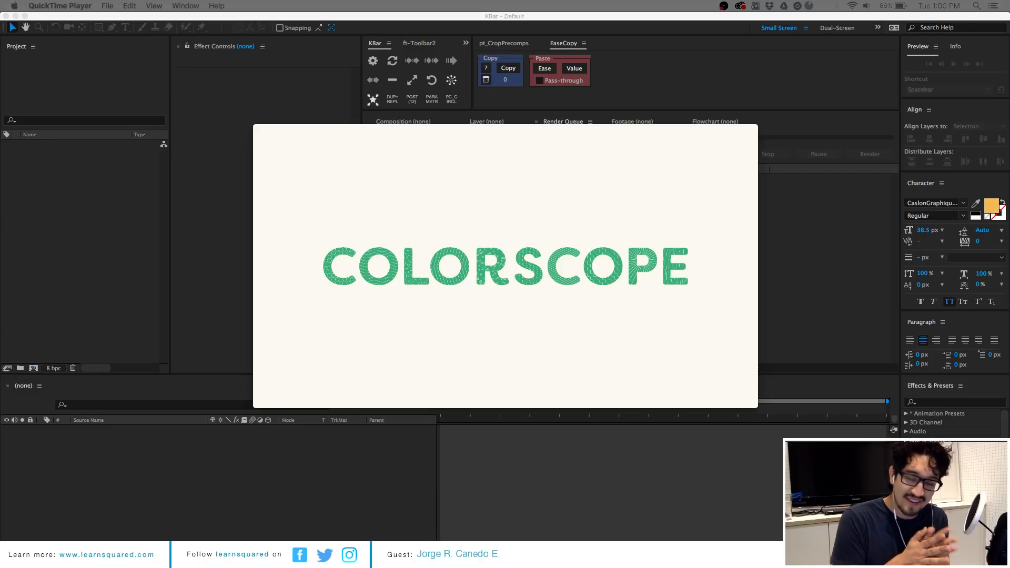
key(ctrl+Up)
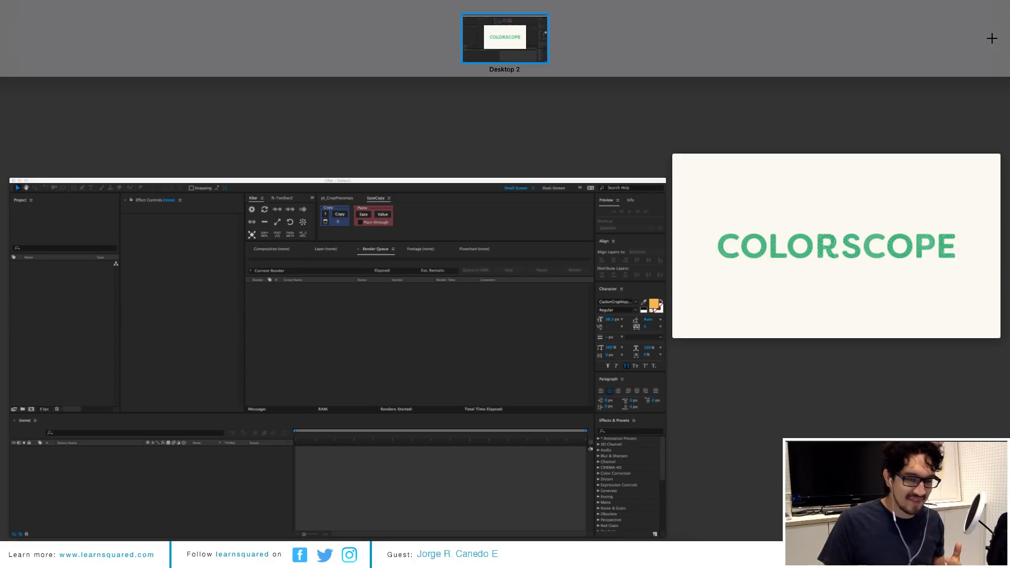
key(ctrl+Up)
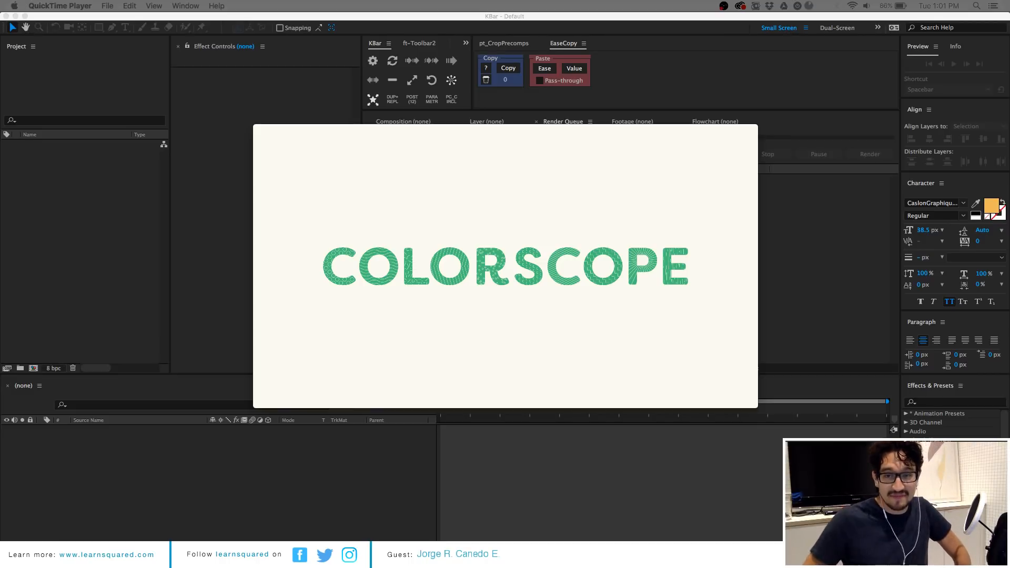
key(ctrl+Up)
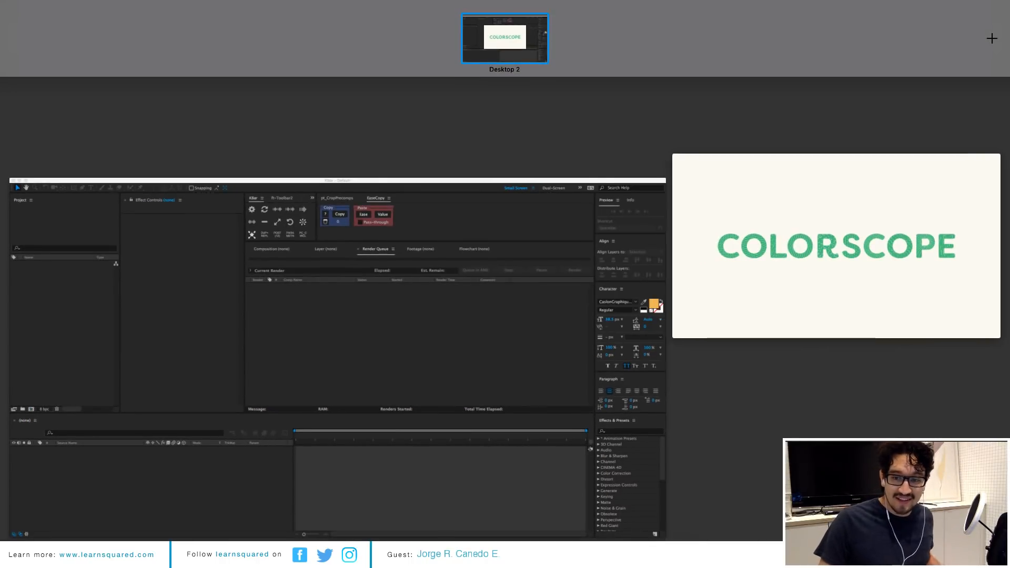
key(ctrl+Up)
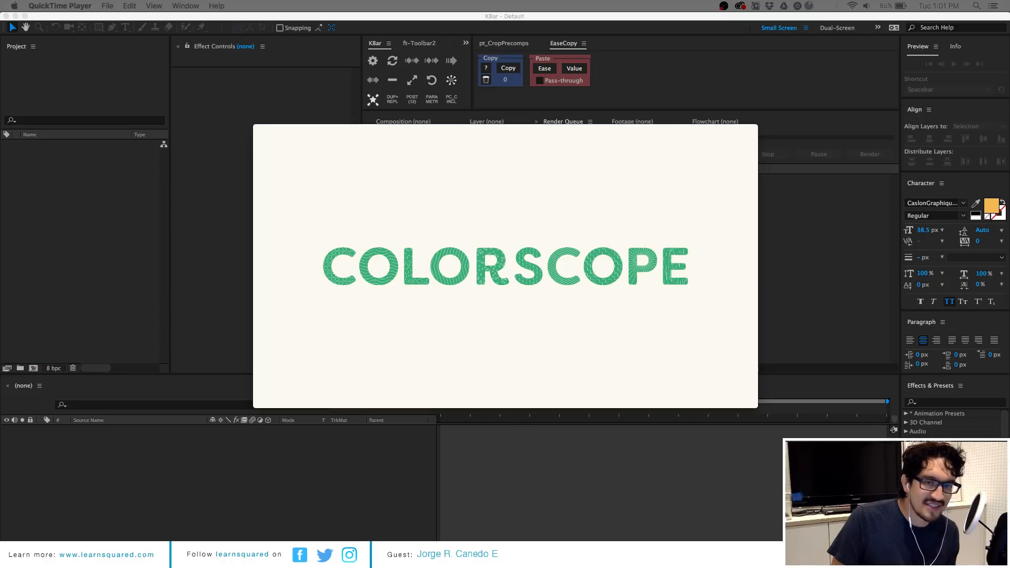
key(ctrl+Up)
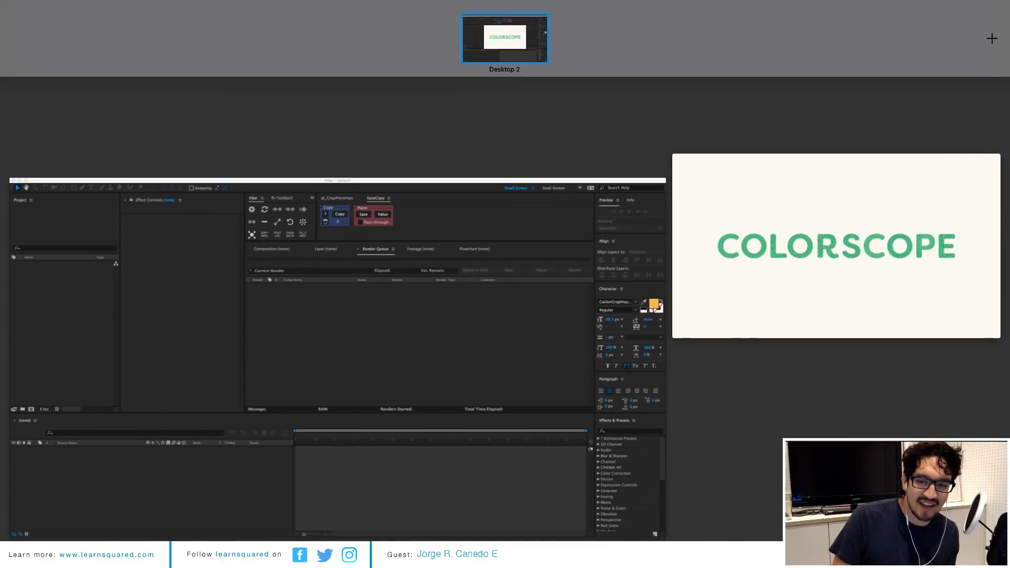
key(ctrl+Up)
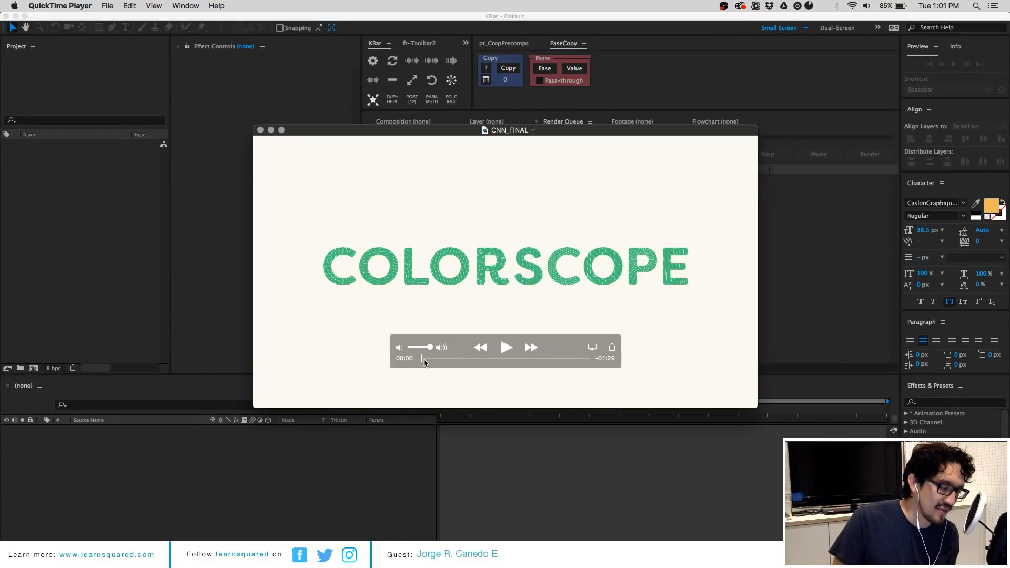
Play the CNN_FINAL video from the beginning through the floating leaf shot, replaying it and returning to the forest shot at about 0:10.
drag(422, 360, 419, 356)
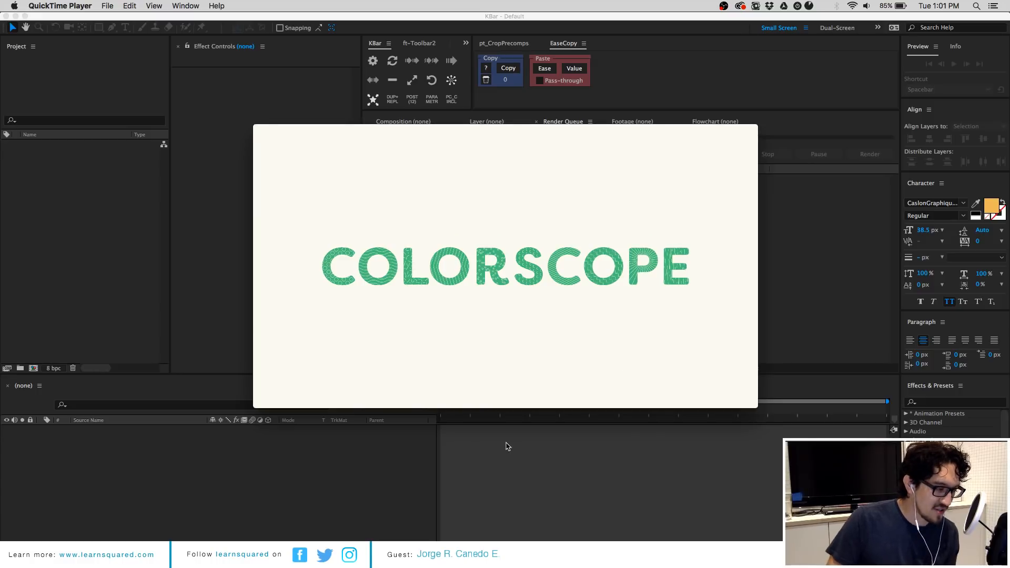
key(space)
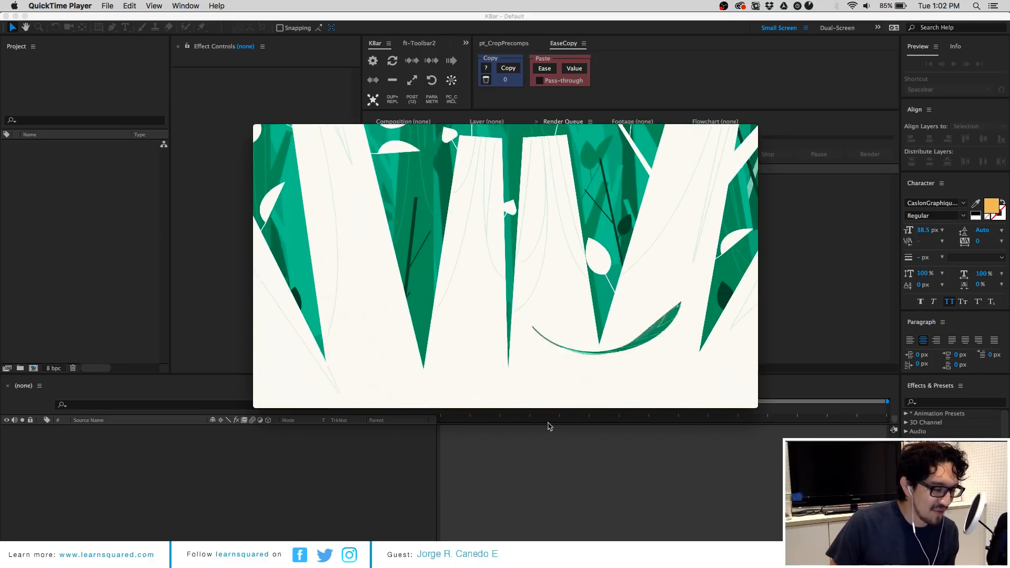
key(space)
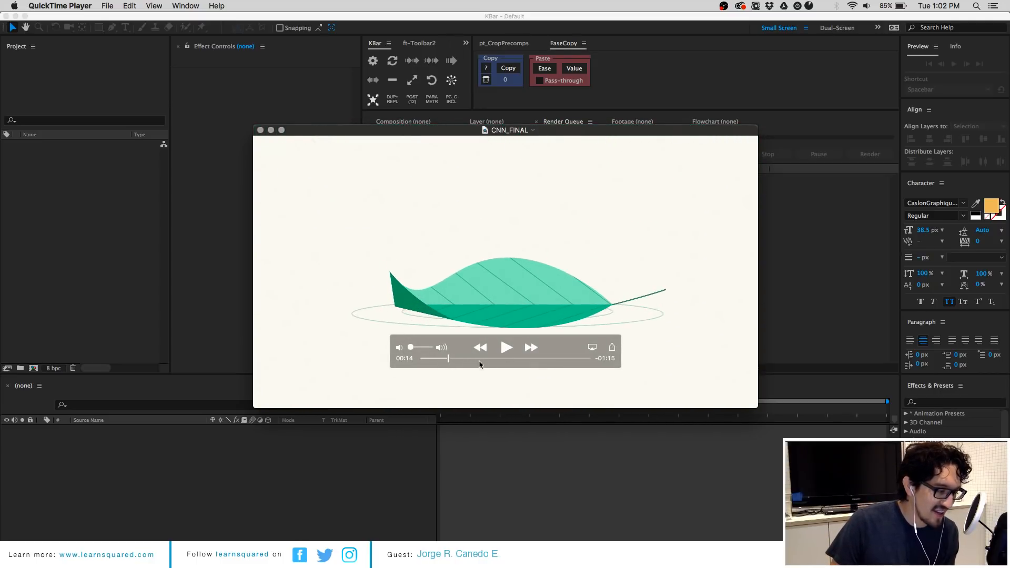
drag(449, 362, 442, 364)
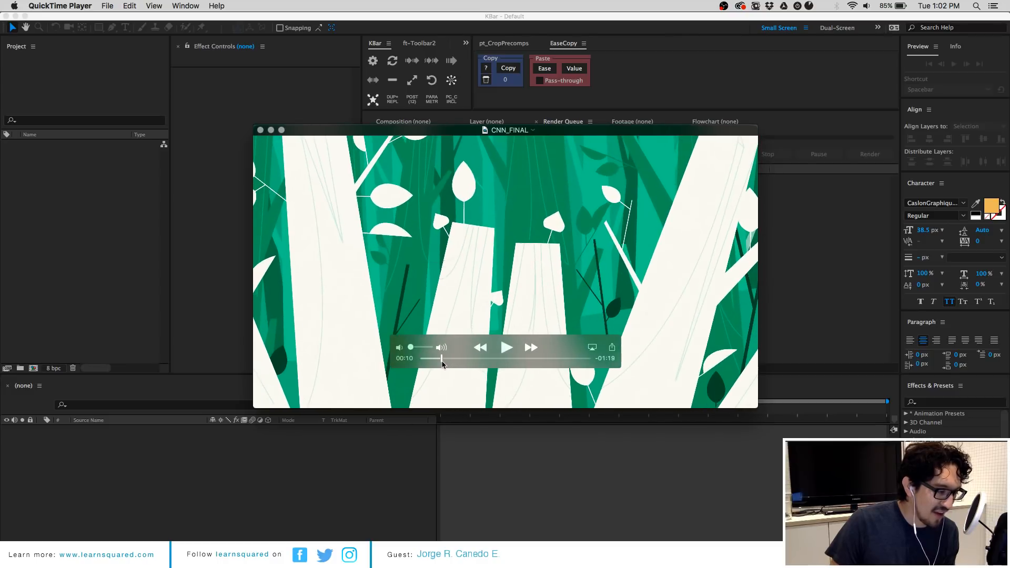
key(space)
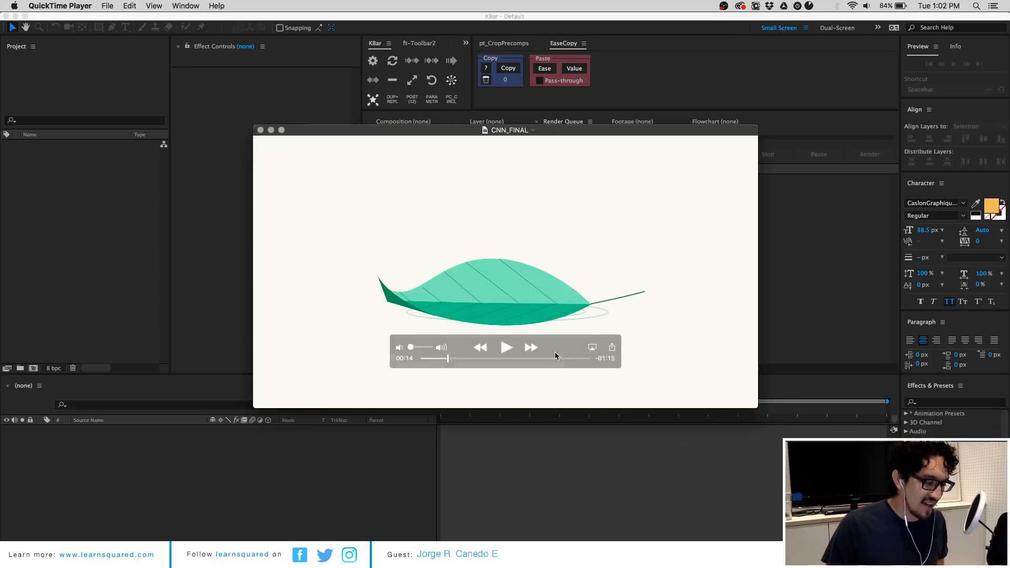
click(440, 363)
drag(440, 362, 439, 362)
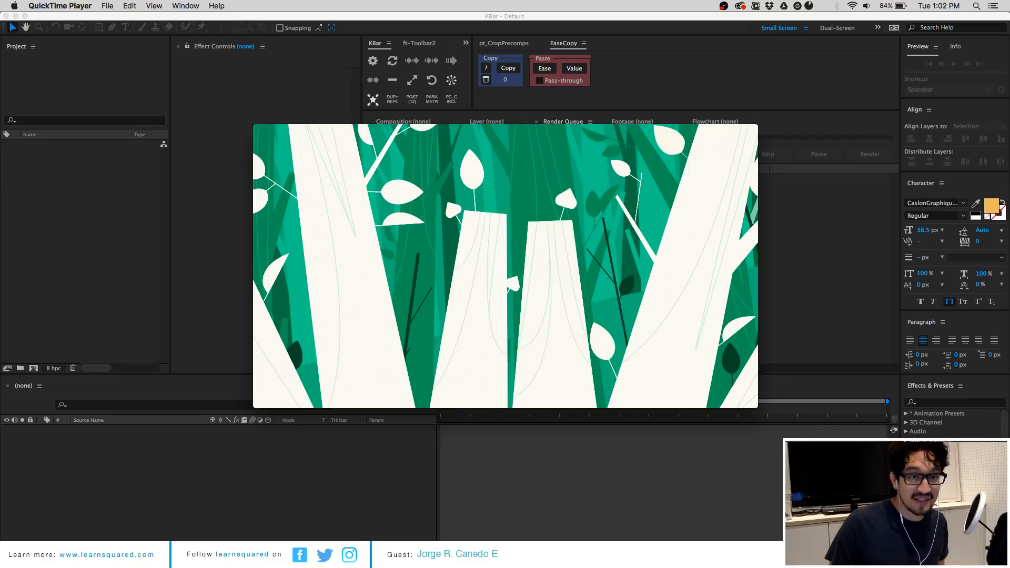
key(ctrl+Up)
key(ctrl+Up)
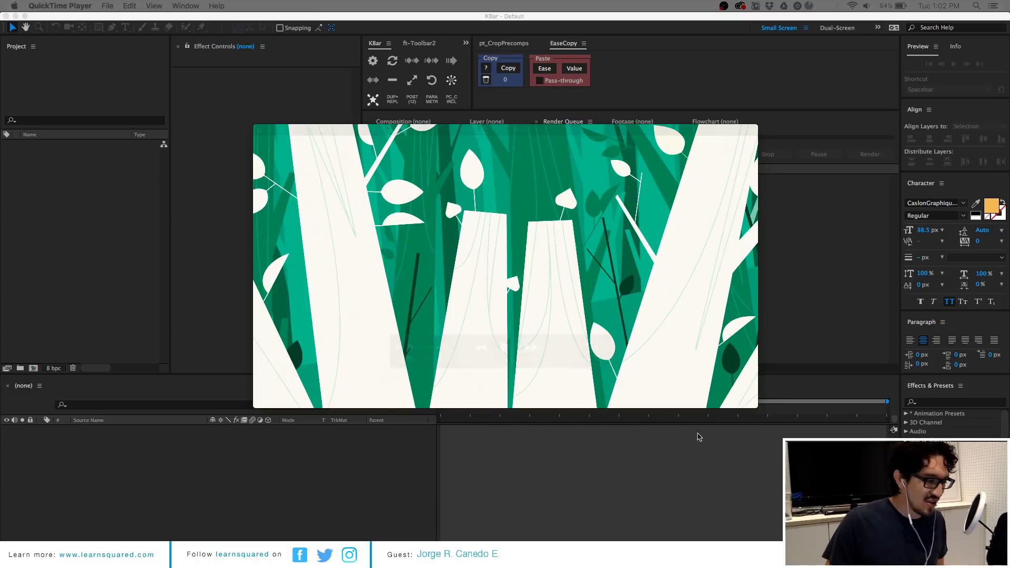
key(super+Tab)
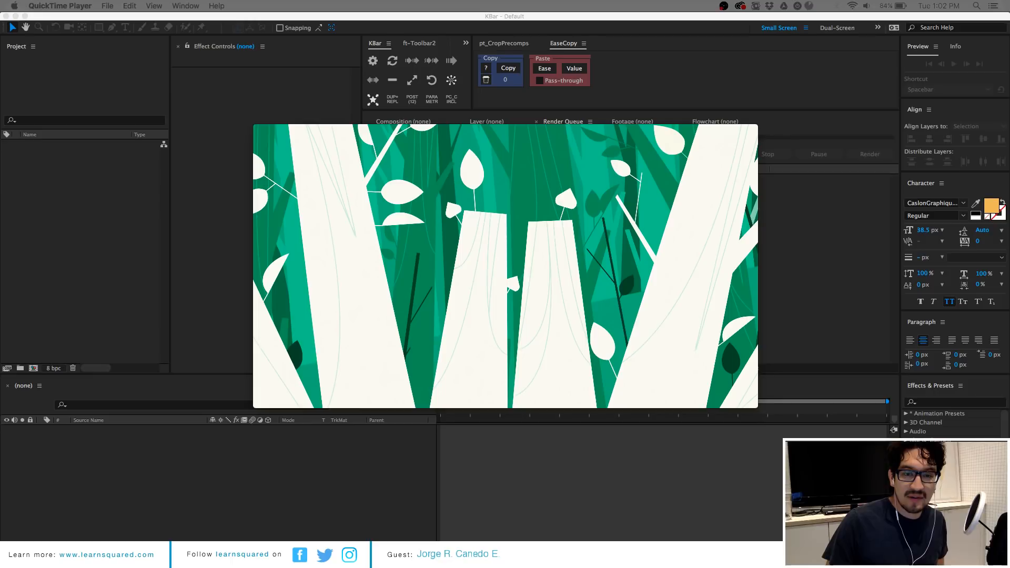
Switch to After Effects, where the CNN_Green_v10 project is opening, and change the workspace to Small Screen.
key(super+Tab)
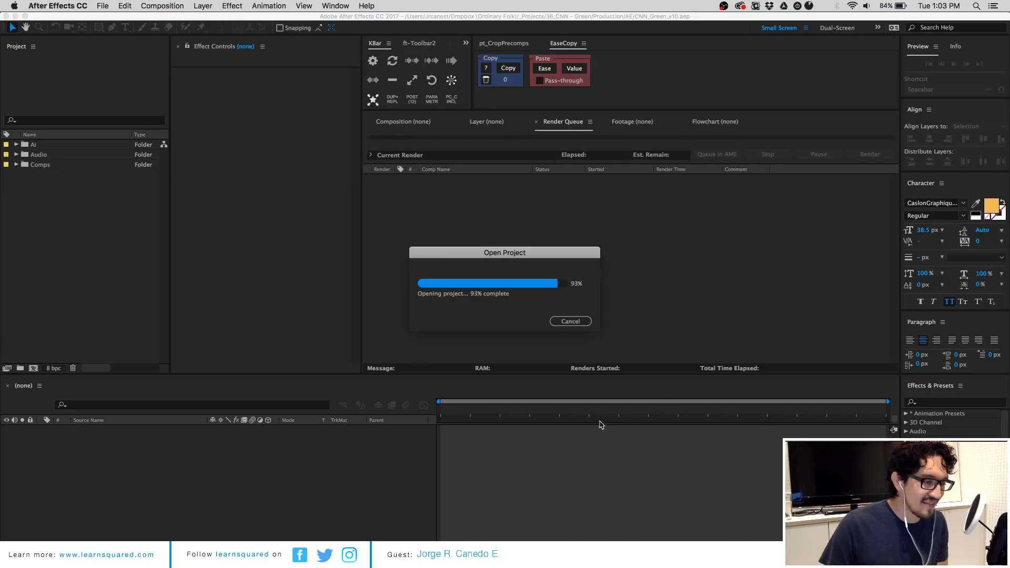
click(652, 315)
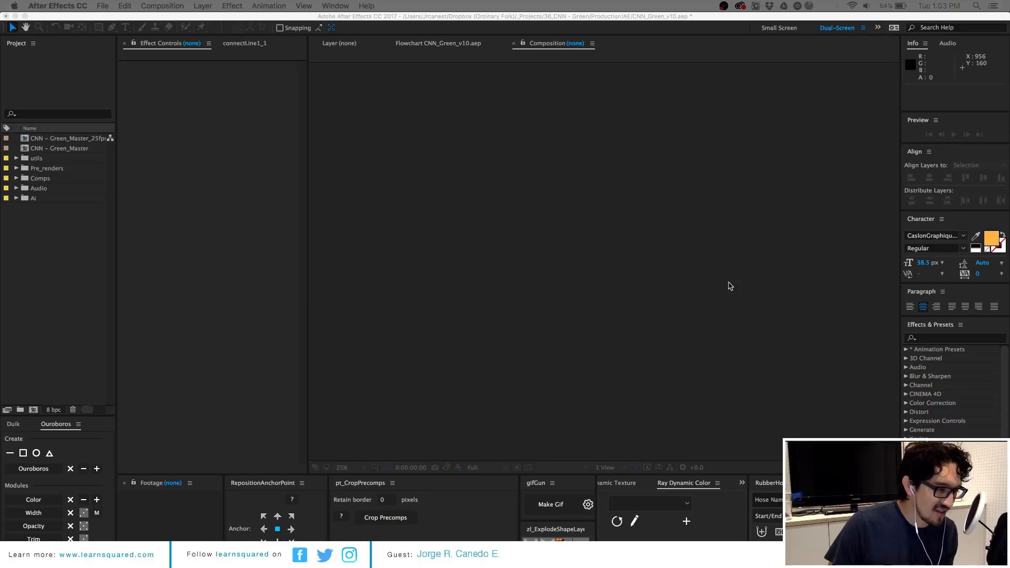
click(781, 31)
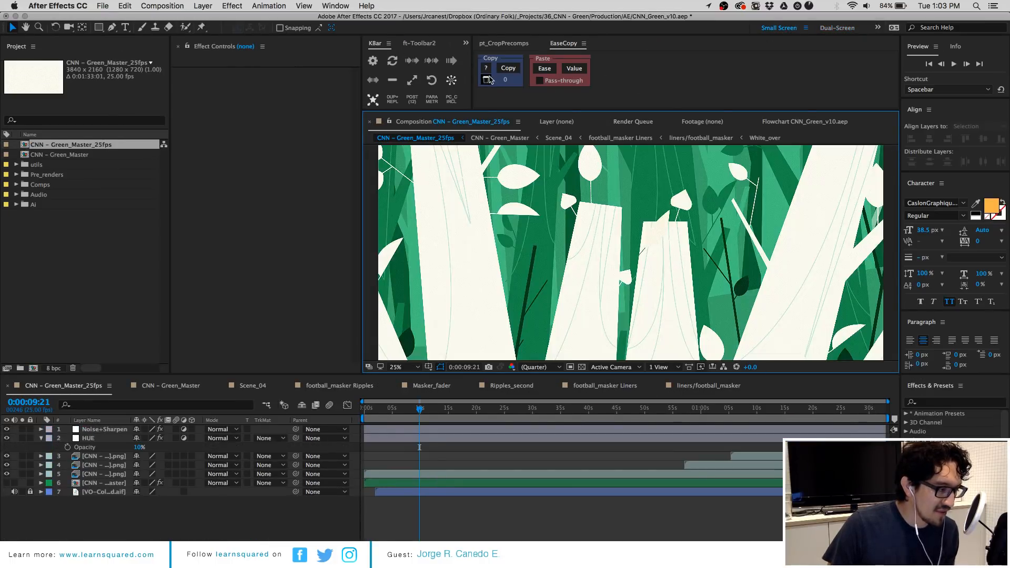
Widen the KBar panel until all of its script buttons fit in two rows.
drag(471, 74, 539, 71)
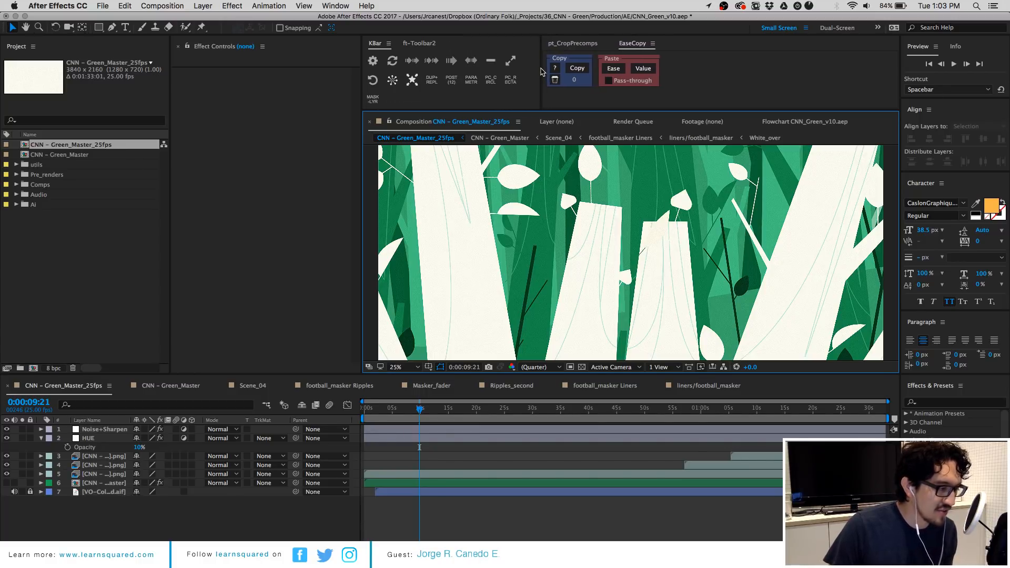
click(413, 45)
click(375, 44)
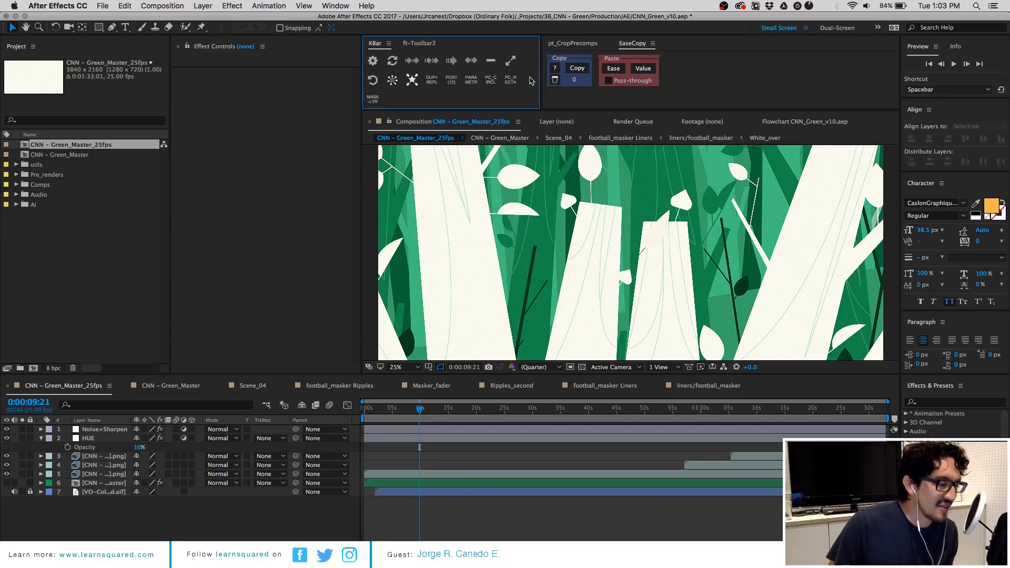
drag(540, 77, 546, 77)
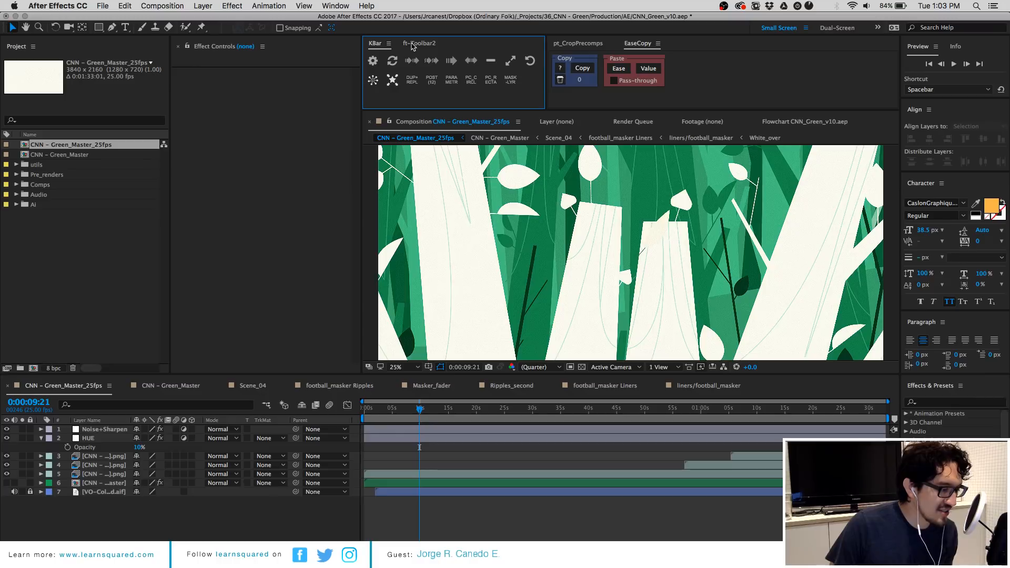
Look over the scripts in ft-Toolbar2 and return to the KBar scripts.
key(comma)
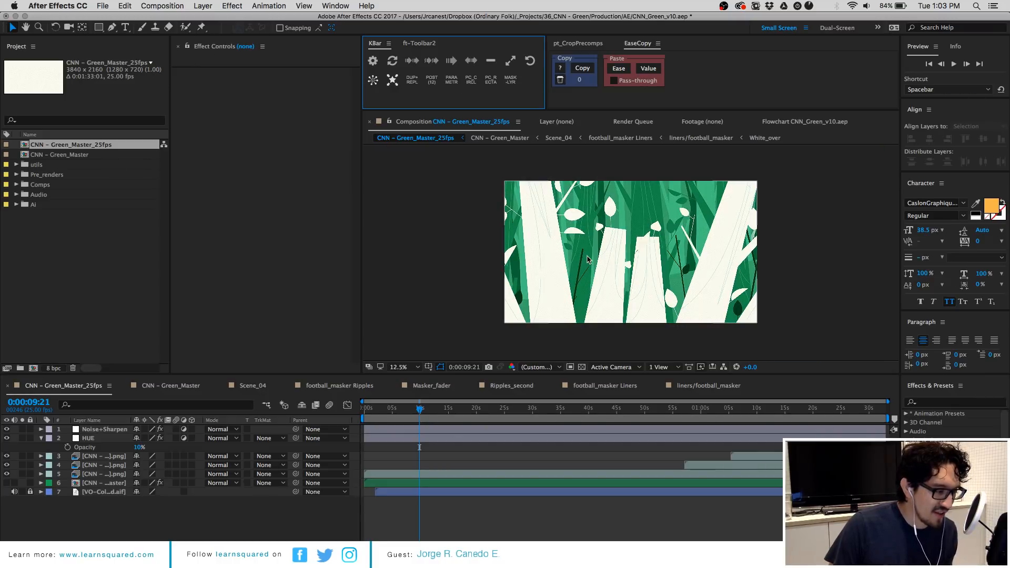
click(419, 44)
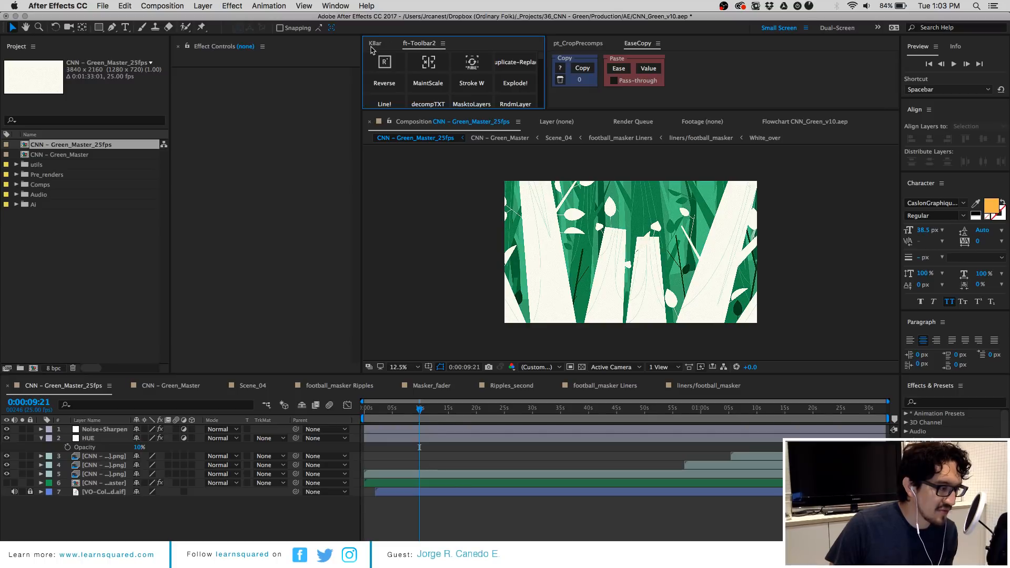
click(374, 44)
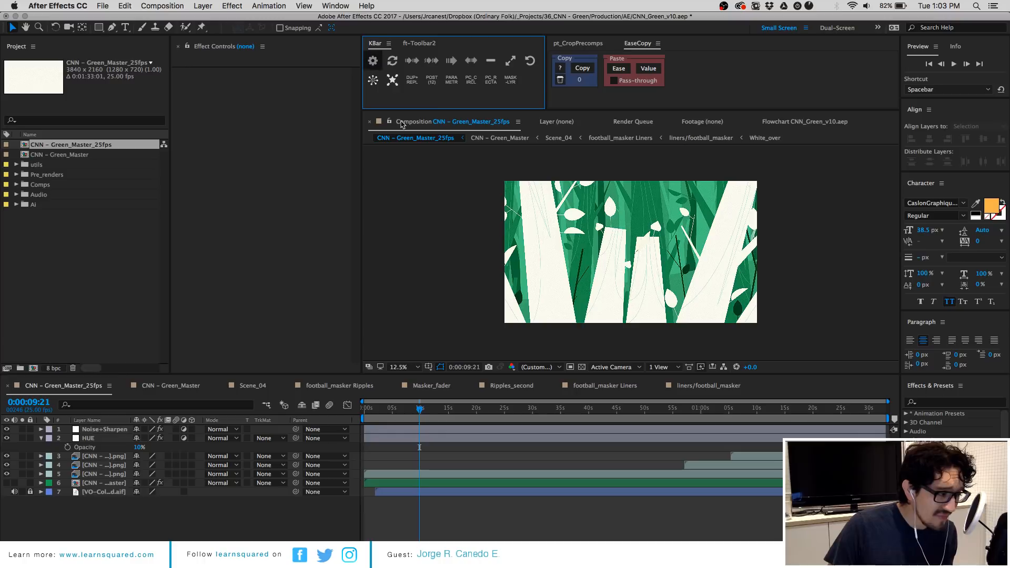
Open the CNN – Green_Master precomp from the 25fps master and collapse the revealed properties of all its layers.
click(442, 519)
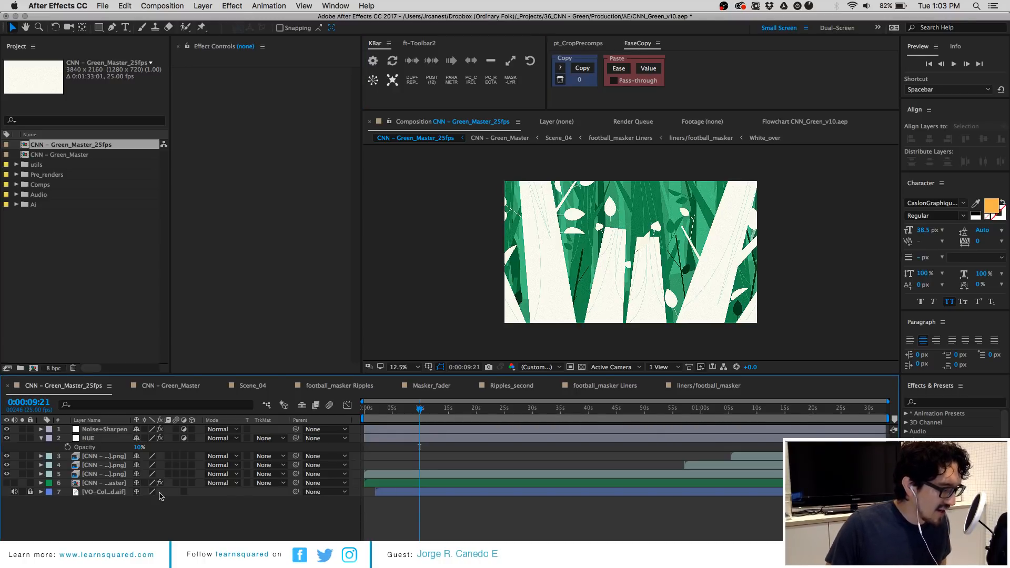
click(102, 482)
double_click(109, 487)
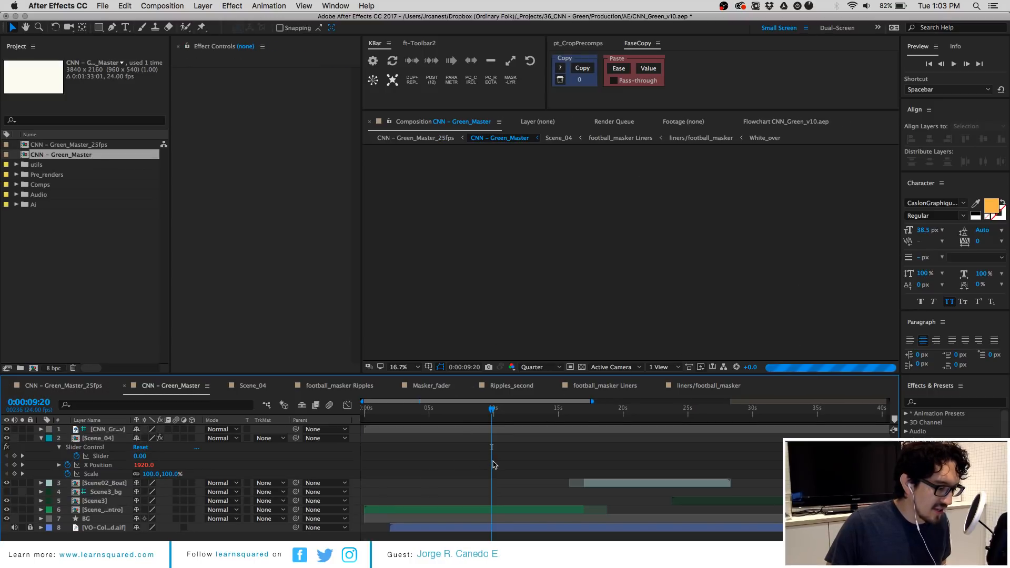
key(super+a)
key(u)
click(465, 515)
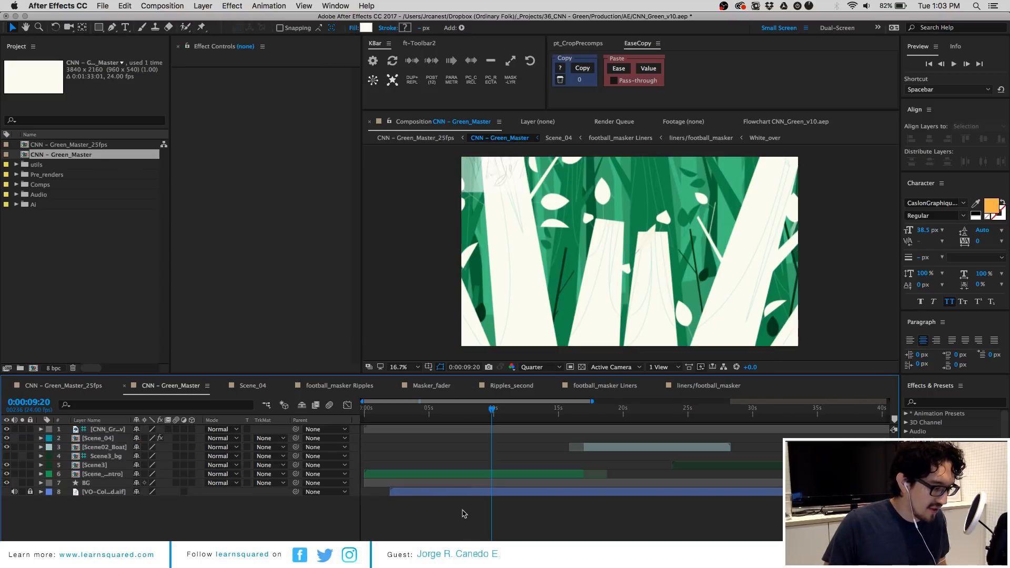
Examine how the scene layers are arranged across the full master timeline, returning the current time to 0:00:09:18.
key(minus)
key(minus)
key(equal)
key(equal)
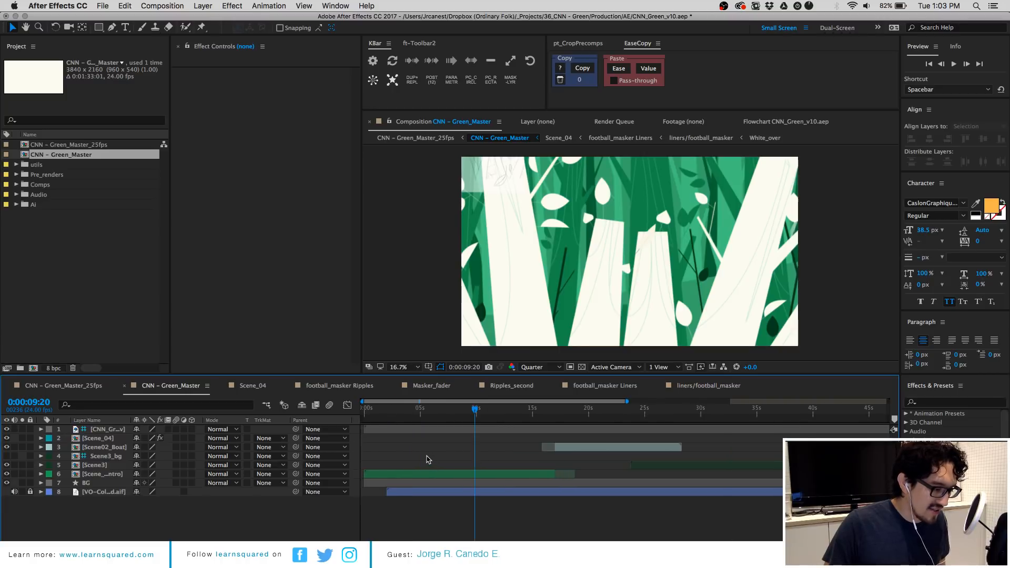
key(minus)
key(minus)
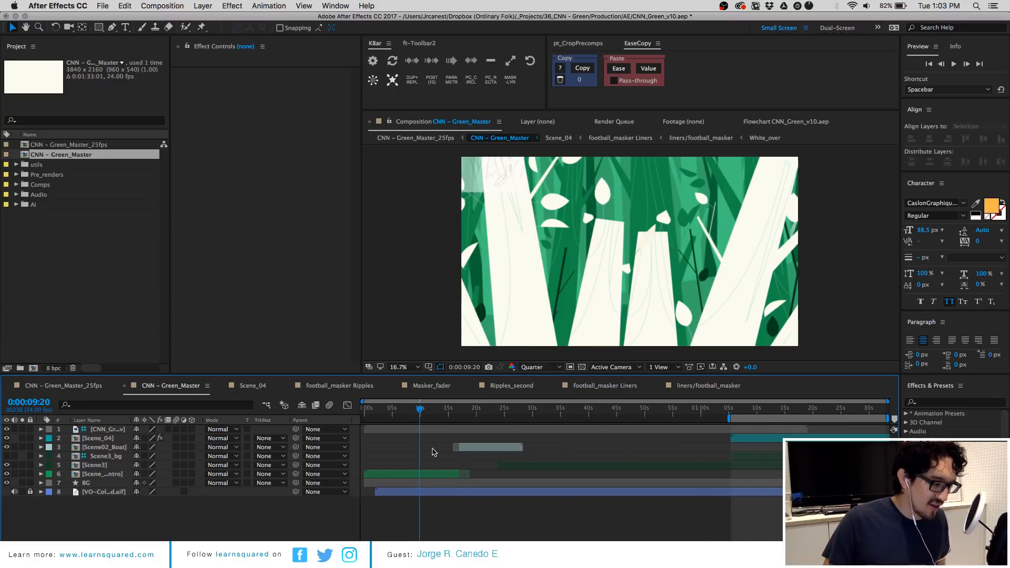
click(420, 475)
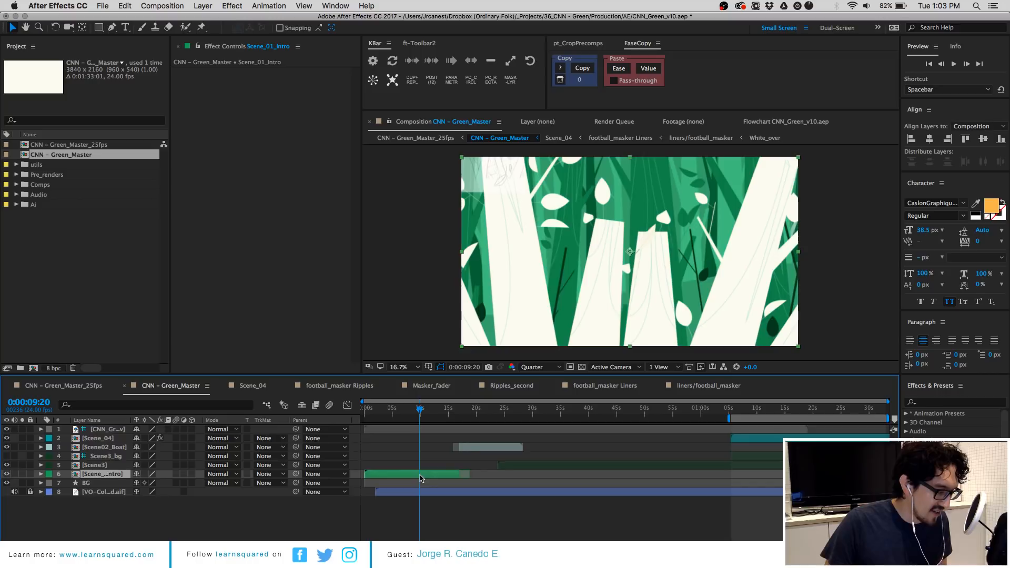
click(489, 447)
click(608, 418)
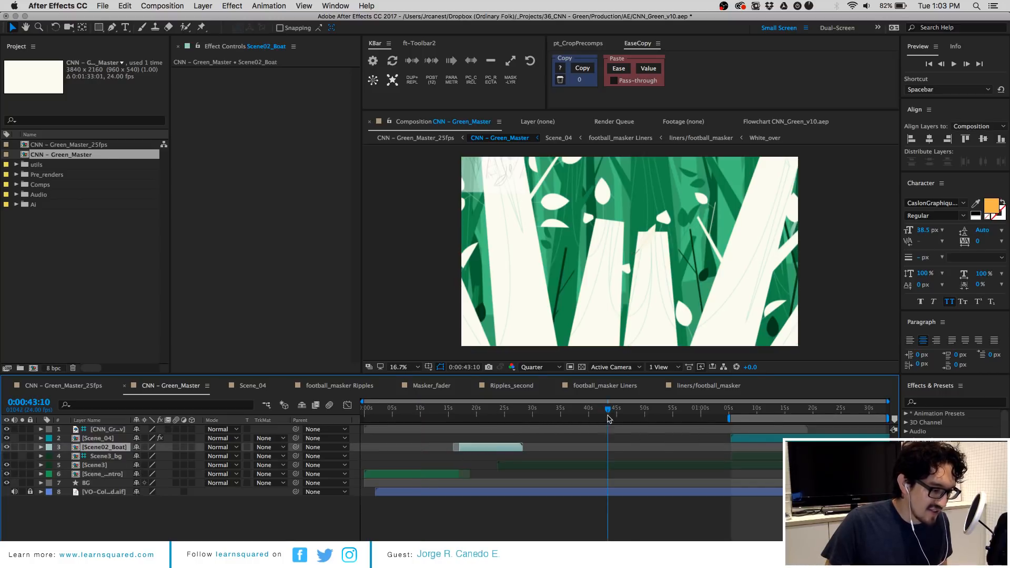
click(781, 418)
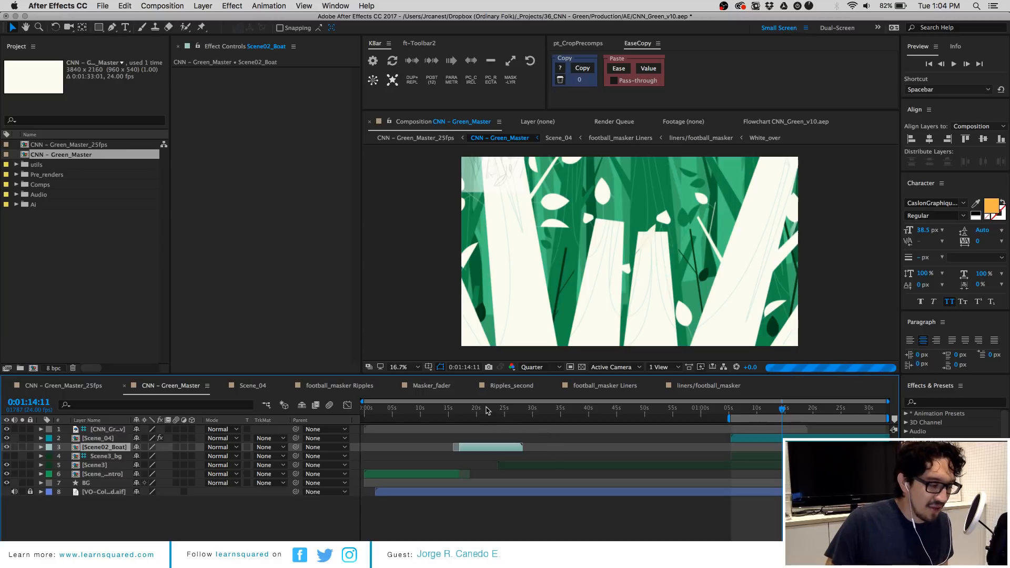
drag(463, 416, 419, 420)
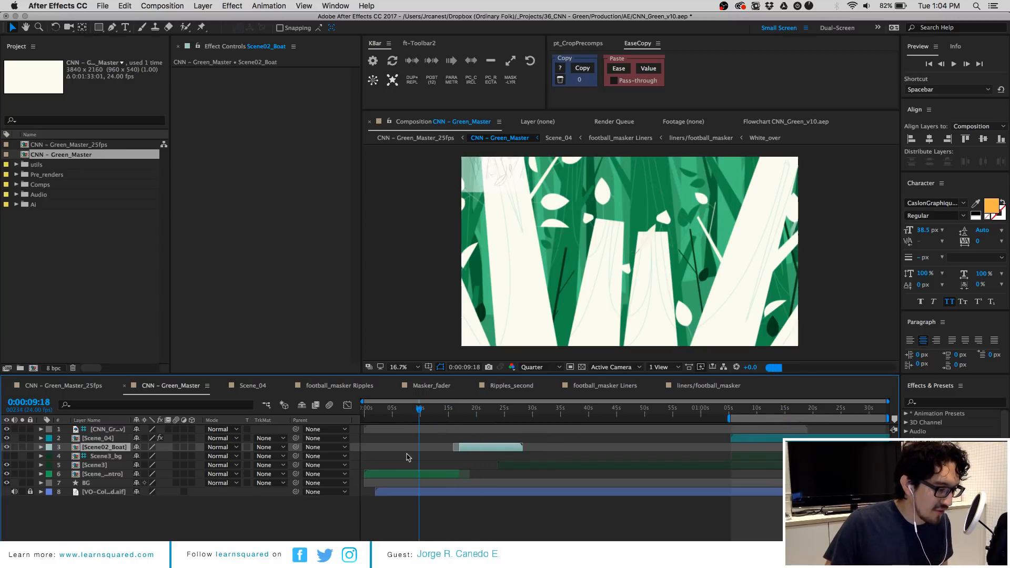
Set the composition preview resolution to Quarter and open the Scene_01_Intro precomp.
click(537, 372)
click(539, 427)
click(471, 523)
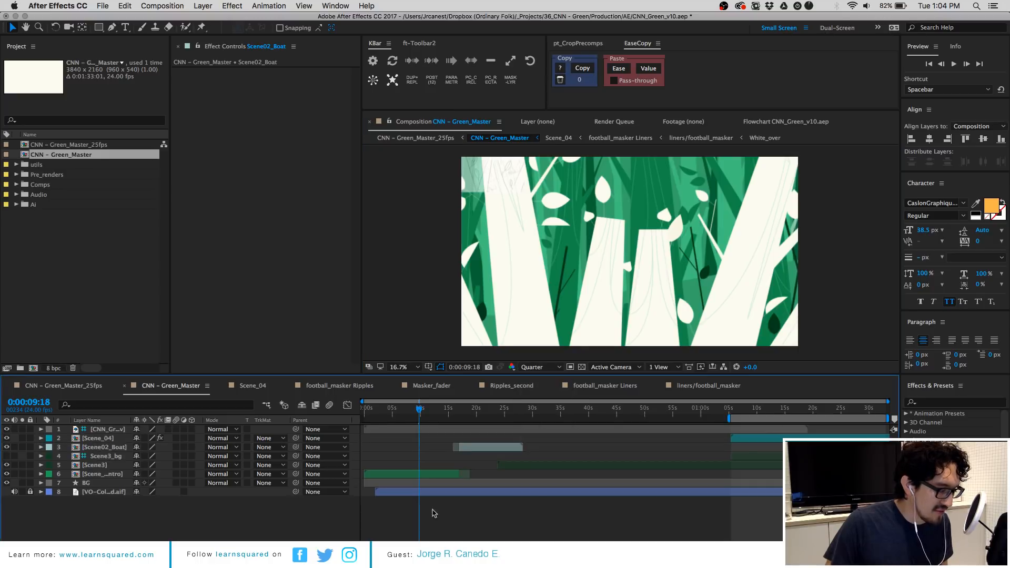
click(412, 475)
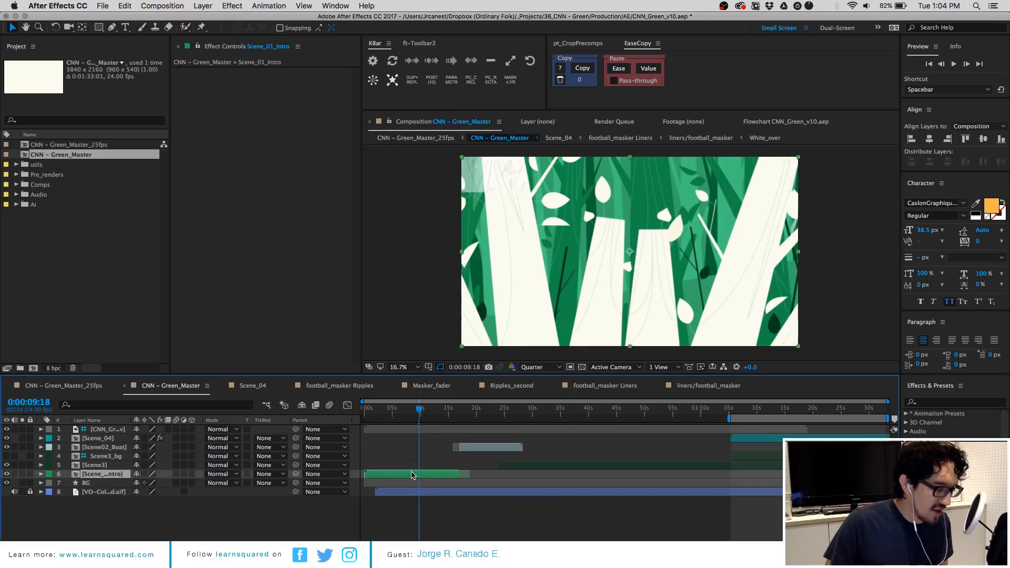
double_click(441, 475)
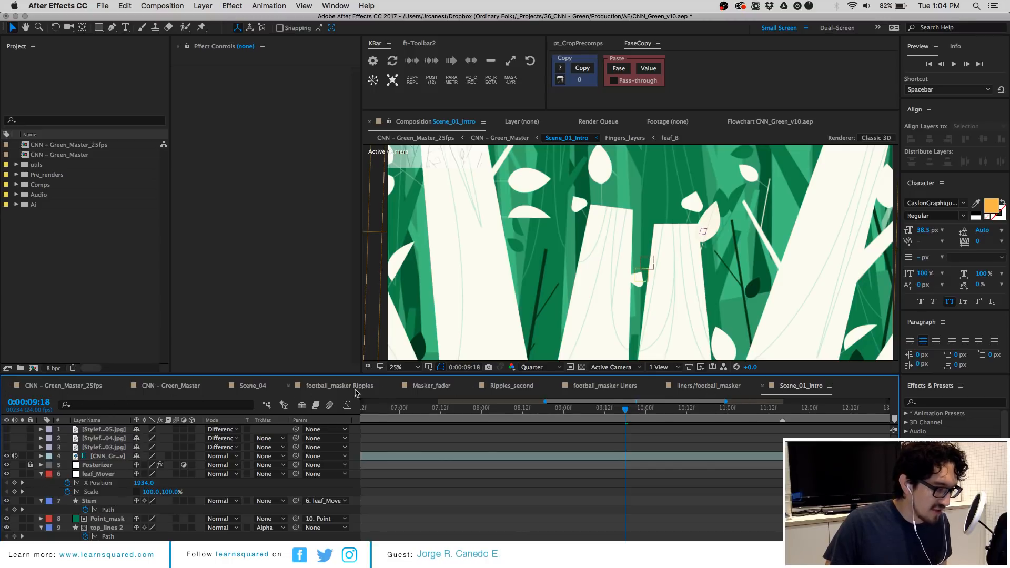
Close every other timeline panel and collapse the revealed properties of all layers in Scene_01_Intro.
right_click(809, 389)
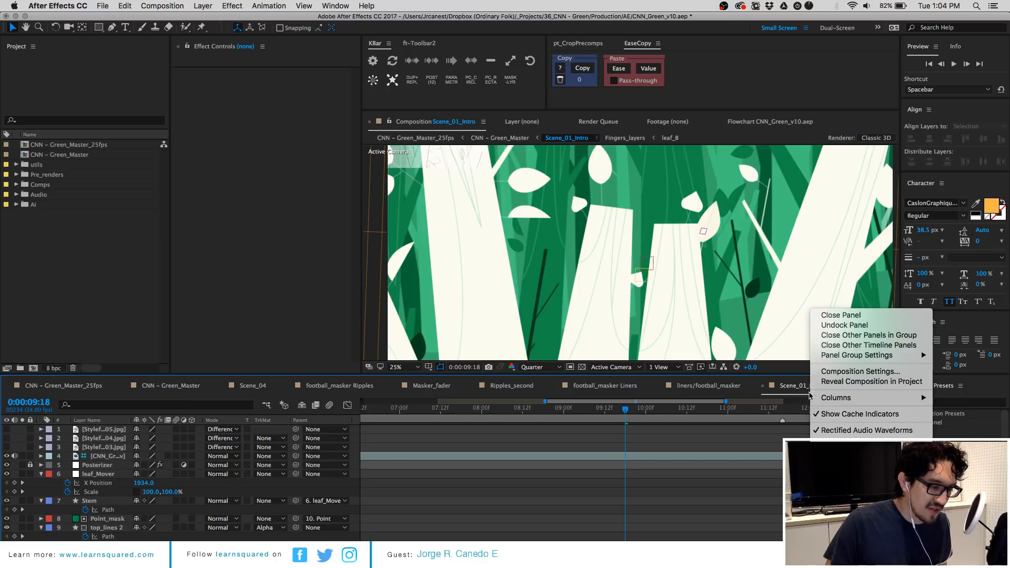
click(853, 337)
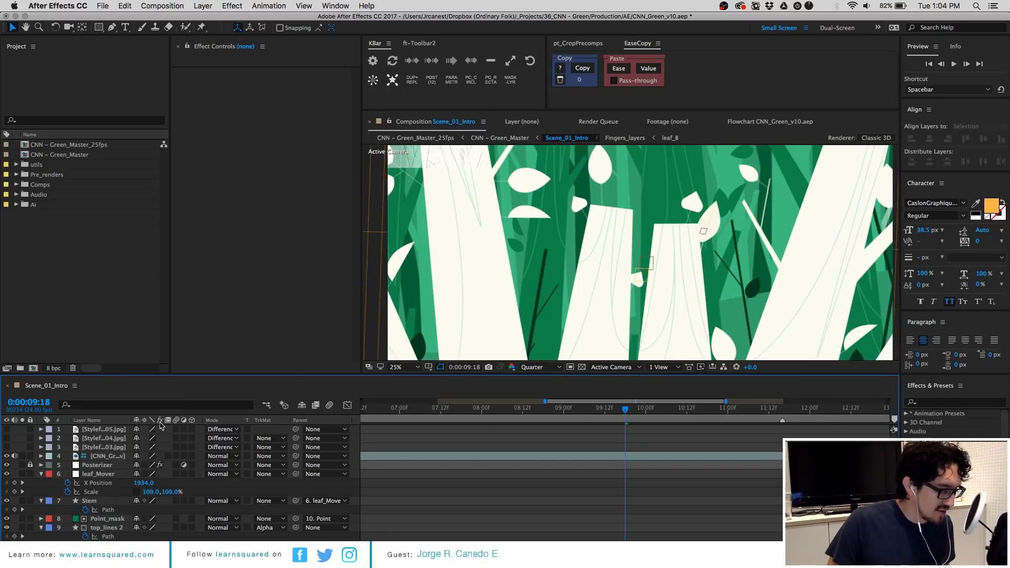
scroll(493, 463, down, 1)
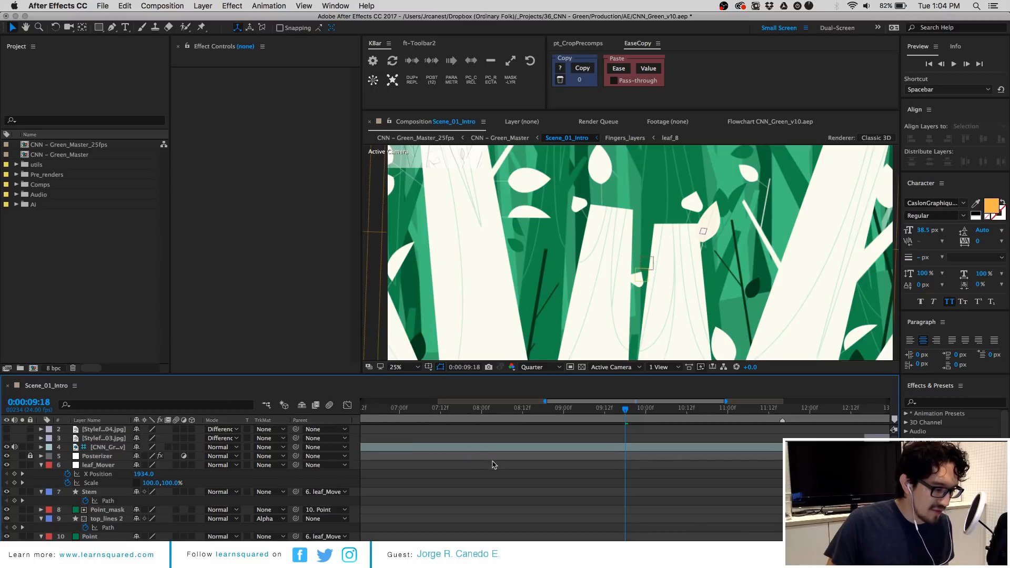
scroll(494, 466, down, 1)
key(super+a)
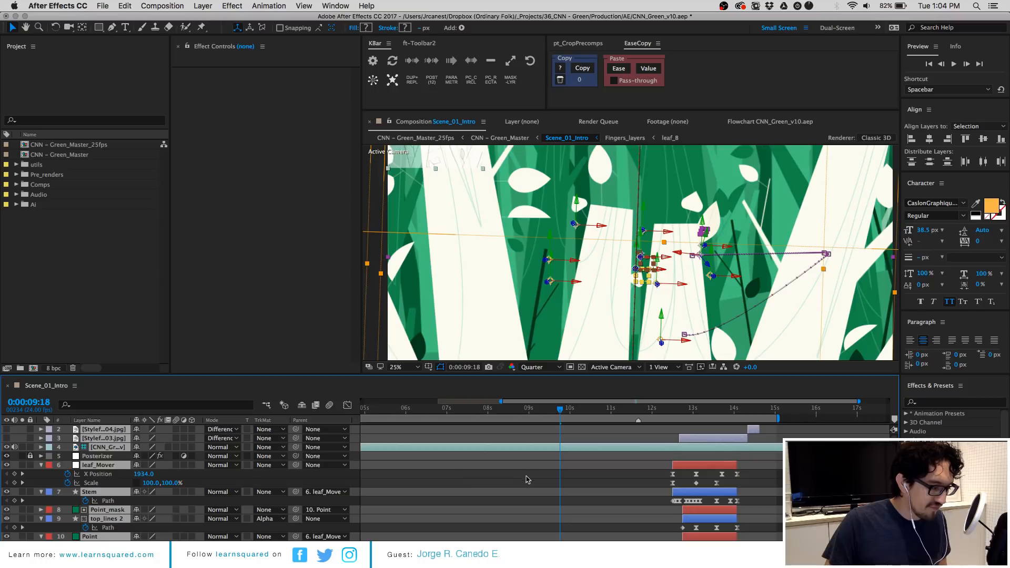
click(484, 480)
scroll(500, 491, down, 10)
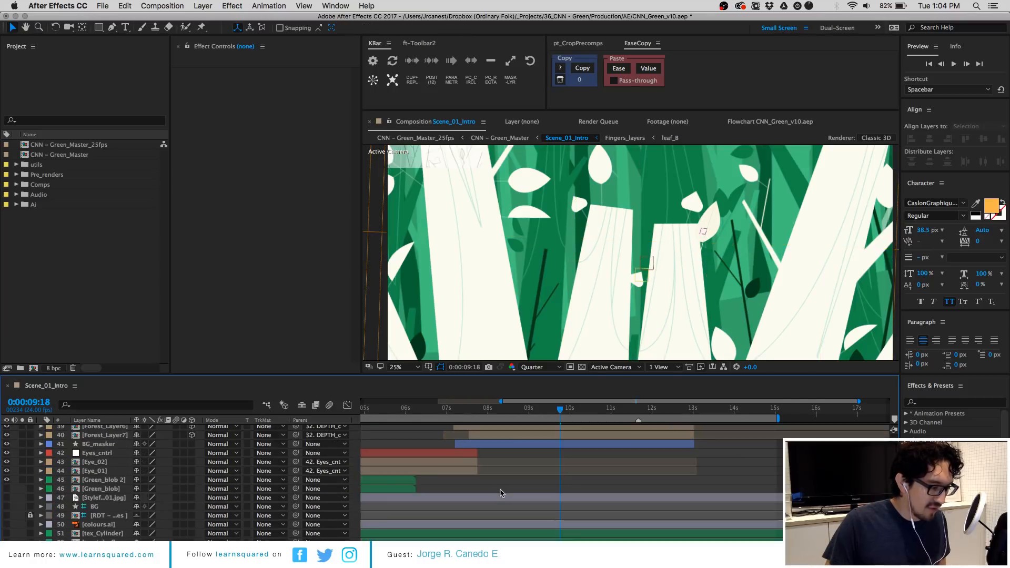
scroll(501, 493, down, 1)
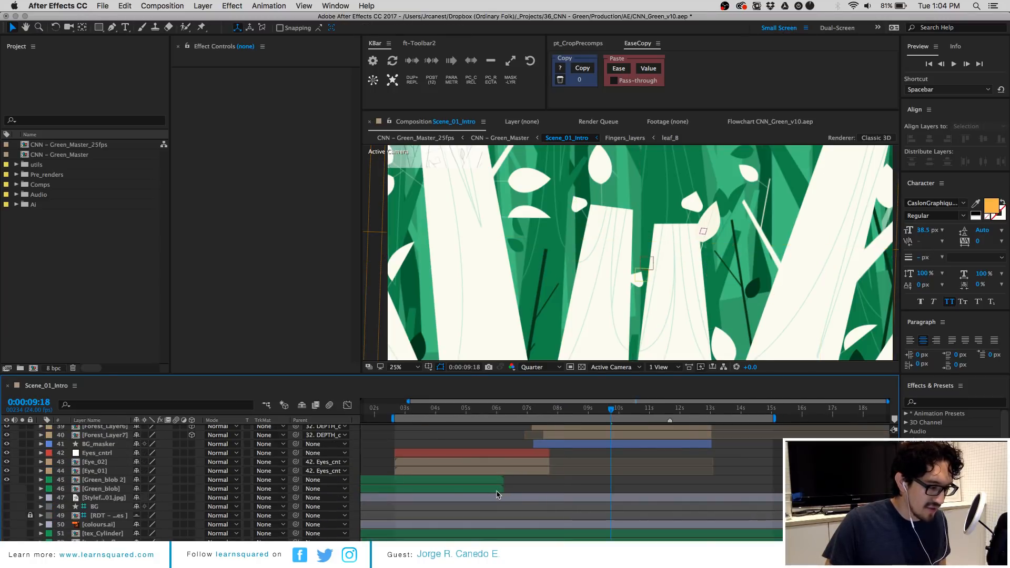
scroll(498, 494, up, 5)
Find and launch Bartender 2 to hide the menu bar icons.
key(super+space)
text(bar)
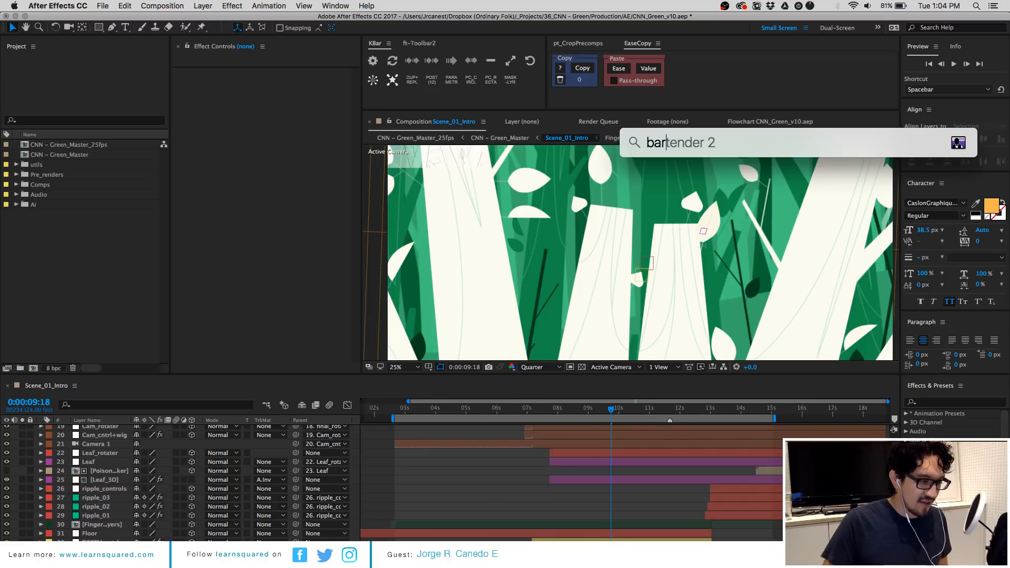
key(Return)
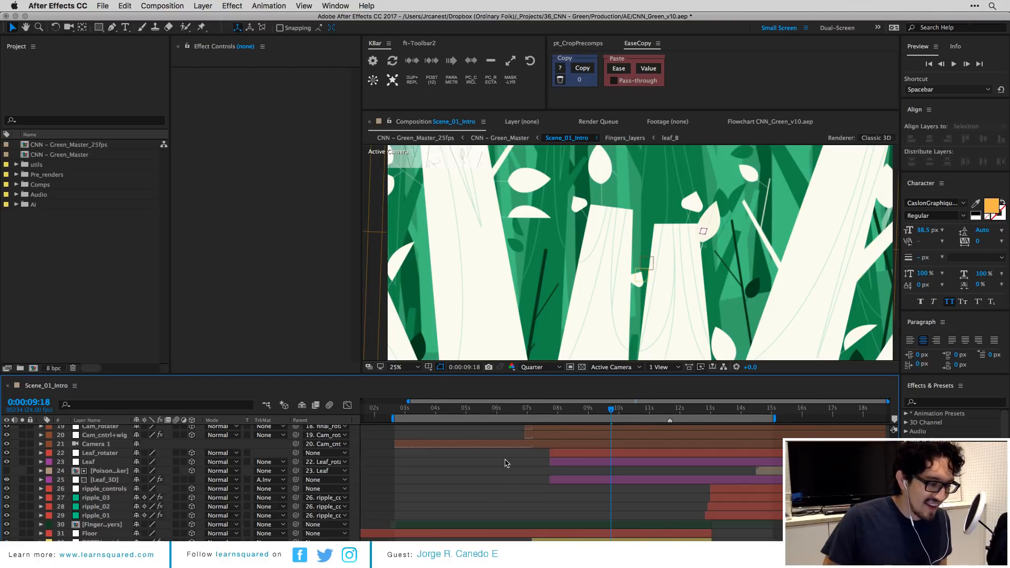
Solo the Scene_01_Intro layers from Fingers_layers through BG_masker, then clear the selection.
scroll(502, 469, down, 3)
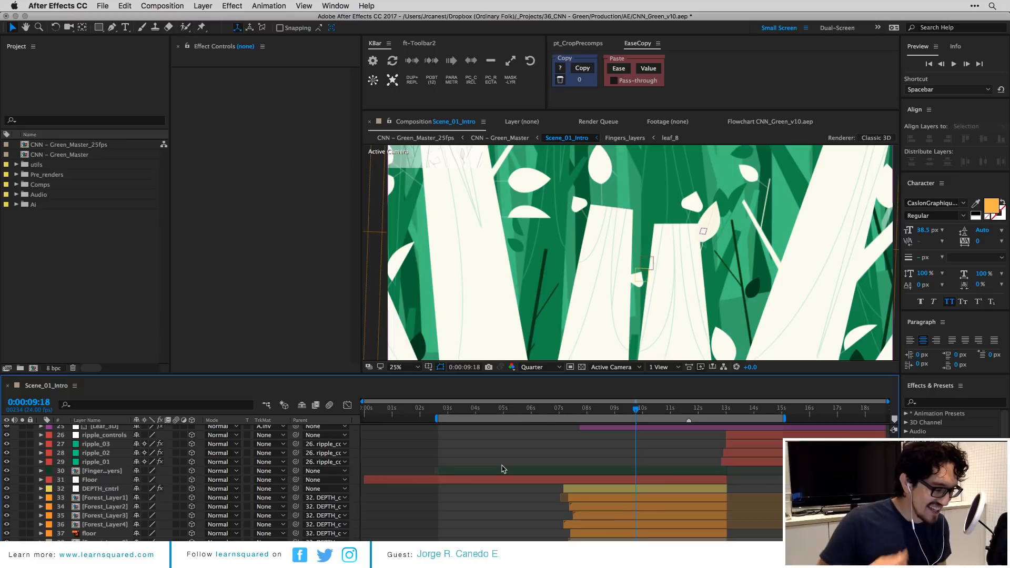
scroll(512, 461, down, 7)
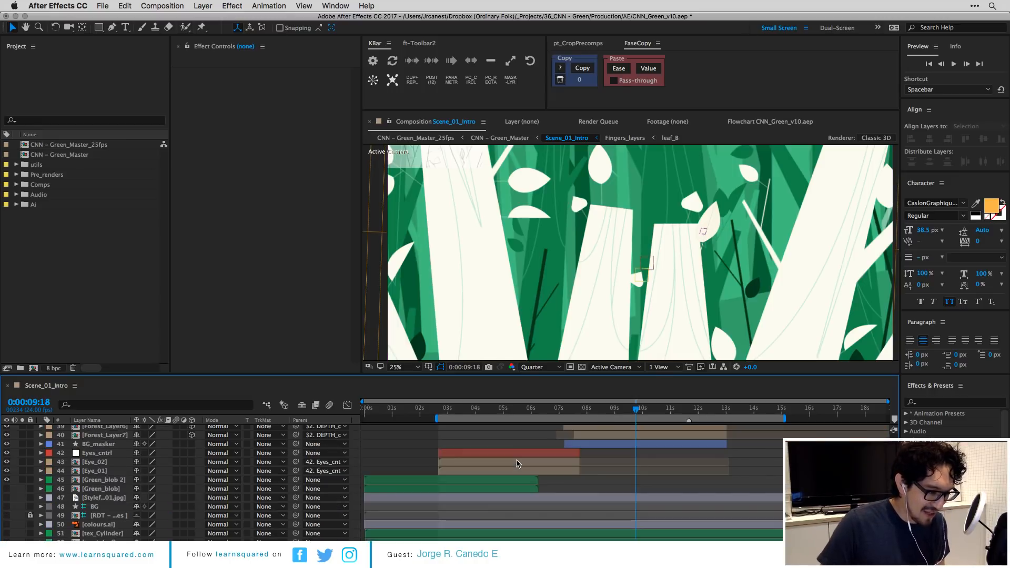
scroll(518, 463, up, 2)
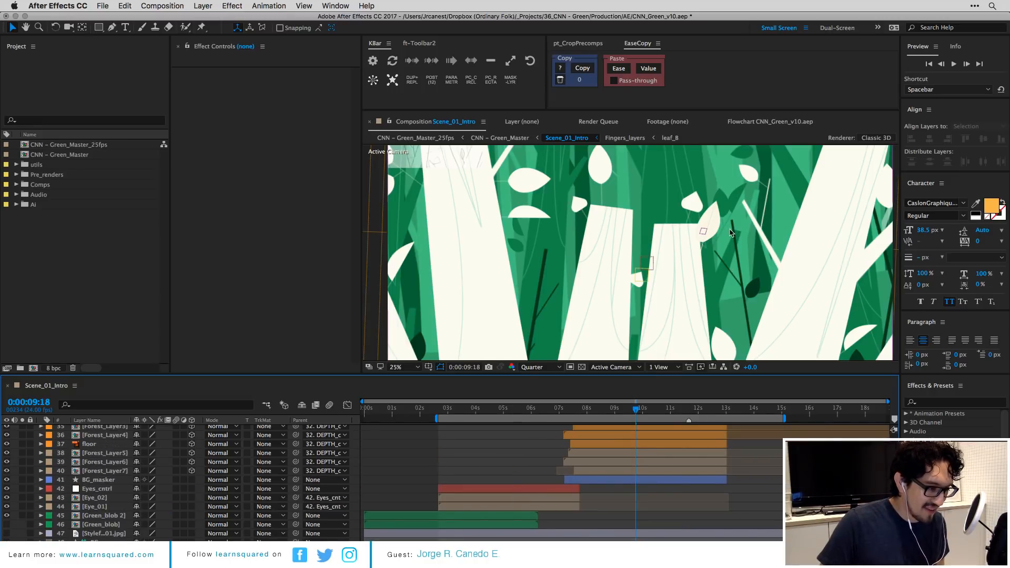
key(comma)
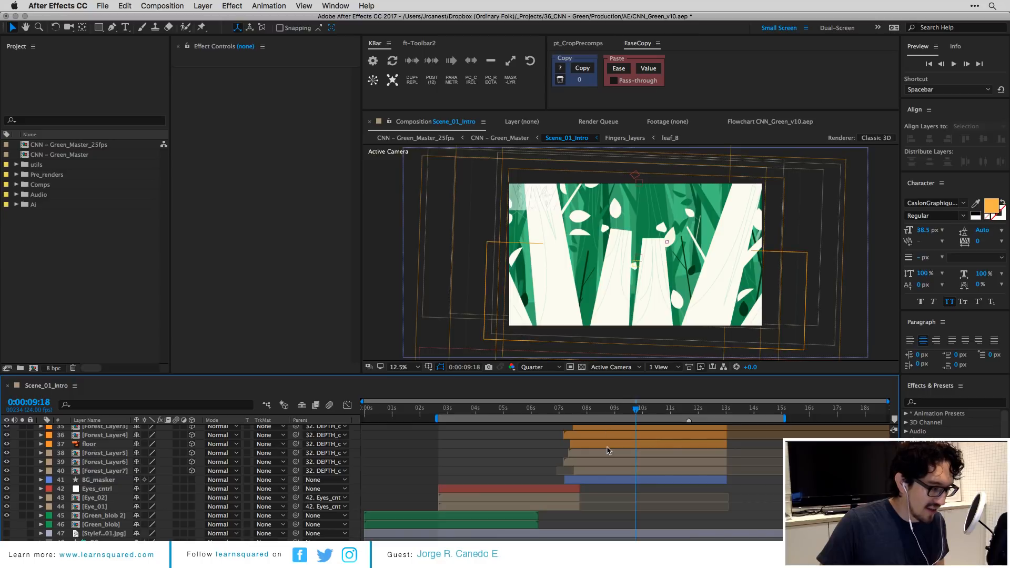
click(576, 445)
click(604, 471)
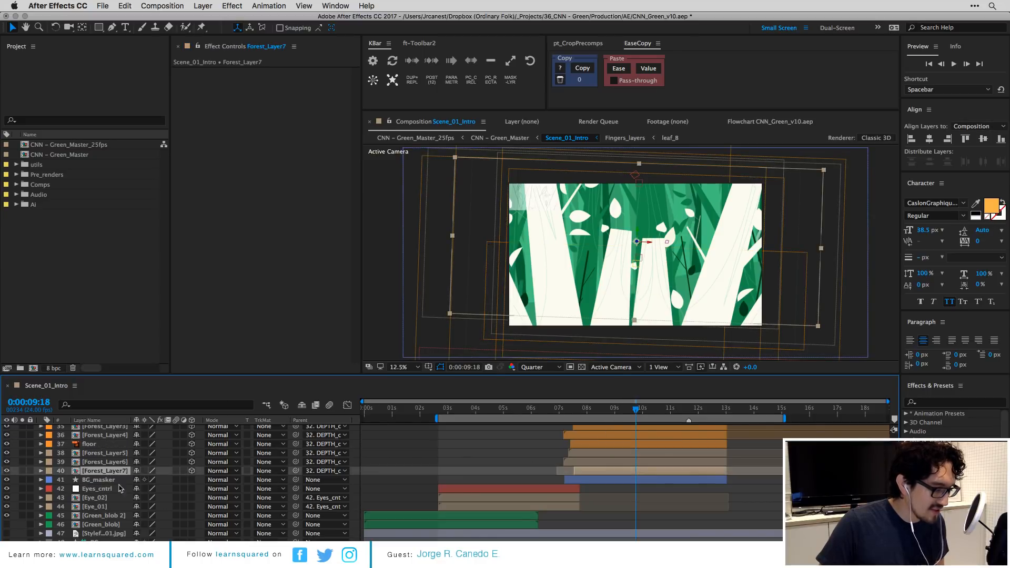
click(625, 482)
scroll(626, 474, up, 5)
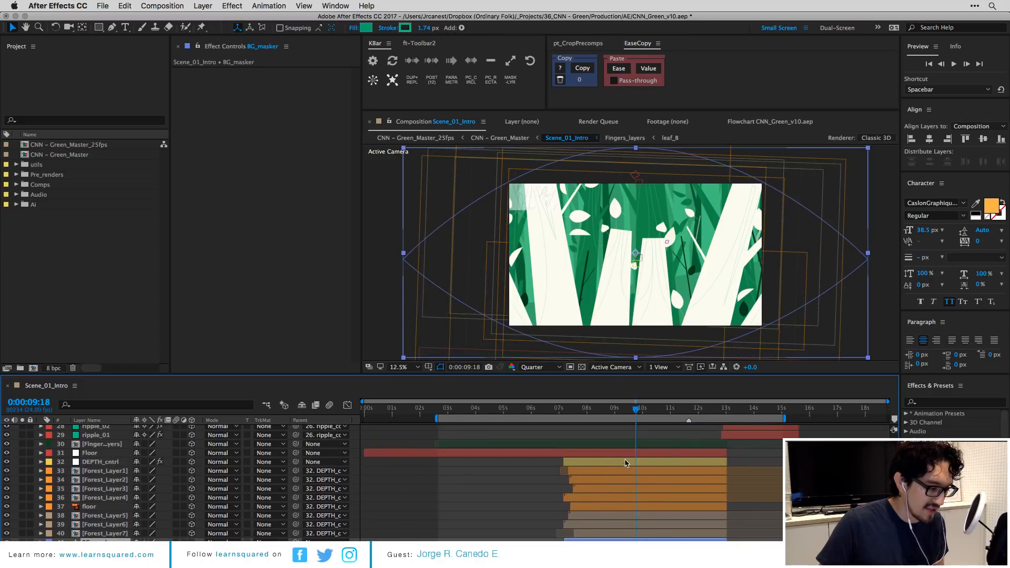
shift+click(626, 444)
click(24, 445)
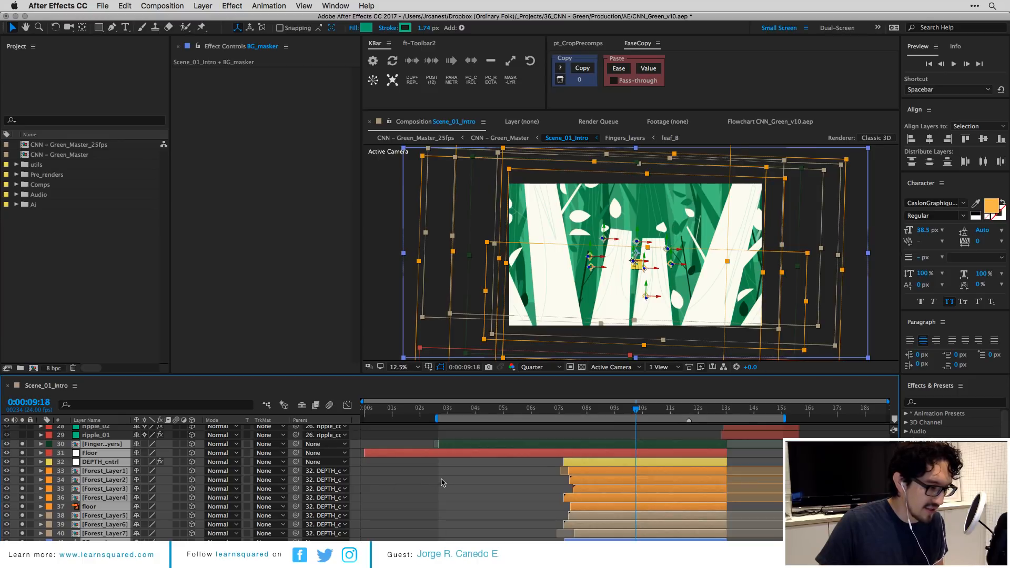
scroll(518, 494, up, 3)
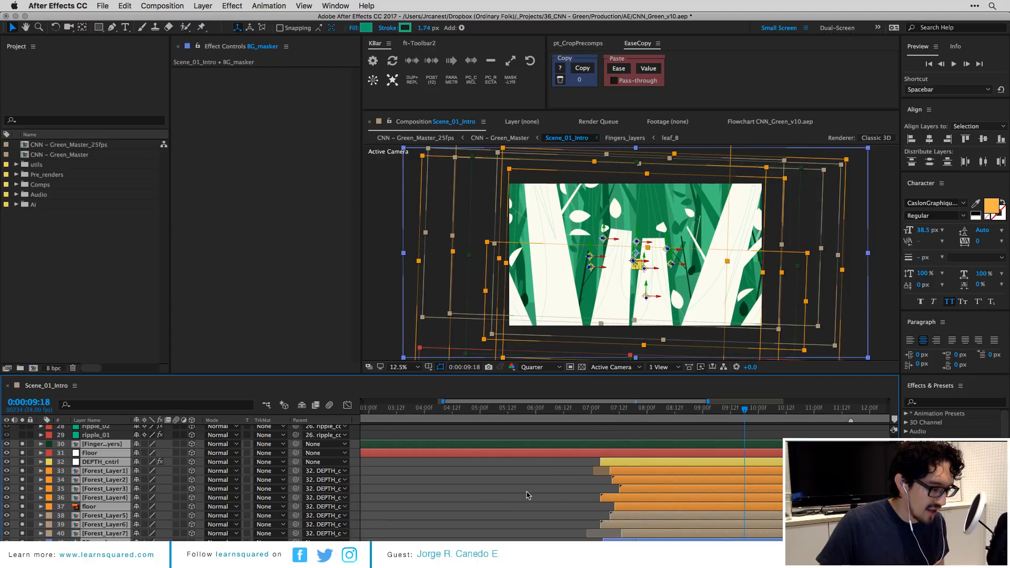
click(528, 495)
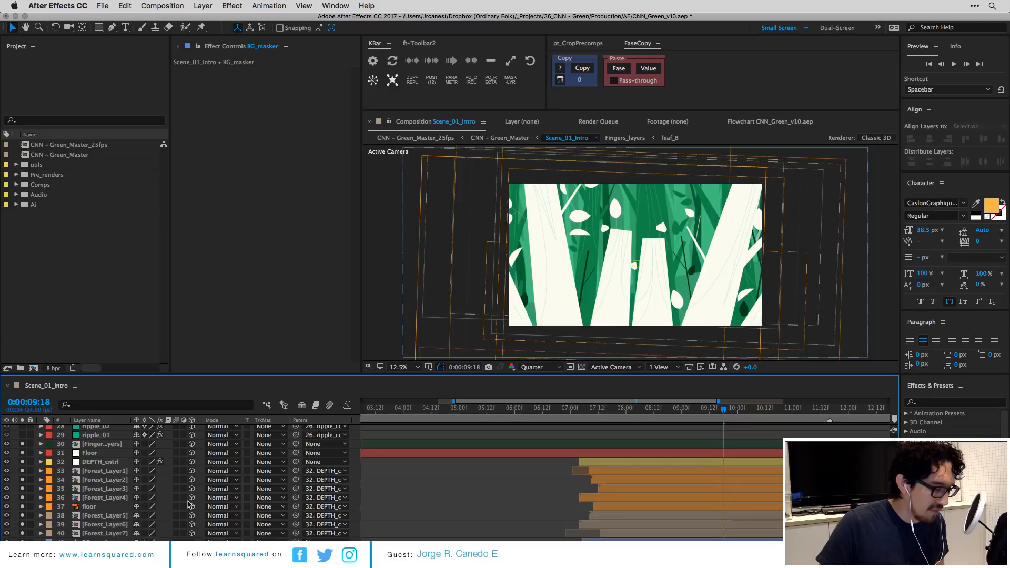
Turn off solo for the layers from Floor through BG_masker, leaving only Fingers_layers soloed.
click(118, 533)
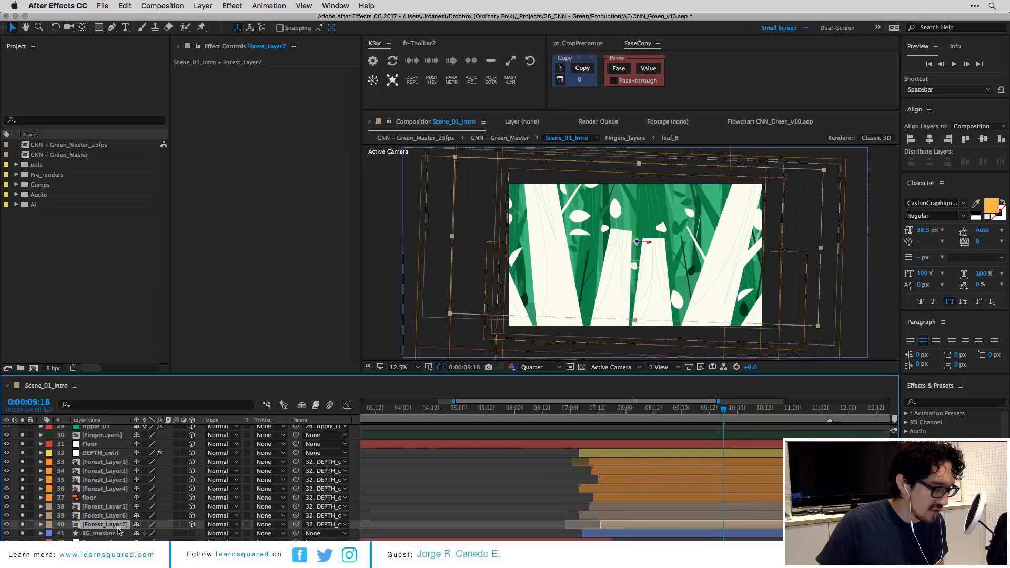
scroll(110, 473, down, 1)
click(101, 436)
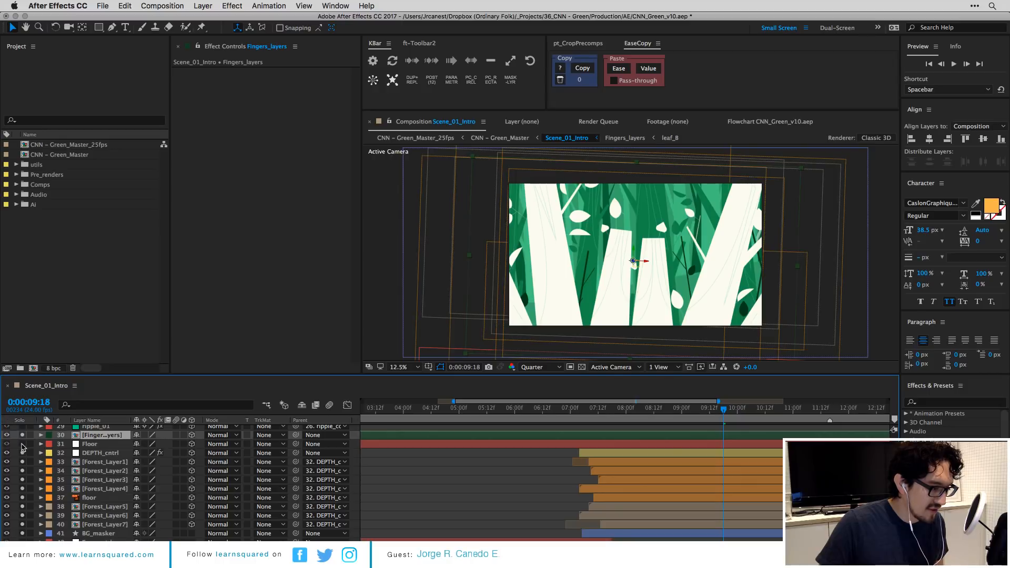
click(23, 533)
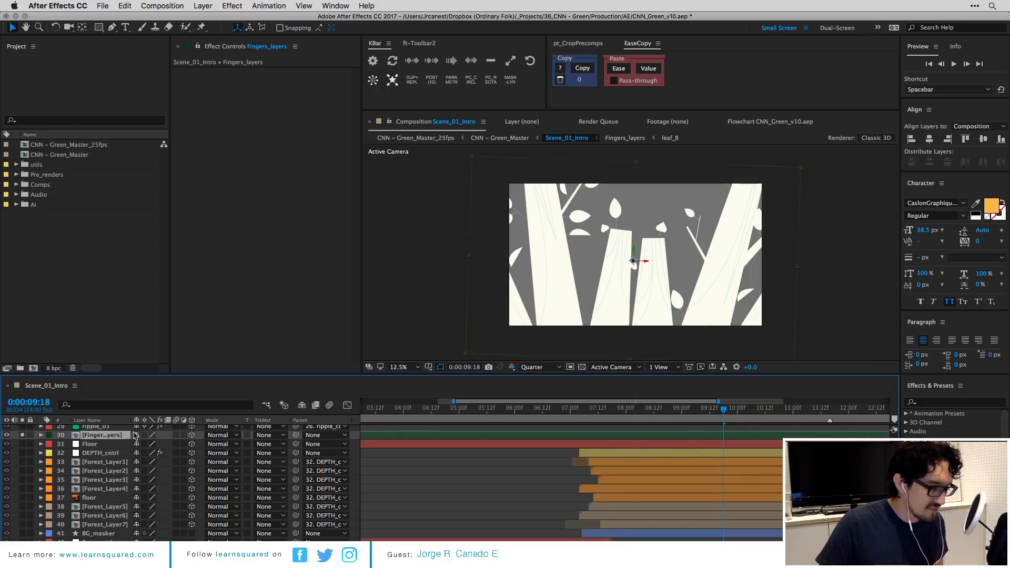
Open the Fingers_layers precomp and collapse the revealed properties of all its layers.
double_click(121, 436)
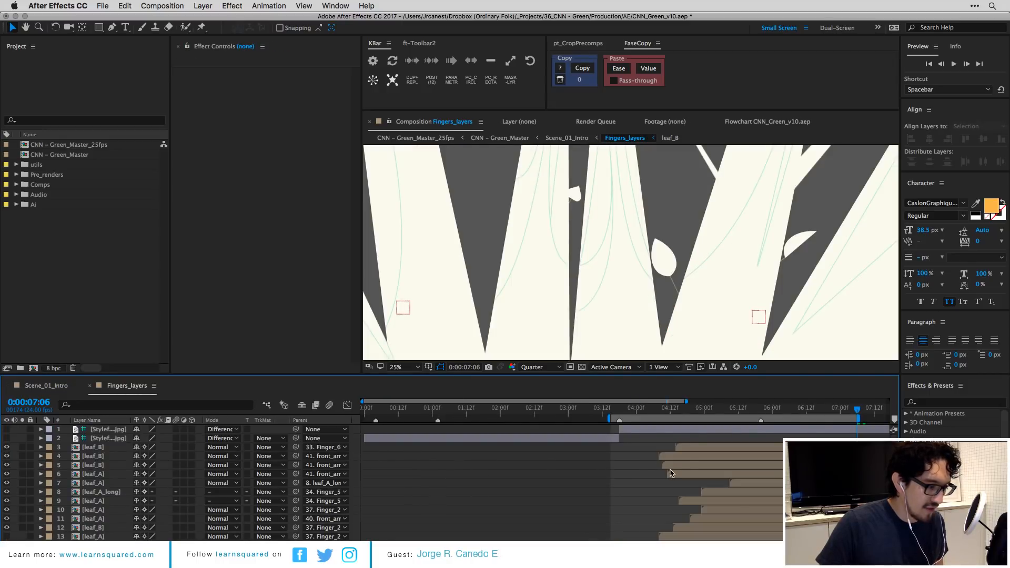
key(minus)
click(681, 260)
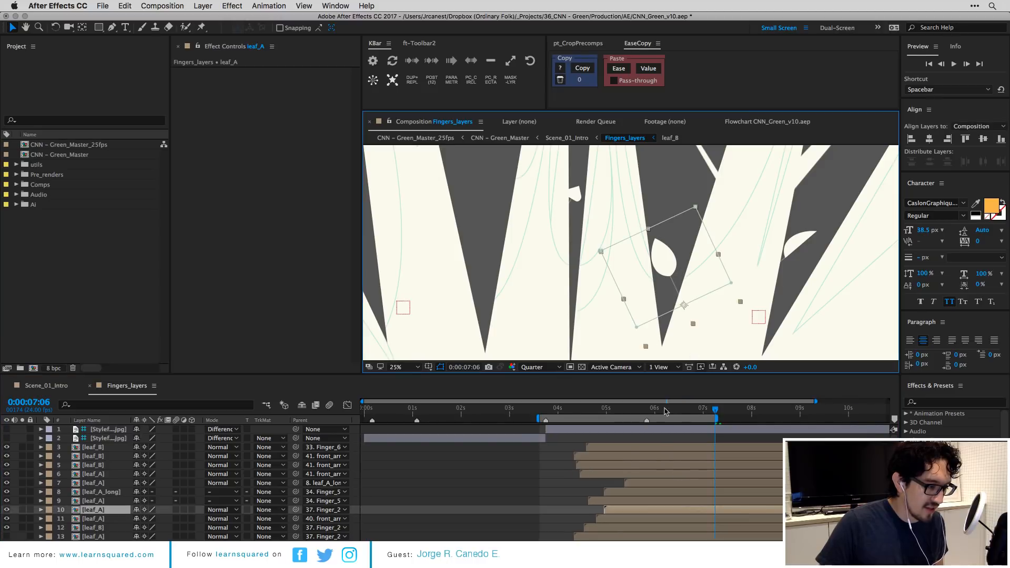
key(comma)
drag(660, 189, 658, 230)
click(474, 494)
click(96, 482)
scroll(97, 483, down, 10)
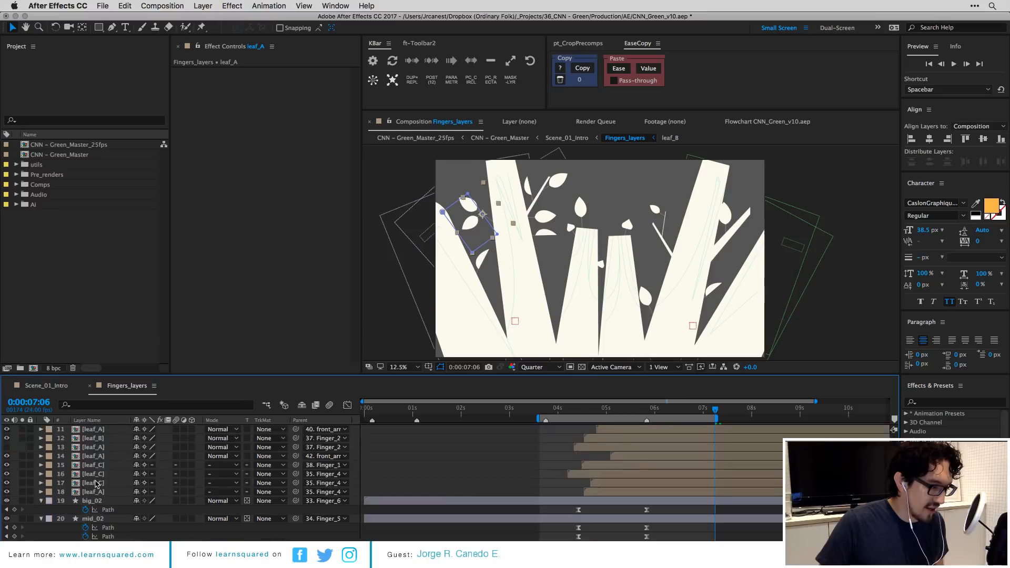
key(ctrl+a)
key(u)
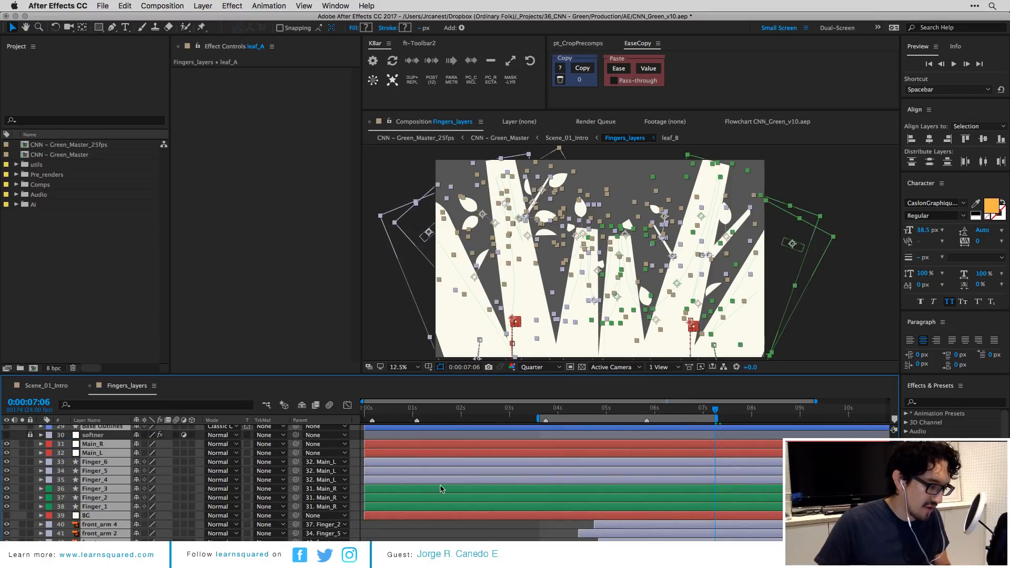
click(450, 537)
Inspect the Finger_3, Finger_5, Main_R and Line_01 layers and scrub the finger animation to 0:00:05:22.
click(101, 533)
click(100, 489)
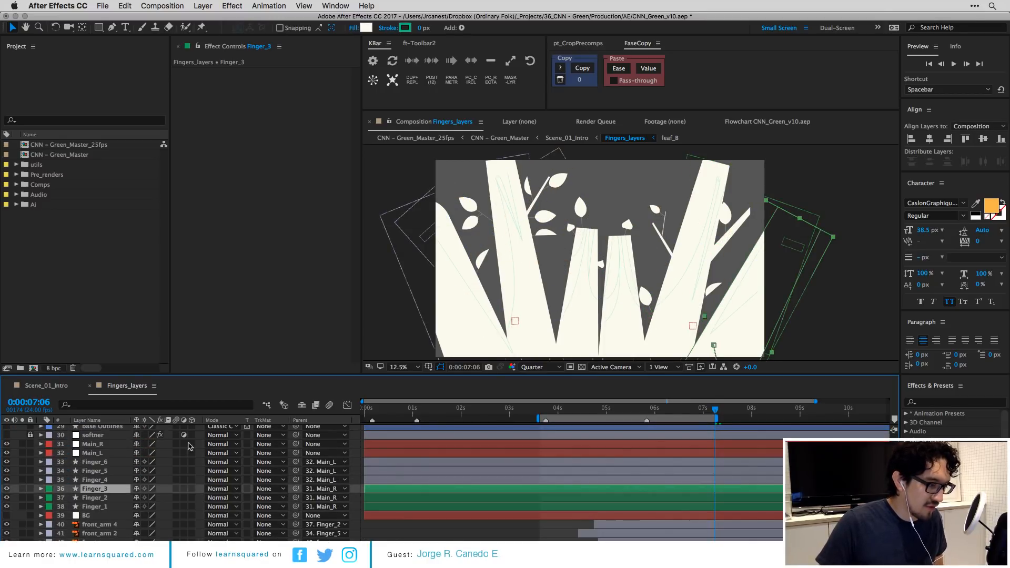
click(95, 471)
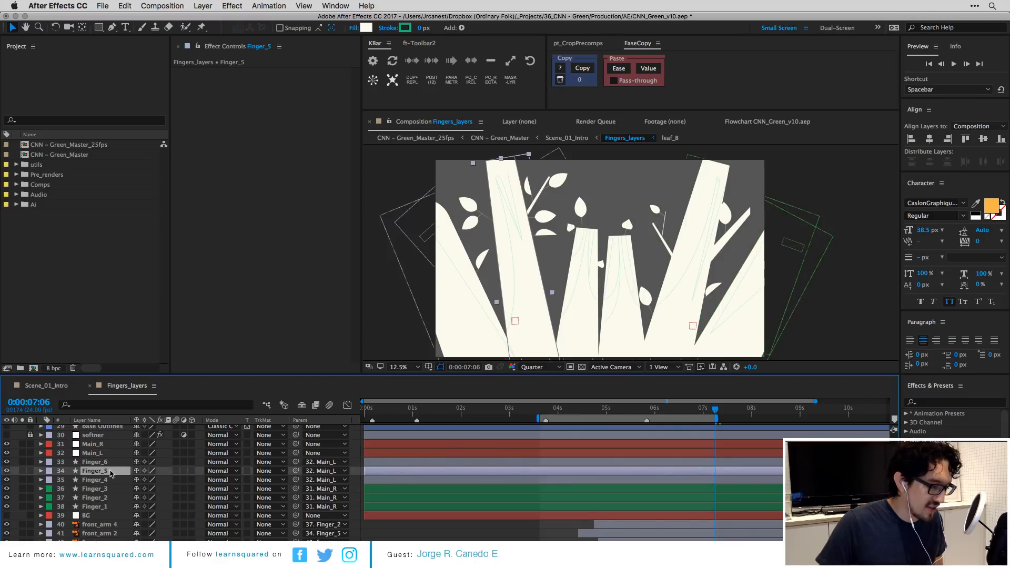
scroll(112, 471, up, 3)
click(105, 471)
scroll(107, 476, up, 3)
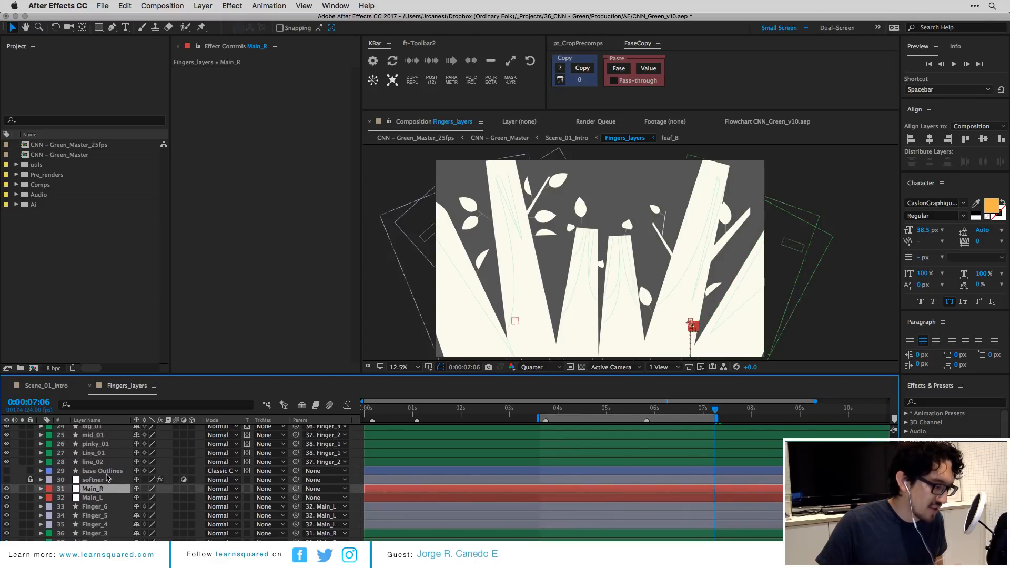
click(104, 462)
key(minus)
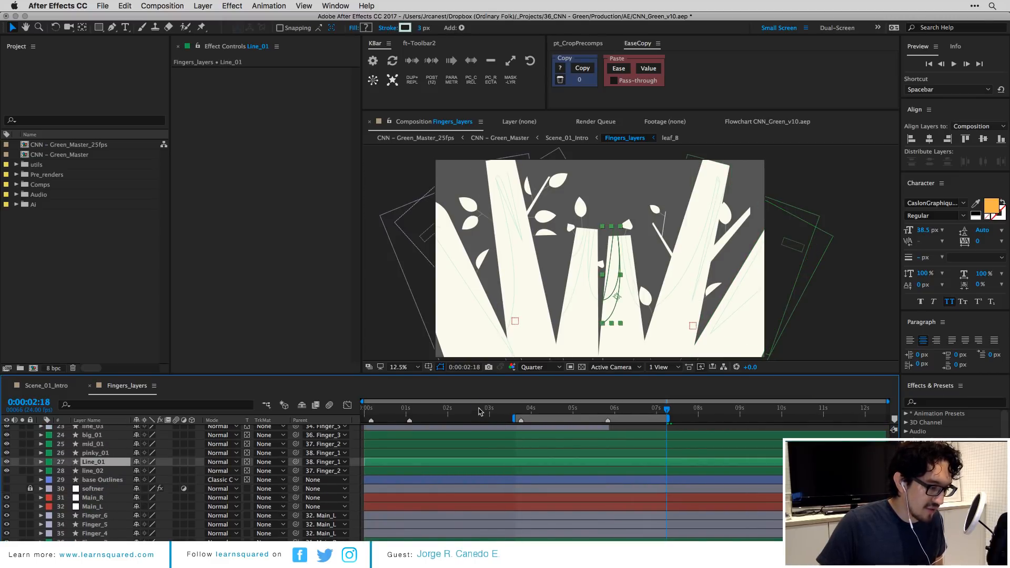
drag(479, 411, 610, 412)
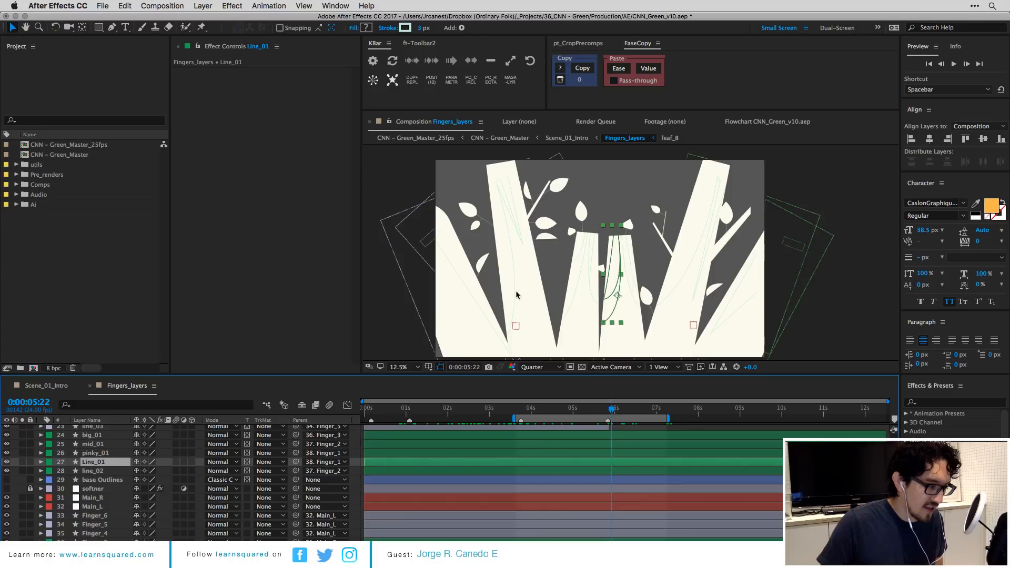
Open the leaf_A precomp of layer 6, preview its growth animation from the start, and close it.
click(469, 215)
scroll(60, 498, up, 10)
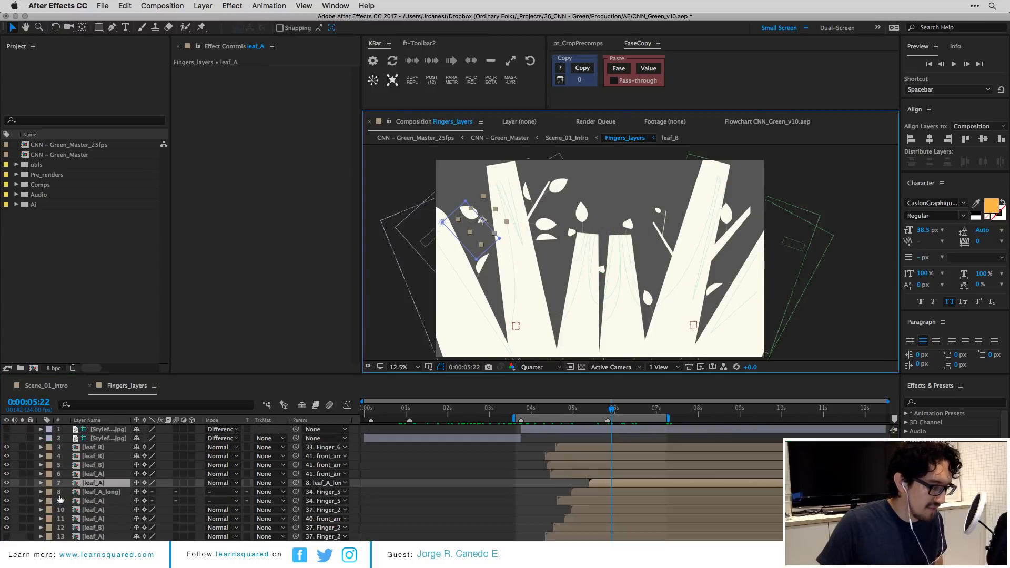
click(103, 474)
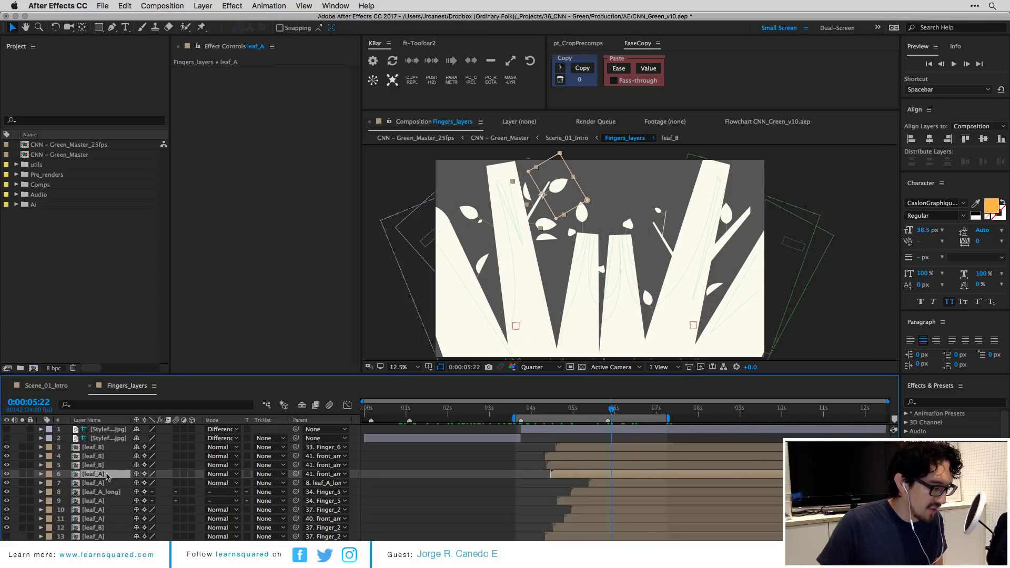
scroll(107, 476, down, 1)
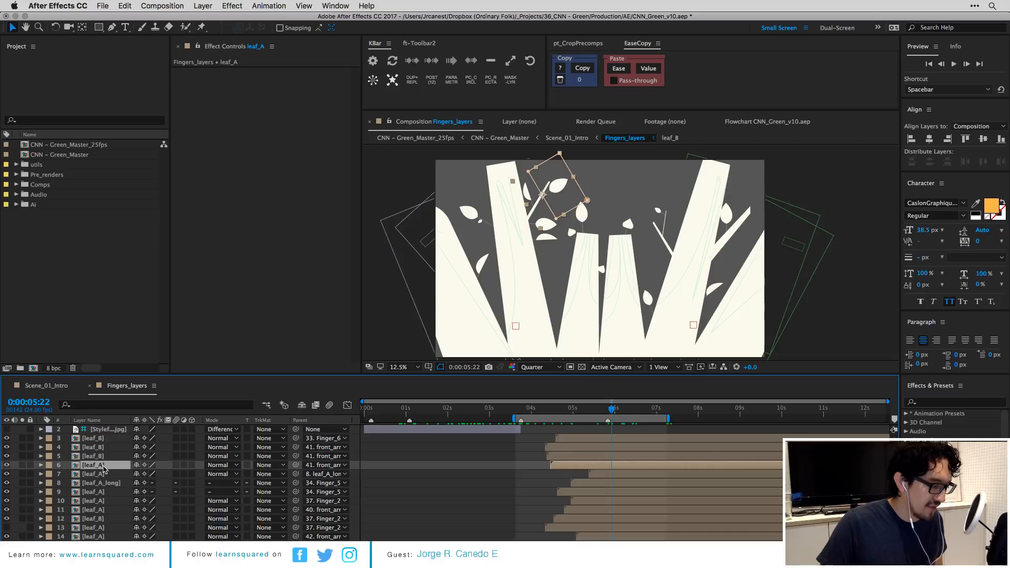
double_click(103, 465)
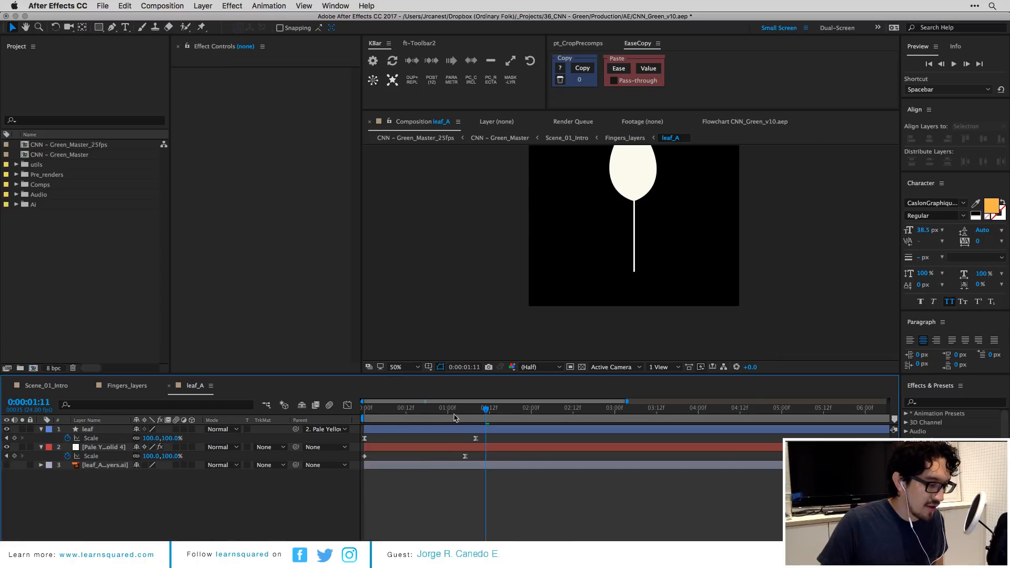
key(Home)
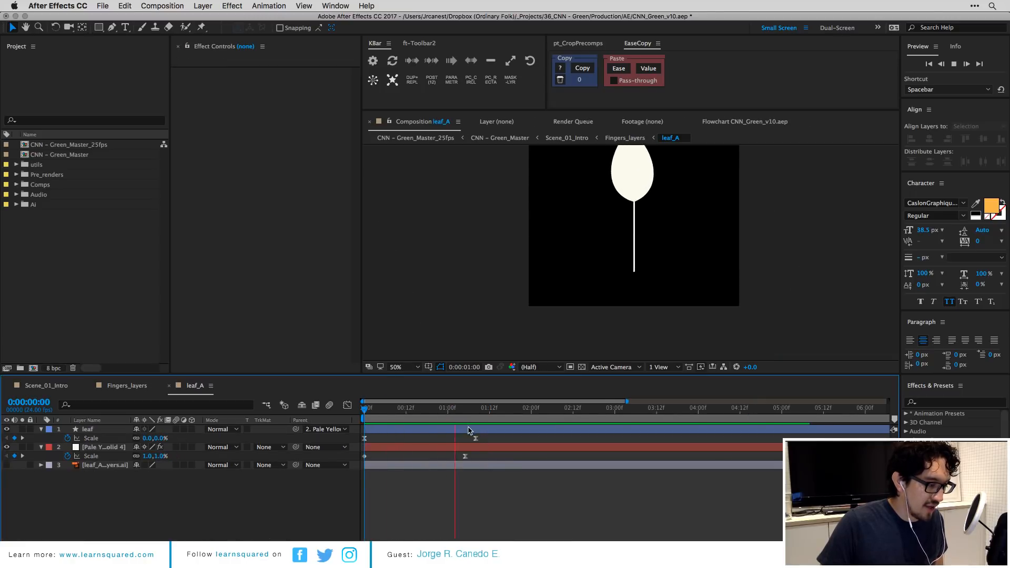
key(super+w)
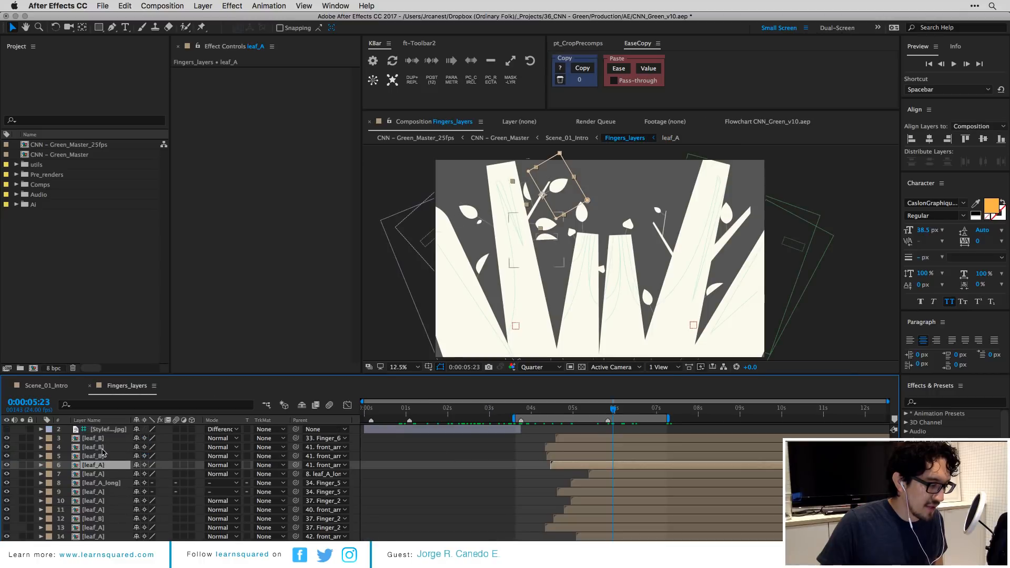
Open the leaf_B precomp of layer 4, preview its growth animation from the start, and close it.
double_click(102, 450)
drag(414, 415, 251, 420)
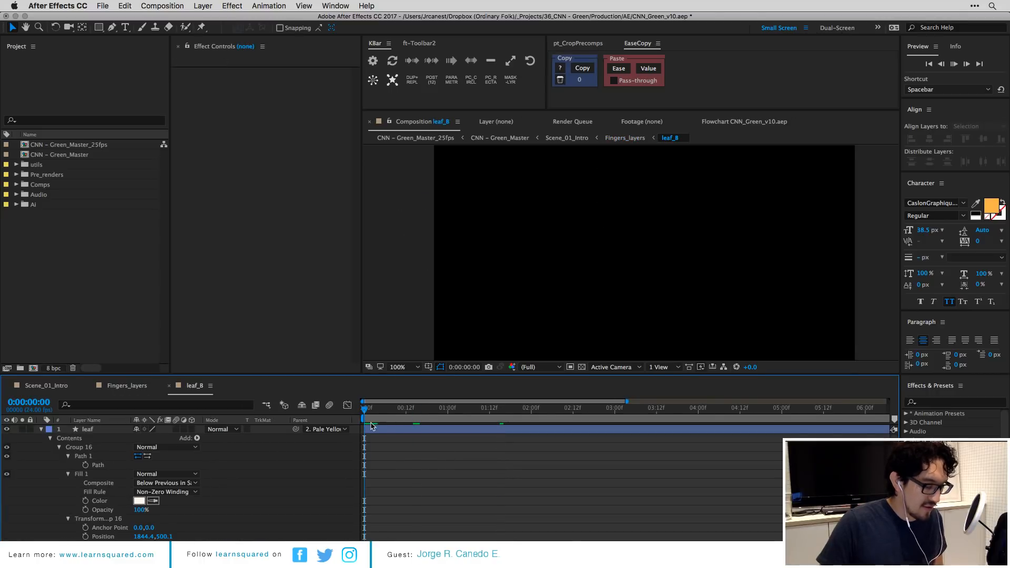
key(space)
key(super+w)
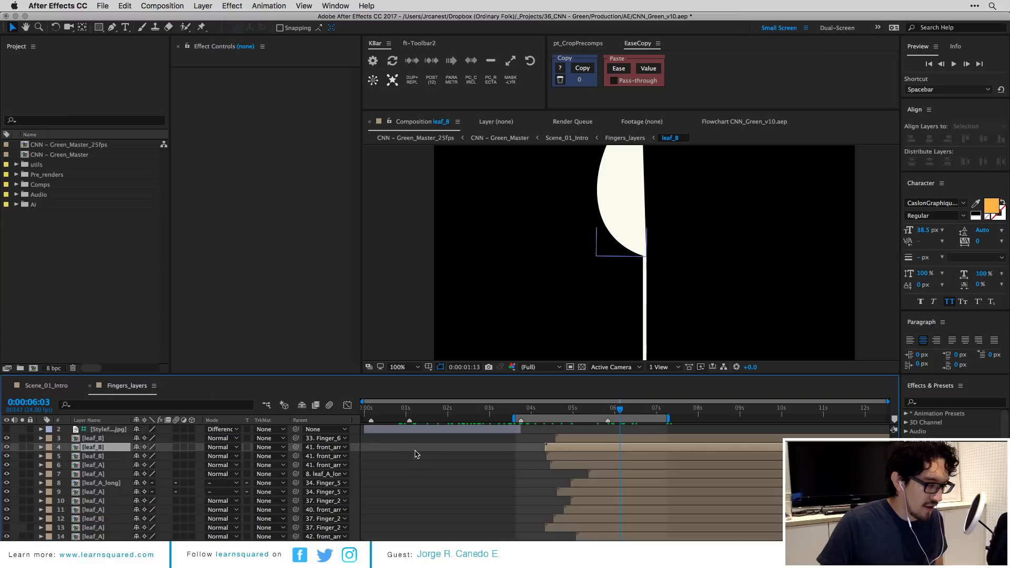
Open the leaf_A_long precomp of layer 8 to check its leaf and stem, and close it.
click(108, 465)
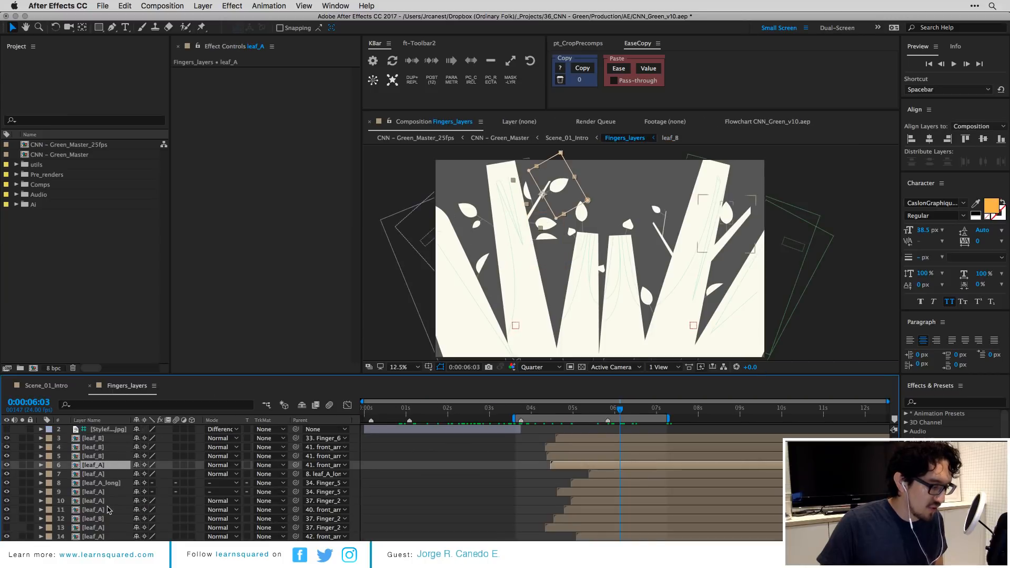
double_click(104, 484)
key(super+w)
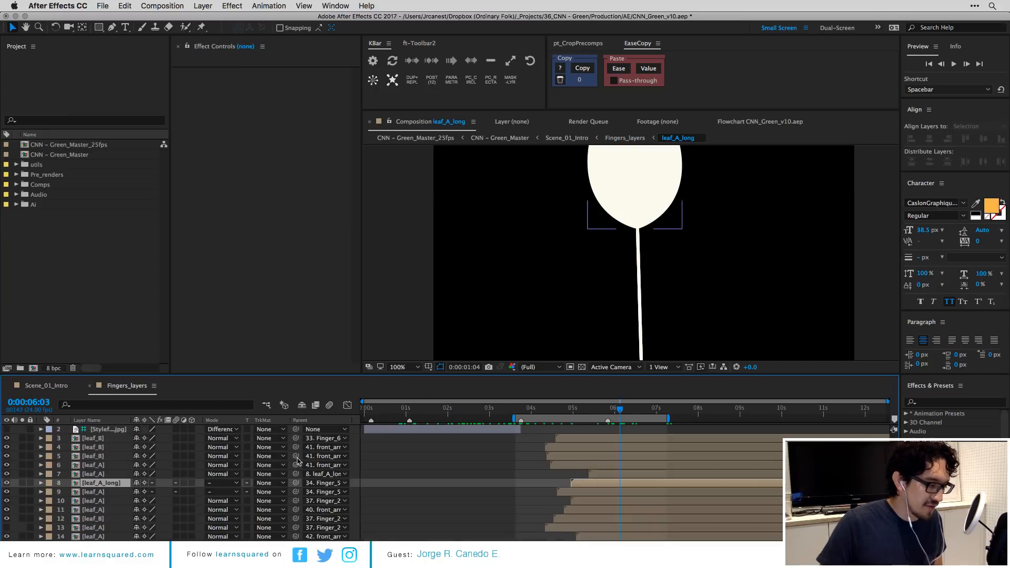
Scrub the fingers-to-trees transition in Fingers_layers and preview the leaves growing from about 0:00:04:10.
click(567, 410)
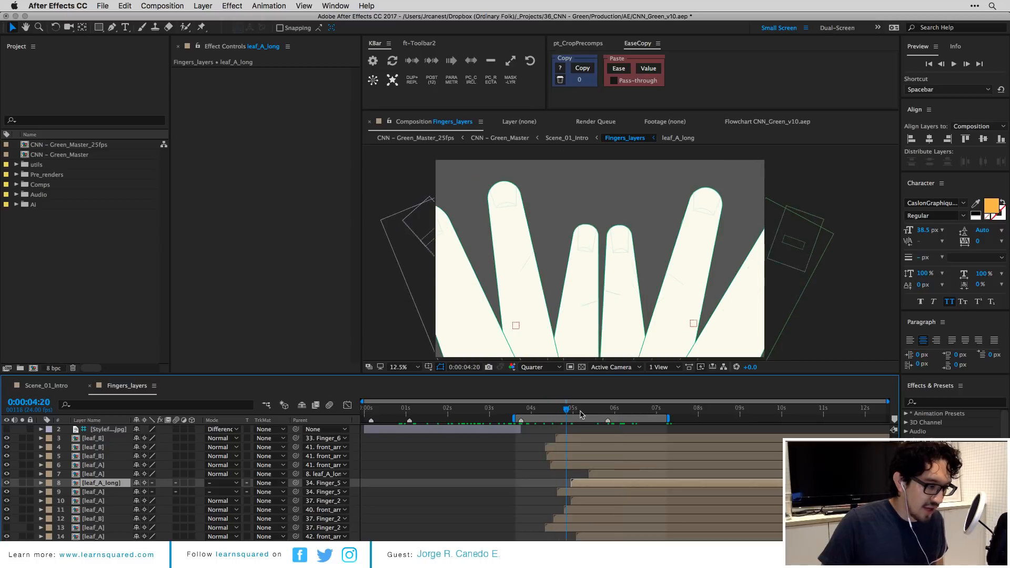
drag(580, 414, 643, 419)
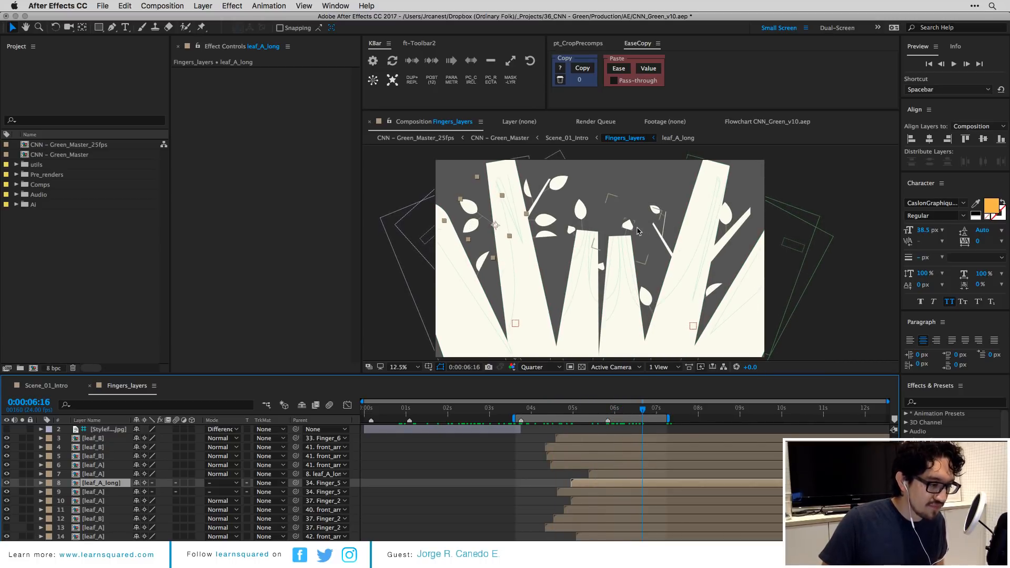
key(comma)
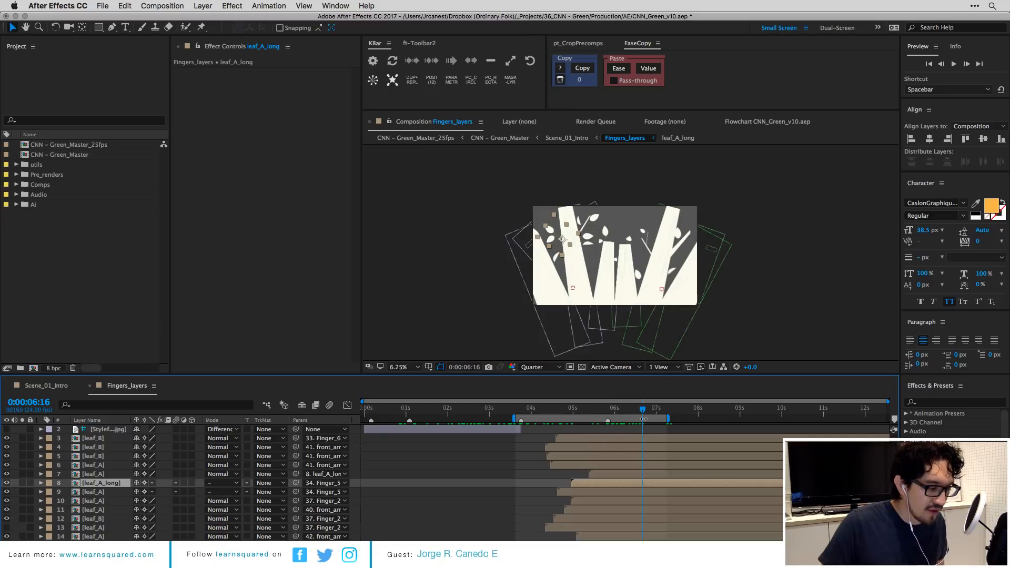
drag(652, 412, 547, 416)
key(space)
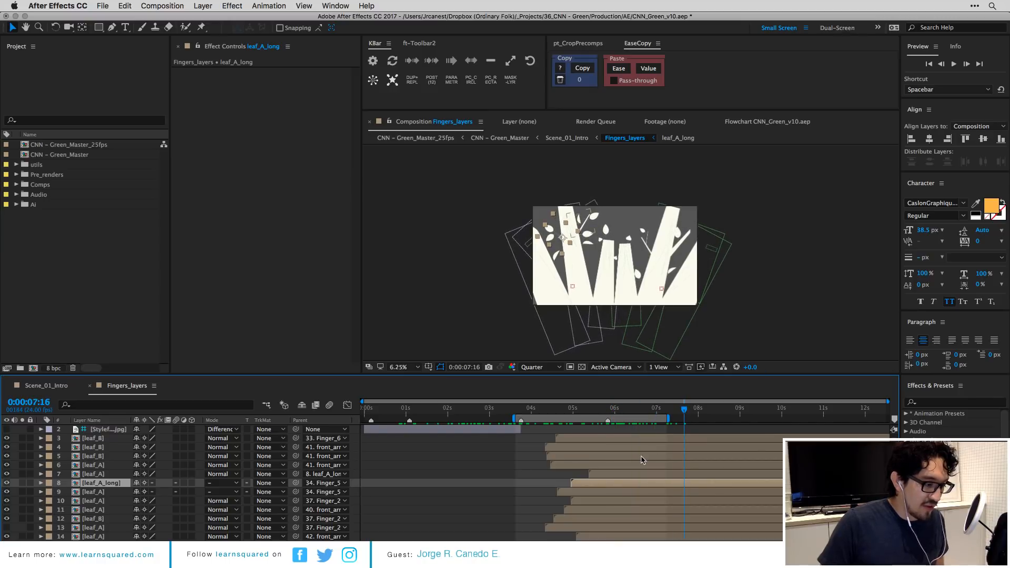
Return to the Scene_01_Intro composition, move to 0:00:08:18, and turn off solo for Fingers_layers.
key(Tab)
click(557, 459)
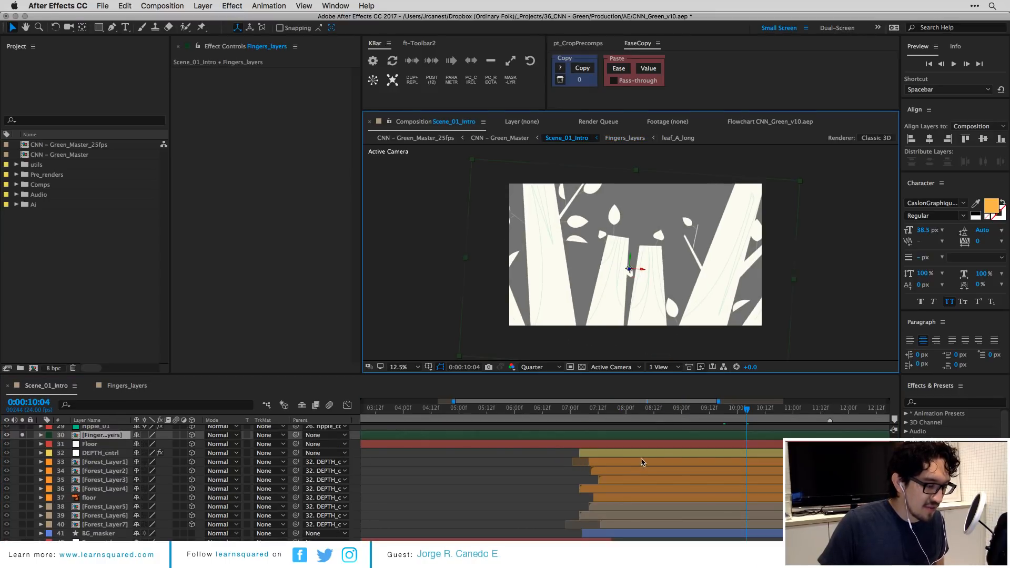
drag(708, 414, 667, 411)
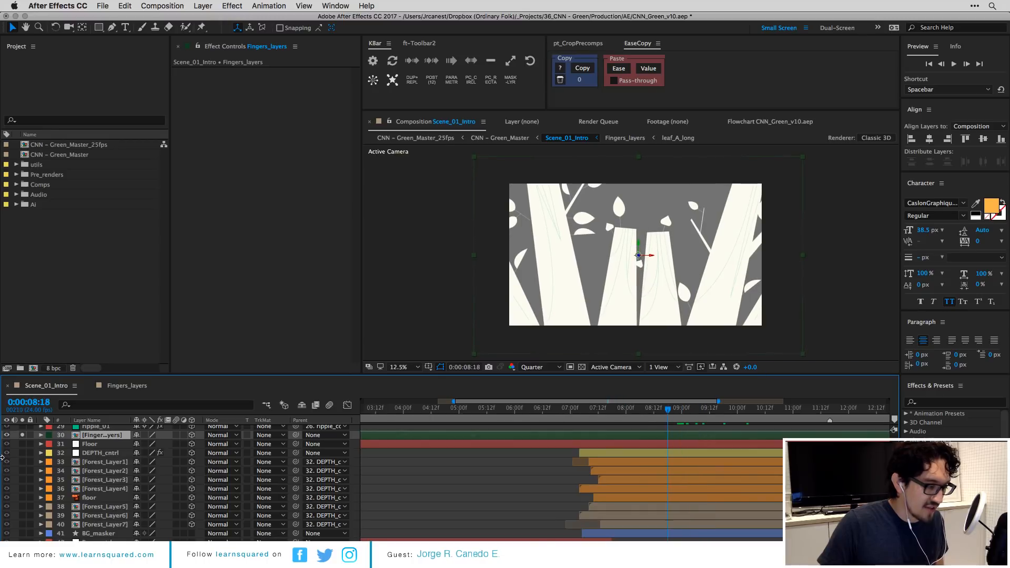
click(23, 436)
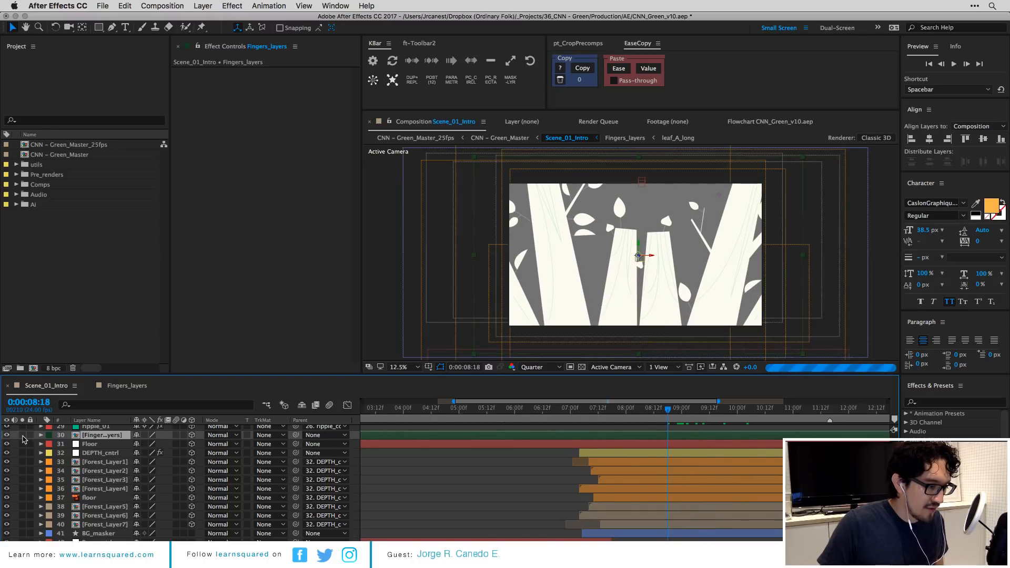
Select the layers from Cam_rotater through Leaf_3D and solo them to isolate the falling leaf.
scroll(85, 462, up, 5)
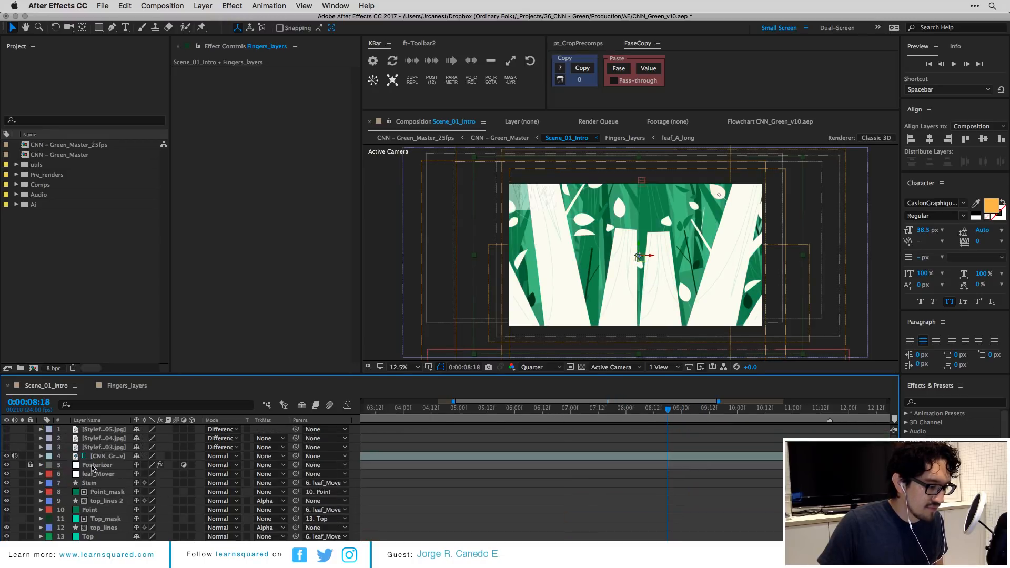
scroll(92, 467, up, 7)
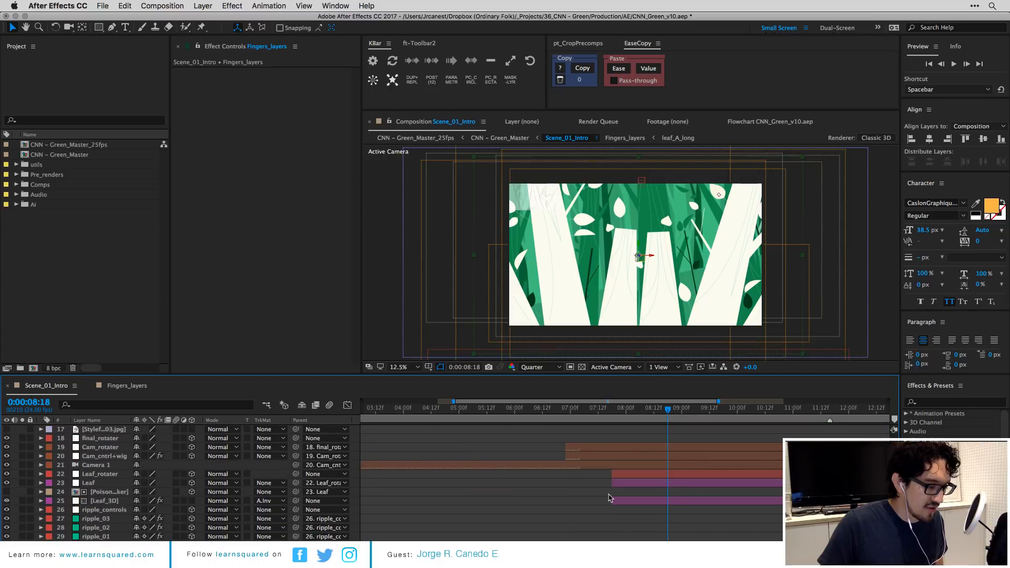
click(123, 492)
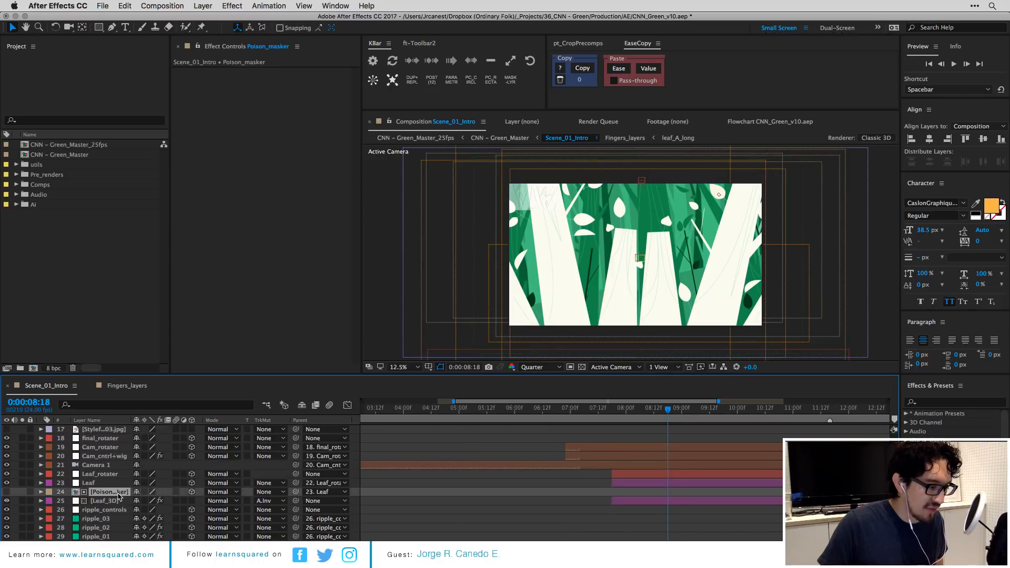
click(116, 502)
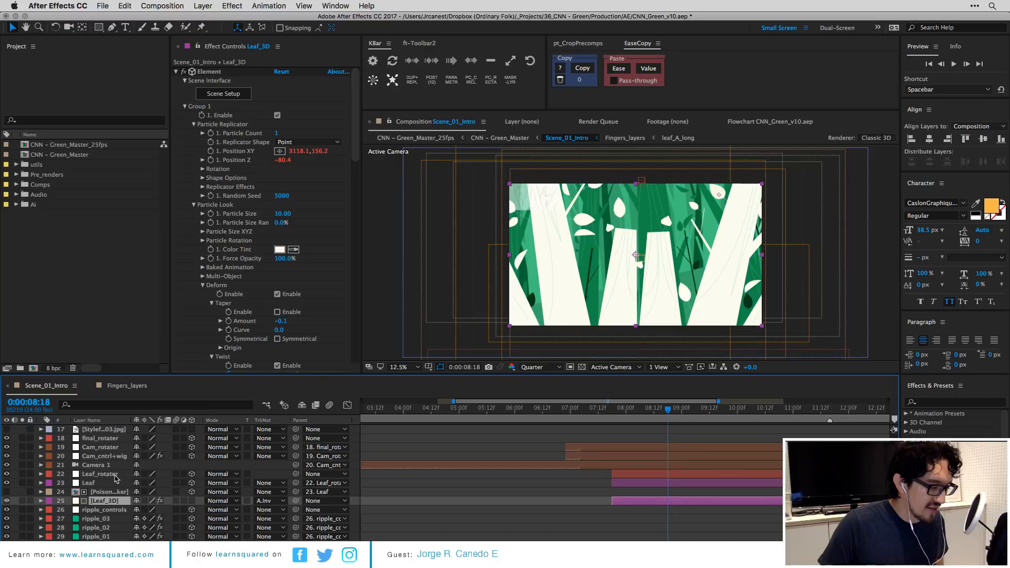
shift+click(116, 474)
shift+click(116, 448)
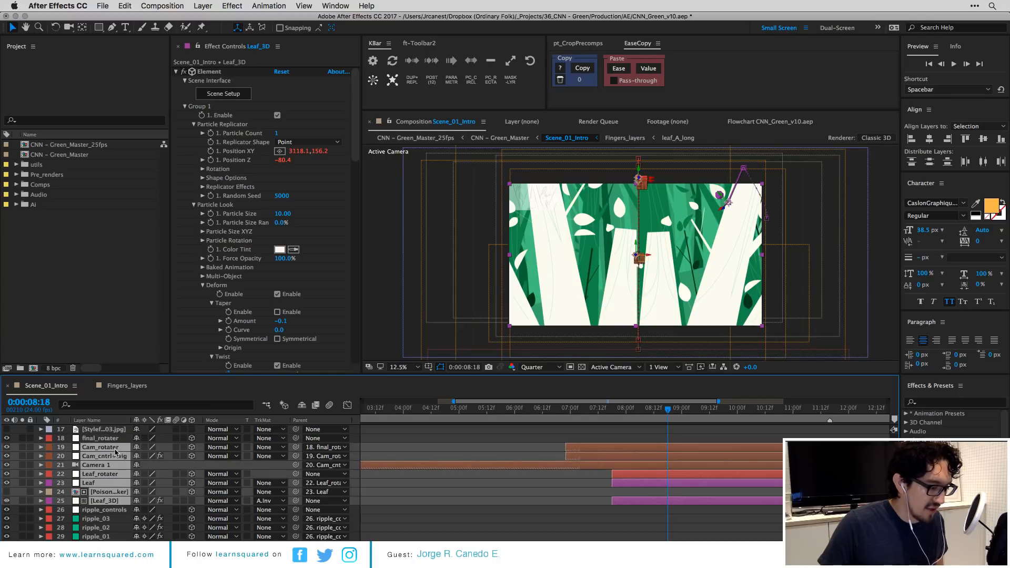
click(22, 448)
key(=)
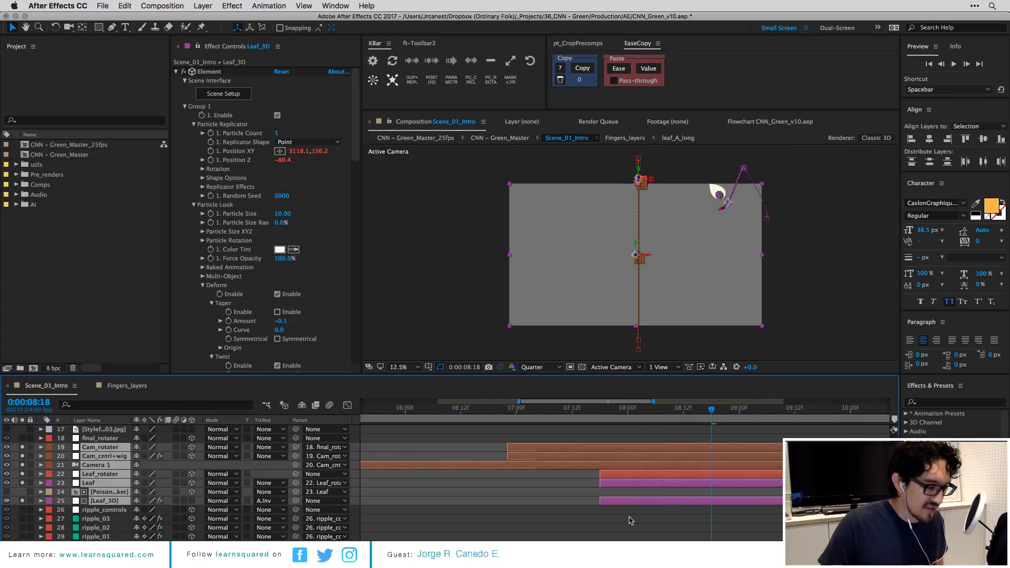
Examine the isolated leaf up close in the composition and select its Leaf_3D layer.
click(631, 521)
key(.)
key(space)
drag(791, 166, 666, 259)
key(.)
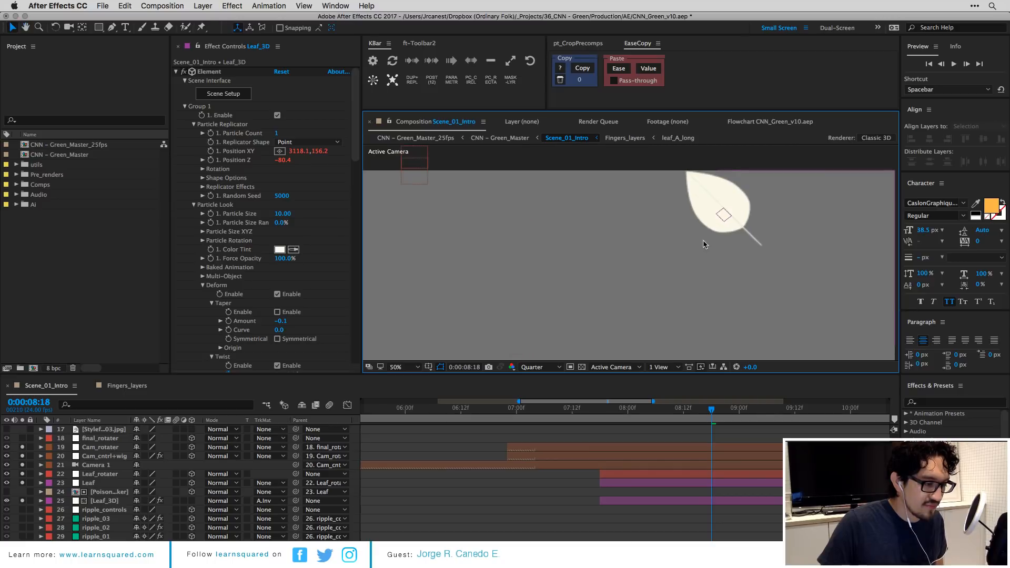
key(space)
drag(726, 216, 716, 225)
click(730, 206)
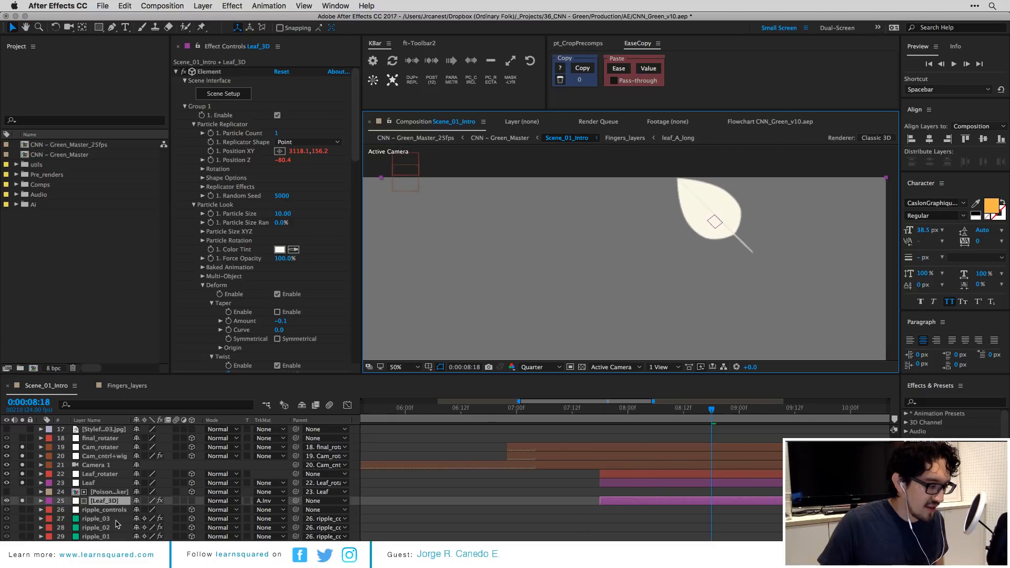
Leave only the Leaf_3D layer soloed, turning off solo for the camera and leaf control layers.
click(91, 505)
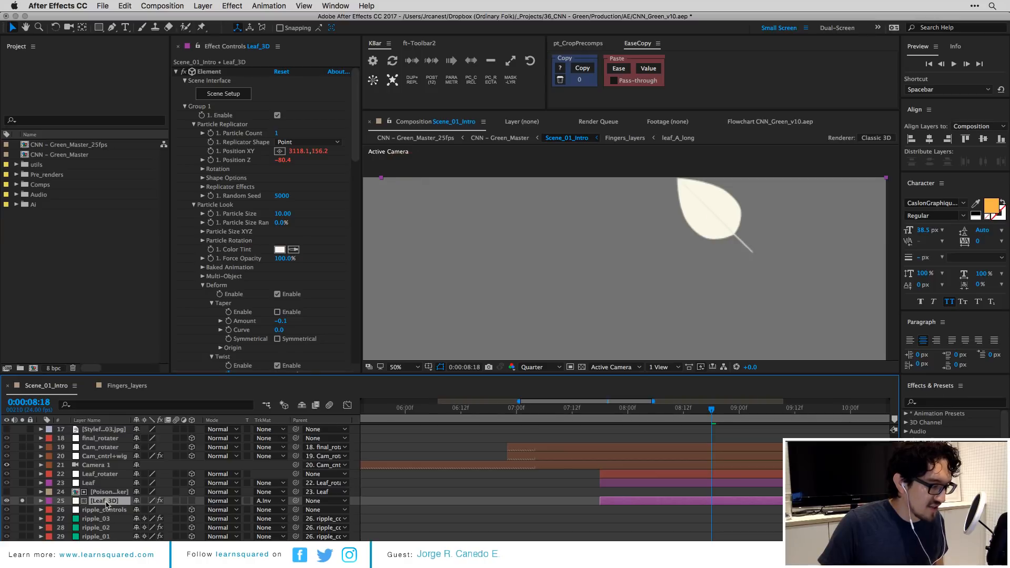
key(comma)
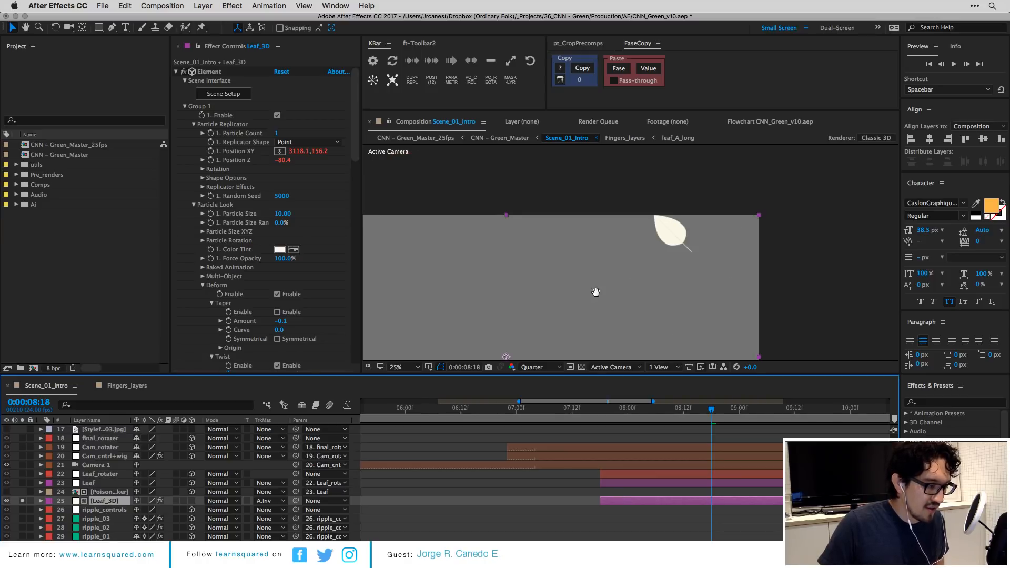
drag(596, 292, 663, 180)
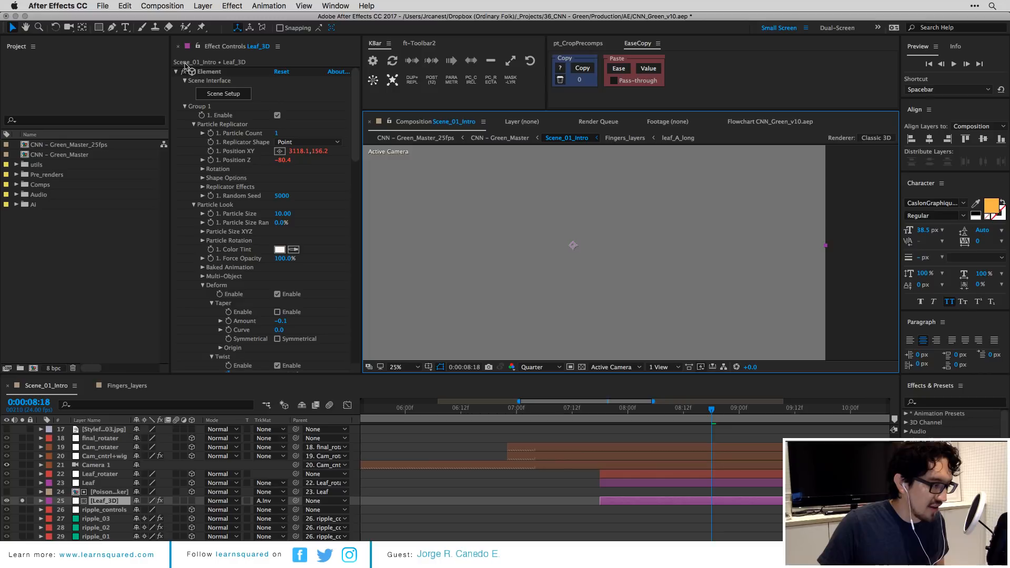
Search the effects library for "elem", clear the search, and expand the Element effect's settings on Leaf_3D.
click(176, 71)
click(940, 403)
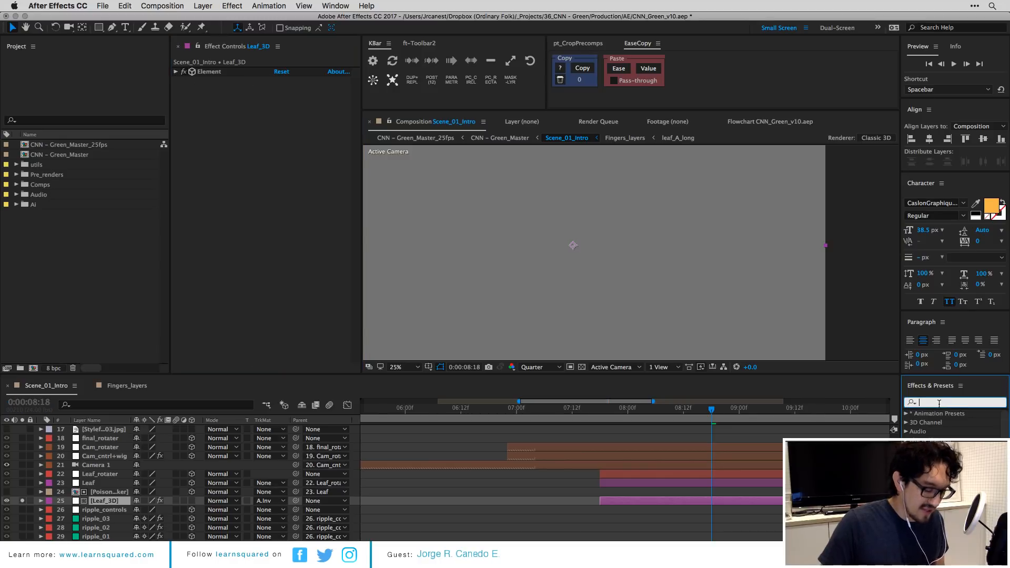
text(elem)
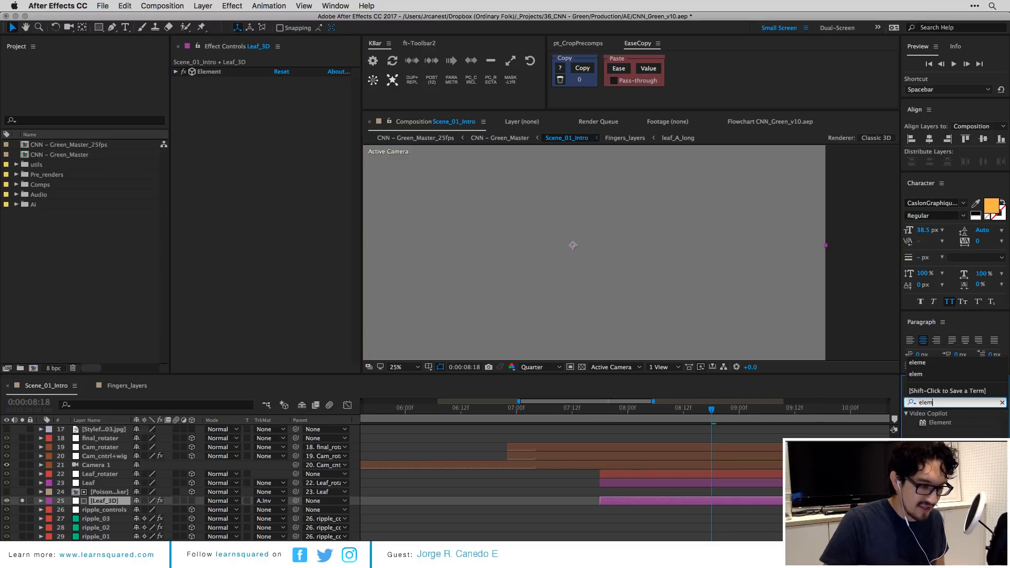
click(1001, 403)
click(177, 90)
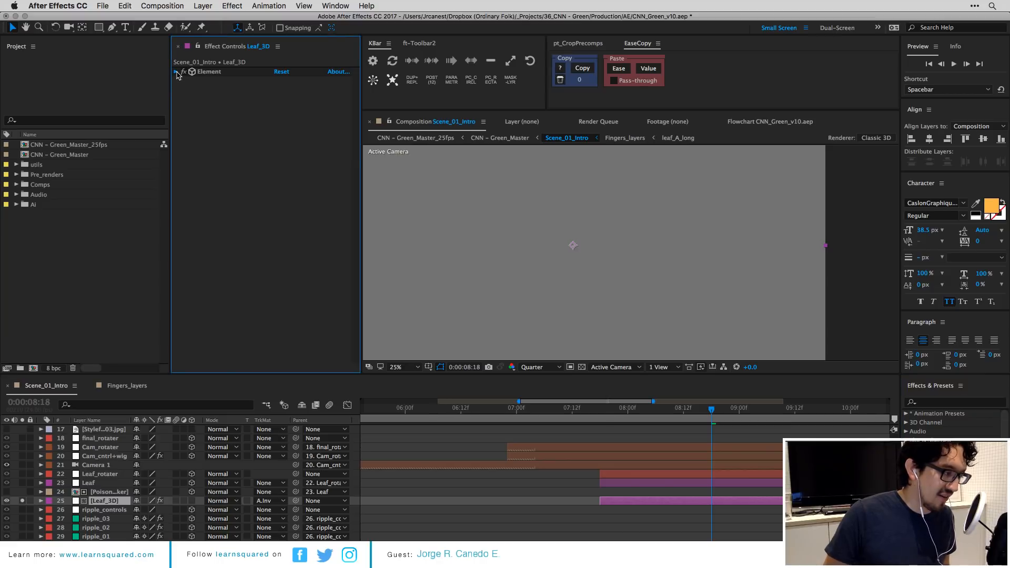
click(177, 73)
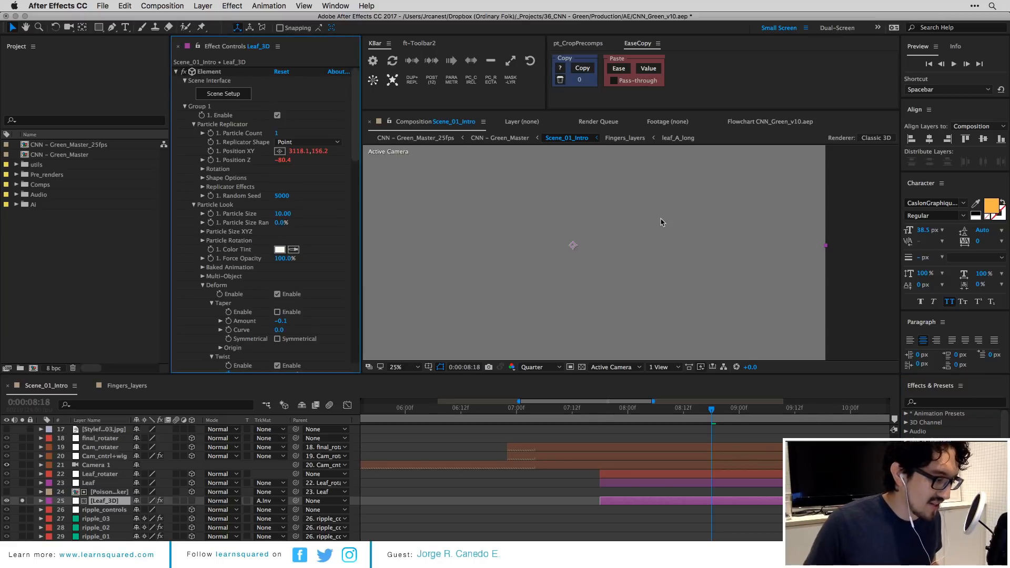
Open the Element Scene Setup for Leaf_3D and orbit the leaf_v04 model to view its green side.
key(space)
drag(704, 211, 675, 294)
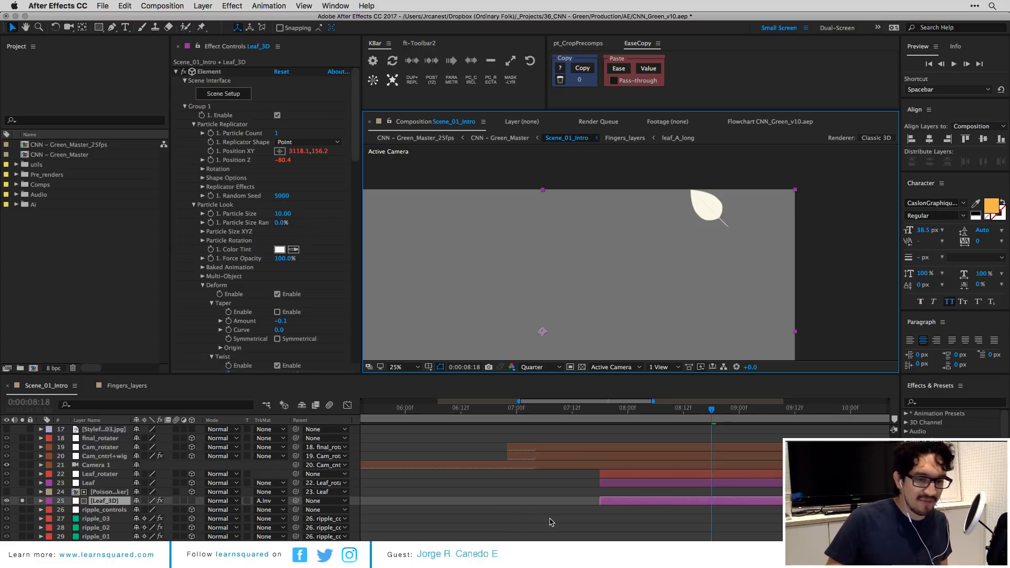
click(230, 99)
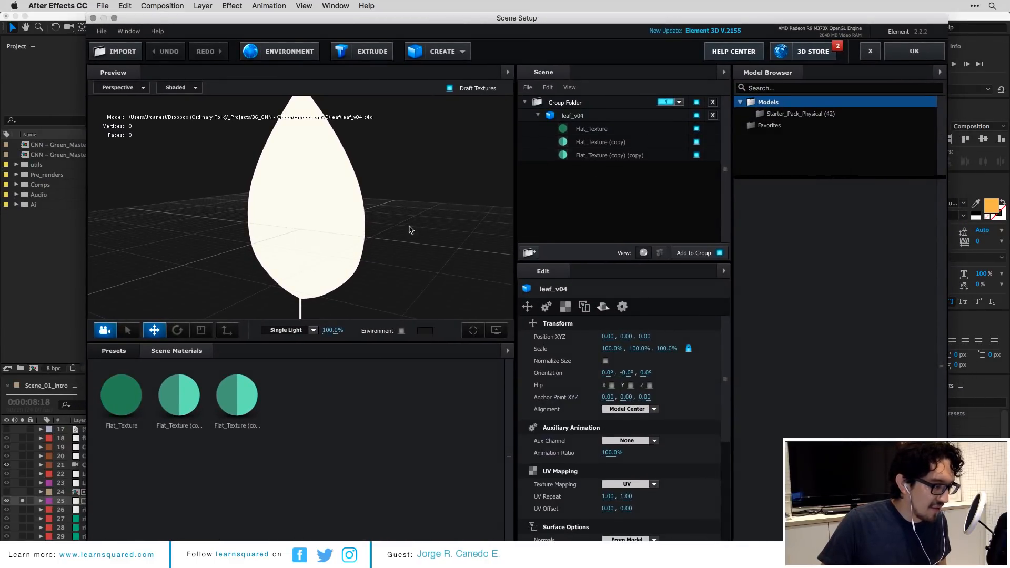
drag(411, 230, 519, 165)
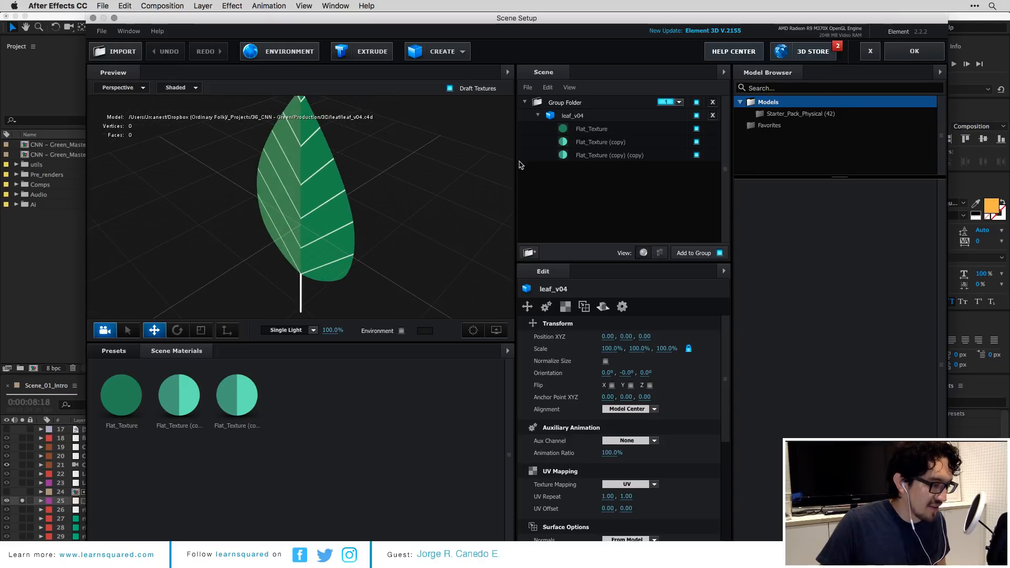
Select the leaf model's Flat_Texture material and compare the material presets with the scene materials.
click(590, 130)
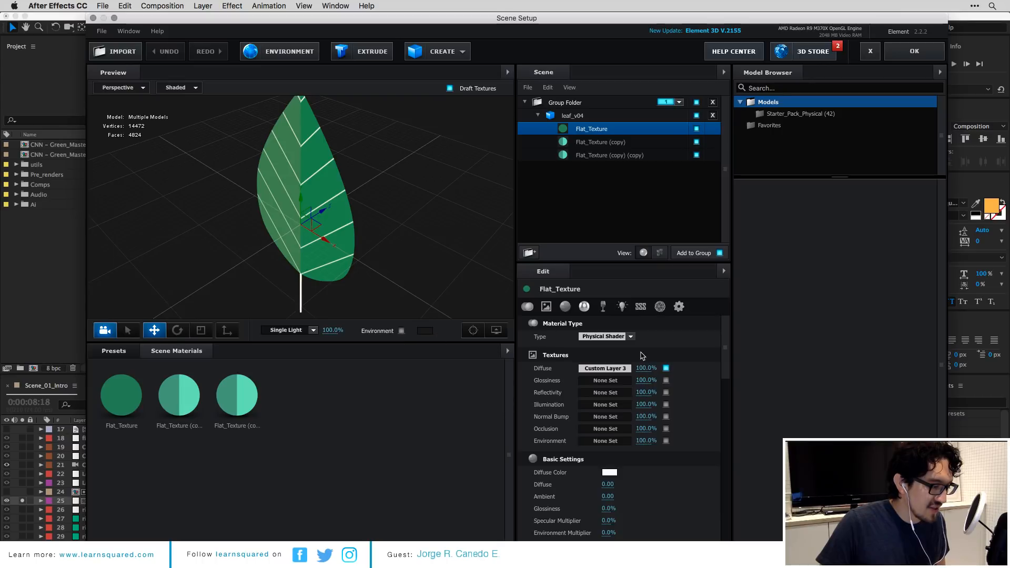
click(113, 351)
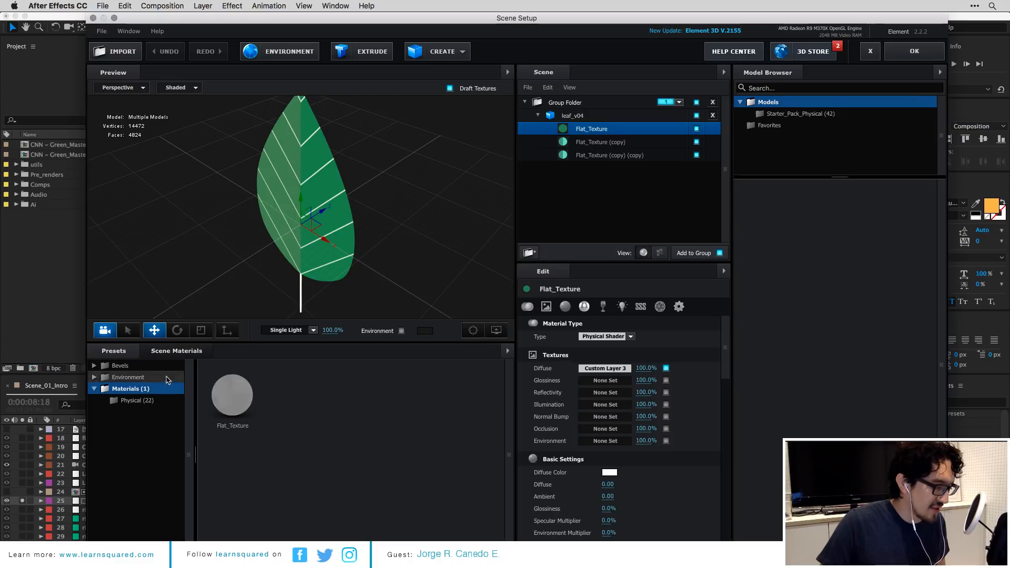
click(177, 351)
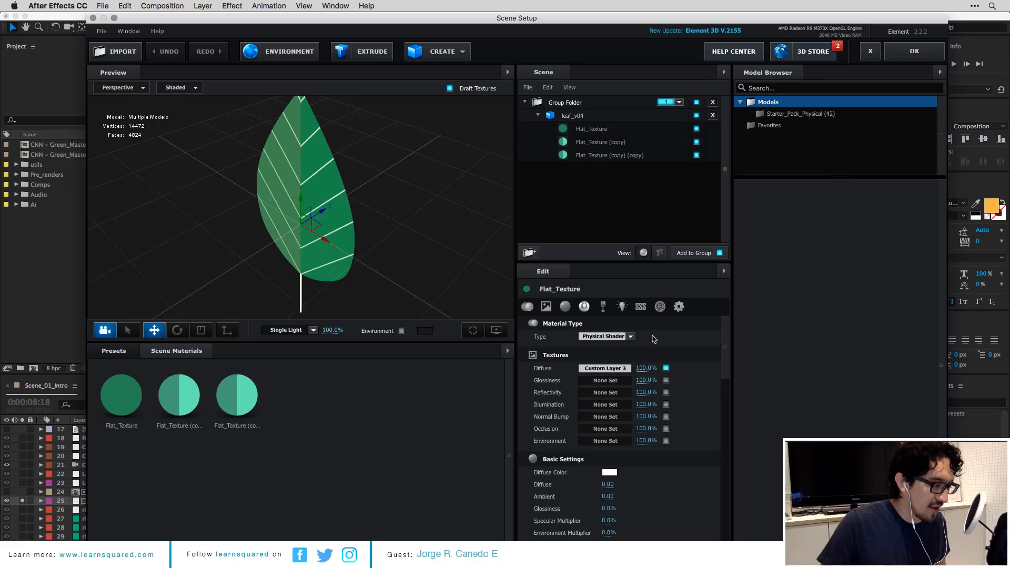
Inspect the custom layer options for the Flat_Texture material's Diffuse texture, cancel, and close the Scene Setup without applying changes.
drag(416, 284, 249, 240)
drag(215, 210, 247, 204)
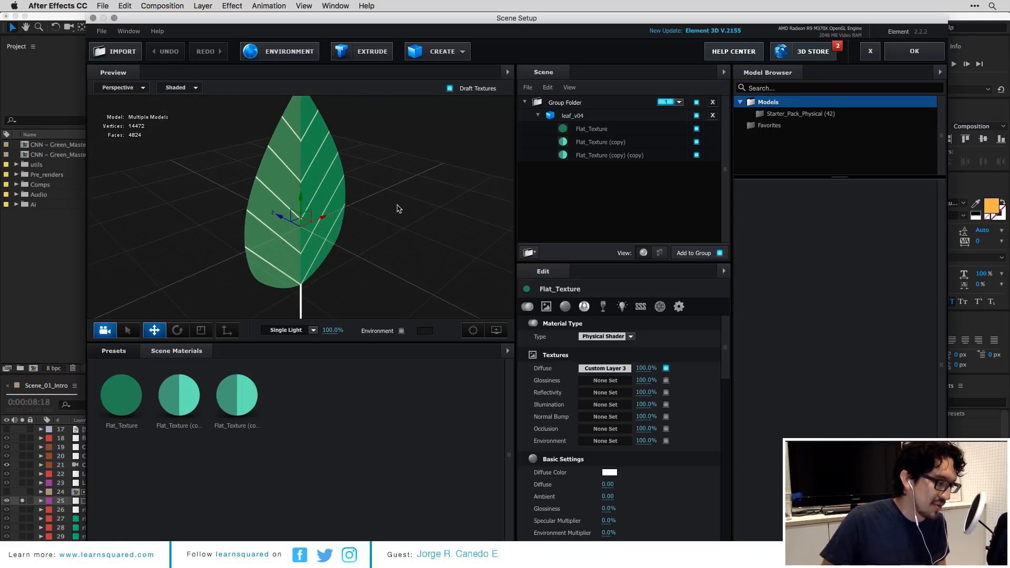
drag(398, 208, 375, 200)
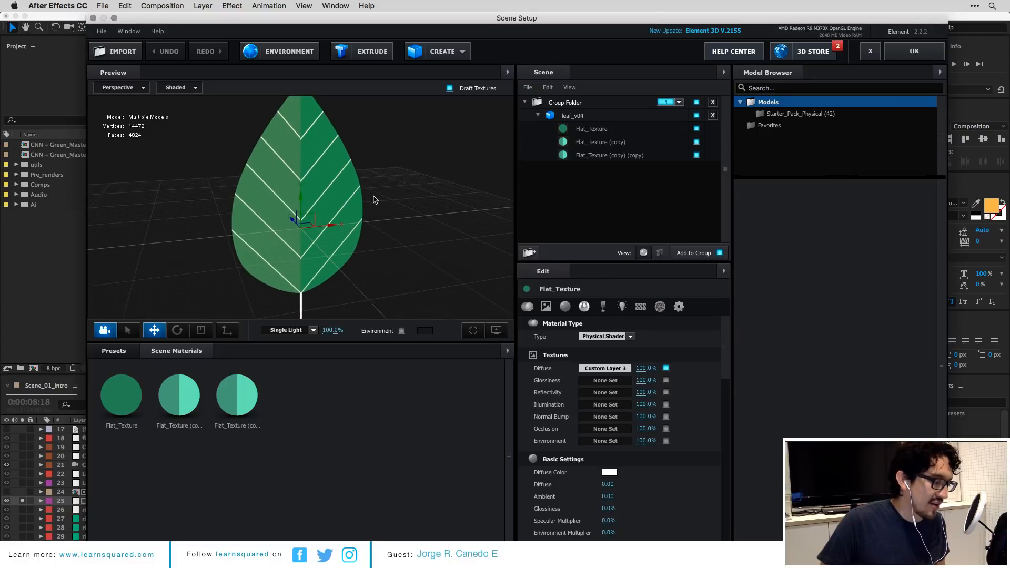
click(610, 370)
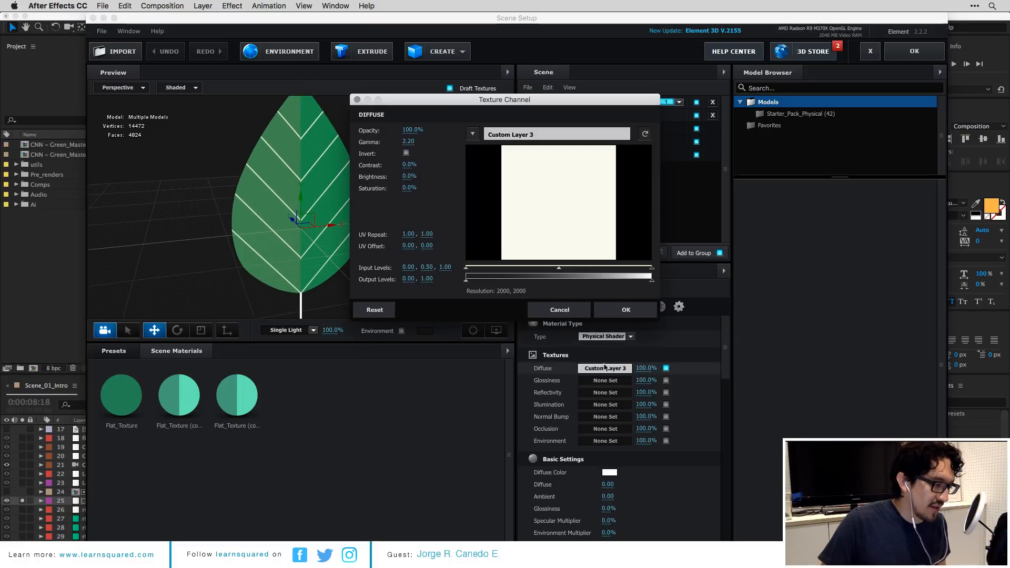
click(474, 136)
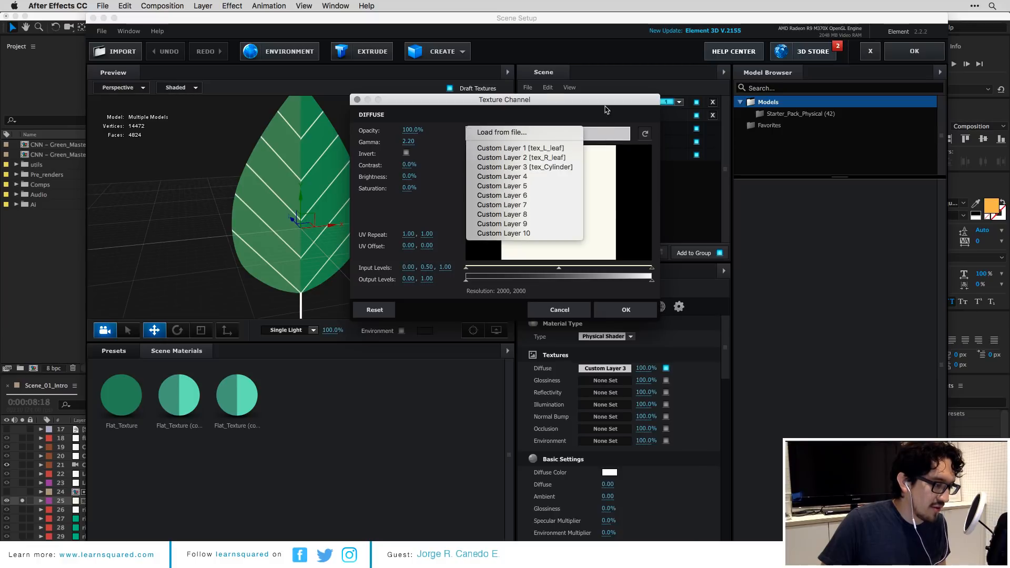
click(605, 110)
click(572, 309)
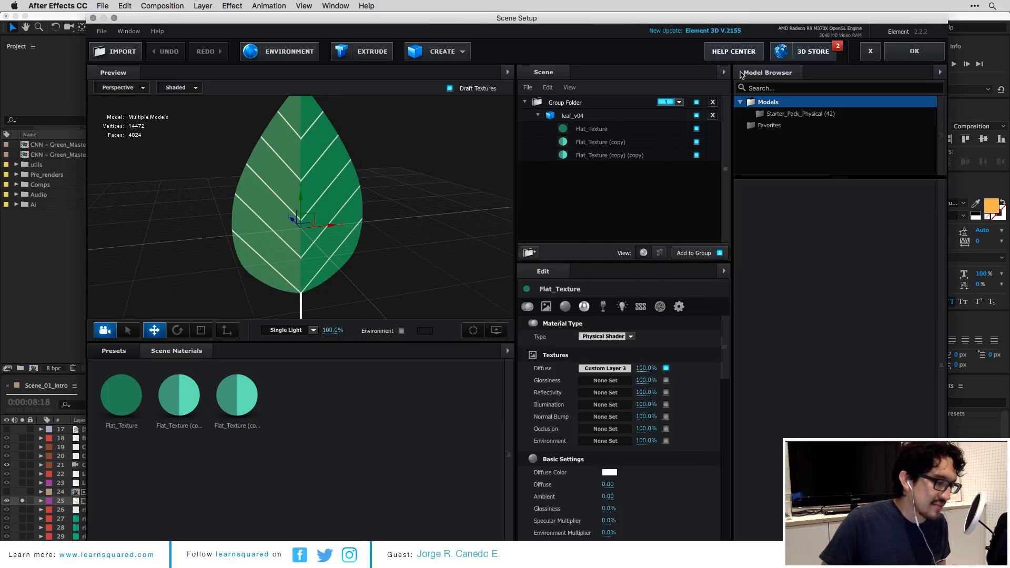
click(872, 53)
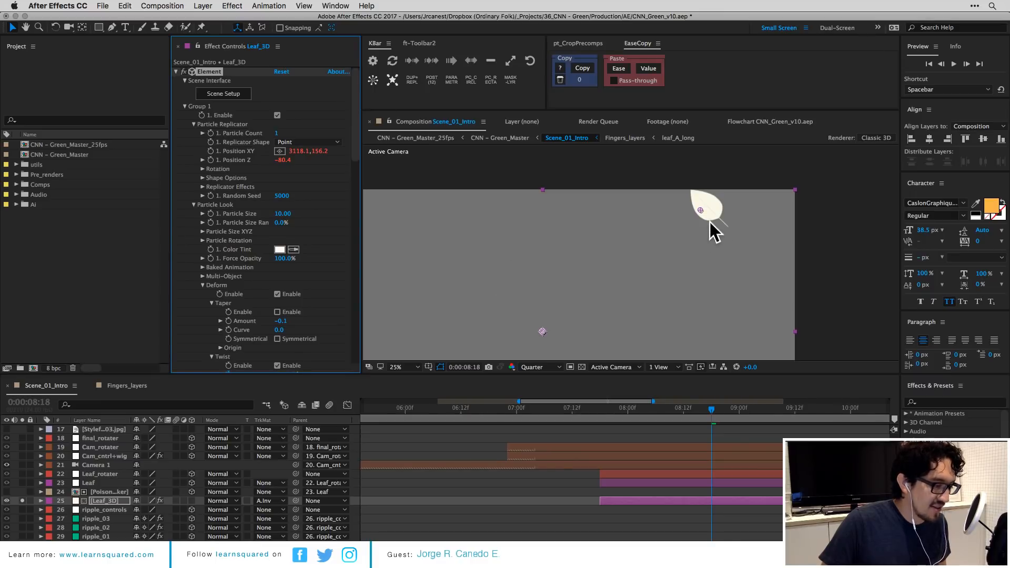
Open the tex_Cylinder composition from Scene_01_Intro, scrub it to 0:00:09:00, and return to Scene_01_Intro.
scroll(128, 501, down, 7)
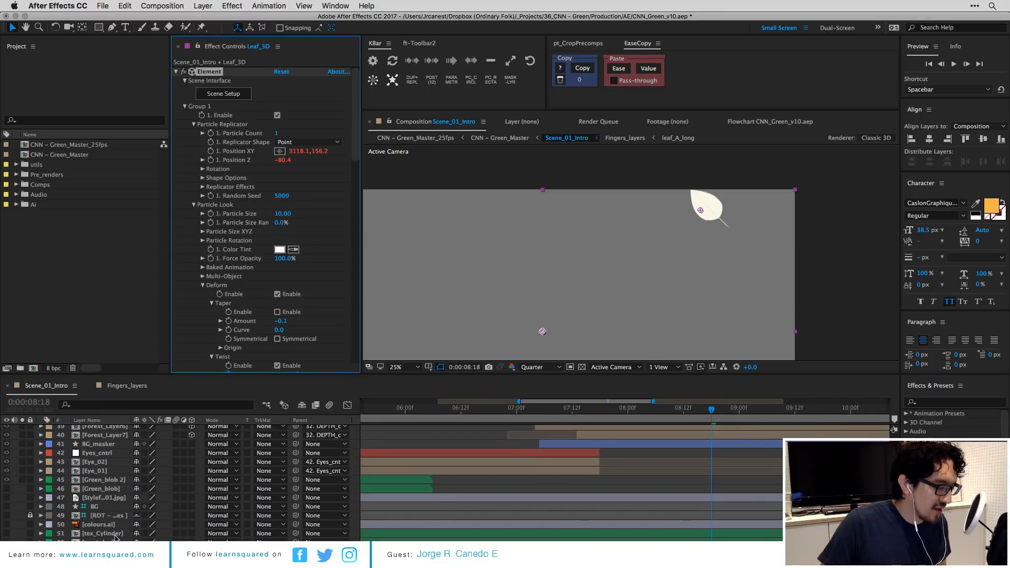
double_click(103, 533)
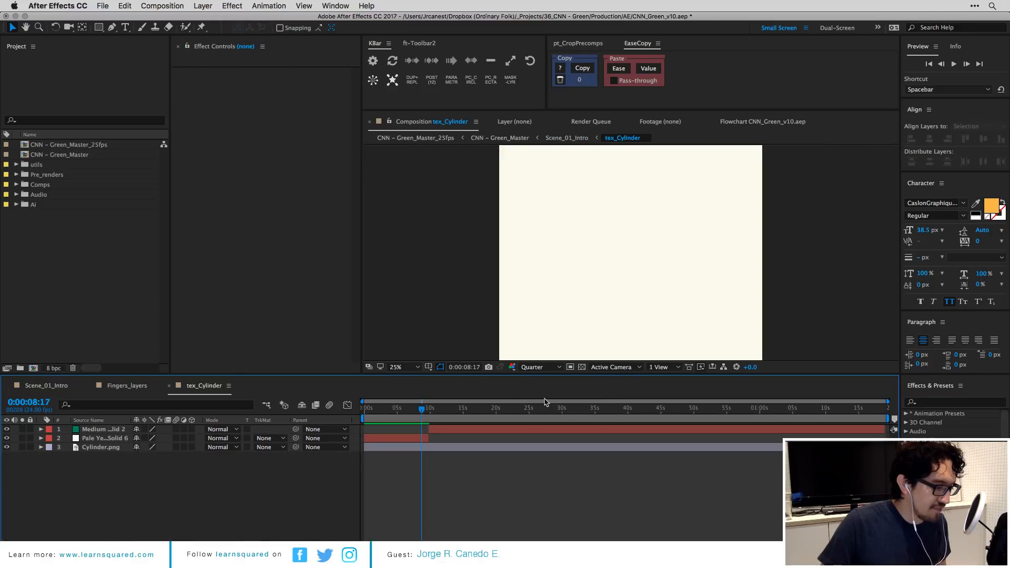
mouse_move(421, 410)
mouse_down()
mouse_move(449, 410)
mouse_move(397, 411)
mouse_move(439, 411)
mouse_move(424, 411)
mouse_up()
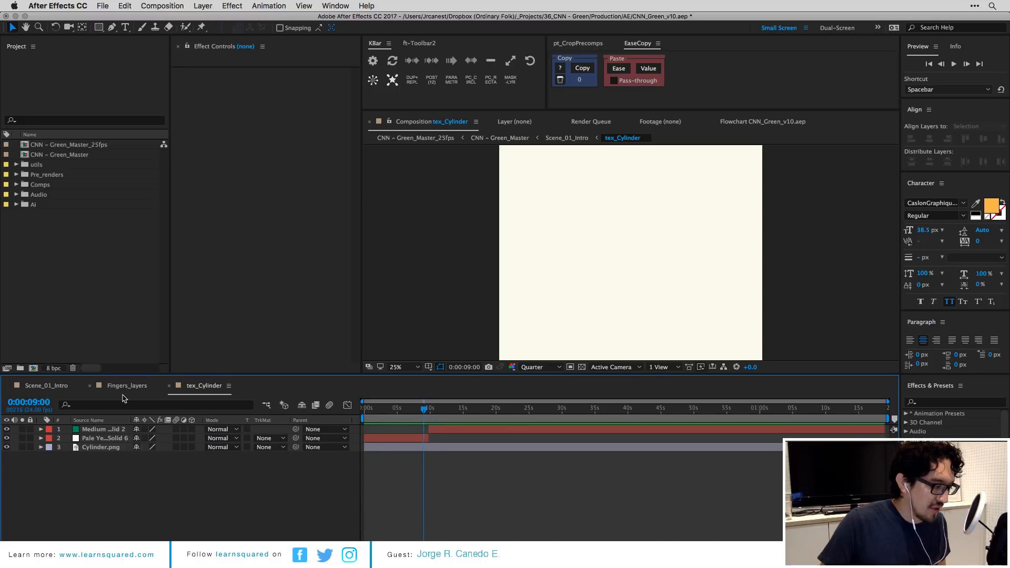
key(Tab)
click(98, 487)
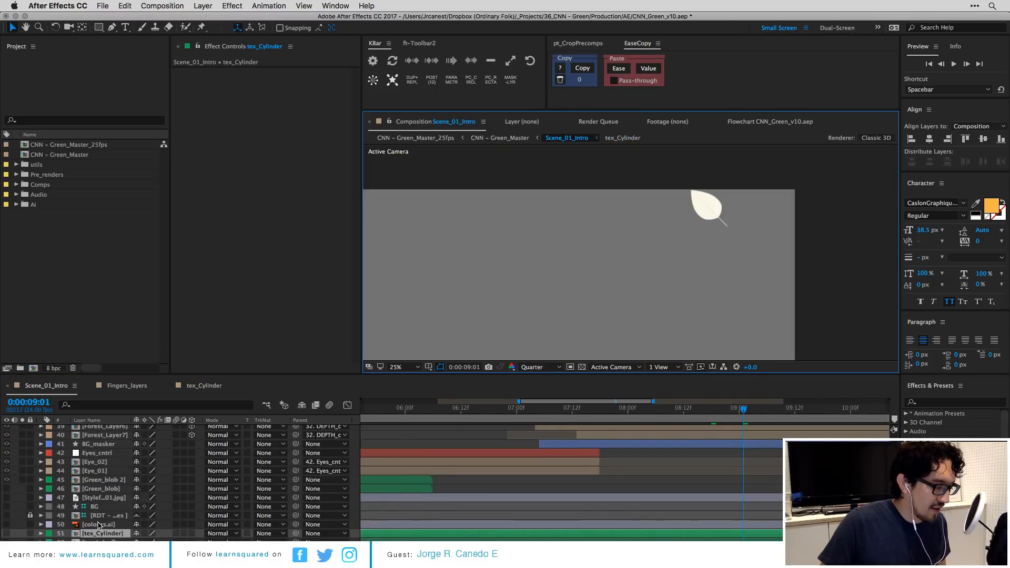
Open the tex_L_leaf composition, fit the whole leaf texture in view, and scrub to 0:00:11:00 to examine its color change.
double_click(103, 543)
key(comma)
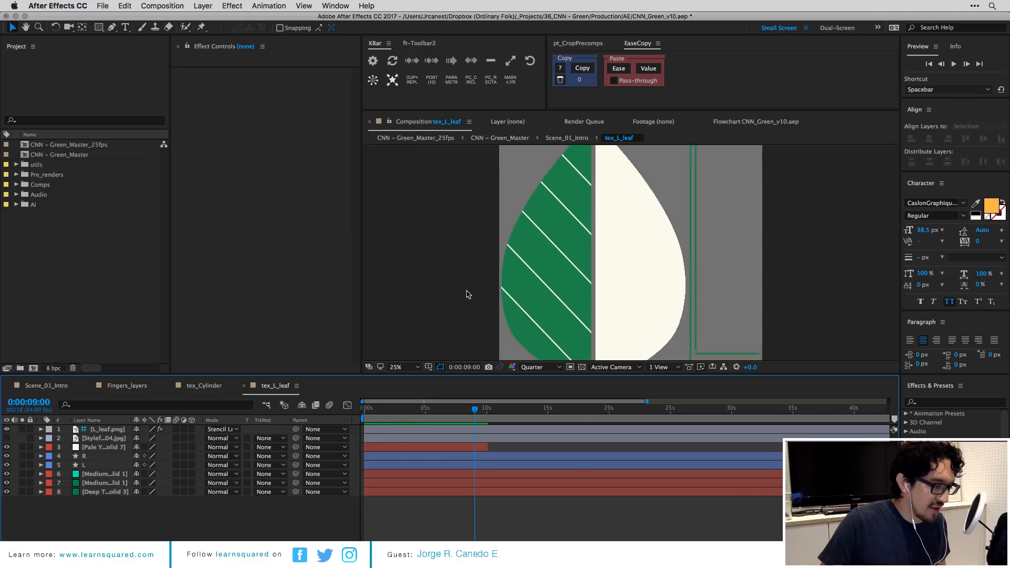
key(comma)
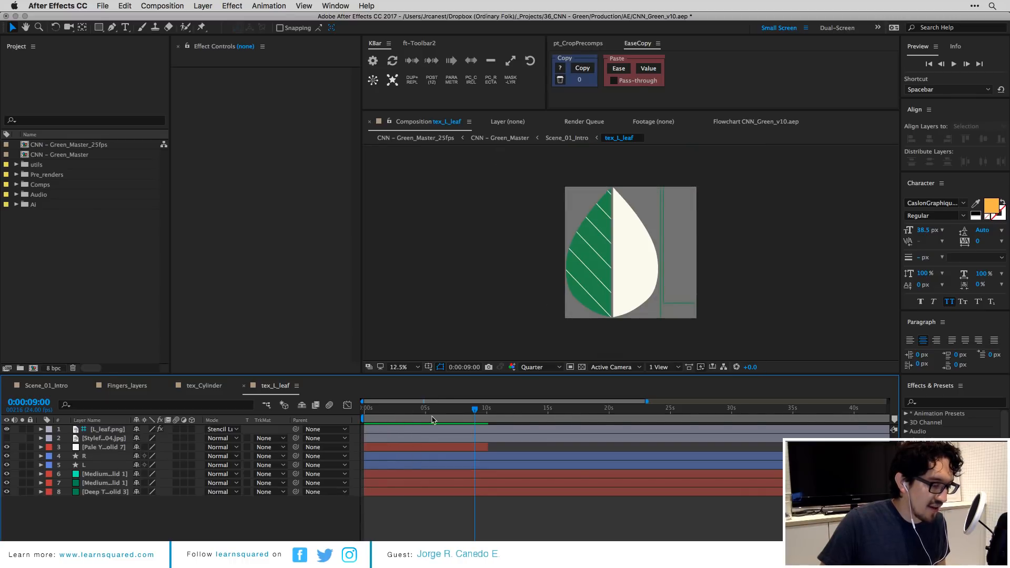
key(Home)
mouse_move(514, 410)
mouse_down()
mouse_move(428, 413)
mouse_move(513, 418)
mouse_move(462, 420)
mouse_move(499, 418)
mouse_up()
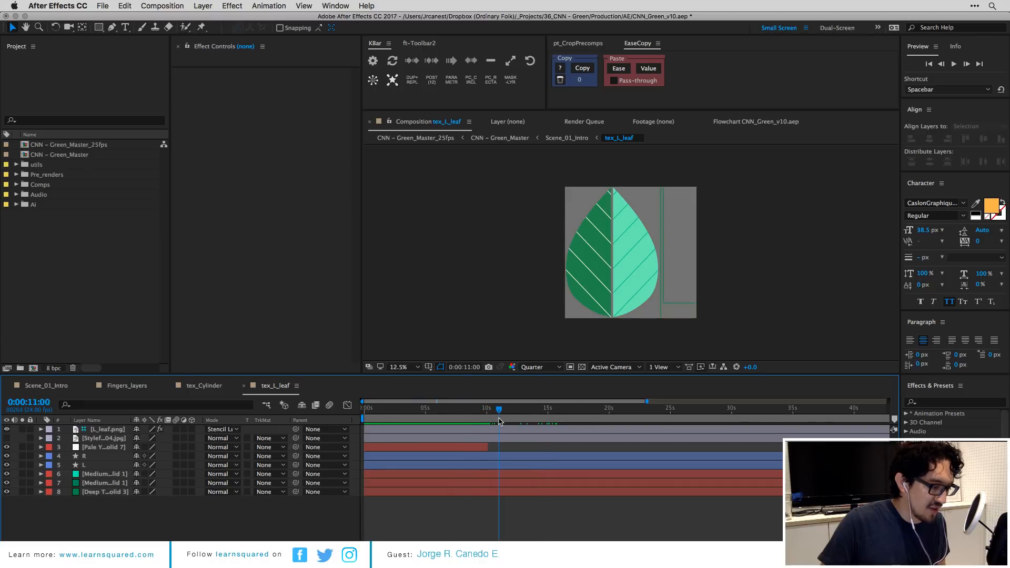
Close the tex_L_leaf, tex_Cylinder and Fingers_layers timelines, leaving only Scene_01_Intro open.
key(super+w)
key(super+w)
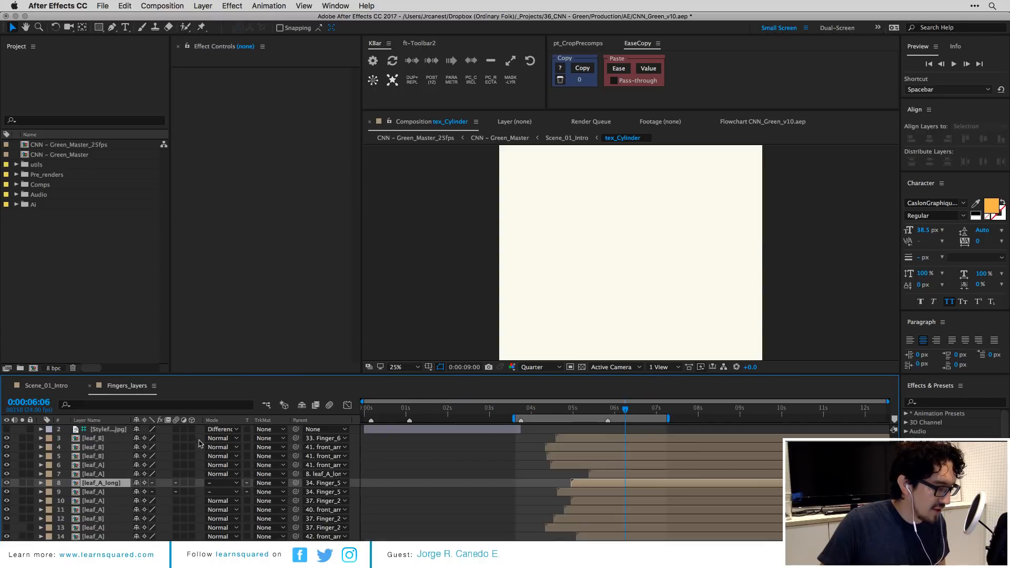
scroll(122, 516, down, 10)
scroll(119, 505, up, 7)
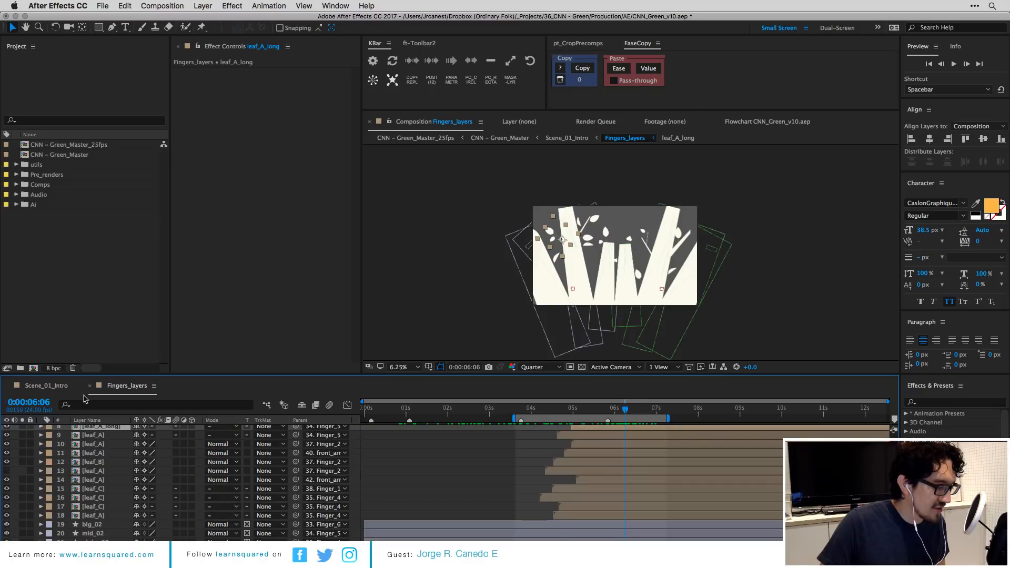
scroll(551, 483, up, 3)
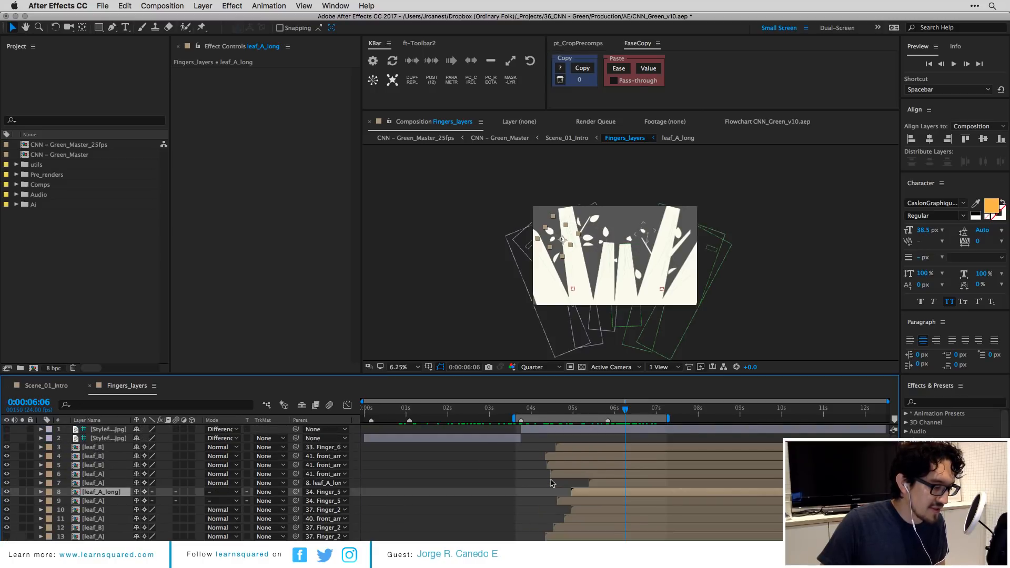
key(super+w)
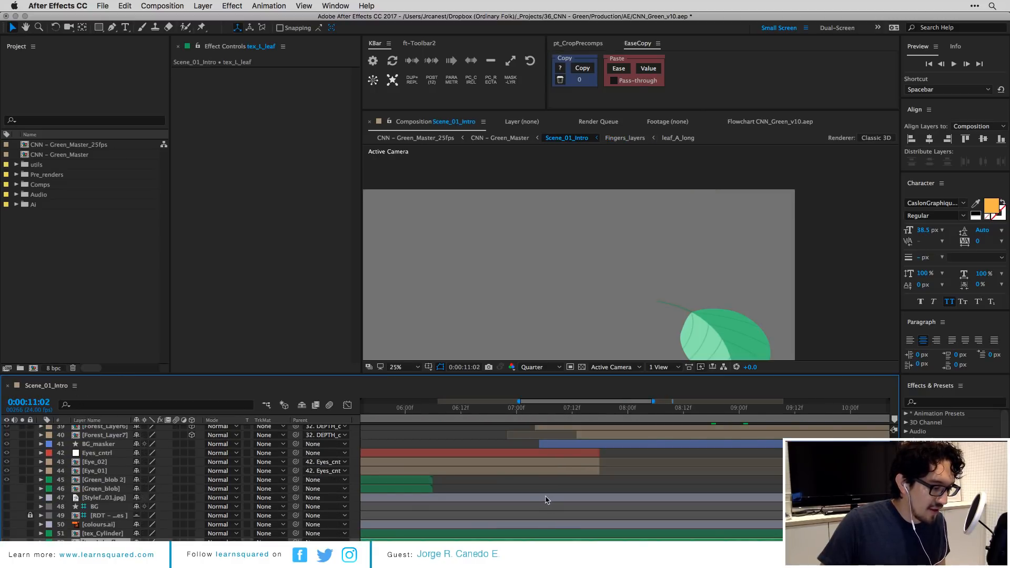
Open the tex_R_leaf composition, scrub through its opposite leaf half, and close it again.
double_click(104, 551)
mouse_move(413, 410)
mouse_down()
mouse_move(436, 414)
mouse_move(420, 414)
mouse_up()
key(super+w)
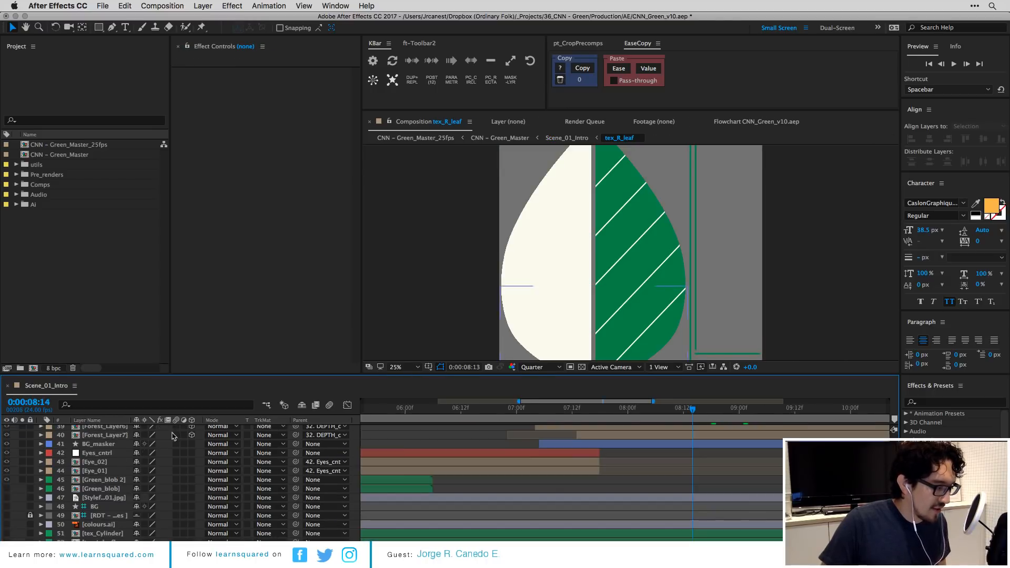
Select the Leaf_3D layer and examine its Element deform settings and custom texture maps.
scroll(559, 484, up, 10)
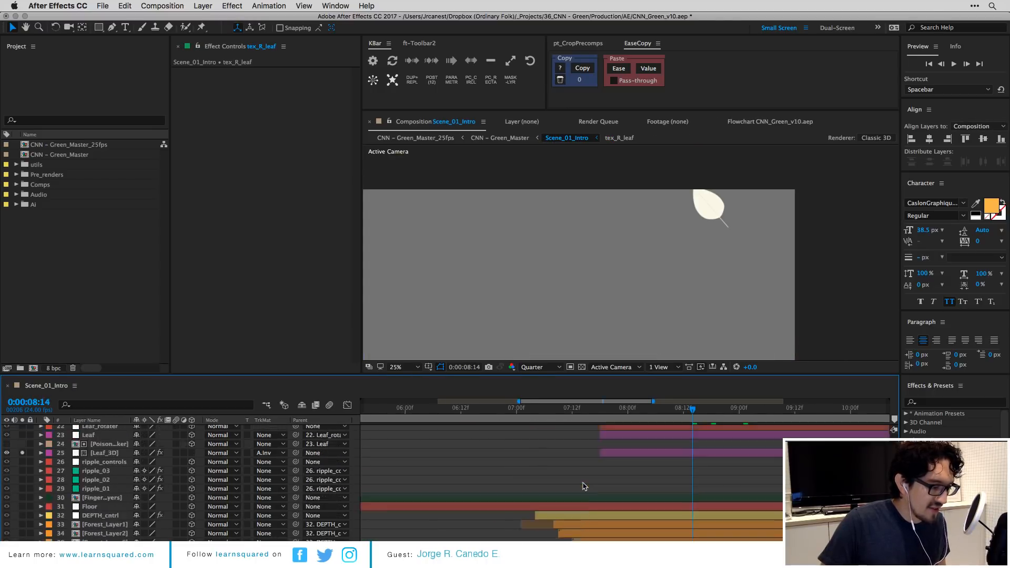
click(628, 524)
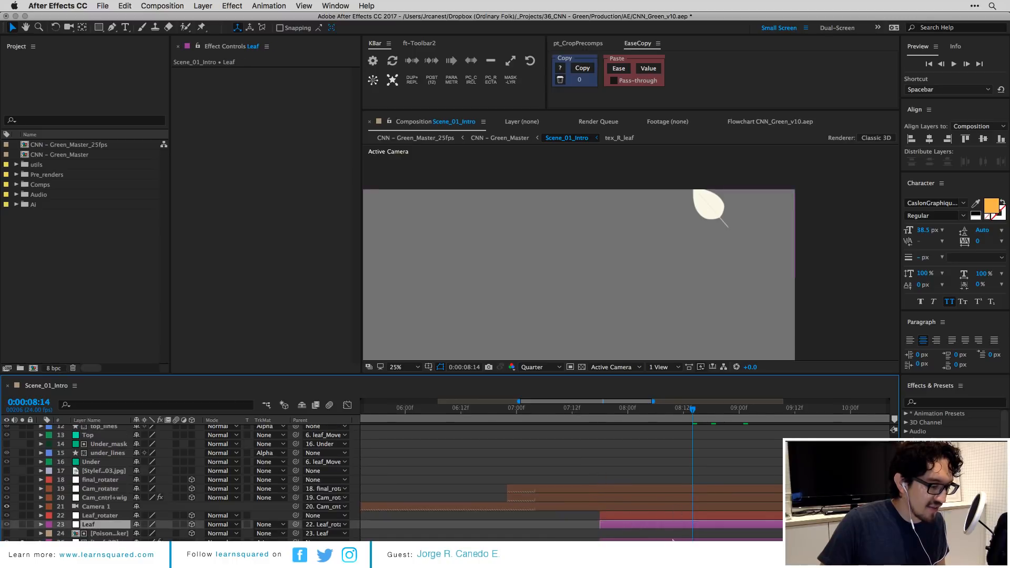
click(672, 540)
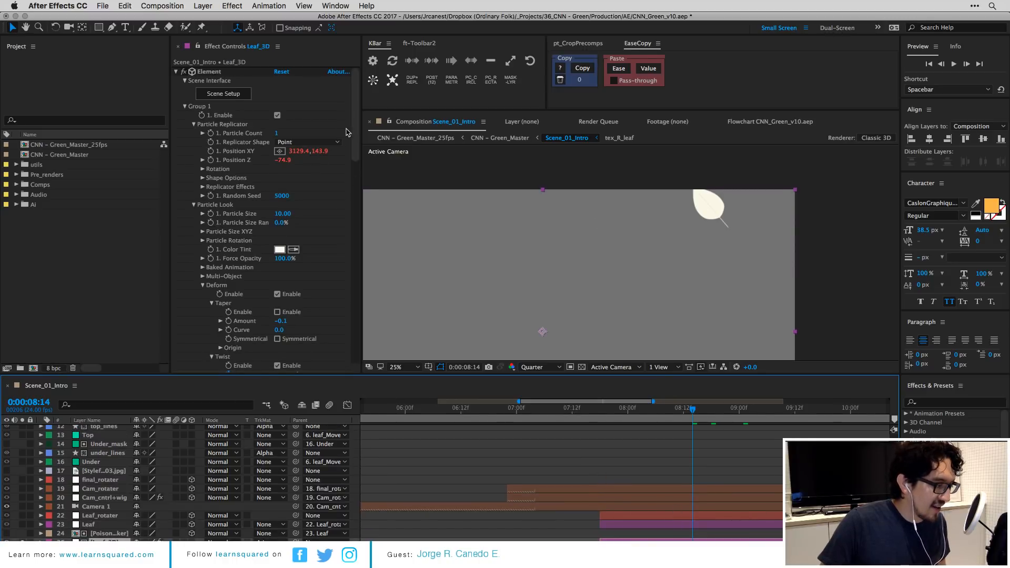
scroll(355, 146, down, 3)
scroll(355, 146, down, 1)
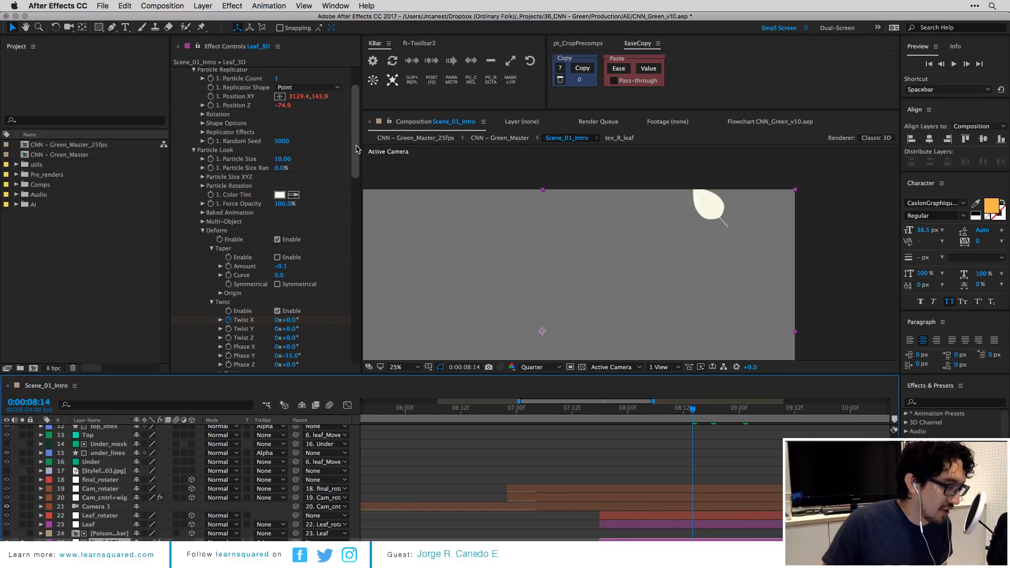
drag(355, 149, 351, 221)
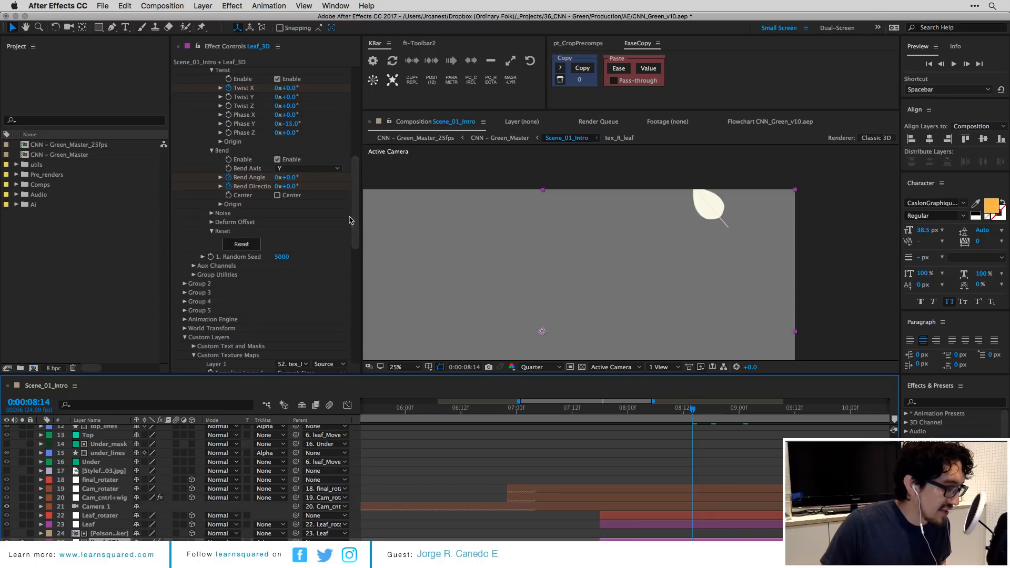
Solo the Leaf null and move it diagonally down toward the middle of the frame, carrying the 3D leaf with it.
click(107, 525)
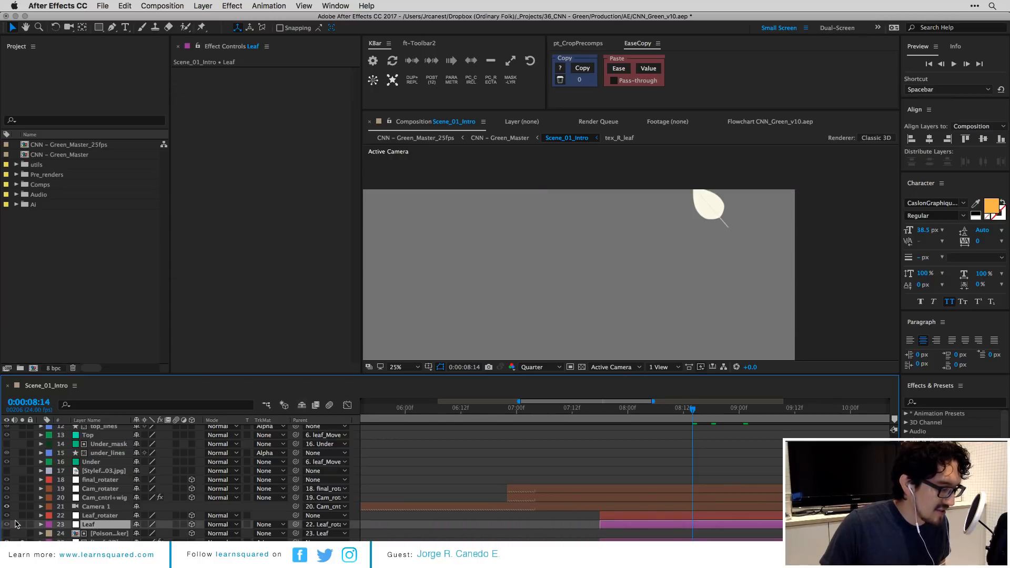
click(21, 524)
key(.)
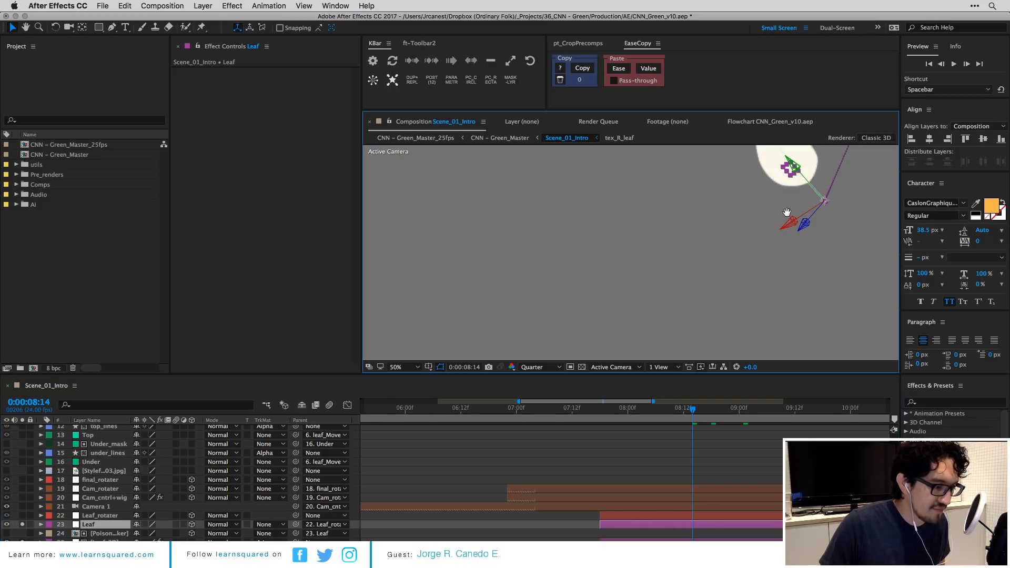
drag(786, 213, 692, 250)
drag(765, 239, 694, 264)
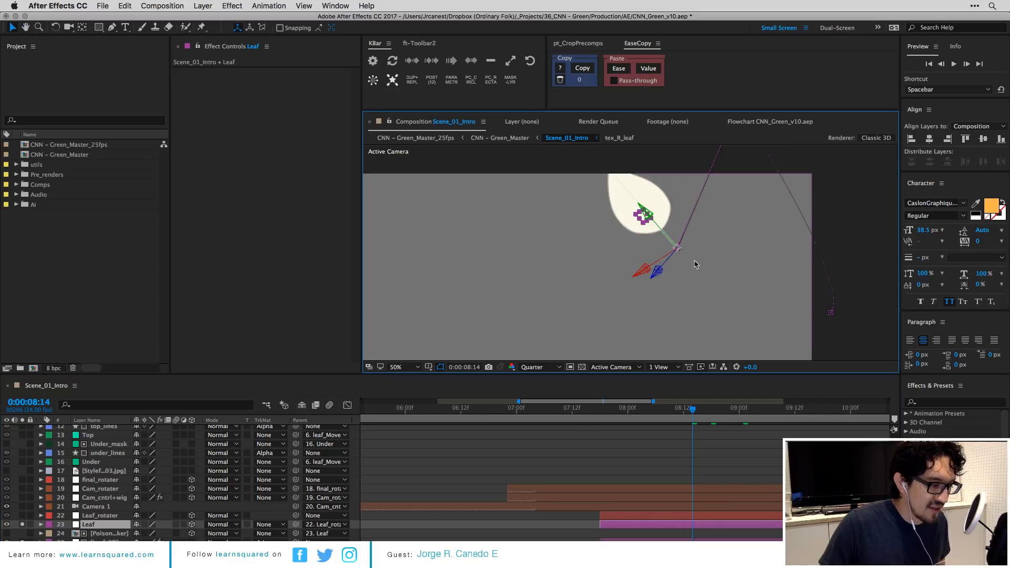
drag(591, 300, 467, 334)
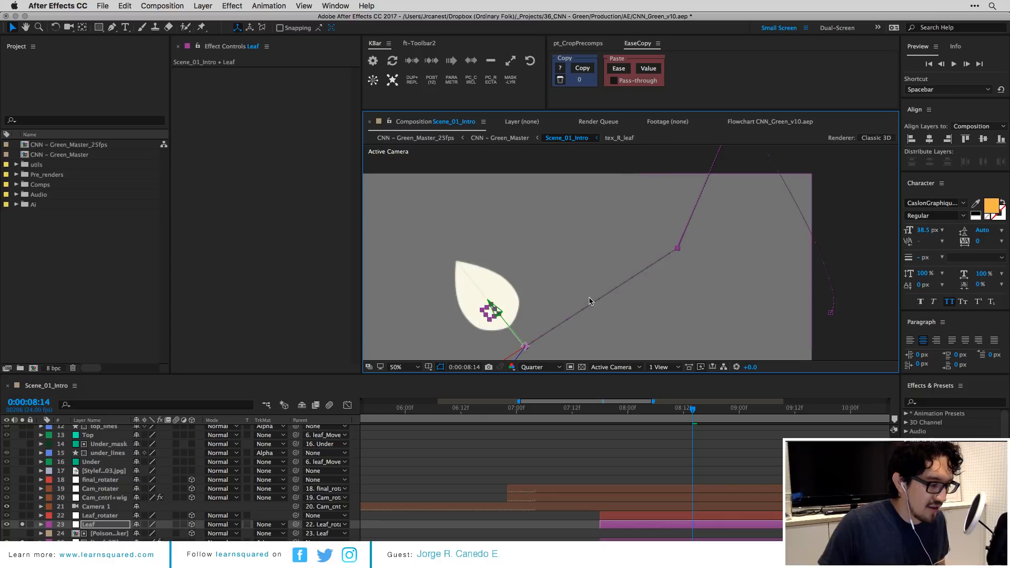
drag(552, 307, 607, 229)
Try to rotate the Leaf null with the Rotation tool, and switch back to the Selection tool.
key(w)
click(563, 252)
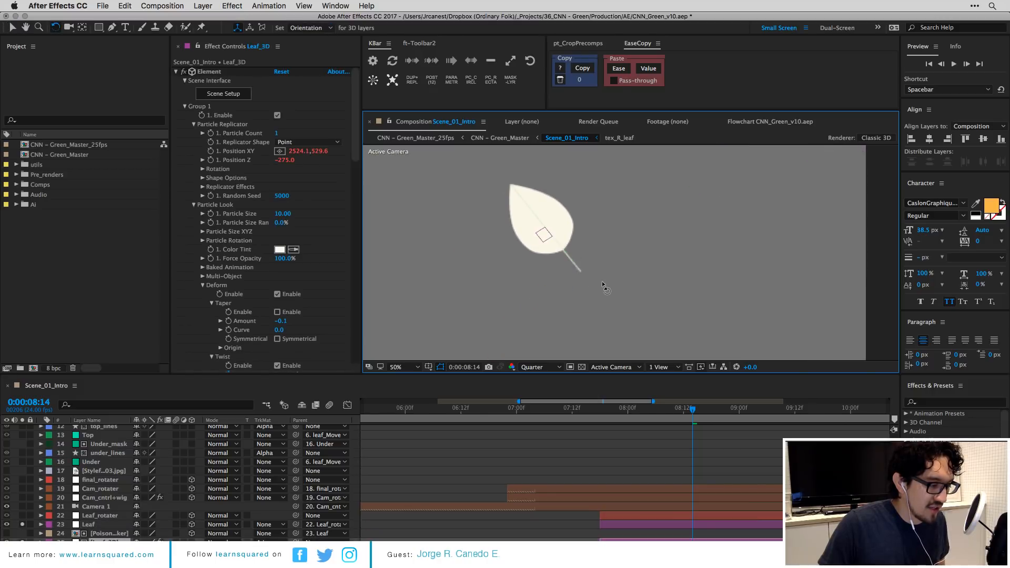
click(633, 524)
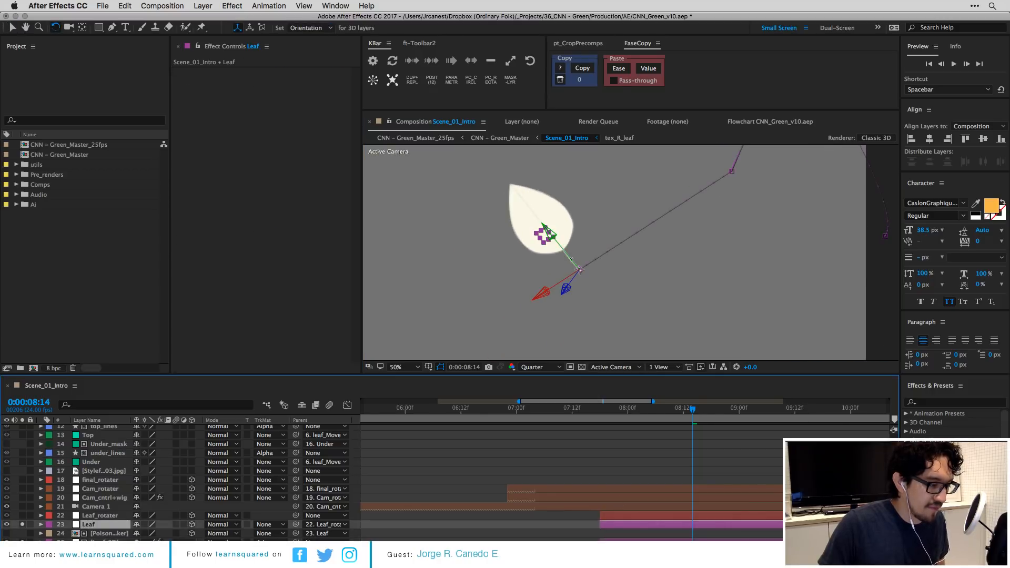
click(574, 275)
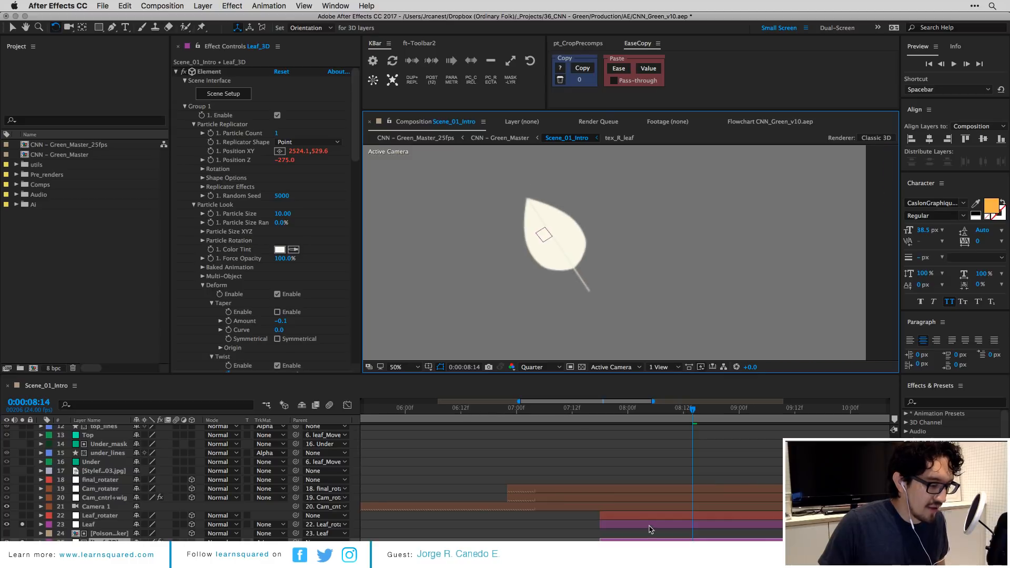
click(649, 525)
drag(585, 282, 637, 295)
key(comma)
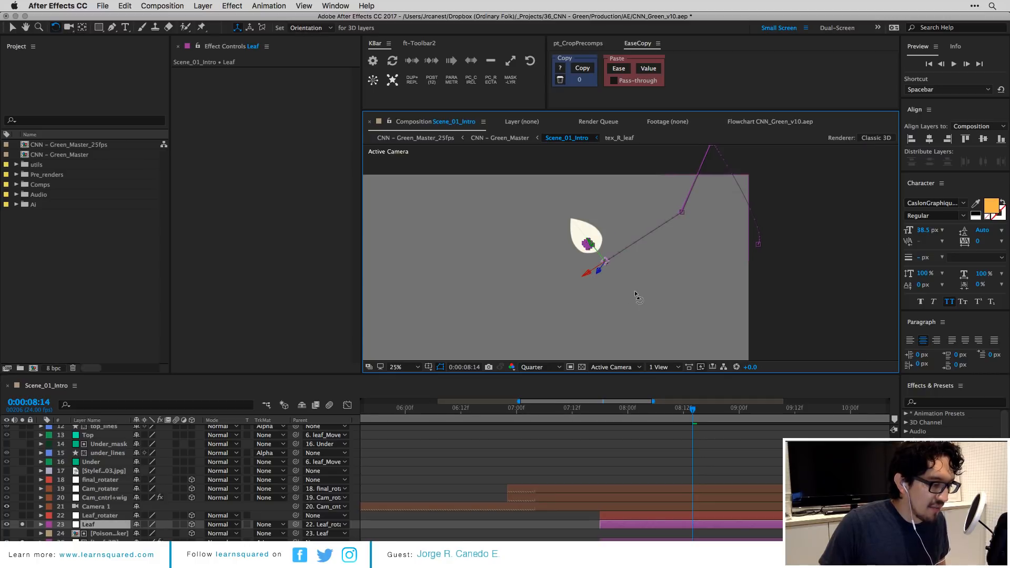
key(v)
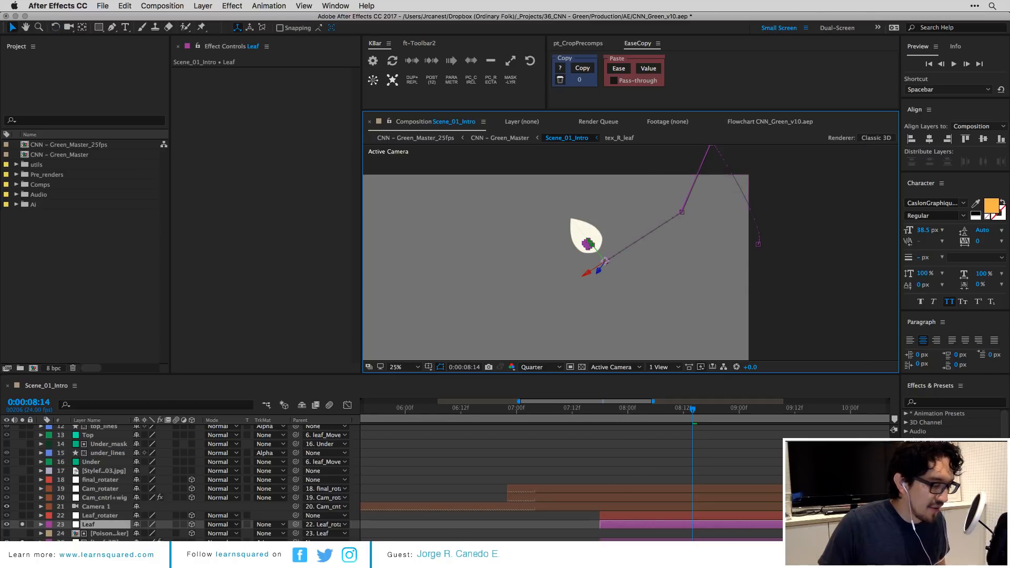
Solo the Leaf_rotater null and reveal its keyframed position and rotation properties.
click(99, 516)
scroll(605, 243, down, 1)
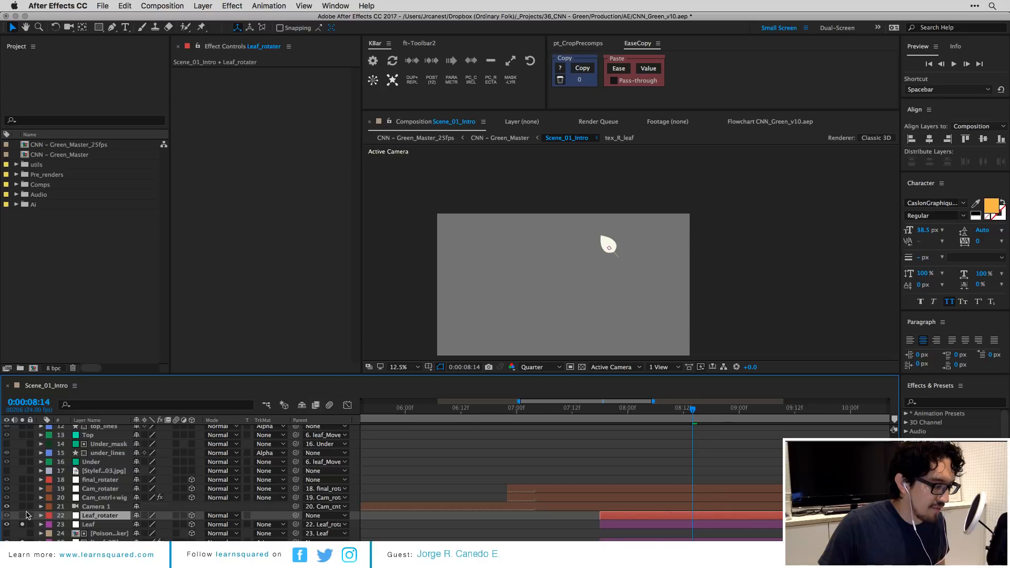
click(23, 516)
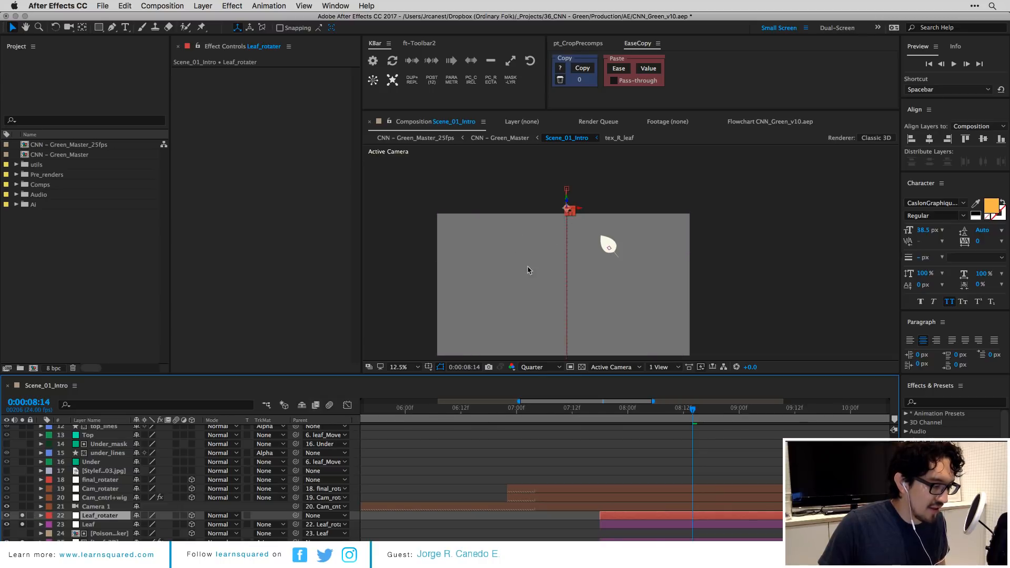
key(u)
scroll(675, 475, down, 5)
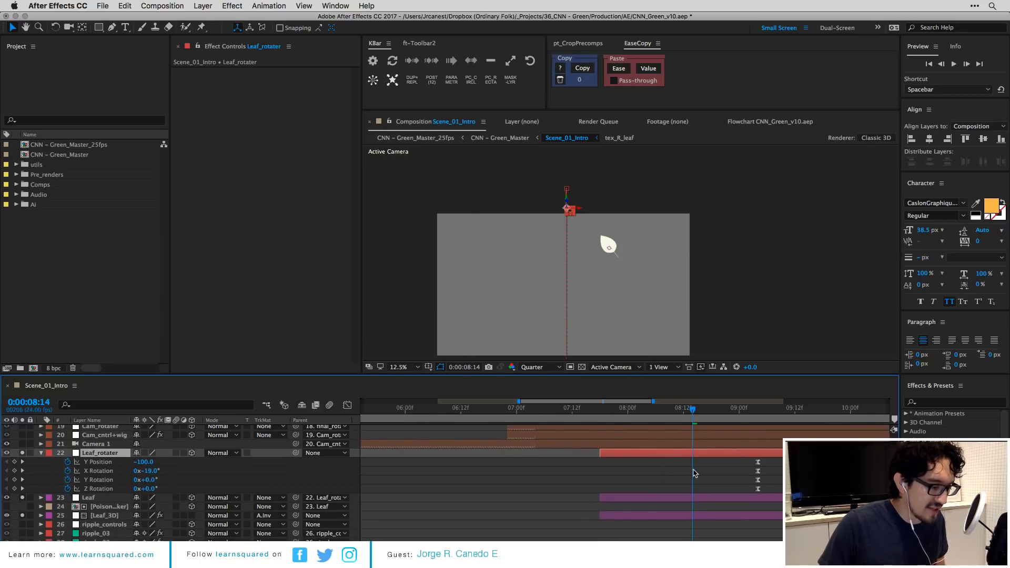
Show the Leaf_rotater null's Z Rotation curve in the Graph Editor, with its full swing in range.
key(minus)
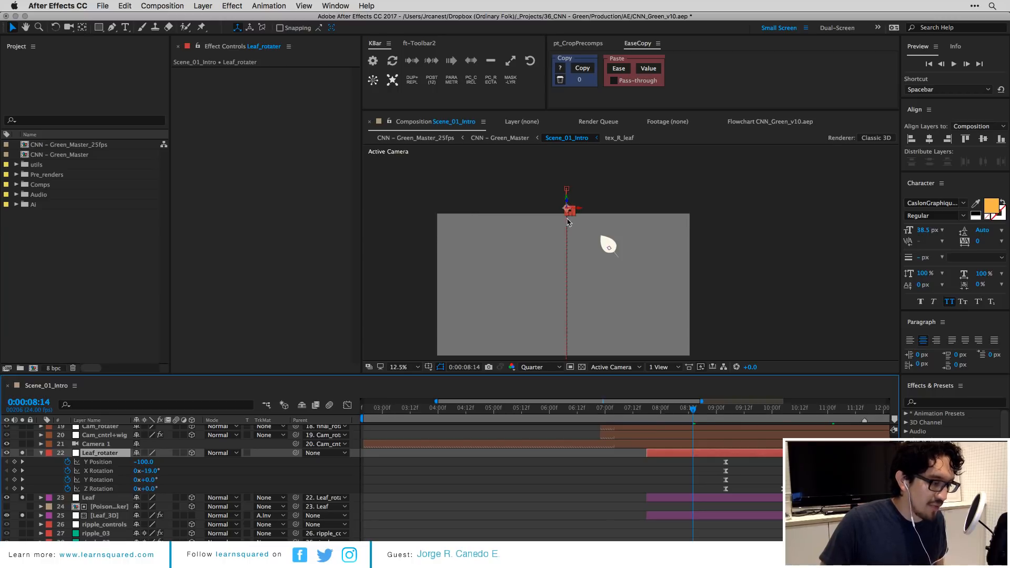
click(94, 489)
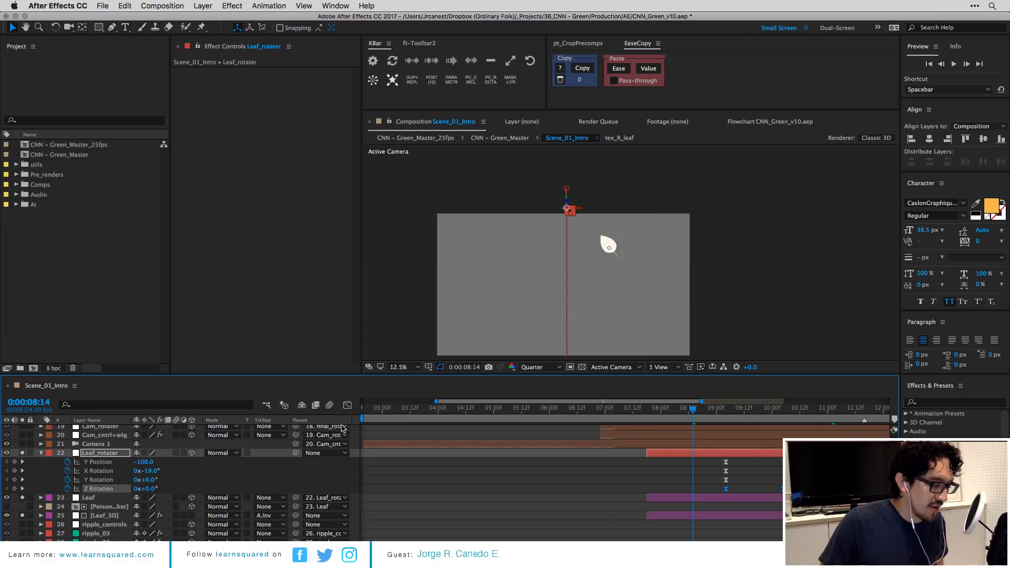
click(348, 405)
key(minus)
drag(702, 447, 662, 445)
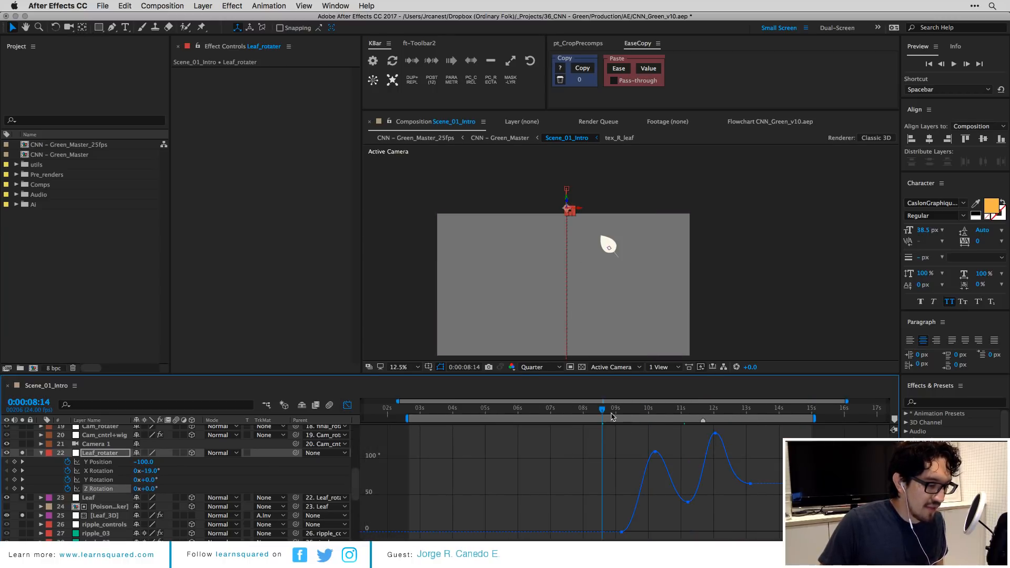
Scrub and preview the leaf's swing against the Z Rotation curve, from the first keyframe up to 0:00:09:19.
drag(604, 410, 634, 405)
key(period)
key(period)
key(space)
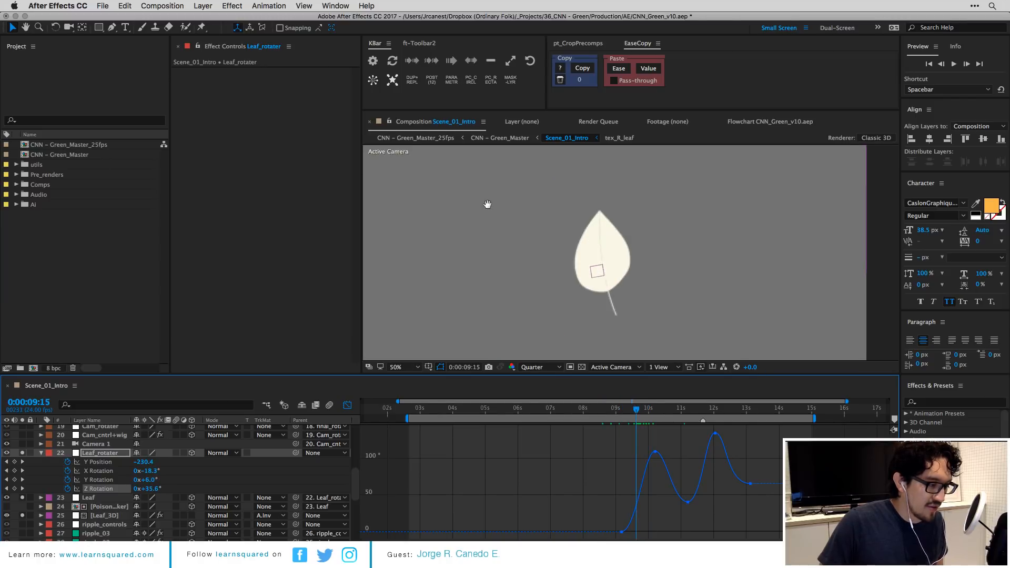
drag(487, 205, 737, 357)
mouse_move(629, 412)
mouse_down()
mouse_move(620, 413)
mouse_move(704, 425)
mouse_move(641, 427)
mouse_up()
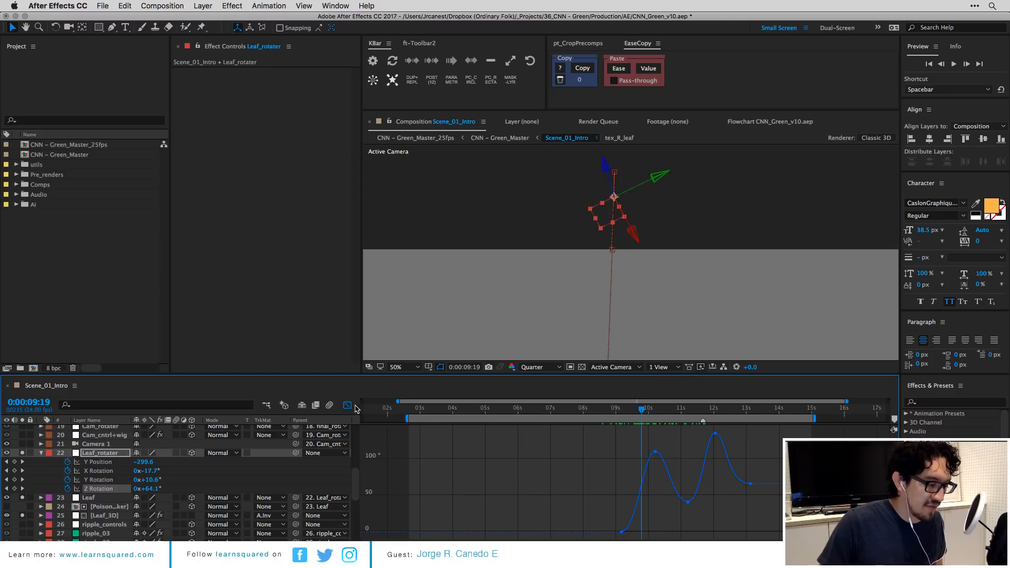
Close the Graph Editor to return to the Leaf_rotater keyframes, and deselect the layer.
click(347, 405)
scroll(674, 224, down, 2)
scroll(673, 224, down, 2)
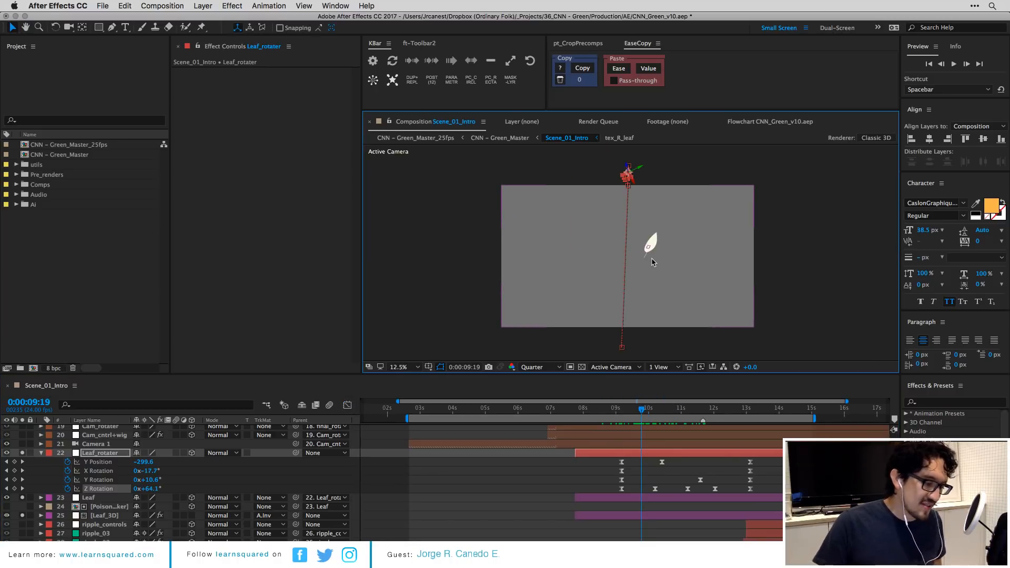
click(603, 478)
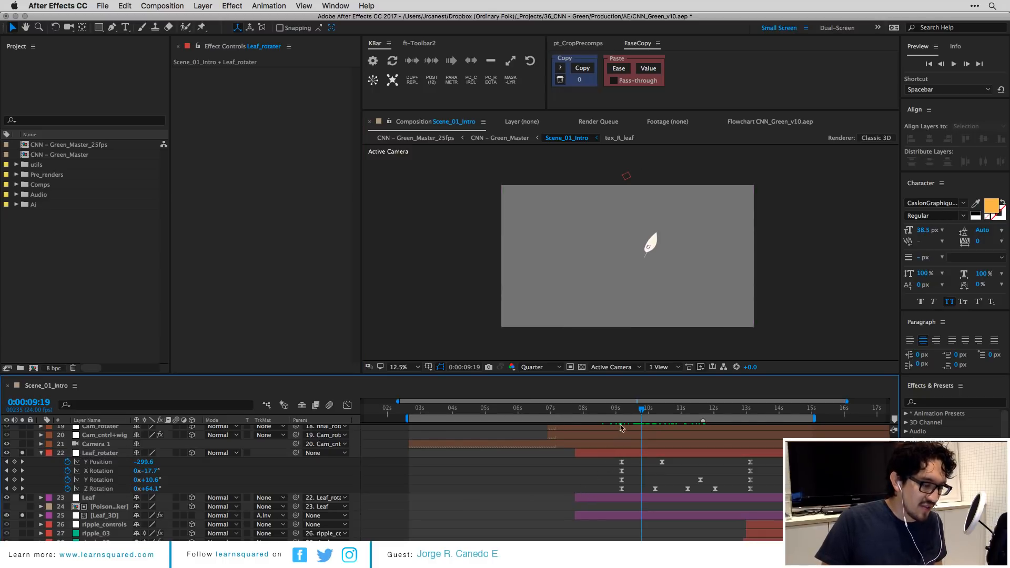
Start the work area at 0:00:07:20 and preview the soloed leaf animation from there.
drag(585, 414, 577, 414)
key(b)
key(2)
key(0)
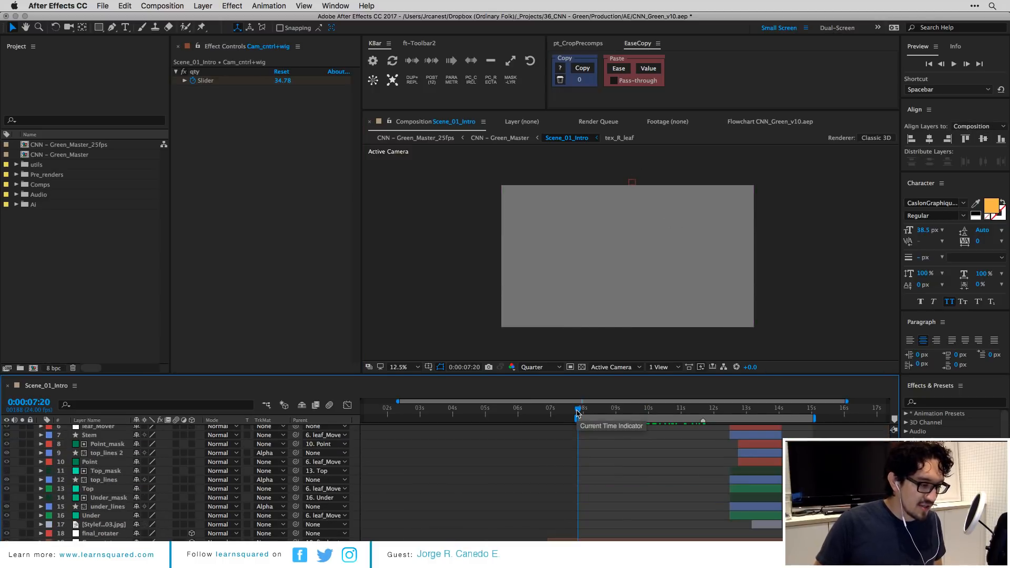
key(space)
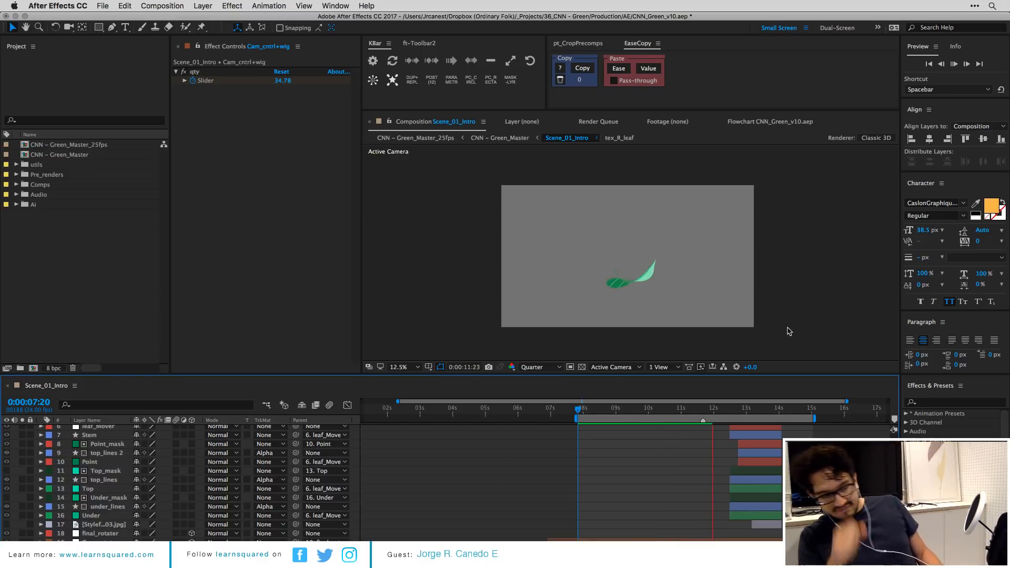
key(space)
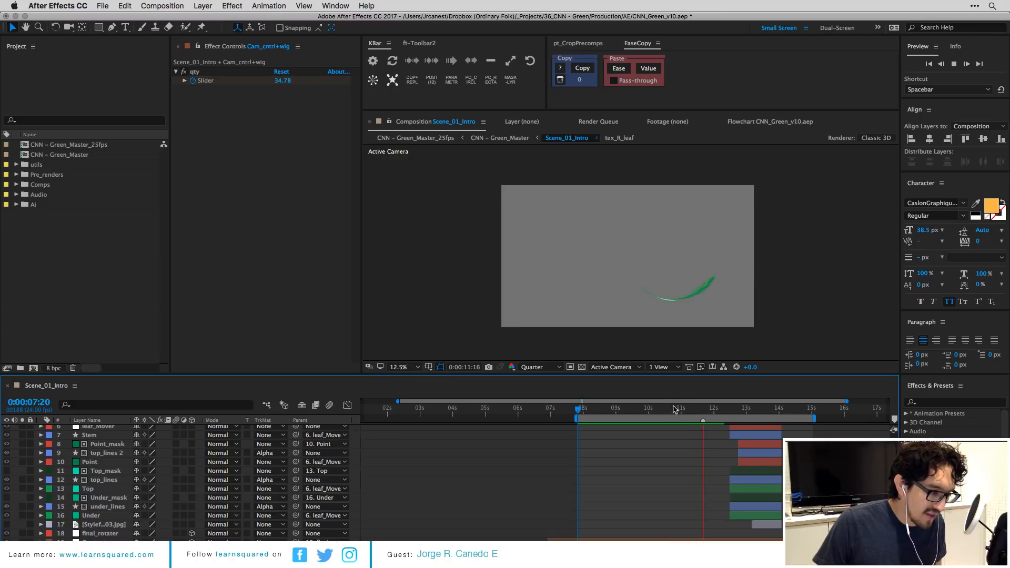
Go to 0:00:10:23 and select the Leaf null to examine its motion path.
click(665, 412)
mouse_move(665, 412)
mouse_down()
mouse_move(628, 412)
mouse_move(735, 416)
mouse_move(679, 418)
mouse_up()
scroll(661, 450, down, 8)
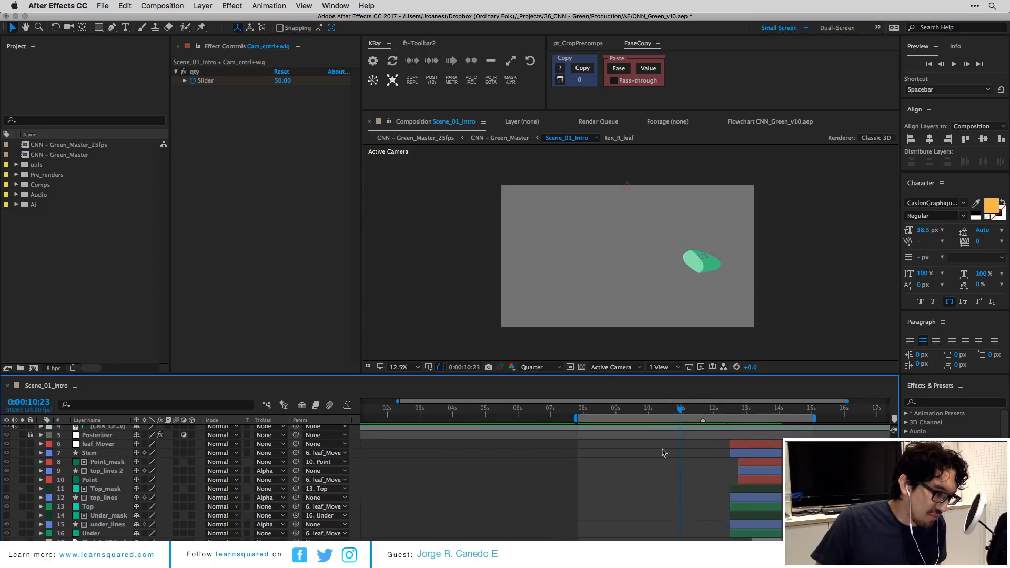
click(662, 462)
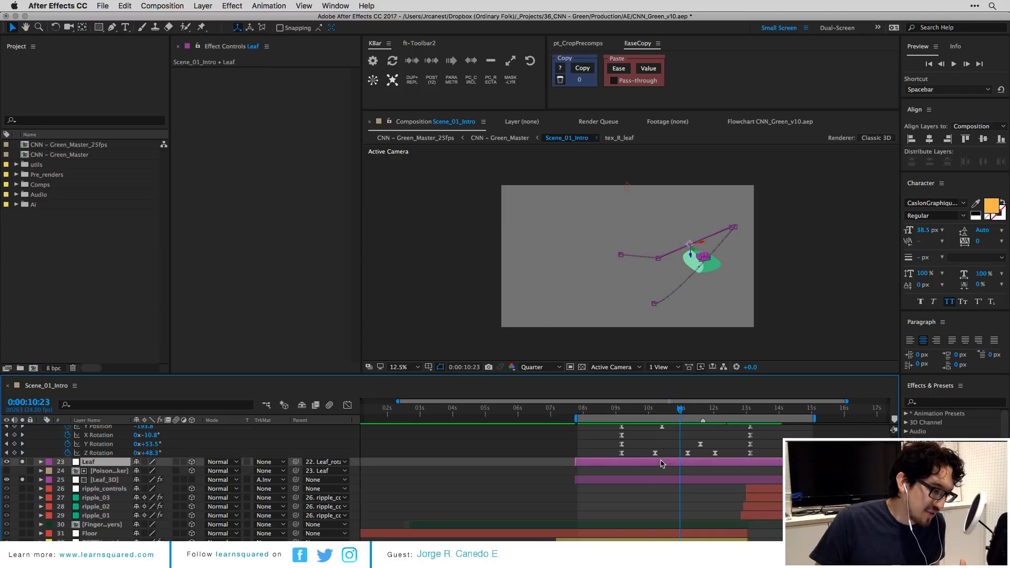
Reveal the Leaf_3D layer's keyframed properties and examine the Element effect's Twist and Bend settings under Deform.
click(662, 480)
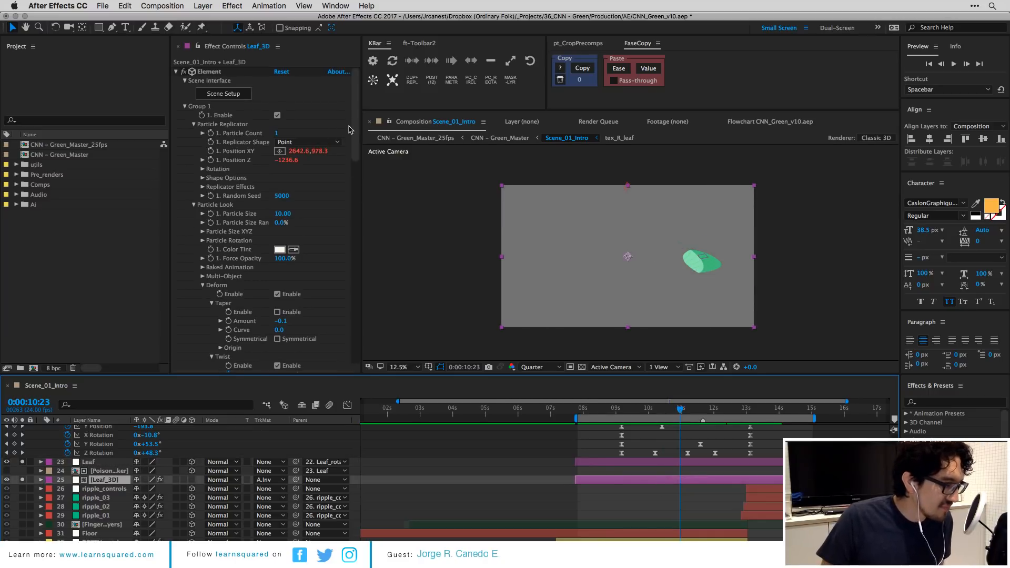
drag(354, 130, 353, 121)
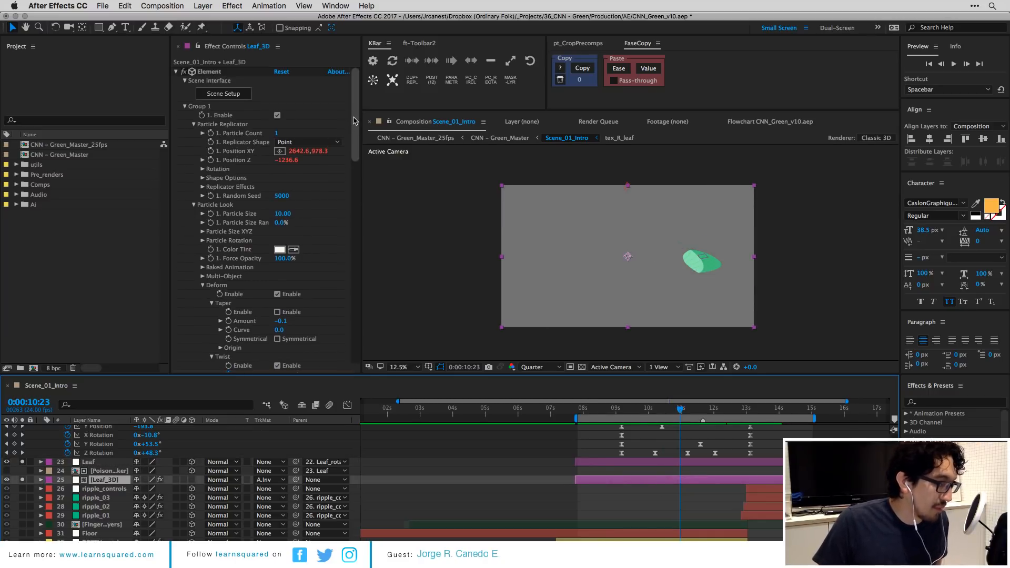
scroll(353, 129, down, 1)
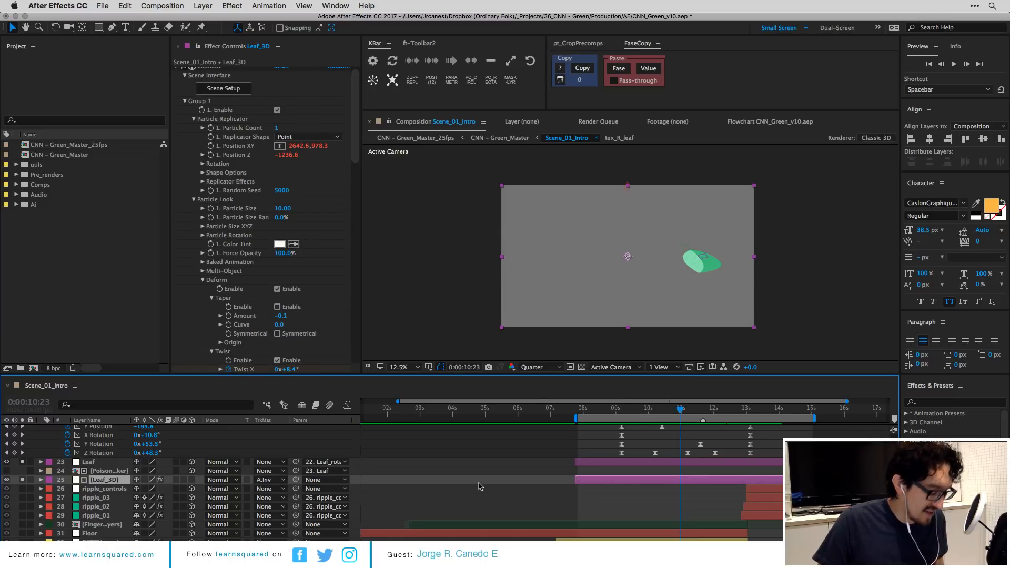
key(u)
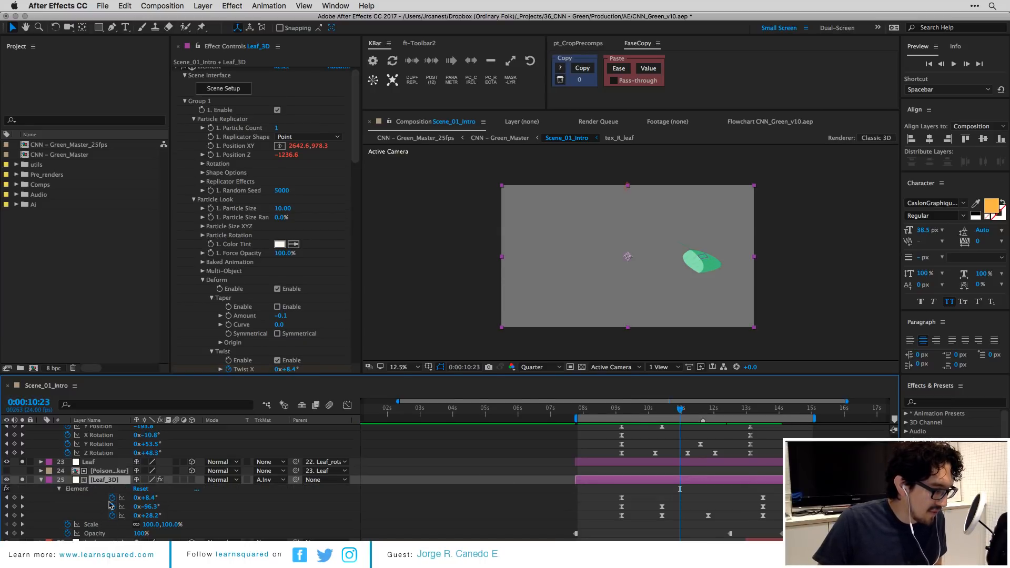
click(81, 490)
scroll(318, 229, down, 4)
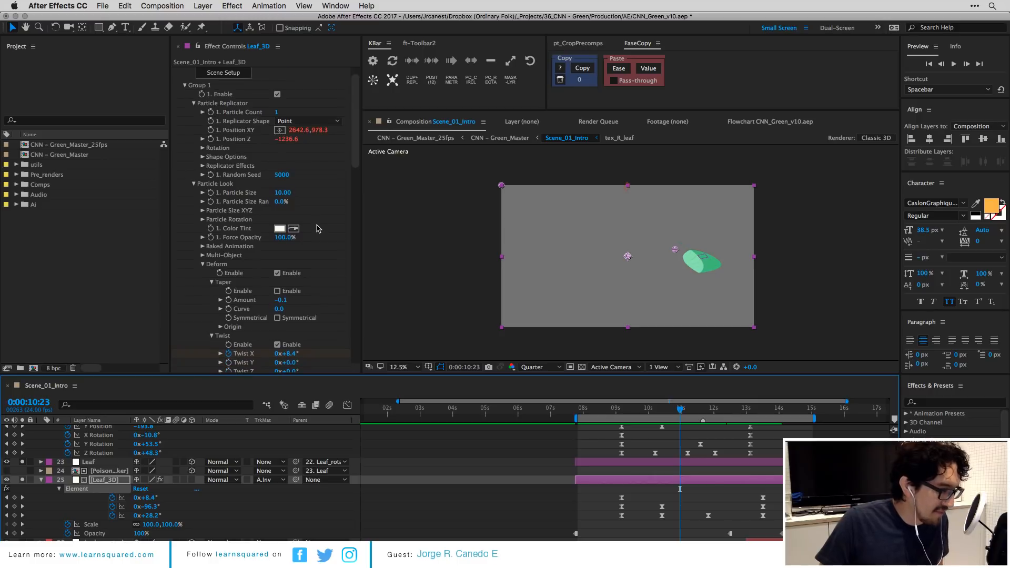
scroll(251, 327, down, 1)
scroll(251, 327, down, 5)
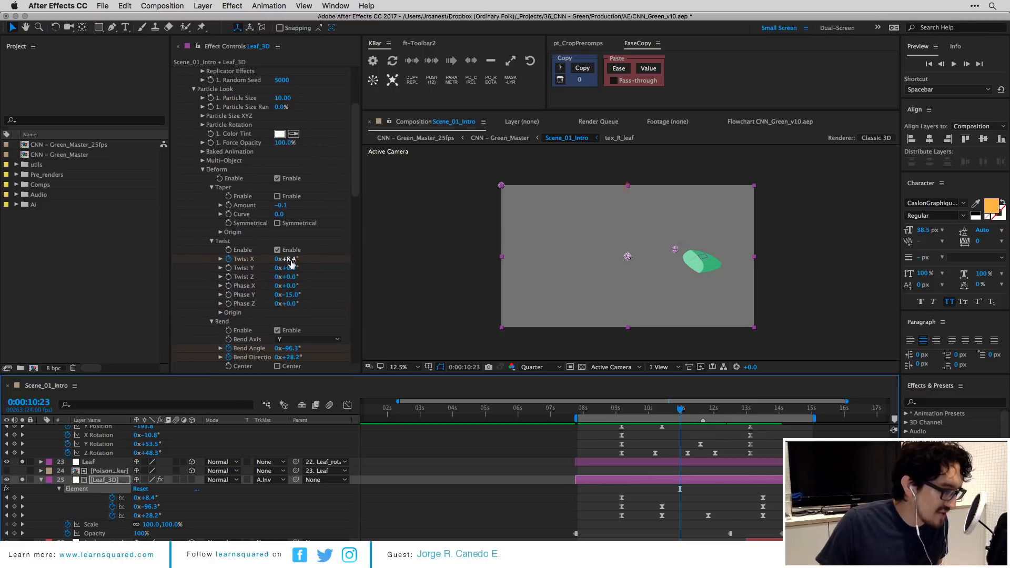
Try different Twist X, Bend Angle and Bend Direction values on the leaf at 0:00:10:23, undoing each change.
mouse_move(290, 260)
mouse_down()
mouse_move(315, 258)
mouse_move(271, 259)
mouse_up()
key(super+z)
scroll(311, 347, down, 1)
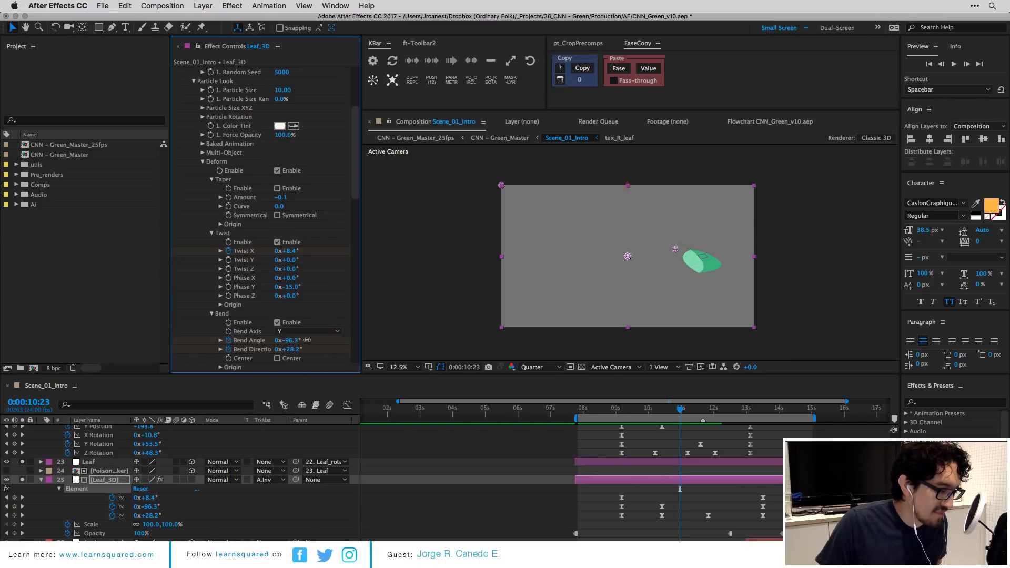
drag(327, 332, 352, 330)
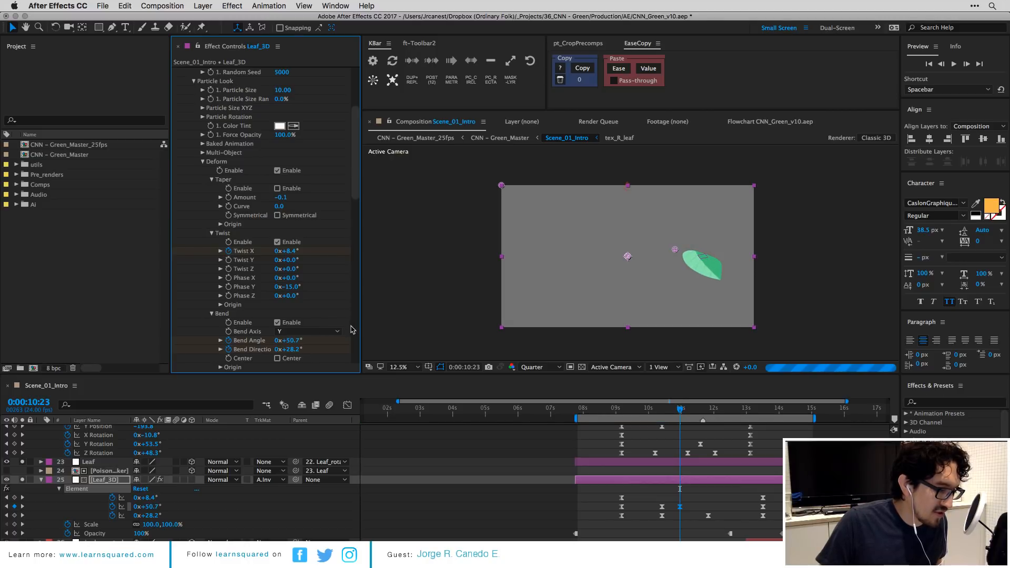
drag(299, 353, 383, 336)
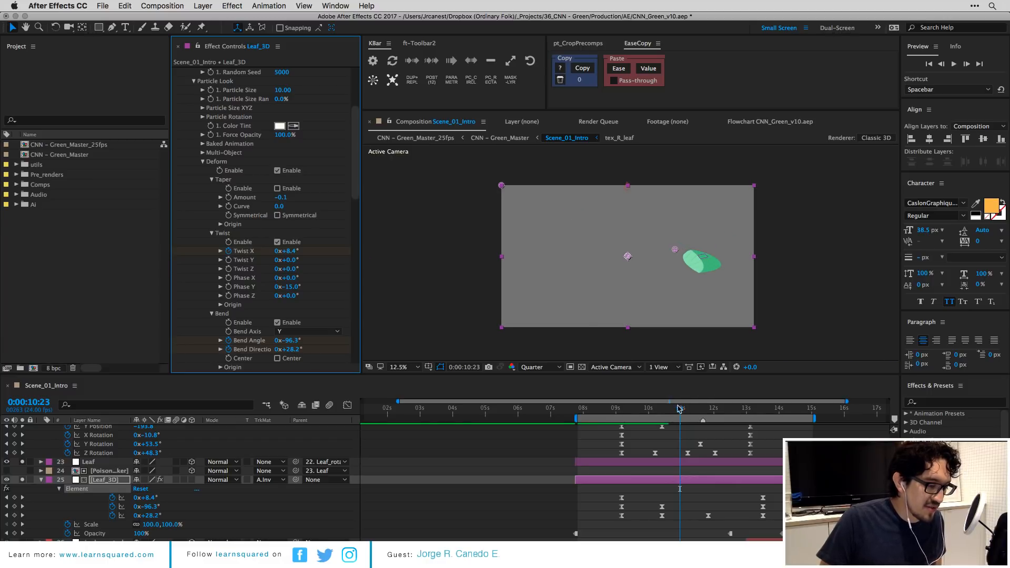
Try a Twist X of 39.5° on the leaf at 0:00:11:16, and undo it.
drag(679, 412, 703, 413)
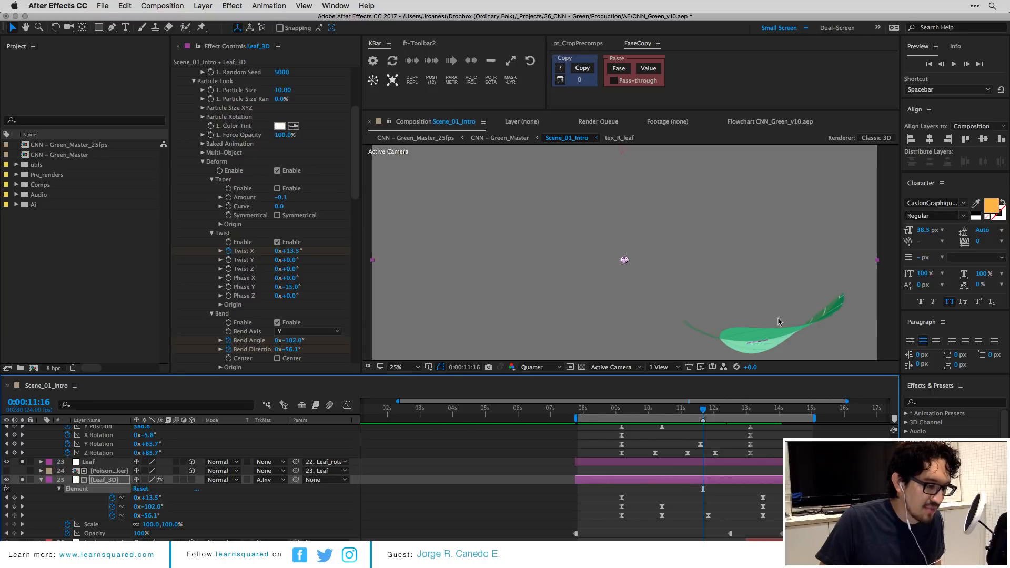
scroll(748, 312, up, 2)
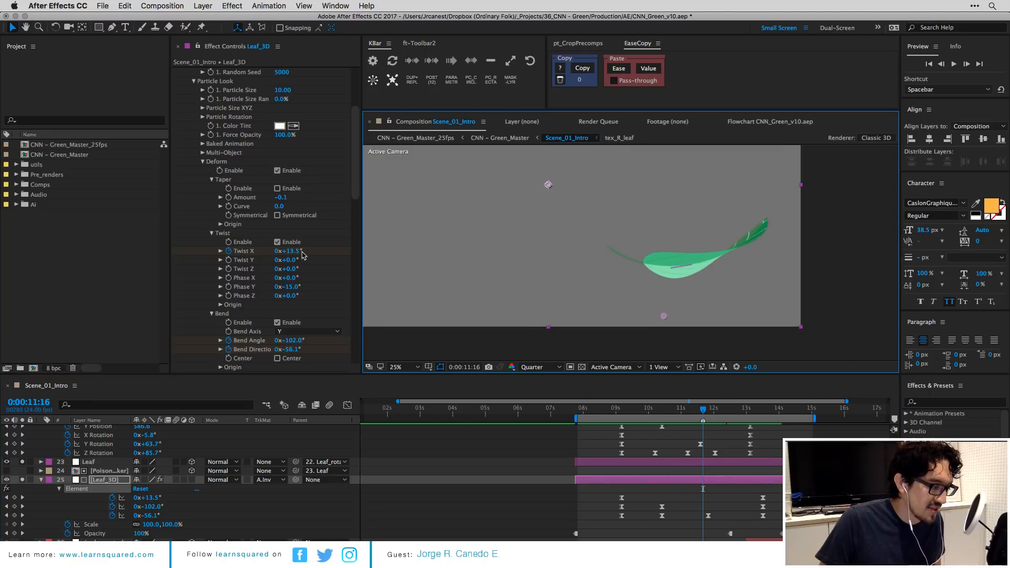
mouse_move(295, 252)
mouse_down()
mouse_move(260, 251)
mouse_move(308, 251)
mouse_up()
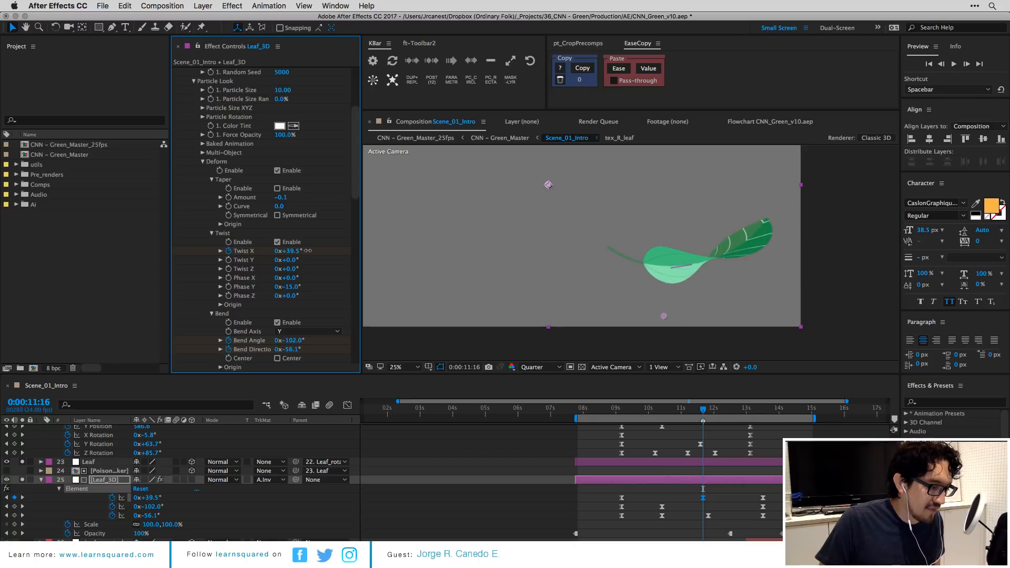
key(super+z)
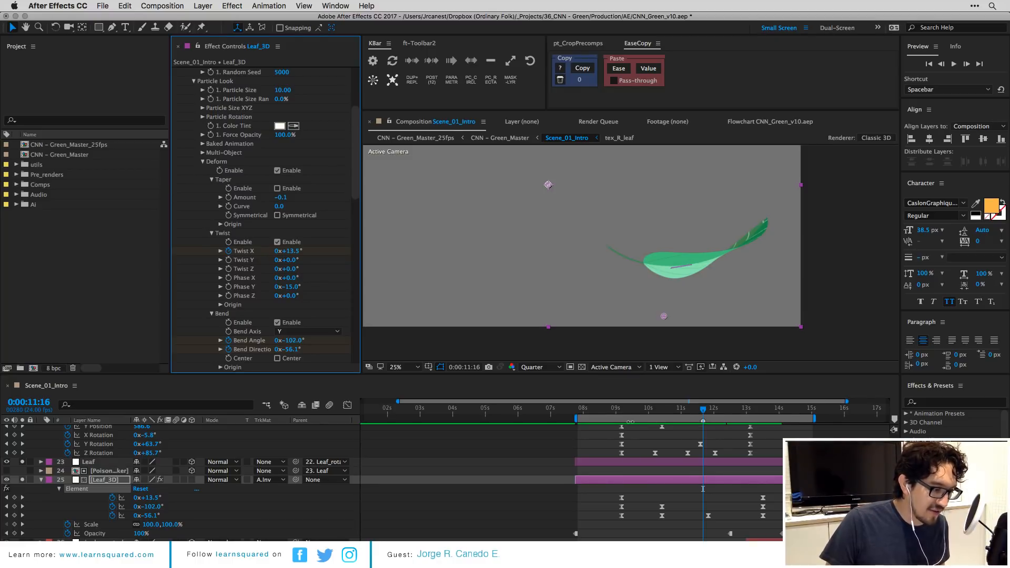
Preview the leaf animation and check the closing keyframes of the Leaf_rotater, Leaf and Leaf_3D layers near 0:00:13:01.
click(646, 446)
key(comma)
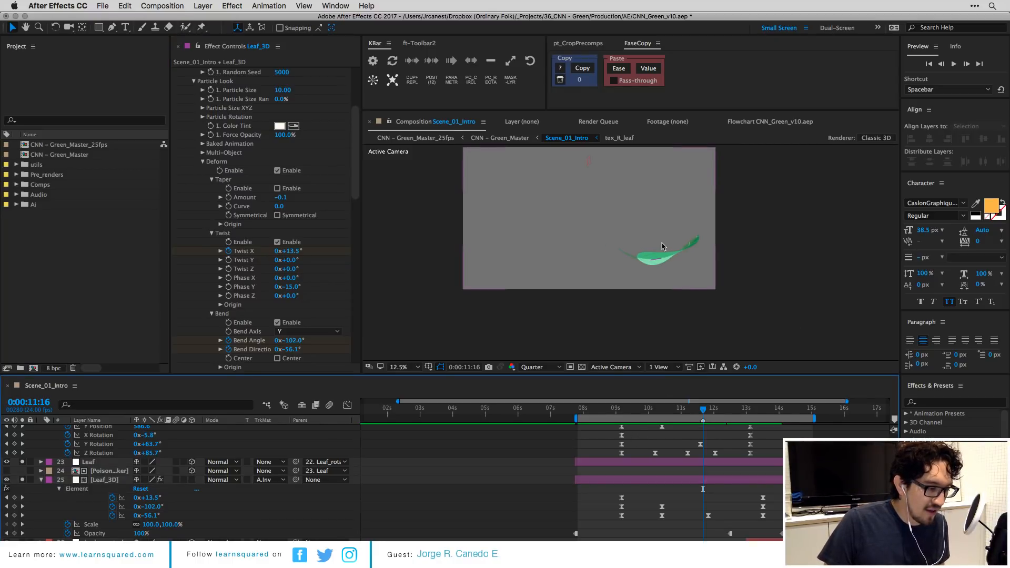
key(space)
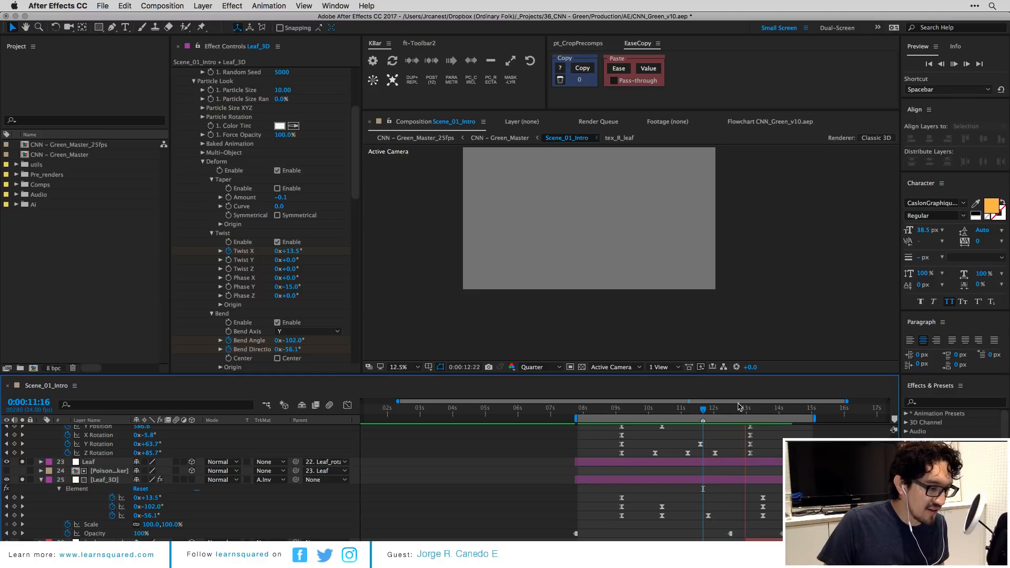
key(space)
scroll(284, 473, up, 5)
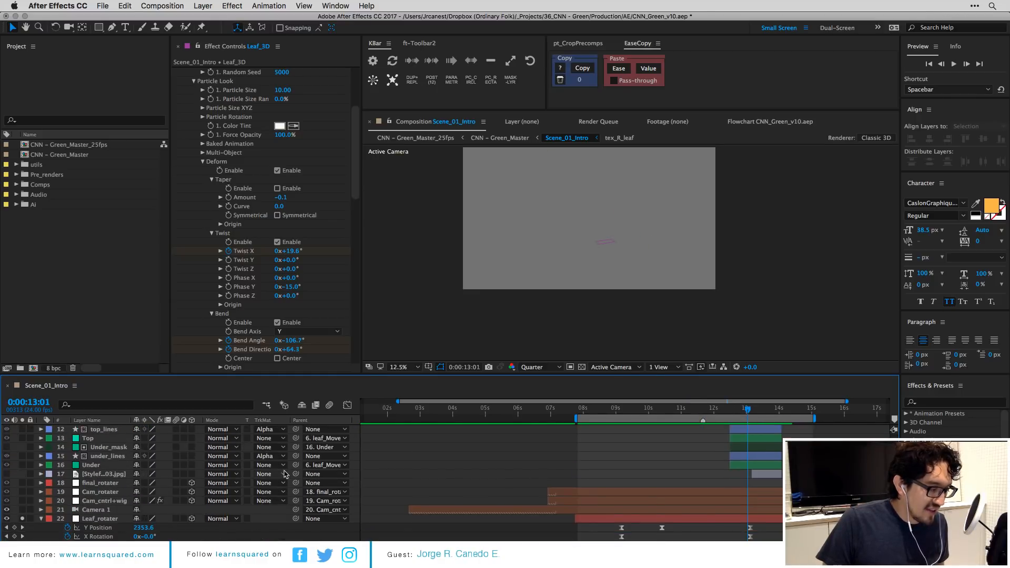
scroll(736, 472, down, 5)
click(750, 477)
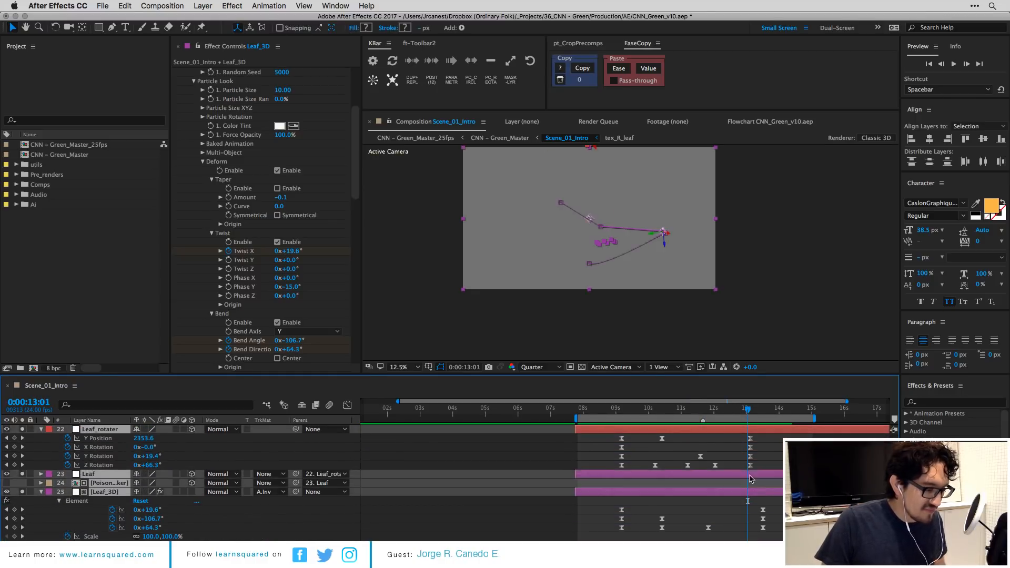
click(740, 503)
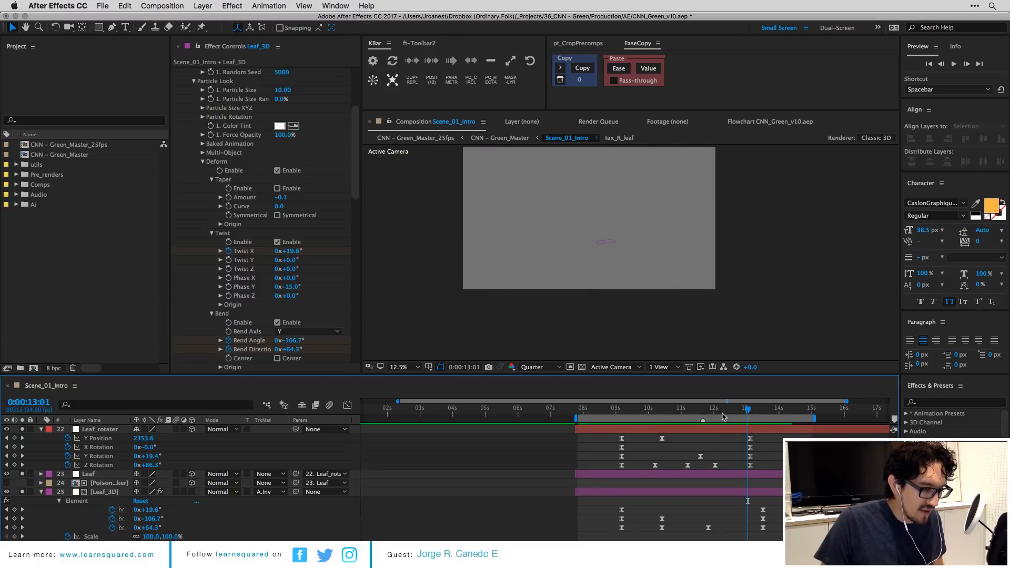
Compare the leaf's shape at 0:00:12:06 and 0:00:13:18, and preview its final movement.
click(722, 412)
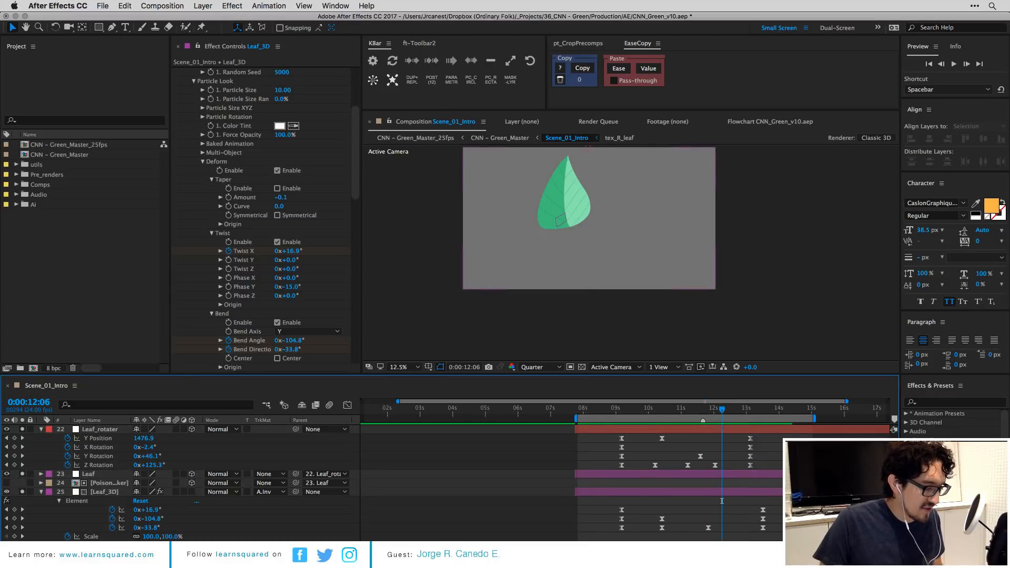
click(721, 498)
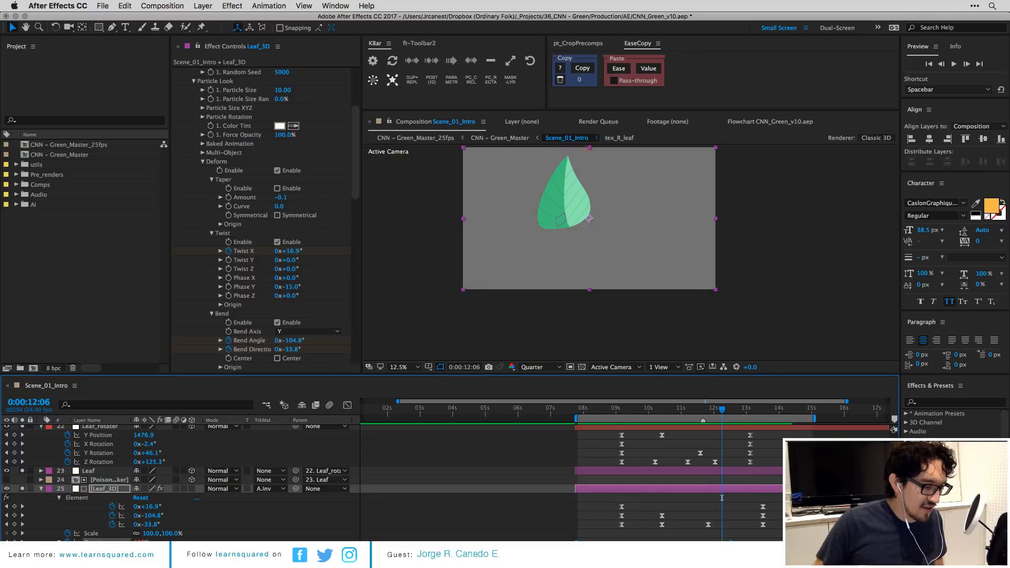
click(520, 517)
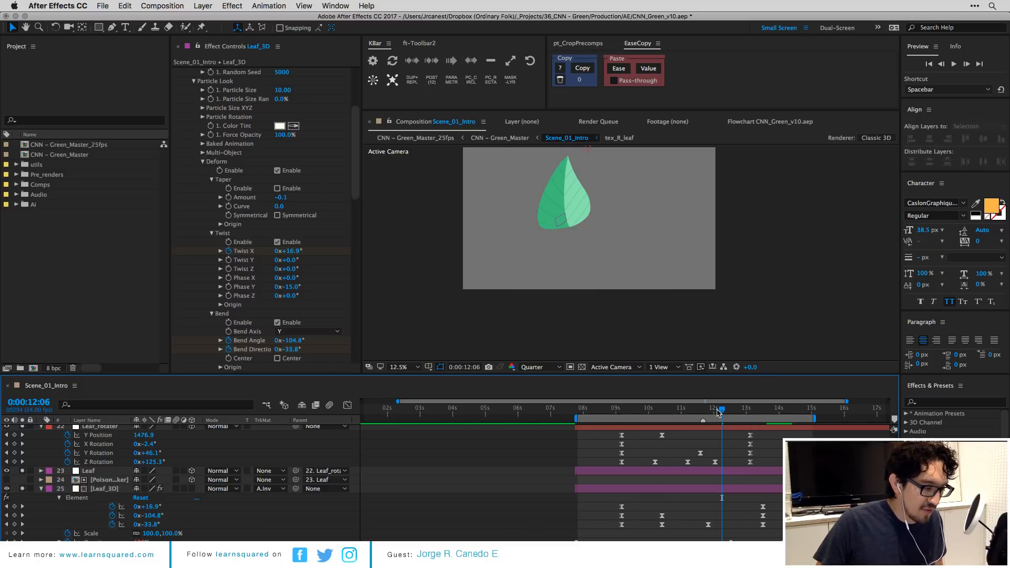
drag(720, 412, 771, 412)
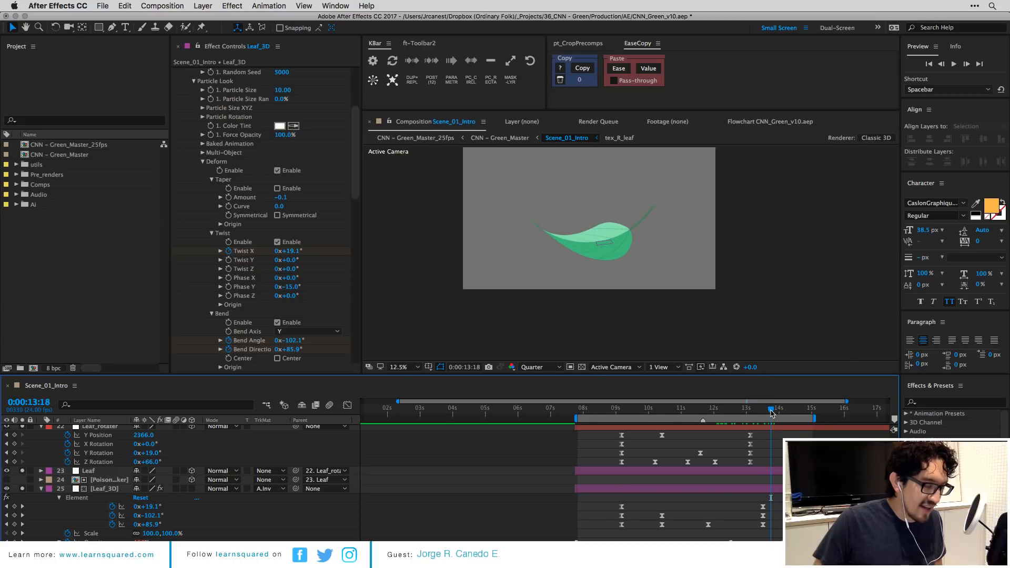
key(space)
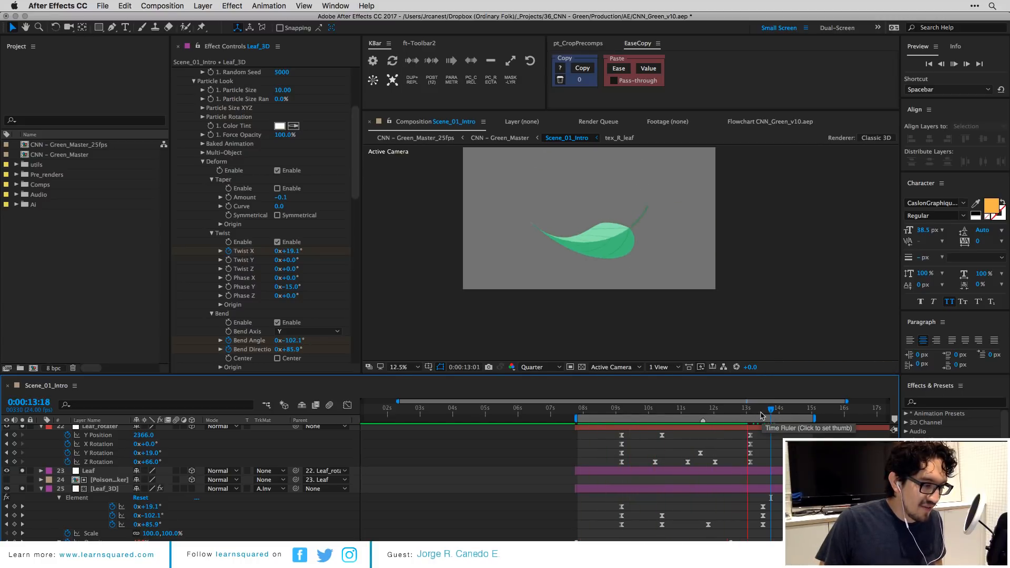
Park the leaf at 0:00:13:14, and switch to Finder to preview StyleframesV2-03.png as its target pose.
drag(757, 412, 767, 413)
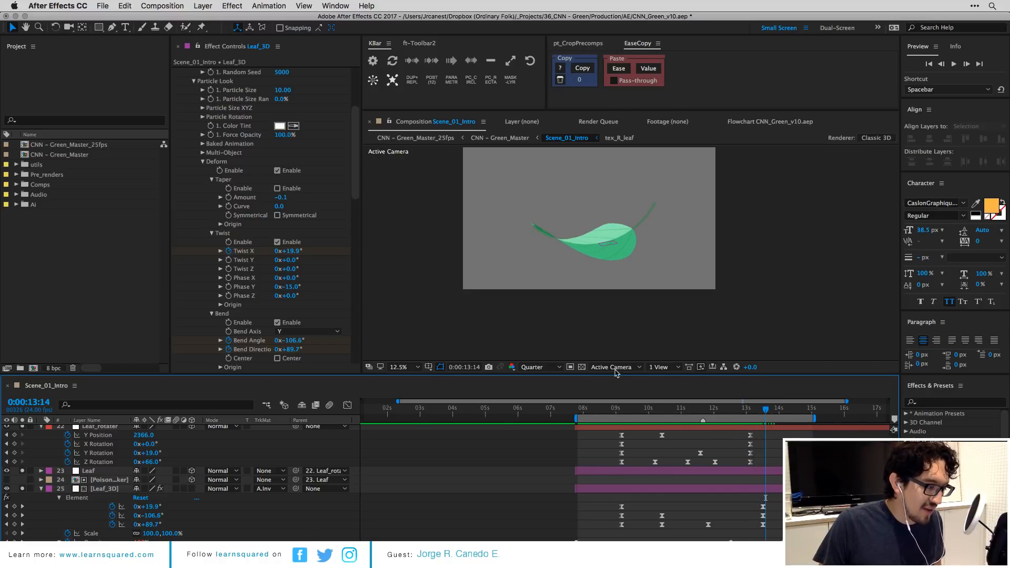
key(super+Tab)
key(super+Tab)
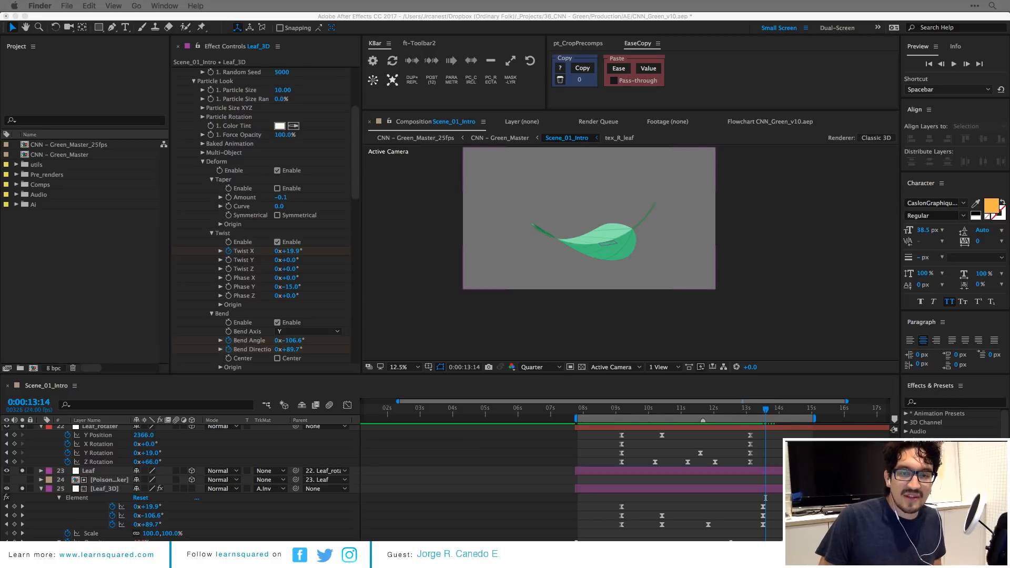
key(space)
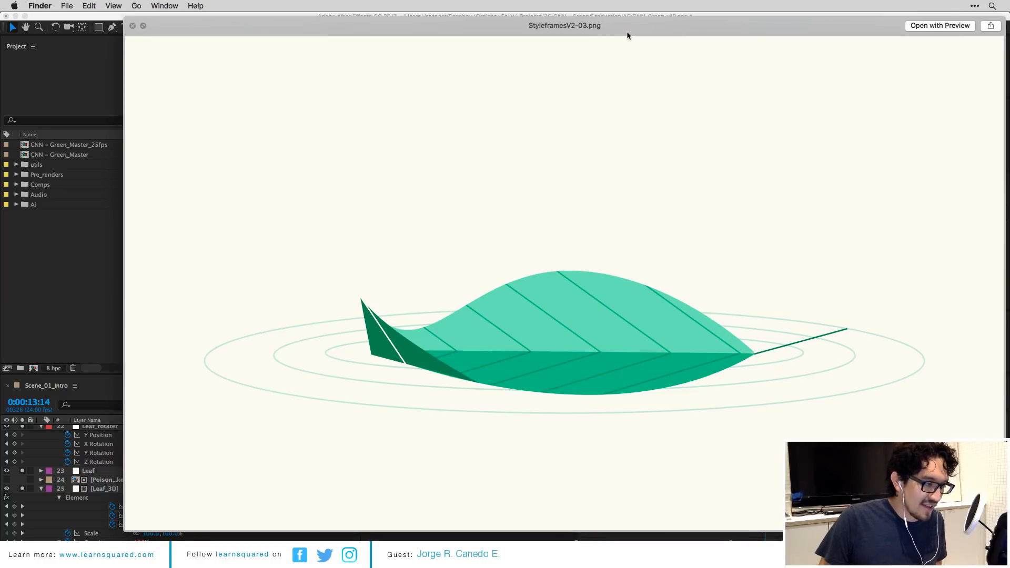
drag(627, 35, 545, 47)
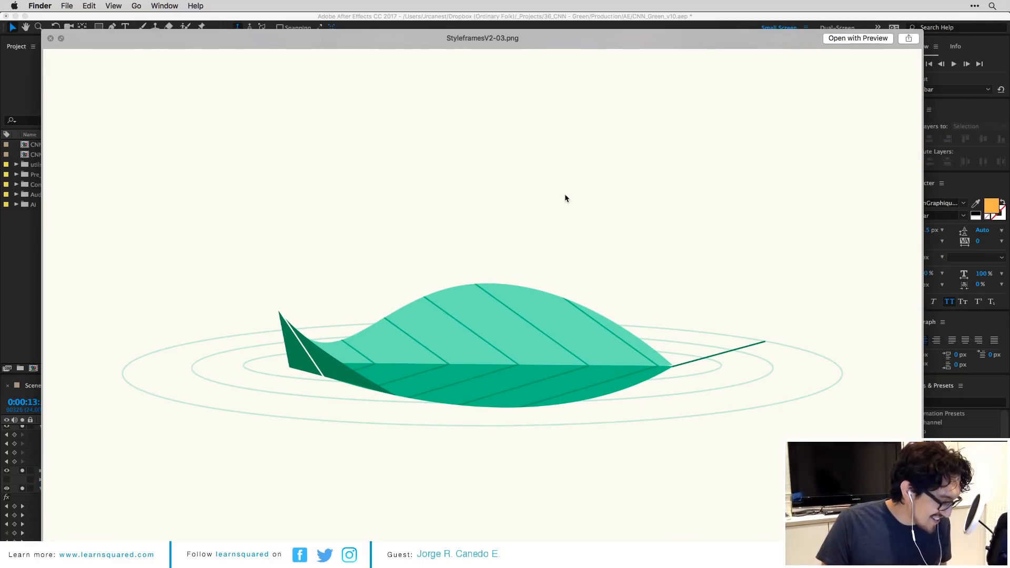
key(space)
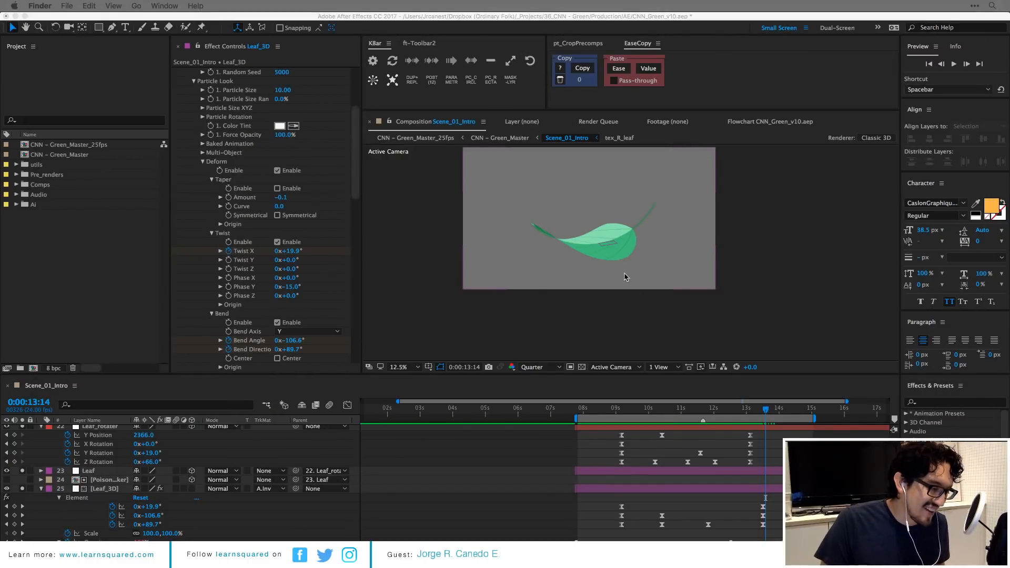
Return to After Effects and go to 0:00:12:12, where the flat leaf layers such as Top and Under start.
scroll(768, 454, up, 3)
scroll(776, 454, up, 4)
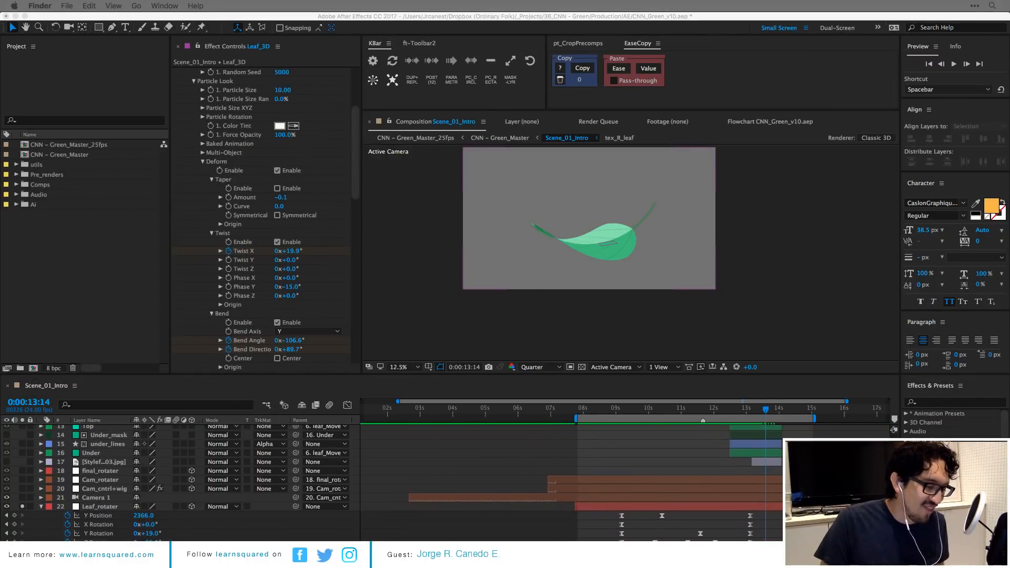
click(775, 452)
key(=)
scroll(768, 448, right, 1)
scroll(768, 448, up, 4)
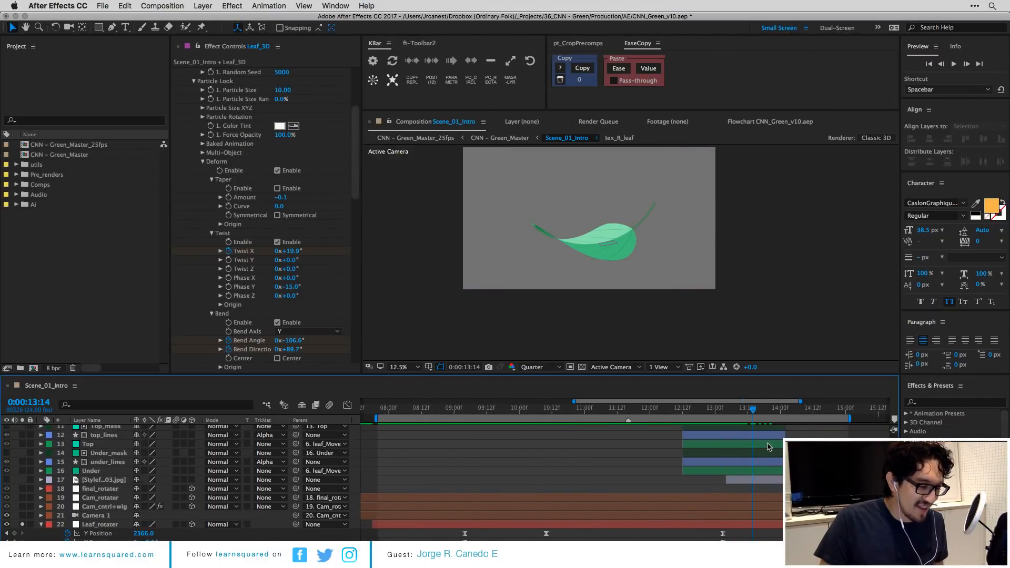
click(682, 408)
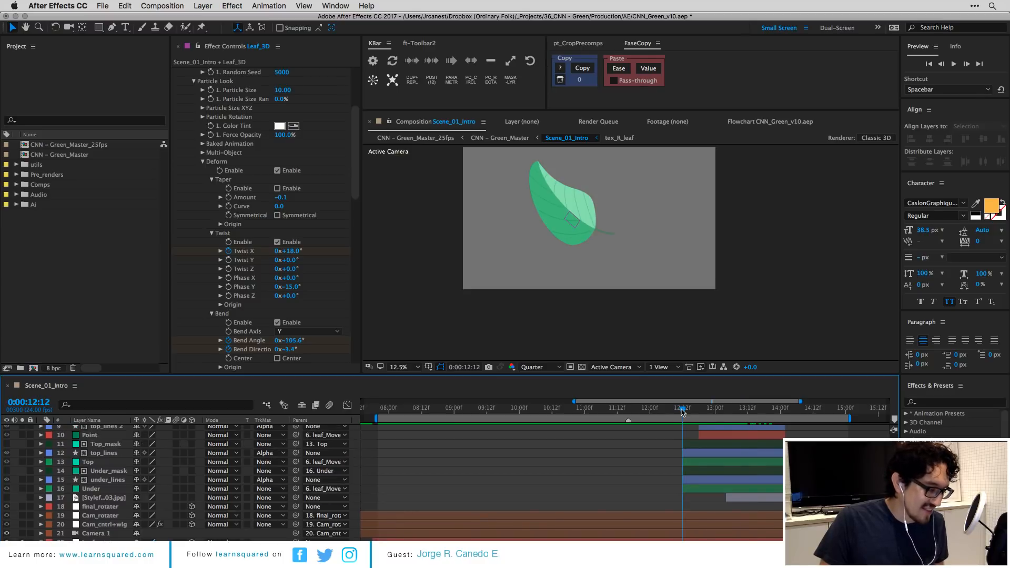
Select the layers from Styleframes-03.jpg up to leaf_Mover and solo them.
click(751, 497)
scroll(752, 495, up, 6)
shift+click(733, 476)
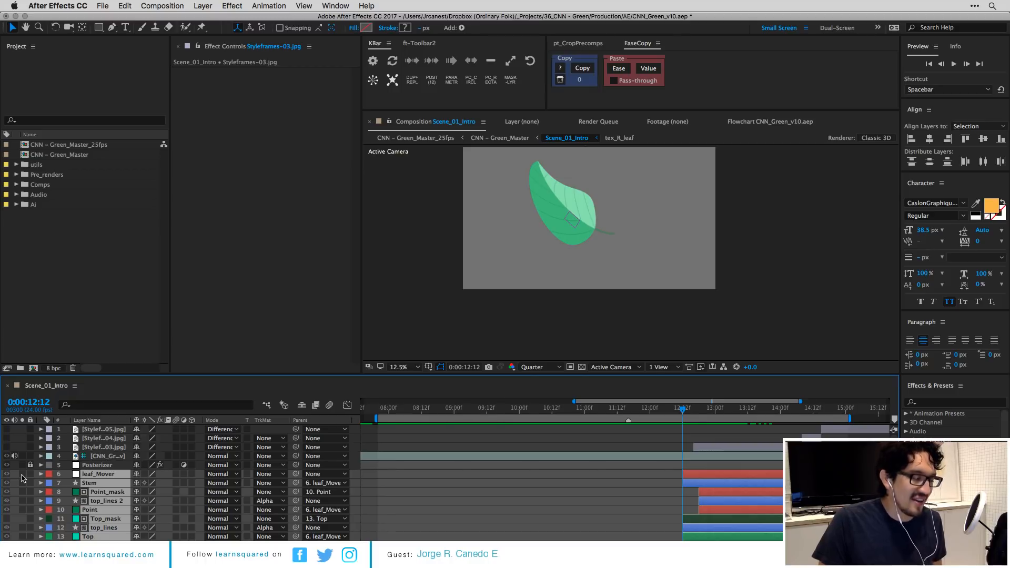
click(22, 475)
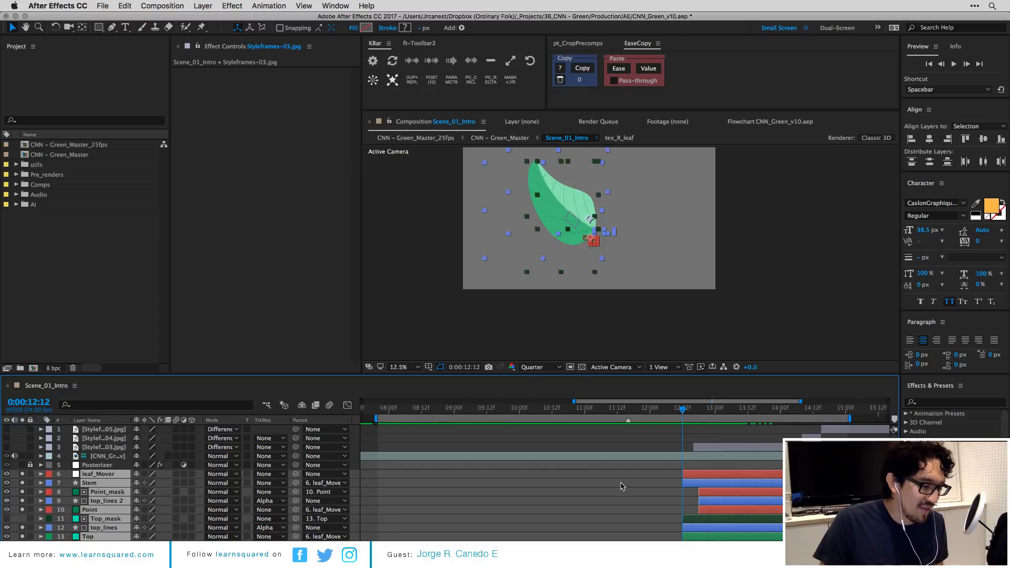
Start the work area at 0:00:12:12 and switch the timeline's time display to frames.
scroll(667, 482, down, 3)
key(b)
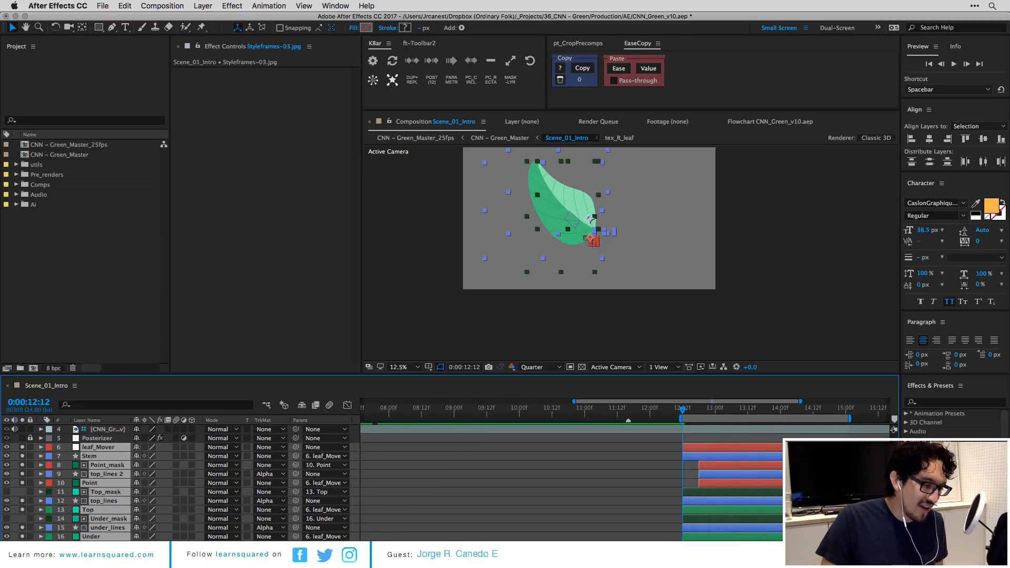
click(667, 481)
super+click(8, 410)
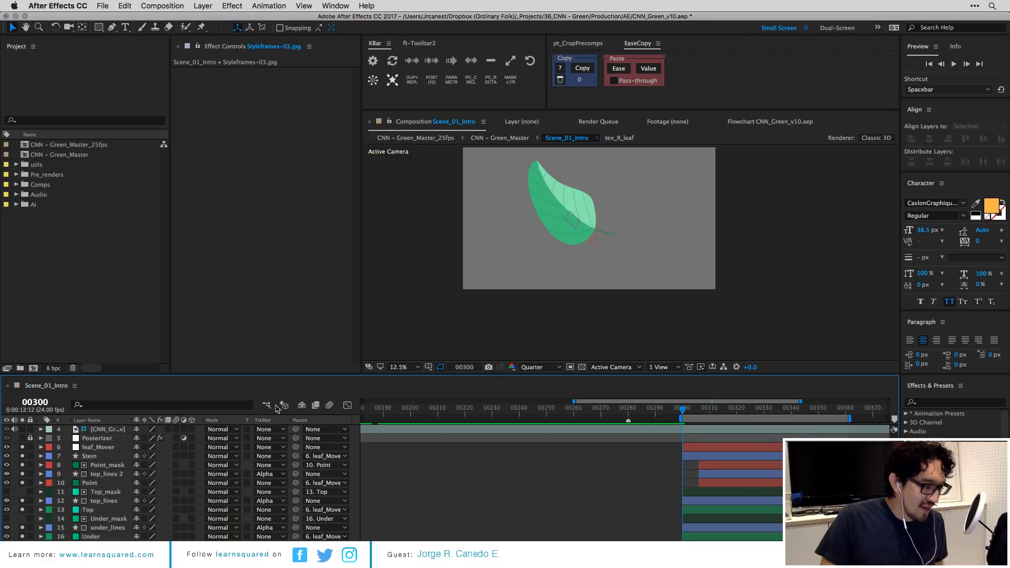
Reveal the keyframed properties of all layers in Scene_01_Intro and enlarge the time scale around frame 300.
key(super+a)
key(u)
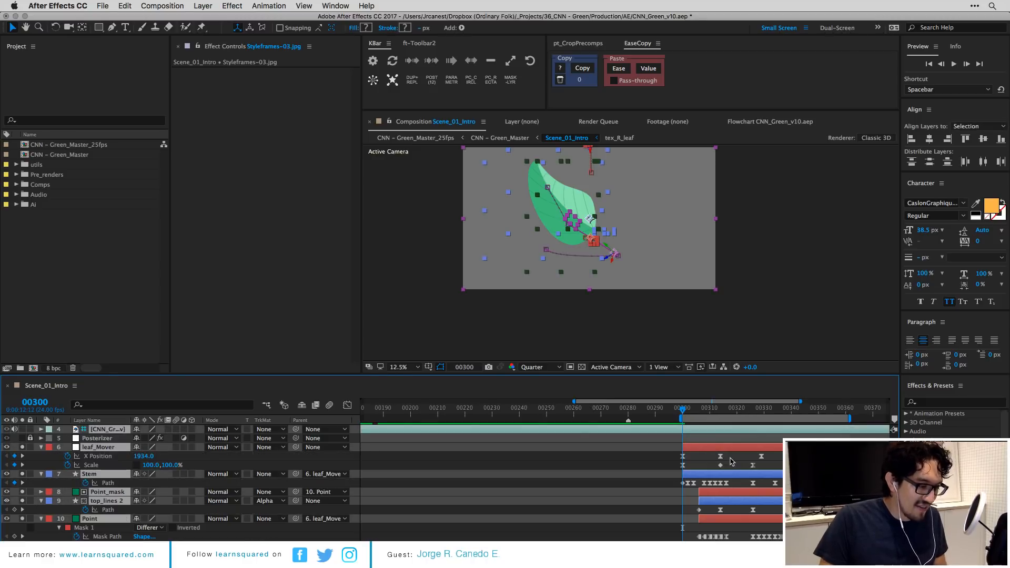
scroll(729, 457, down, 2)
scroll(752, 467, up, 1)
scroll(770, 476, up, 3)
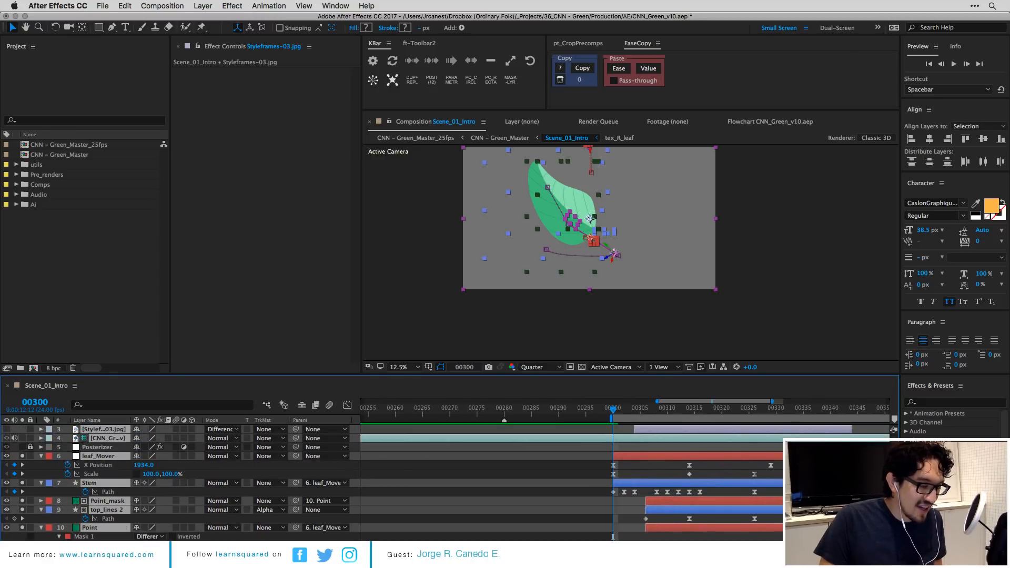
Deselect everything, preview the leaf settling from frame 300, and scrub back to frame 300.
key(super+shift+a)
key(space)
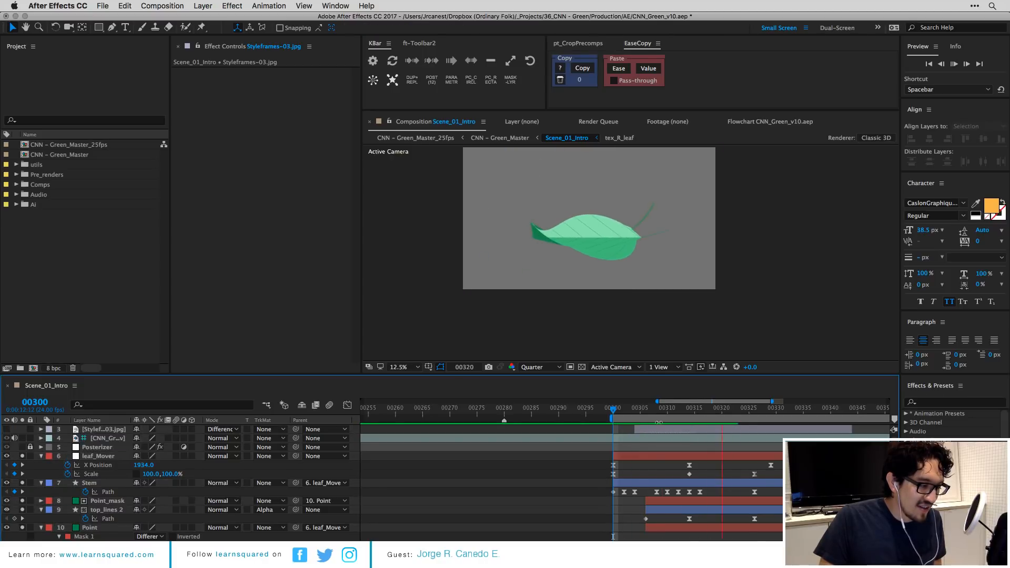
key(space)
drag(739, 412, 612, 413)
Examine the keyframes of the camera, leaf, Leaf_3D and ripple layers around frame 300.
scroll(613, 483, down, 10)
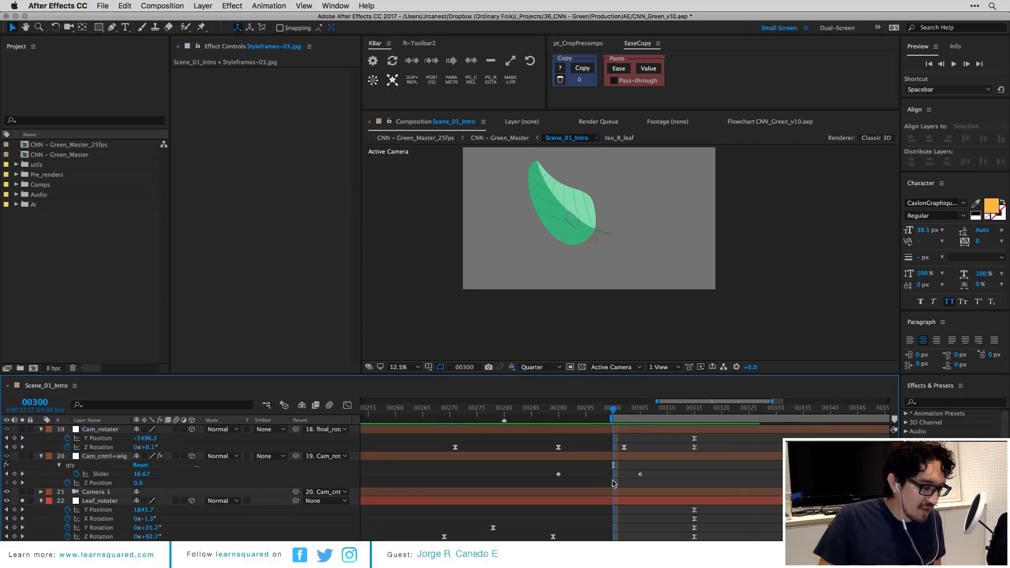
key(equal)
scroll(615, 492, down, 10)
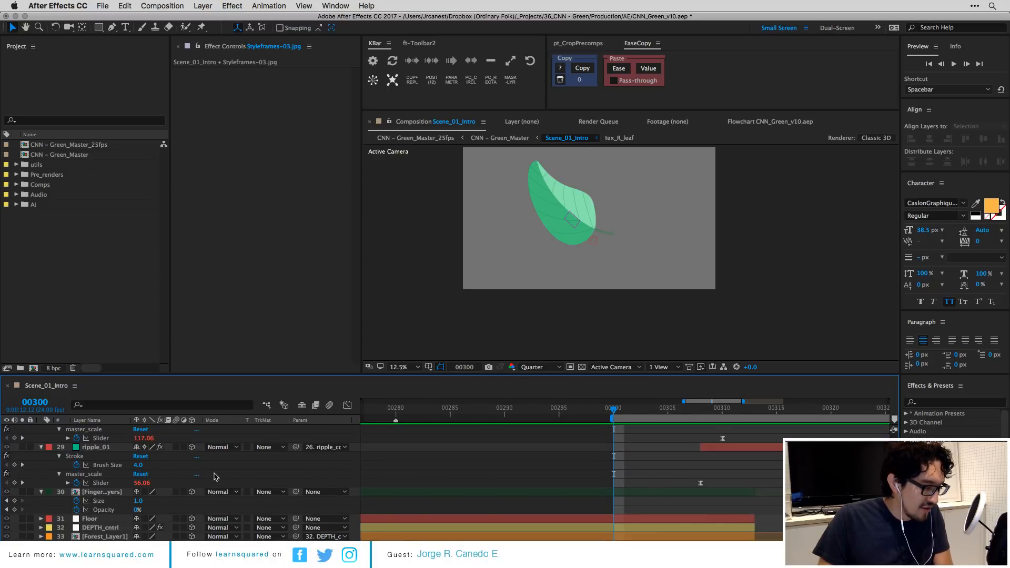
scroll(226, 475, up, 3)
scroll(590, 464, up, 6)
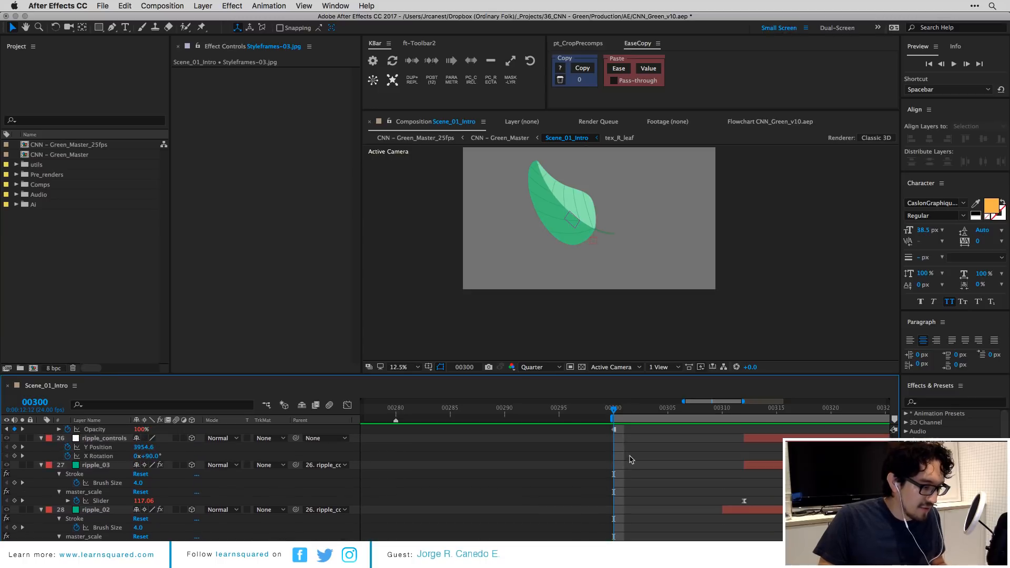
click(568, 492)
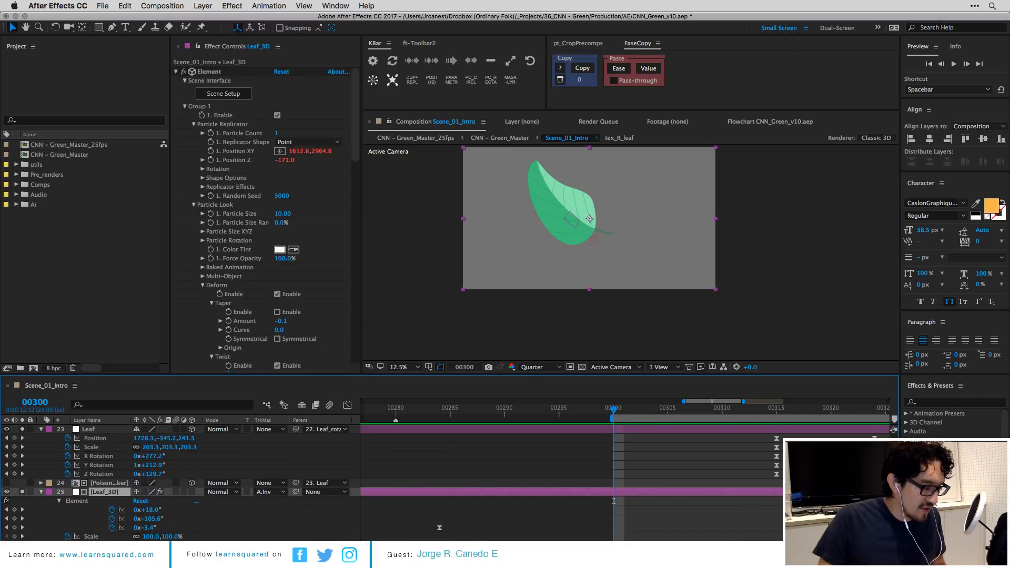
scroll(613, 501, down, 1)
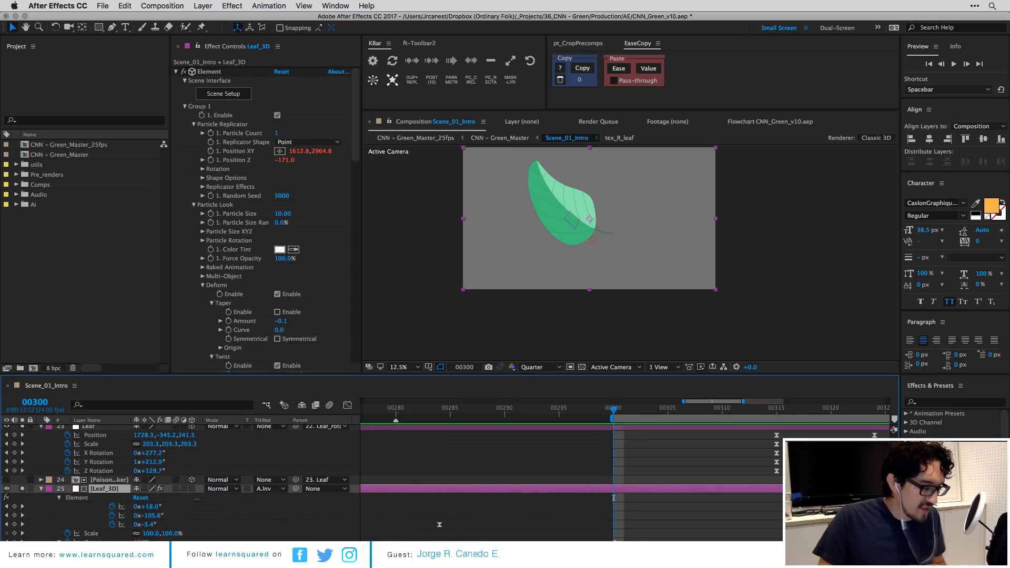
click(401, 531)
scroll(633, 500, up, 10)
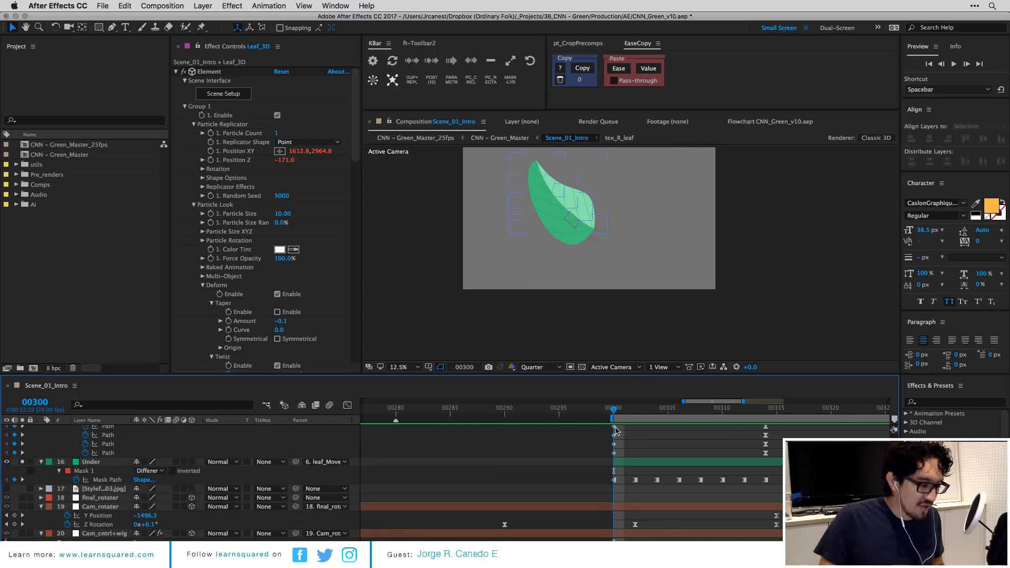
Compare the leaf just before frame 300 with the flat version that starts at frame 300.
scroll(615, 428, down, 1)
click(602, 413)
drag(602, 412, 613, 413)
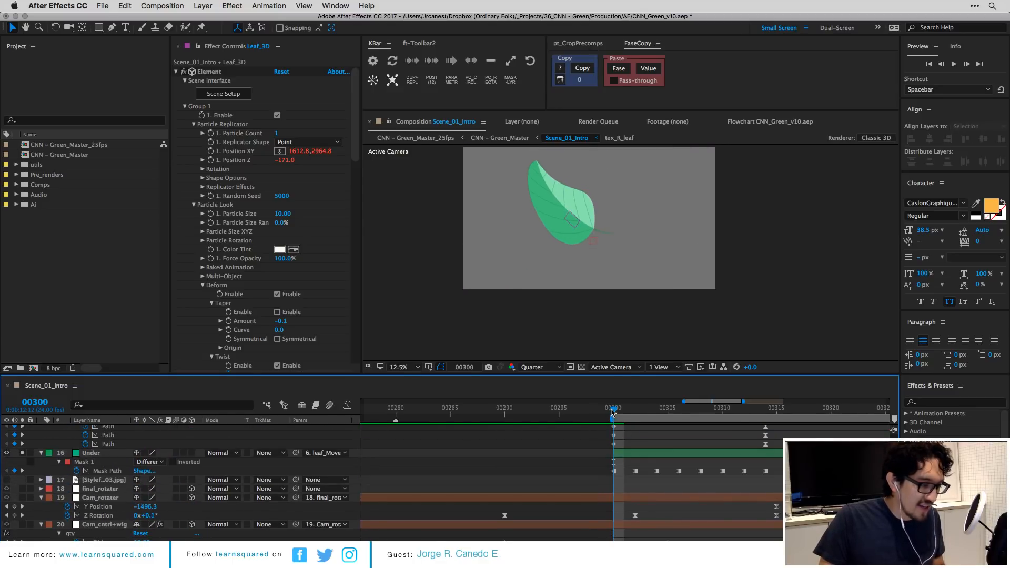
Select the layers from Under up to leaf_Mover, hide their keyframed properties, and magnify the leaf to 25%.
click(636, 455)
scroll(639, 455, up, 5)
scroll(639, 455, up, 10)
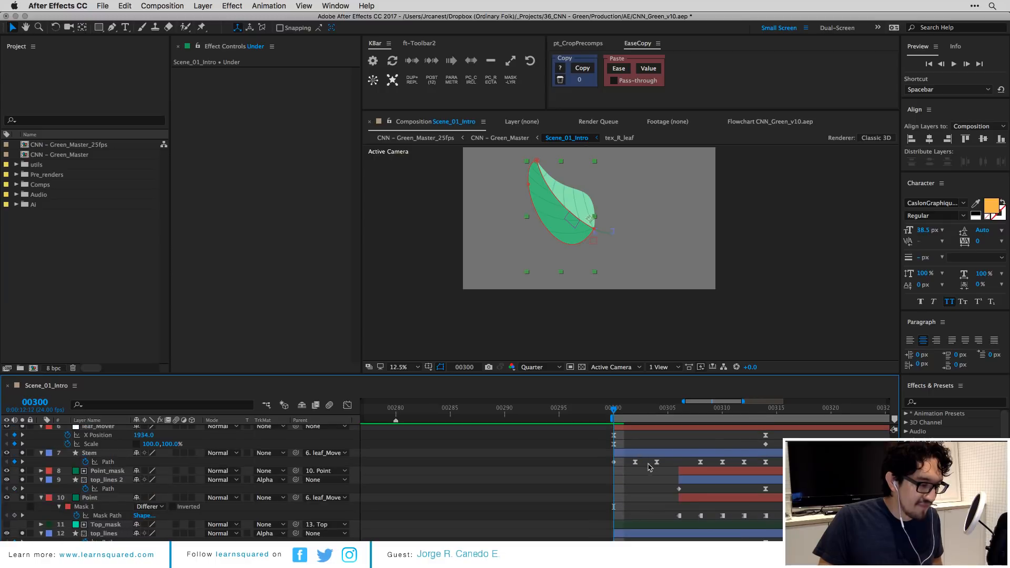
shift+click(638, 475)
key(period)
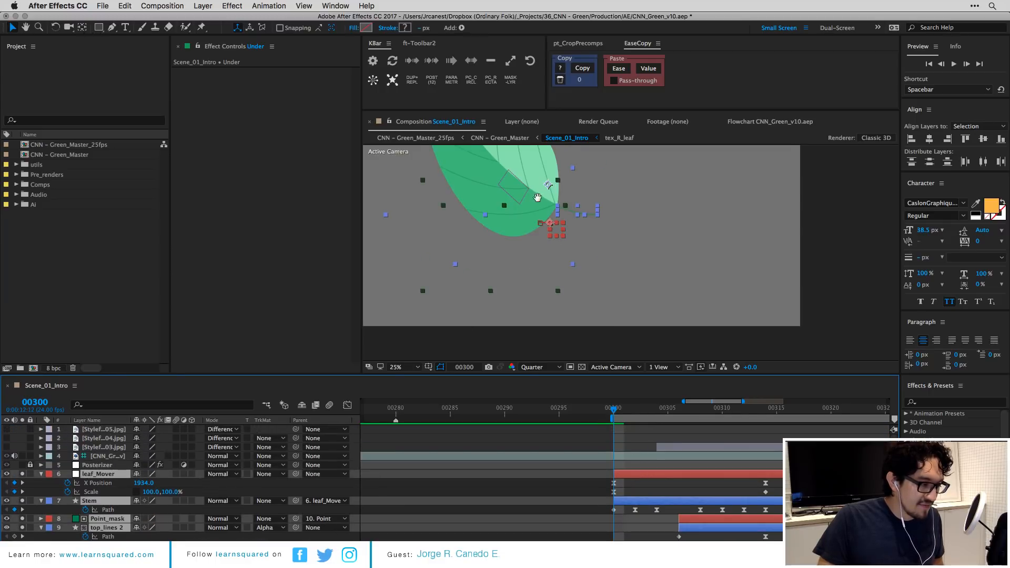
drag(537, 197, 608, 258)
key(u)
scroll(587, 482, down, 1)
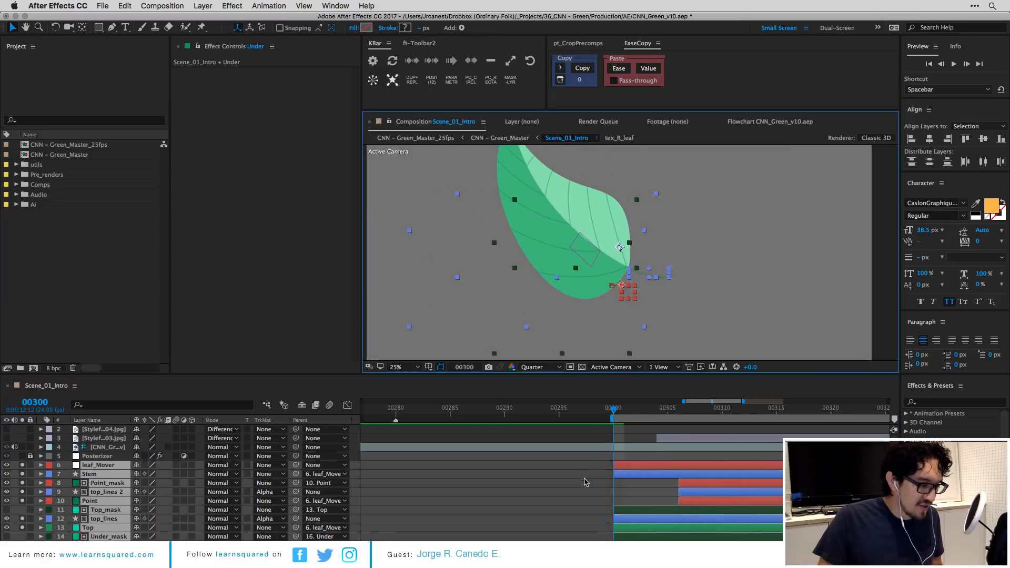
Select the top_lines, Top, under_lines and Under layers one by one to examine the shapes forming the flat leaf.
click(585, 481)
click(627, 224)
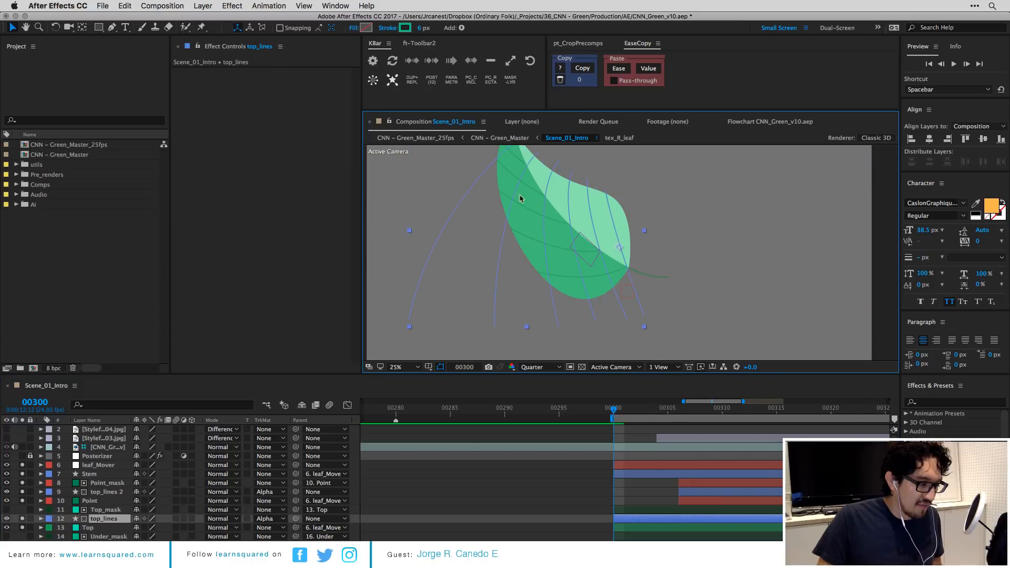
scroll(638, 483, down, 2)
click(632, 509)
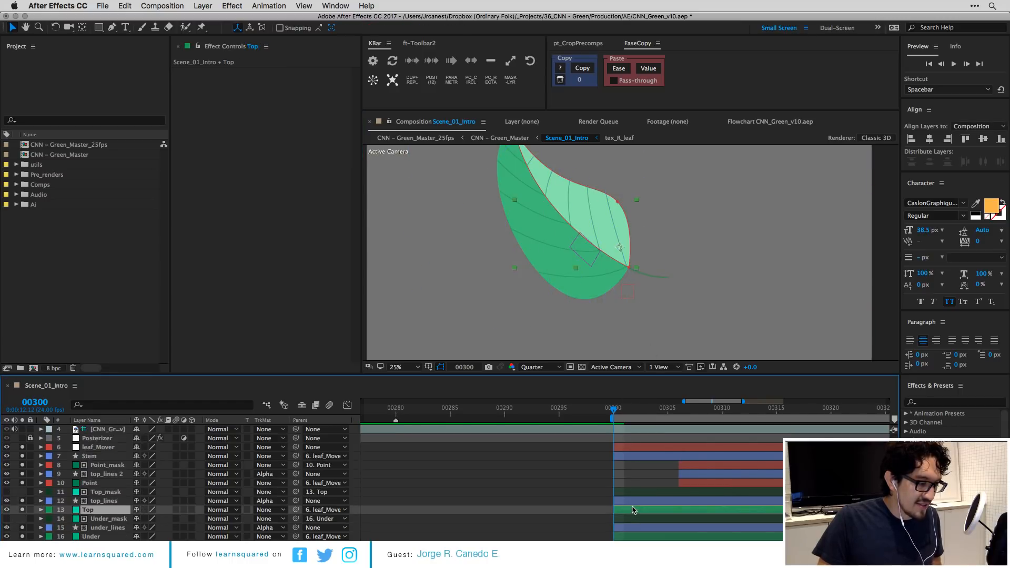
click(620, 529)
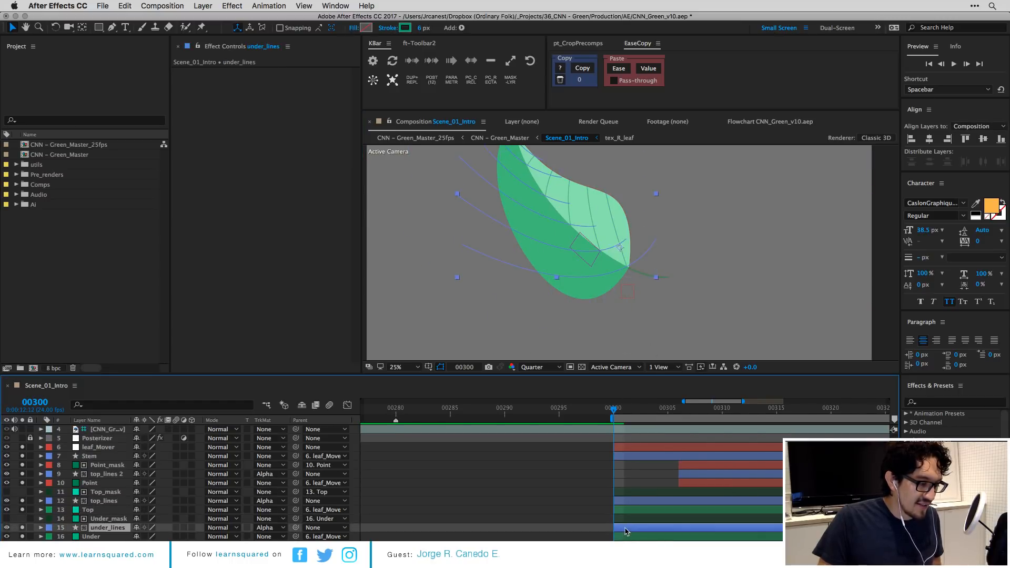
click(634, 537)
Deselect the Under layer, fit the whole leaf in view at 12.5%, and preview its flat animation from frame 300.
key(comma)
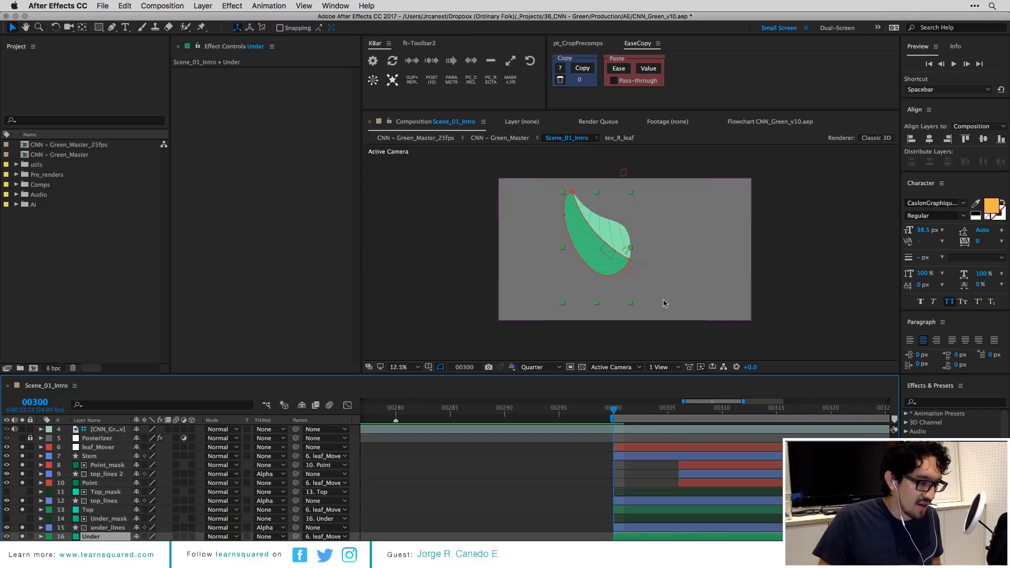
click(565, 479)
drag(682, 280, 661, 281)
key(space)
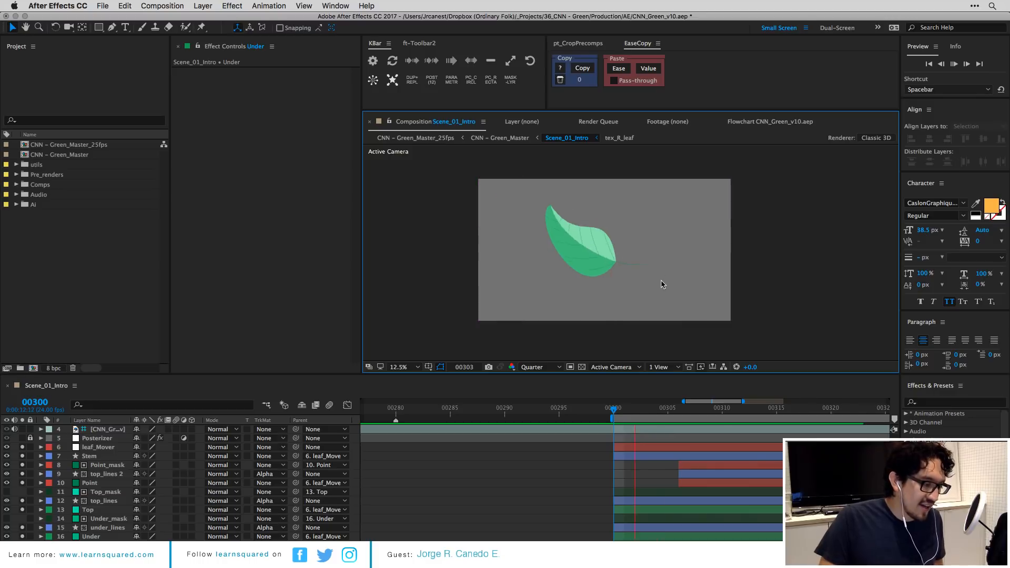
key(minus)
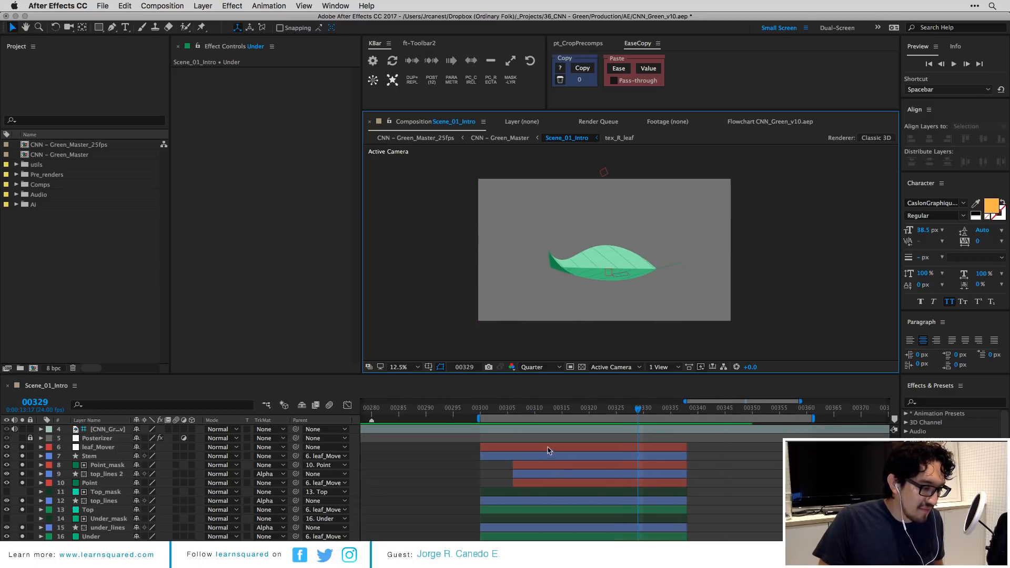
Solo and unlock the Posterizer adjustment layer, and select it to show its Posterize Time settings.
scroll(228, 463, up, 3)
click(21, 466)
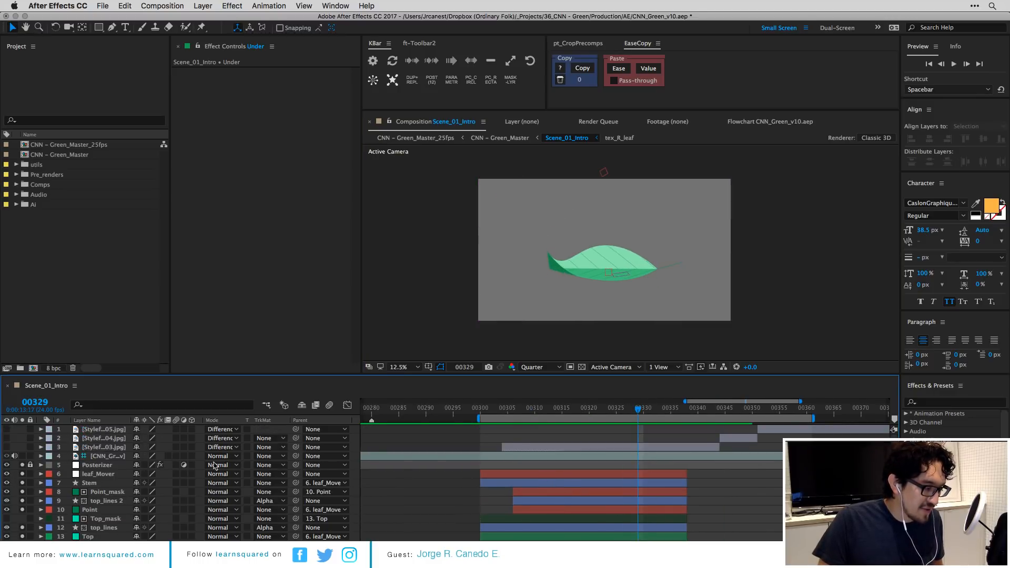
click(30, 465)
click(78, 466)
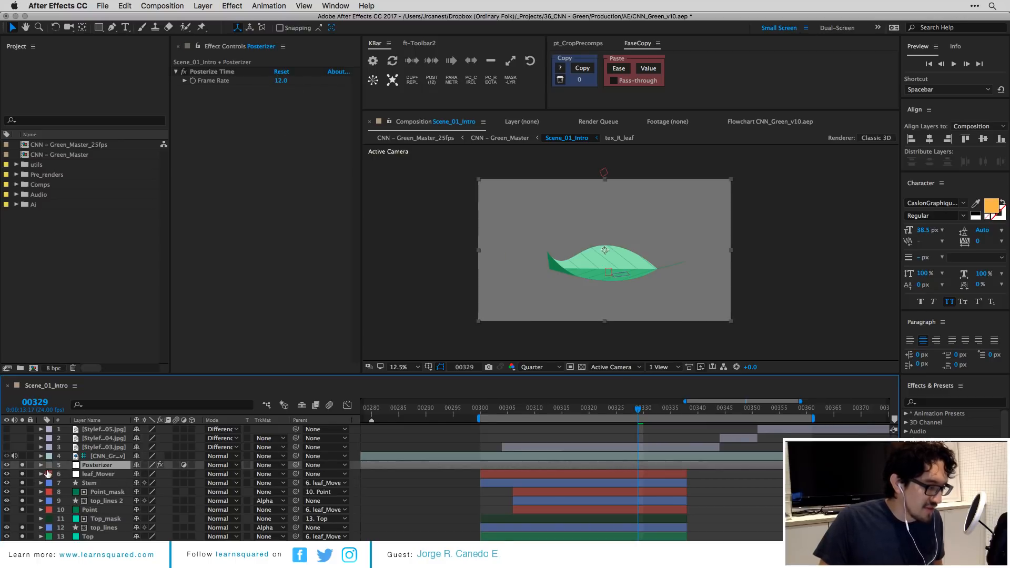
Preview the leaf from frame 300 with the Posterizer layer active, and scrub past the end of the flat layers.
click(479, 411)
key(space)
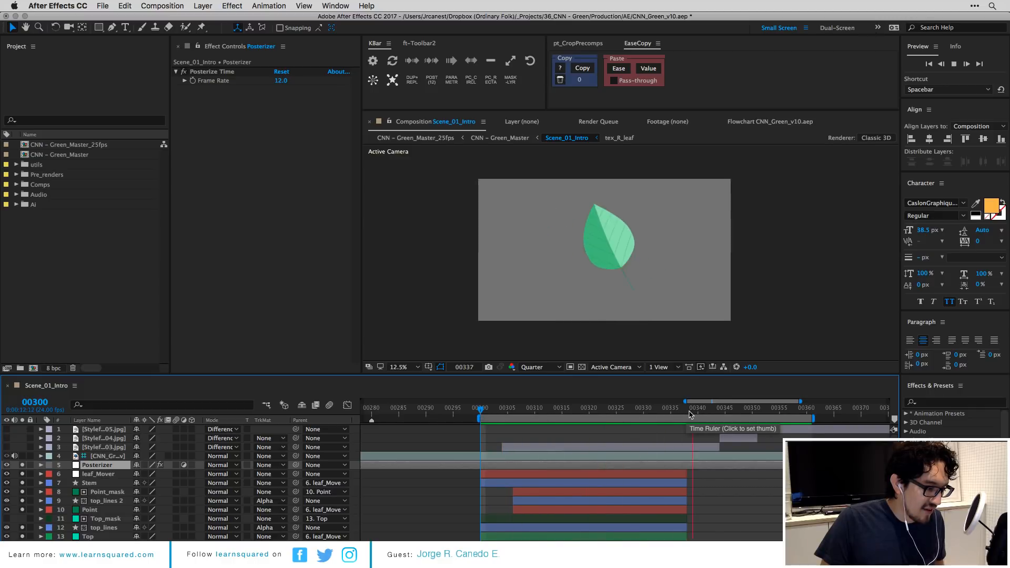
key(space)
drag(688, 414, 703, 415)
key(space)
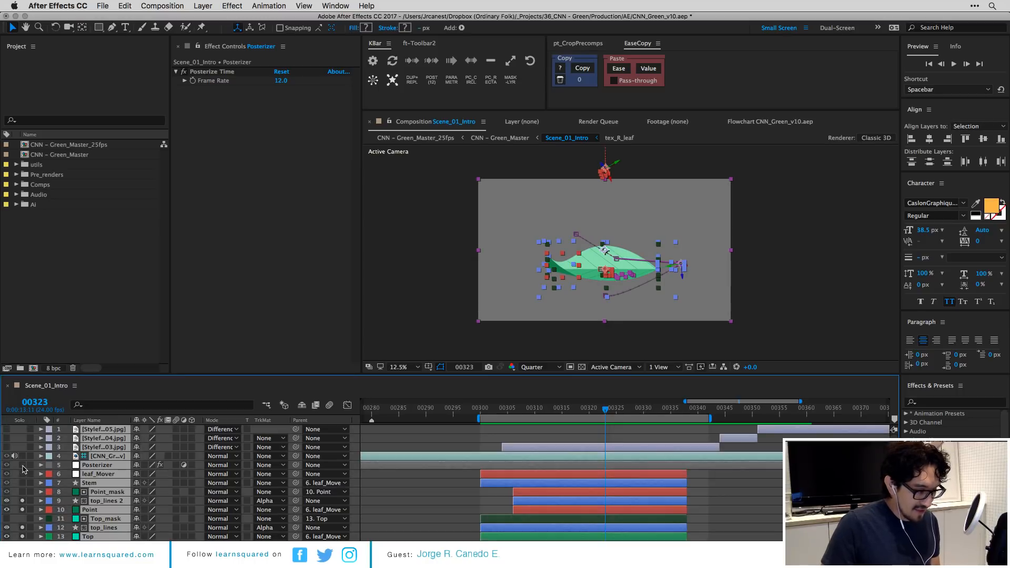
Preview the full intro shot from frame 323 and scrub back to frame 307.
key(space)
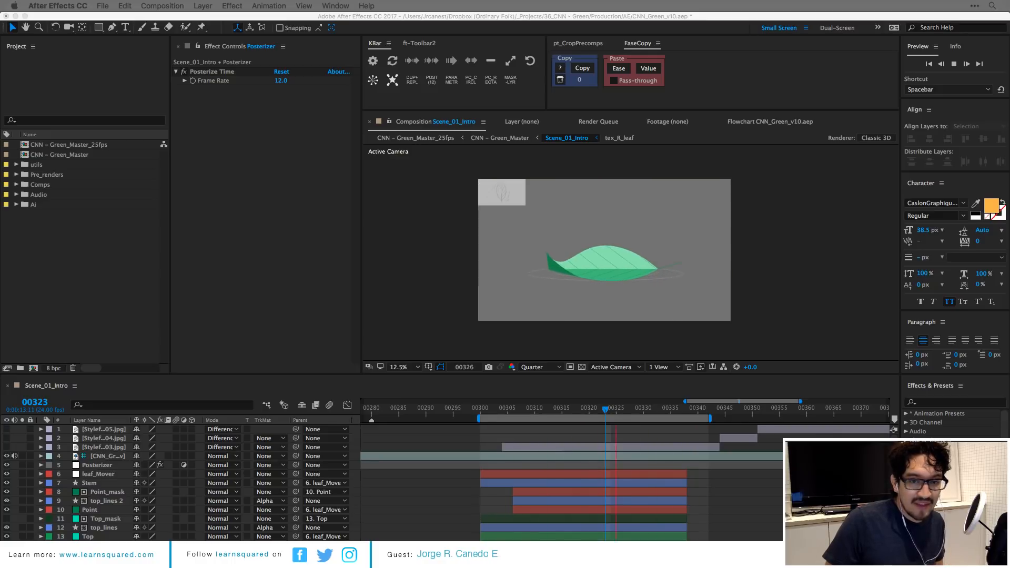
drag(495, 409, 518, 410)
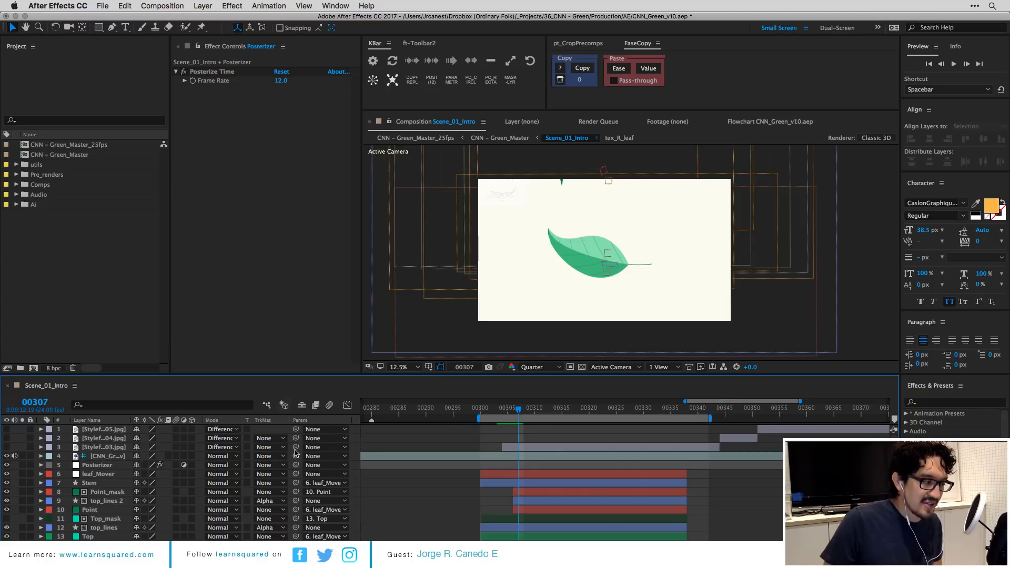
Return to the CNN – Green_Master composition and move to the plant-covered book shot at frame 725.
click(72, 155)
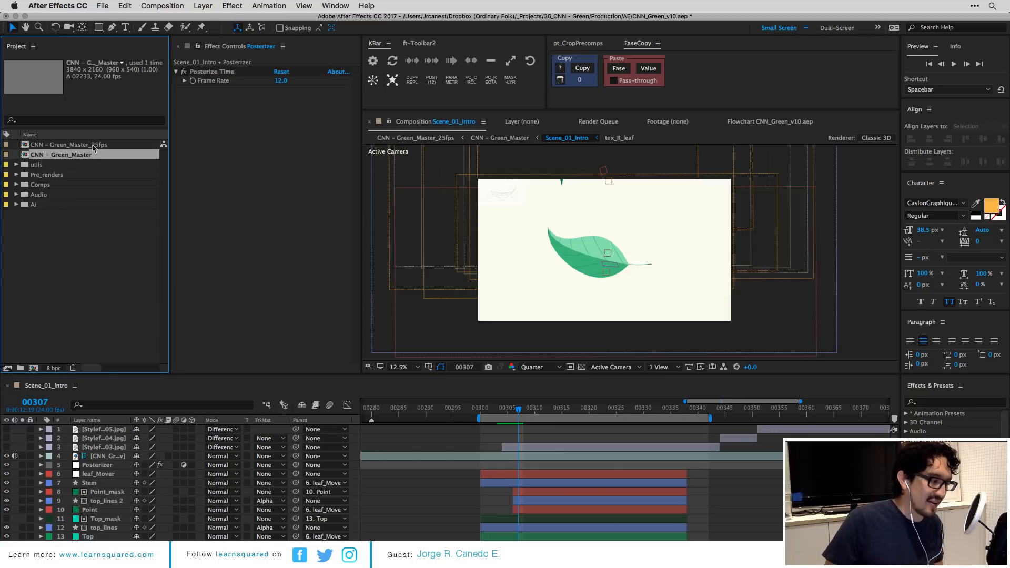
click(95, 145)
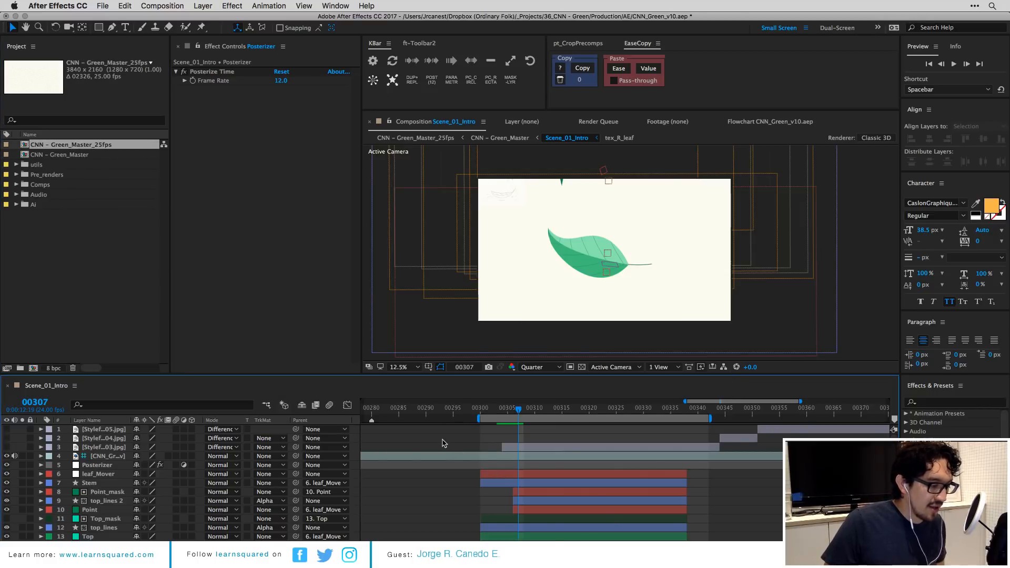
key(Tab)
click(381, 429)
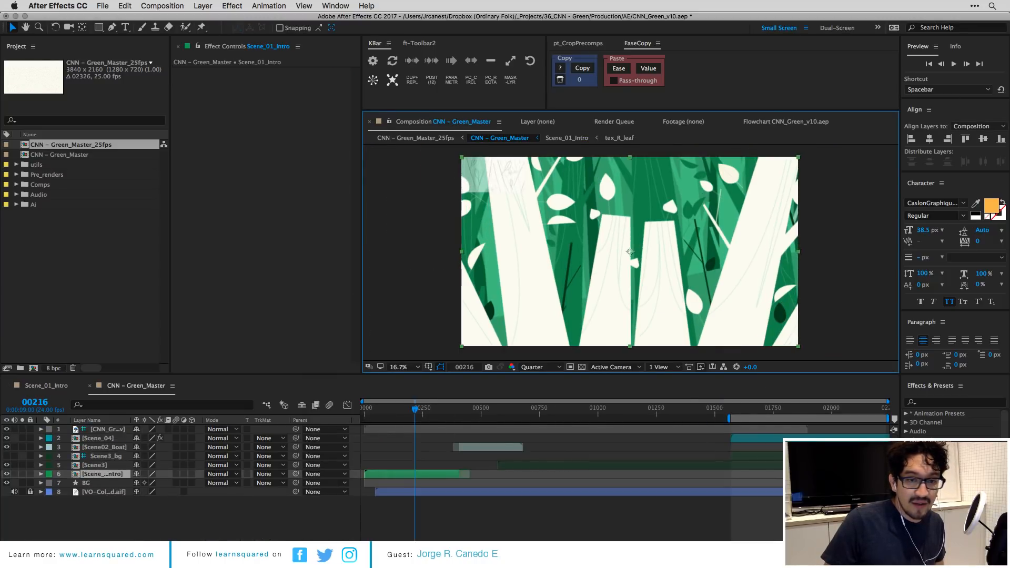
click(524, 416)
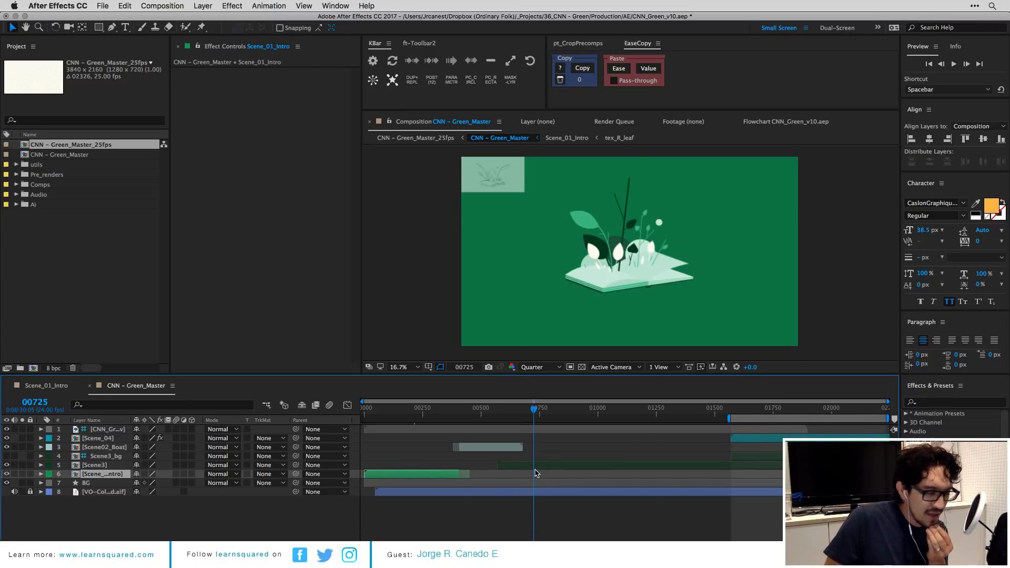
Open the Scene3 precomp and preview its book animation from frame 0.
click(535, 466)
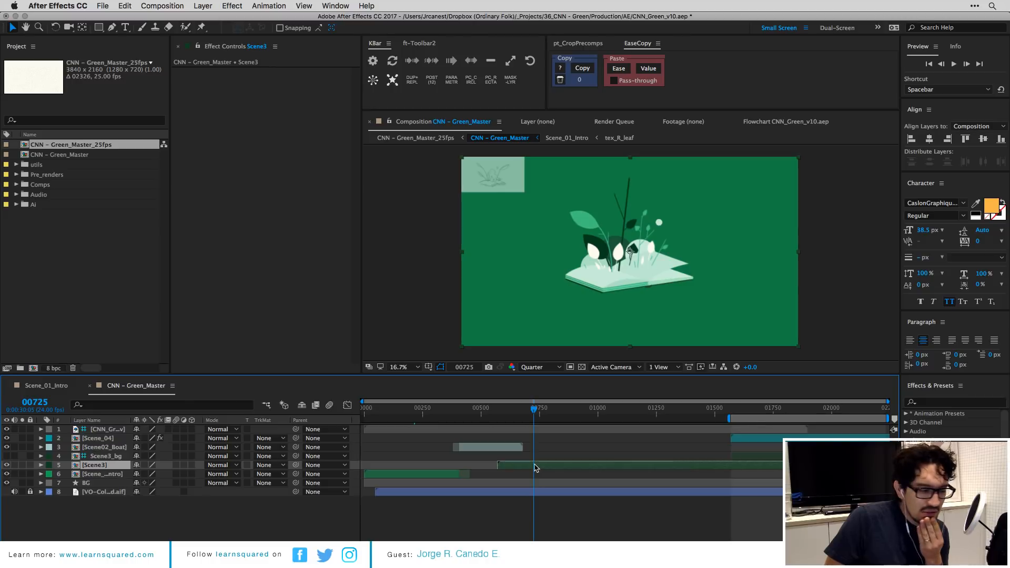
double_click(536, 466)
scroll(470, 479, down, 15)
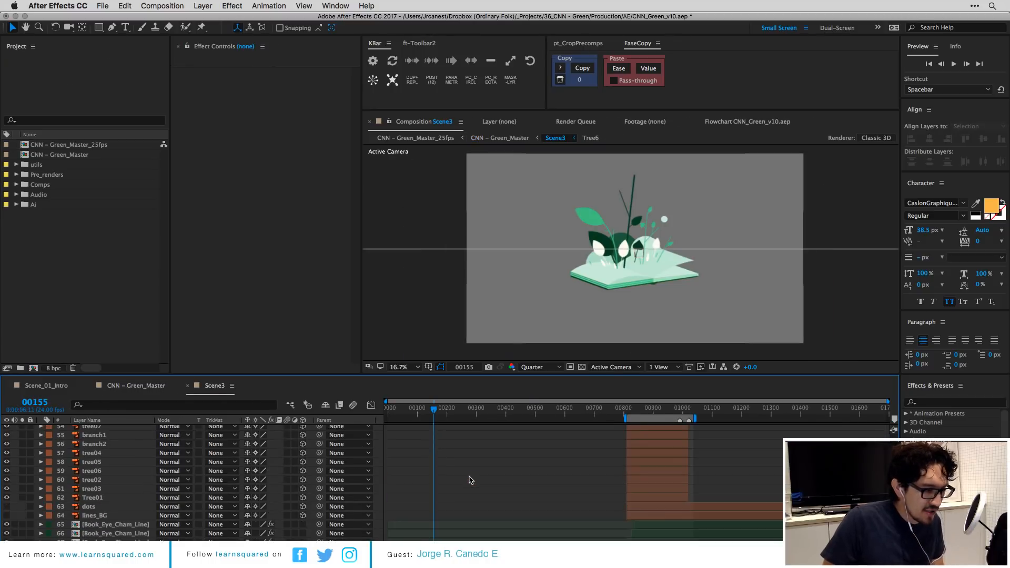
drag(422, 412, 337, 421)
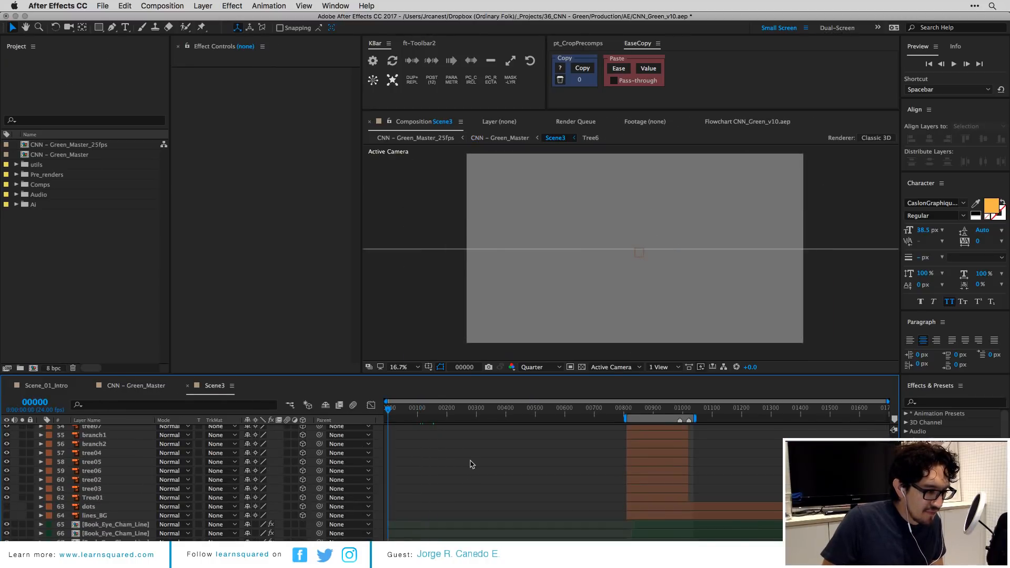
scroll(471, 464, up, 9)
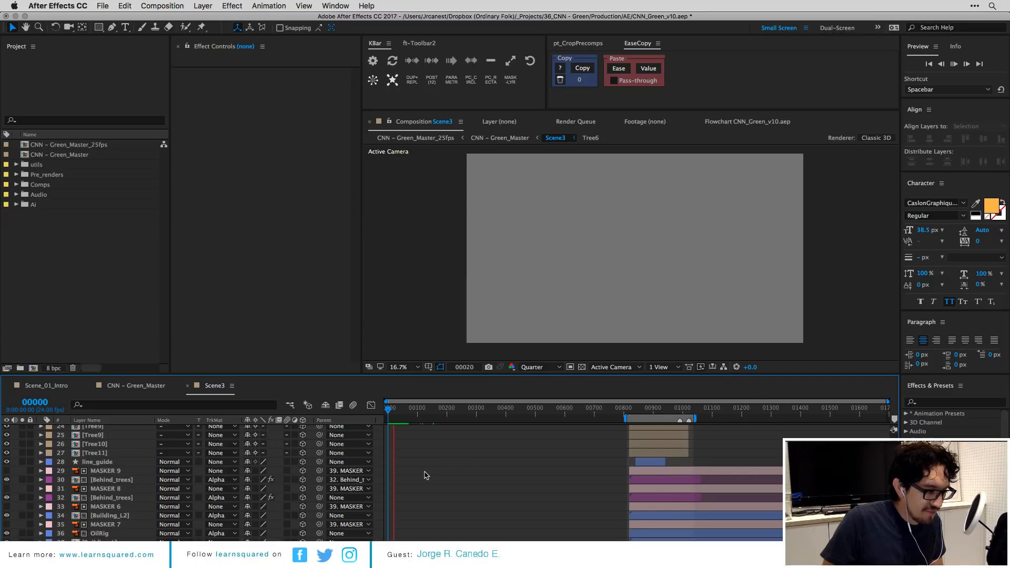
scroll(426, 475, down, 9)
key(equal)
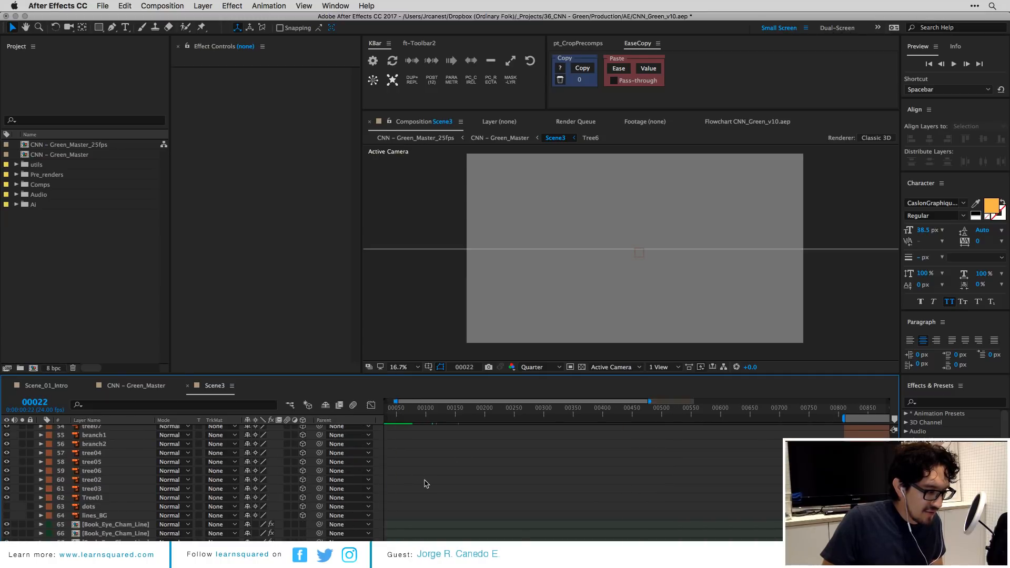
scroll(426, 484, up, 15)
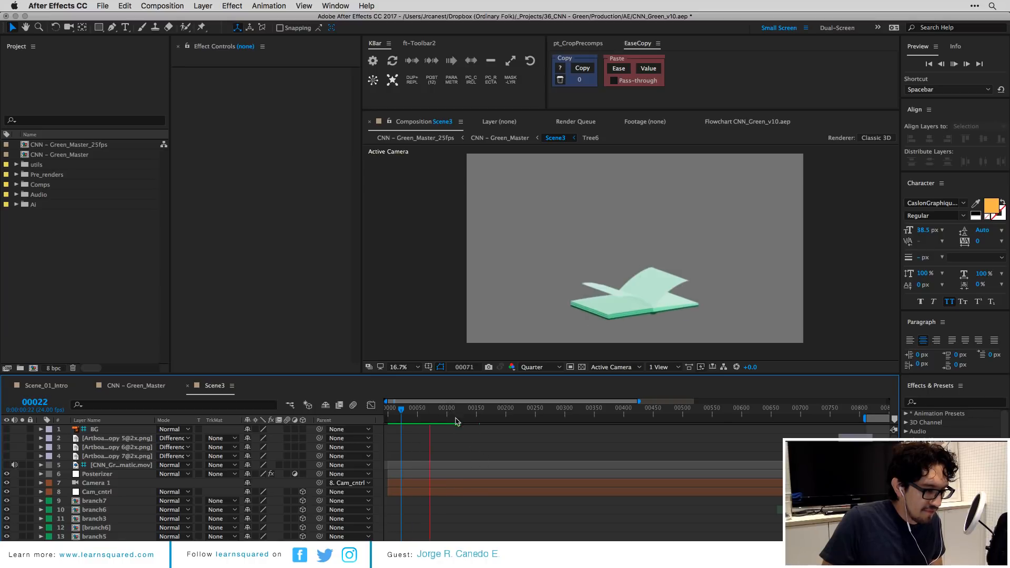
key(space)
Find the Book_Eye_Cham_Line layer in Scene3 and open its precomp.
scroll(459, 468, down, 13)
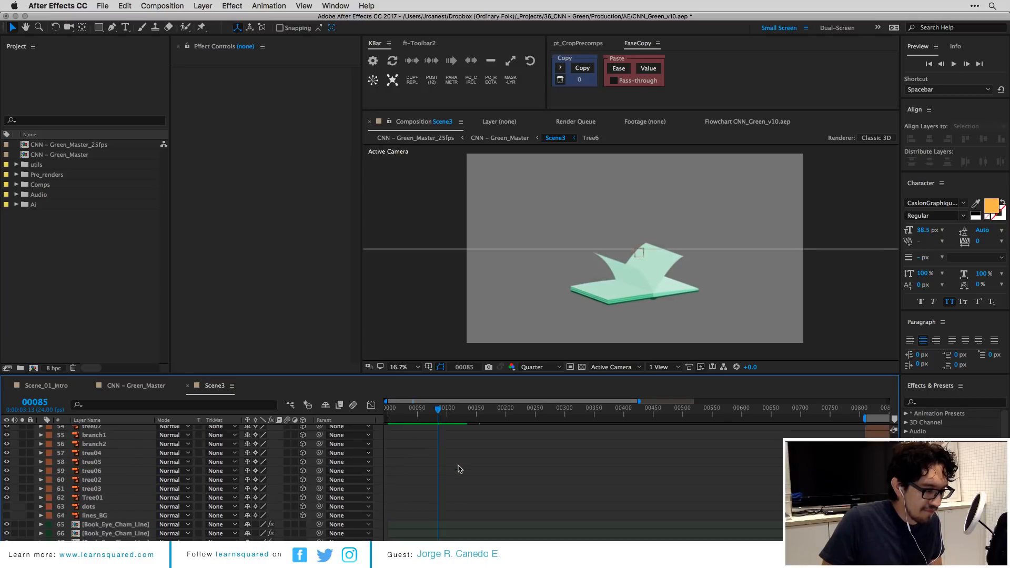
click(444, 454)
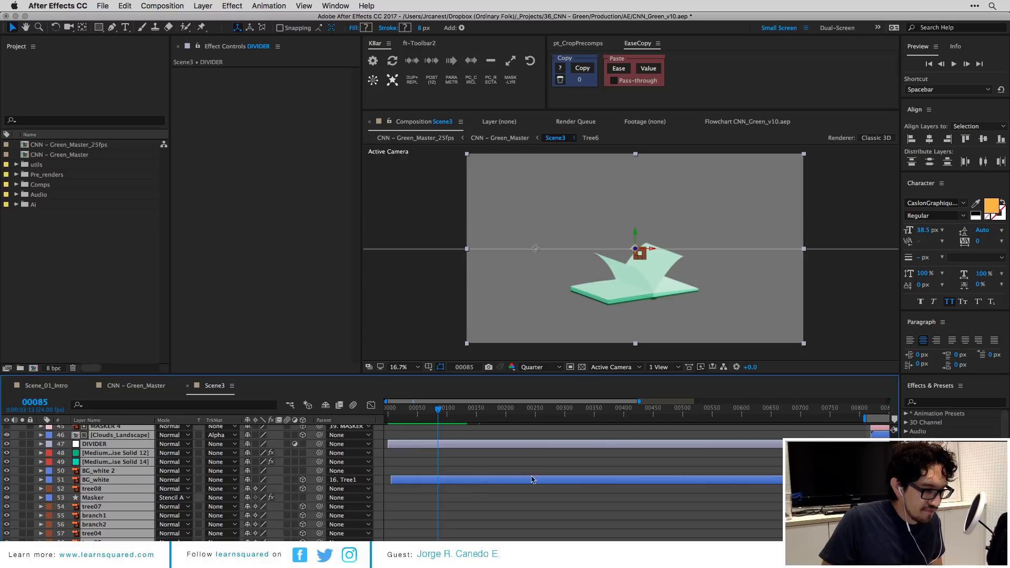
scroll(507, 493, up, 1)
double_click(507, 493)
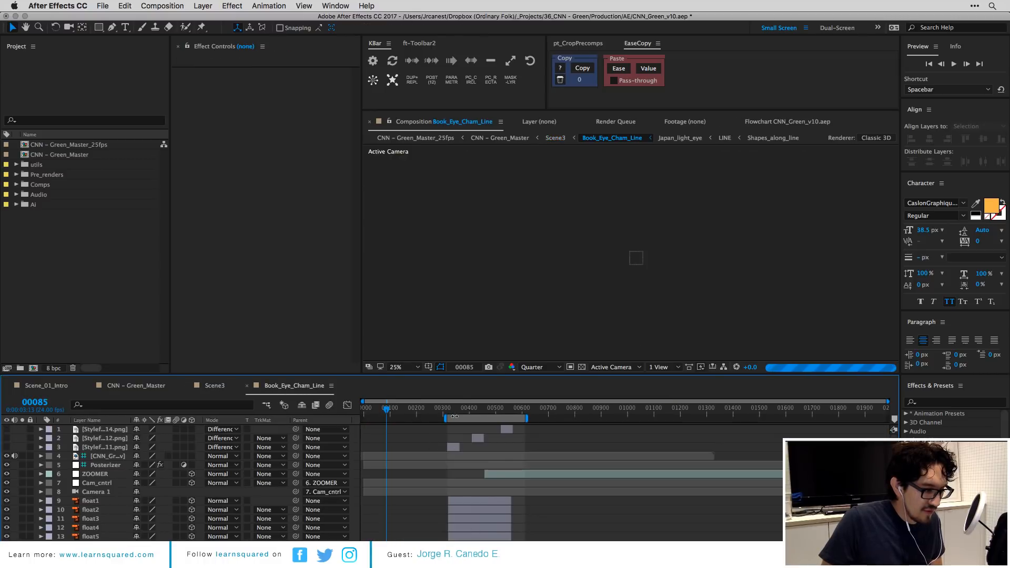
Preview Book_Eye_Cham_Line from frame 0, then scrub to frame 163 and view it at 25%.
drag(453, 416, 330, 422)
key(Home)
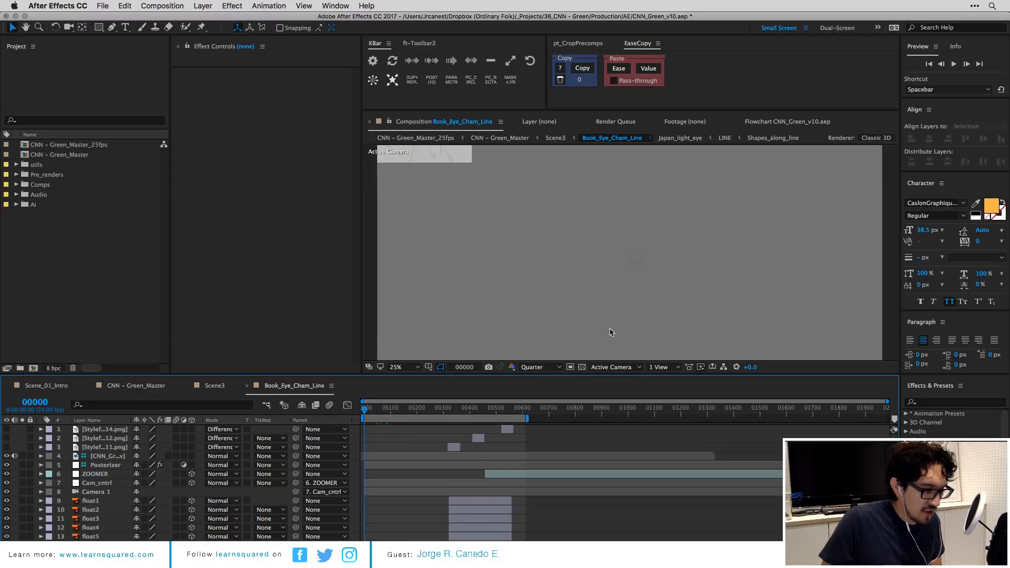
key(comma)
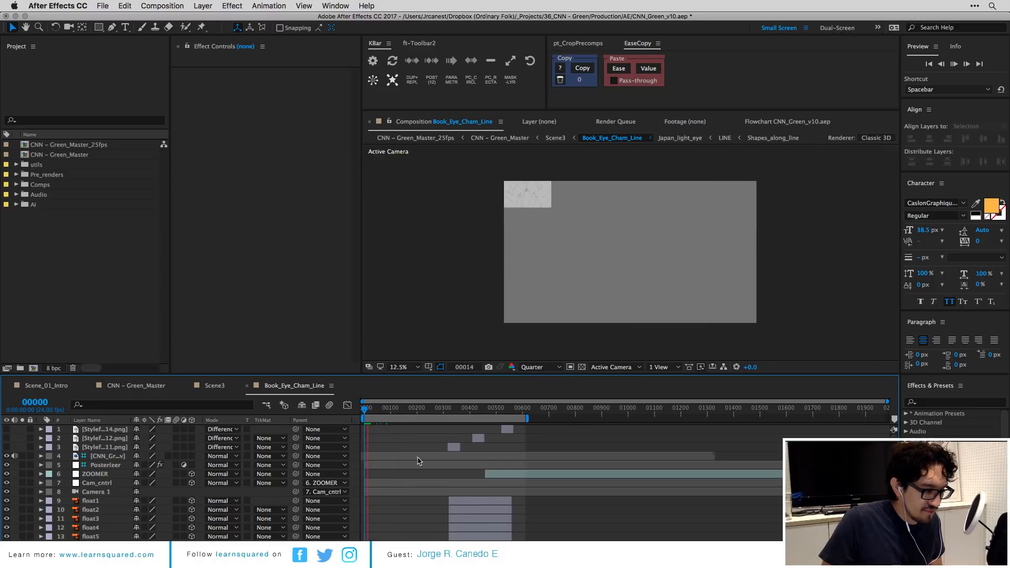
scroll(418, 462, down, 10)
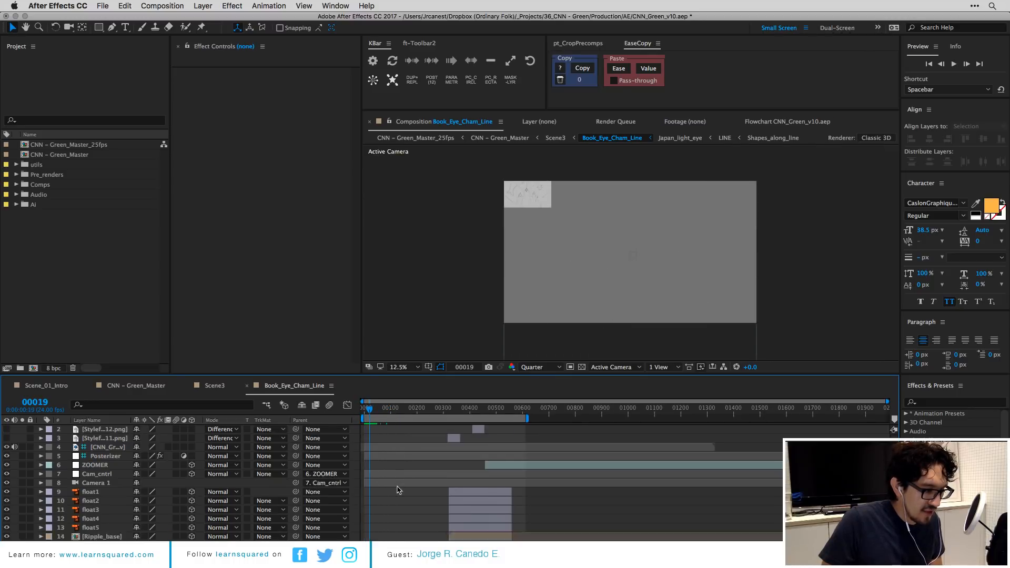
scroll(396, 484, up, 5)
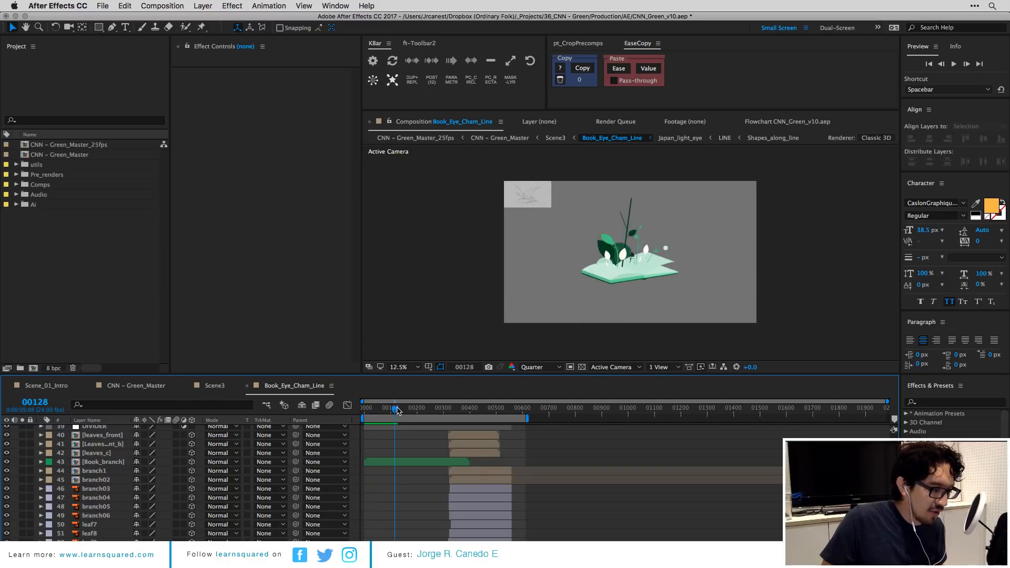
key(period)
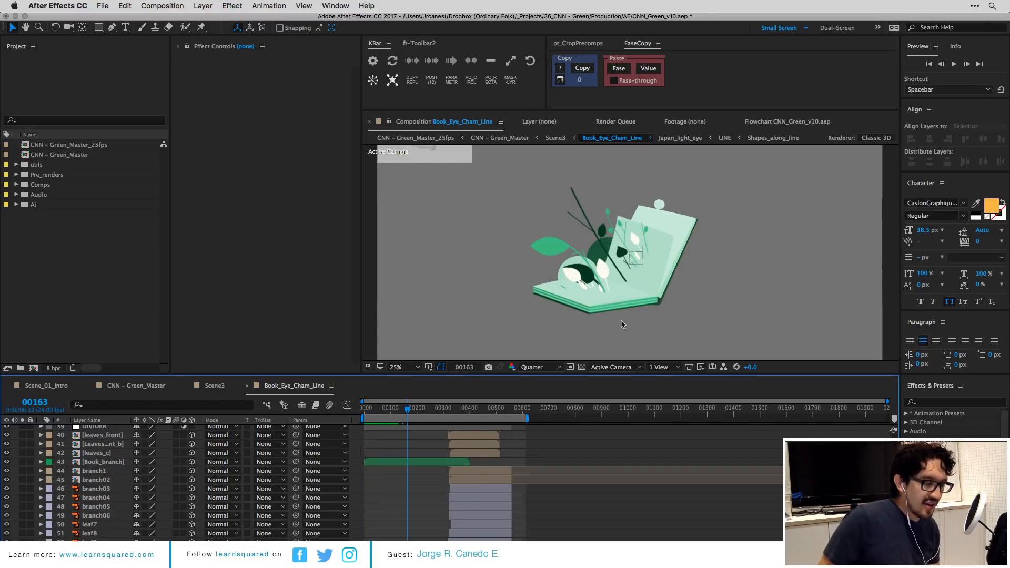
Select the Book_branch layer, scrub to the closing book at frame 183, and return to frame 102.
click(422, 461)
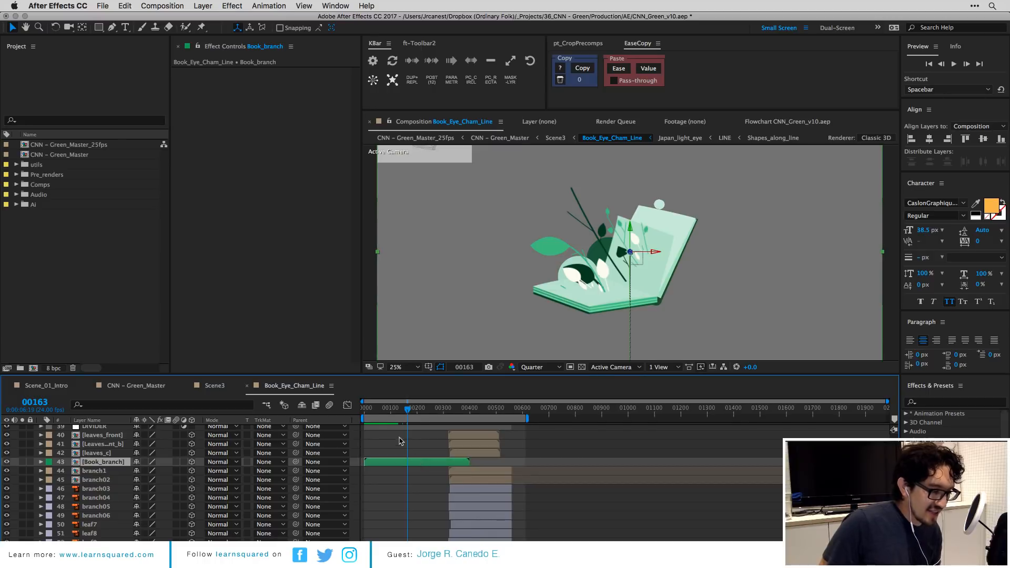
drag(388, 411, 413, 412)
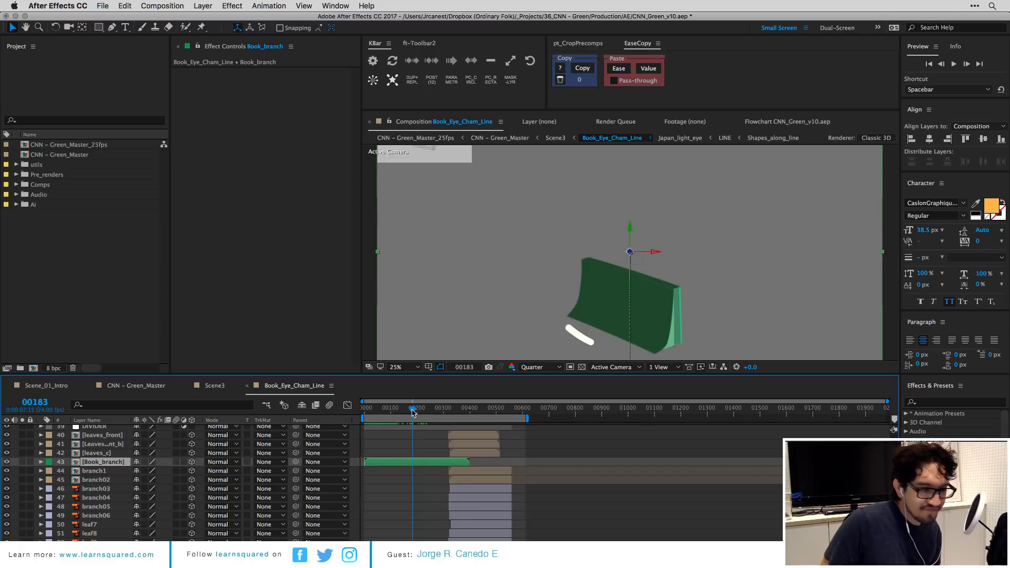
drag(413, 413, 390, 413)
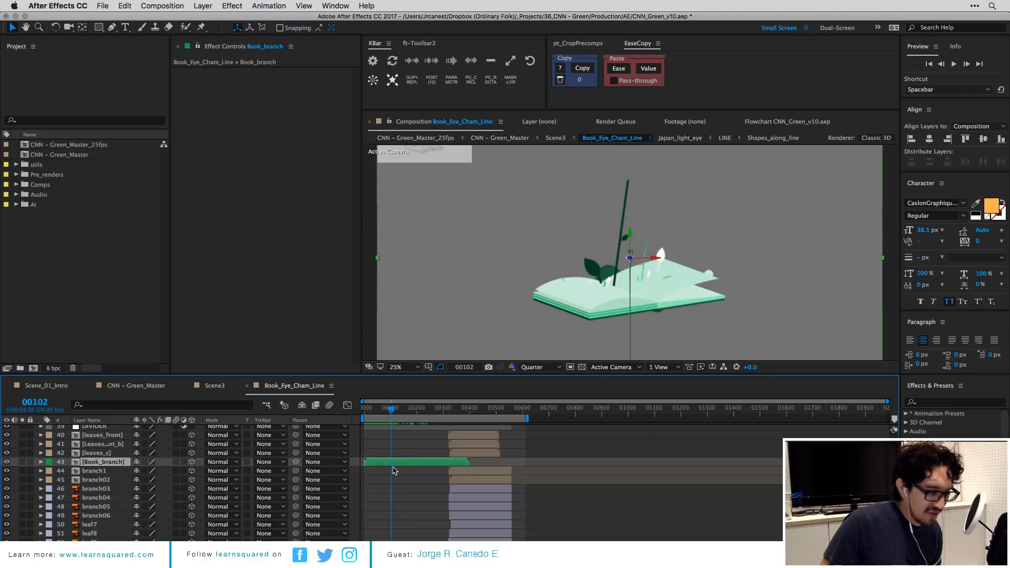
Open the Book_branch precomp and look through its layer stack for the page-turning layers.
double_click(390, 464)
scroll(499, 476, down, 10)
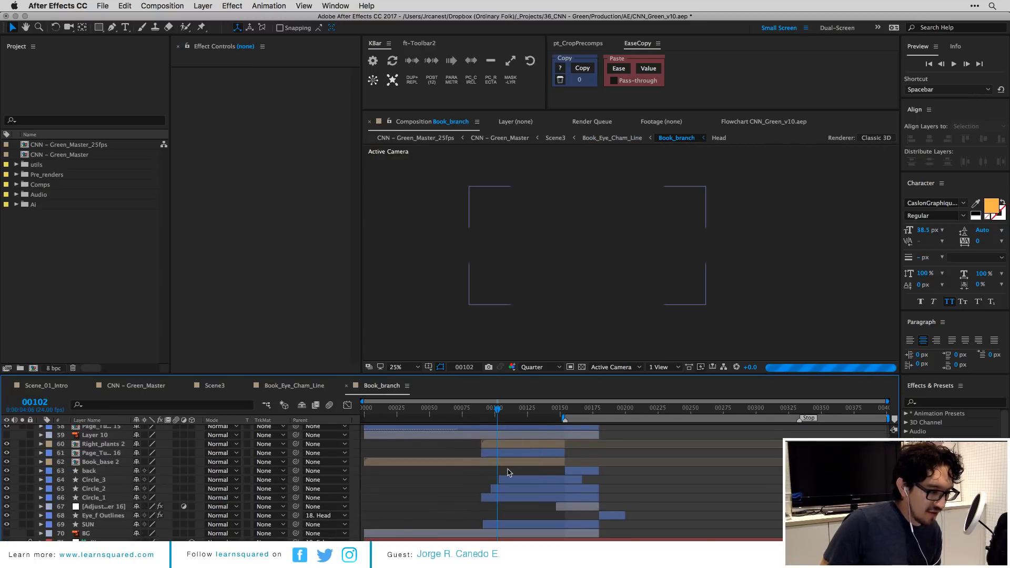
scroll(499, 475, up, 7)
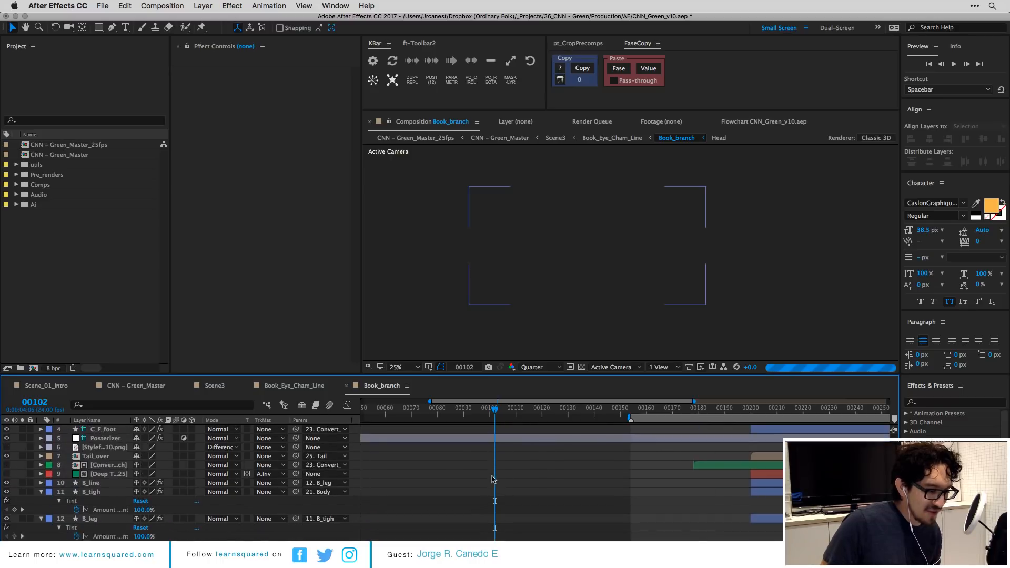
key(minus)
scroll(481, 475, up, 1)
scroll(481, 476, down, 3)
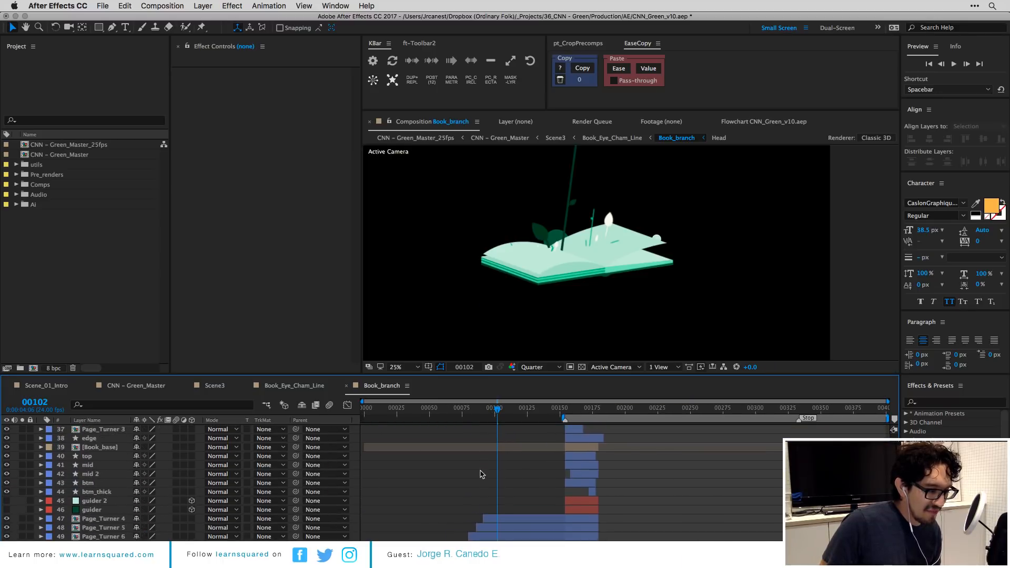
Open the precomp of the Page_Turner 5 layer and show its first frame at 25%.
click(482, 519)
double_click(493, 524)
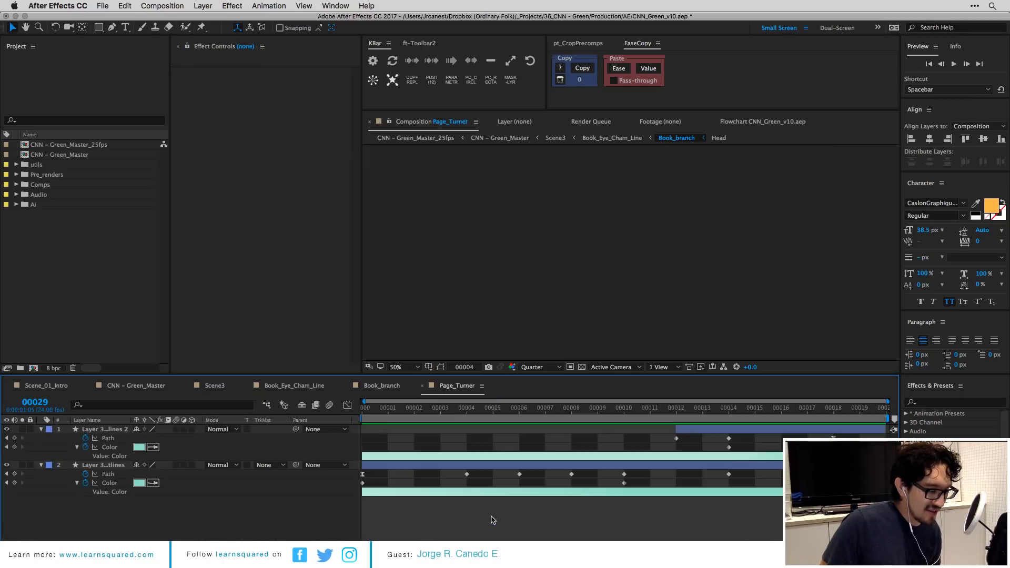
click(367, 418)
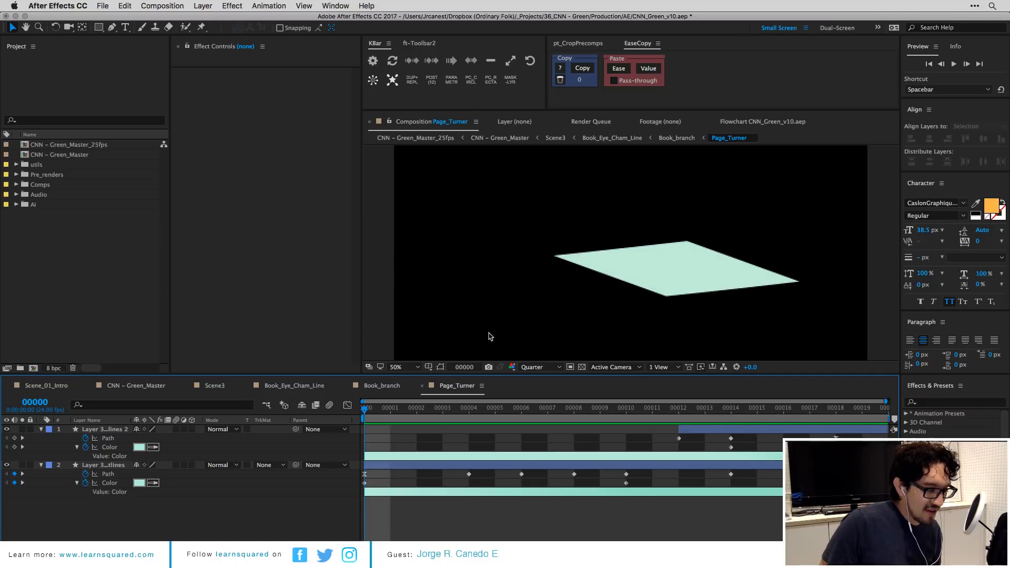
scroll(490, 337, down, 2)
drag(382, 416, 341, 436)
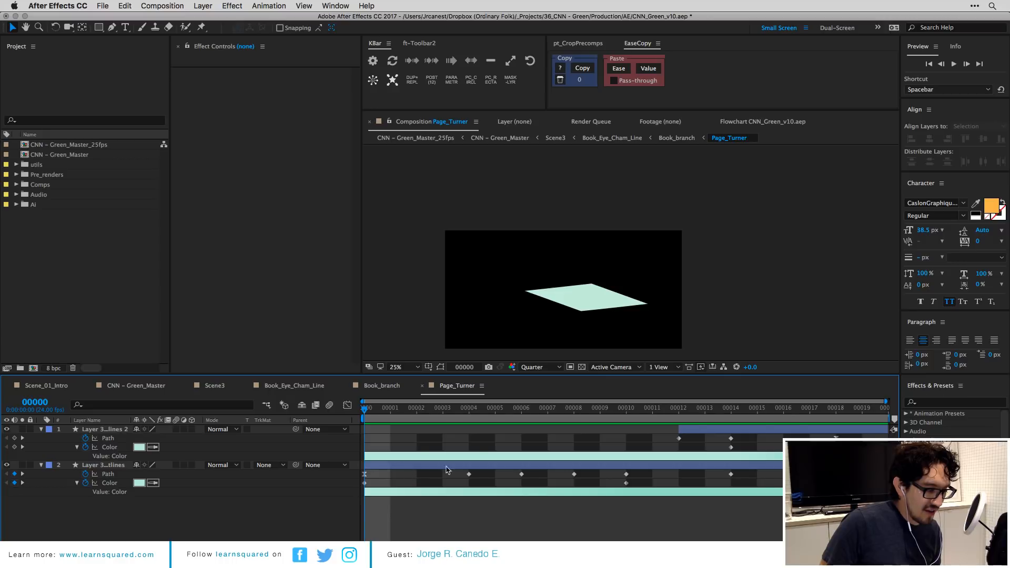
Reveal the modified properties of both page shape layers and preview the page turn from frame 0.
key(super+a)
key(u)
key(u)
key(u)
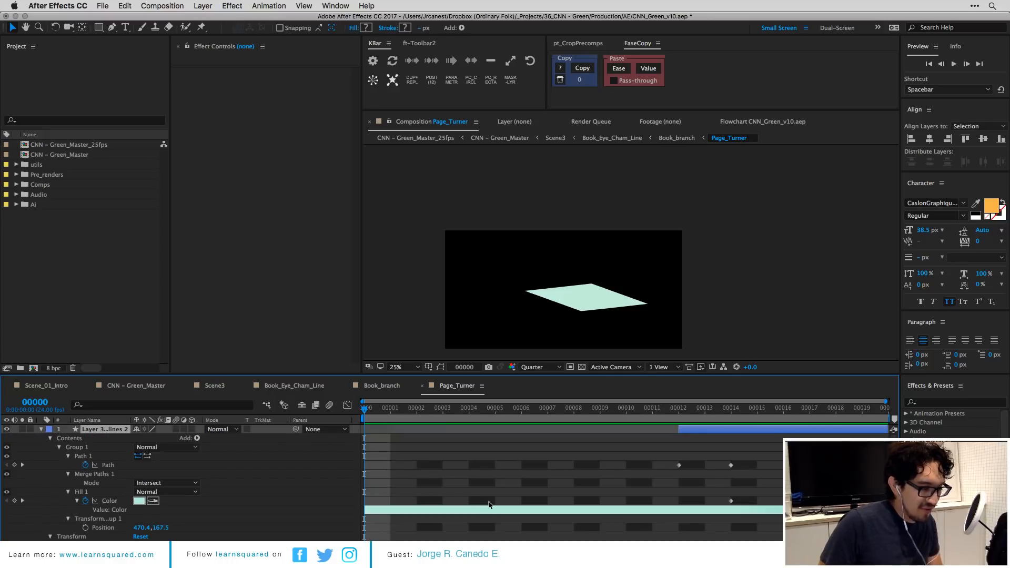
key(u)
key(u)
key(u)
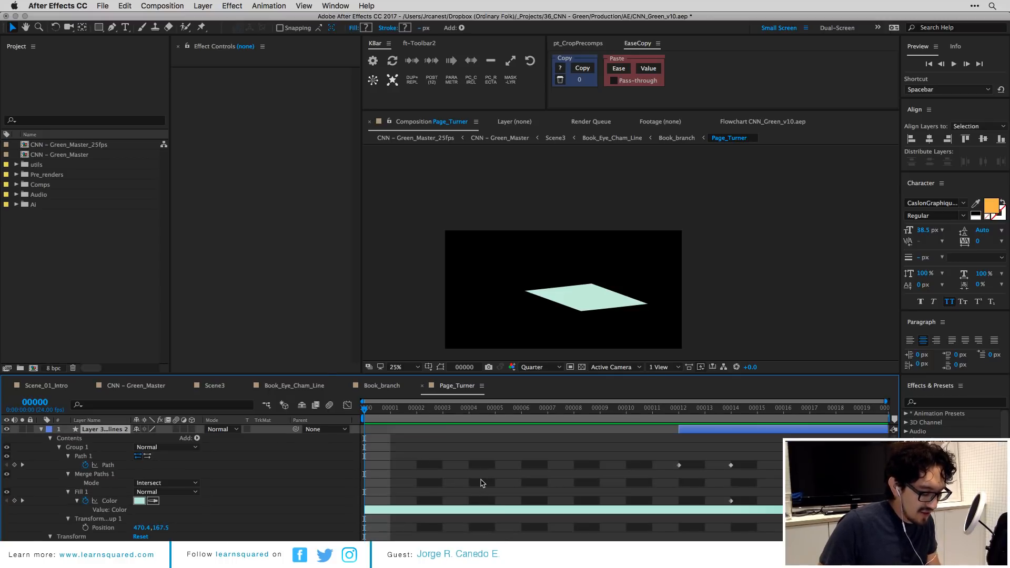
scroll(480, 482, down, 5)
click(446, 461)
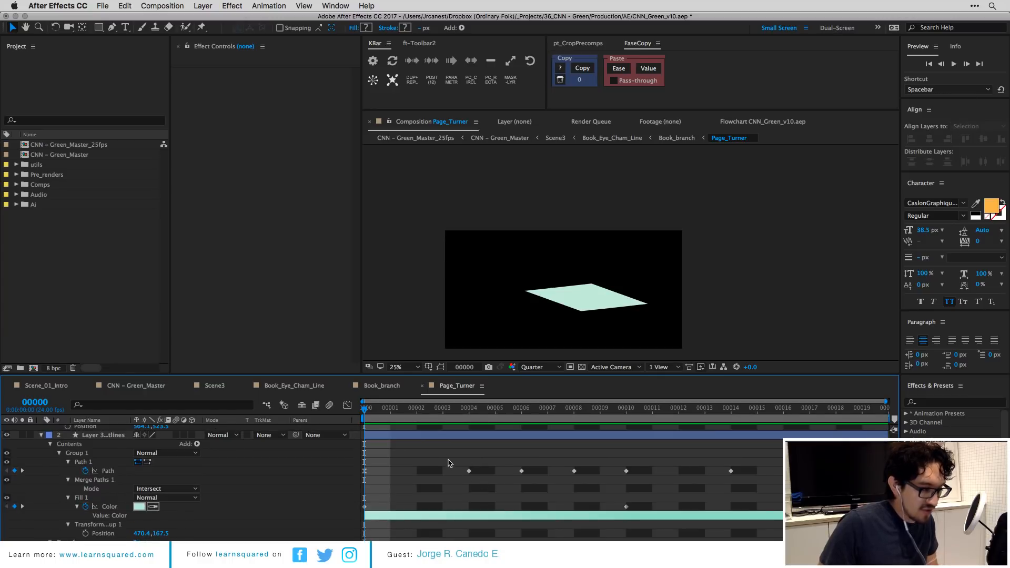
key(space)
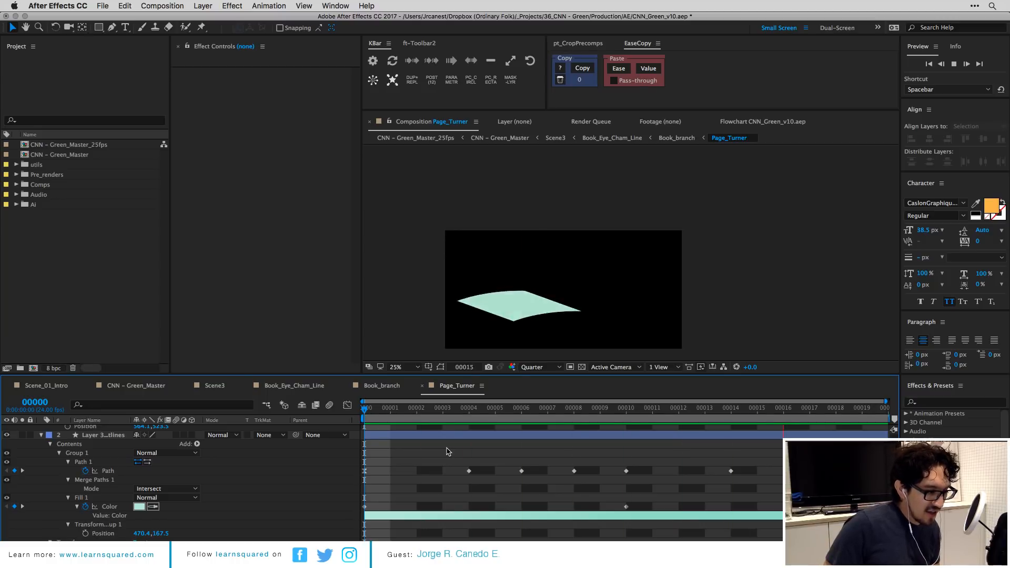
key(space)
Close the Page_Turner composition and preview Book_branch from frame 44.
key(super+w)
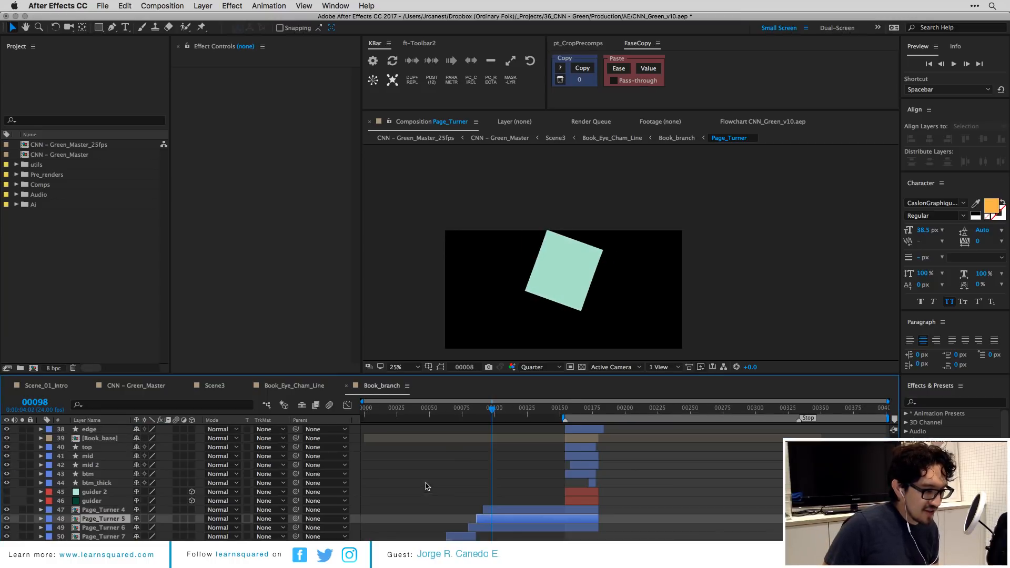
drag(472, 413, 420, 413)
key(space)
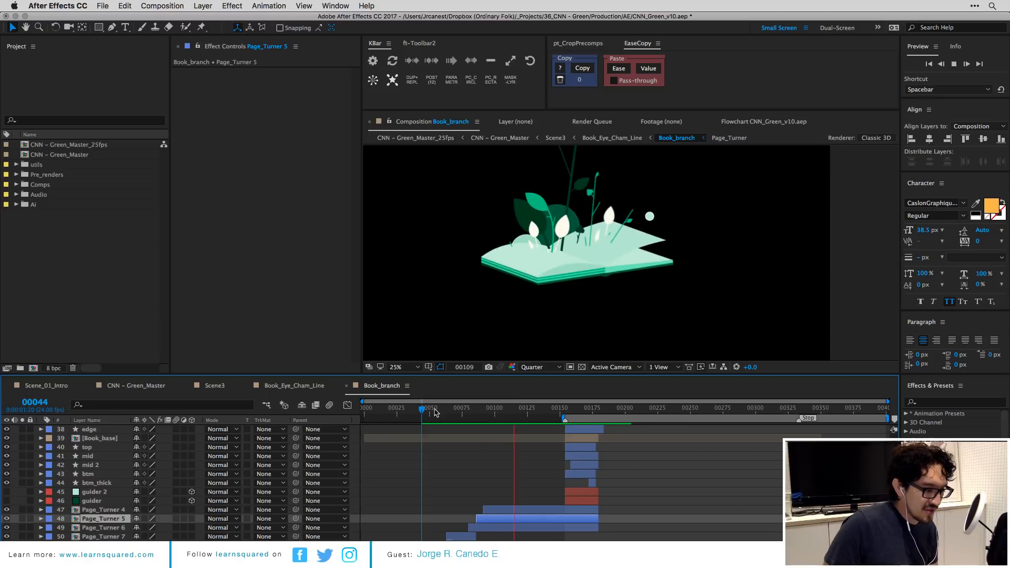
Preview the Book_branch animation from frame 31 and again from frame 70.
drag(420, 413, 405, 416)
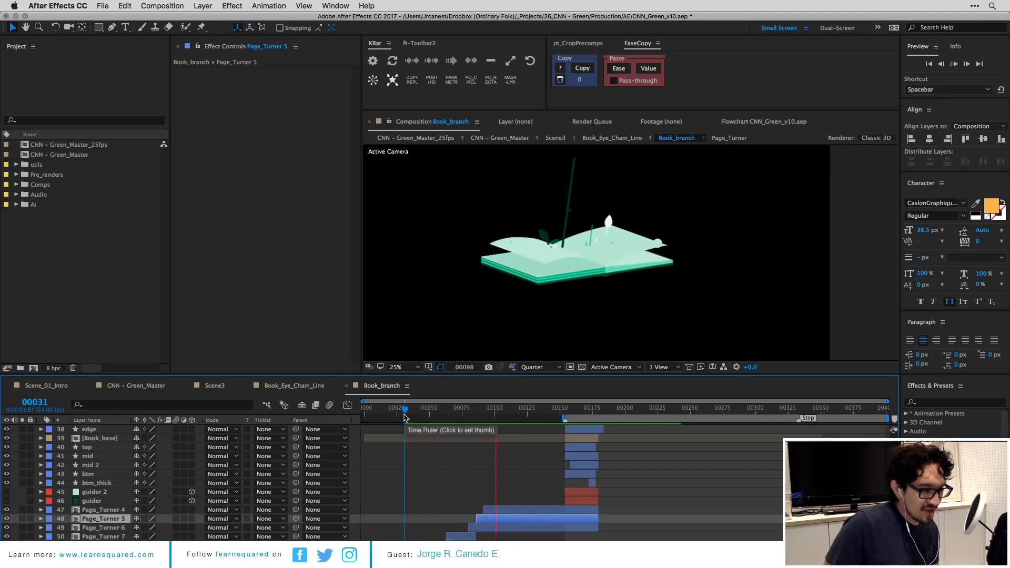
key(space)
click(457, 416)
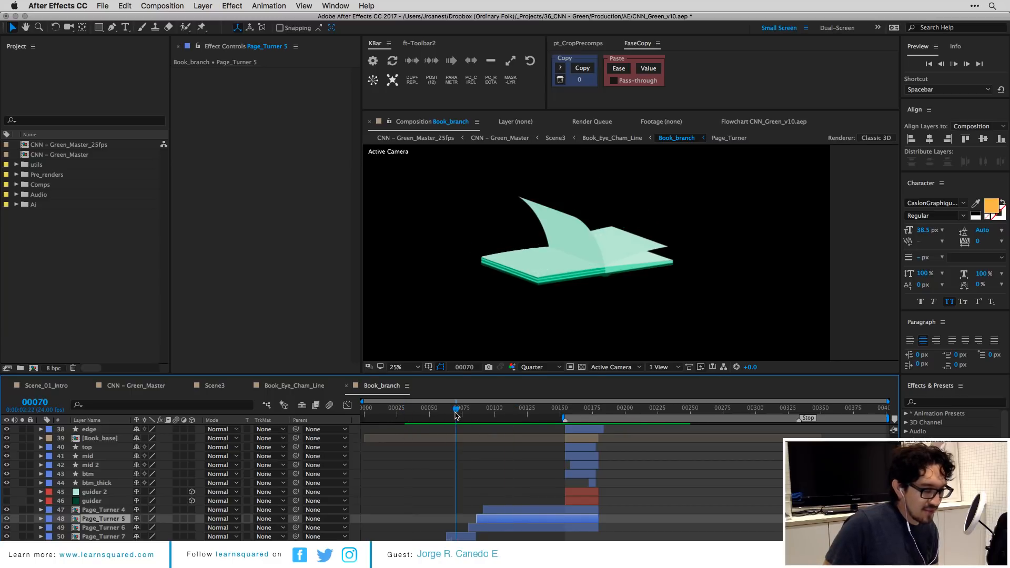
key(space)
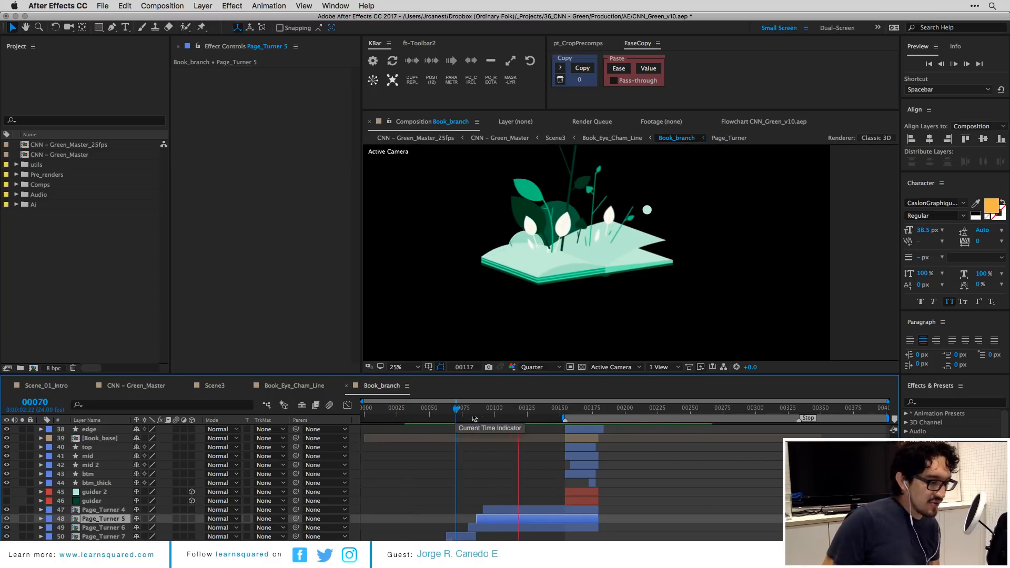
key(space)
Reveal the keyframes of all Book_branch layers and show frame 154, zoomed in on the book-closing section of the timeline.
scroll(551, 446, up, 1)
drag(534, 412, 575, 412)
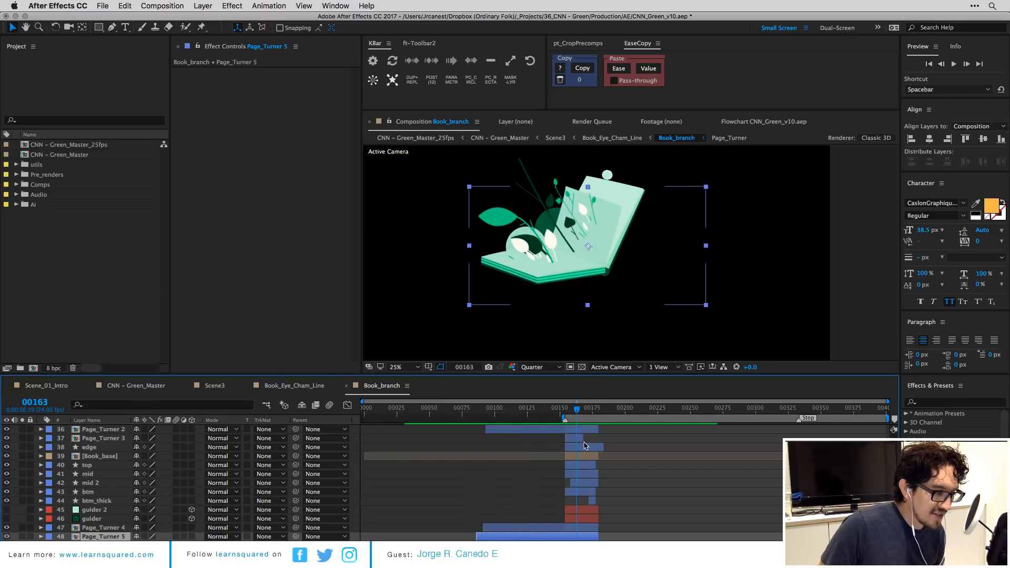
scroll(584, 436, up, 1)
key(super+a)
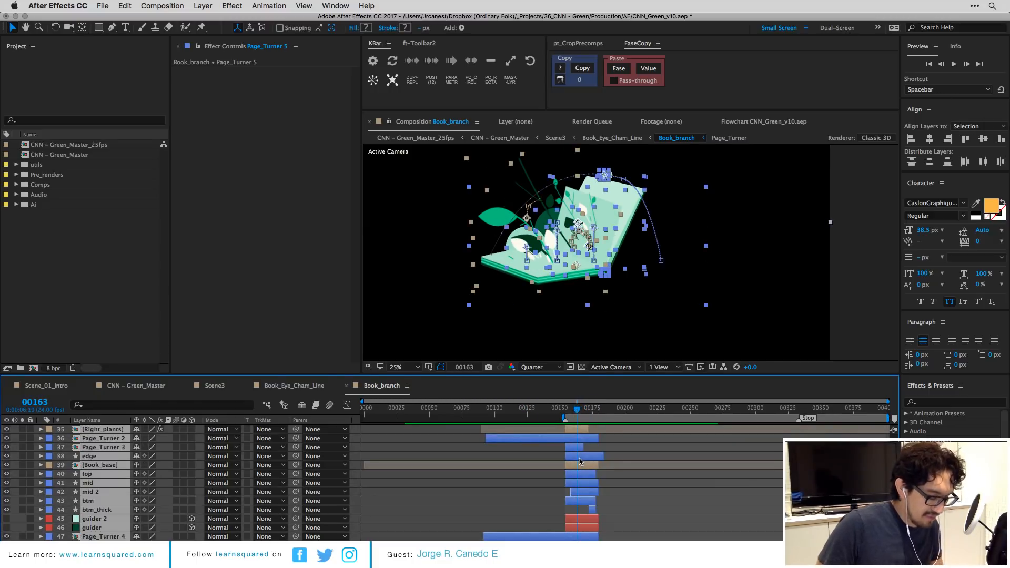
key(u)
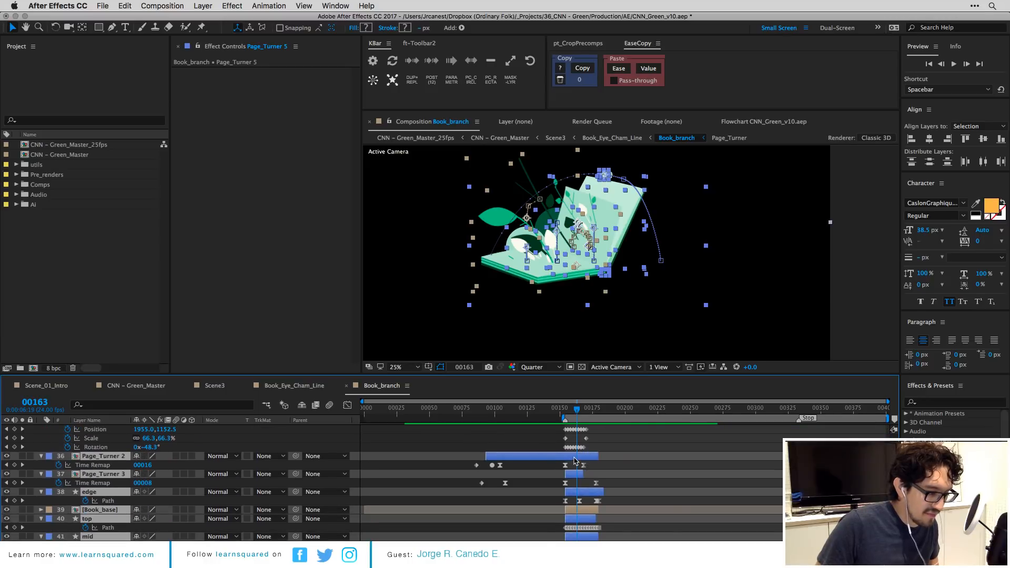
scroll(576, 461, up, 5)
scroll(589, 469, down, 2)
click(503, 414)
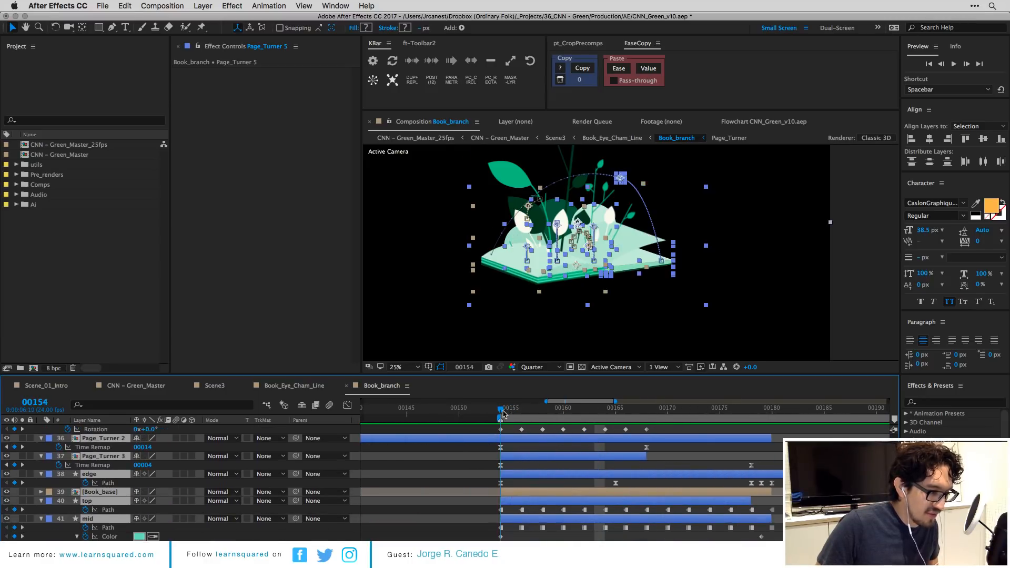
Solo the top and mid shape layers and preview their animation from frame 154.
click(447, 469)
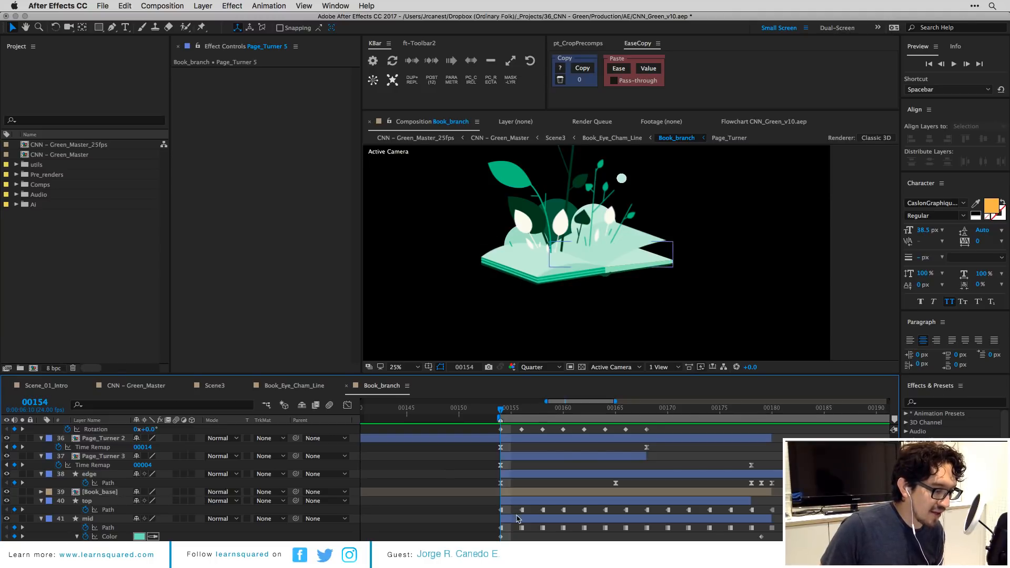
click(517, 519)
shift+click(515, 502)
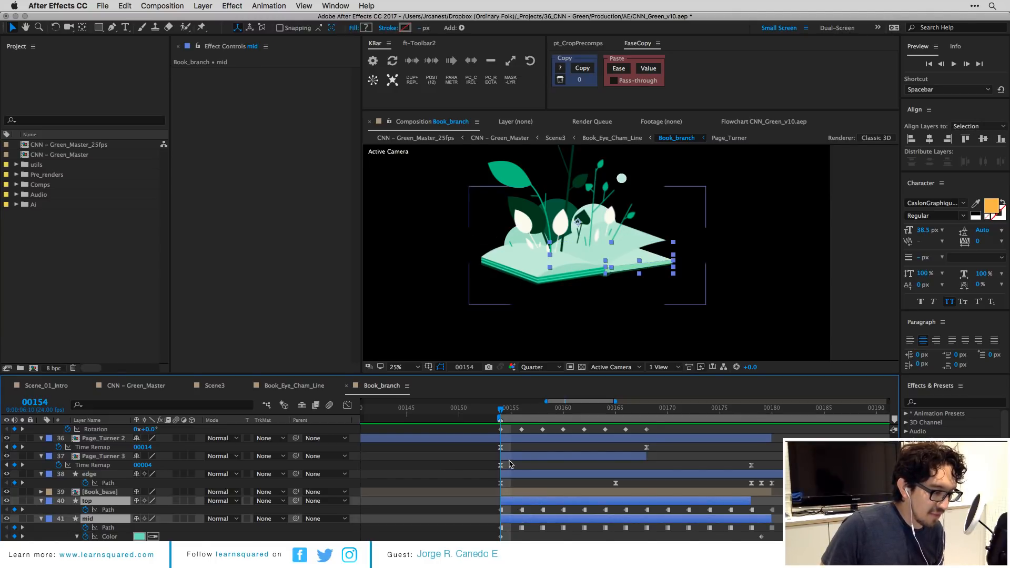
scroll(512, 504, up, 5)
scroll(511, 506, down, 5)
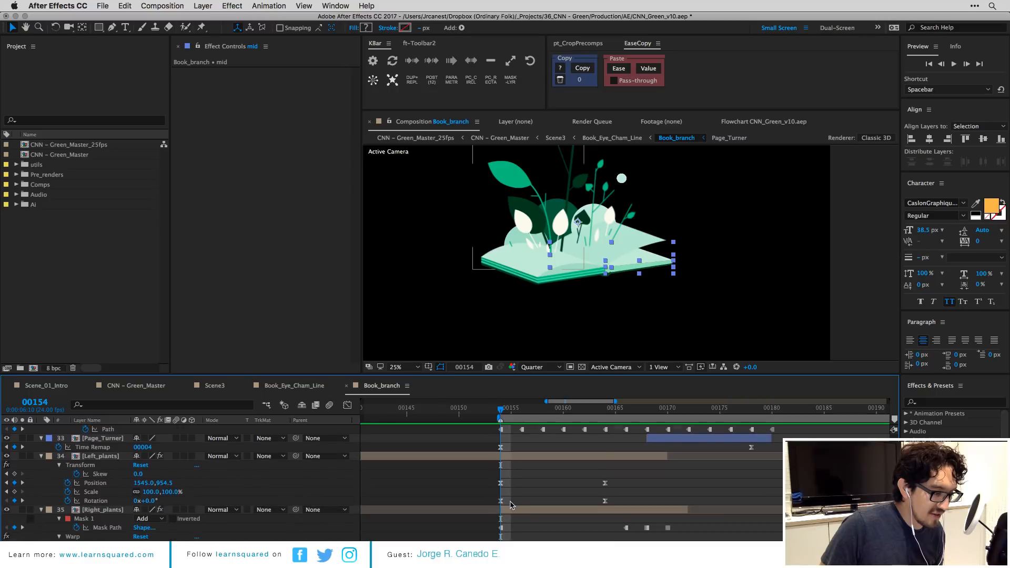
click(23, 482)
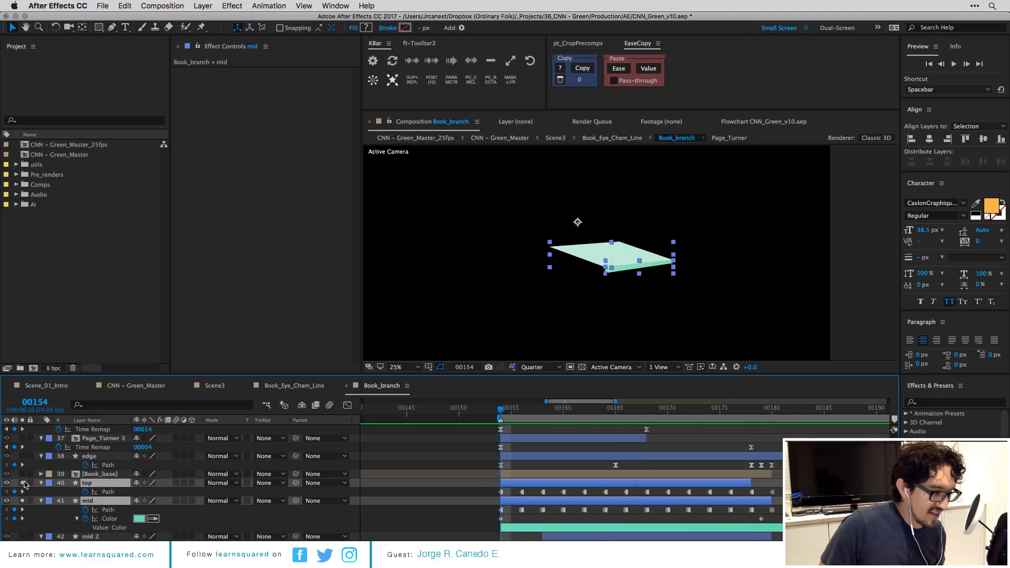
key(space)
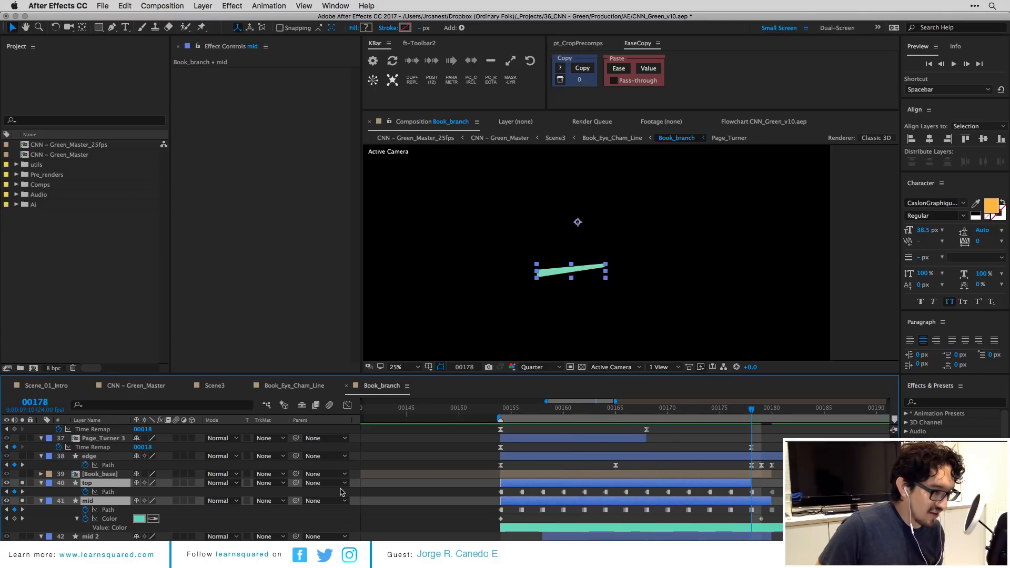
Step the soloed top and mid layers backwards frame by frame from frame 178 to frame 162.
key(Page_Up)
key(Page_Up)
key(Page_Up)
key(Page_Up)
key(Page_Up)
key(Page_Up)
key(Page_Up)
key(Page_Up)
key(Page_Up)
key(Page_Up)
key(Page_Up)
key(Page_Up)
key(Page_Up)
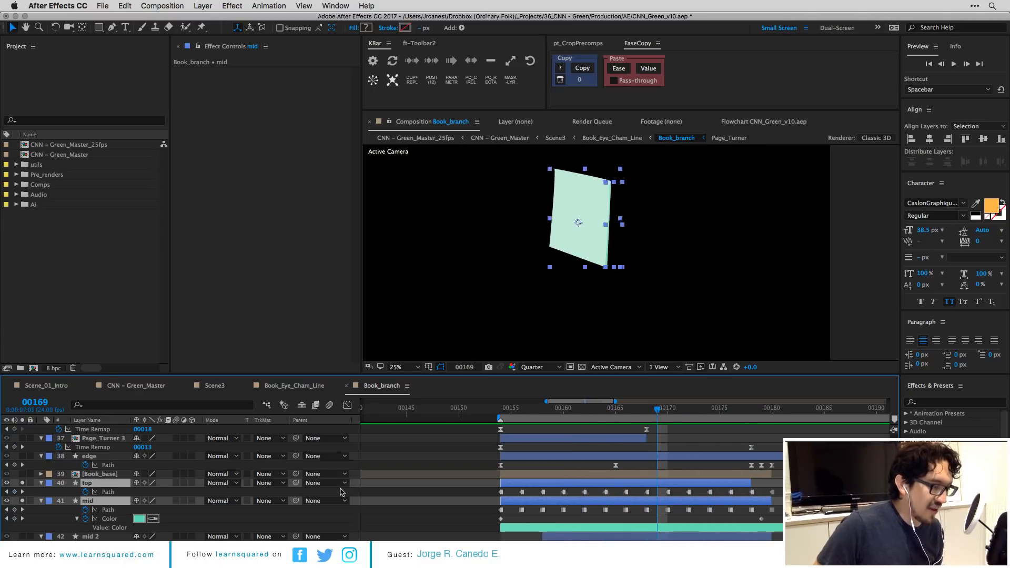
key(Page_Up)
key(Page_Up)
key(Page_Up)
key(Page_Up)
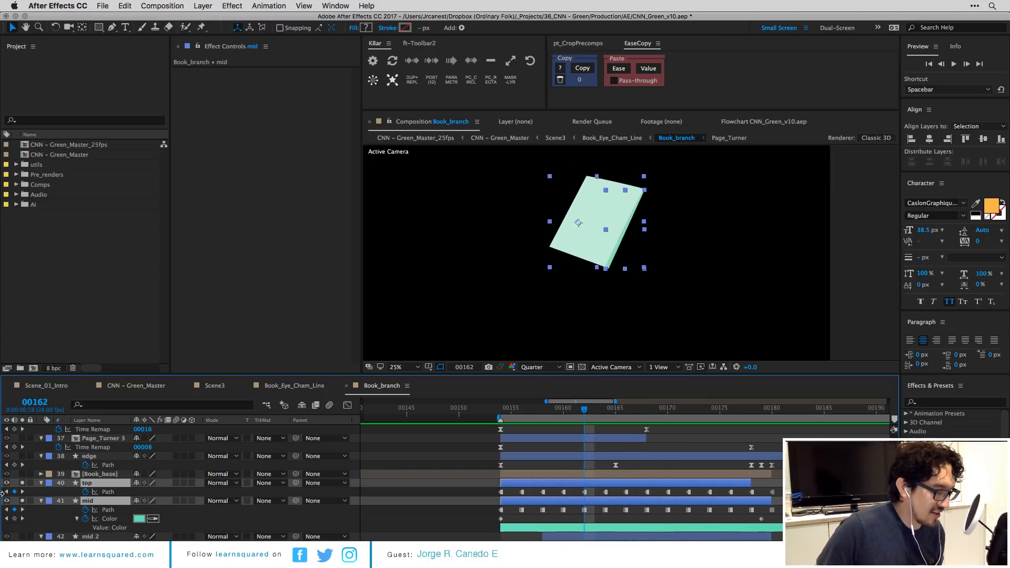
Turn off solo for the top and mid layers and look over the path keyframes of the neighbouring cover layers.
click(25, 483)
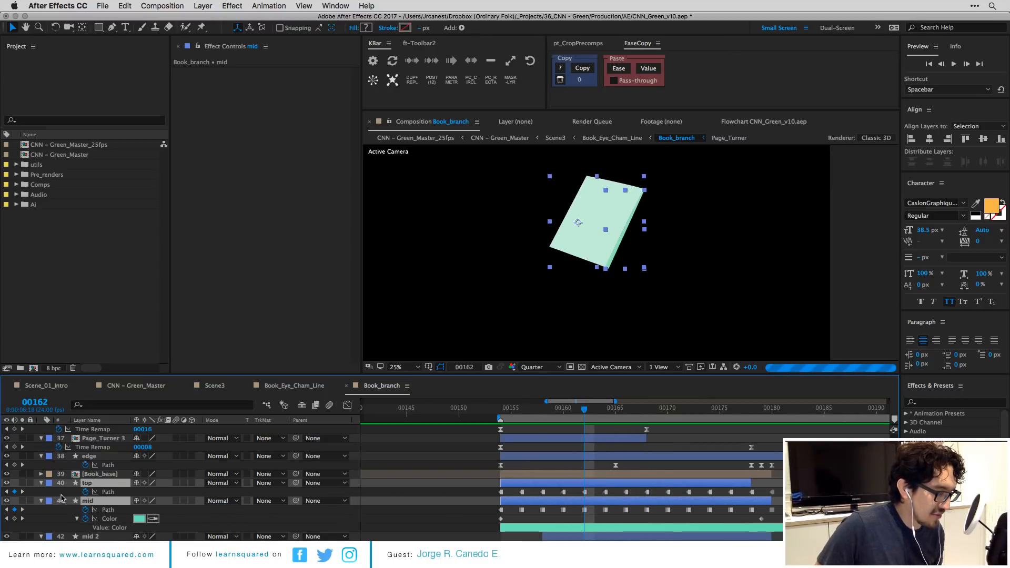
scroll(64, 489, up, 1)
scroll(63, 504, down, 4)
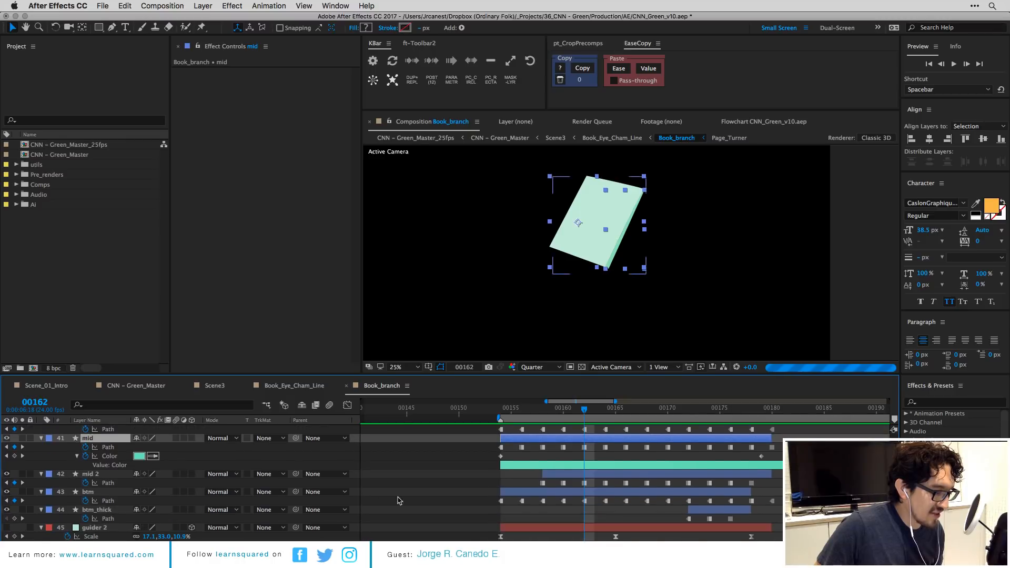
scroll(461, 468, up, 3)
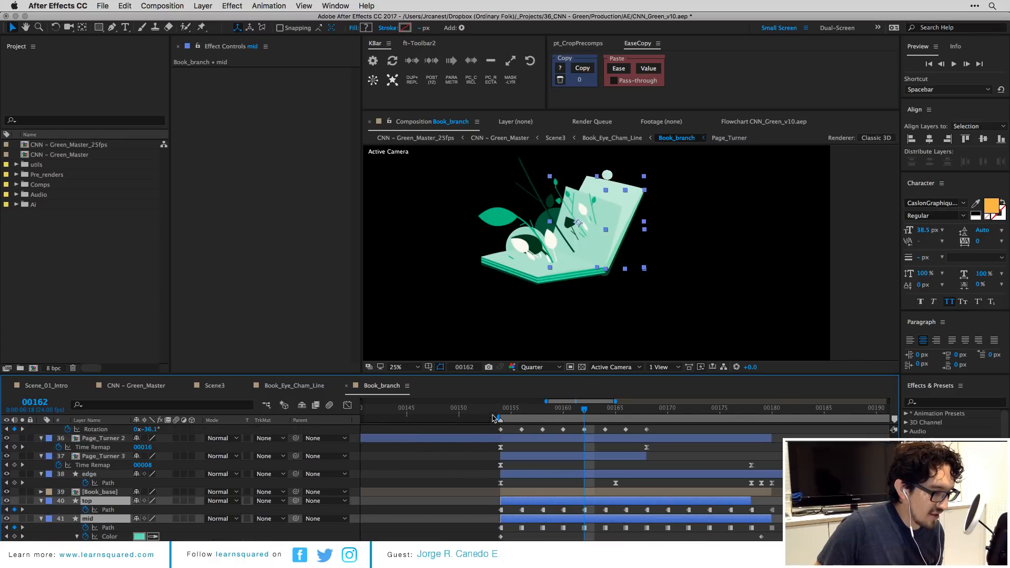
Step through the closing of the whole book frame by frame from frame 154 to frame 180.
click(503, 410)
key(Page_Down)
key(Page_Down)
key(Page_Down)
key(Page_Down)
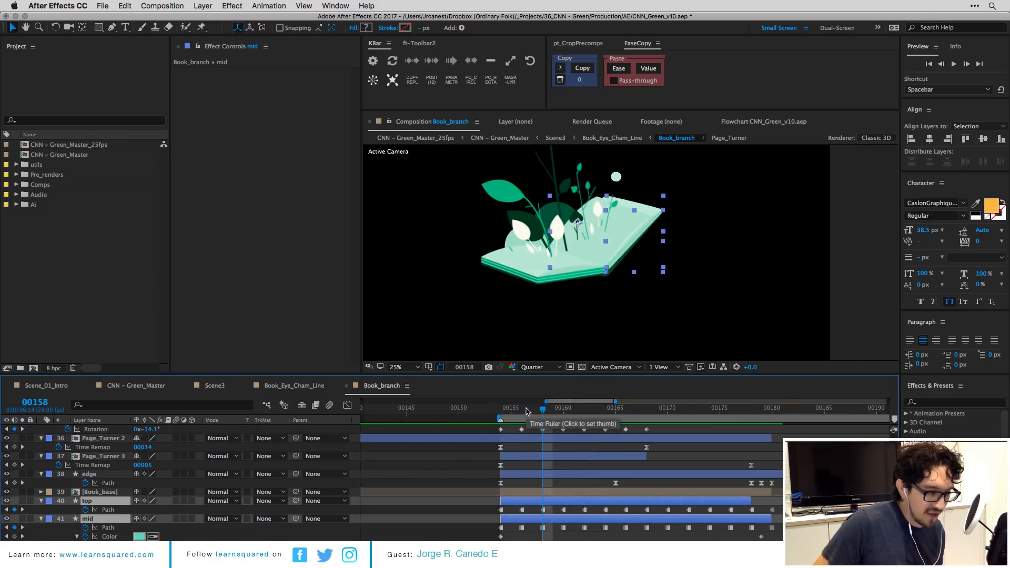
key(Page_Down)
key(Page_Down)
key(Page_Down)
key(Page_Down)
key(Page_Down)
key(Page_Down)
key(Page_Down)
key(Page_Down)
key(Page_Down)
key(Page_Down)
key(Page_Down)
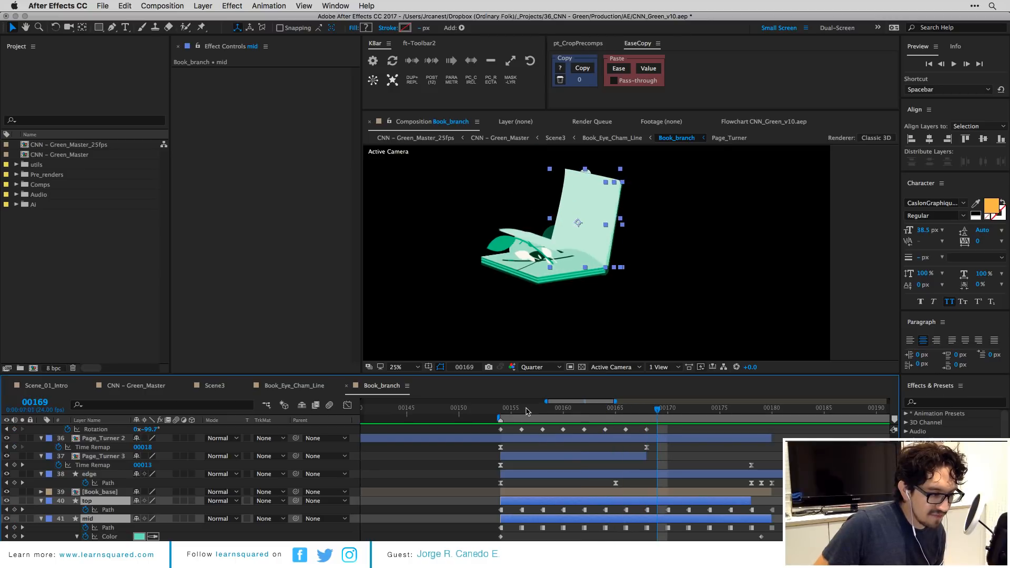
key(Page_Down)
key(Page_Down)
key(Page_Down)
key(Page_Down)
key(Page_Down)
key(Page_Down)
key(Page_Down)
key(Page_Down)
key(Page_Down)
key(Page_Down)
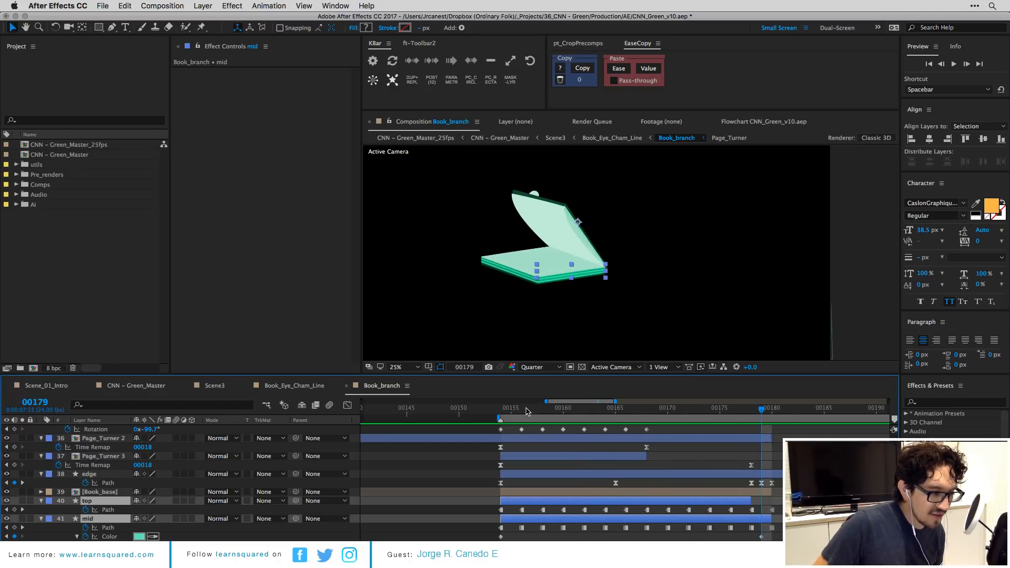
key(Page_Down)
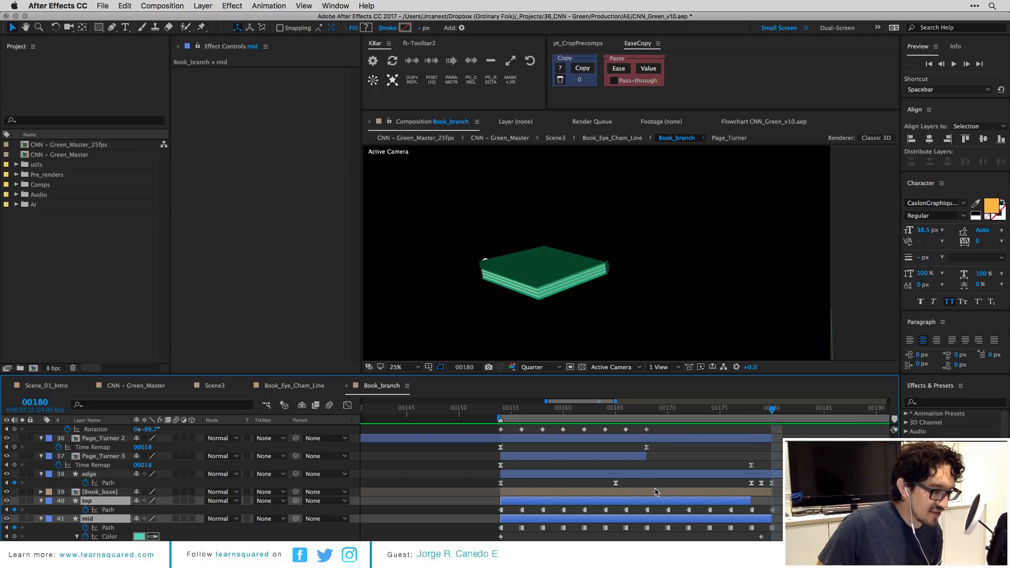
Select the Book_base layer and look through the keyframed properties across the rest of the layer stack.
click(655, 492)
scroll(688, 495, down, 10)
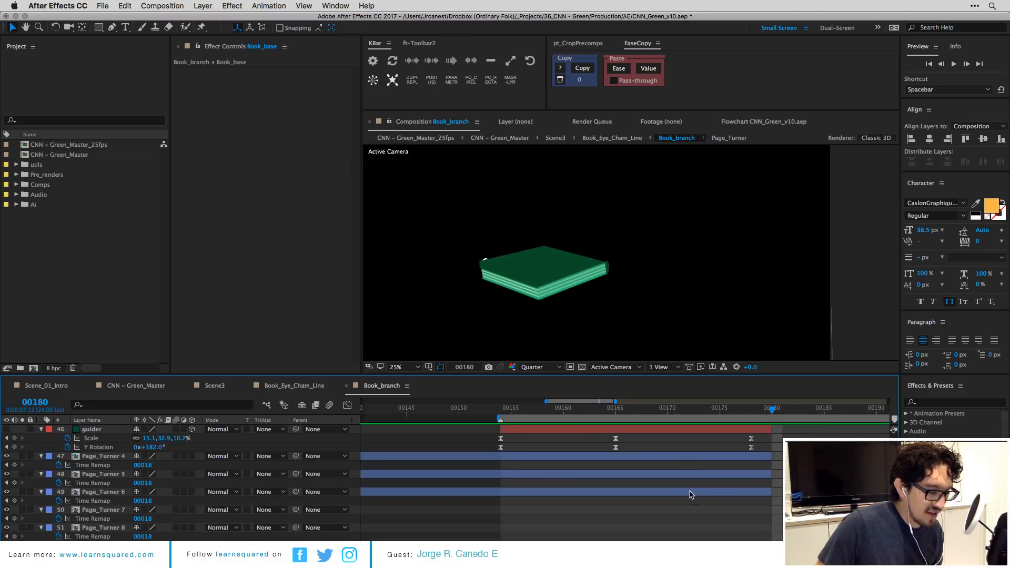
scroll(713, 493, down, 5)
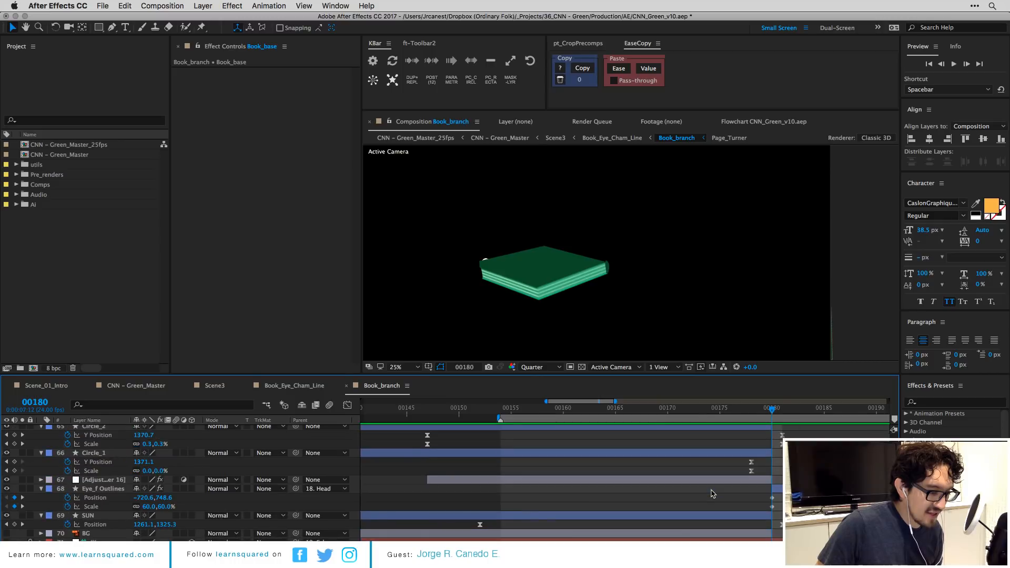
scroll(735, 492, up, 15)
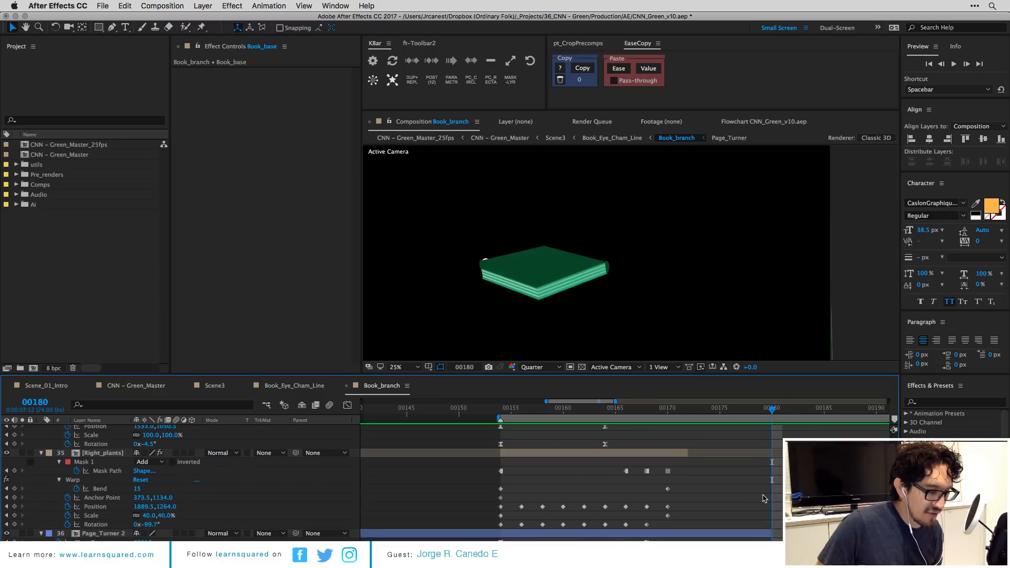
Collapse the revealed properties of all Book_branch layers and clear the selection.
key(super+a)
key(u)
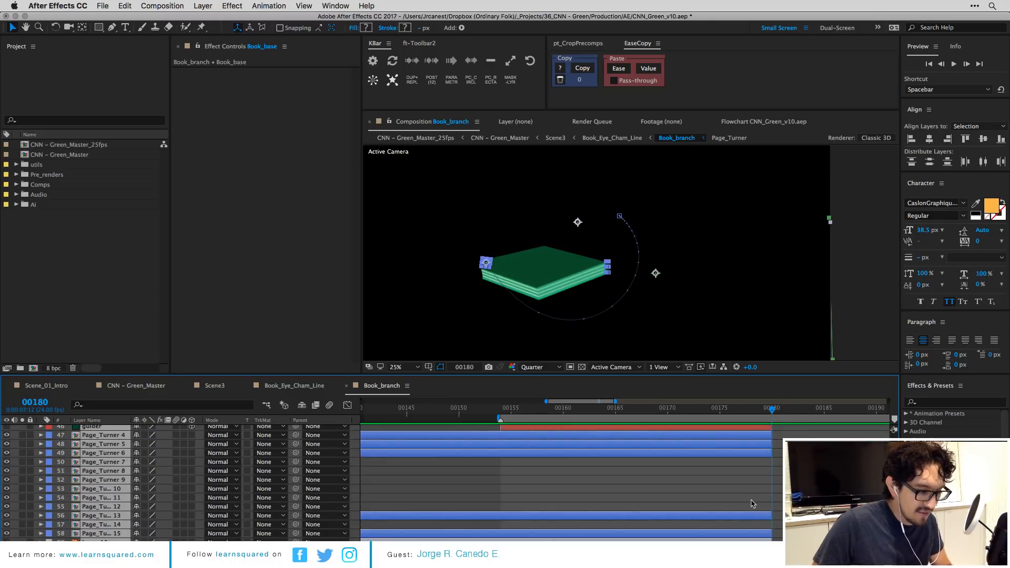
scroll(754, 502, up, 10)
click(731, 503)
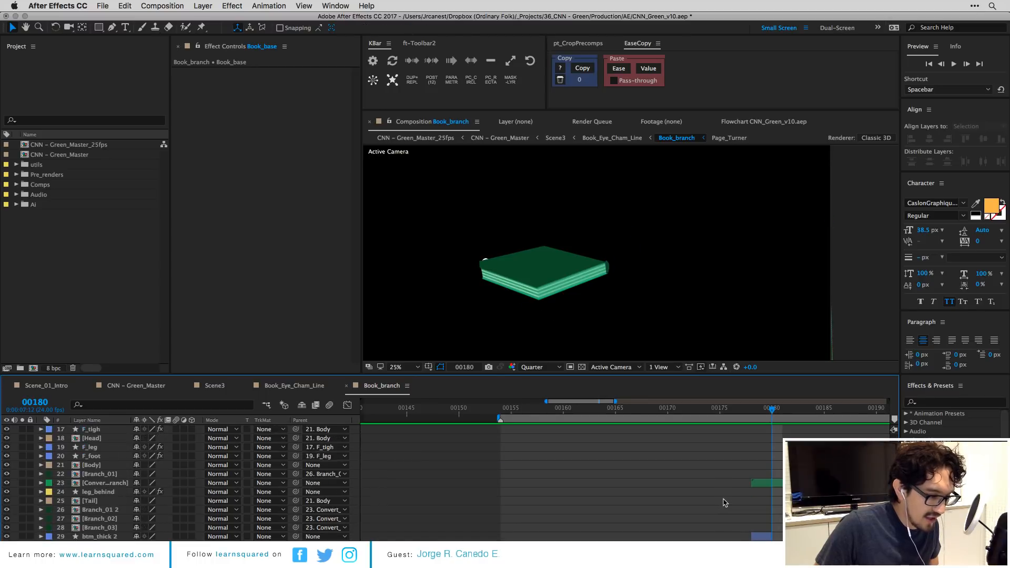
Examine the layers around frame 180 for the closed book, checking Convert_toBranch, edge, the guider layers, Book_base 2 and Eye_f Outlines.
scroll(726, 503, down, 6)
click(781, 456)
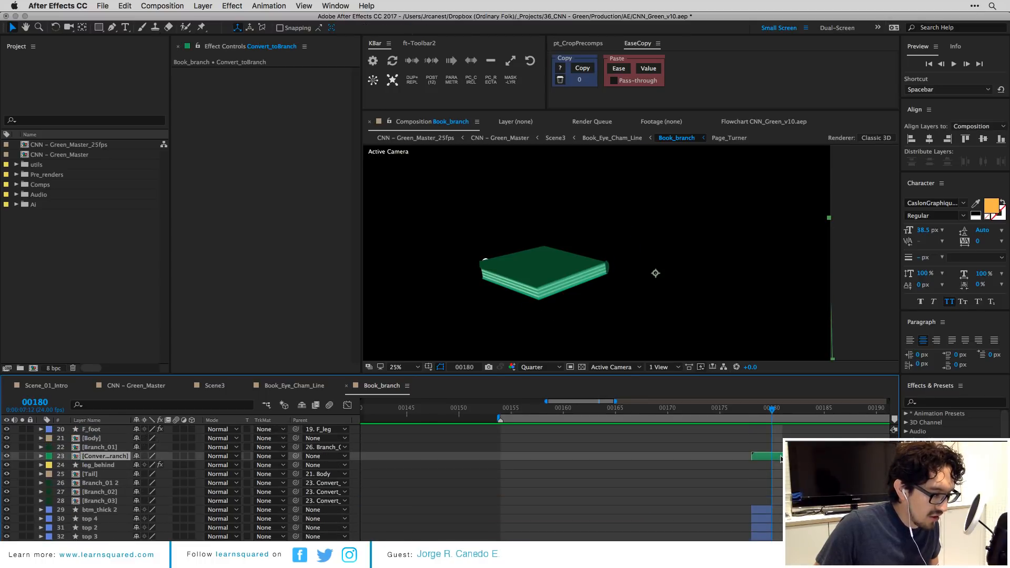
scroll(776, 506, down, 2)
click(776, 535)
scroll(213, 526, down, 4)
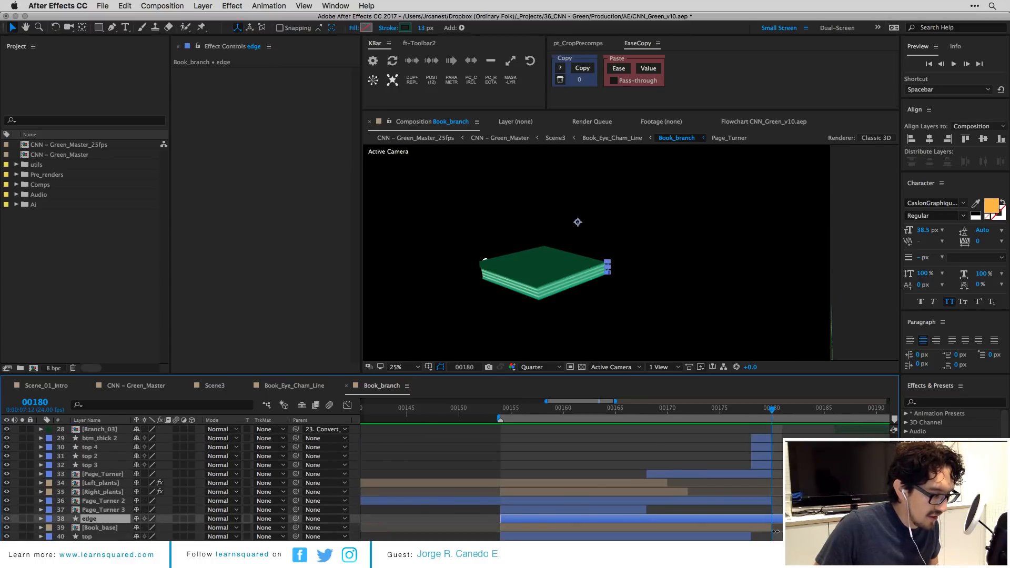
click(116, 510)
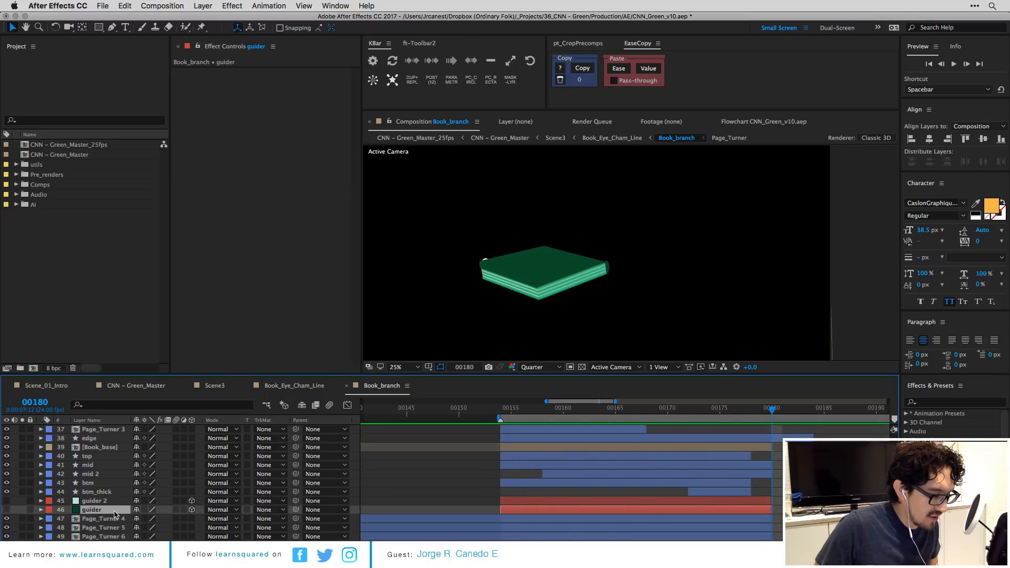
scroll(113, 513, down, 1)
shift+click(97, 484)
scroll(111, 495, down, 6)
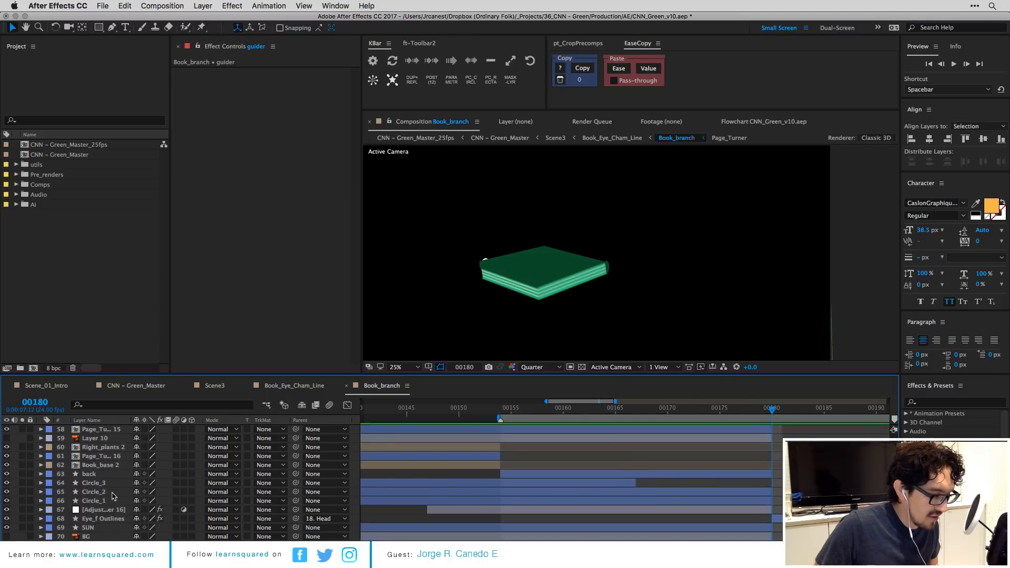
click(104, 465)
click(112, 520)
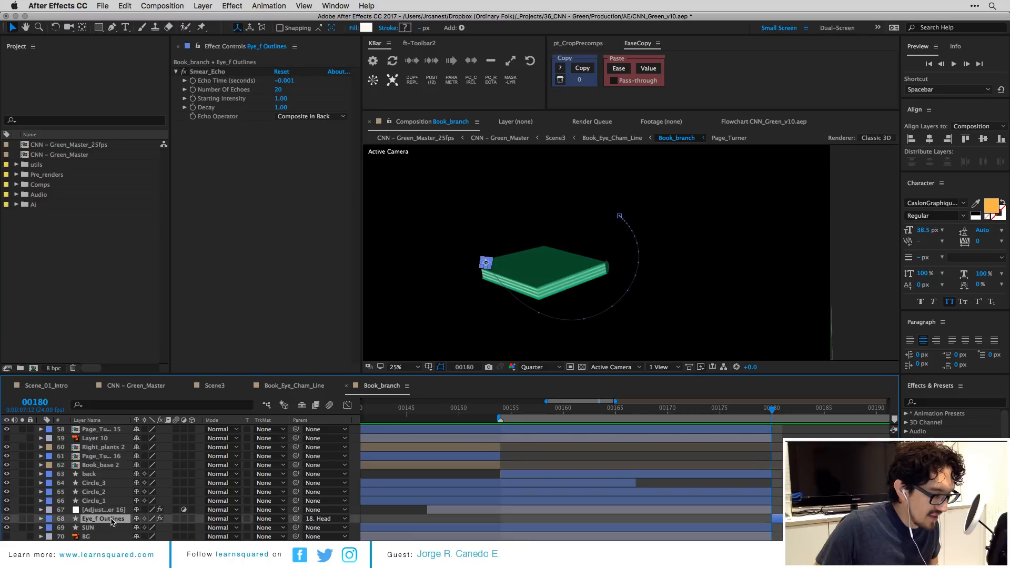
scroll(562, 486, down, 1)
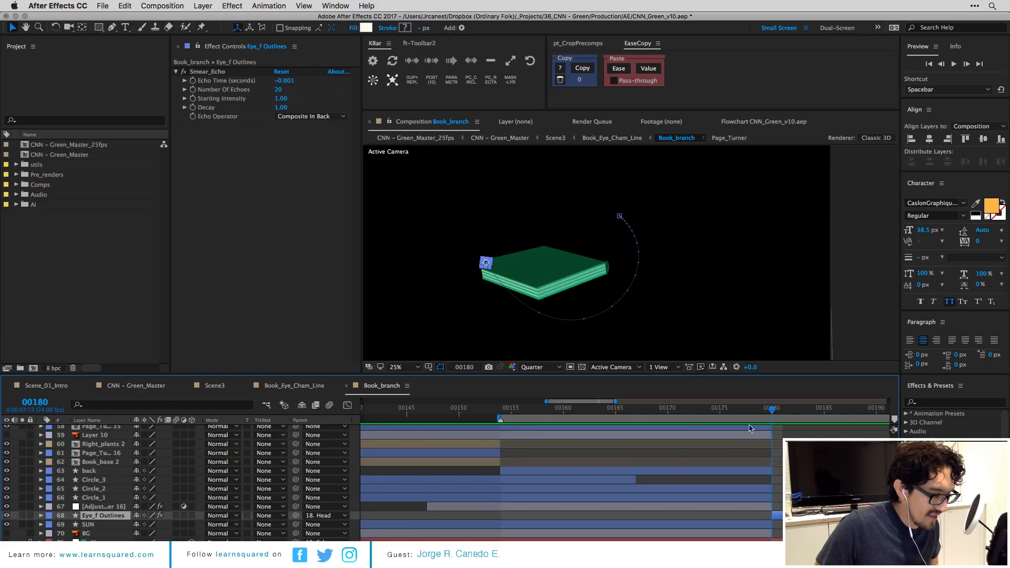
Show frame 182 of the book's transformation and select the Convert_toBranch precomp layer.
drag(770, 412, 792, 412)
scroll(563, 484, up, 10)
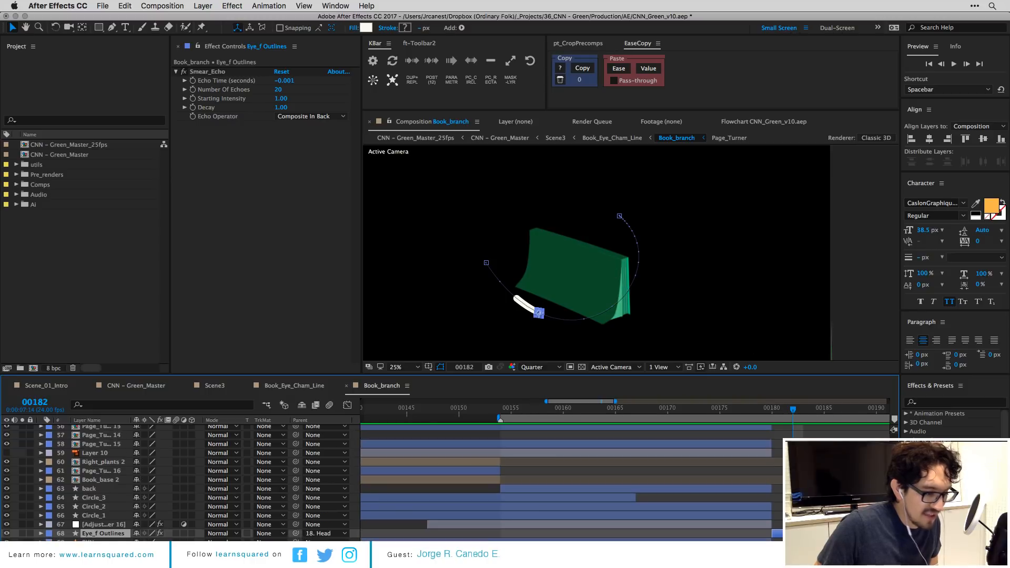
scroll(563, 484, up, 5)
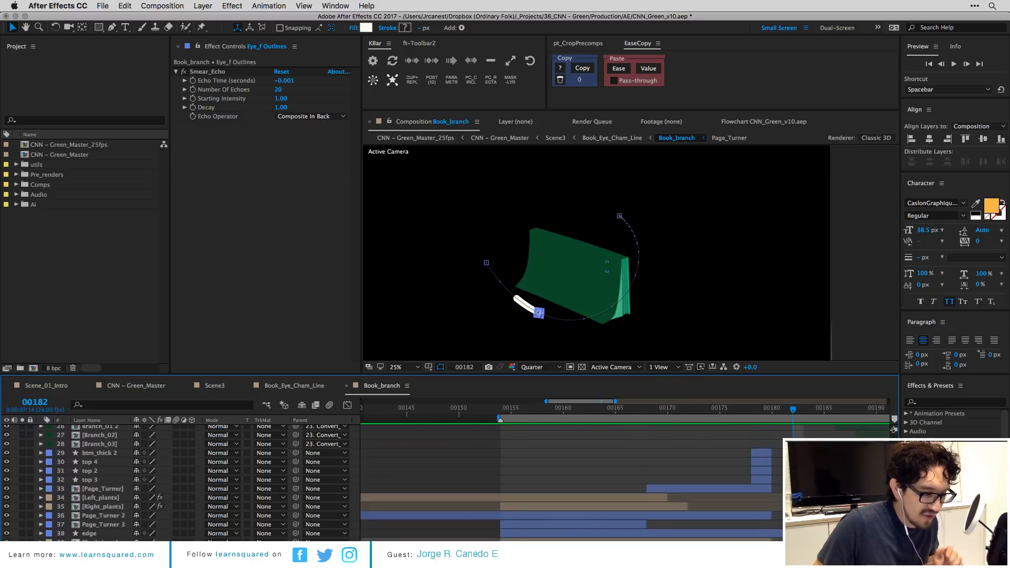
click(555, 452)
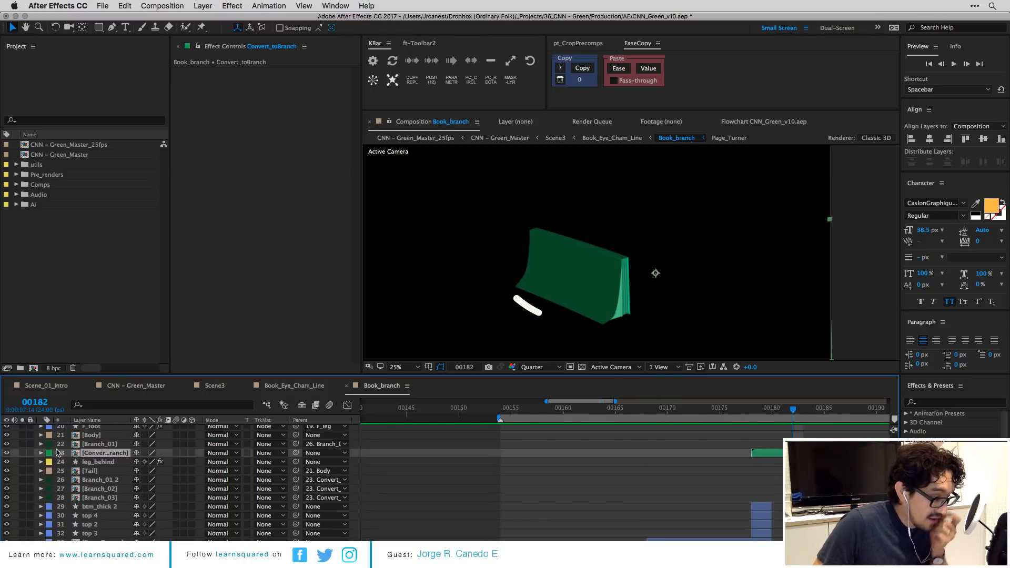
Open the Convert_toBranch precomp, select its Cube_ref layer and scrub back to frame 179.
scroll(758, 489, up, 2)
double_click(763, 489)
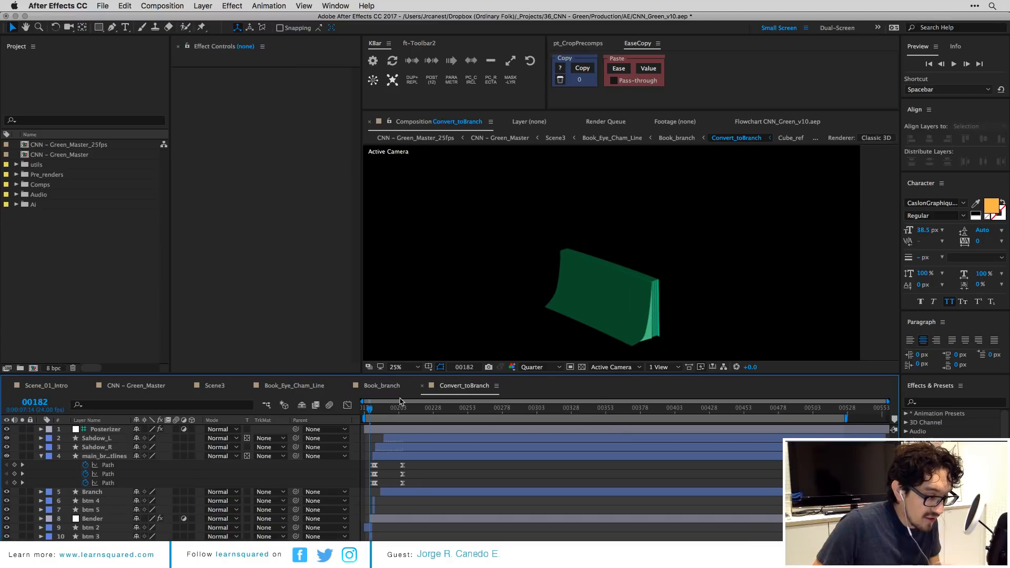
scroll(371, 441, up, 3)
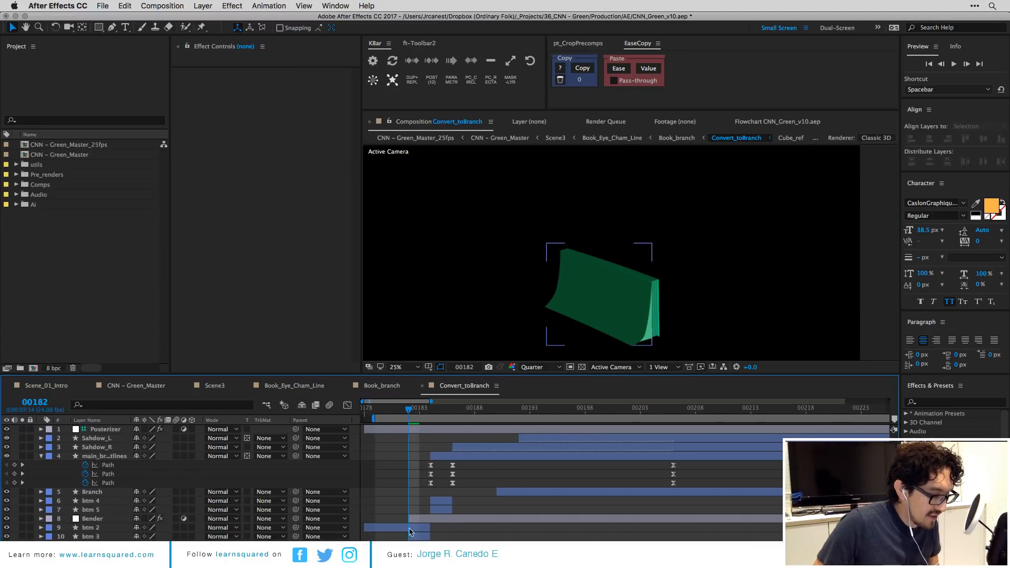
click(579, 268)
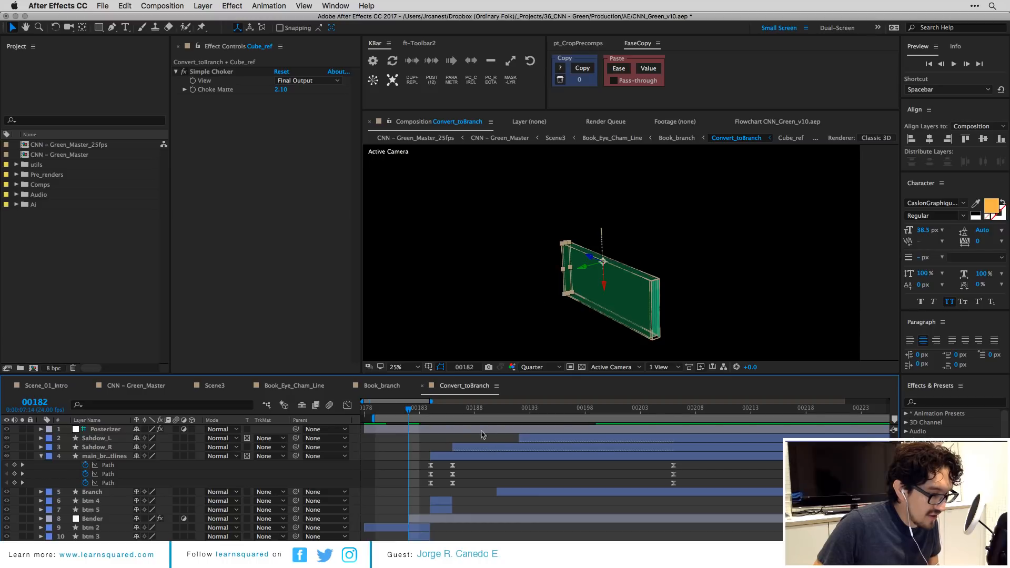
drag(401, 417, 375, 414)
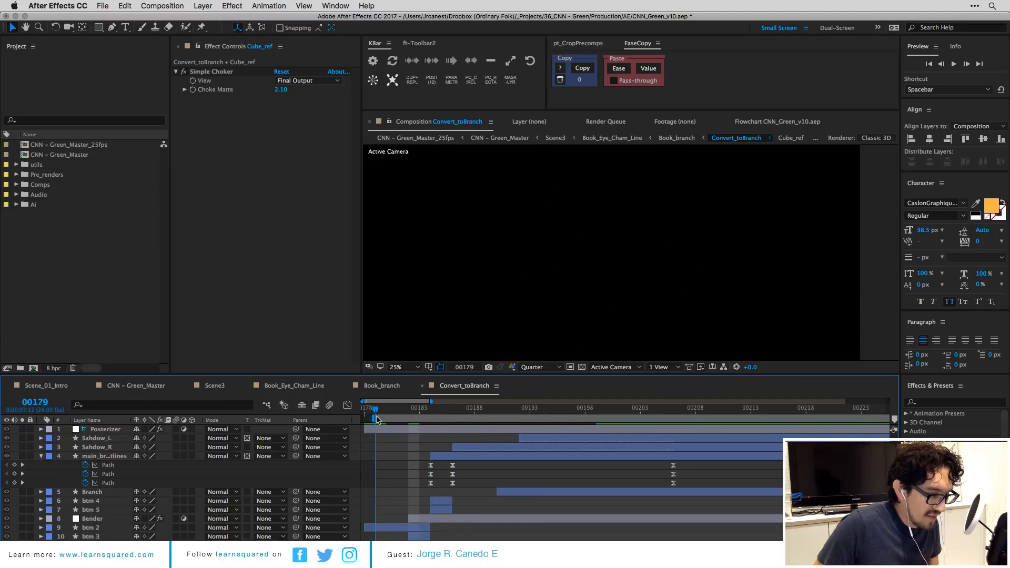
Open the Cube_ref precomp, orbit around the striped cube at frame 0, and close it to return to Convert_toBranch.
double_click(400, 548)
click(363, 413)
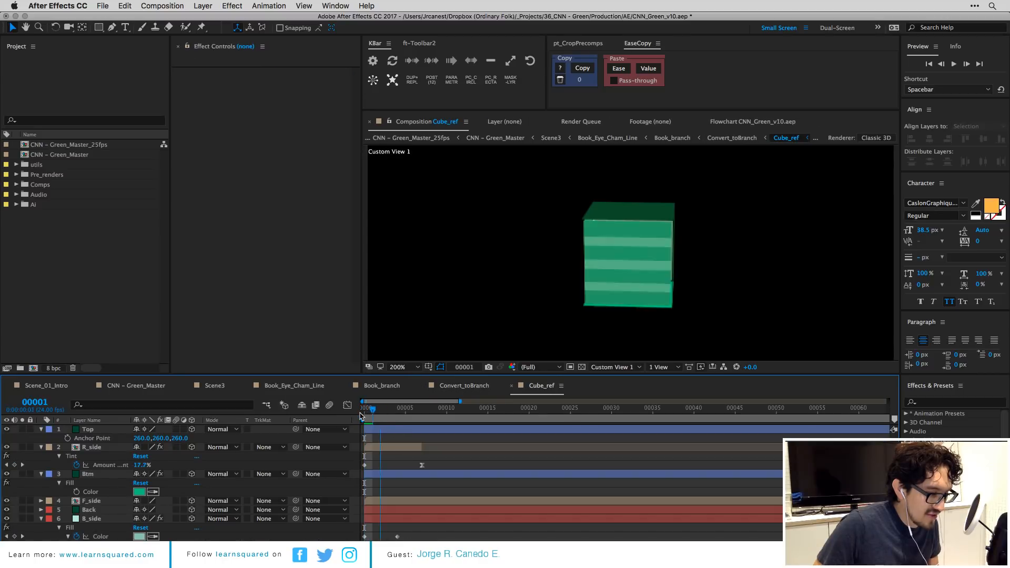
key(c)
drag(688, 255, 421, 310)
drag(665, 236, 538, 295)
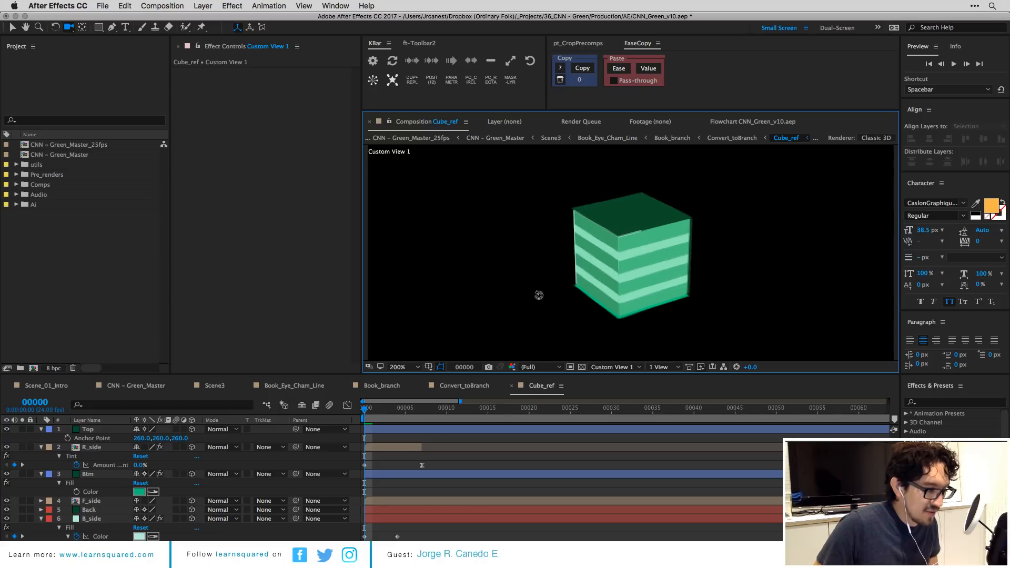
key(Tab)
key(super+w)
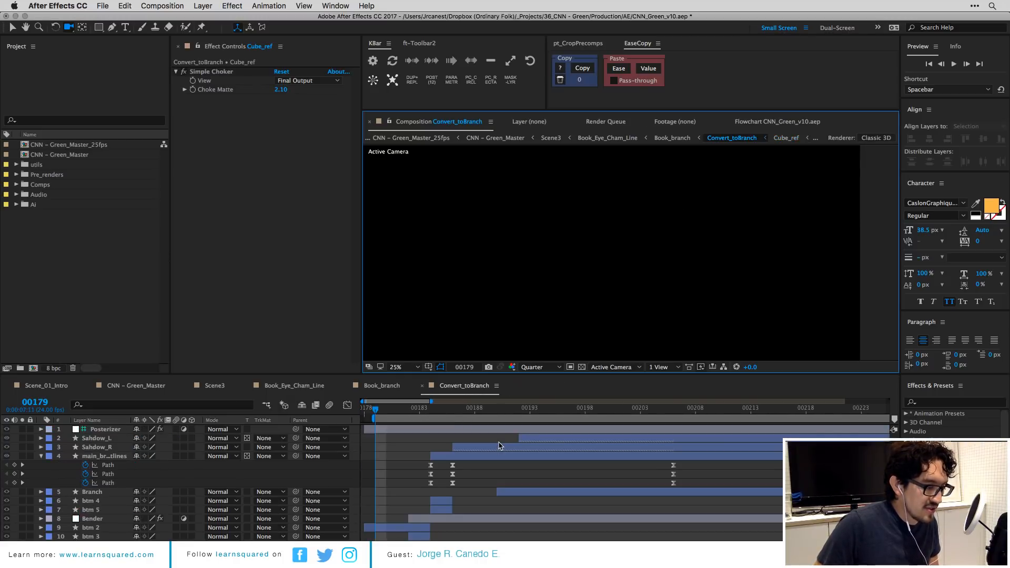
Play the Cube_ref rotation in Convert_toBranch from frame 181, return to frame 180 and clear the layer selection.
mouse_move(389, 415)
mouse_down()
mouse_move(407, 414)
mouse_move(397, 415)
mouse_up()
scroll(413, 507, down, 1)
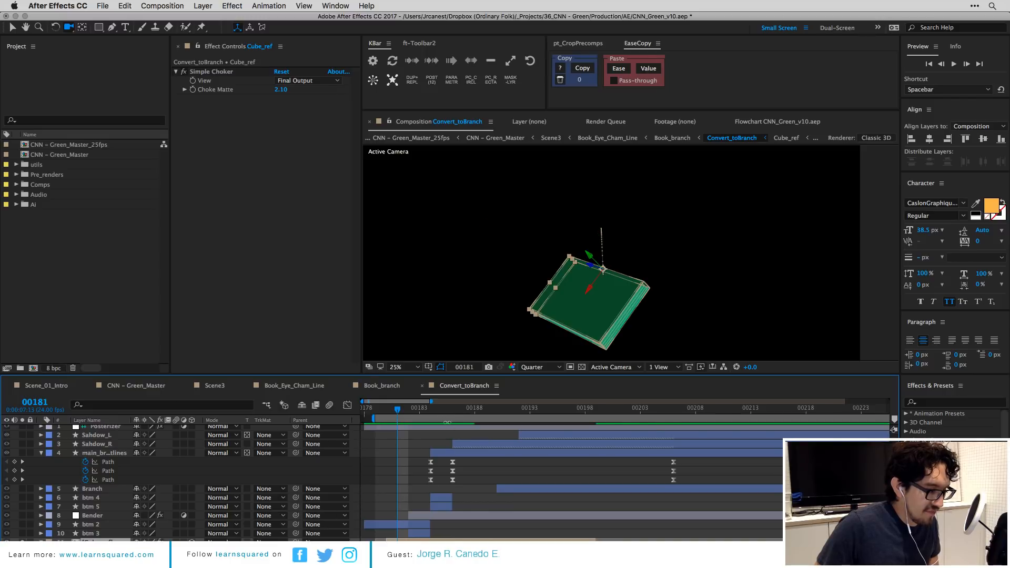
key(space)
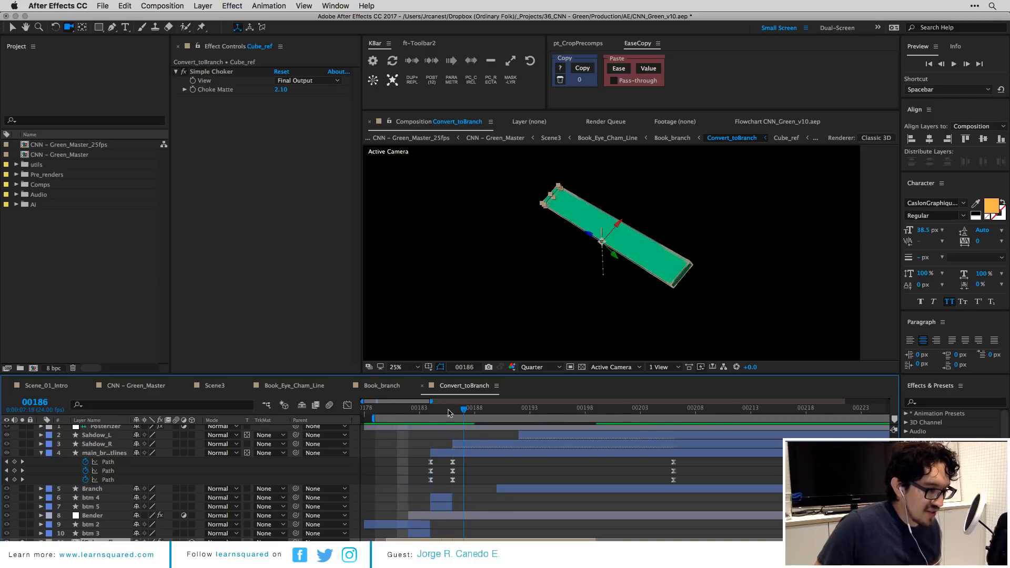
key(space)
drag(391, 412, 385, 412)
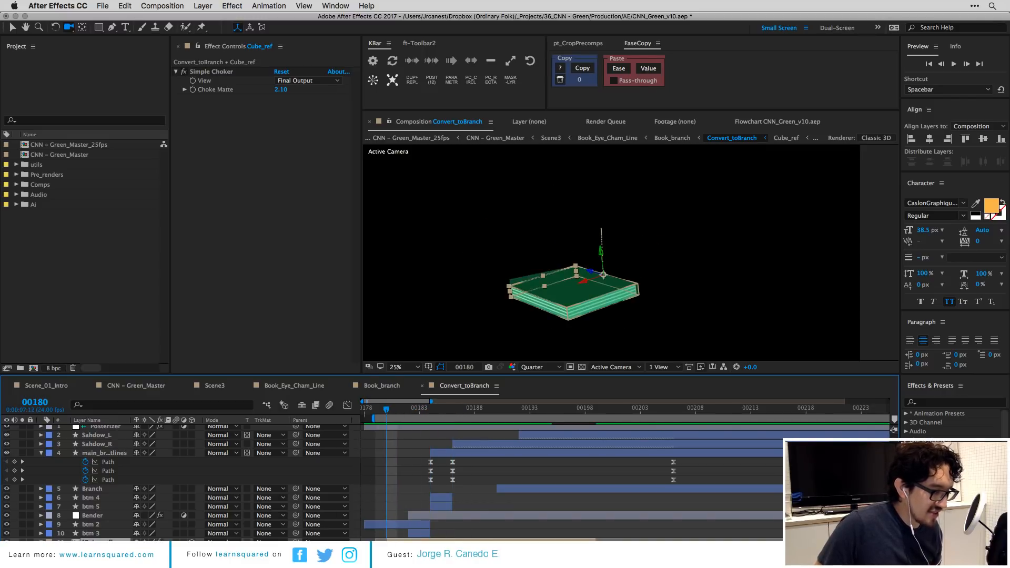
click(391, 466)
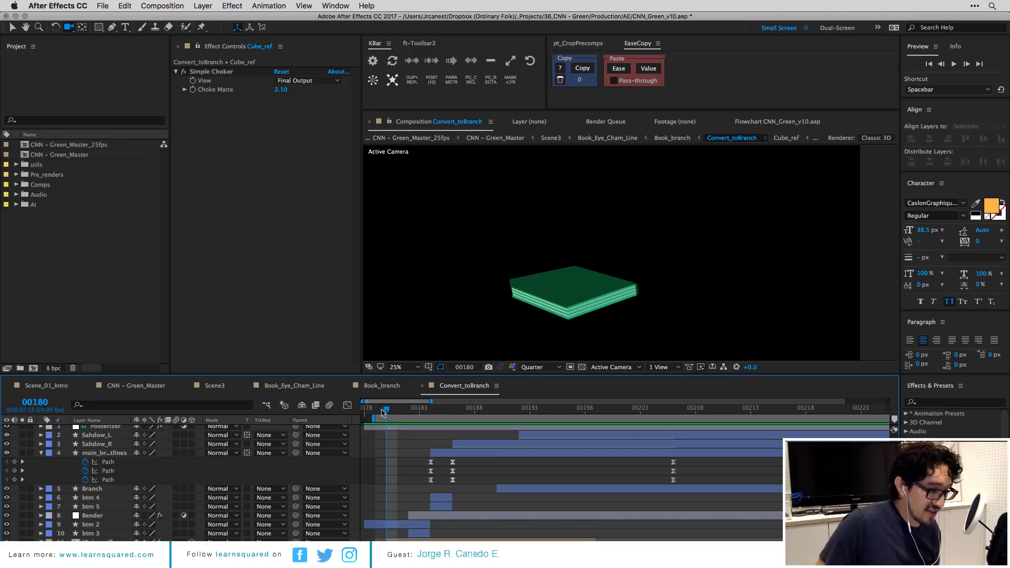
Select the btm 2 and btm 3 layers at frame 182 and preview the book-to-branch transformation from frame 178.
drag(383, 413, 412, 414)
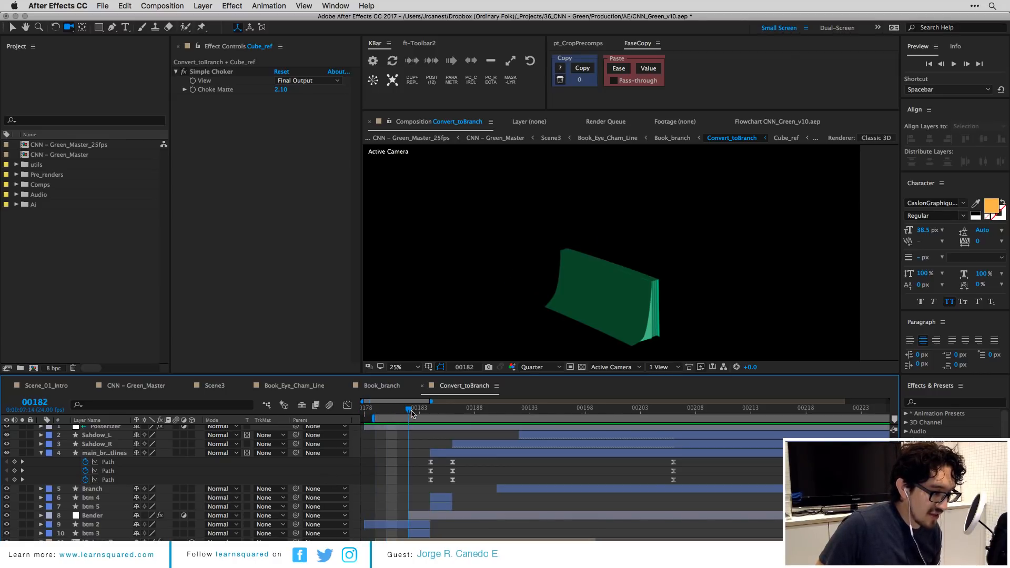
click(413, 525)
shift+click(413, 534)
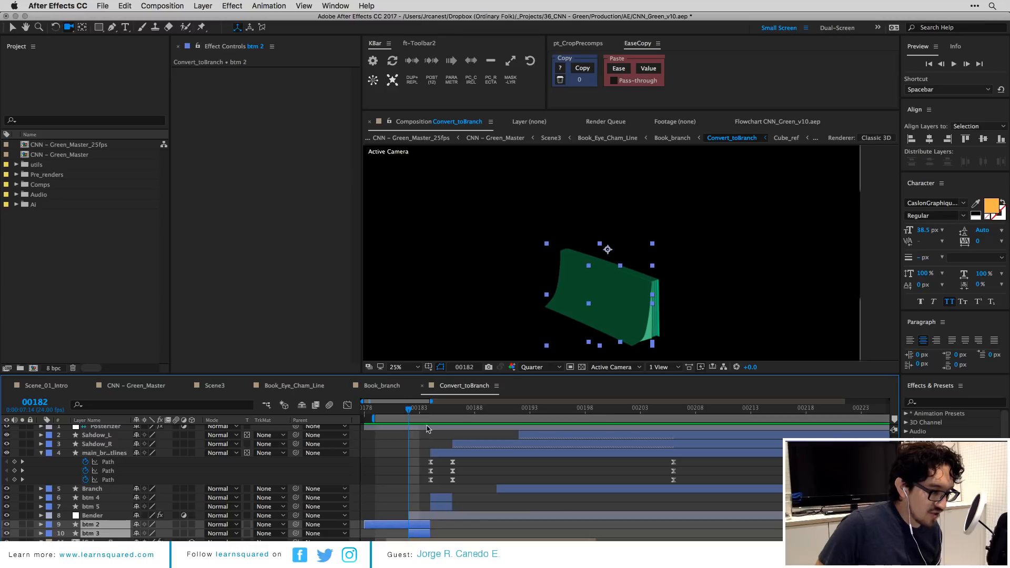
drag(409, 409, 343, 423)
key(space)
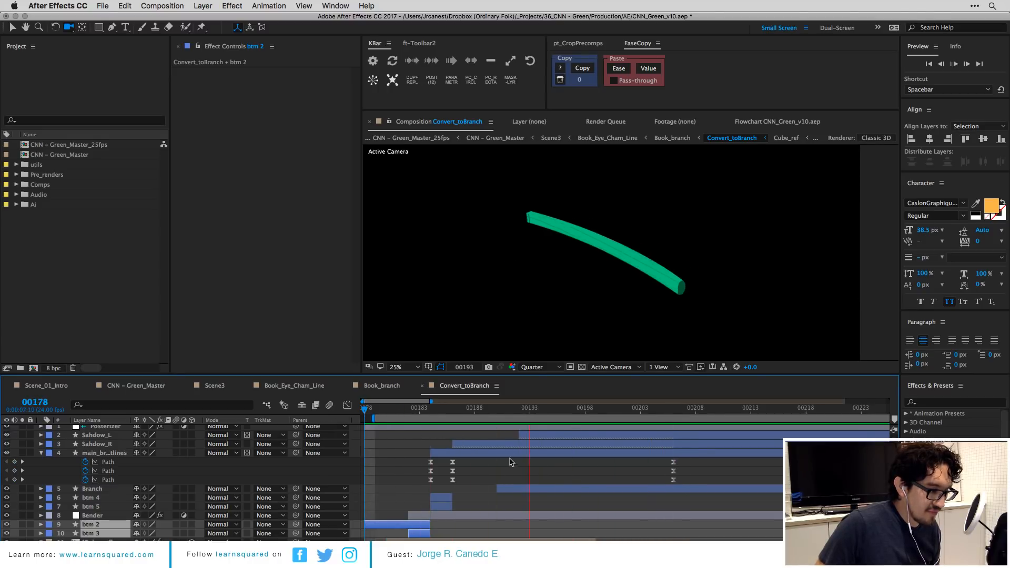
key(space)
Go up to the Book_branch comp, show a wider time range around frame 202 and clear the layer selection.
key(minus)
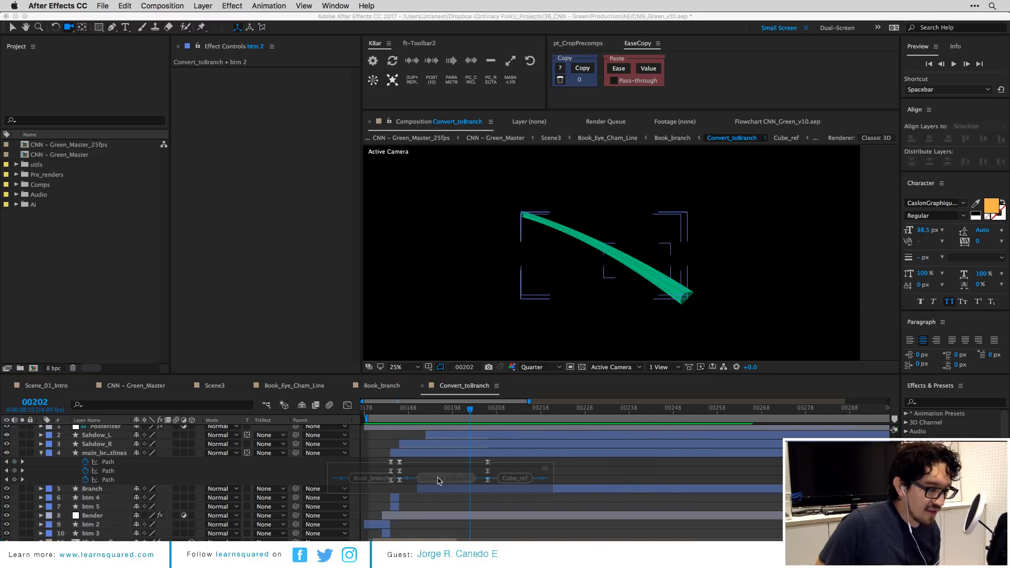
key(Tab)
click(381, 481)
key(minus)
key(minus)
key(minus)
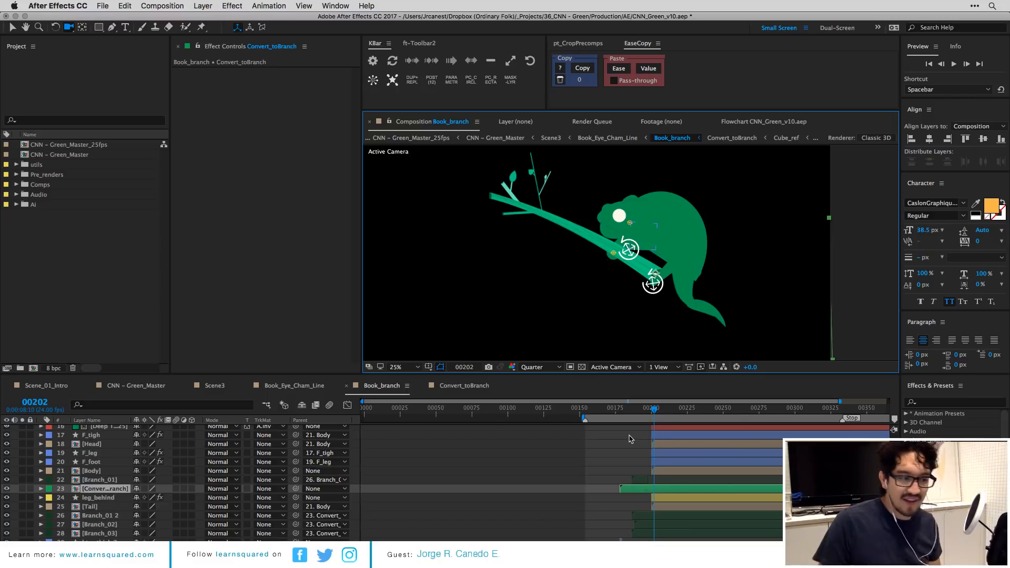
click(630, 439)
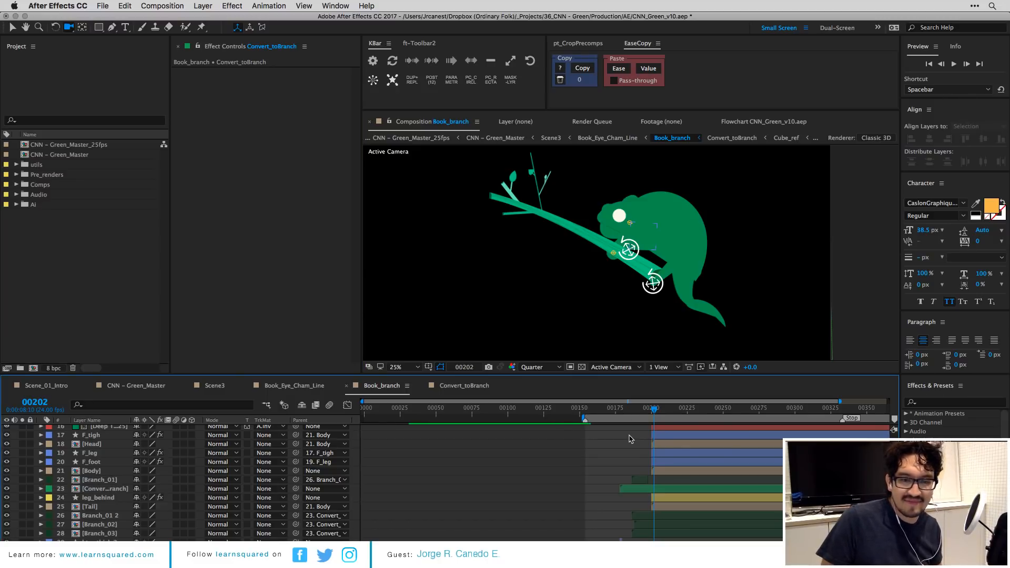
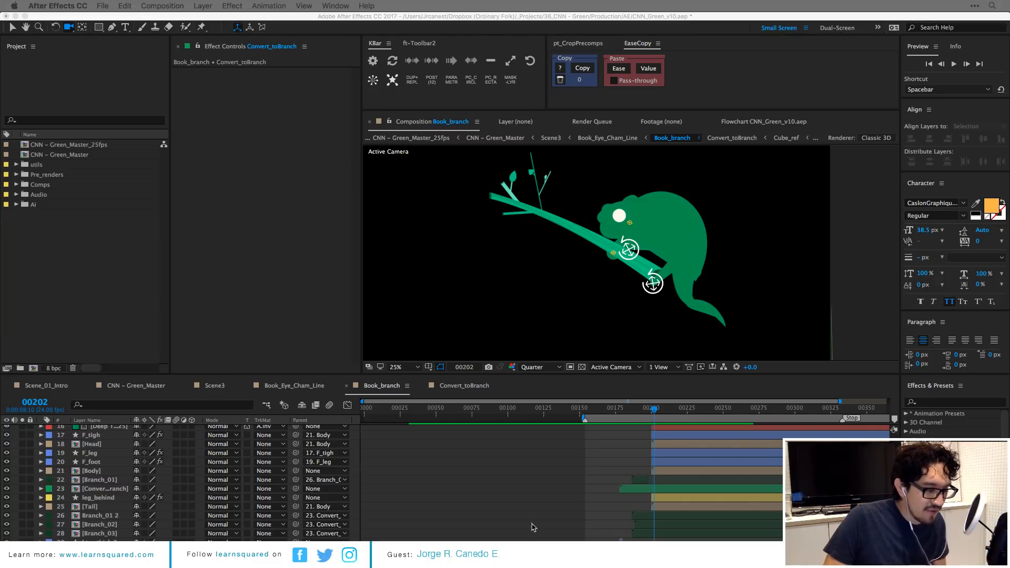
Go up through Book_Eye_Cham_Line and Scene3 to CNN – Green_Master, and reopen the Scene3 precomp from frame 1071.
key(Tab)
click(423, 482)
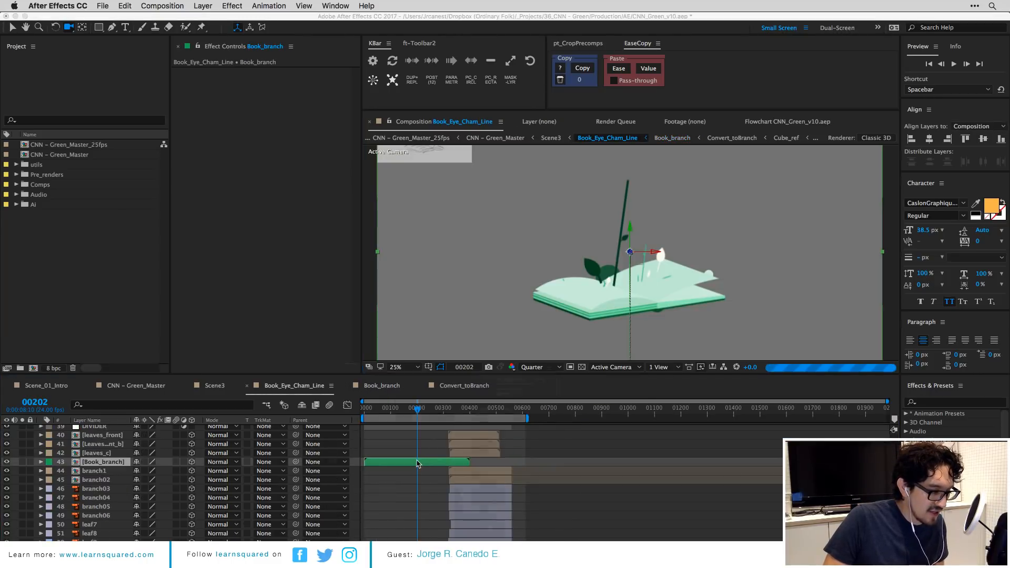
key(Tab)
click(359, 465)
key(Tab)
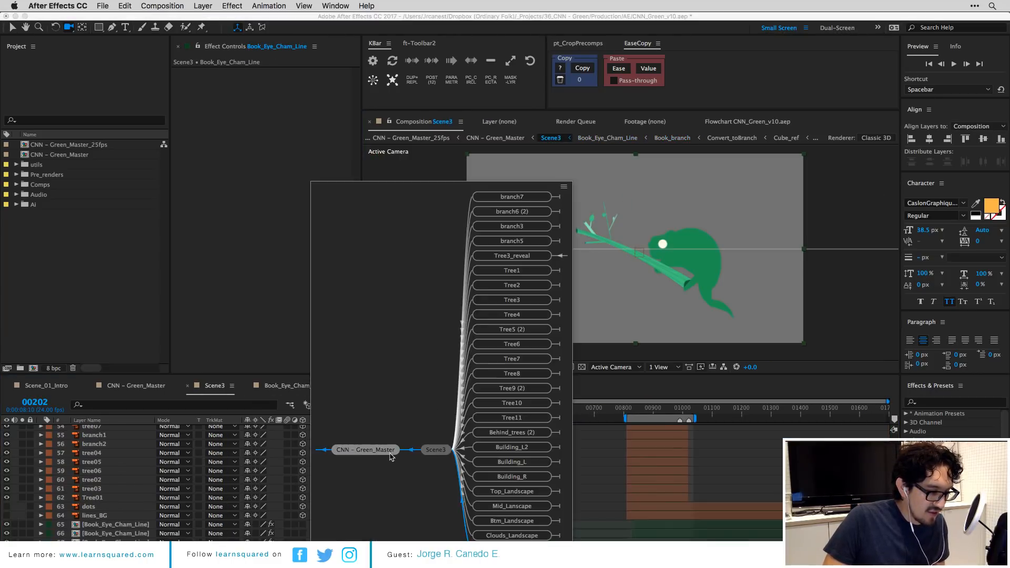
click(390, 454)
drag(679, 413, 615, 419)
double_click(634, 467)
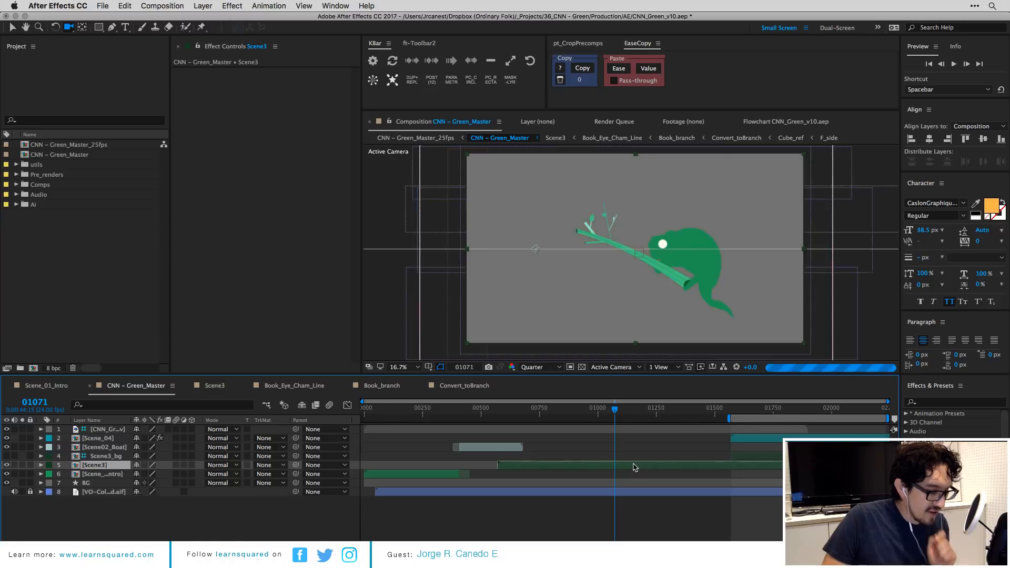
Look through Scene3's layer stack at frame 501, selecting the BG_white and Cam_cntrl layers along the way.
scroll(531, 492, up, 5)
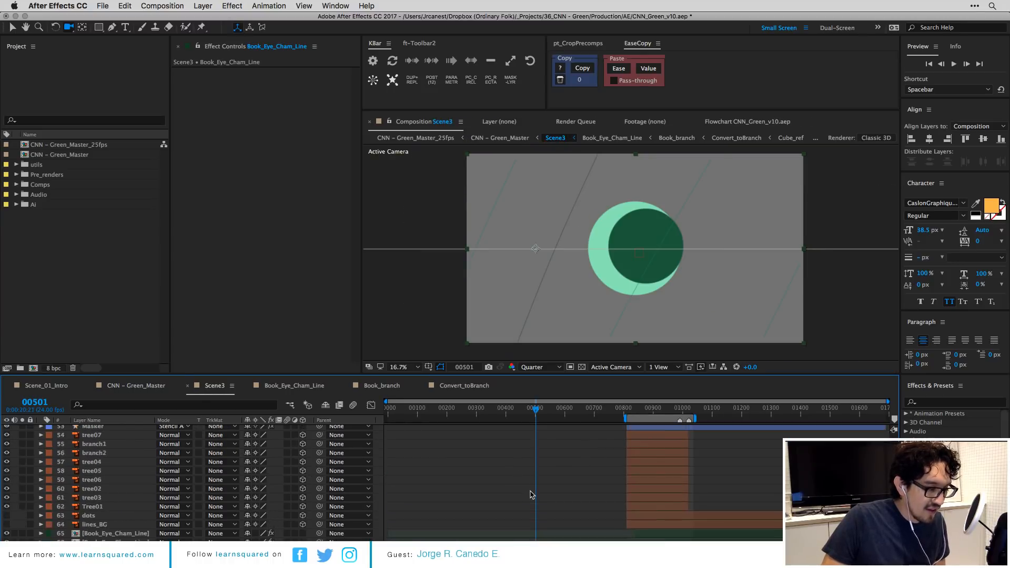
click(526, 490)
scroll(526, 493, up, 5)
scroll(528, 493, up, 10)
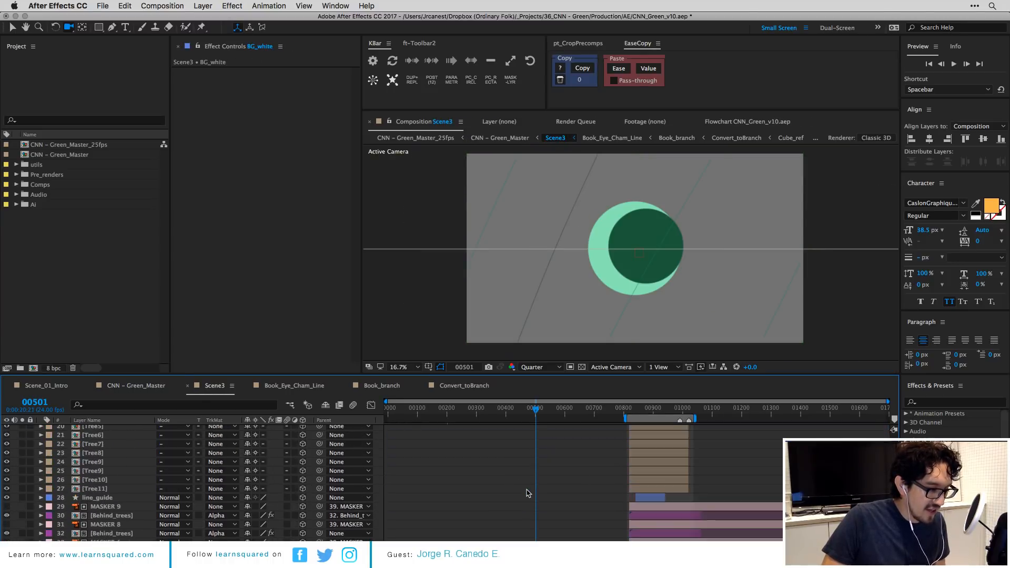
click(529, 493)
scroll(529, 494, down, 6)
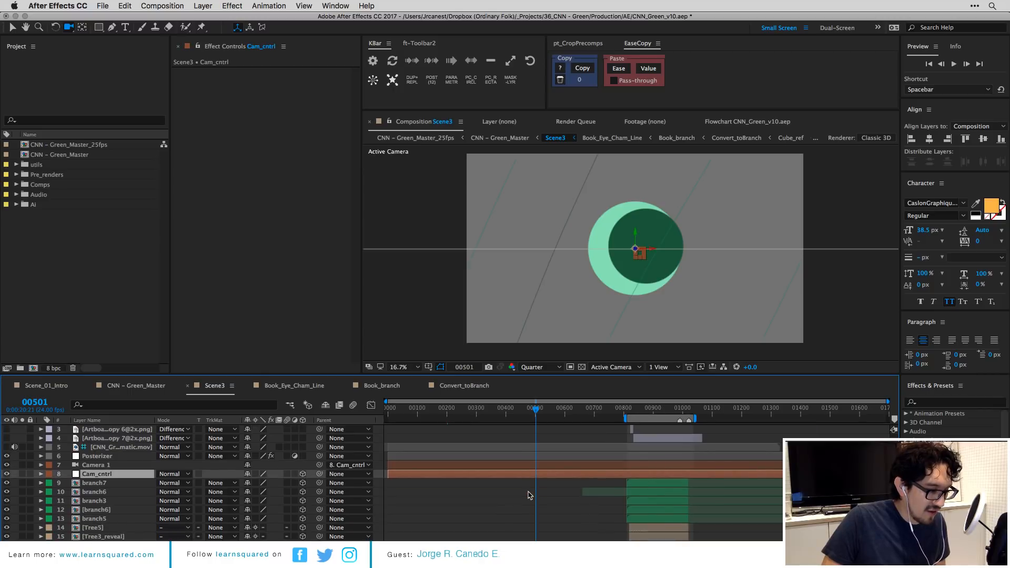
Show the eye at frame 607 of Scene3 and open the Book_Eye_Cham_Line precomp from the layer stack.
drag(536, 409, 567, 410)
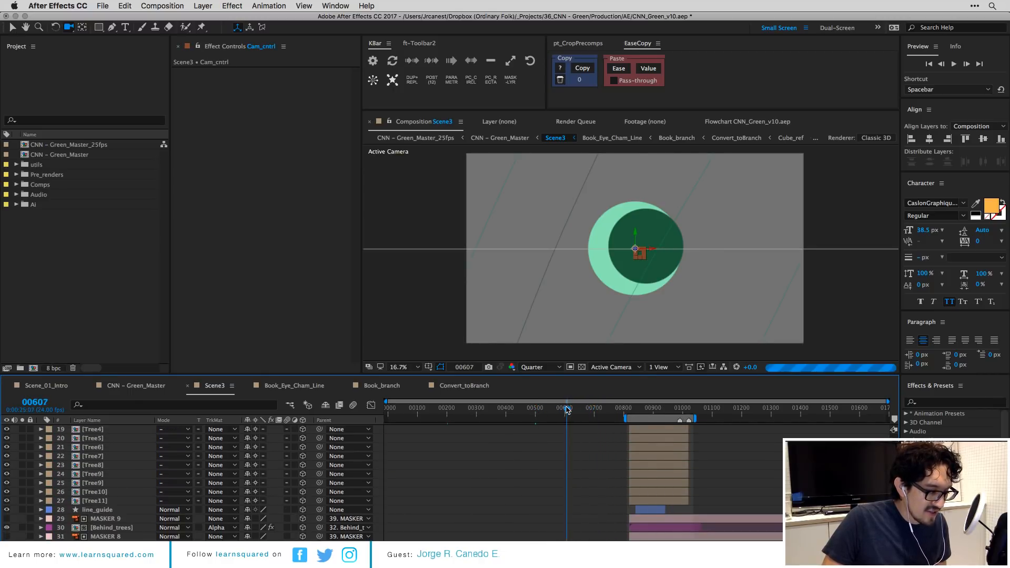
scroll(567, 477, down, 10)
scroll(567, 477, up, 4)
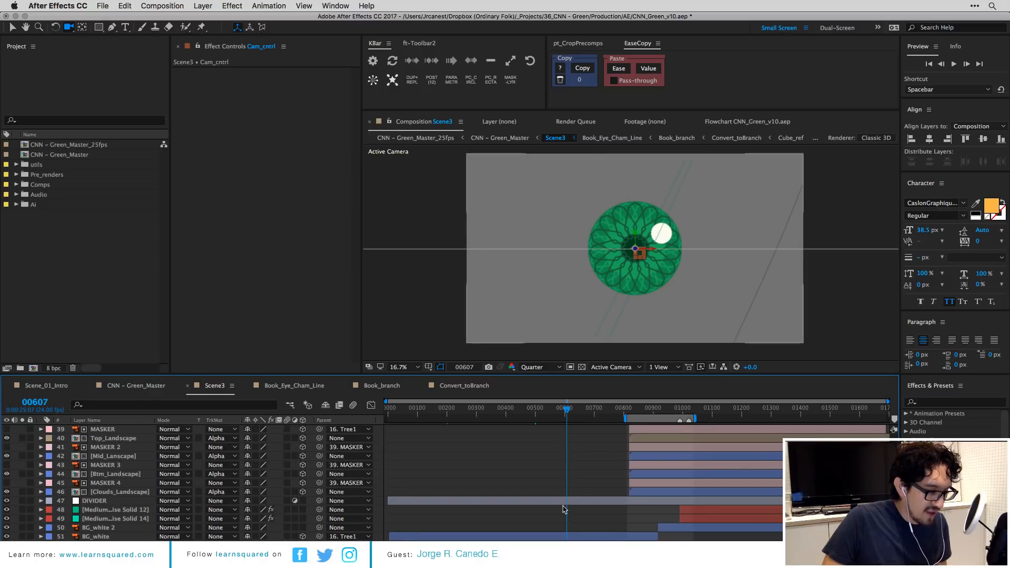
click(564, 512)
scroll(561, 539, down, 5)
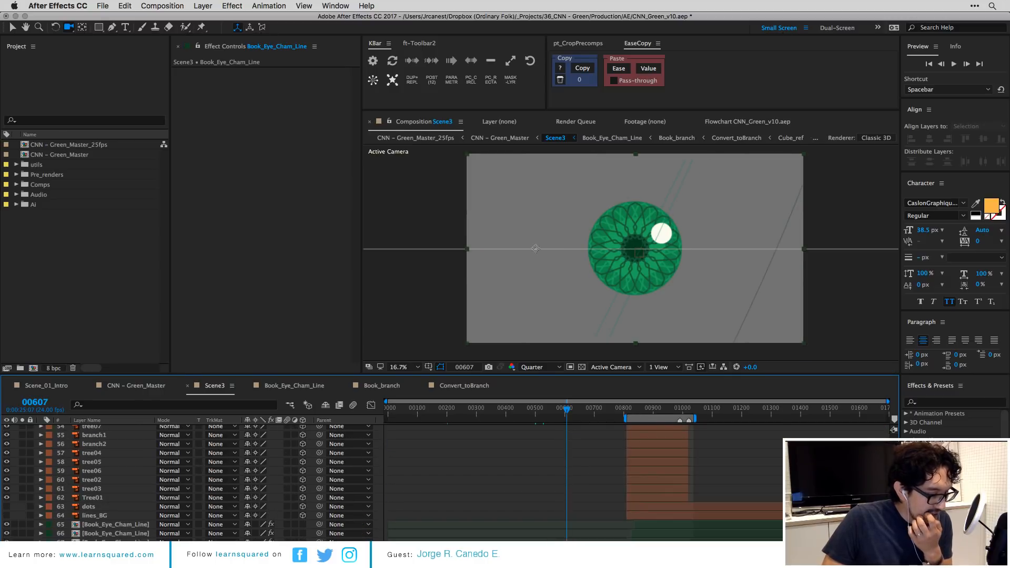
double_click(562, 534)
Find the Japan_light_eye layer in Book_Eye_Cham_Line, open its precomp and go to frame 0.
scroll(533, 477, up, 13)
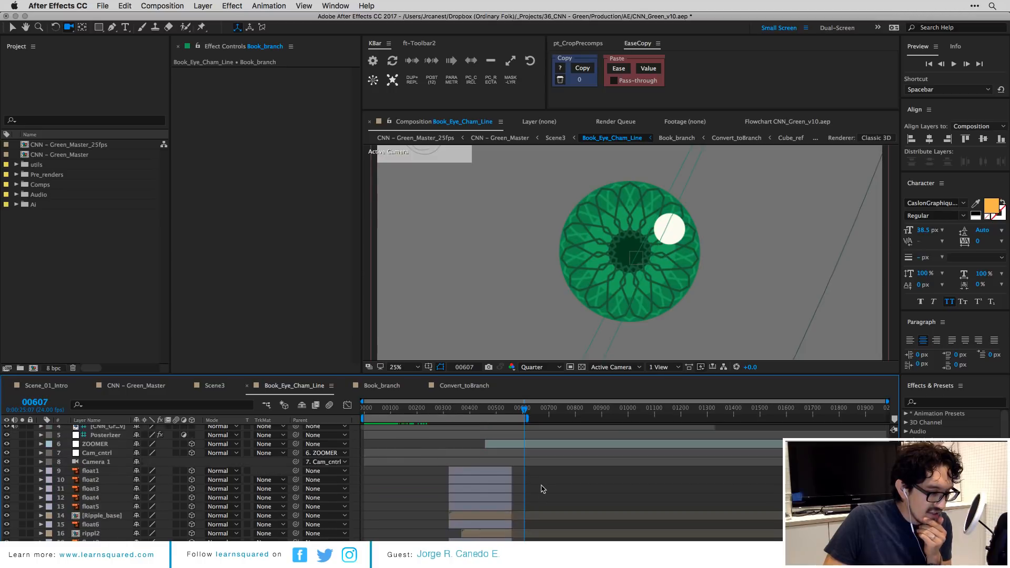
click(514, 475)
scroll(482, 484, down, 12)
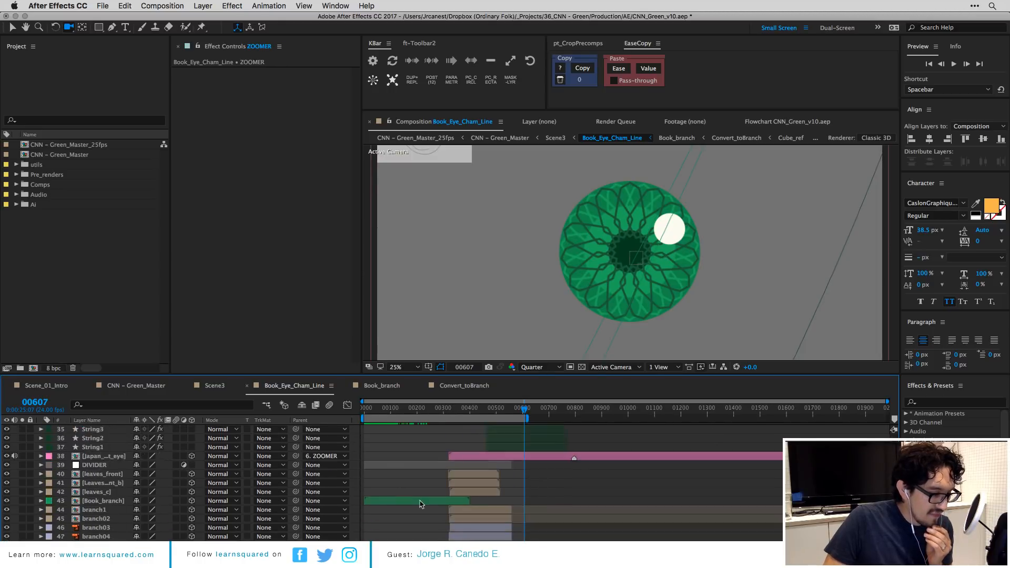
click(499, 447)
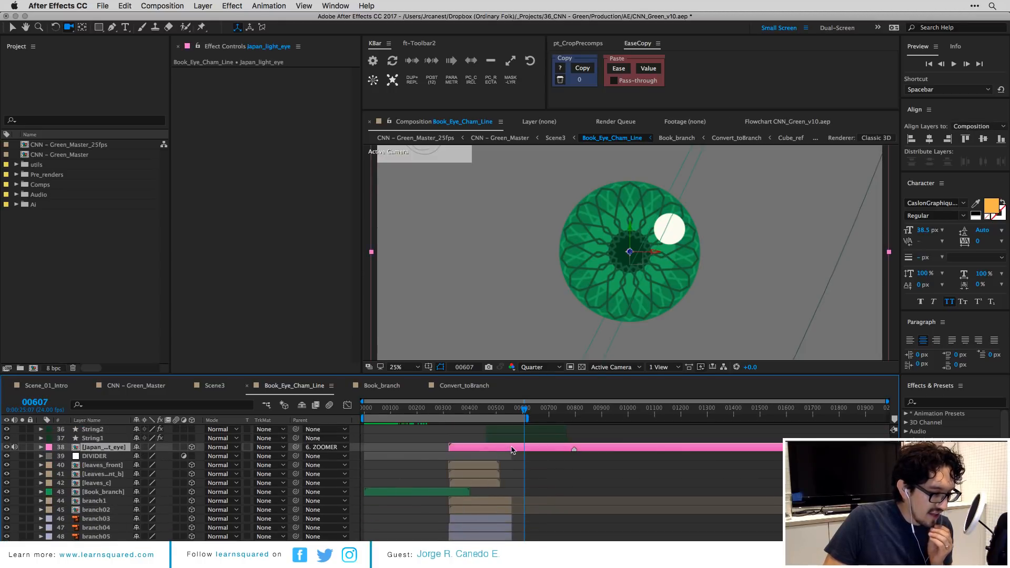
double_click(513, 448)
key(Home)
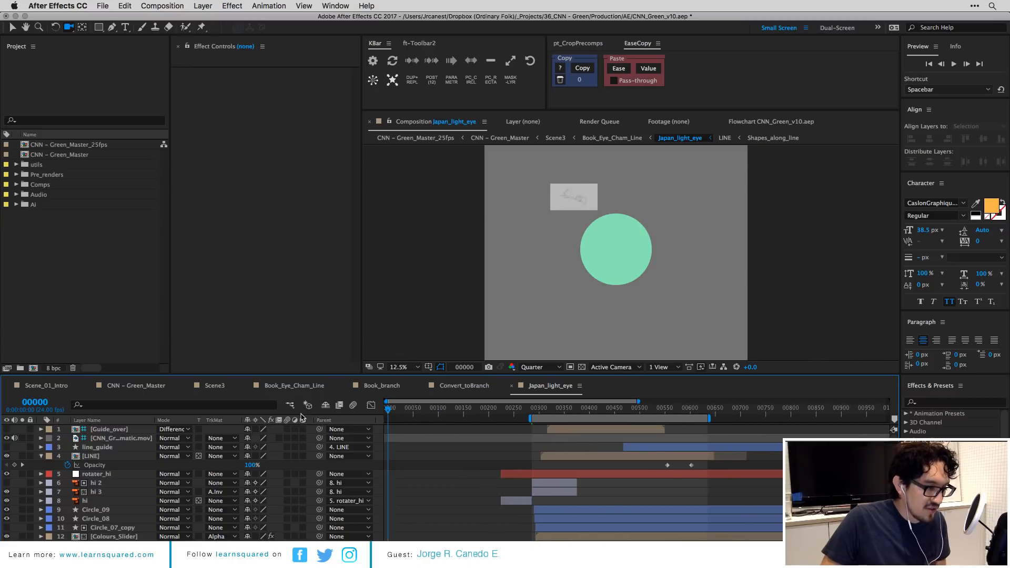
Go to frame 232 in the Japan_light_eye composition with the eye enlarged to 50%.
click(526, 411)
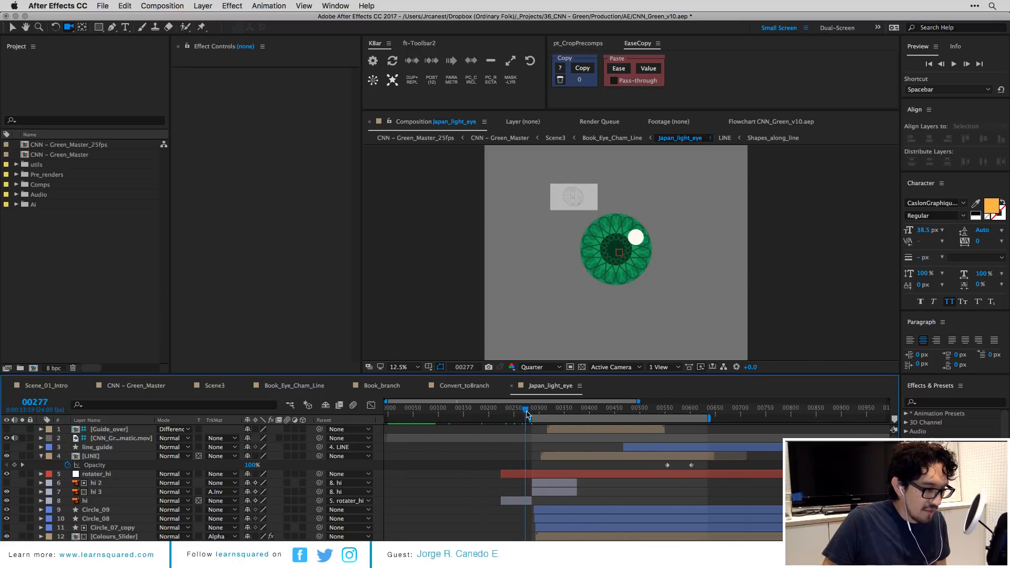
drag(526, 411, 500, 415)
scroll(627, 268, up, 4)
key(v)
key(=)
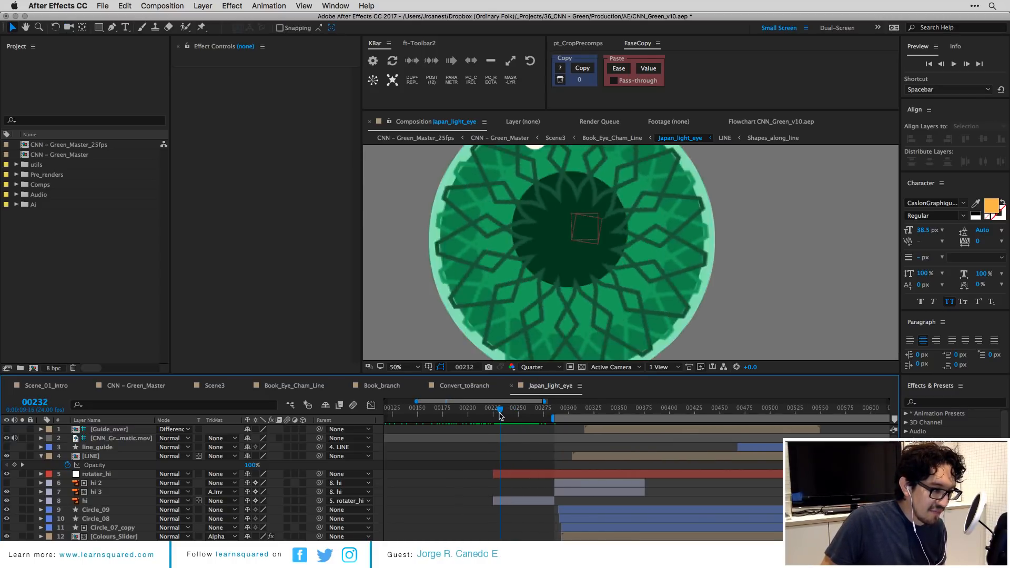
Step back and forth frame by frame around frames 232 to 236 to examine how the iris line pattern changes.
key(Page_Down)
key(Page_Down)
key(Page_Down)
key(Page_Down)
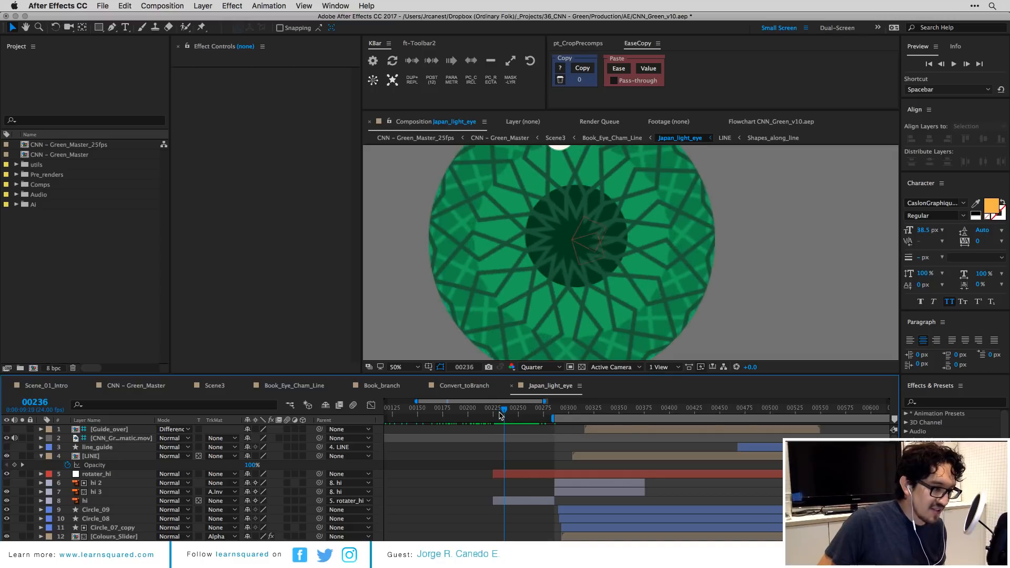
key(Page_Up)
key(Page_Up)
key(Page_Up)
key(Page_Up)
key(Page_Down)
key(Page_Up)
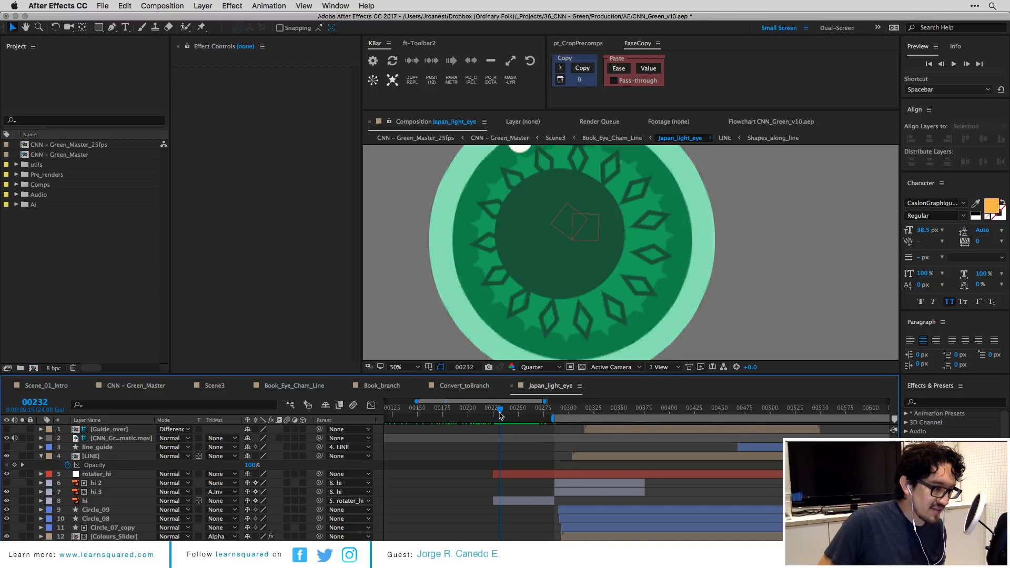
key(Page_Down)
key(Page_Up)
key(Page_Down)
key(Page_Down)
key(Page_Down)
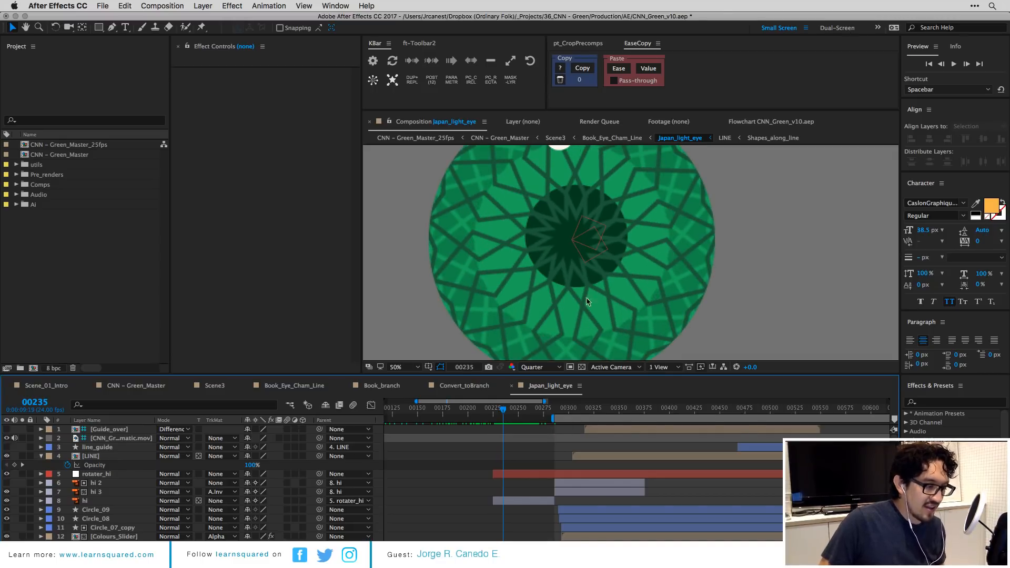
Open the Eye_texture precomp on layer 21 of Japan_light_eye and show the whole composition.
click(513, 497)
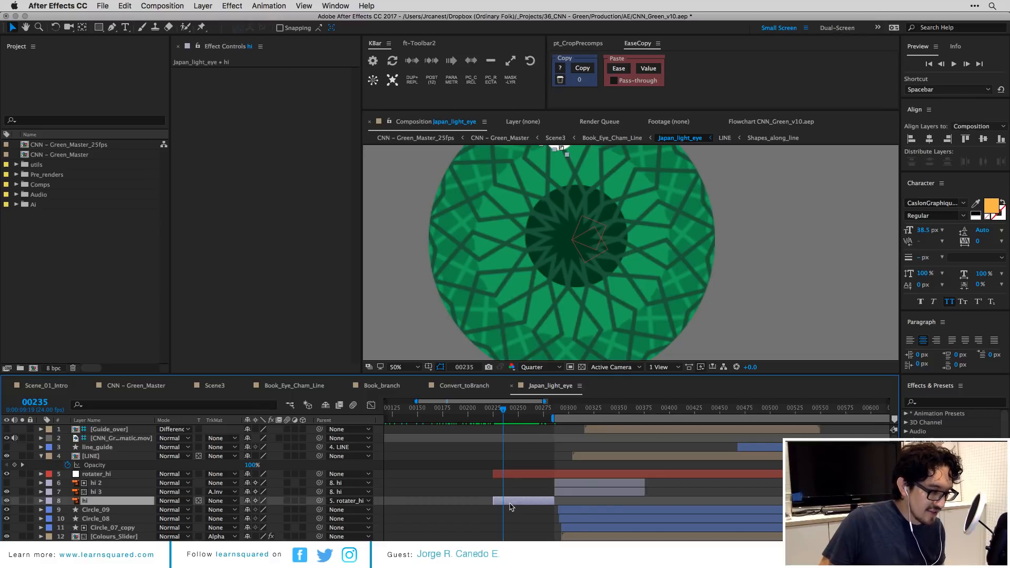
scroll(507, 489, down, 6)
double_click(504, 450)
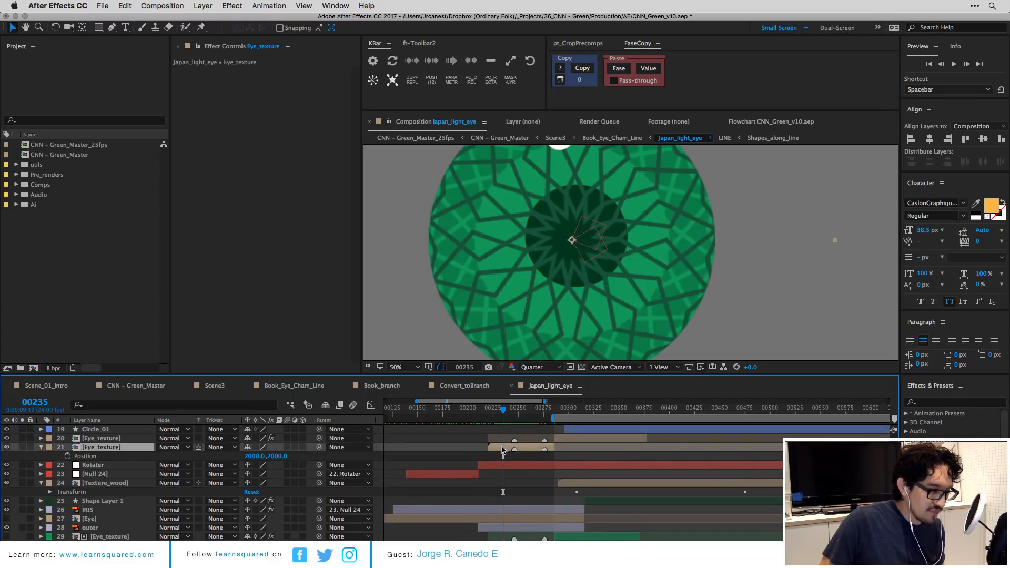
key(comma)
key(comma)
Open the nested Eye_texture precomp from the first layer and bring its single shape into view.
click(440, 448)
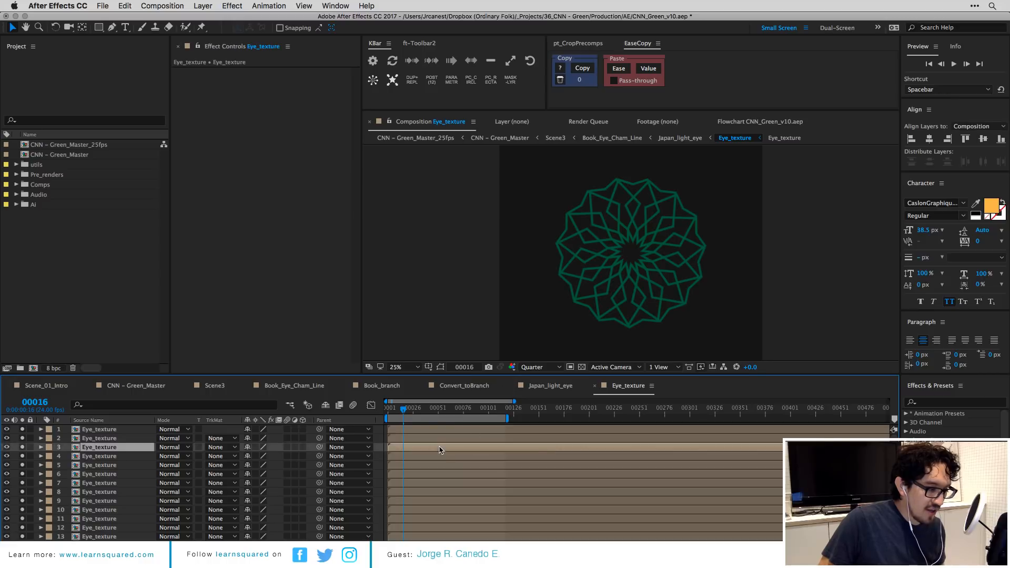
double_click(412, 431)
key(comma)
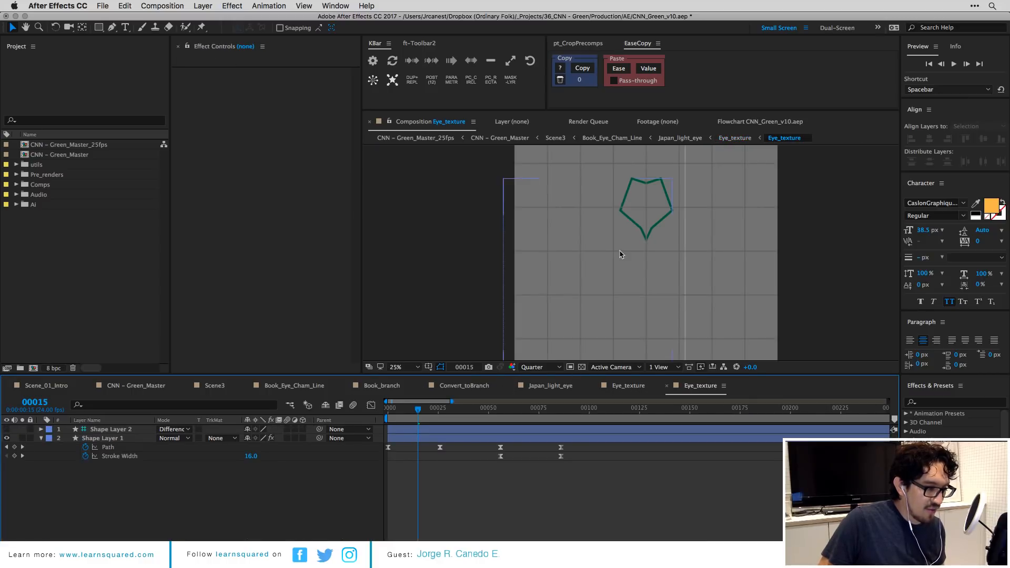
drag(674, 239, 635, 271)
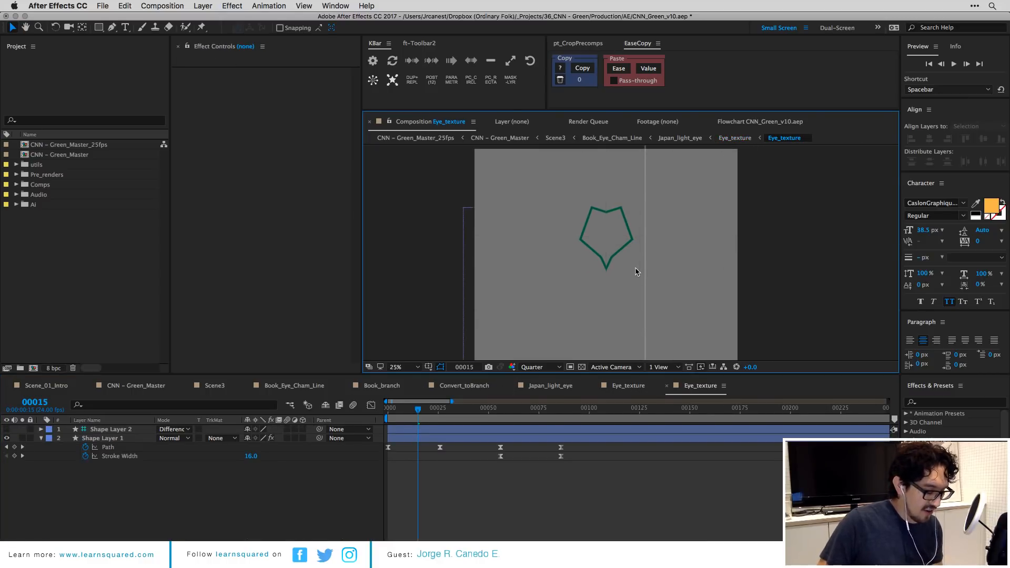
Turn off the Mirror effect on Shape Layer 1 and preview the unmirrored path animation.
mouse_move(418, 411)
mouse_down()
mouse_move(387, 411)
mouse_move(410, 411)
mouse_up()
click(120, 441)
click(200, 73)
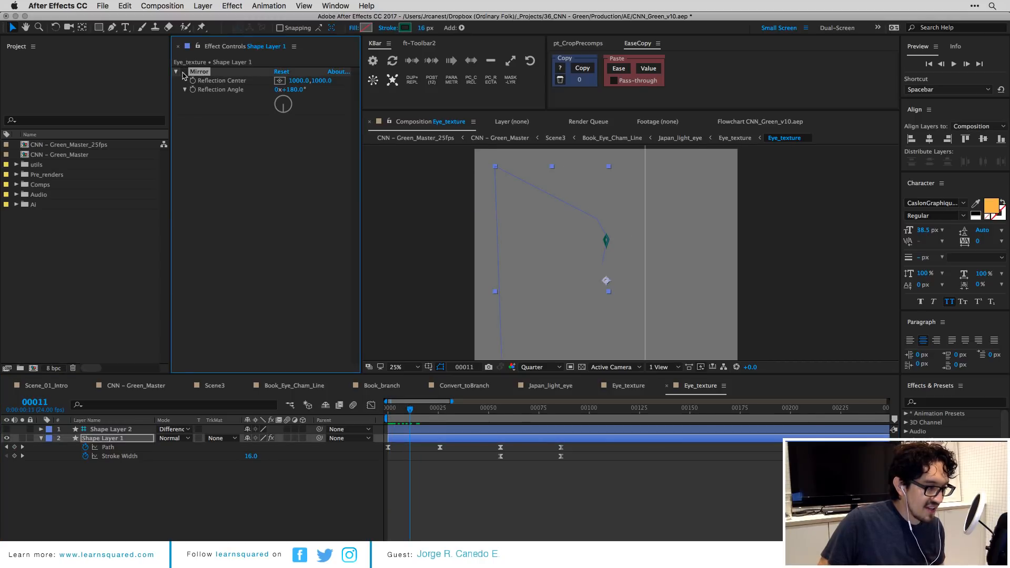
click(413, 442)
drag(401, 414, 434, 417)
click(455, 440)
key(space)
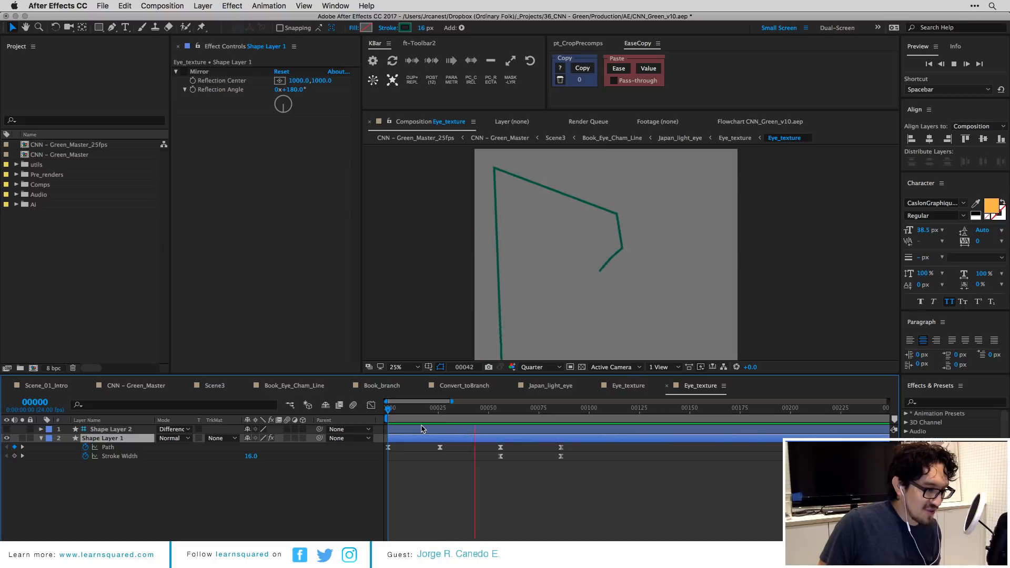
key(space)
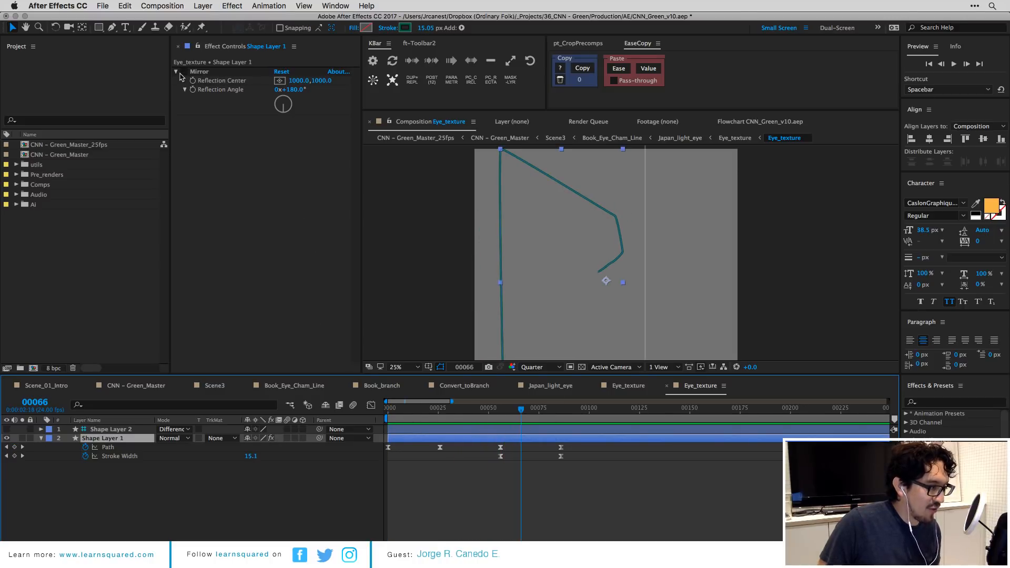
Turn the Mirror effect on Shape Layer 1 back on, preview the animation and scrub back to frame 27.
click(184, 72)
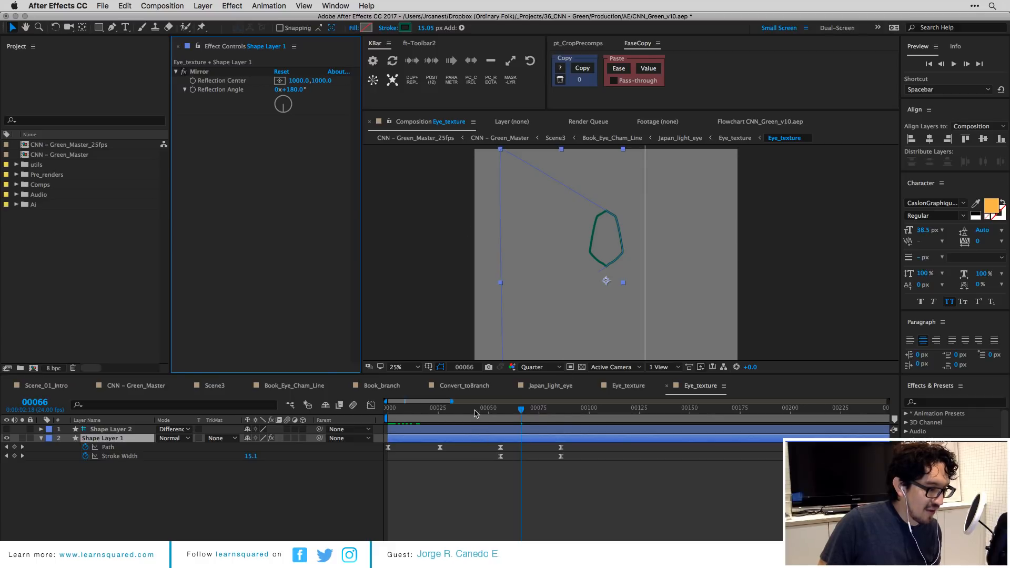
click(505, 494)
key(space)
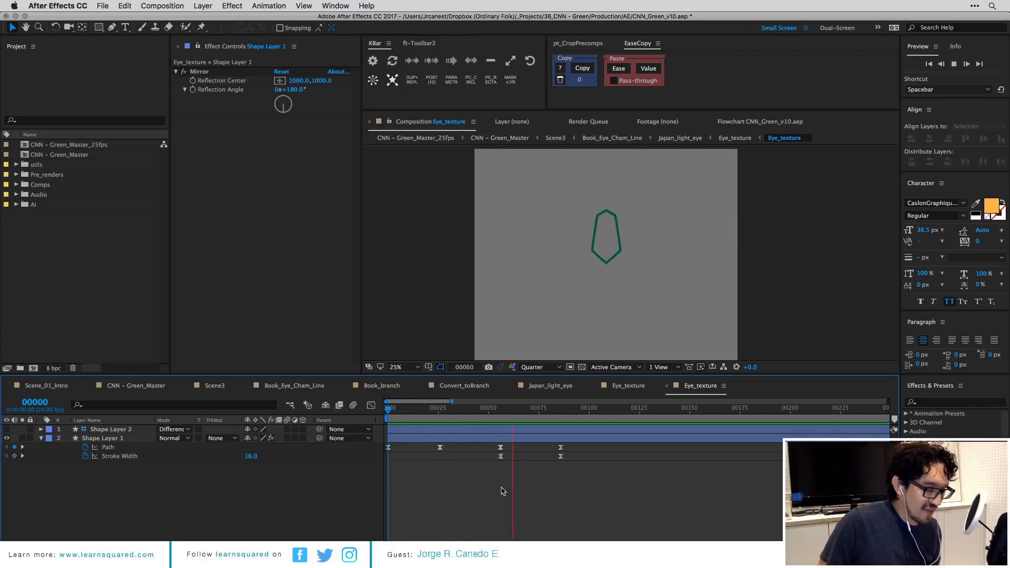
click(511, 413)
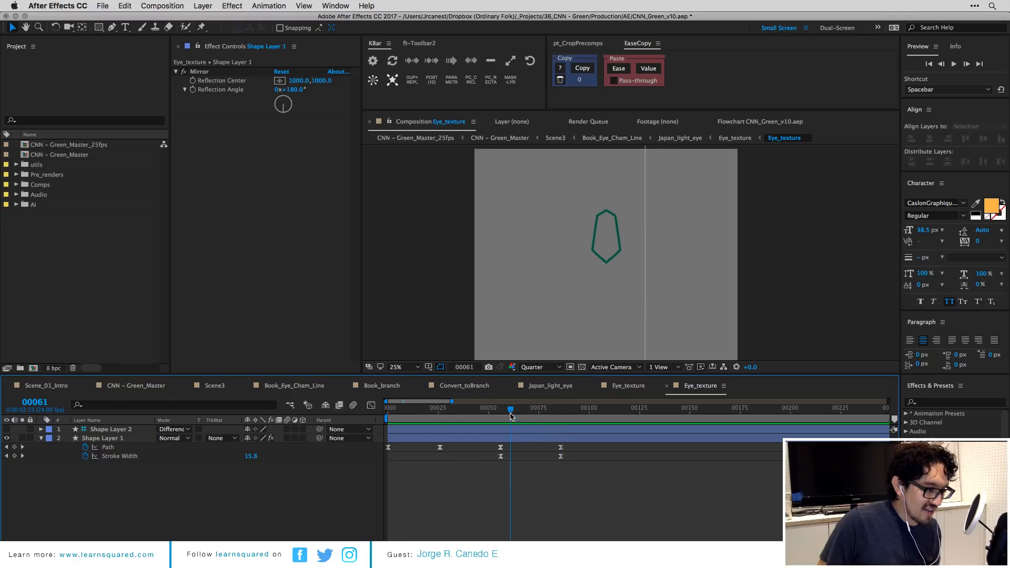
mouse_move(510, 416)
mouse_down()
mouse_move(530, 415)
mouse_move(409, 415)
mouse_move(441, 415)
mouse_up()
Examine Shape Layer 1's Mirror effect and scrub through the path animation to frame 43.
click(428, 439)
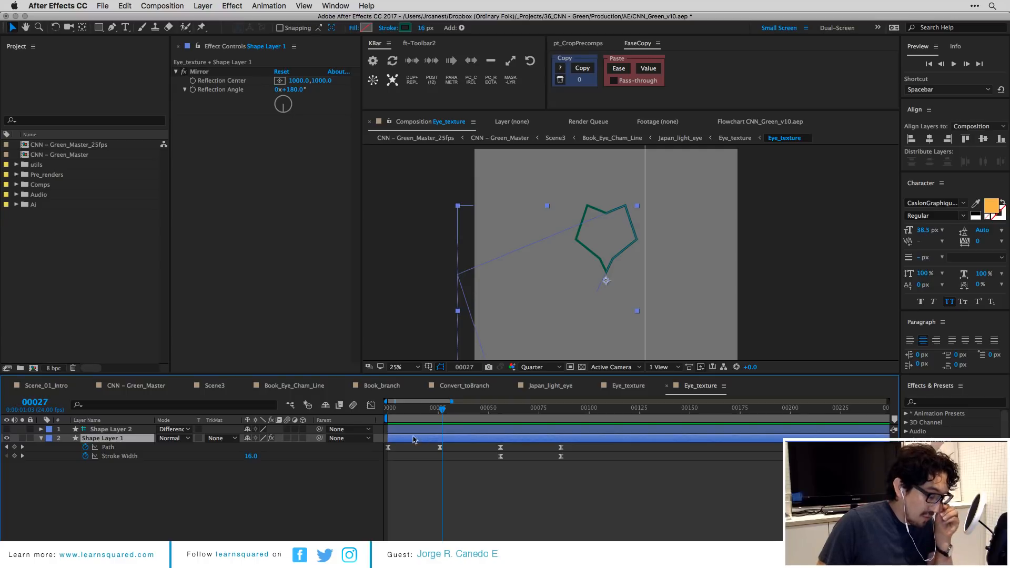
click(220, 73)
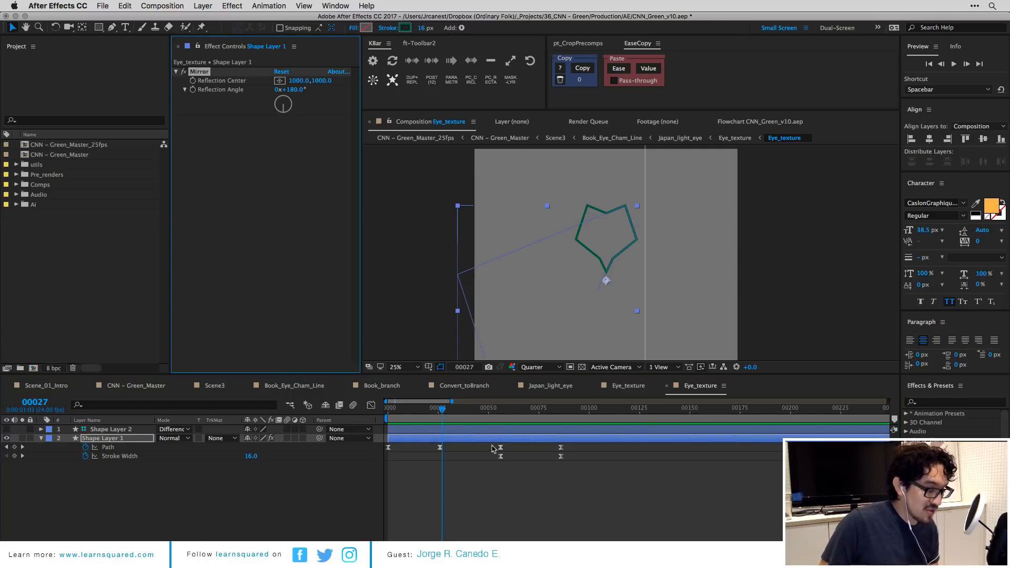
click(483, 475)
drag(435, 413, 457, 412)
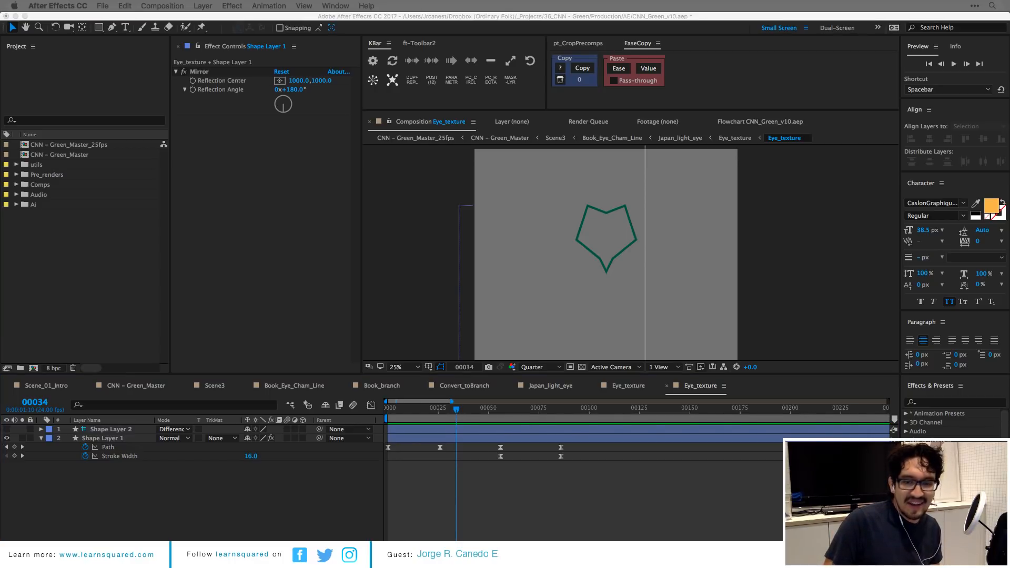
click(462, 426)
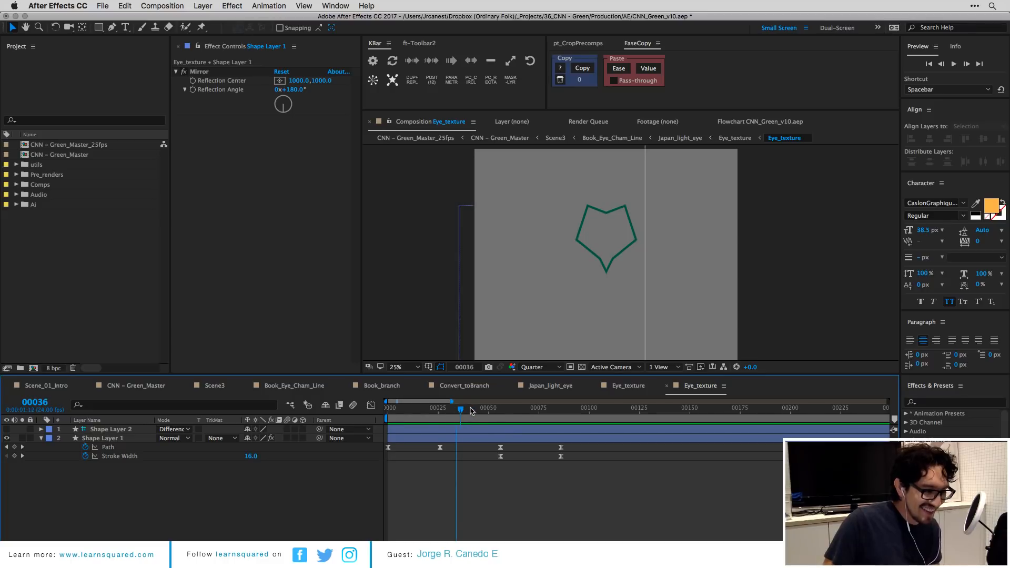
key(space)
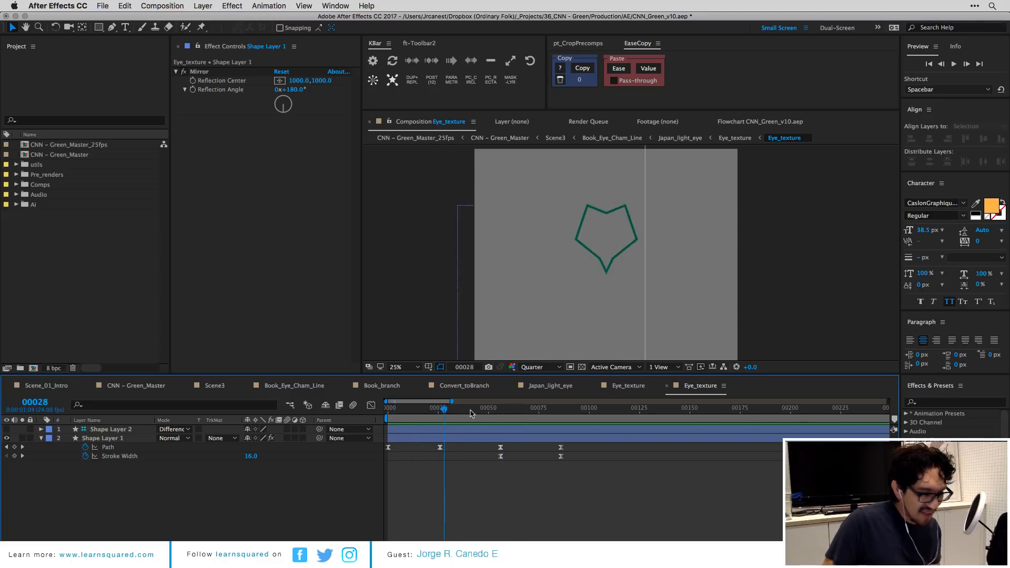
mouse_move(471, 412)
mouse_down()
mouse_move(543, 412)
mouse_move(444, 412)
mouse_move(473, 412)
mouse_up()
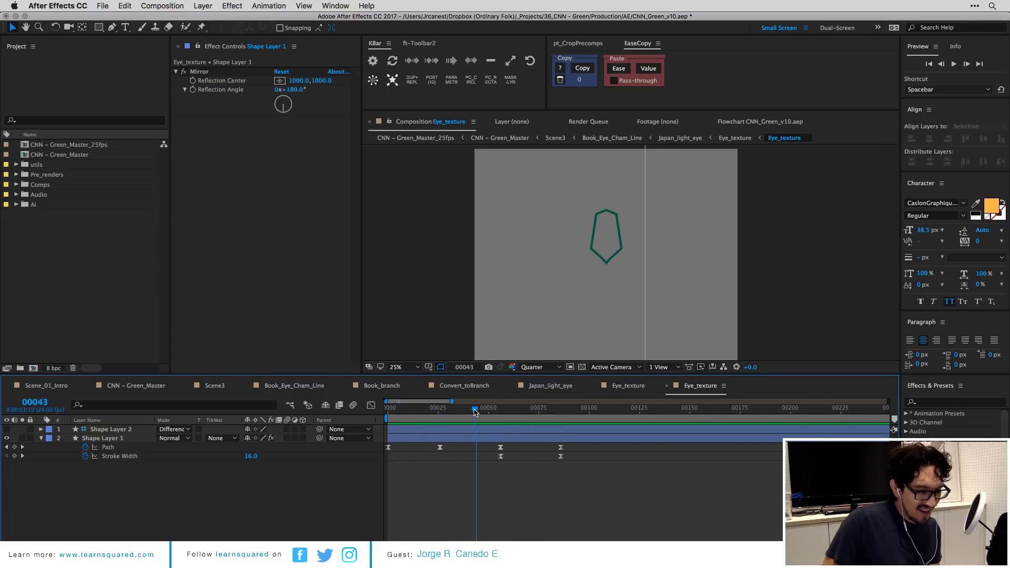
click(461, 428)
Duplicate the Mirror effect on Shape Layer 1 and set the copy's reflection angle to 135°.
click(435, 438)
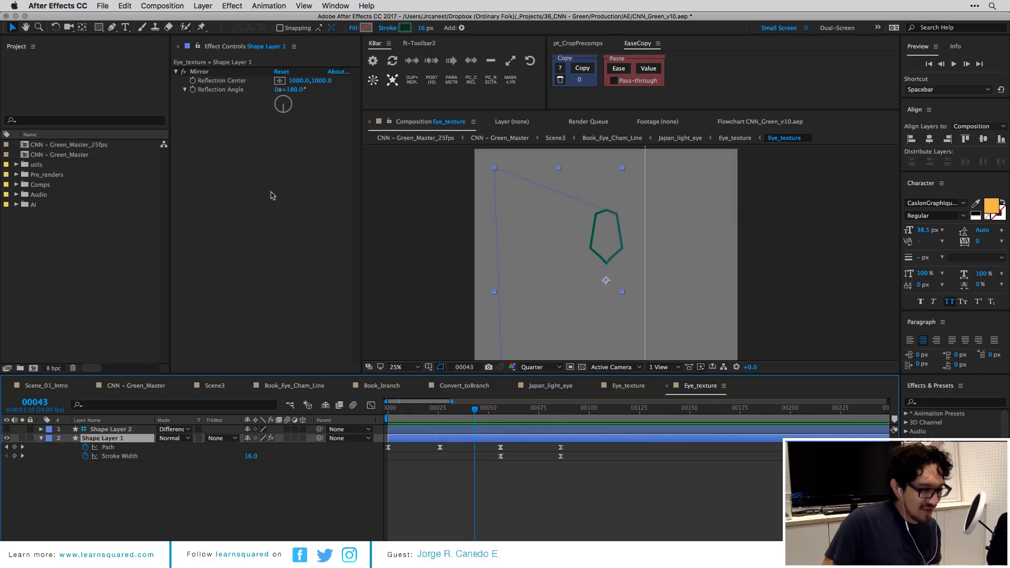
click(202, 73)
key(ctrl+d)
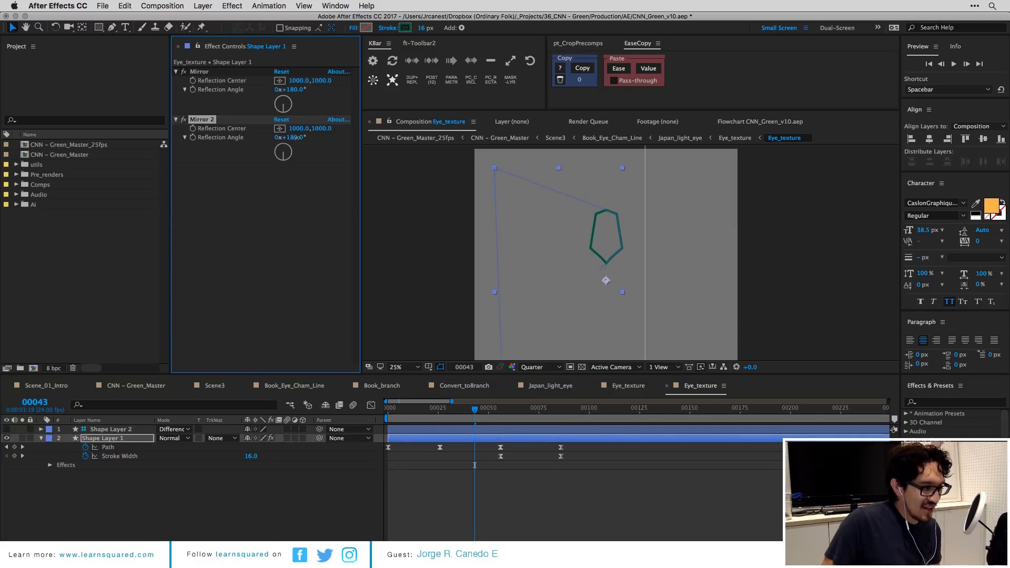
drag(296, 138, 270, 138)
Duplicate the Mirror 2 effect and set the new copy's reflection angle to 78°.
key(ctrl+d)
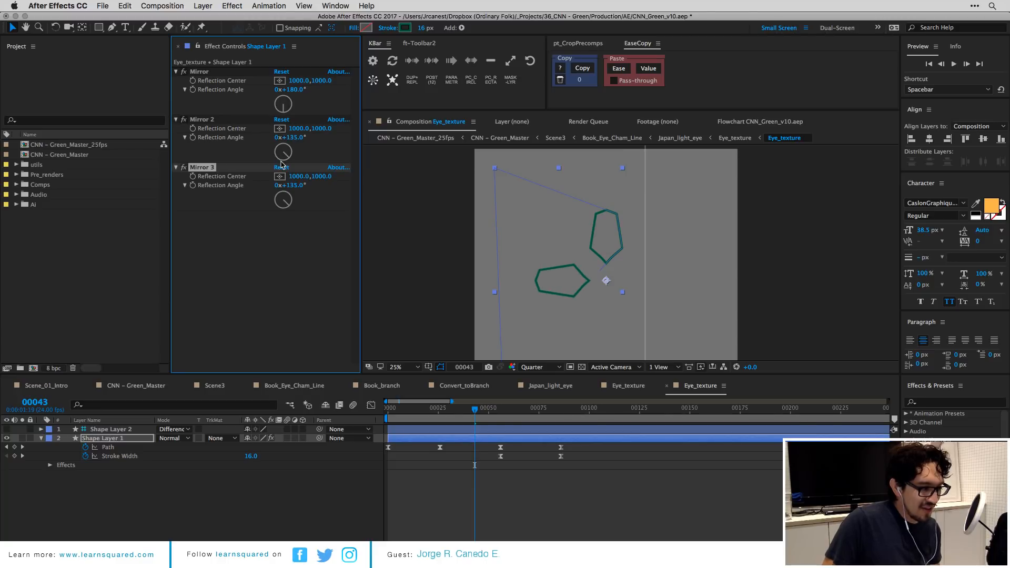
drag(299, 188, 274, 191)
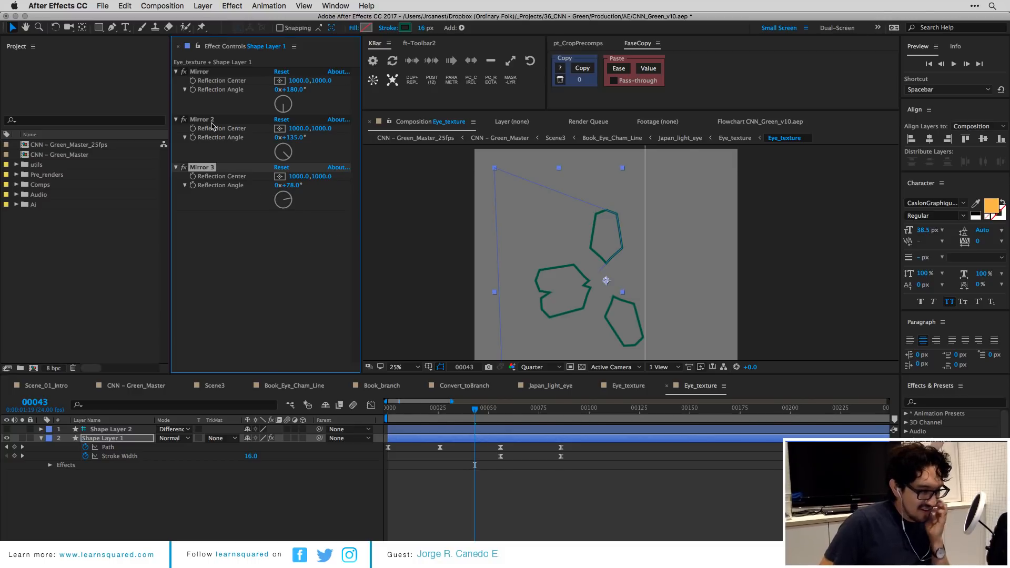
Delete the Mirror 2 and Mirror 3 effects from Shape Layer 1 and deselect the layer.
shift+click(212, 126)
key(Delete)
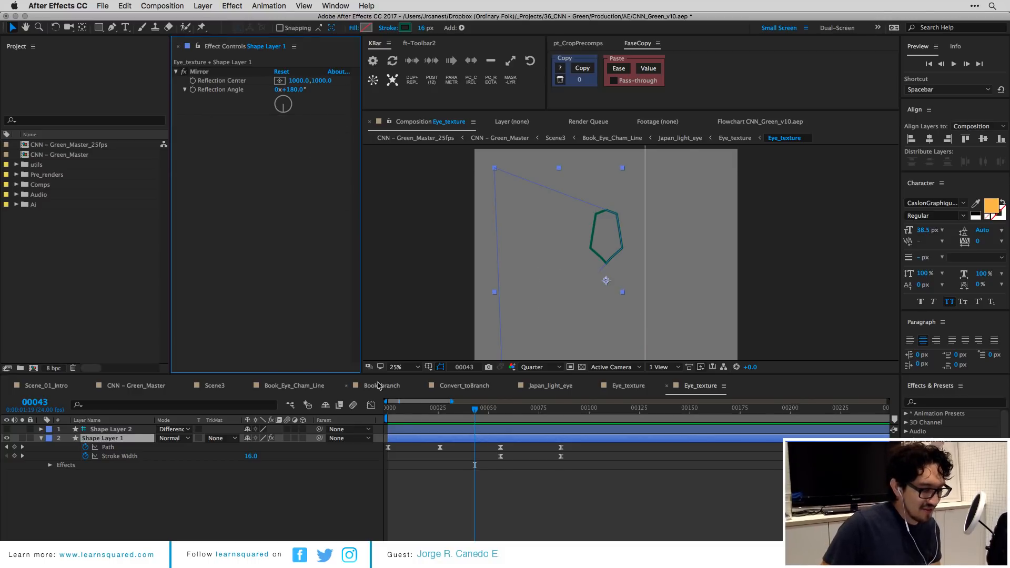
click(460, 488)
Return to the parent Eye_texture composition and look through its stacked Eye_texture layers.
key(Tab)
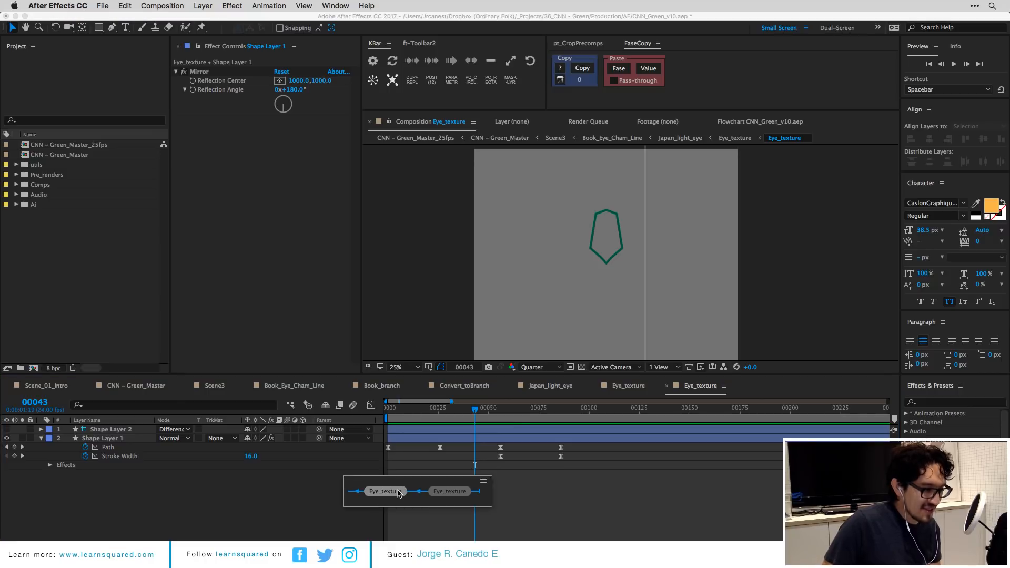
click(398, 493)
click(118, 439)
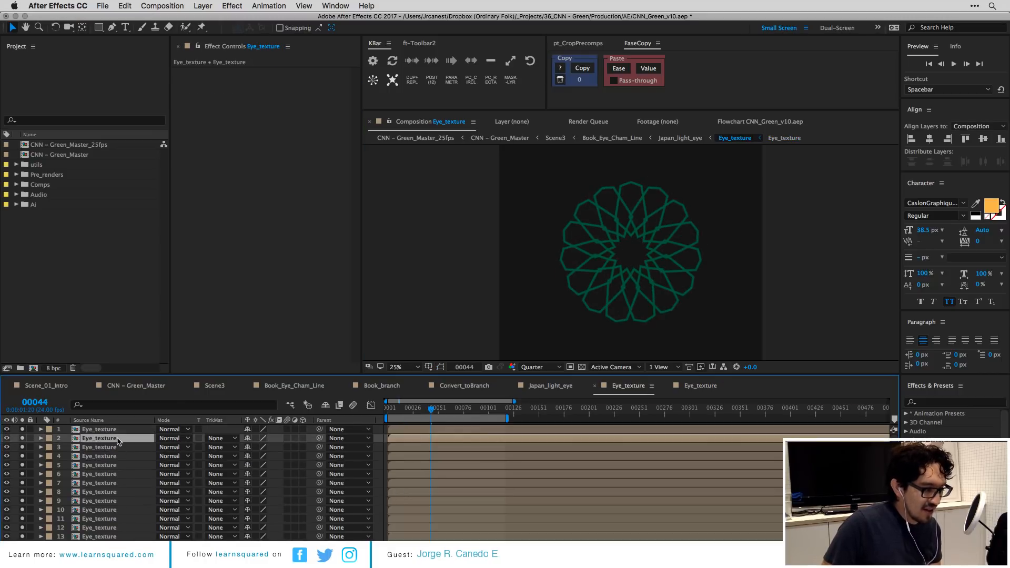
click(116, 430)
scroll(140, 499, down, 1)
scroll(99, 533, right, 10)
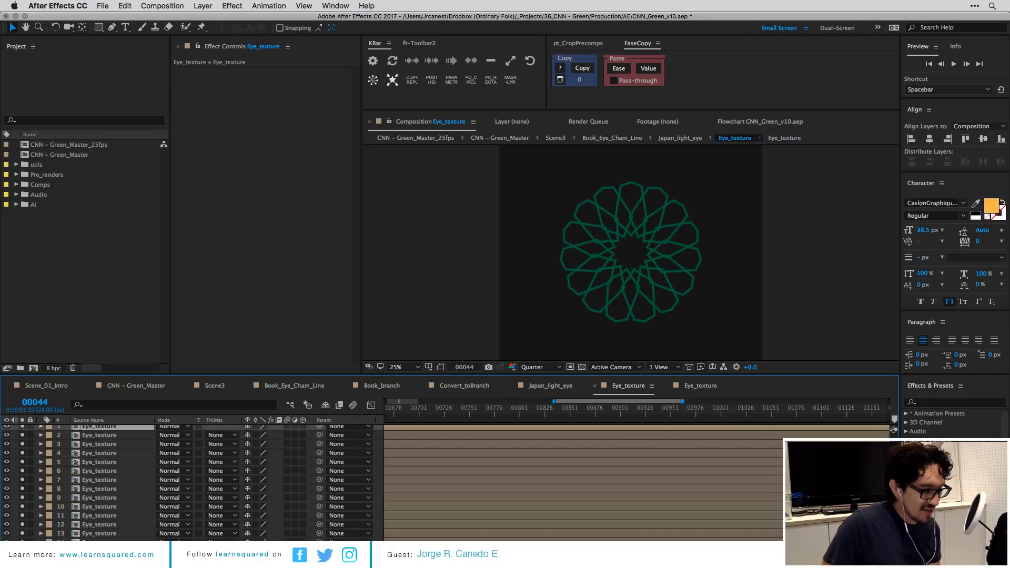
Turn off solo on all the Eye_texture layers and deselect them.
key(super+a)
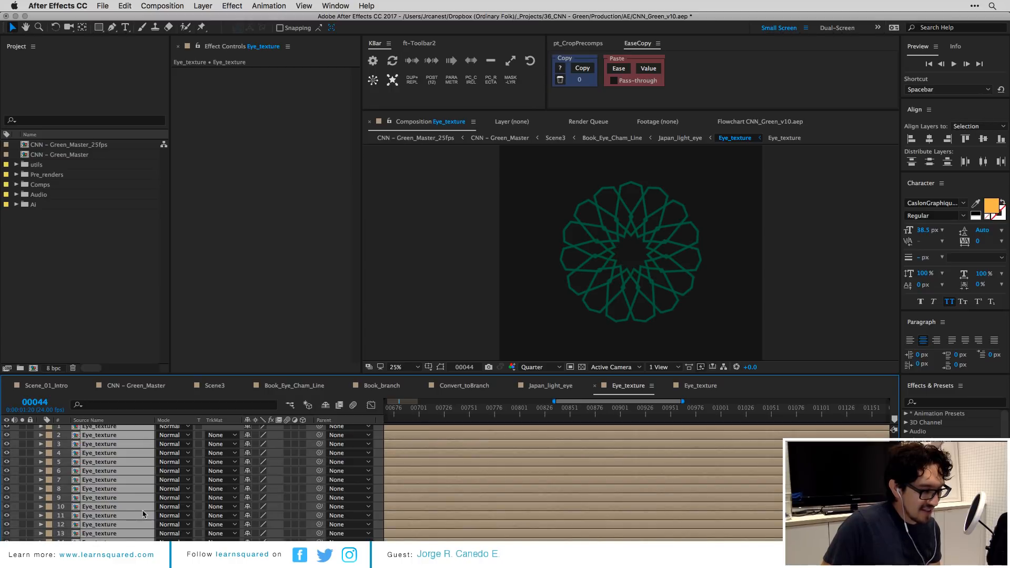
scroll(157, 497, up, 1)
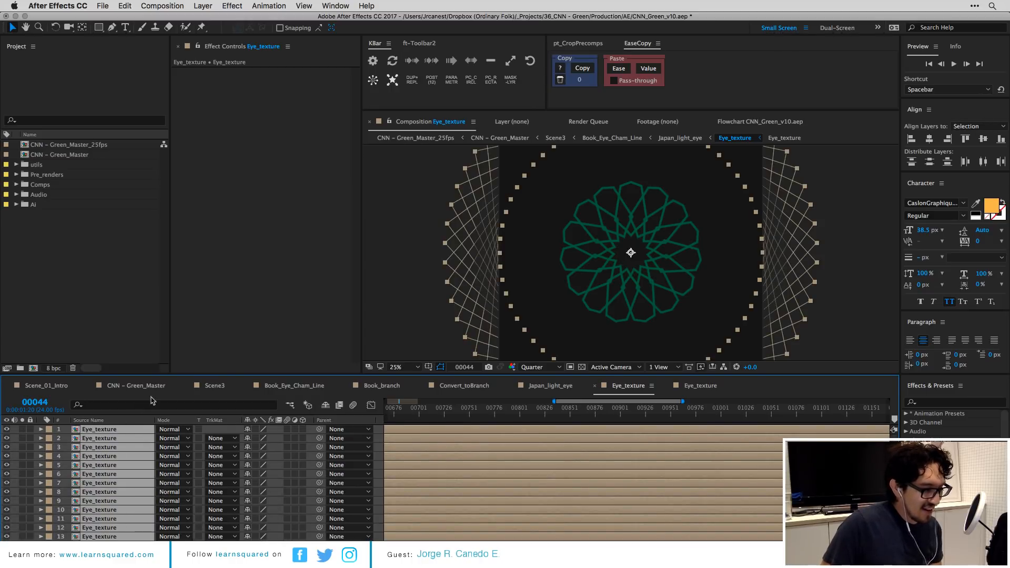
click(234, 321)
click(868, 260)
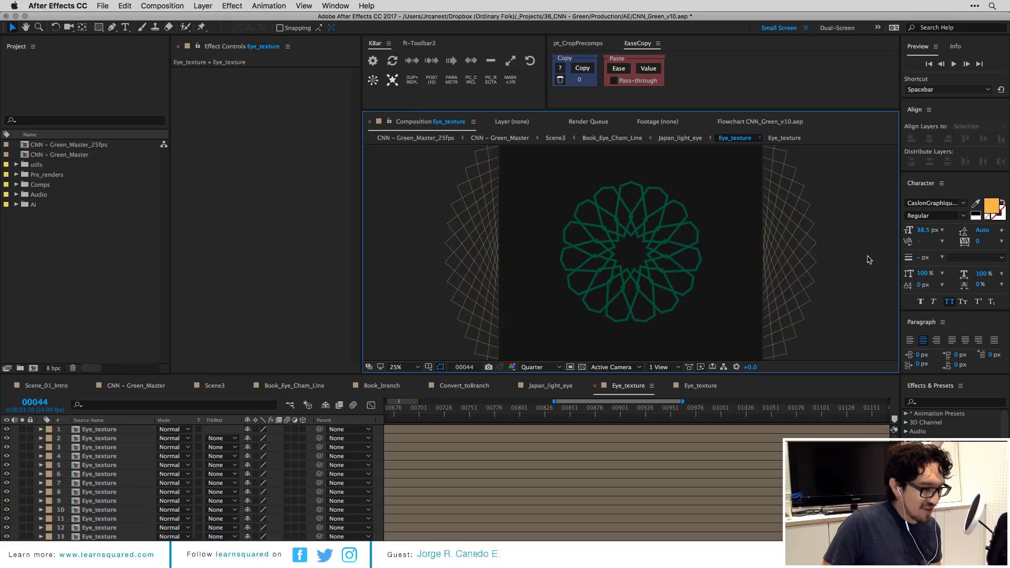
Hide all the stacked Eye_texture layers except the bottom one so only the base petal shows.
click(130, 440)
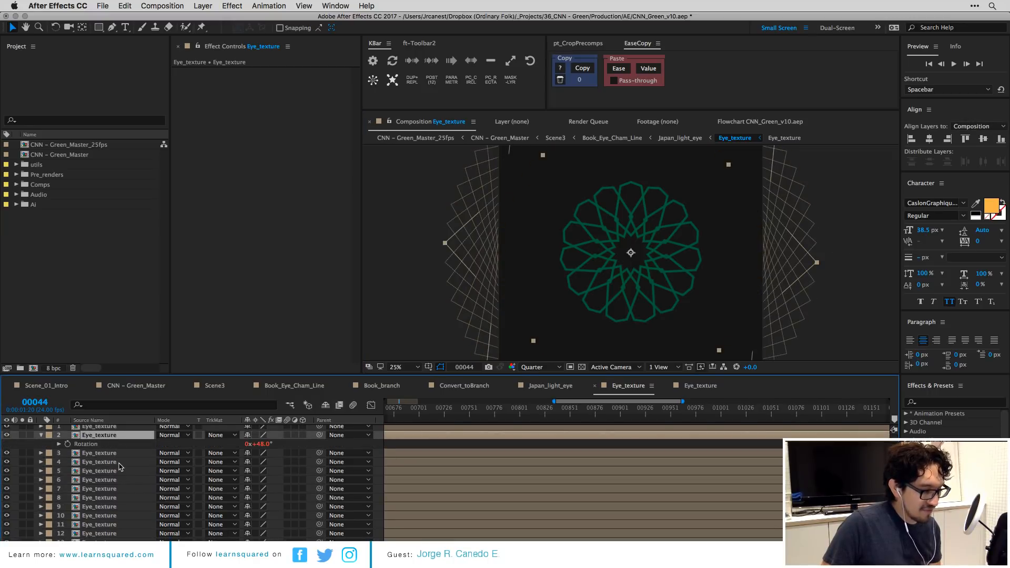
scroll(119, 464, down, 1)
click(108, 543)
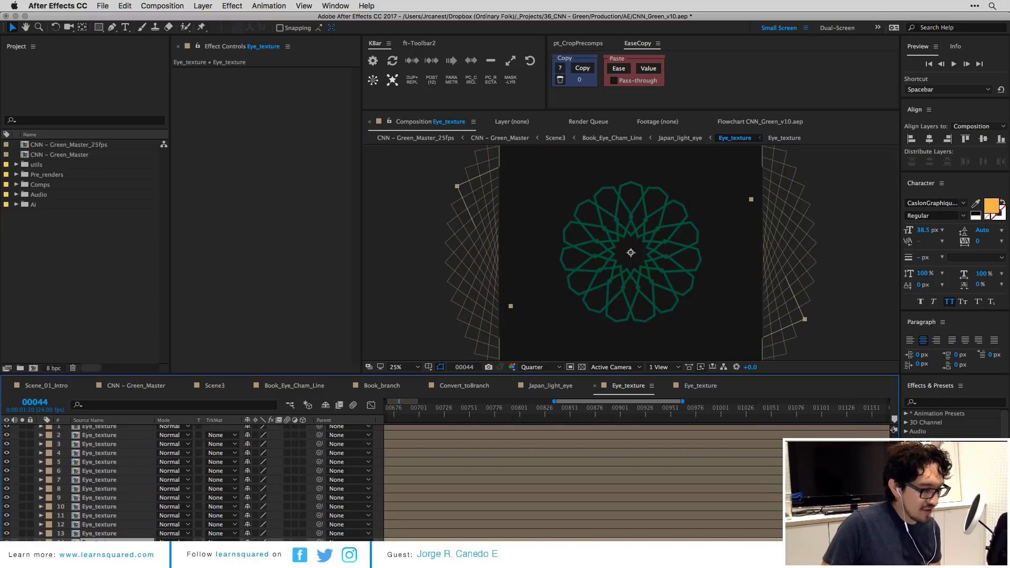
scroll(14, 432, up, 1)
key(super+a)
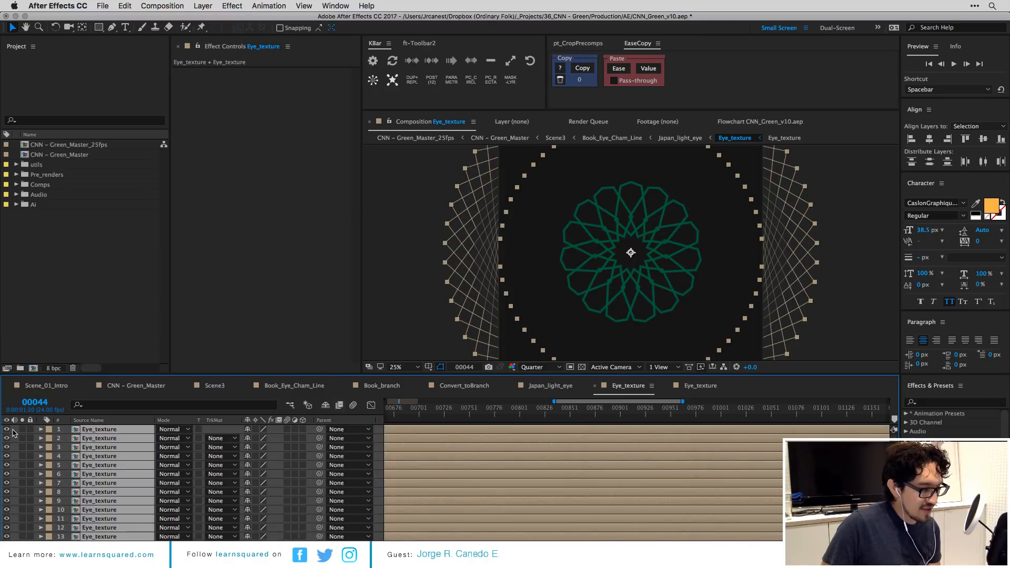
click(6, 429)
scroll(23, 450, down, 1)
click(99, 551)
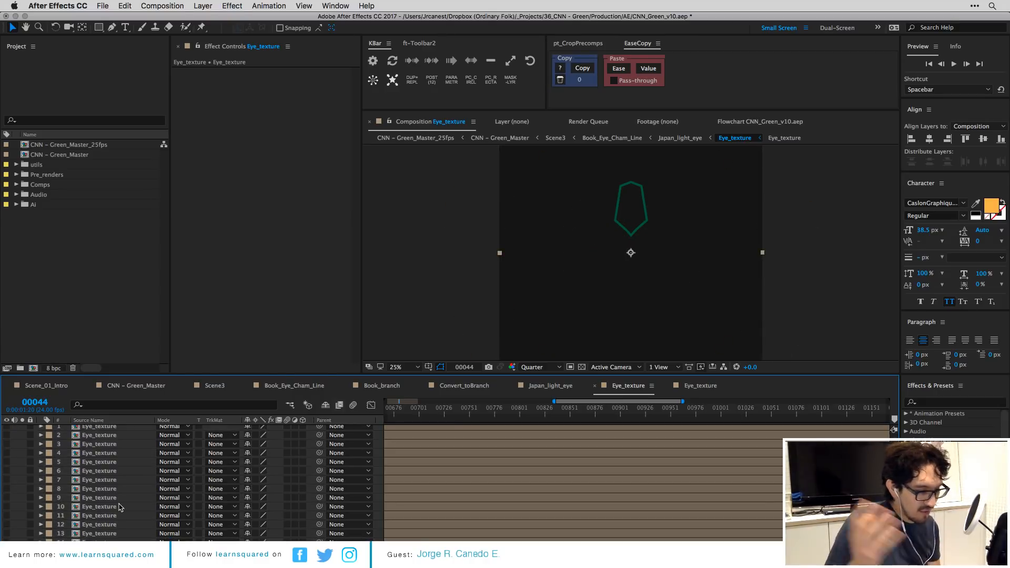
click(116, 540)
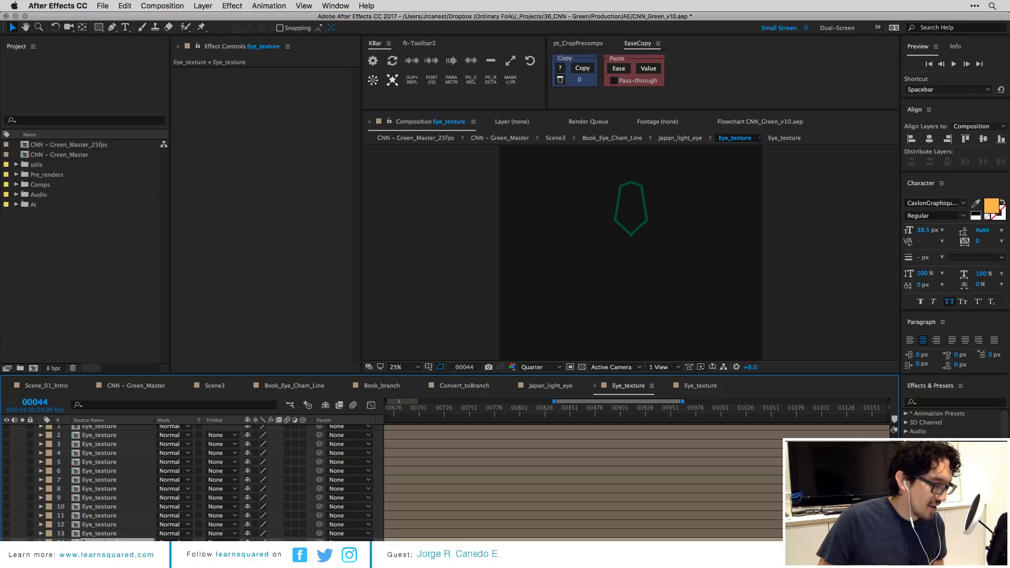
Examine the Rotation property and its expression on Eye_texture layer 14, just above the bottom layer.
key(r)
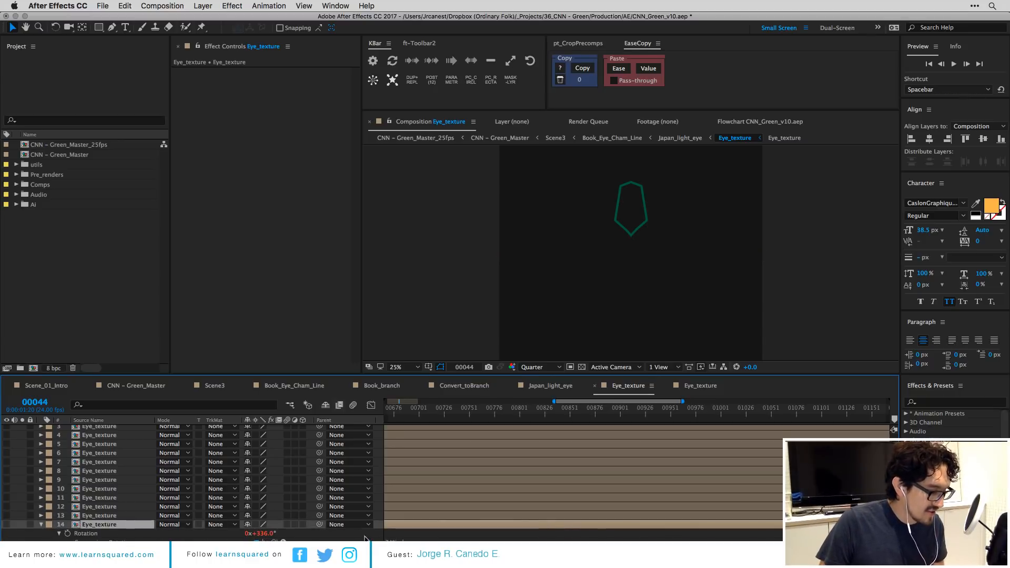
click(404, 541)
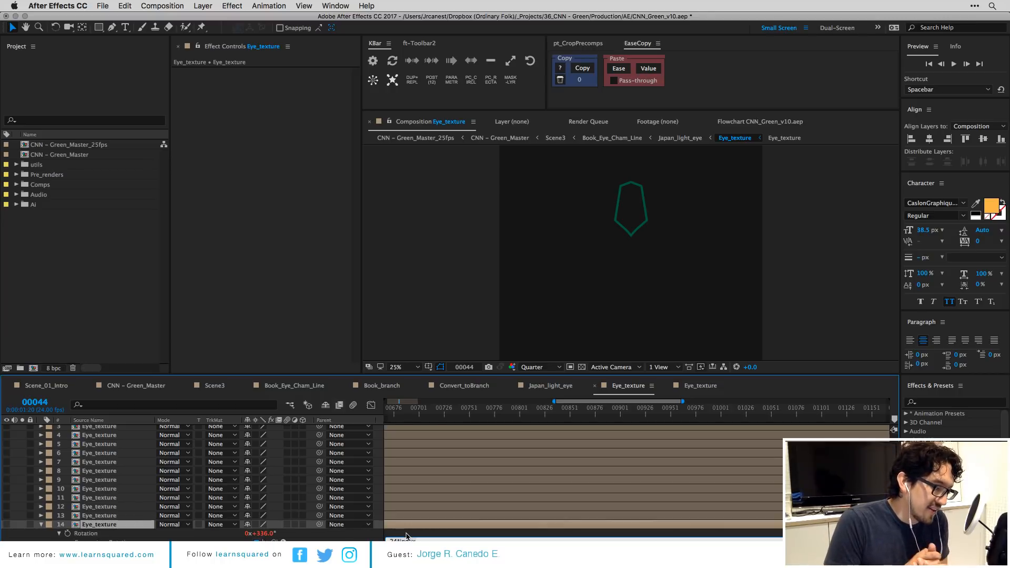
click(406, 534)
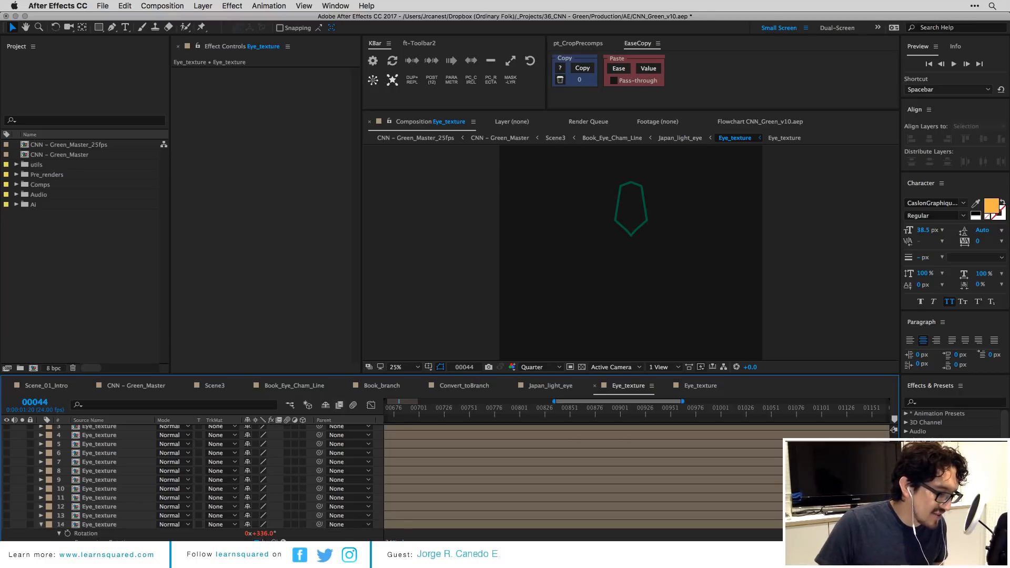
click(408, 540)
click(408, 525)
click(407, 516)
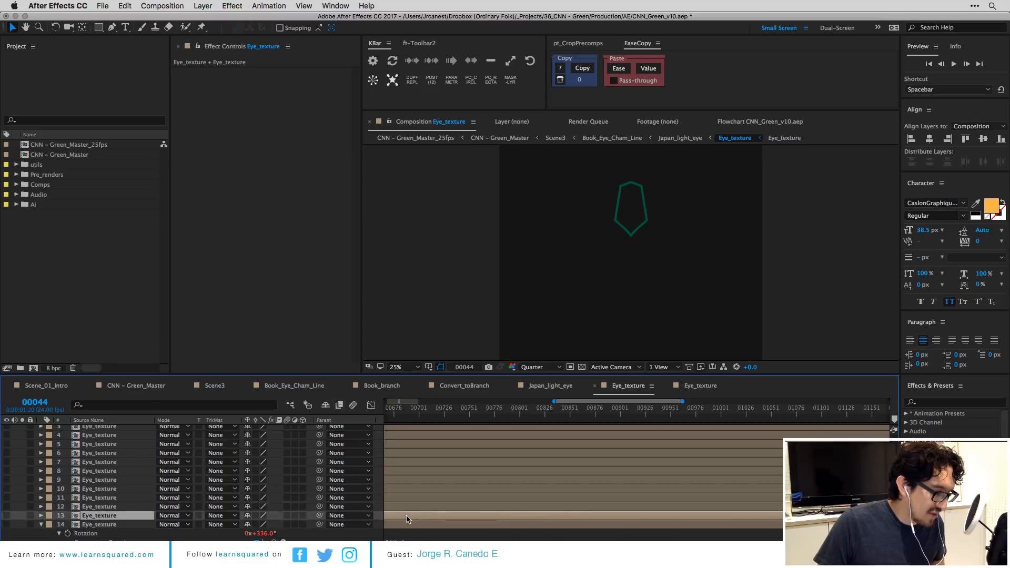
click(415, 540)
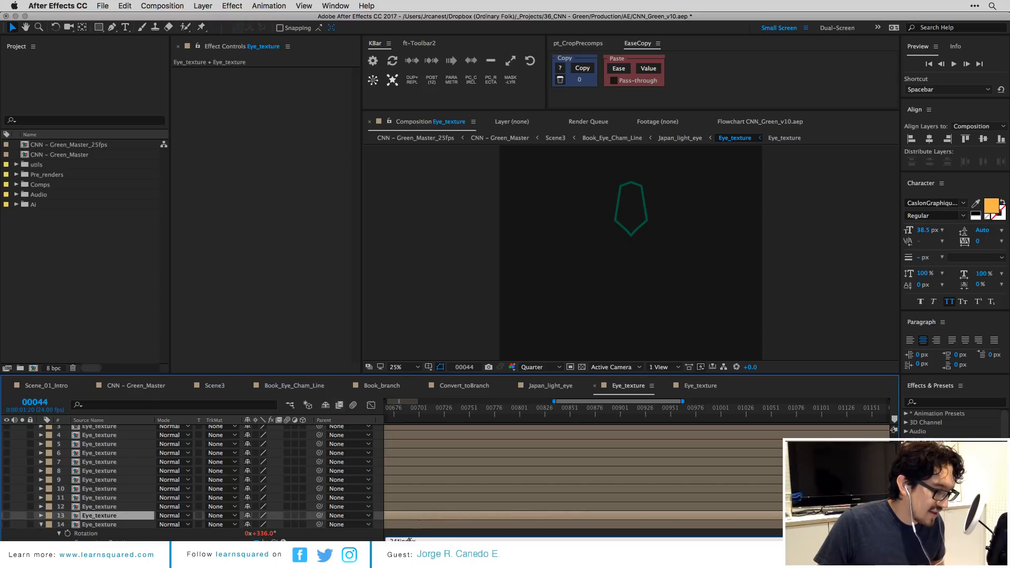
click(405, 533)
click(406, 540)
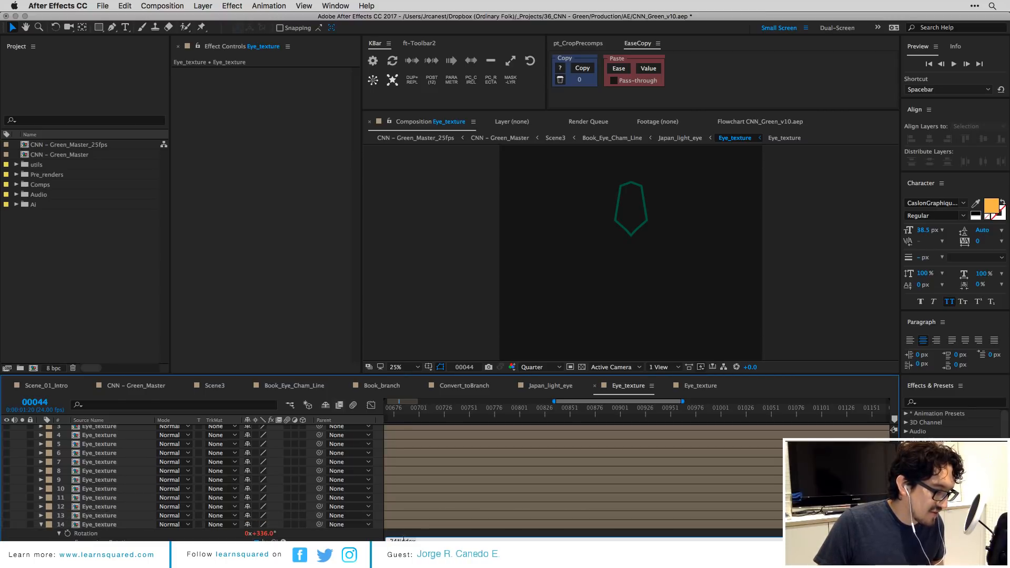
click(405, 534)
click(400, 524)
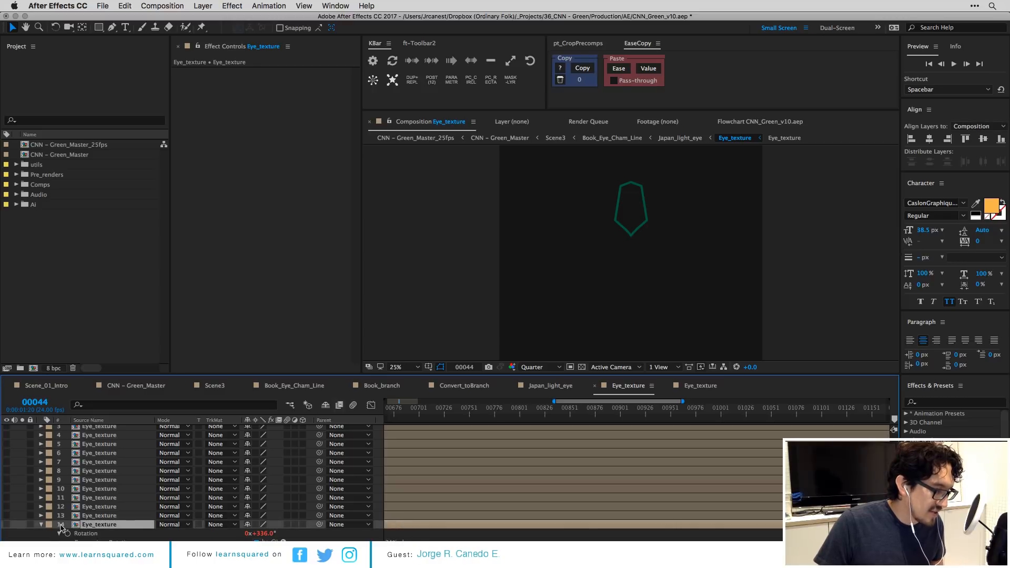
key(u)
key(u)
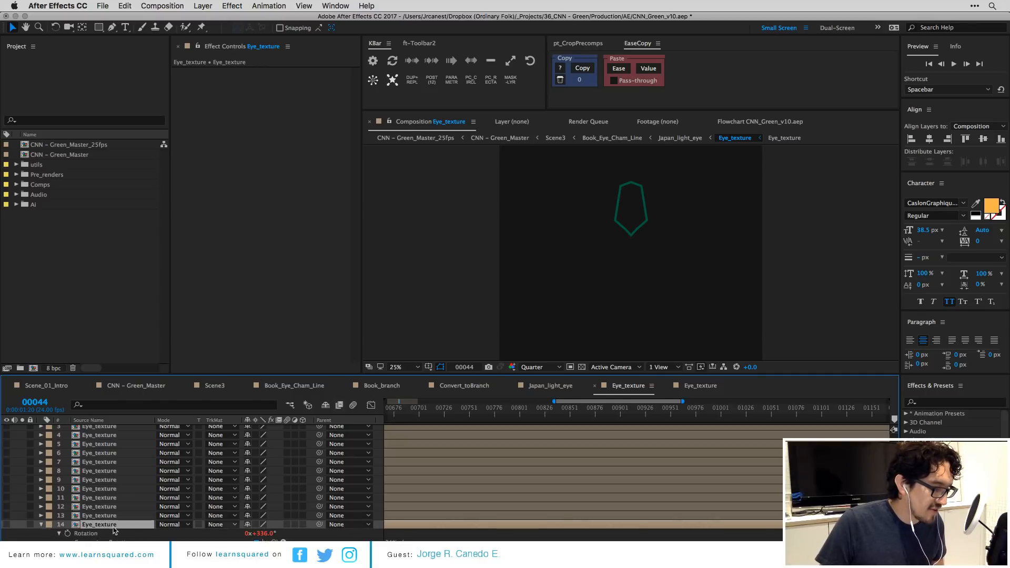
Delete Eye_texture layers 1 to 13 and turn on the visibility of the remaining layer with the Rotation expression.
key(Delete)
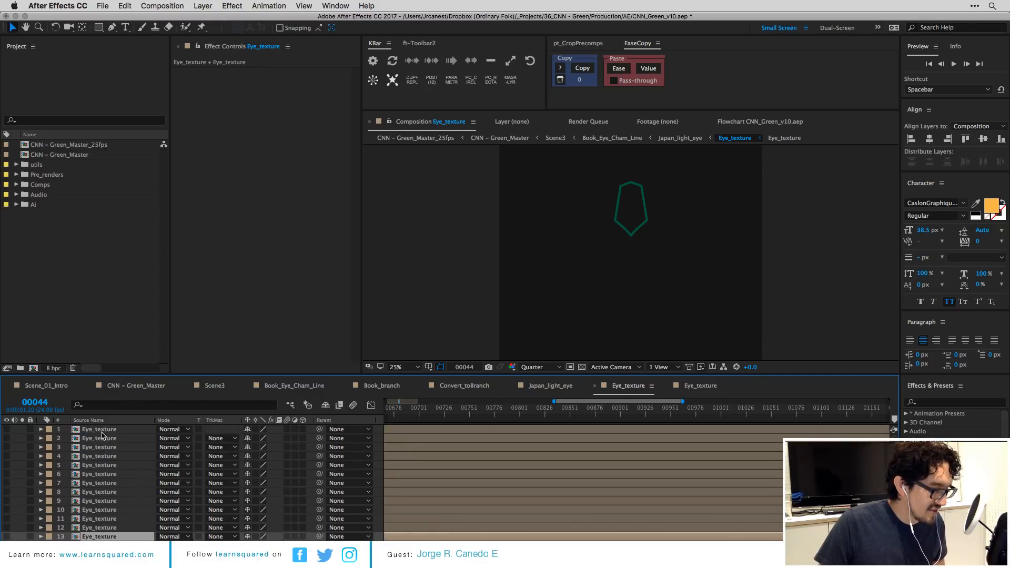
shift+click(102, 432)
key(Delete)
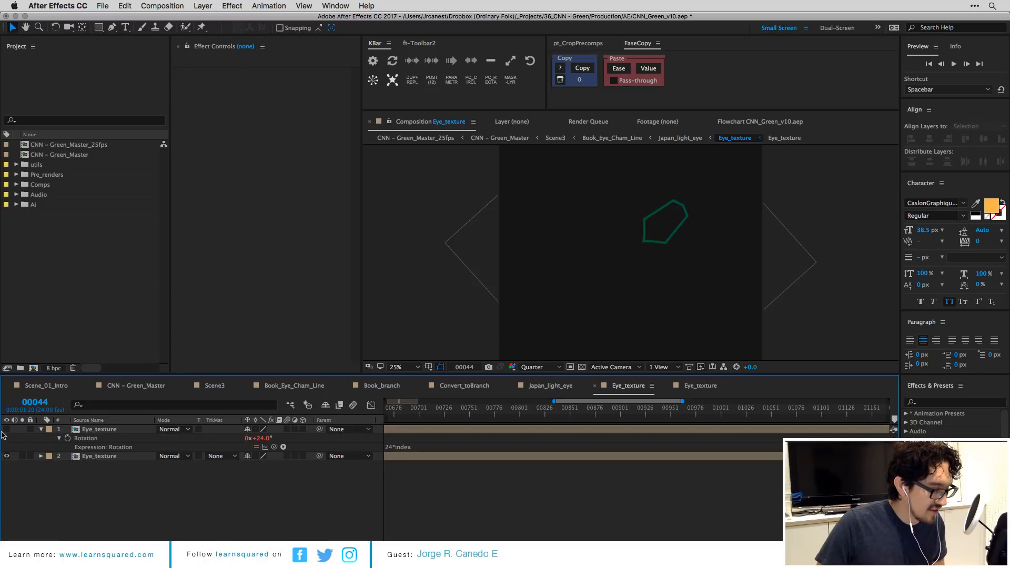
click(6, 429)
Duplicate the Eye_texture layer with the 24*index Rotation expression 13 times to fill the full ring.
click(106, 429)
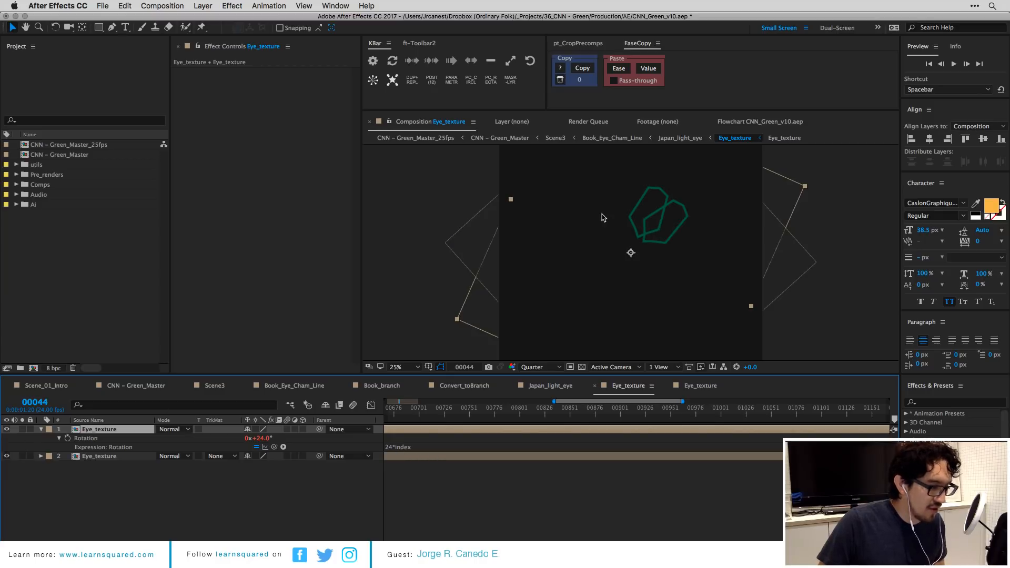
key(super+d)
key(super+d)
key(super+d)
key(super+d)
key(super+d)
key(super+d)
key(super+d)
key(super+d)
key(super+d)
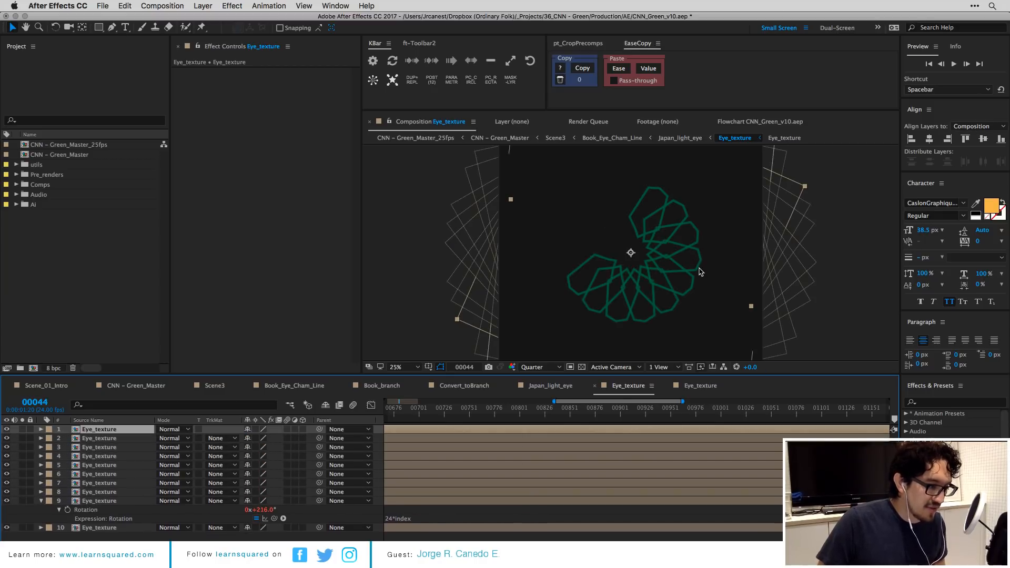
key(super+d)
key(super+d)
key(super+d)
key(super+d)
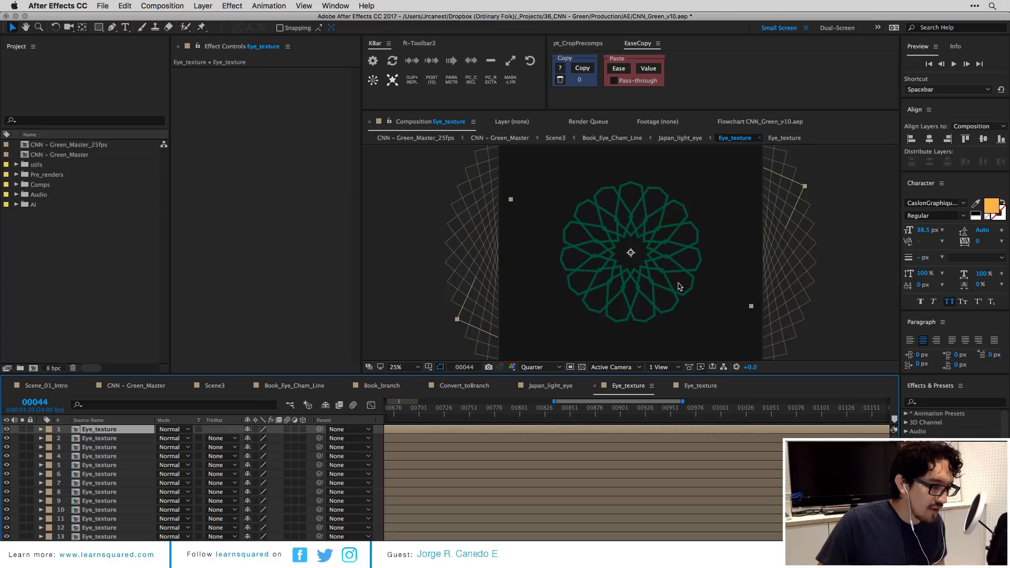
Delete the 13 duplicated Eye_texture layers, keeping the original expression layer and the bottom layer.
scroll(368, 499, down, 2)
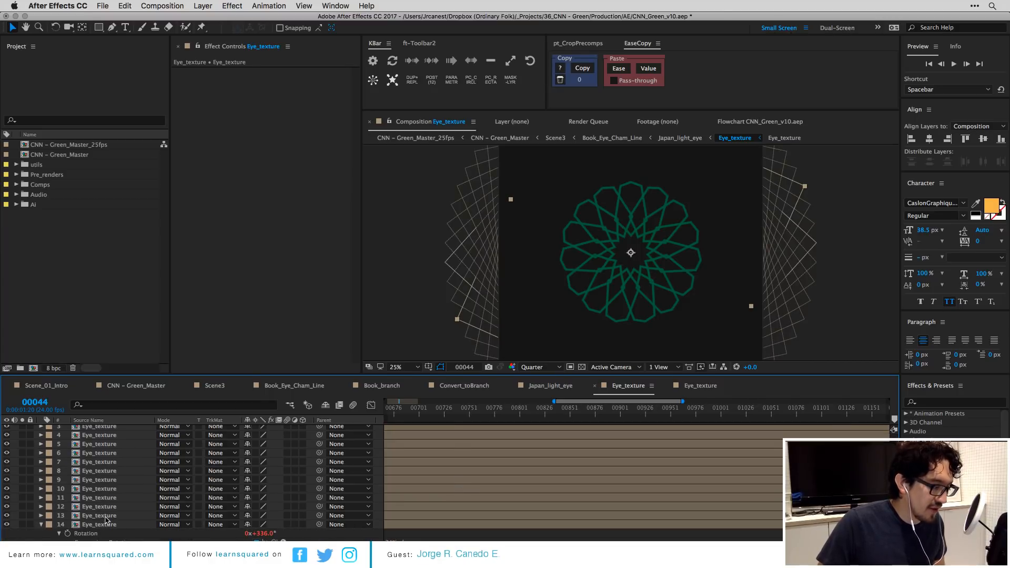
shift+click(106, 521)
key(Delete)
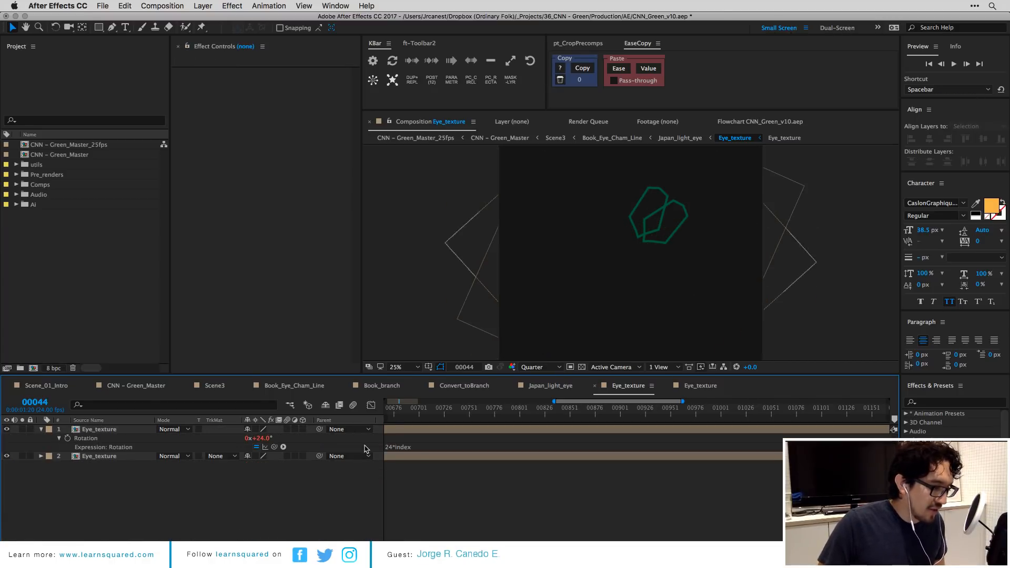
Add a Slider Control effect to the bottom Eye_texture layer.
click(115, 457)
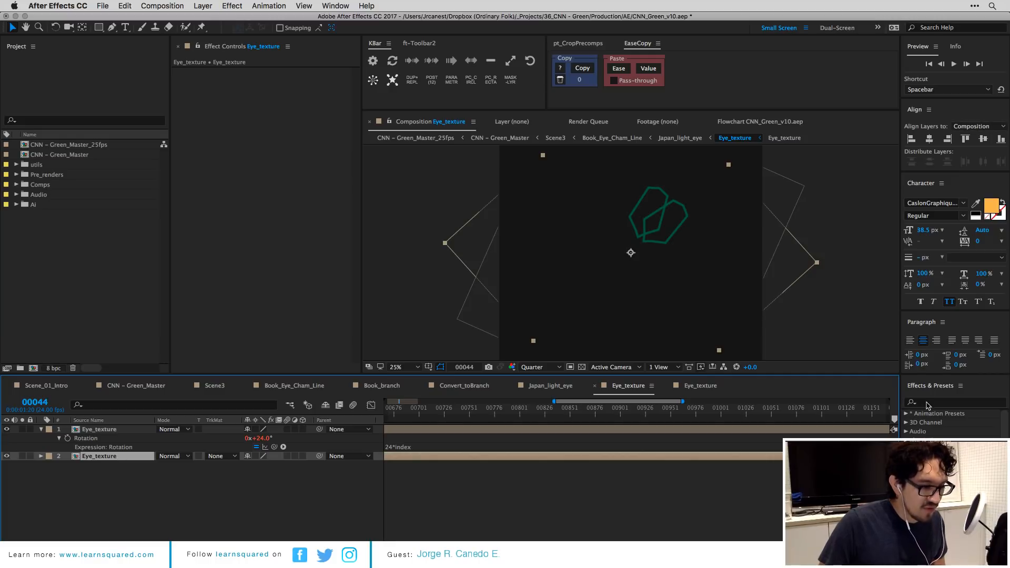
click(926, 403)
text(slider)
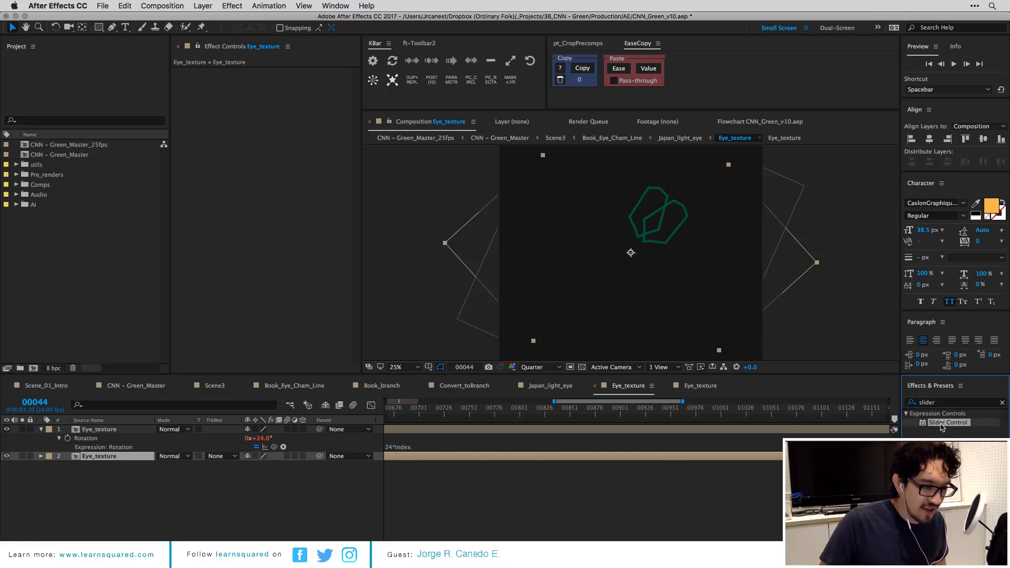
drag(946, 423, 266, 81)
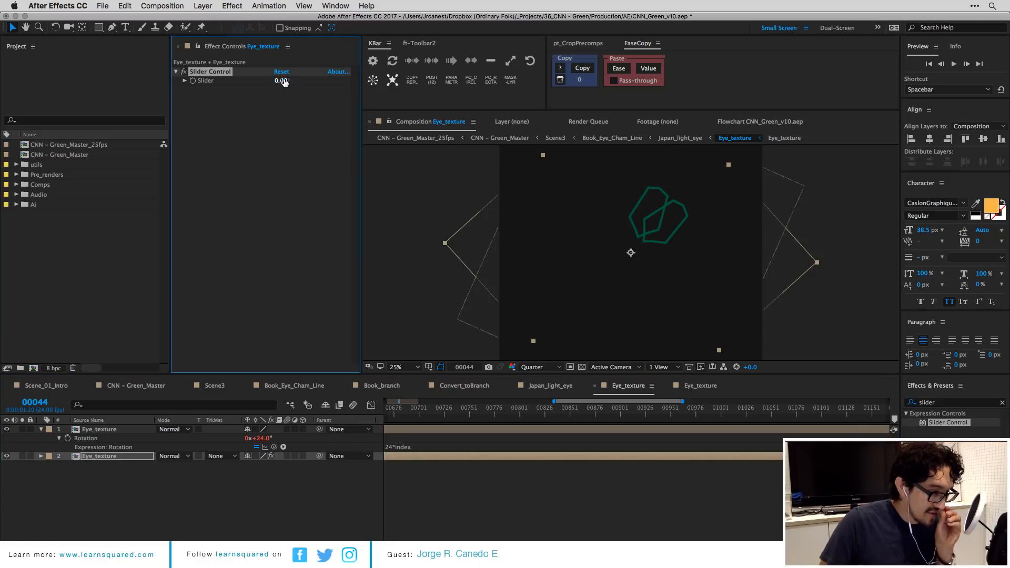
Replace the 24 in the upper Eye_texture layer's Rotation expression with a link to the bottom layer's Slider, keeping *index.
click(400, 447)
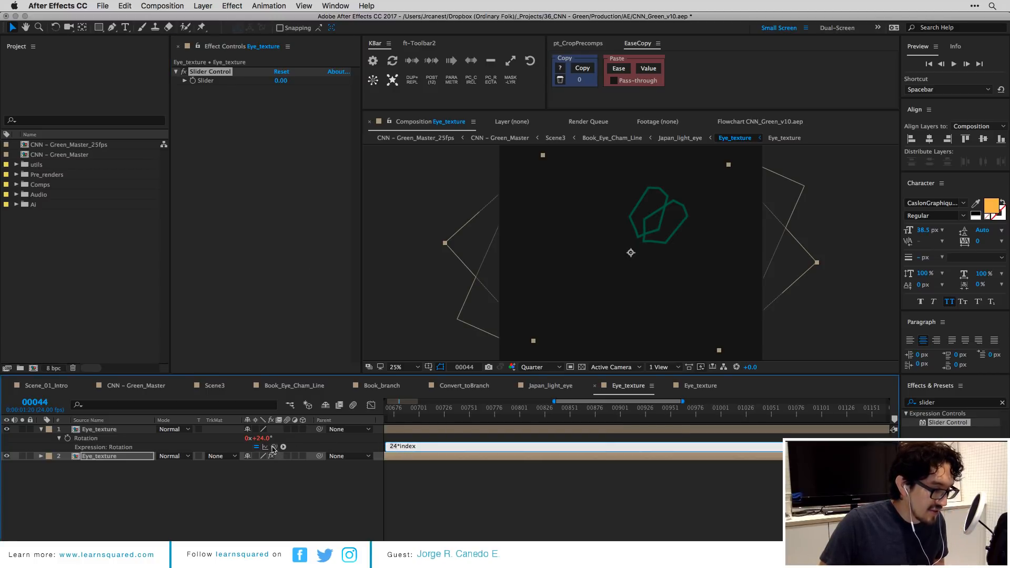
drag(273, 449, 204, 80)
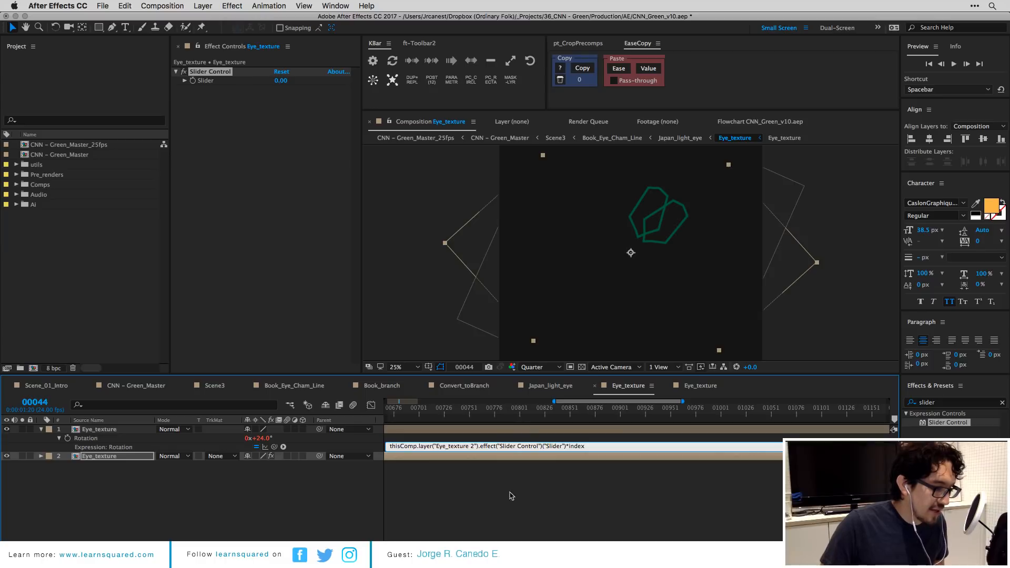
click(492, 495)
Set the Slider on the bottom Eye_texture layer to -34 to rotate the linked petal.
click(126, 430)
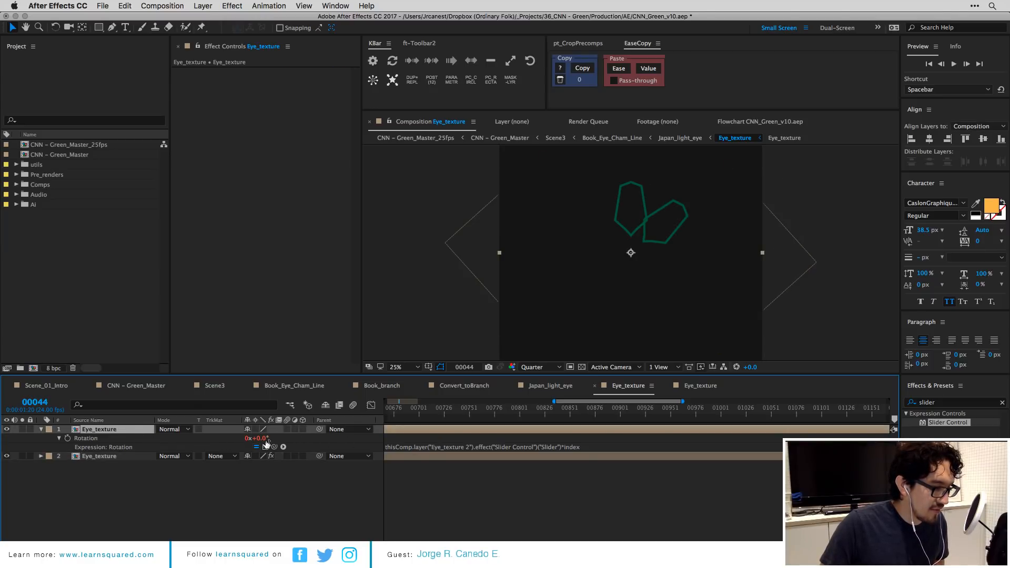
click(265, 440)
click(267, 477)
click(100, 455)
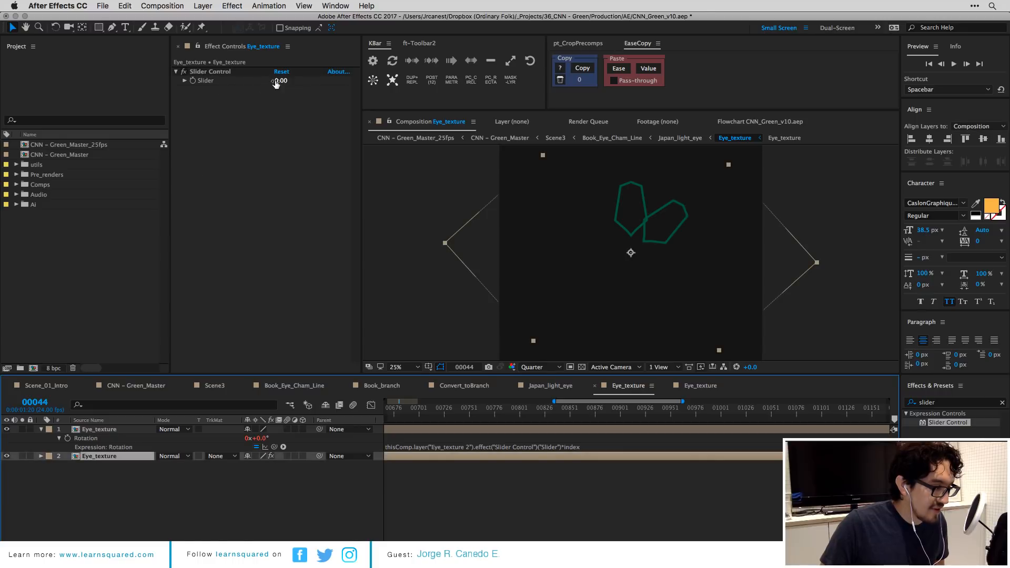
drag(276, 83, 268, 84)
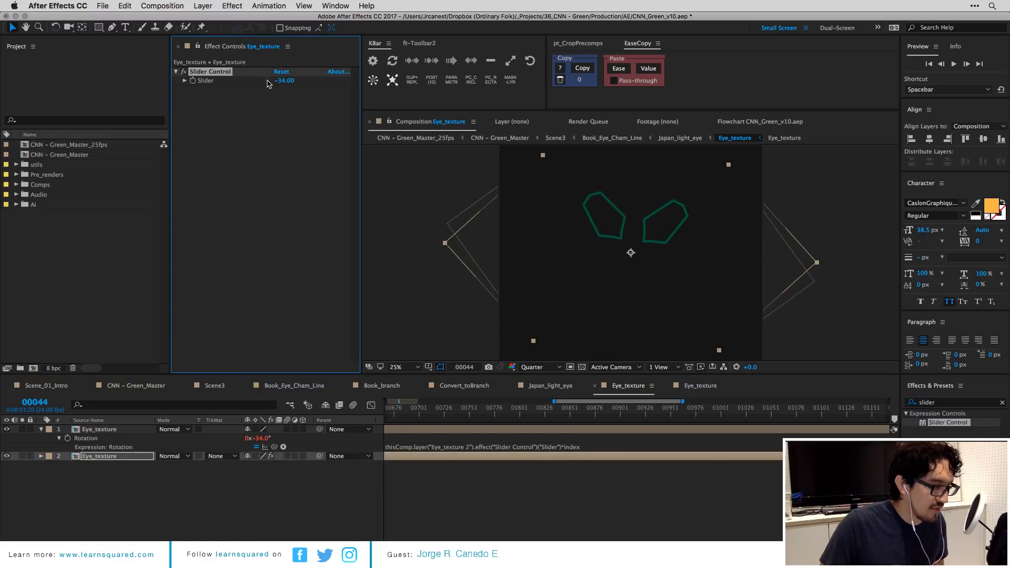
Duplicate the slider-linked Eye_texture layer eight times and set the bottom layer's Slider to -43.
click(95, 430)
key(super+d)
key(super+d)
key(super+d)
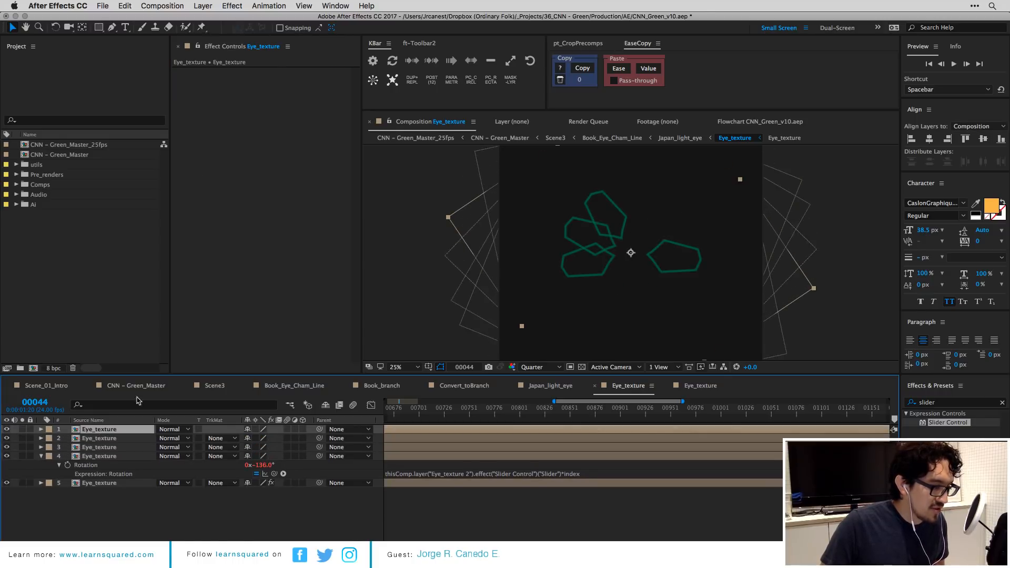
key(super+d)
key(super+d)
key(super+d)
key(super+d)
key(super+d)
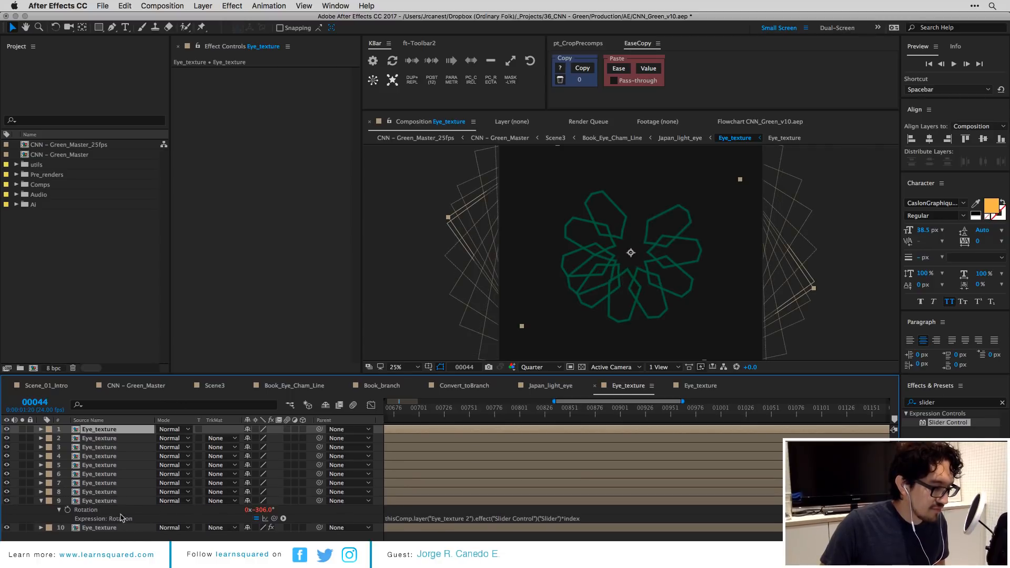
click(110, 528)
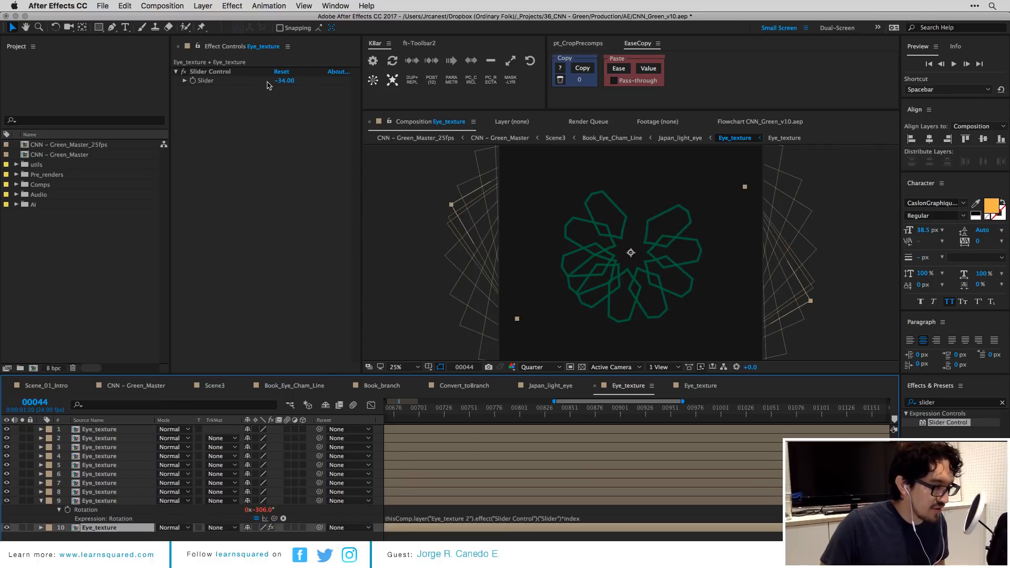
drag(277, 81, 266, 105)
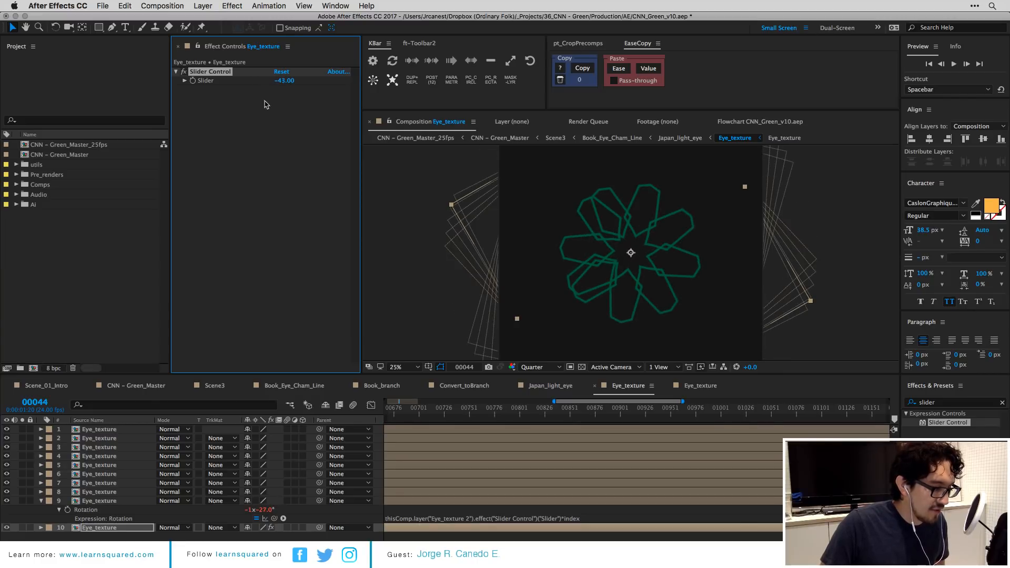
Remove the Rotation expression from the bottom Eye_texture layer and set its Slider to -11.
click(128, 532)
key(r)
click(406, 545)
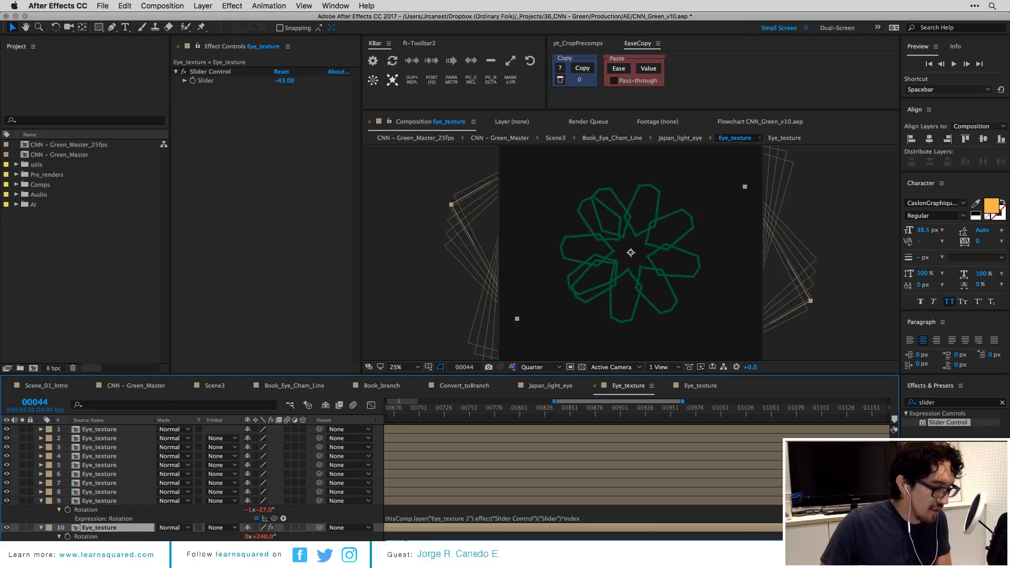
key(BackSpace)
click(406, 529)
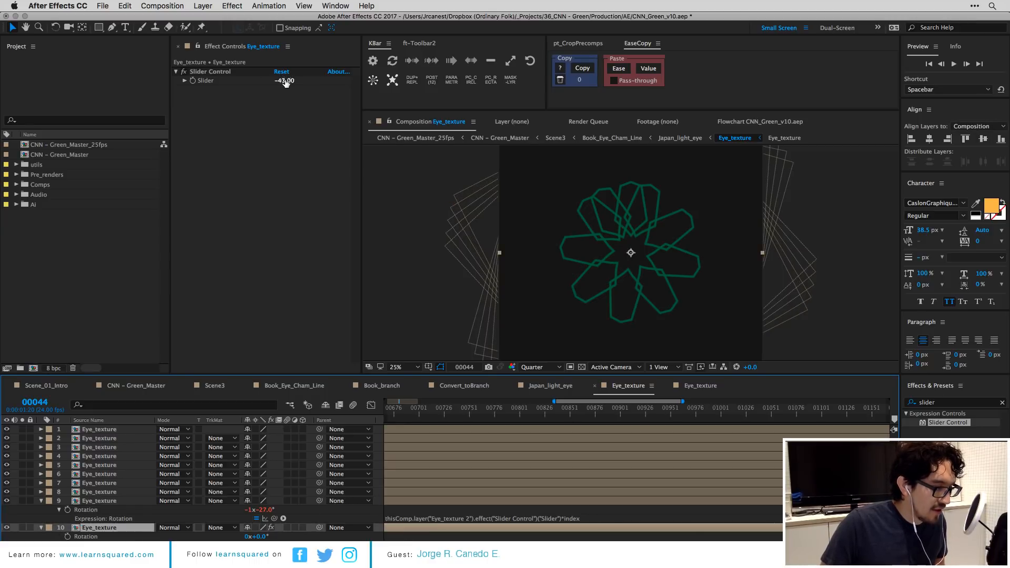
drag(279, 81, 301, 80)
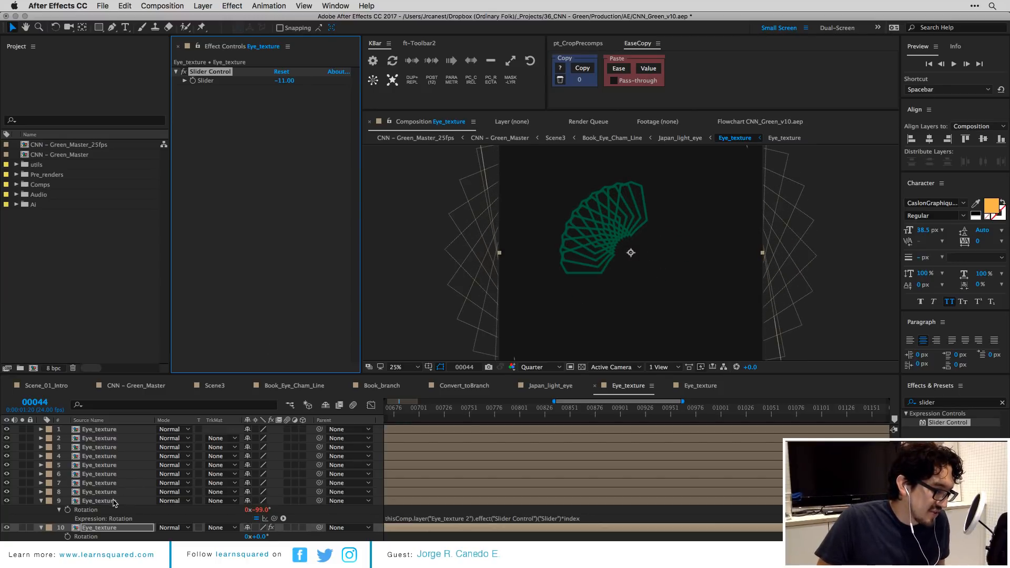
Set the Slider on the bottom Eye_texture layer to 24.
click(117, 501)
click(448, 524)
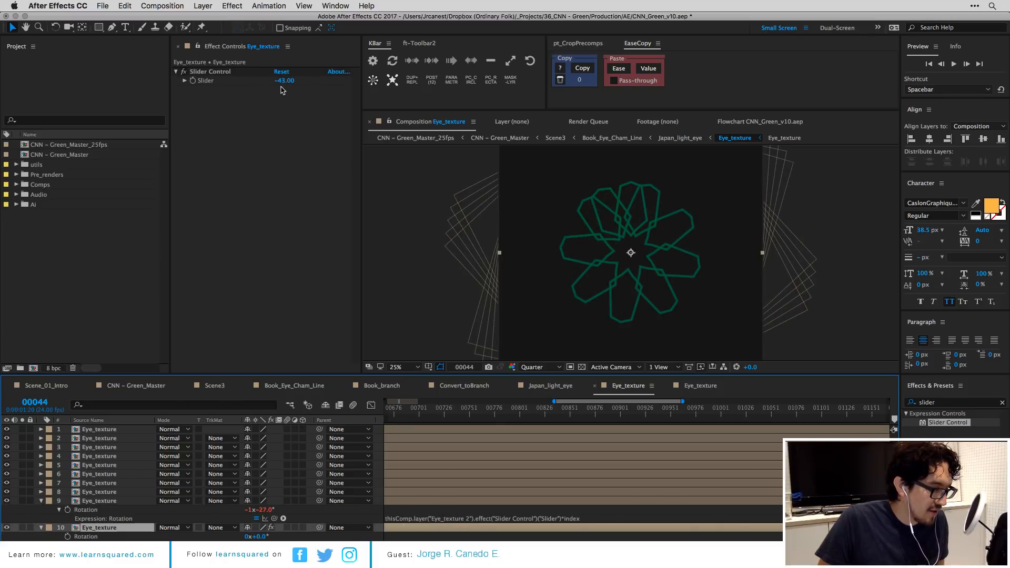
click(283, 82)
text(24)
key(Return)
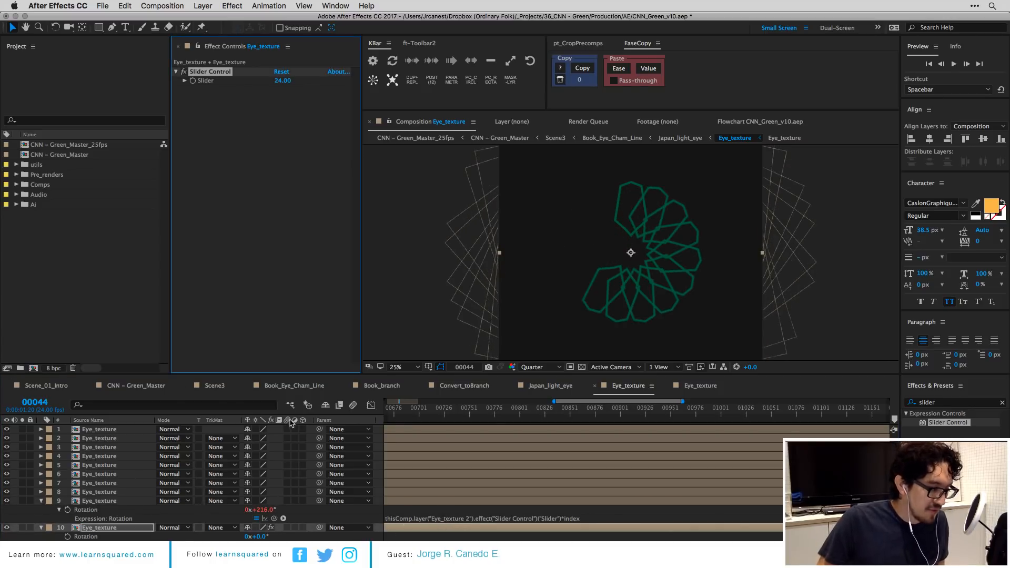
Duplicate the top Eye_texture layer five times to complete the ring of petals.
click(98, 430)
key(ctrl+d)
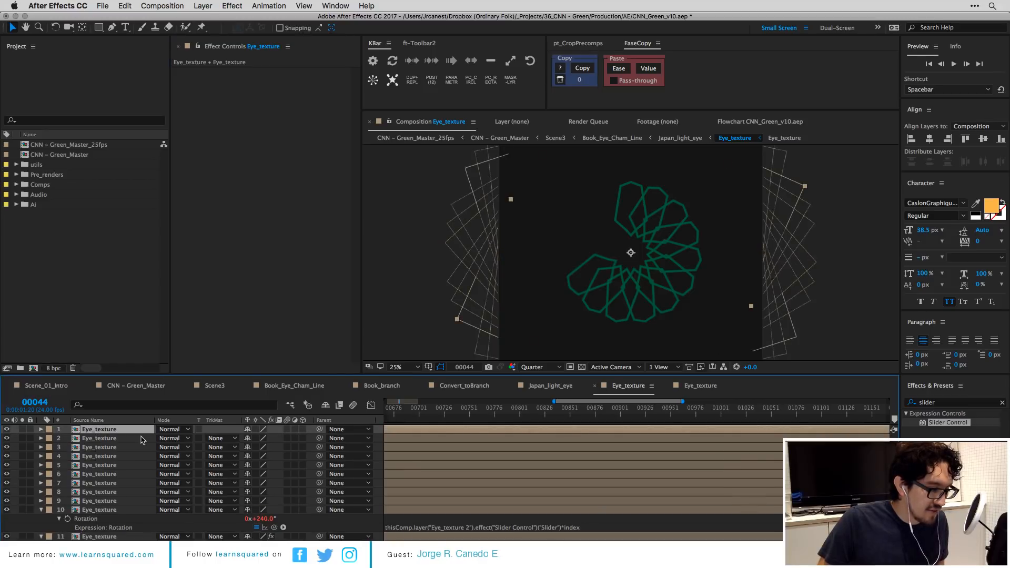
key(ctrl+d)
key(ctrl+d)
key(ctrl+d)
key(ctrl+d)
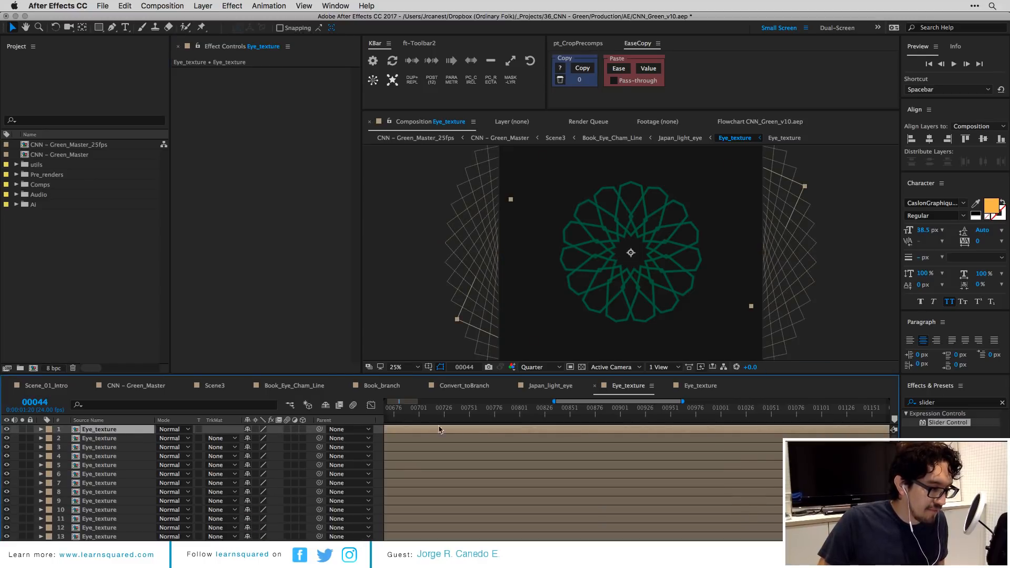
Preview the petal pattern's animation from the first frame and scrub to frame 27.
key(Home)
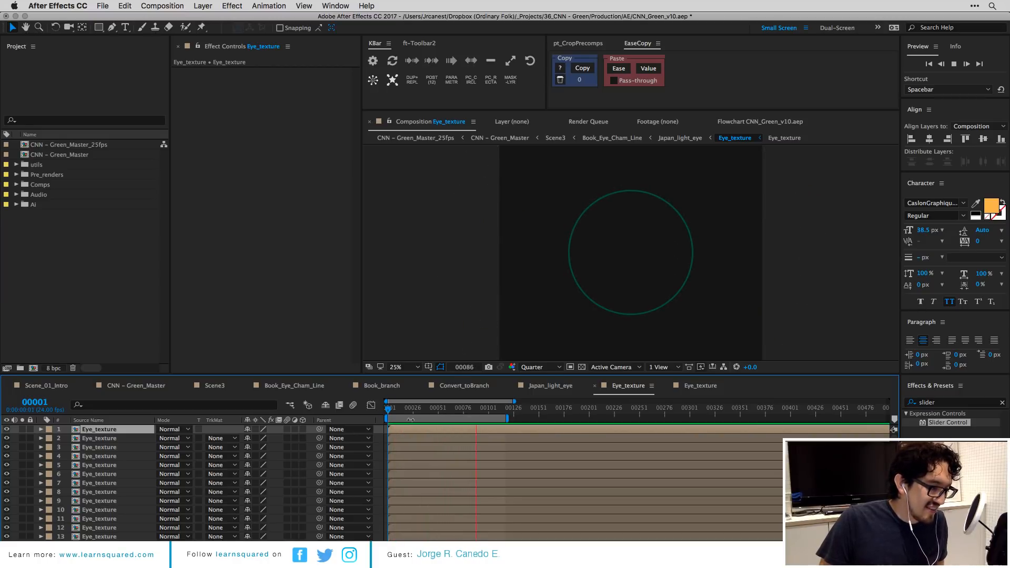
click(432, 409)
mouse_move(432, 410)
mouse_down()
mouse_move(476, 412)
mouse_move(405, 412)
mouse_move(415, 413)
mouse_up()
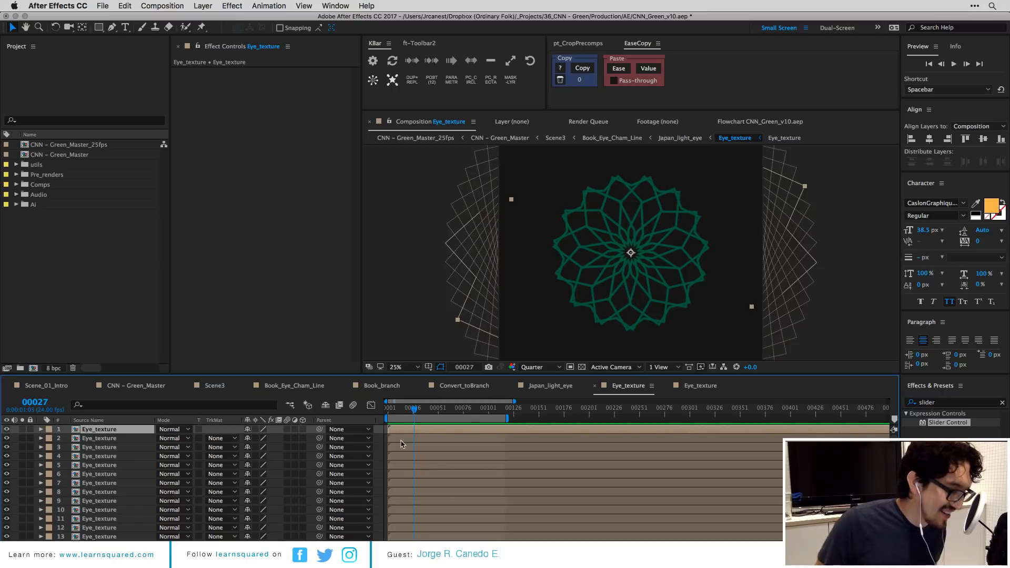
click(407, 323)
Play the shape animation inside the top layer's Eye_texture precomp, then view the parent pattern at frame 46.
double_click(448, 429)
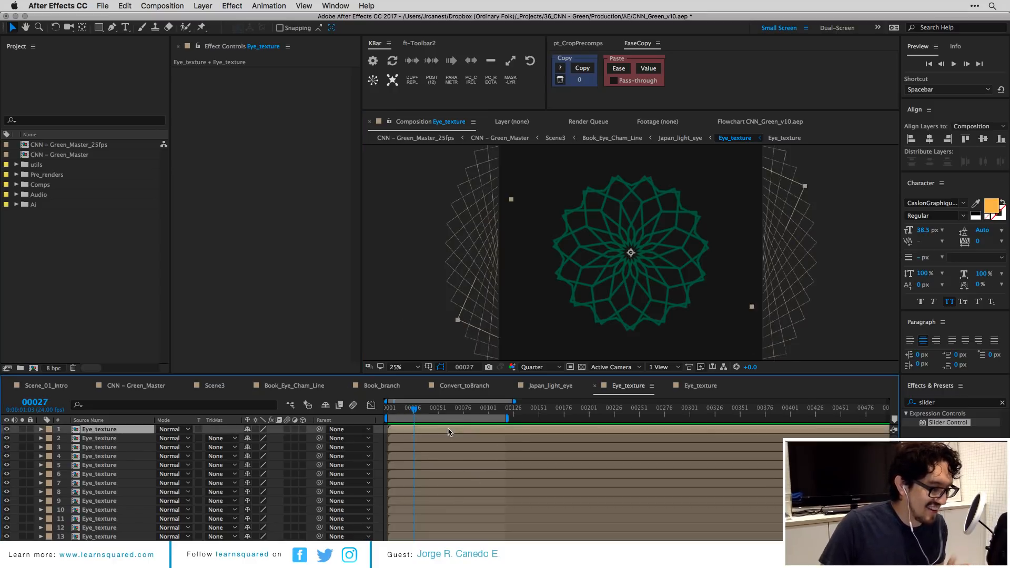
key(space)
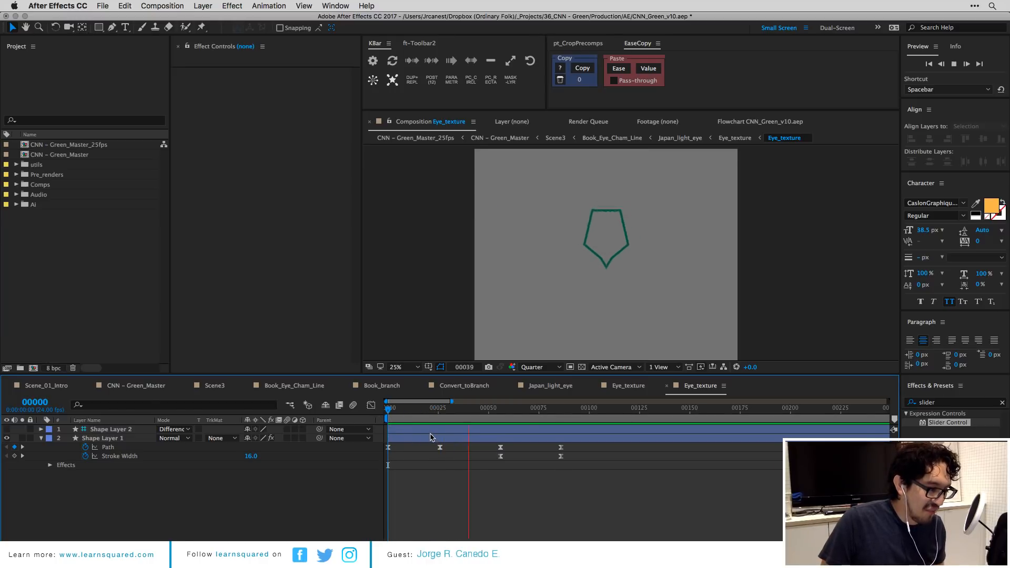
key(space)
key(Tab)
click(380, 450)
mouse_move(433, 408)
mouse_down()
mouse_move(393, 409)
mouse_move(467, 408)
mouse_move(434, 408)
mouse_up()
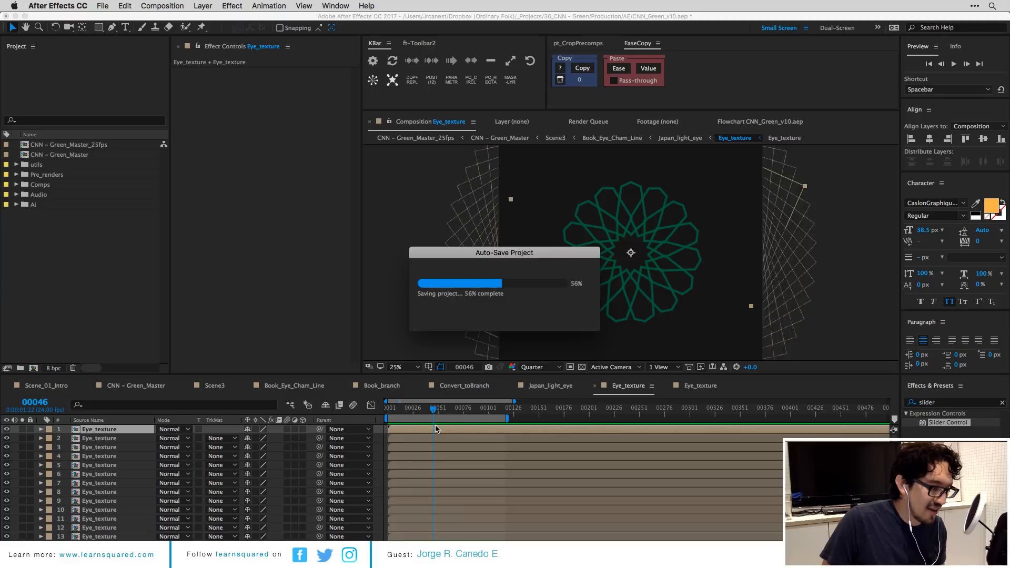
In the Eye_texture precomp, reshape Shape Layer 1's path at frame 56 into a crown-like outline and view the parent pattern.
double_click(447, 430)
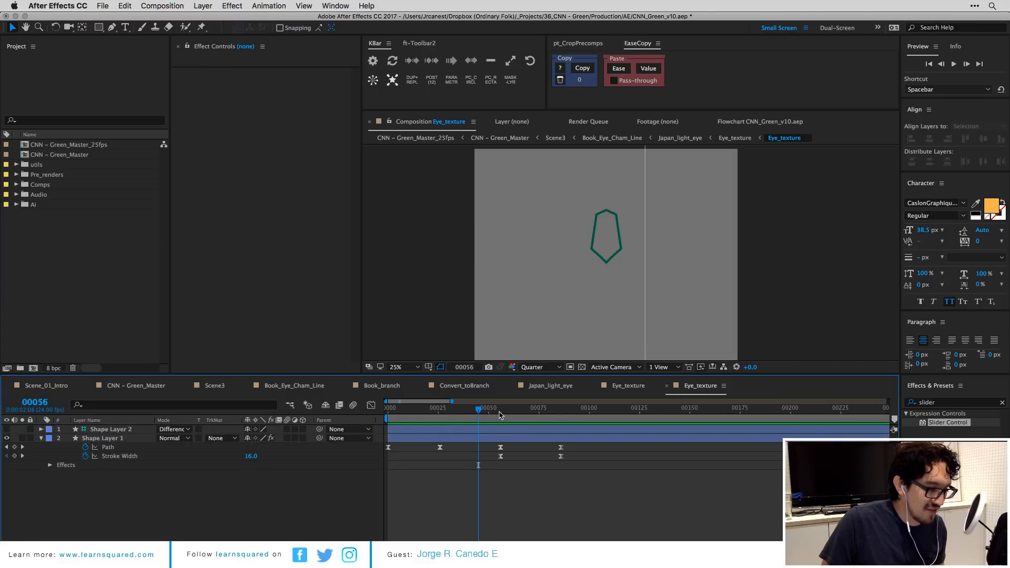
click(499, 414)
click(502, 448)
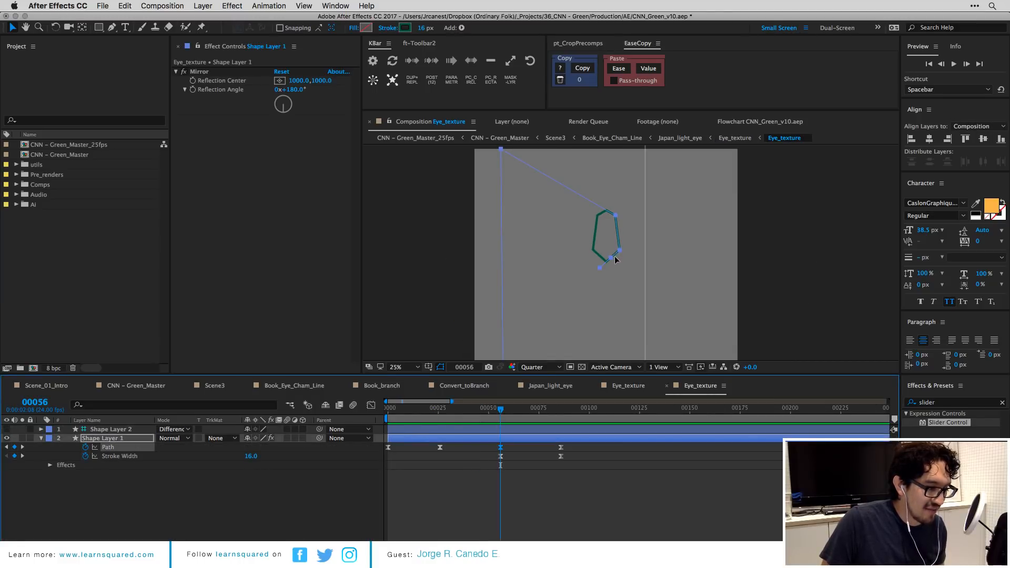
drag(616, 260, 637, 282)
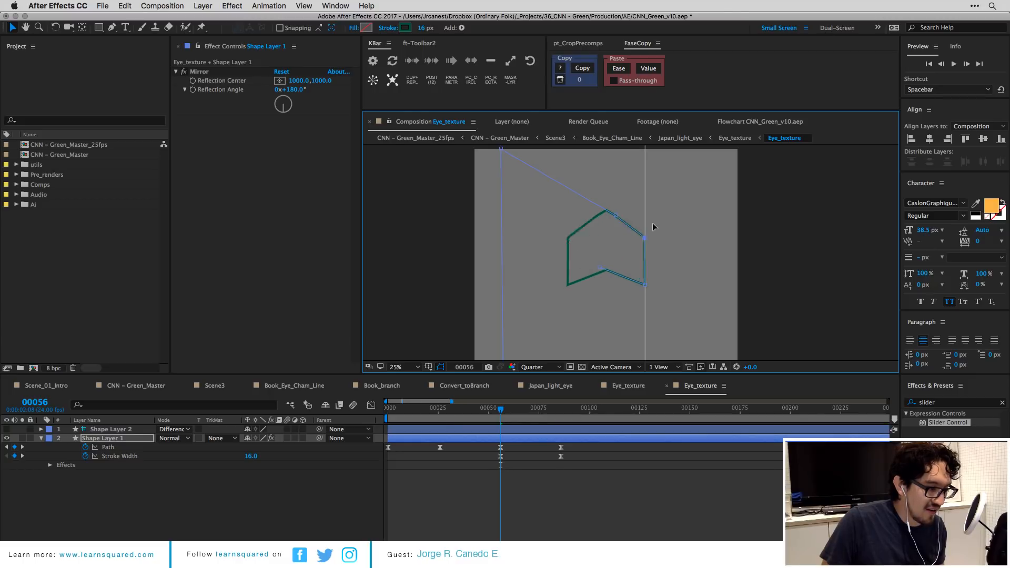
drag(653, 225, 620, 254)
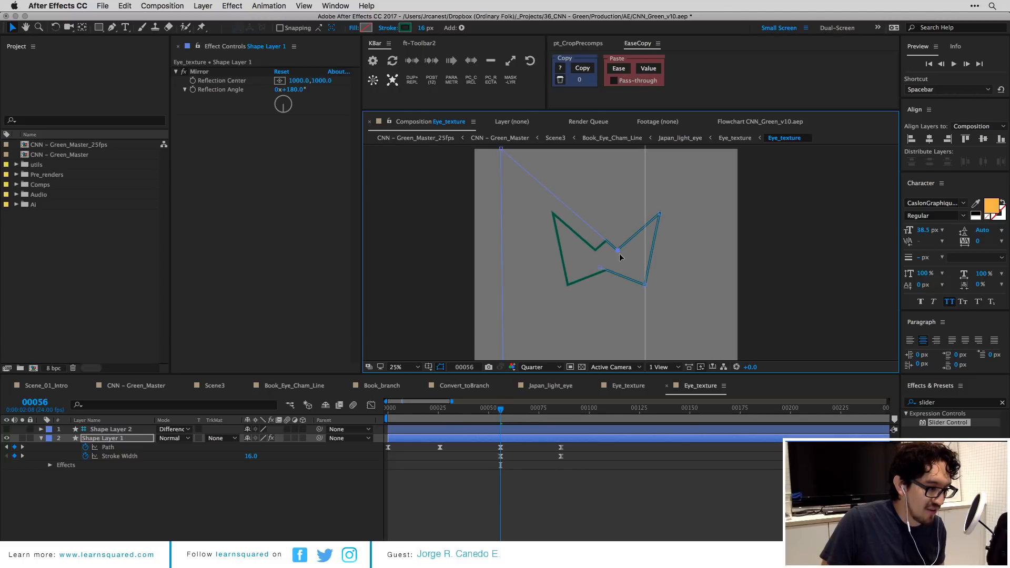
key(Tab)
click(475, 496)
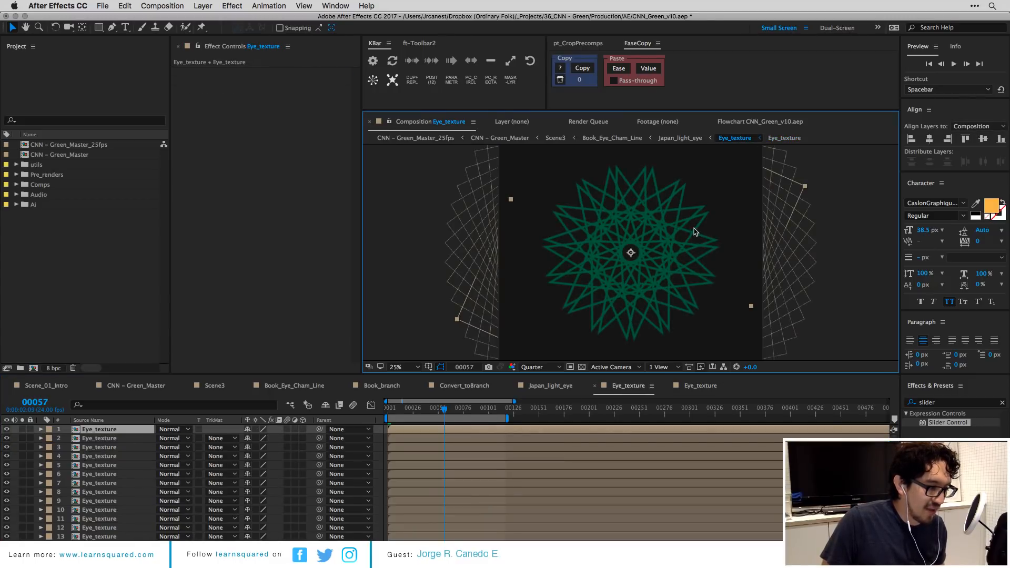
Convert the vertices of Shape Layer 1's crown-like path to smooth curves with the Pen tool and view the parent pattern.
double_click(480, 429)
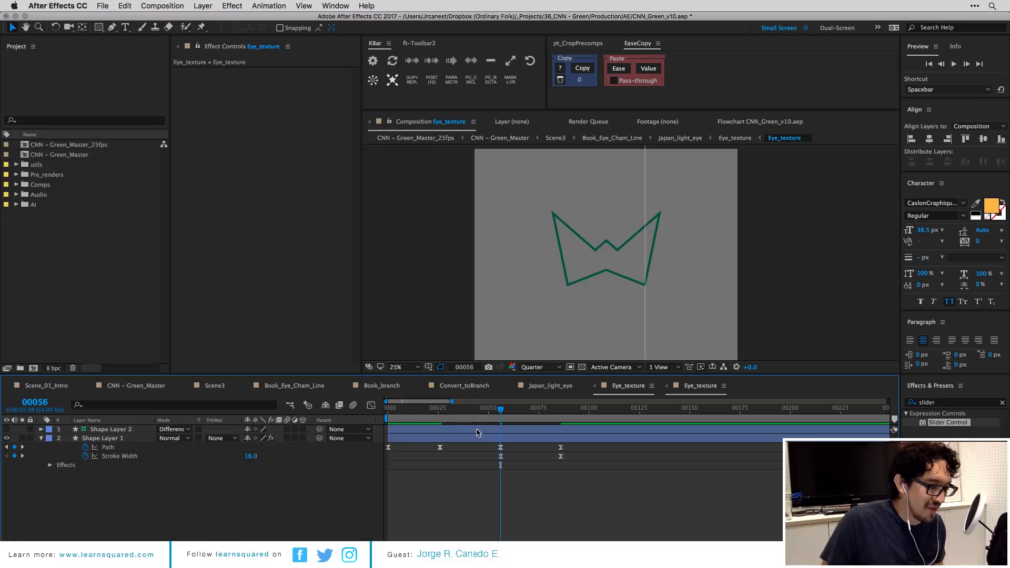
click(150, 447)
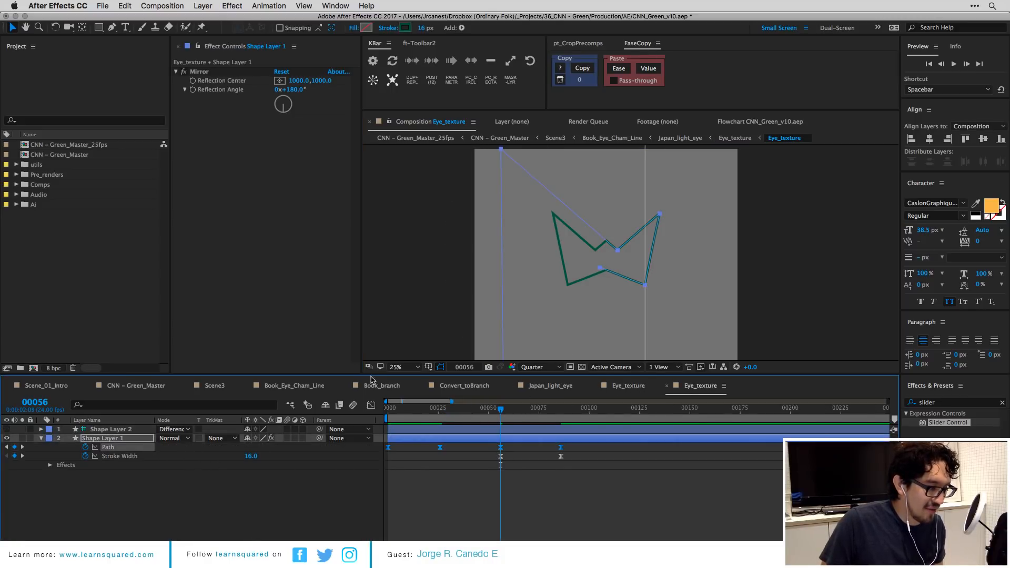
key(g)
alt+click(599, 268)
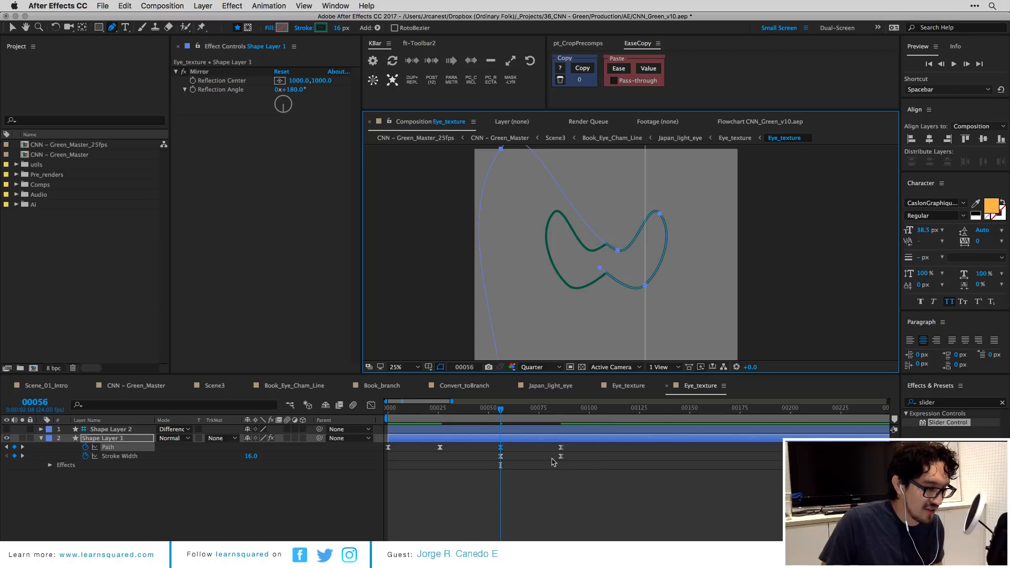
click(541, 478)
key(Tab)
click(477, 478)
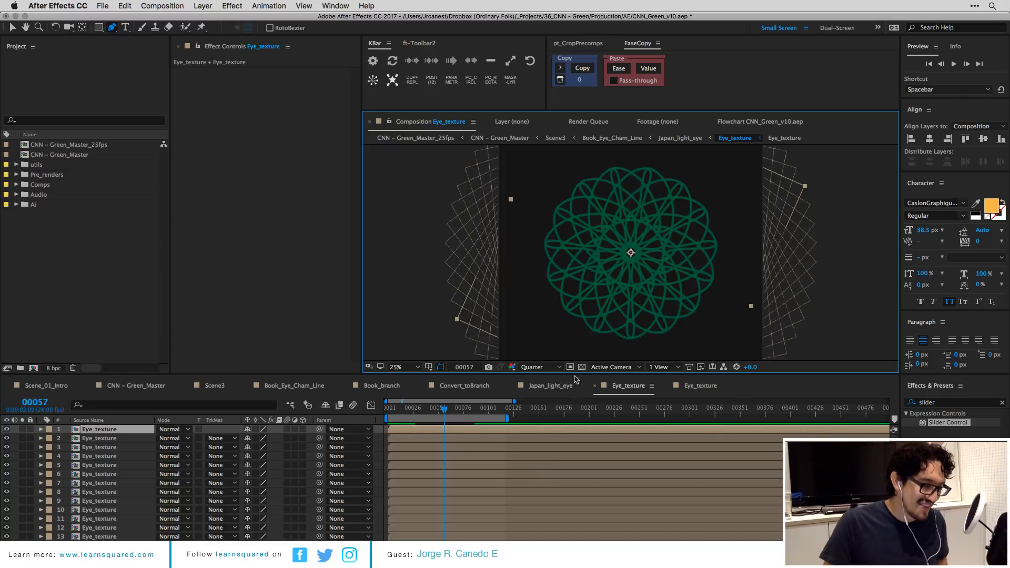
Undo the smoothing and reshaping of Shape Layer 1's path at frame 56 and close the precomp.
double_click(532, 433)
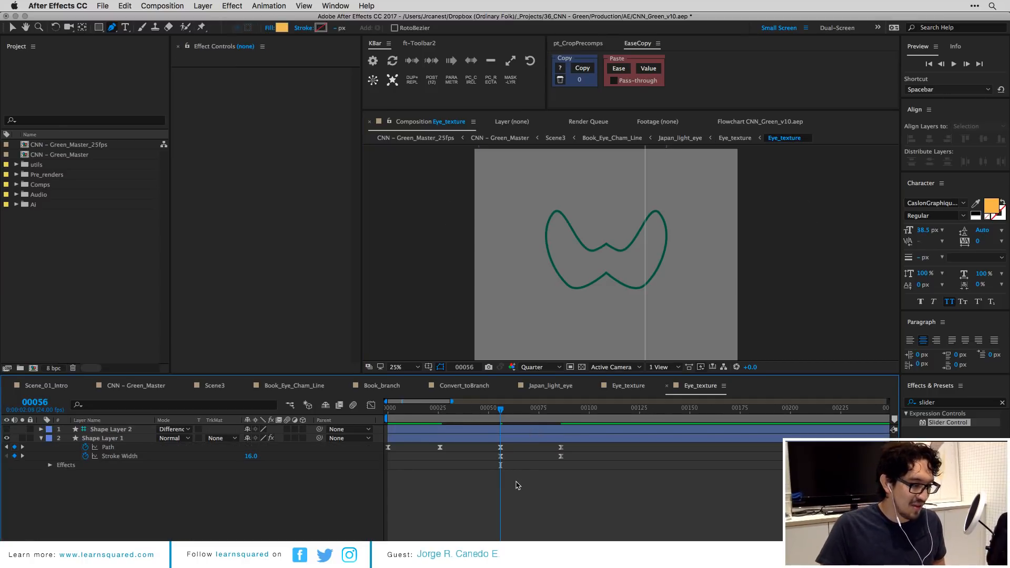
key(super+z)
key(super+z)
key(super+z)
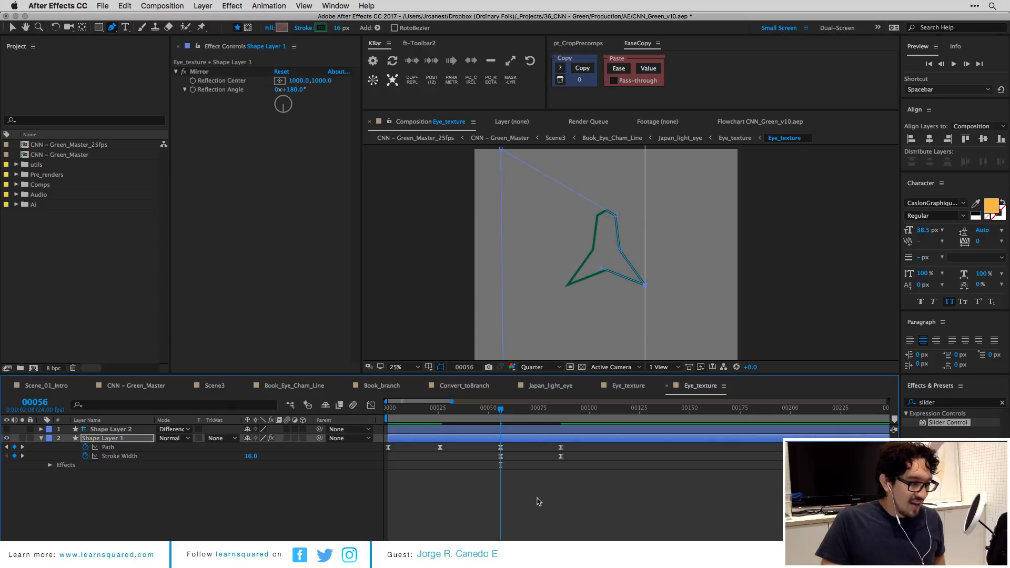
key(super+z)
key(super+z)
key(super+z)
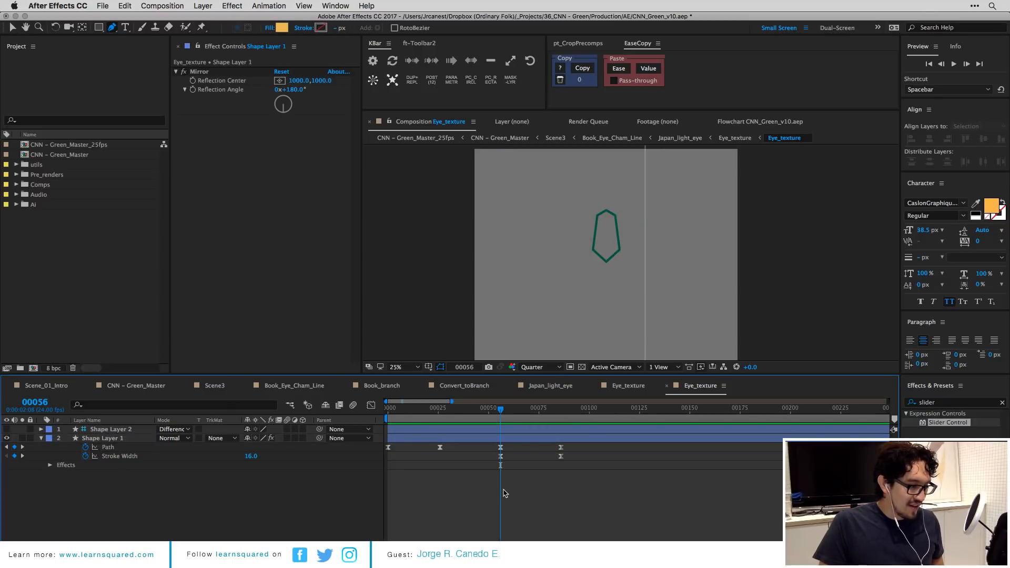
key(super+z)
key(super+shift+z)
key(super+w)
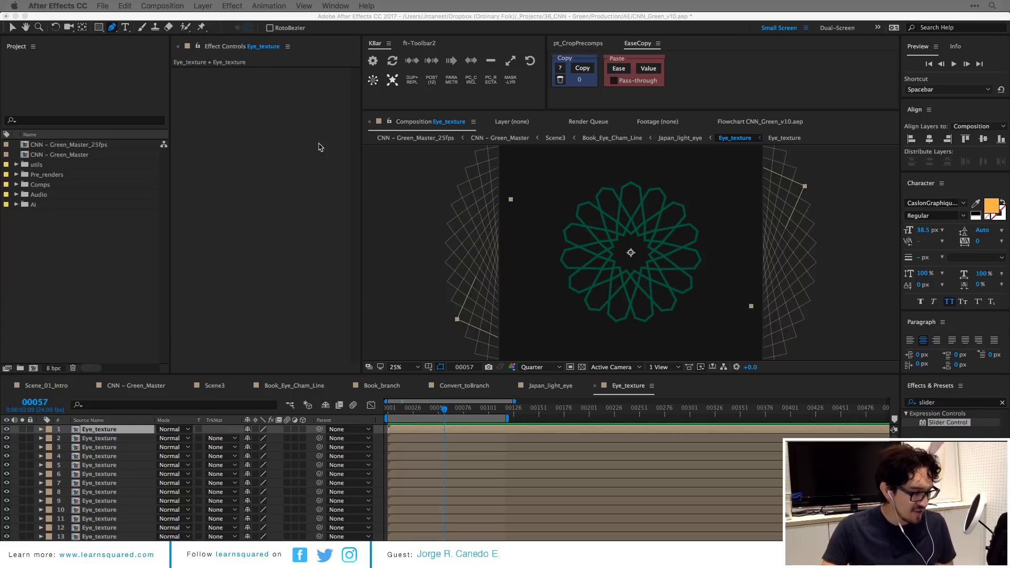
Open Scene_01_Intro from the CNN – Green_Master comp and examine the Posterizer layer across the full timeline.
click(483, 473)
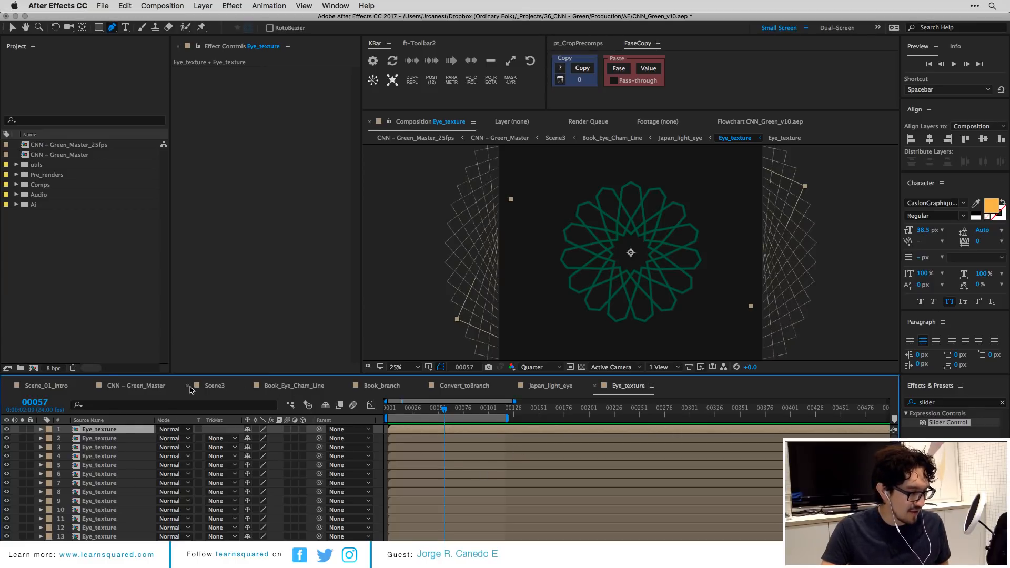
click(153, 386)
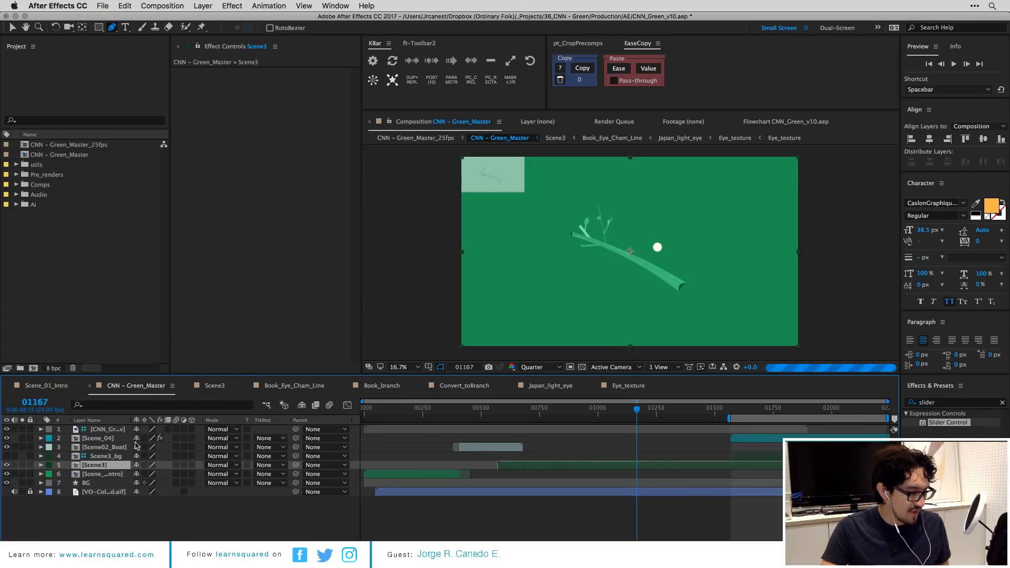
double_click(117, 474)
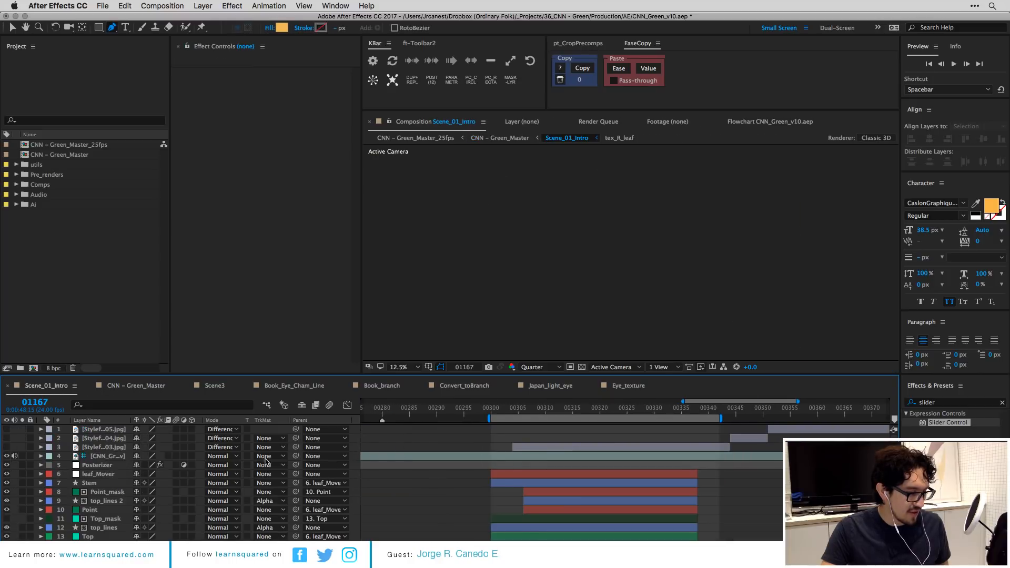
click(115, 465)
key(minus)
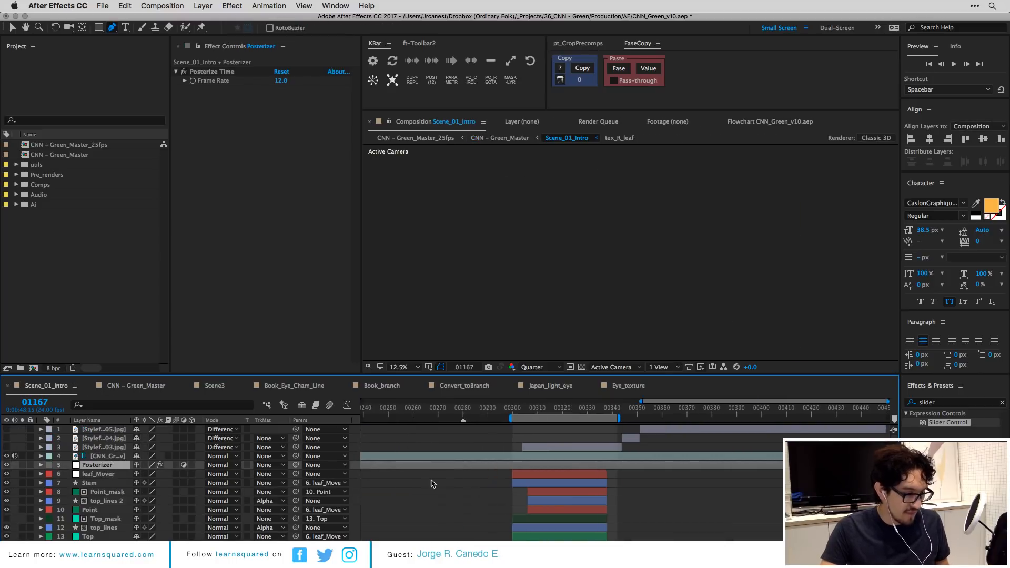
scroll(431, 483, left, 10)
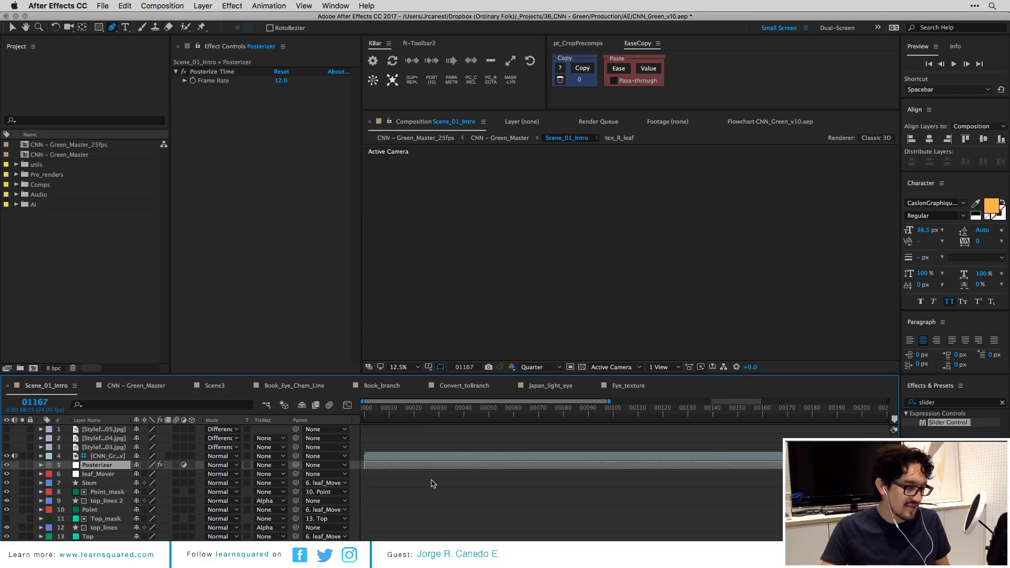
key(minus)
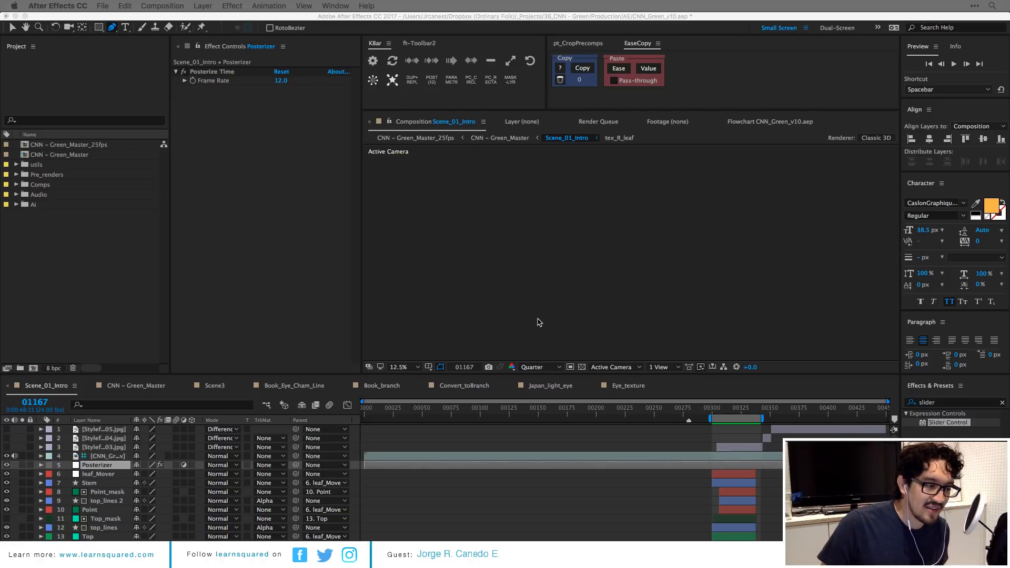
Enable collapse transformations and 3D for all layers in the Eye_texture pattern comp.
click(610, 385)
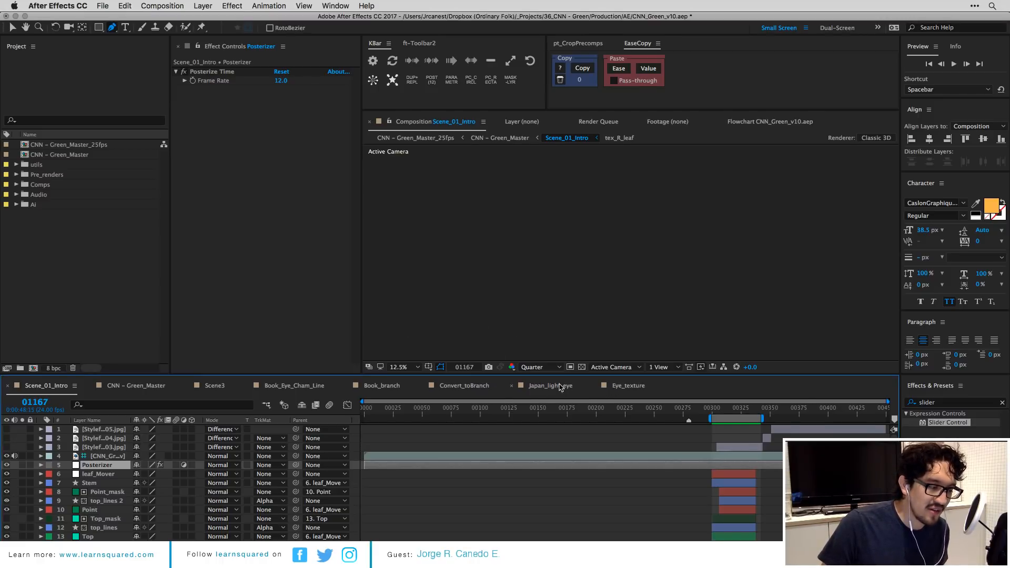
click(628, 386)
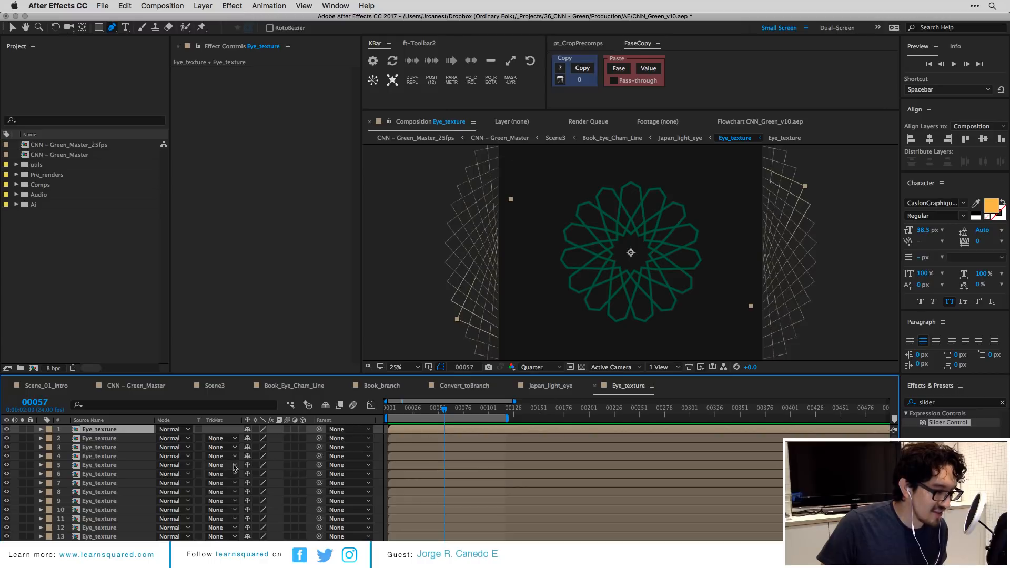
scroll(129, 503, down, 3)
key(super+a)
key(a)
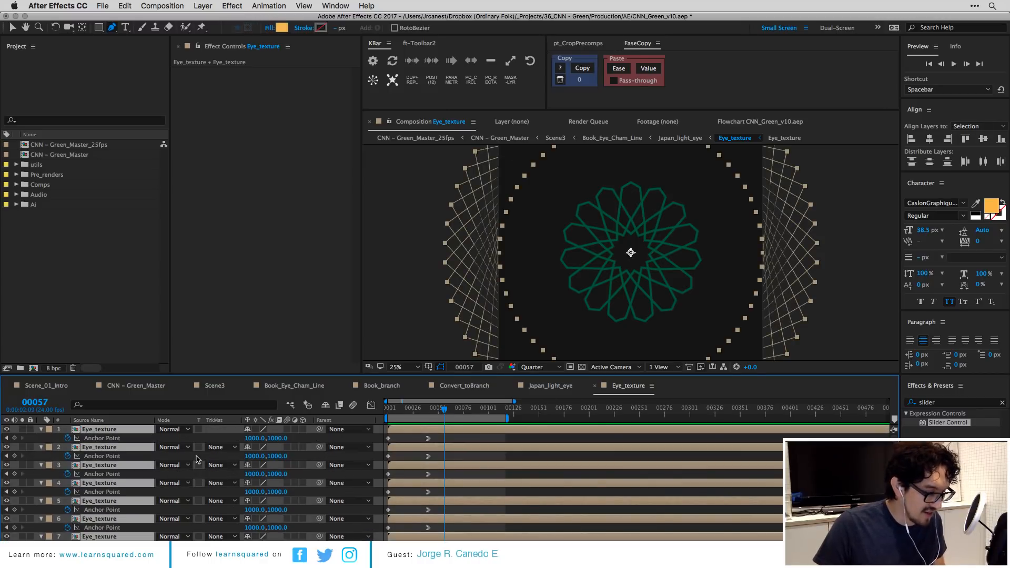
key(a)
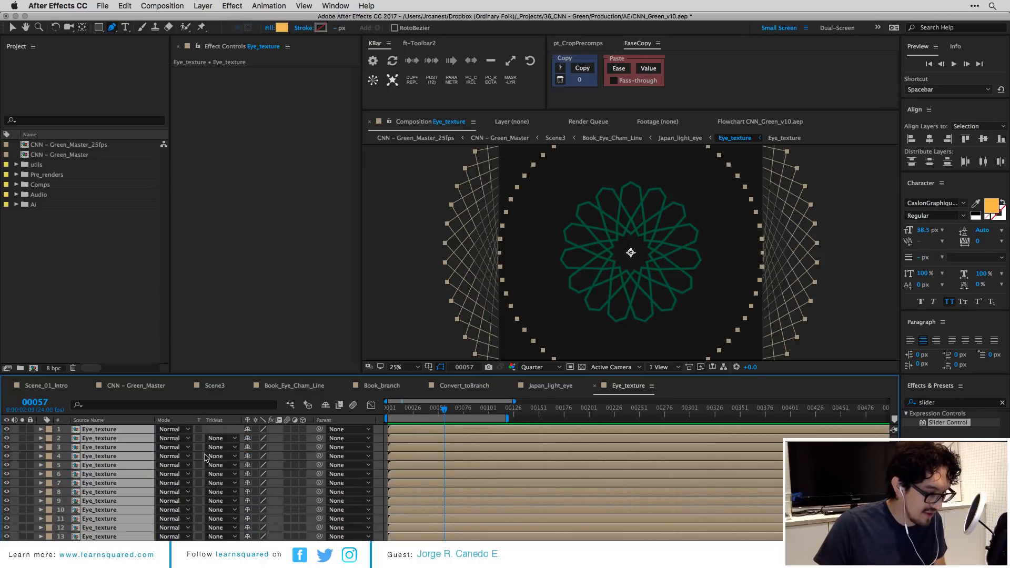
click(256, 429)
click(303, 429)
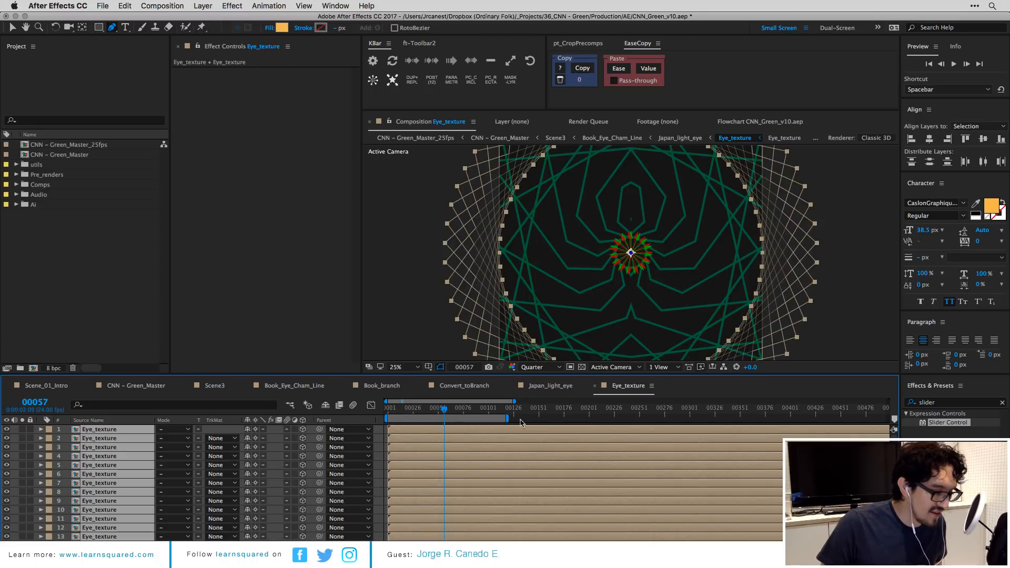
Open the nested Eye_texture precomp, compare it with the parent pattern, and return to Shape Layer 1.
click(847, 329)
click(419, 439)
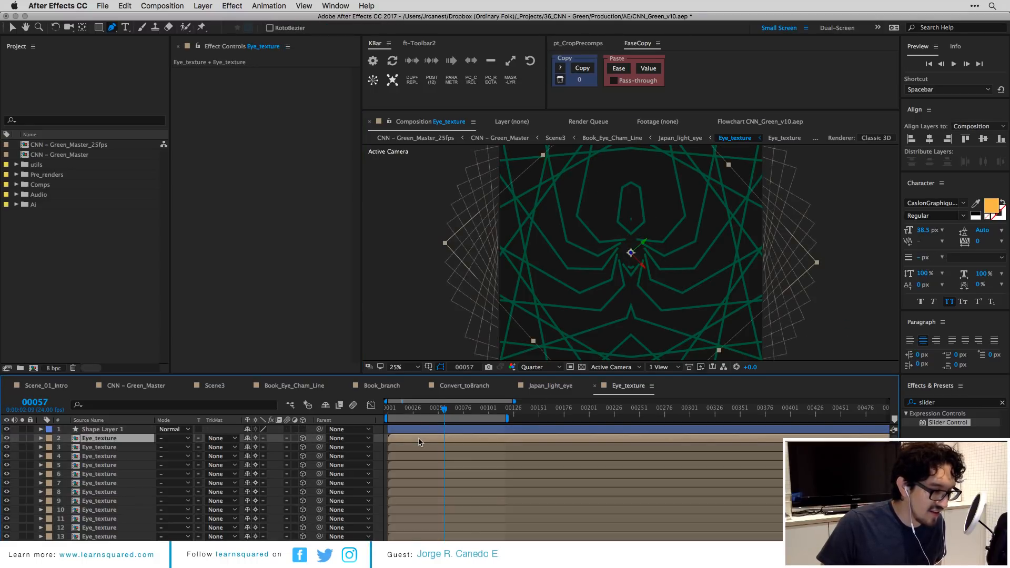
double_click(420, 439)
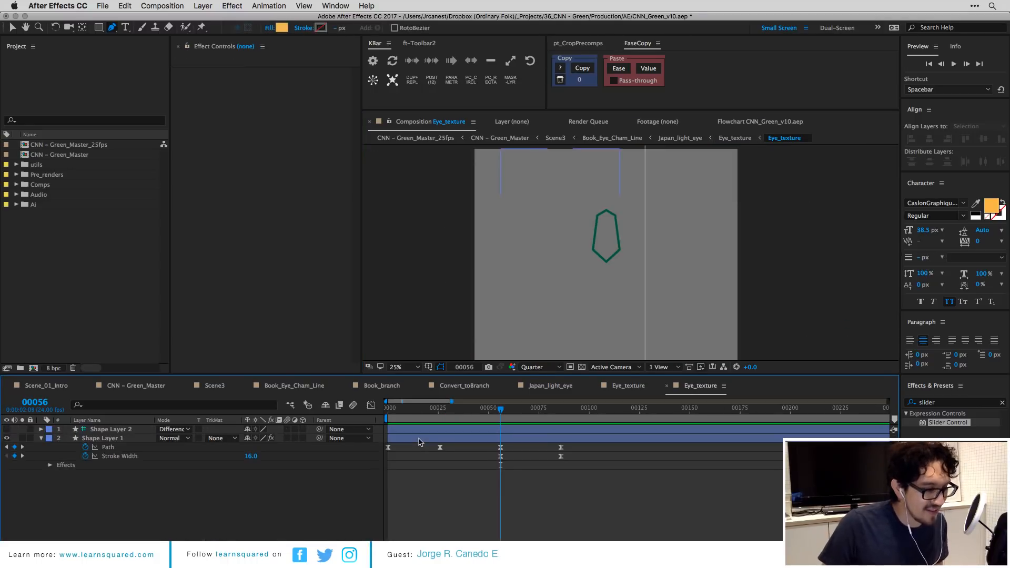
click(420, 440)
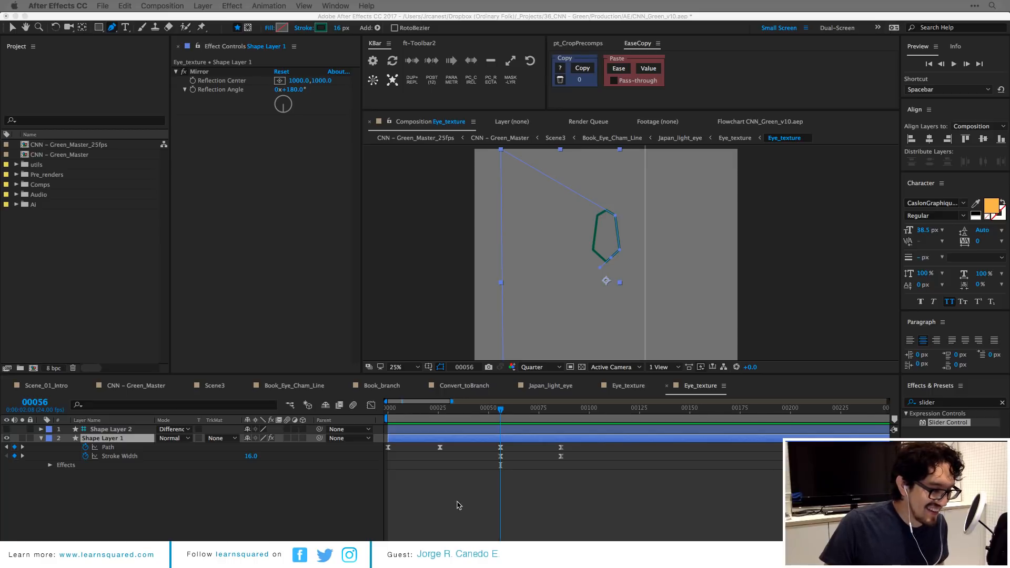
click(458, 505)
key(Tab)
click(404, 503)
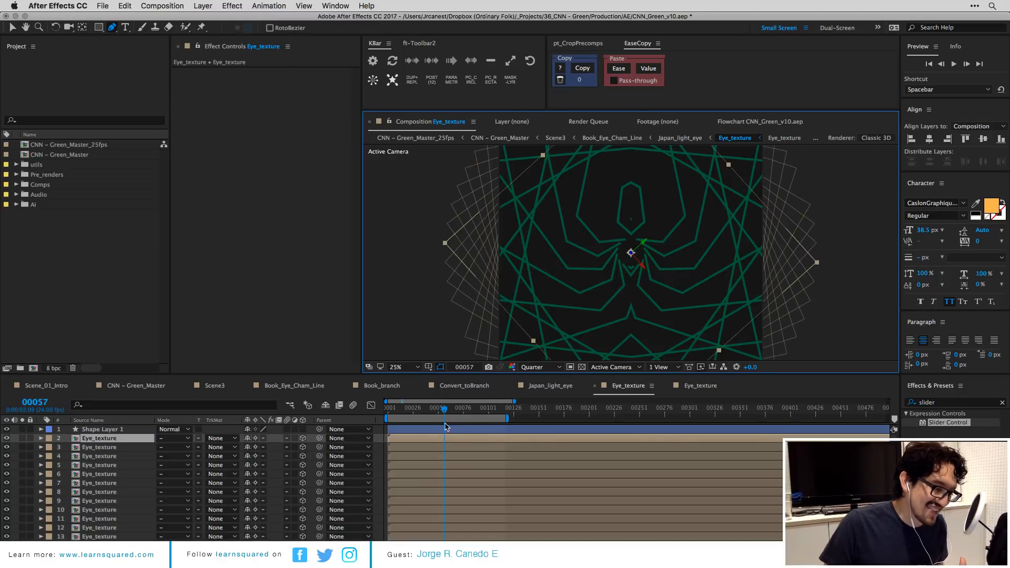
double_click(446, 440)
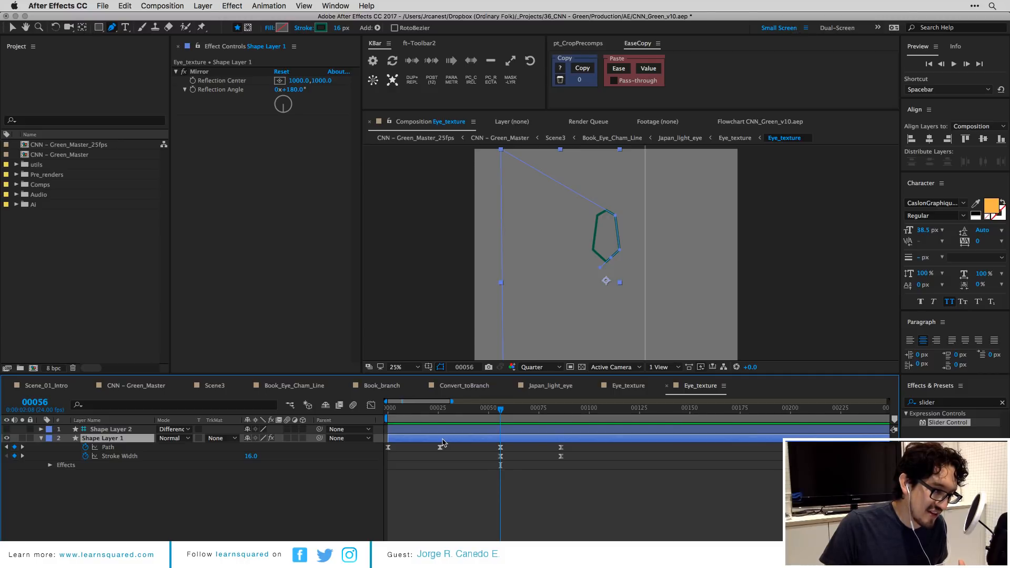
click(454, 486)
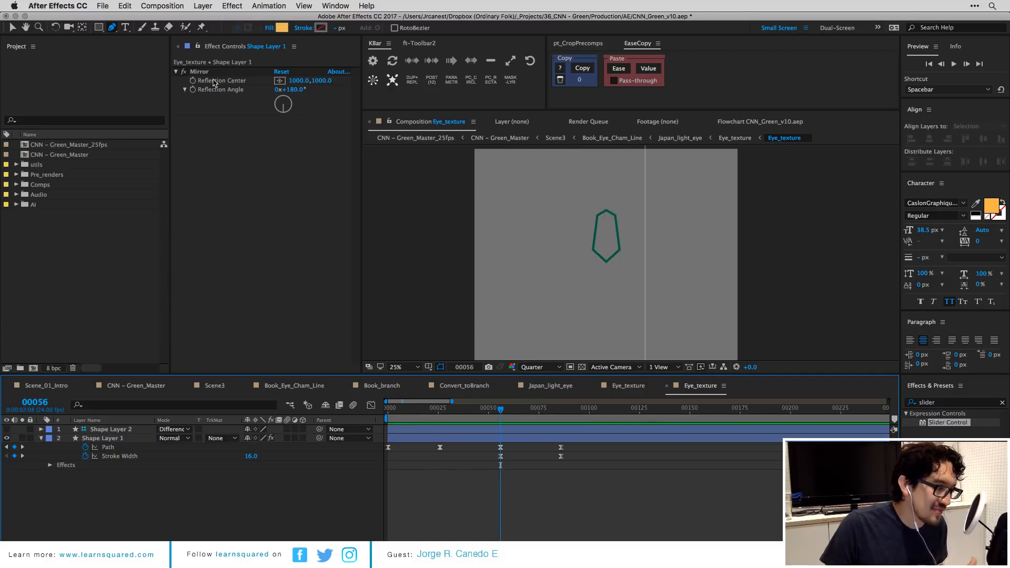
Disable the Mirror effect on Shape Layer 1 and pre-compose the layer as Shape Layer 1 Comp 1.
click(204, 73)
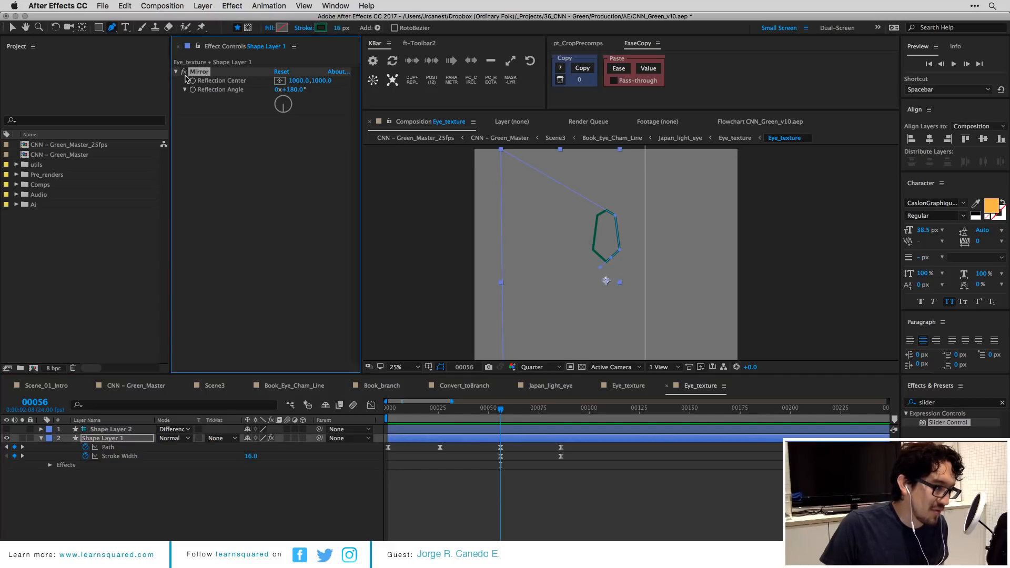
click(183, 71)
click(261, 469)
click(136, 440)
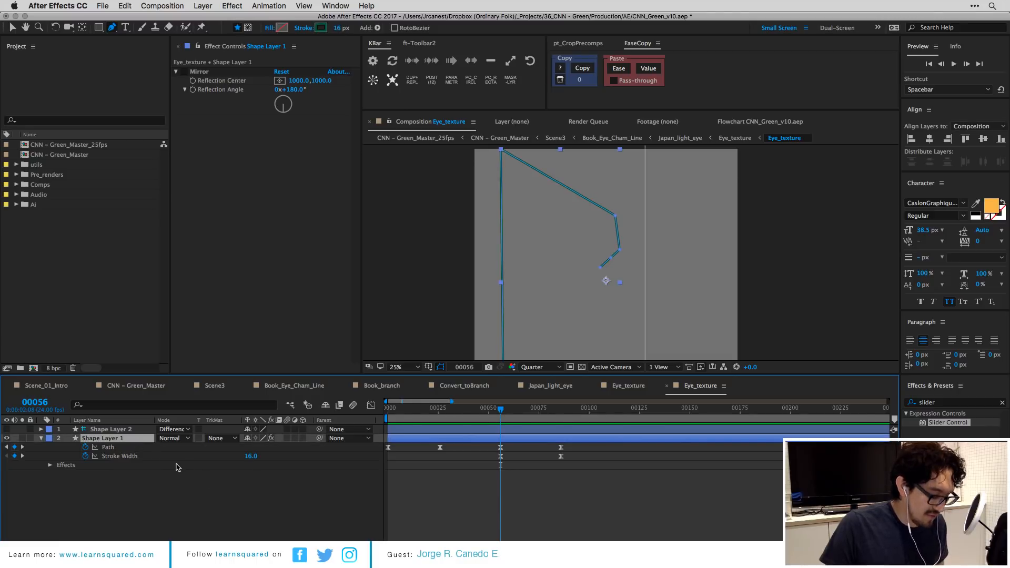
key(super+shift+c)
key(Return)
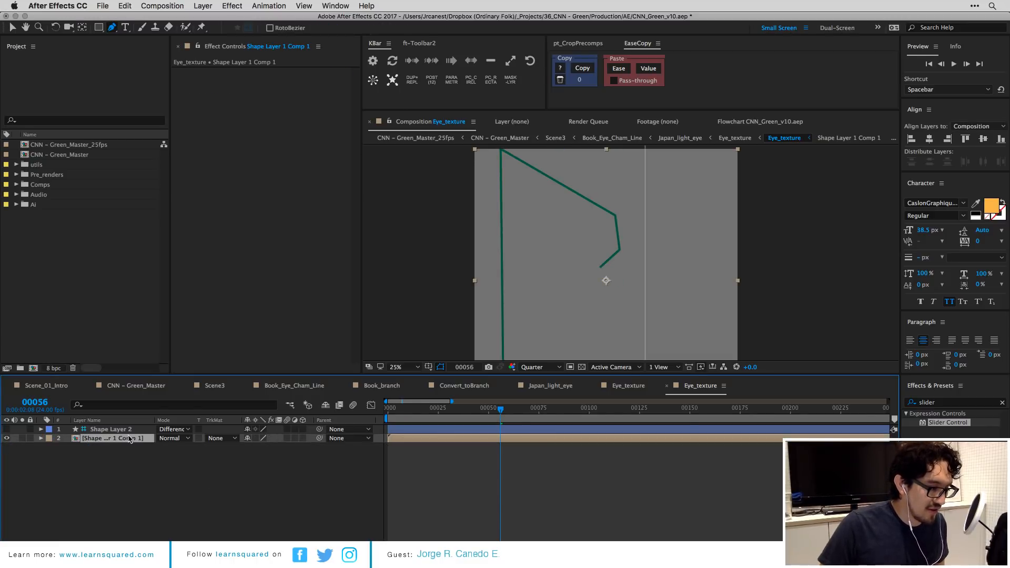
Add a full-frame rectangular mask to Shape Layer 1 Comp 1, crop its left half near the centre, and duplicate the layer.
double_click(98, 27)
key(v)
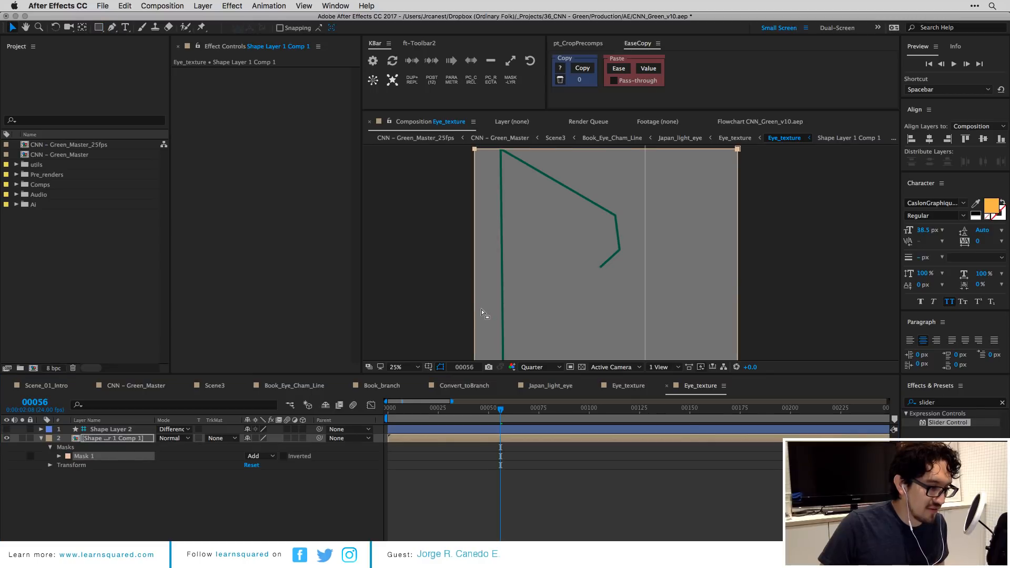
click(482, 315)
drag(475, 280, 601, 276)
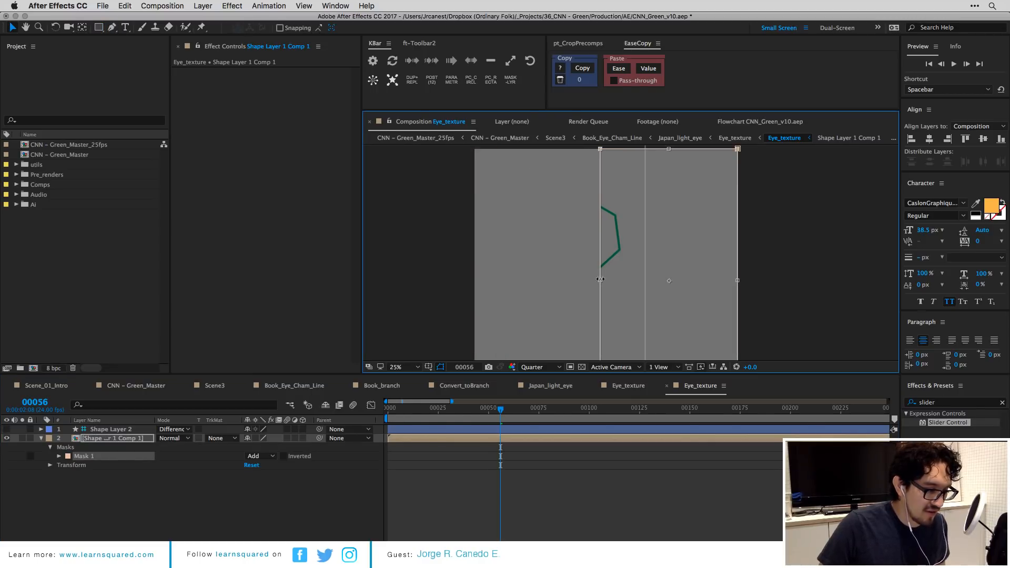
key(super+d)
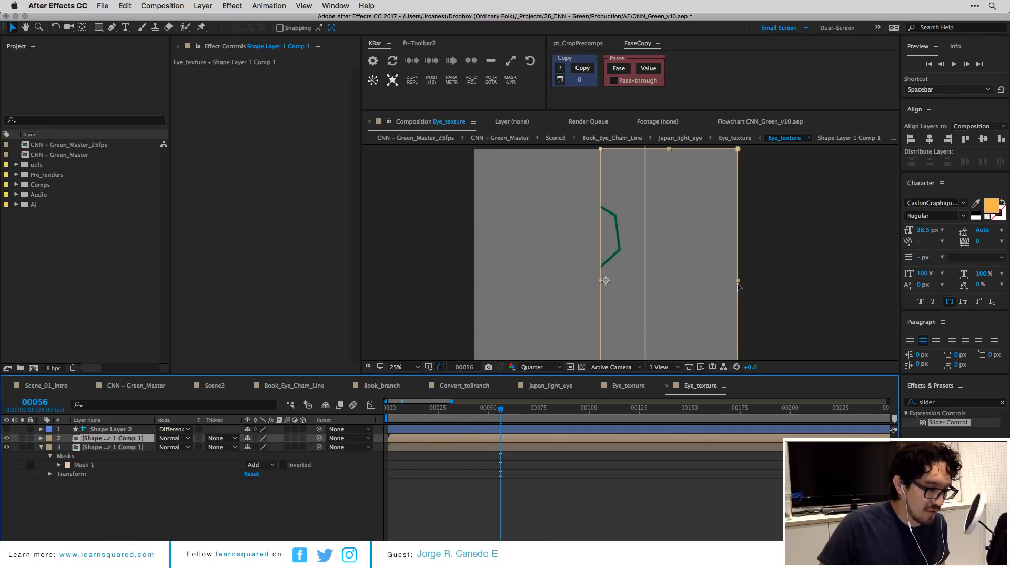
double_click(737, 287)
drag(738, 281, 477, 292)
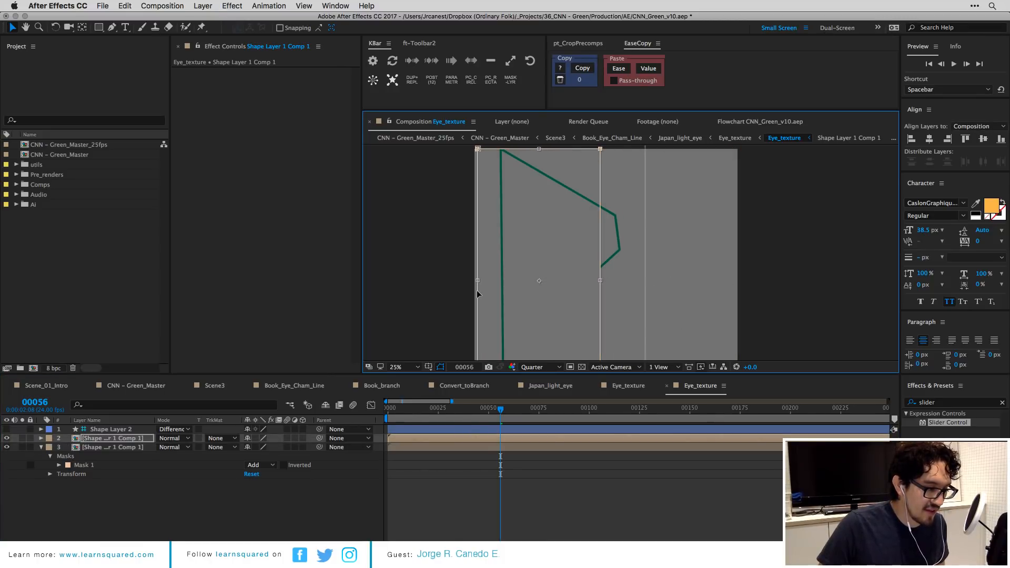
key(super+z)
Mirror the duplicated Shape Layer 1 Comp 1 layer by setting its scale to -100, 100%.
click(489, 480)
click(497, 438)
key(s)
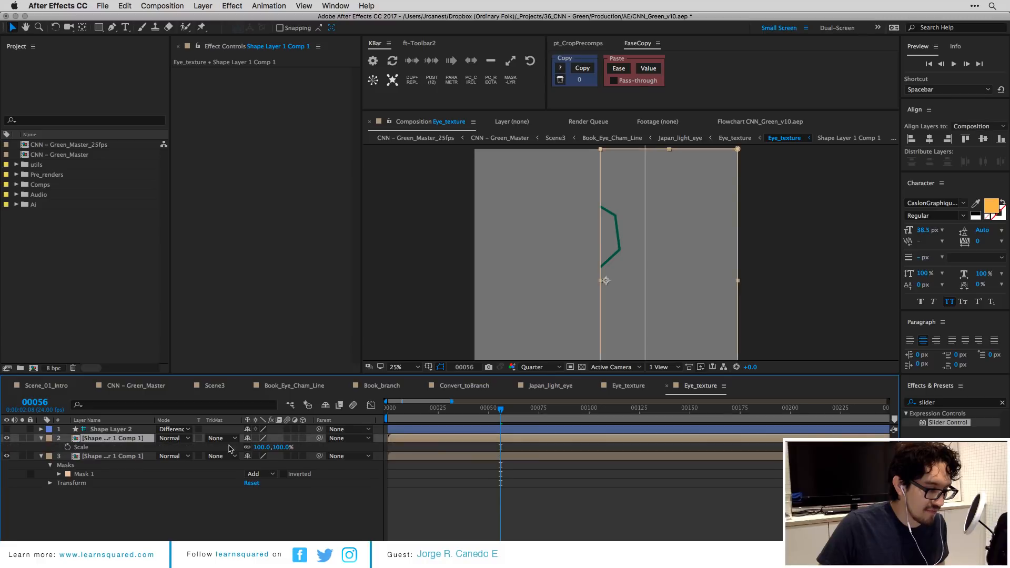
click(262, 446)
text(-100)
key(Return)
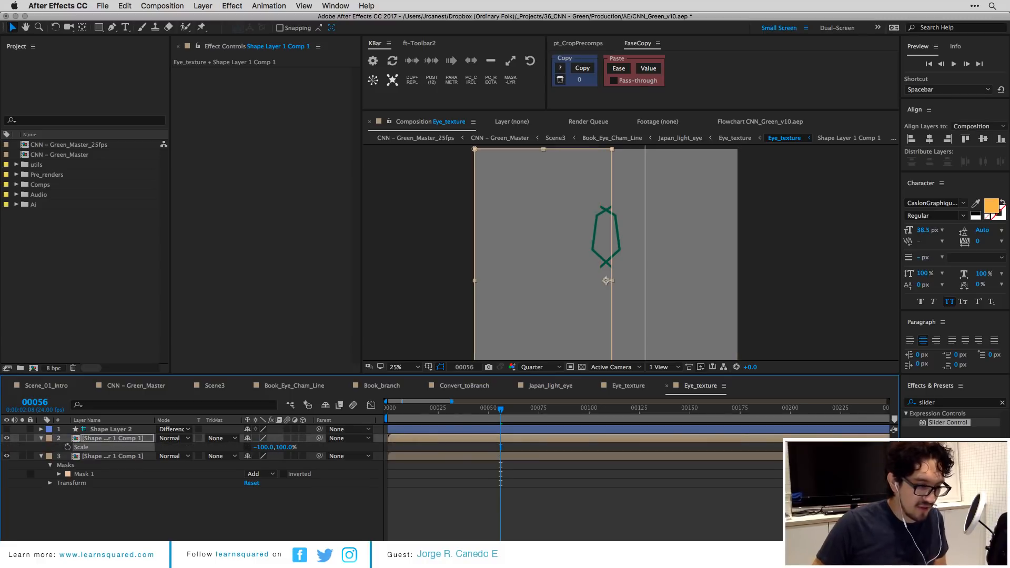
Make both Shape Layer 1 Comp 1 layers 3D at frame 26 and view the parent Eye_texture pattern.
click(454, 456)
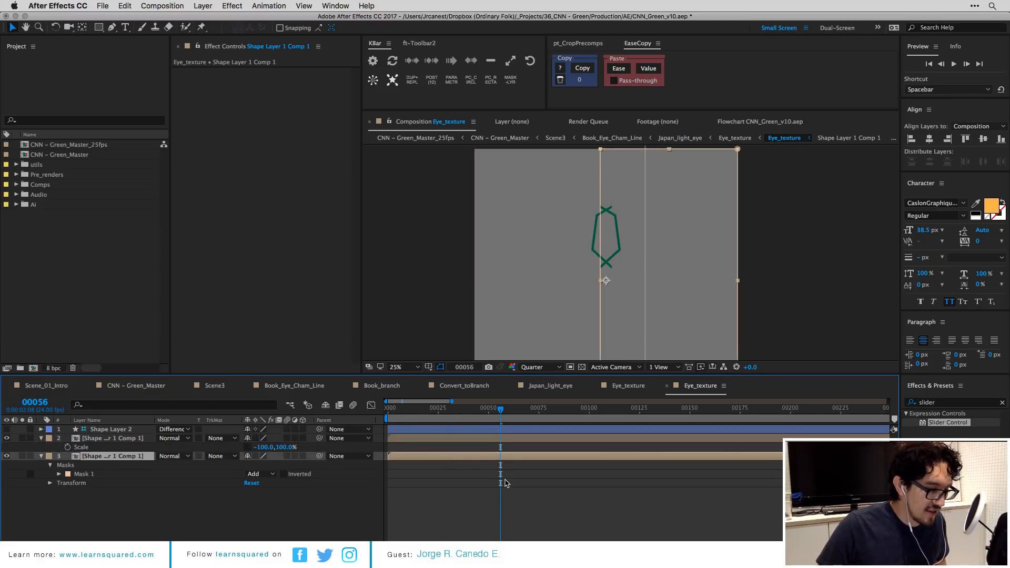
click(503, 479)
drag(480, 411, 440, 416)
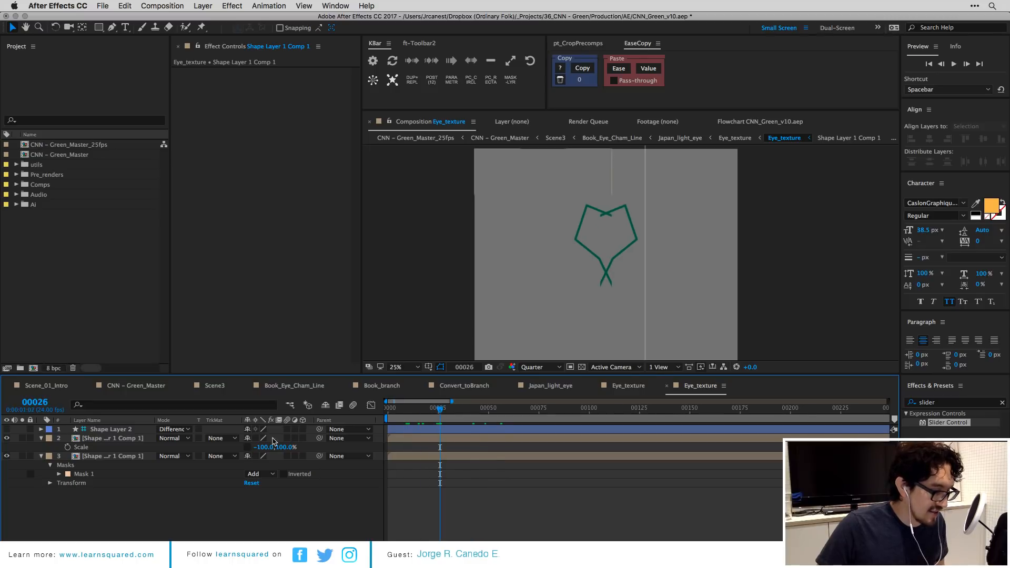
click(302, 439)
click(303, 501)
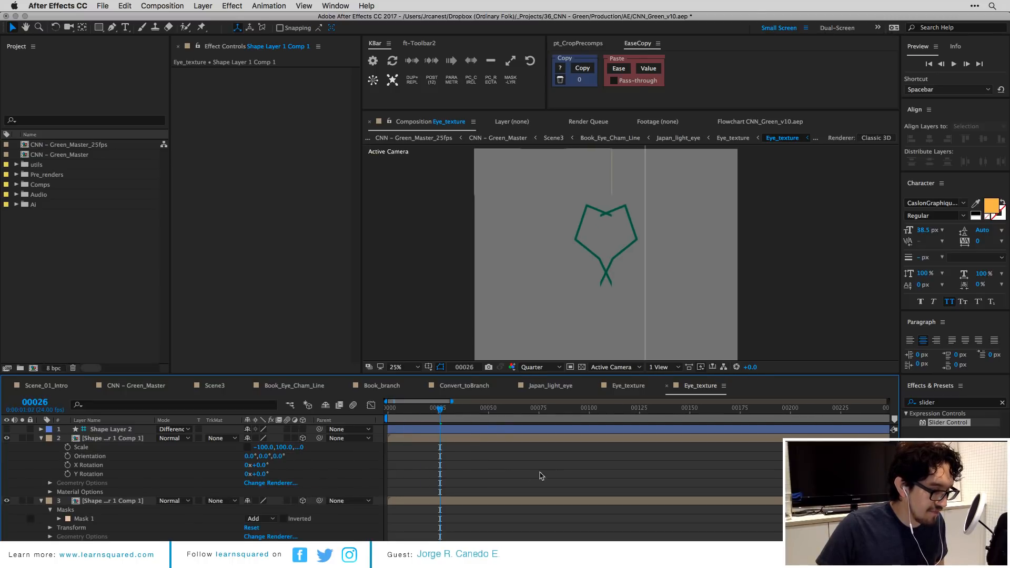
key(Tab)
click(475, 478)
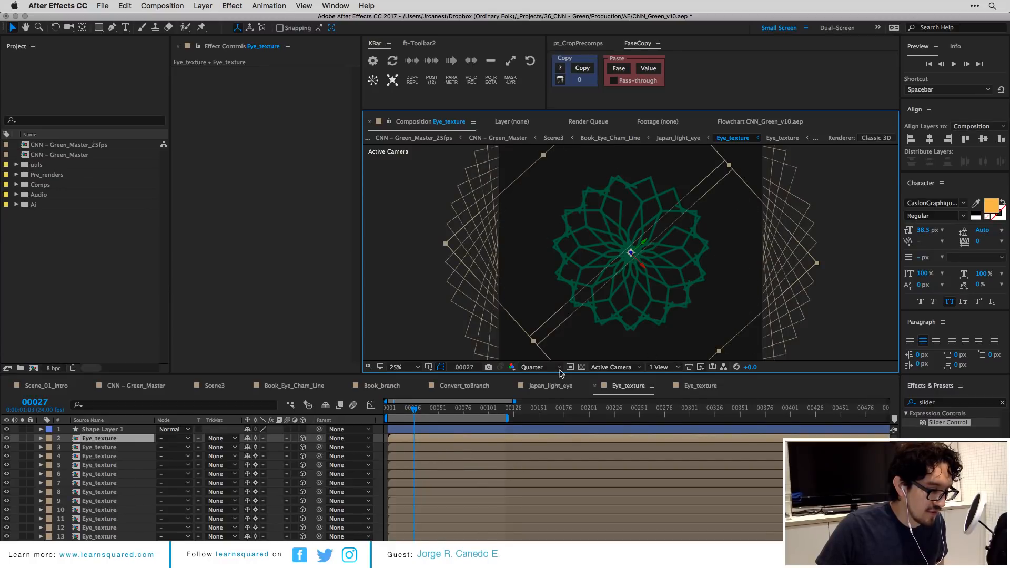
Reopen the nested Eye_texture precomp and set the mirrored upper half layer's Y Rotation to 40°.
double_click(443, 439)
click(607, 276)
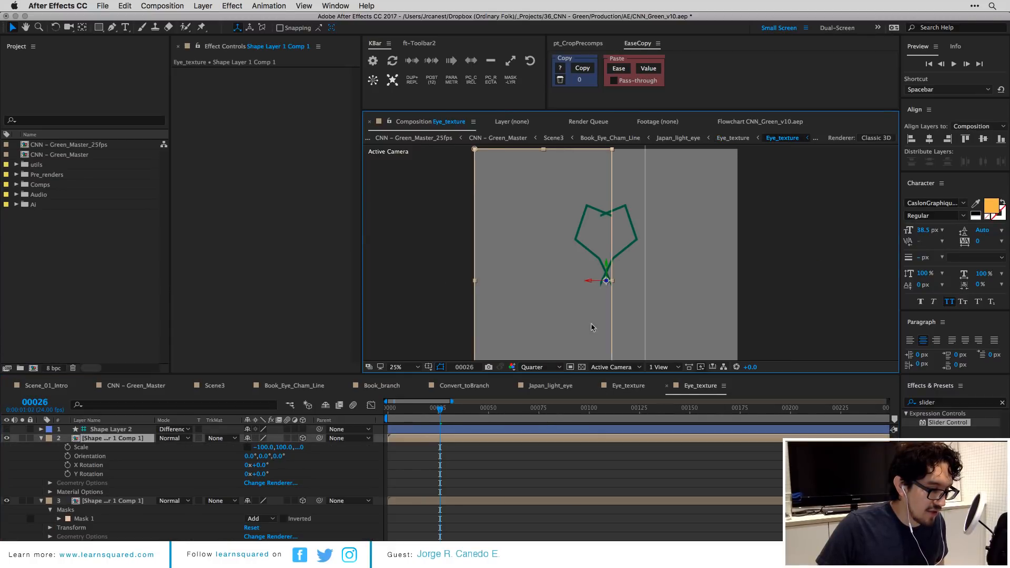
shift+click(400, 500)
key(r)
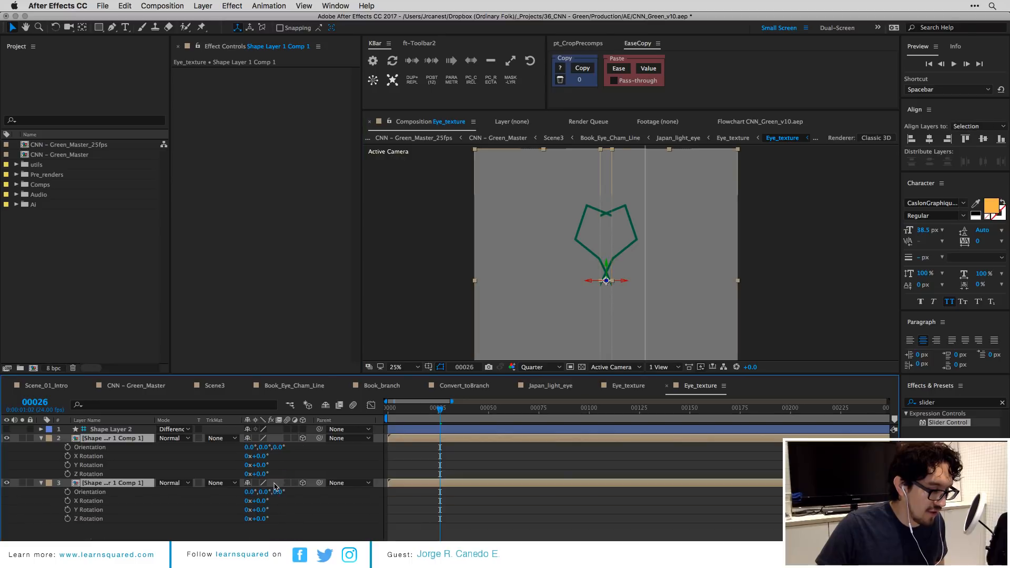
click(286, 520)
drag(260, 455, 282, 462)
key(super+z)
click(262, 465)
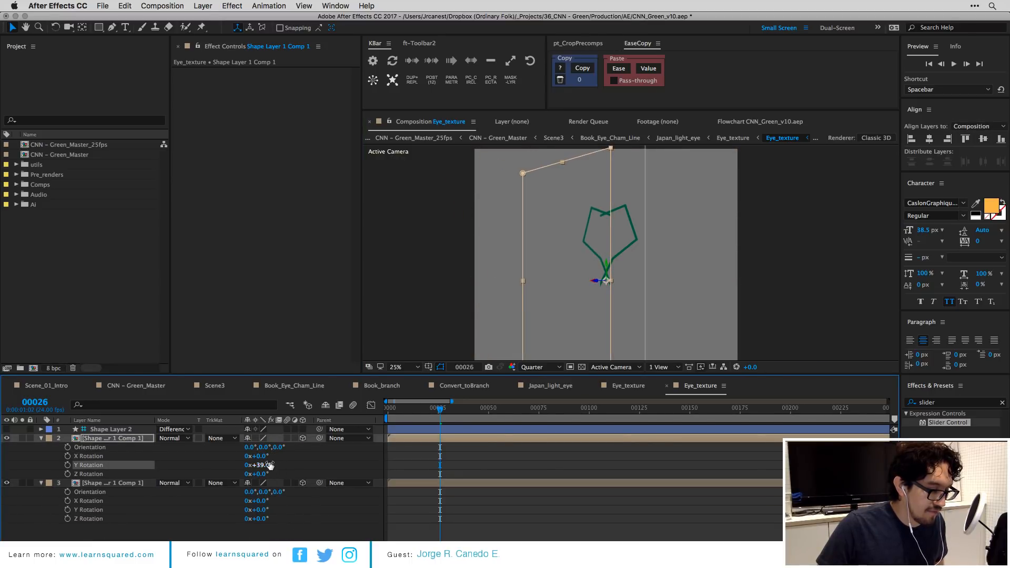
text(40)
Set the Y Rotation of the lower Shape Layer 1 Comp 1 layer to -40°.
key(Tab)
key(Tab)
key(Tab)
key(Tab)
key(Tab)
key(Tab)
key(Tab)
key(Tab)
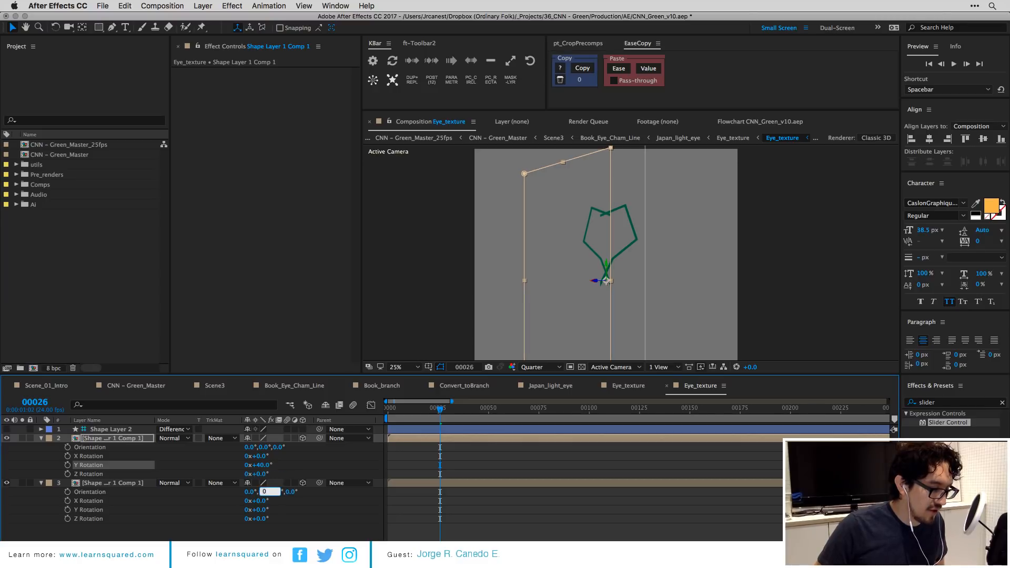
text(-40)
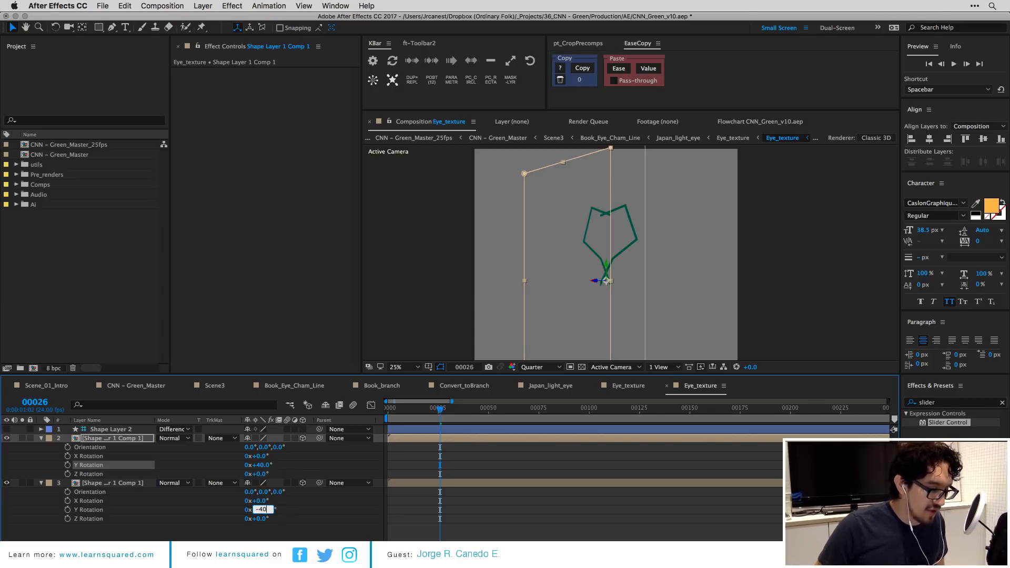
key(Return)
Open the parent Eye_texture comp and examine the folded pattern's depth in Custom View 1 from an orbited angle.
key(Tab)
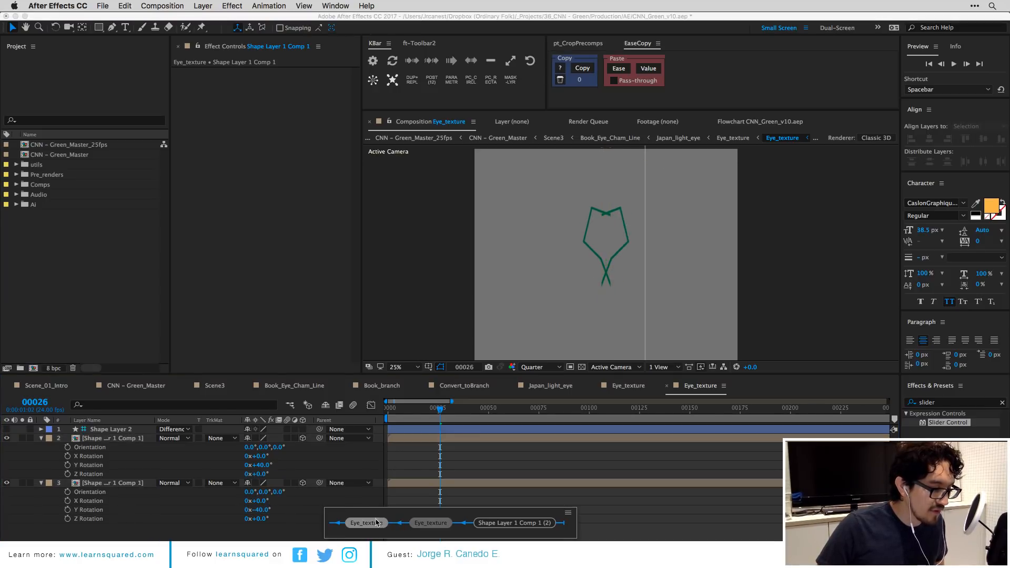
click(418, 524)
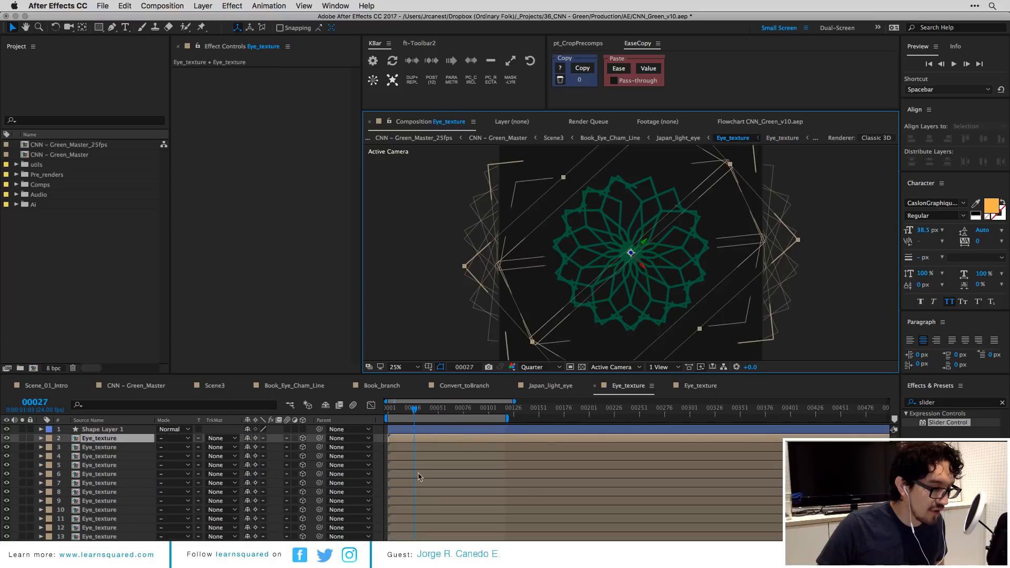
click(549, 367)
click(613, 367)
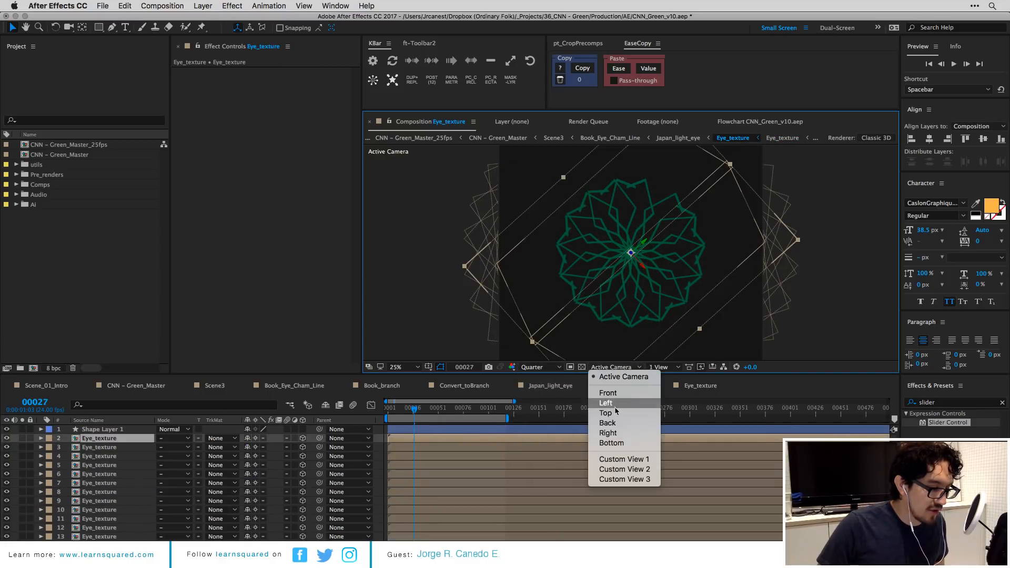
click(623, 459)
key(c)
drag(628, 248, 534, 215)
key(c)
key(c)
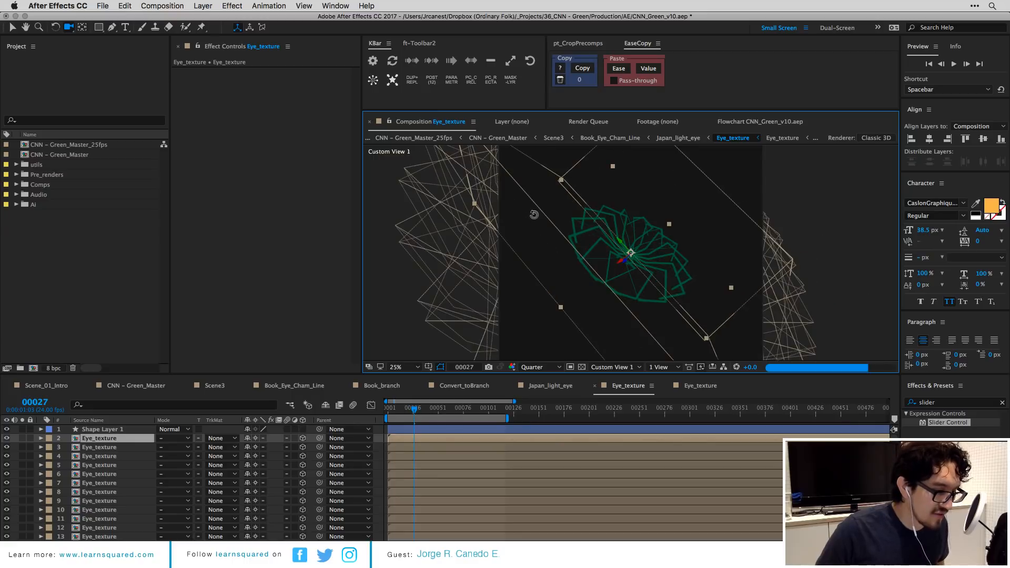
key(c)
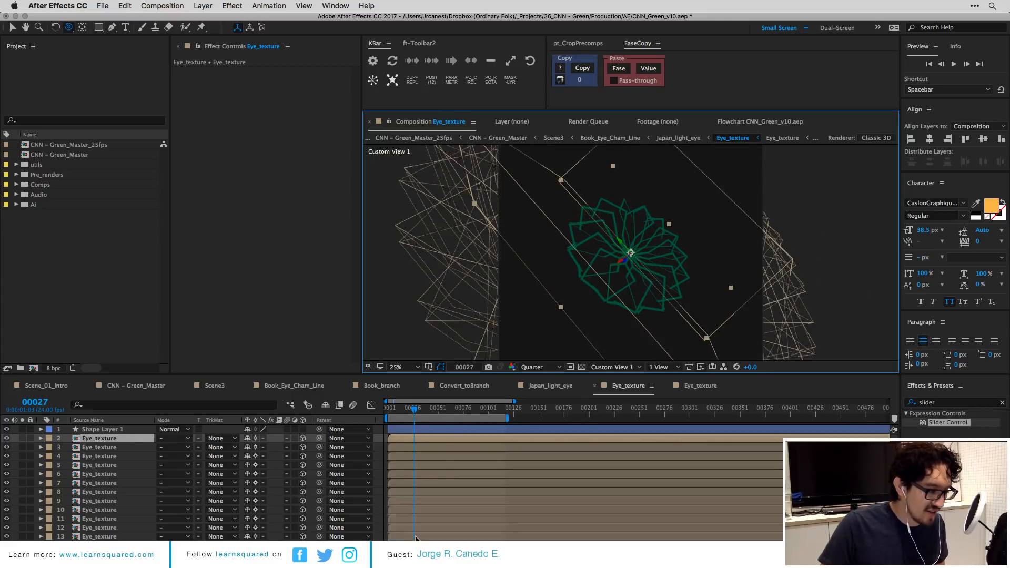
Undo the Y rotations, the 3D switches and the negative scale of the two half layers.
key(super+z)
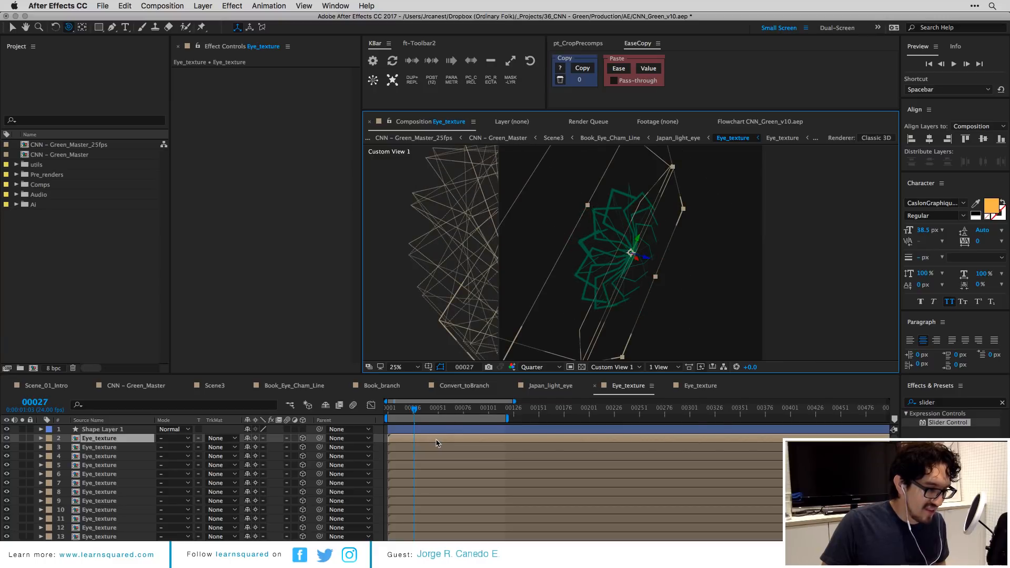
key(super+z)
key(super+z)
key(super+z)
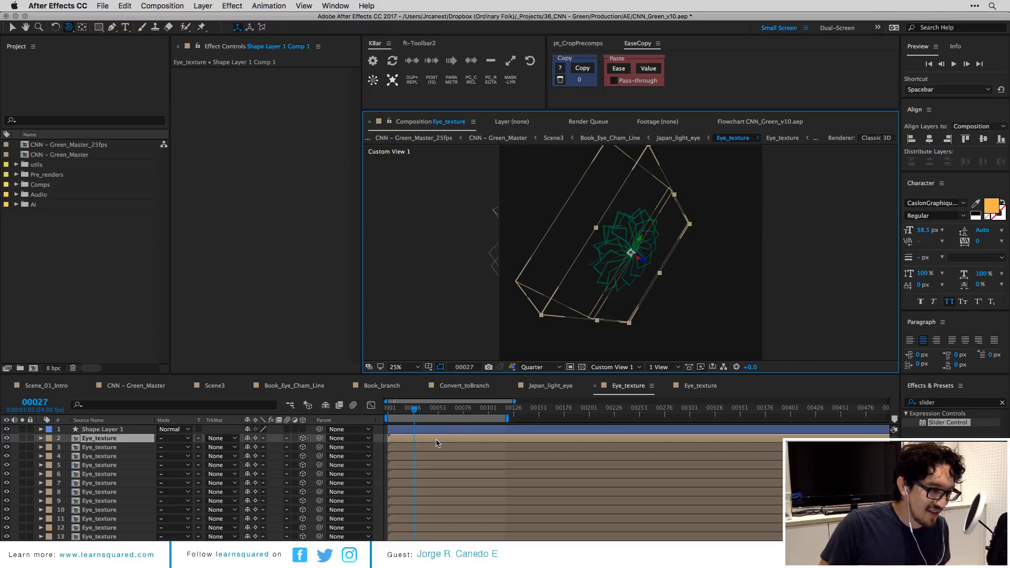
key(super+z)
key(super+z)
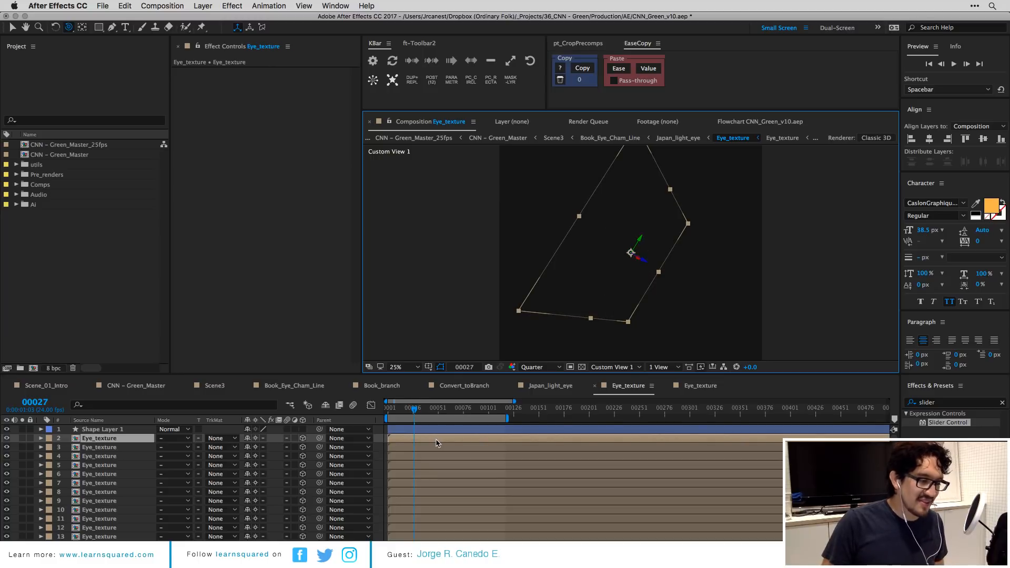
key(super+z)
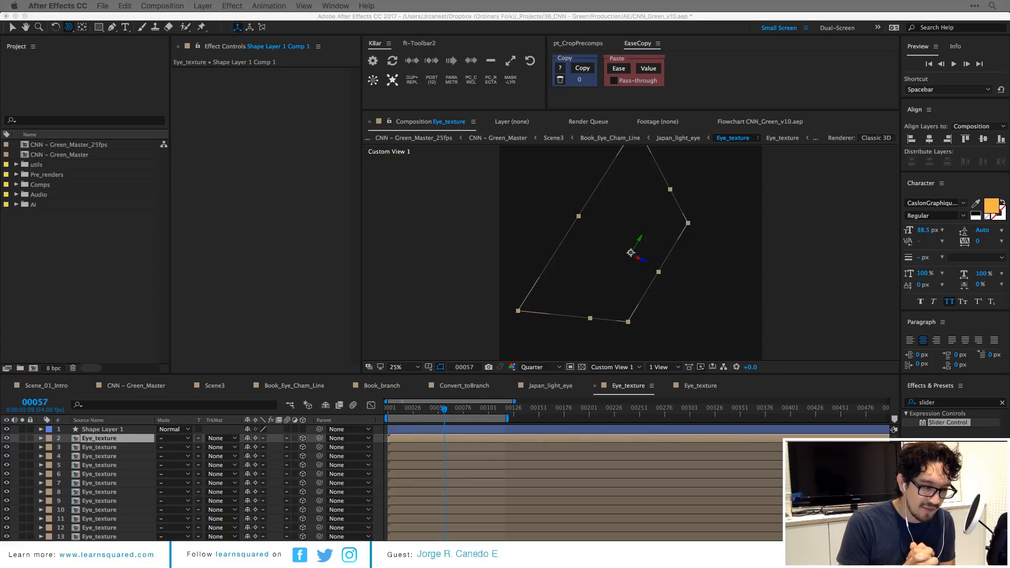
Add a Repeater to Shape Layer 1 inside the Shape Layer 1 Comp 1 precomp of the nested Eye_texture comp.
click(704, 389)
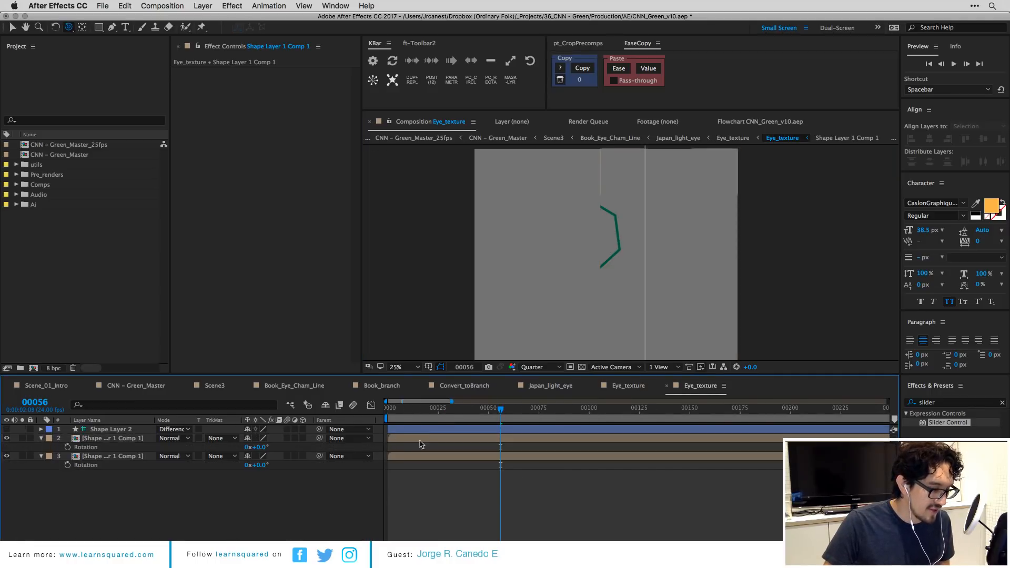
double_click(421, 439)
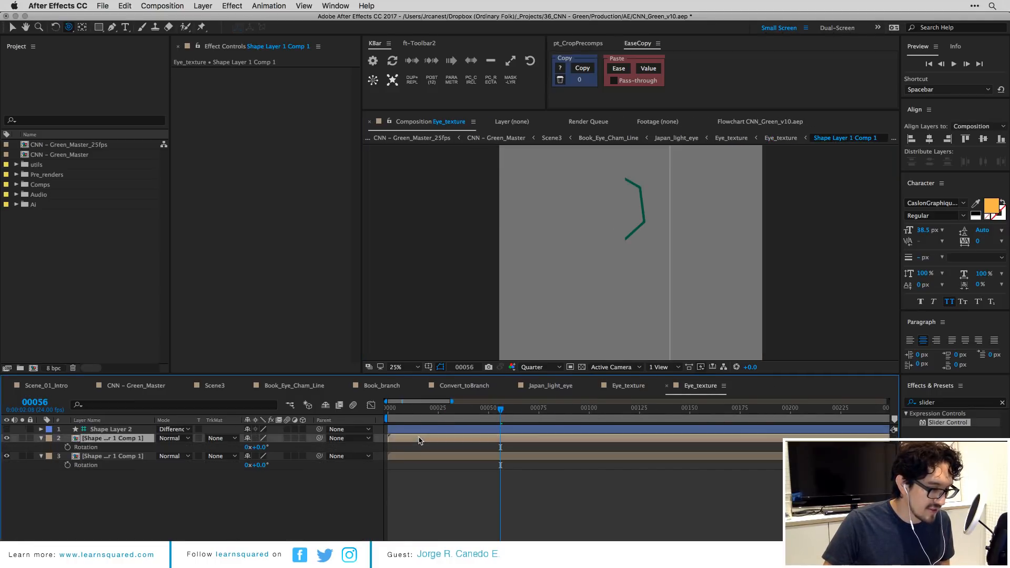
click(41, 429)
click(308, 438)
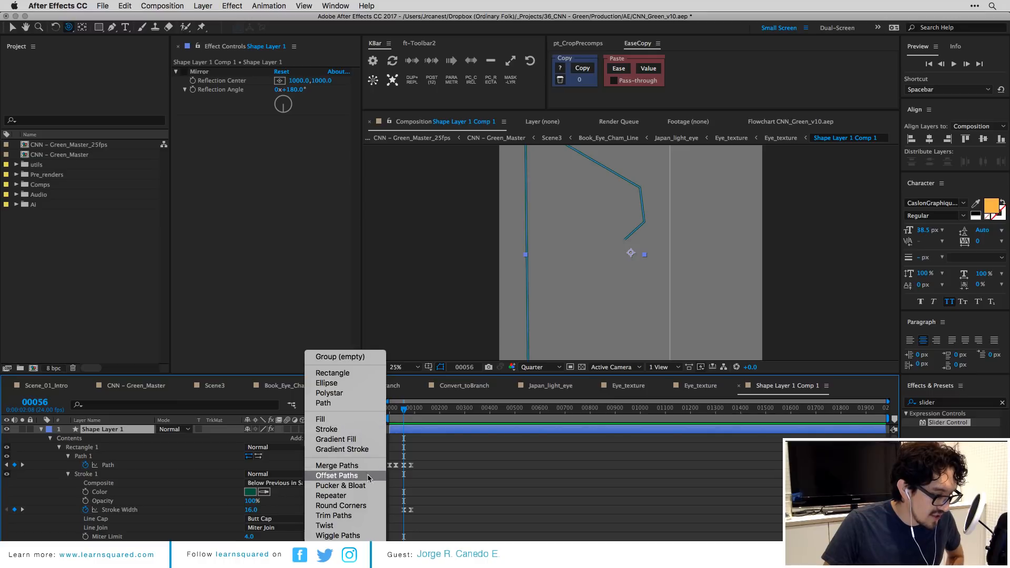
click(363, 496)
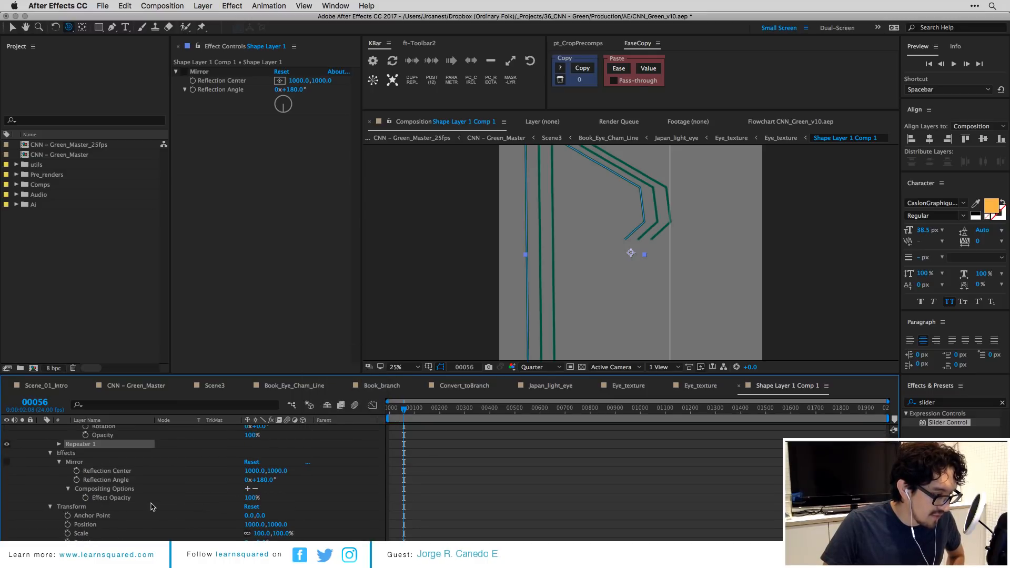
Set the horizontal Position in Repeater 1's transform to 0.
scroll(78, 488, up, 1)
click(59, 452)
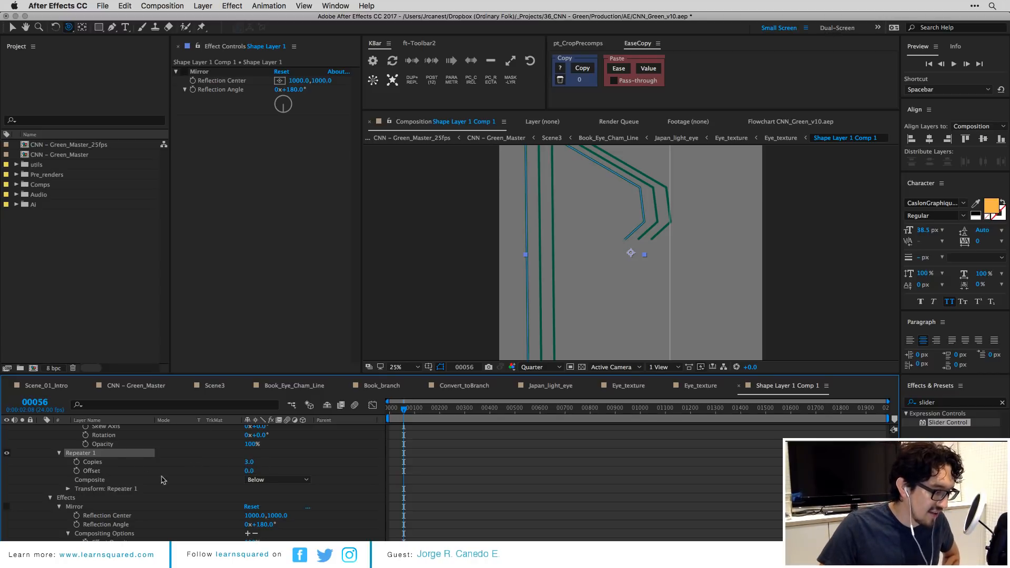
click(69, 488)
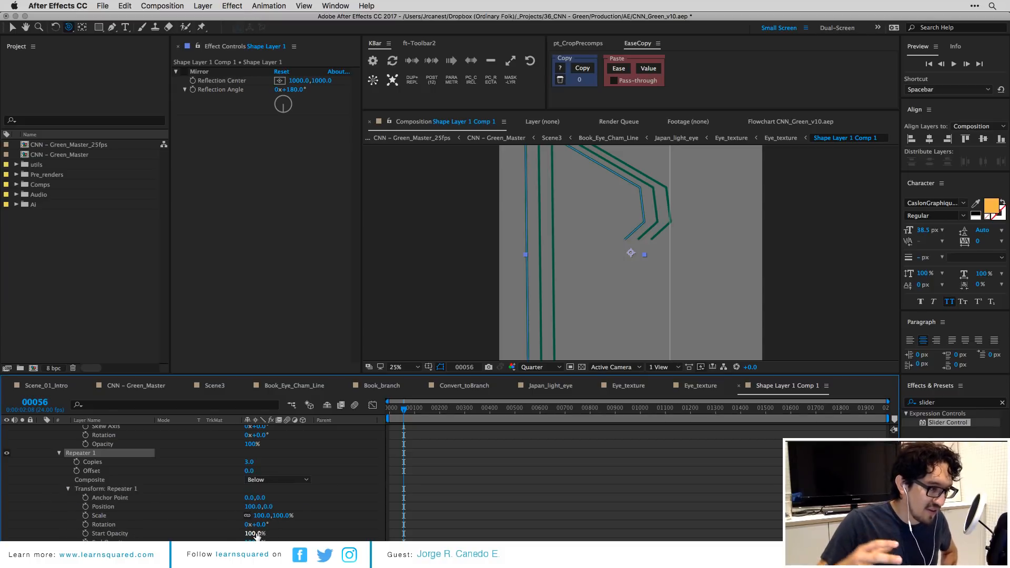
scroll(467, 523, up, 10)
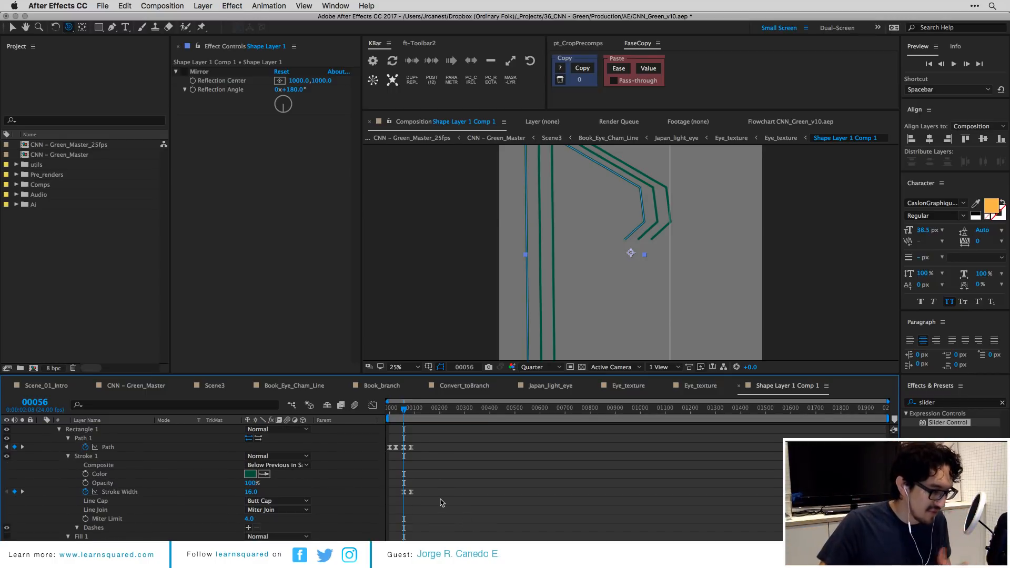
scroll(99, 467, down, 10)
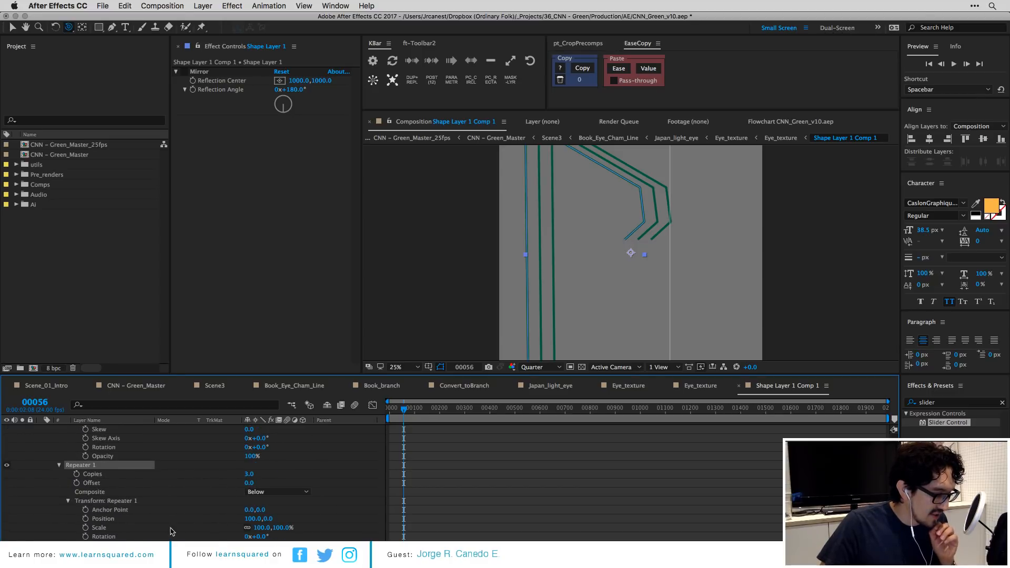
scroll(170, 531, down, 1)
click(254, 510)
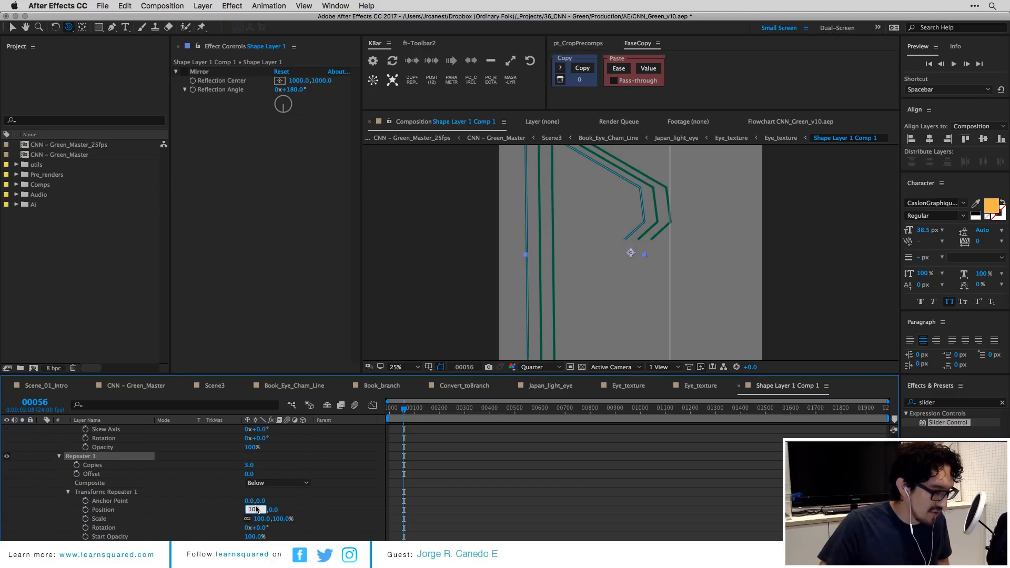
text(0)
key(Return)
Set Repeater 1's transform Rotation to 41° and its Copies to 9.
mouse_move(259, 527)
mouse_down()
mouse_move(284, 524)
mouse_move(277, 529)
mouse_up()
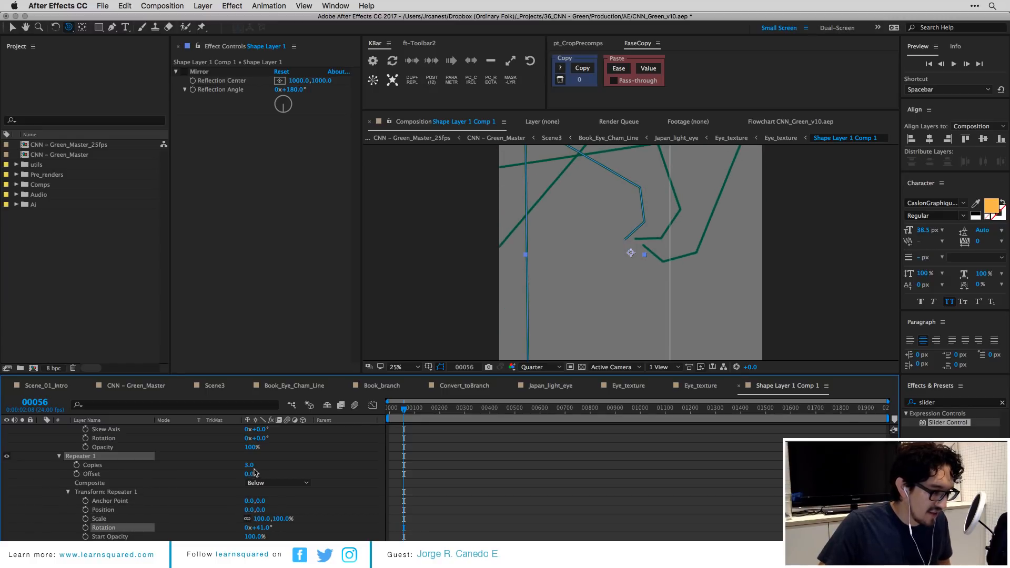
mouse_move(251, 465)
mouse_down()
mouse_move(261, 465)
mouse_move(247, 465)
mouse_up()
click(569, 465)
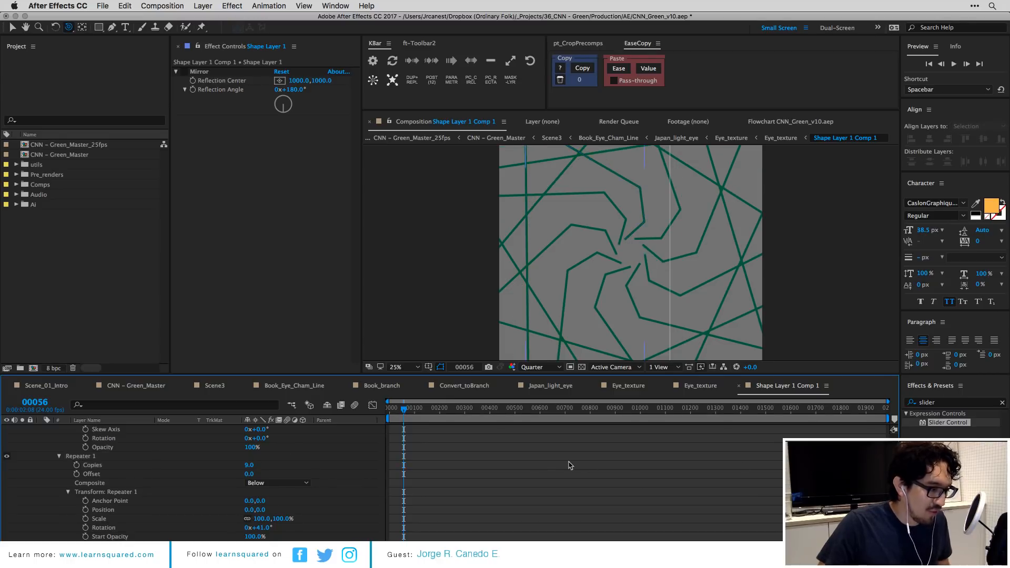
Go up through the nested comp to the parent Eye_texture comp and check the repeated pattern there.
key(Tab)
click(389, 444)
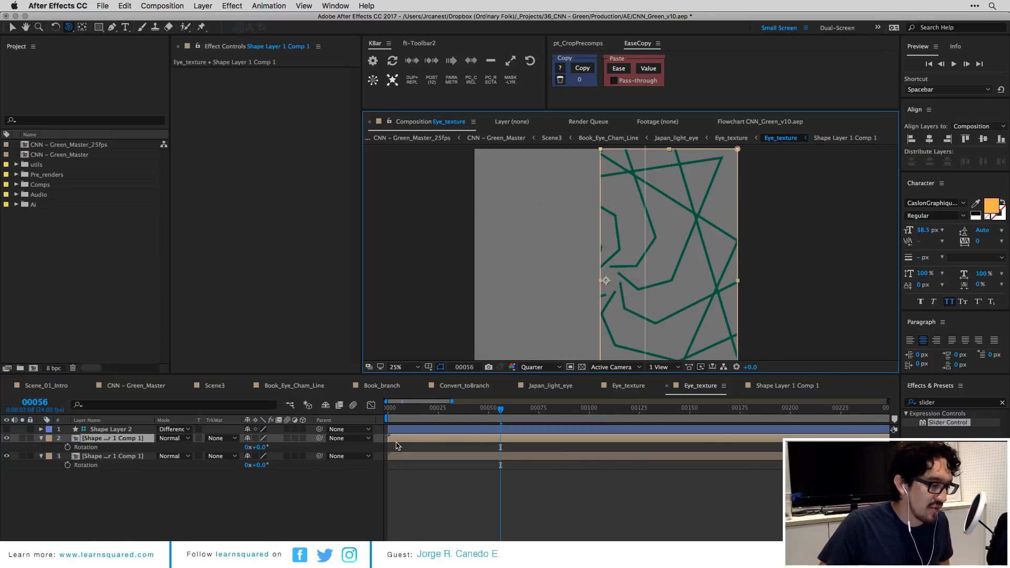
key(Tab)
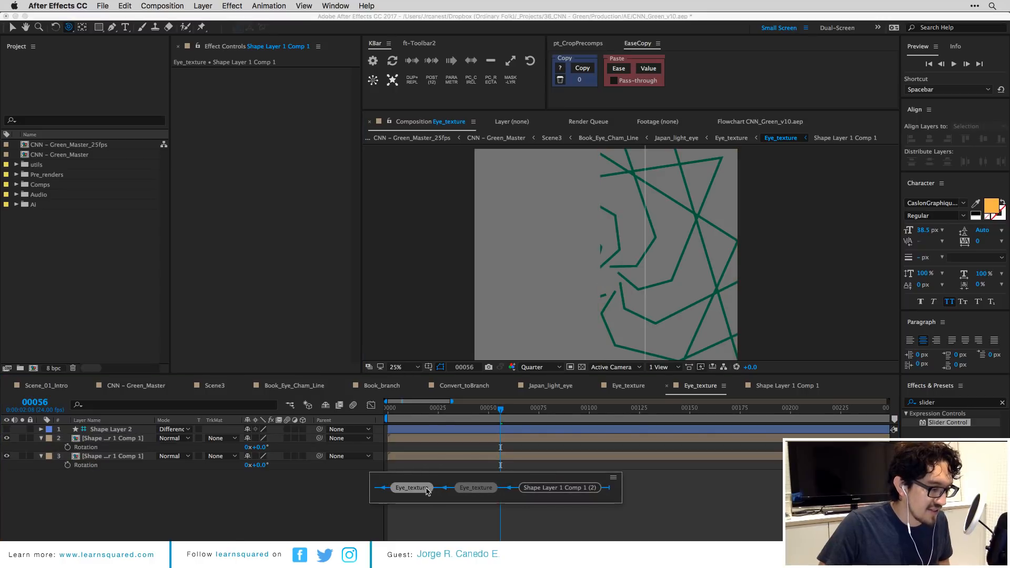
click(412, 489)
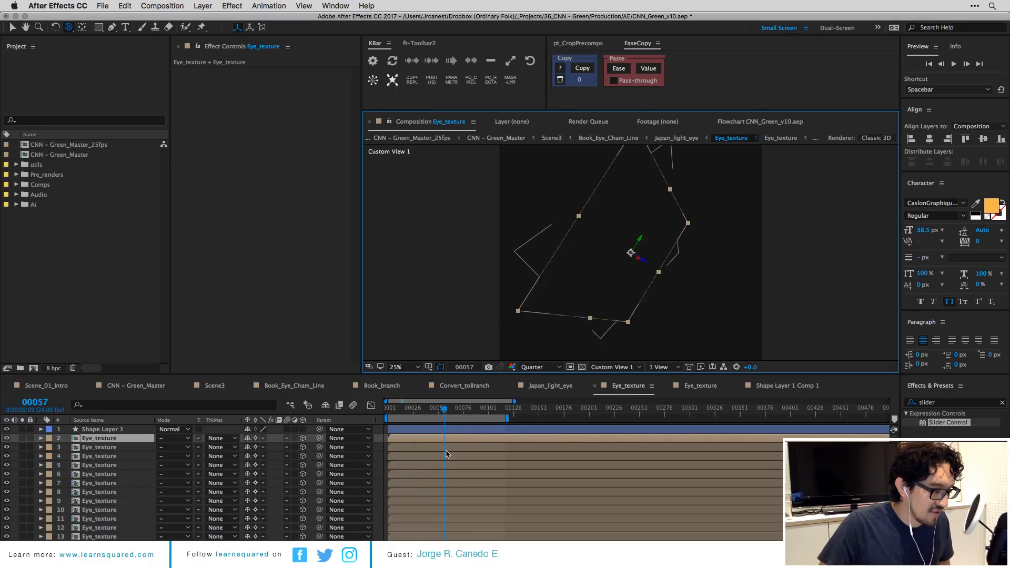
scroll(427, 468, down, 1)
Reopen the nested Eye_texture precomp and make both Shape Layer 1 Comp 1 layers 3D.
double_click(428, 460)
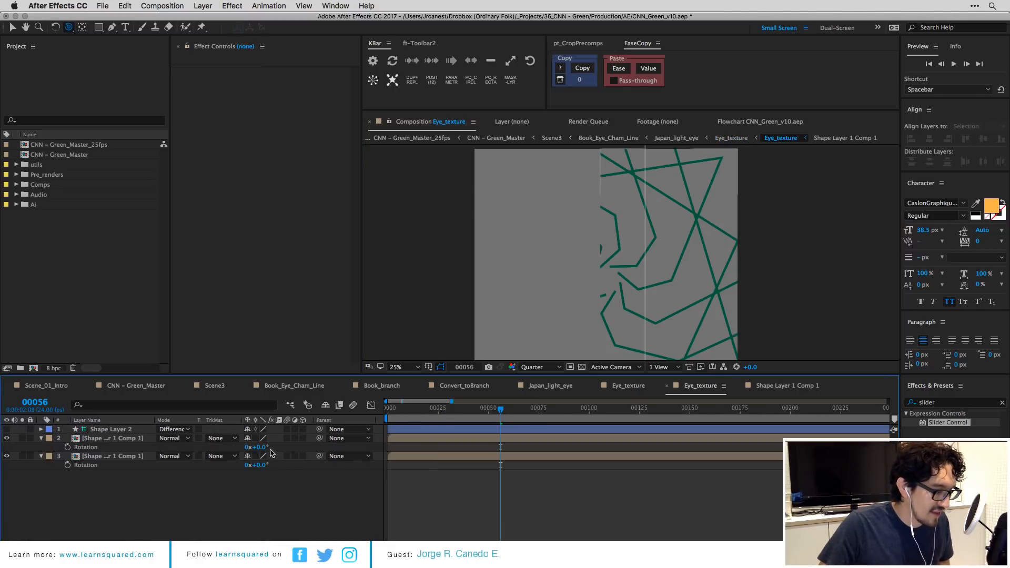
click(255, 438)
click(256, 456)
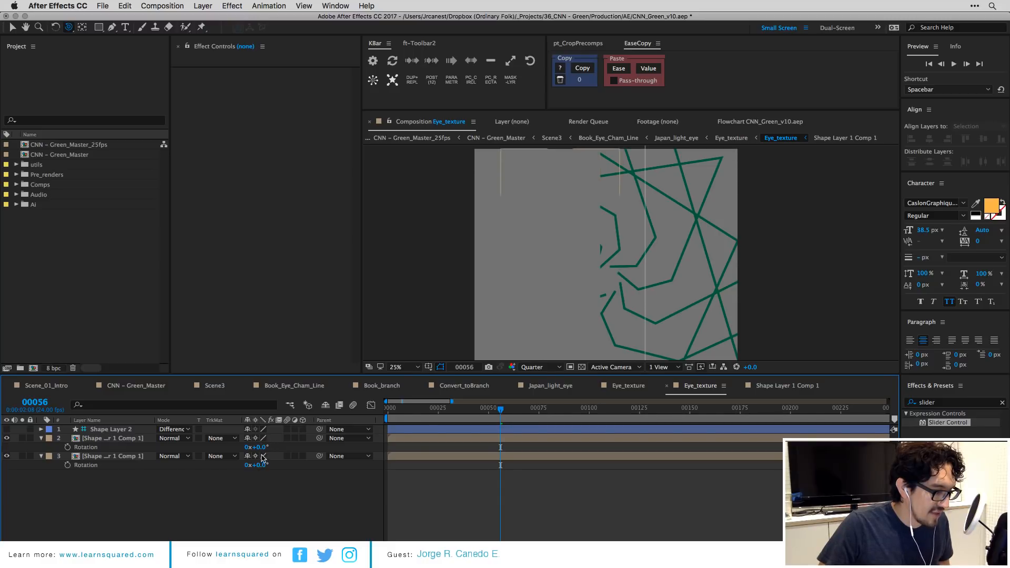
click(120, 457)
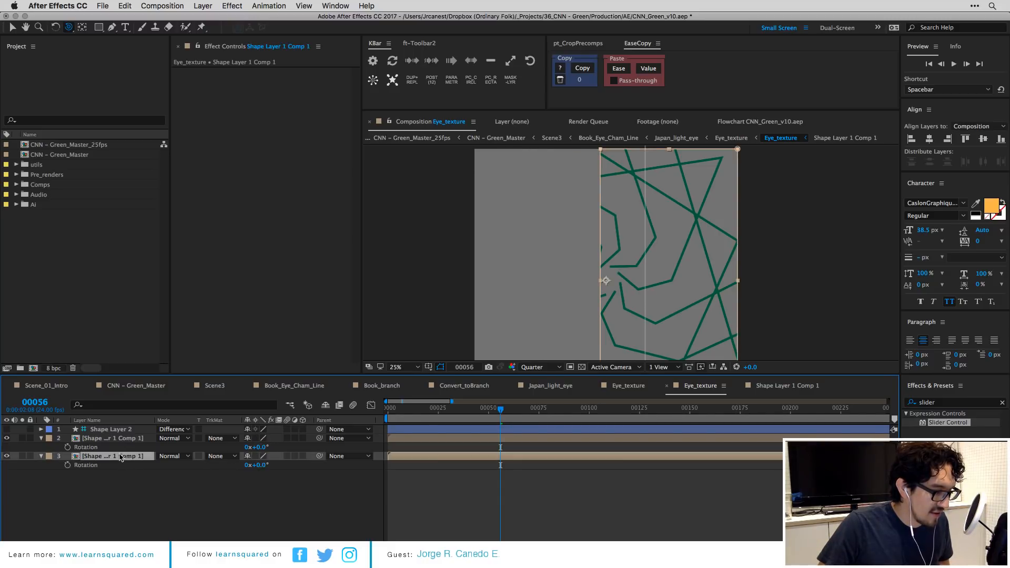
shift+click(116, 439)
click(302, 438)
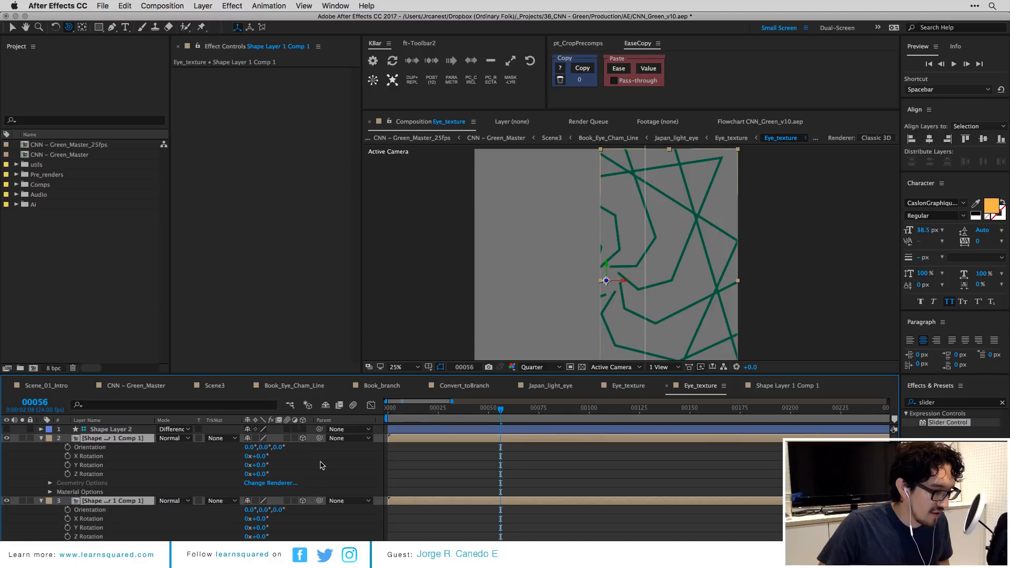
View the pattern in the parent Eye_texture comp from an orbited angle in Custom View 1.
key(F11)
key(shift+Escape)
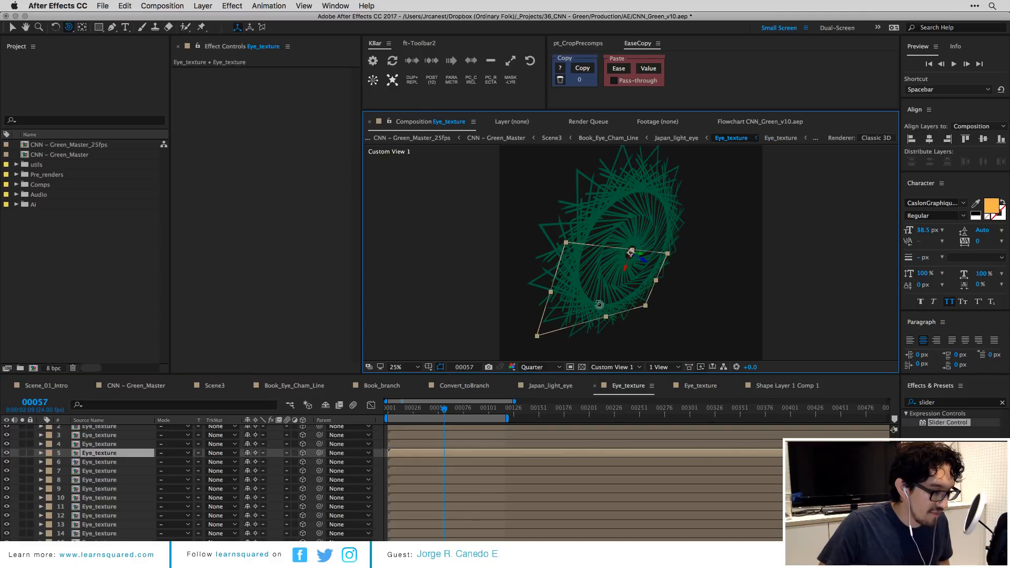
drag(633, 284, 610, 279)
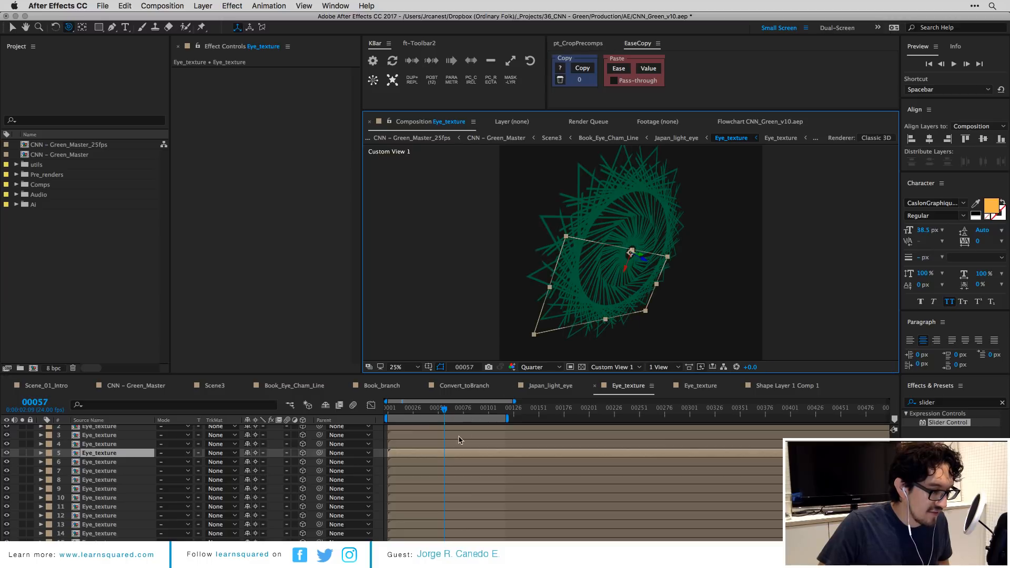
In the nested Eye_texture precomp, set the upper half layer's Y Rotation to 36° and the lower one's to -36°.
double_click(451, 454)
drag(261, 464, 279, 461)
click(261, 528)
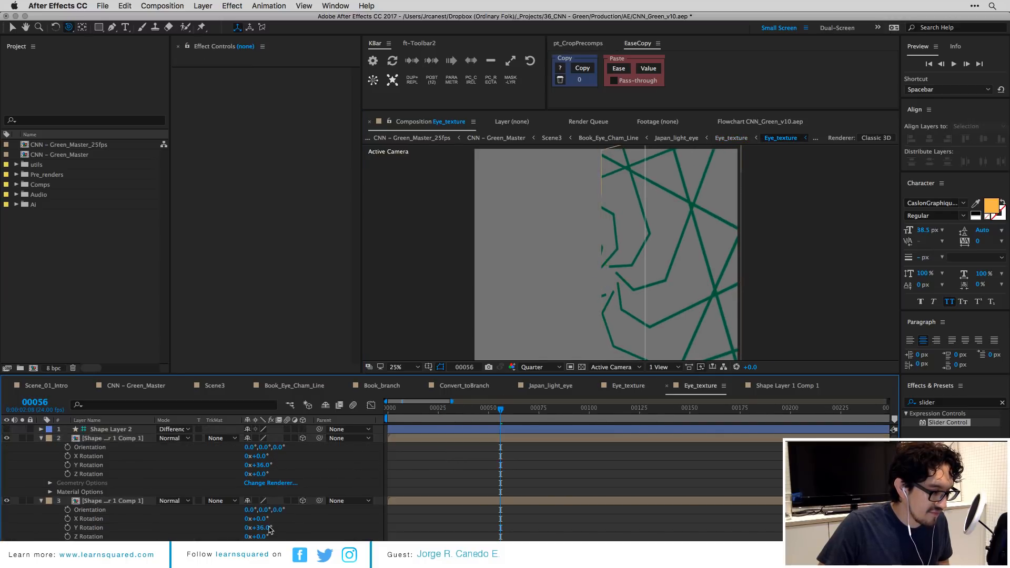
text(-36)
key(Return)
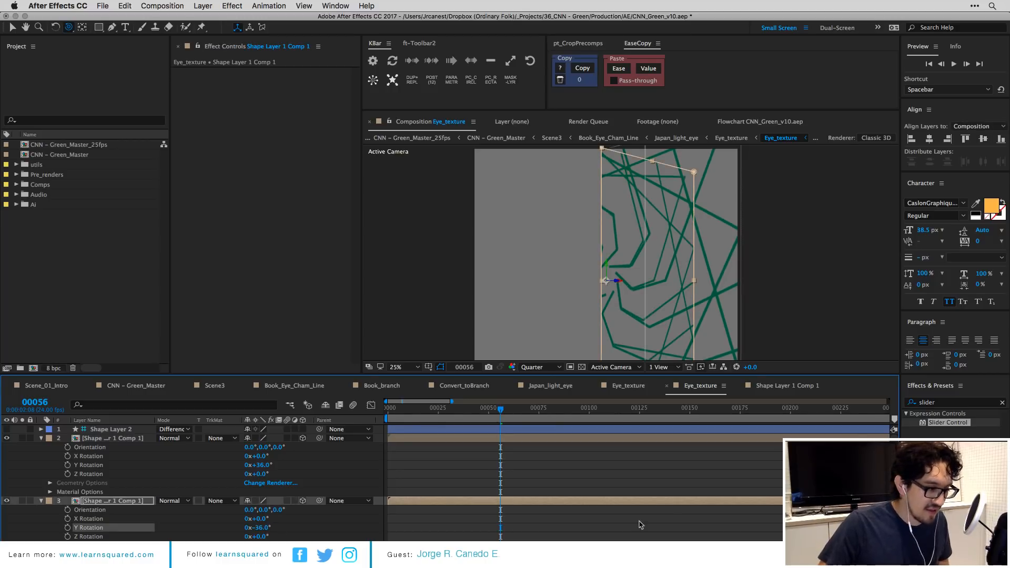
Return to the parent Eye_texture comp and examine the folded pattern's depth by orbiting Custom View 1.
key(Tab)
click(476, 464)
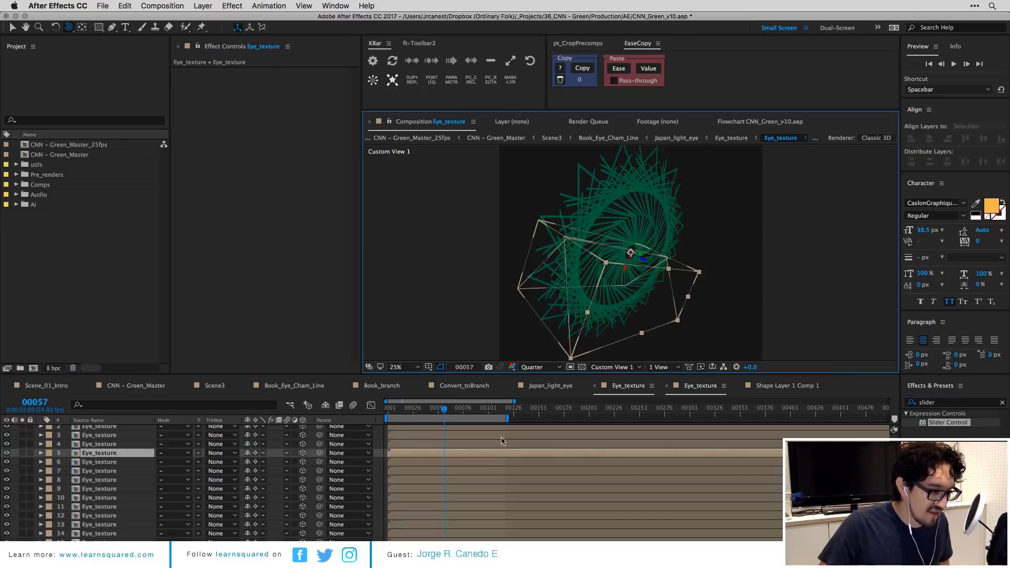
mouse_move(672, 238)
mouse_down()
mouse_move(604, 227)
mouse_move(623, 230)
mouse_up()
key(v)
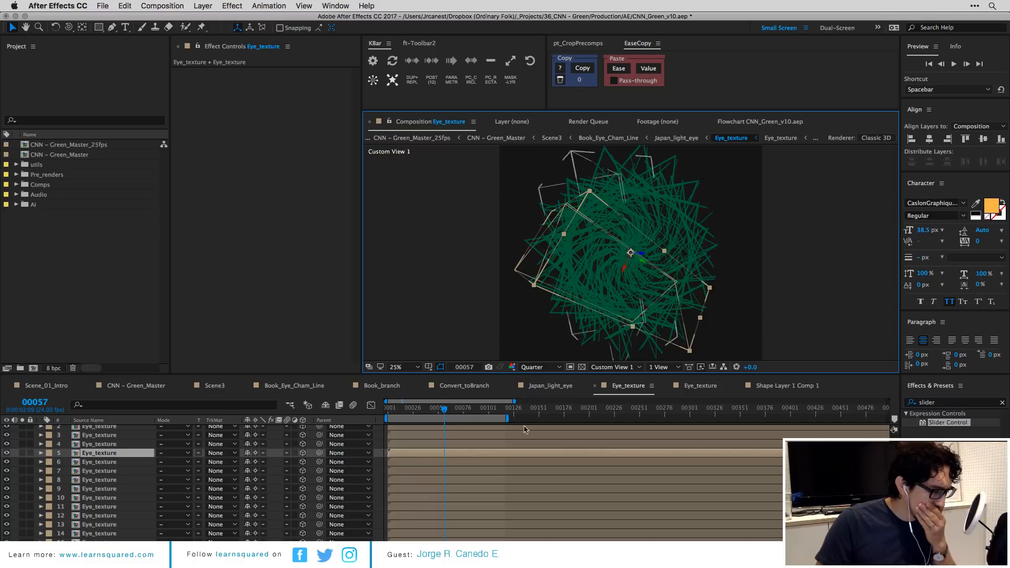
click(764, 387)
click(688, 390)
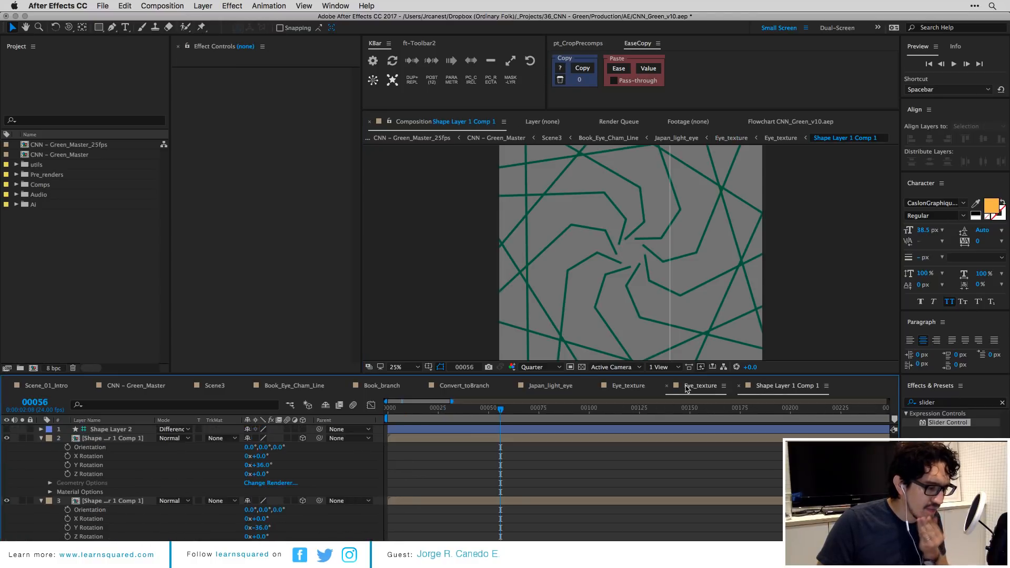
click(768, 388)
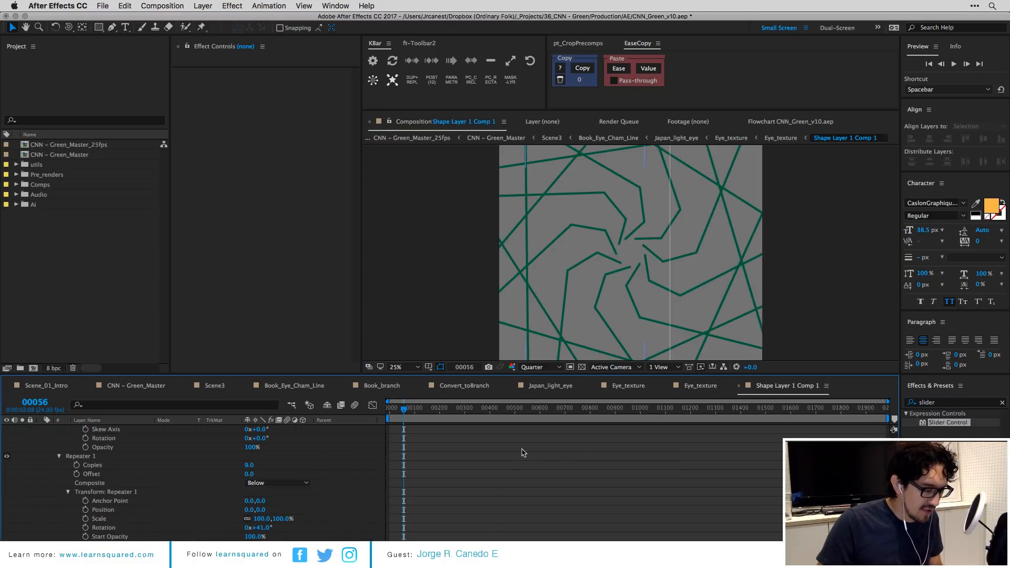
Start a new project and create a 1920 x 1440 composition at 24 fps in it.
click(58, 337)
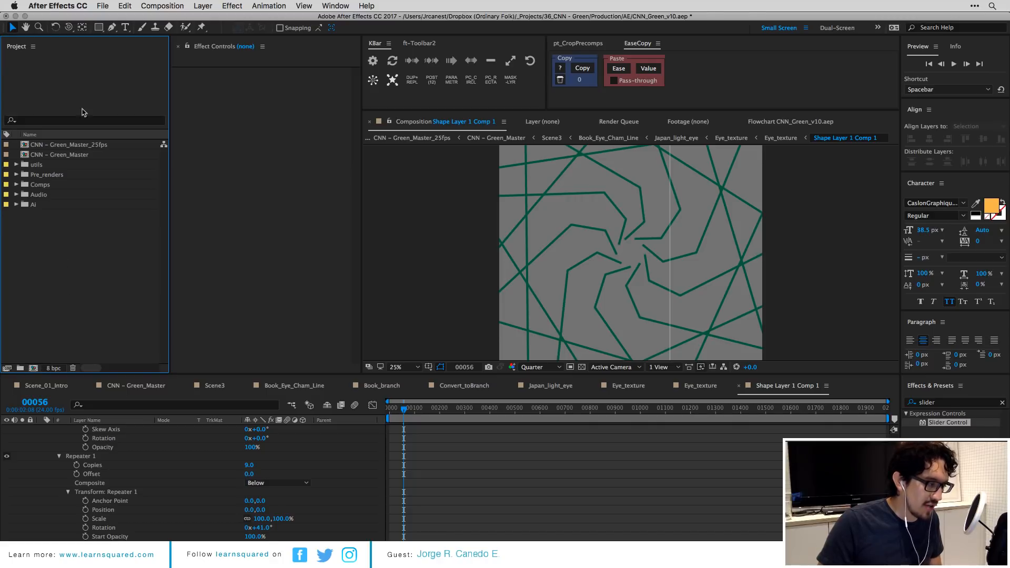
click(102, 5)
mouse_move(121, 18)
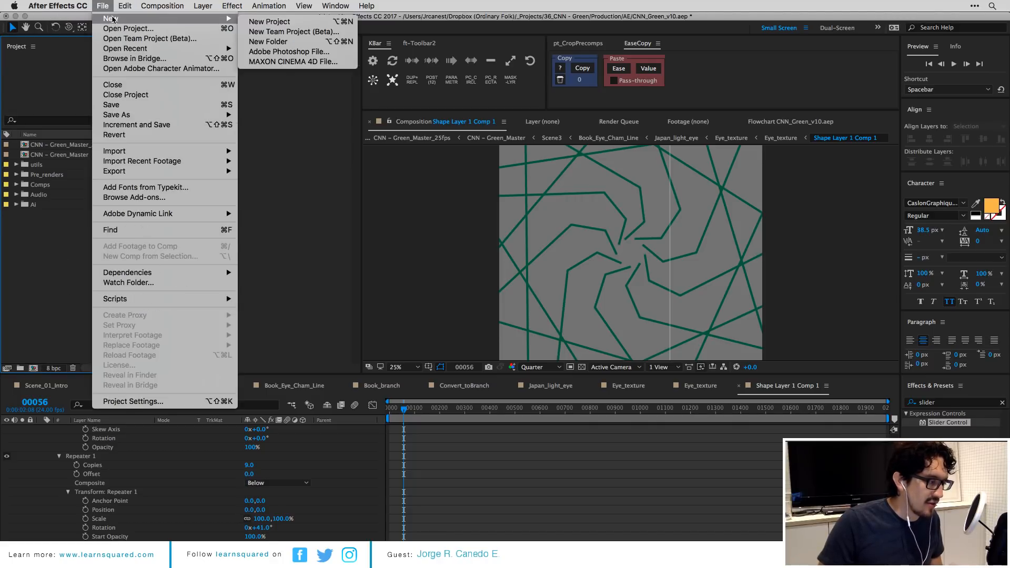
click(286, 22)
click(479, 307)
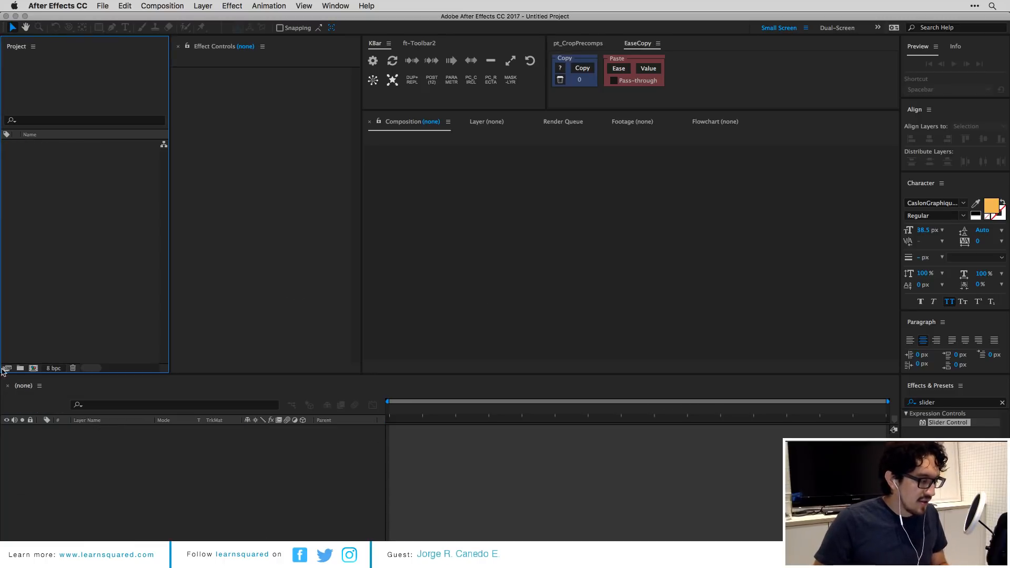
click(33, 369)
key(Return)
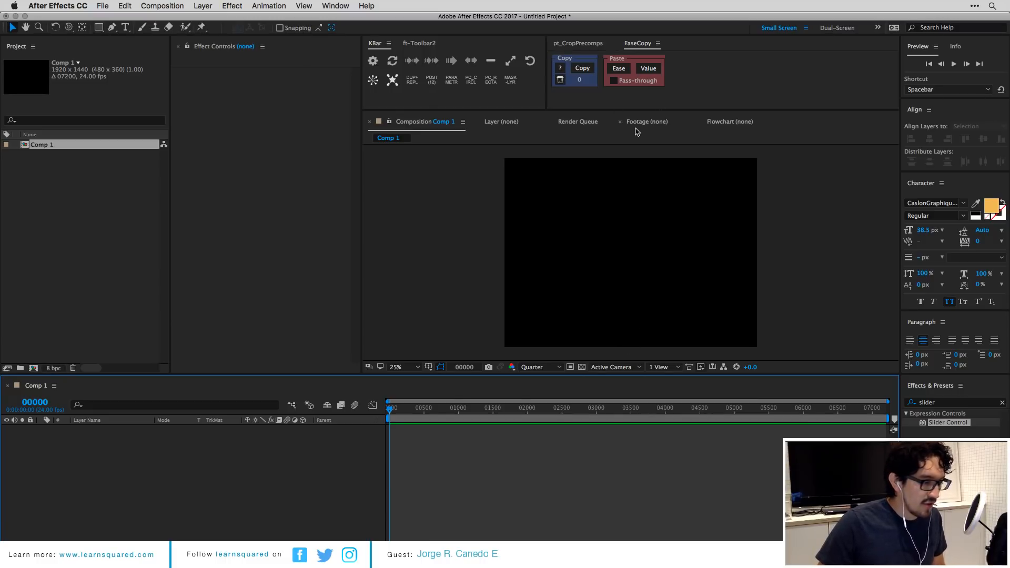
Create a line shape layer with the Ouroboros script, close the script window and expand the new layer's contents.
click(335, 5)
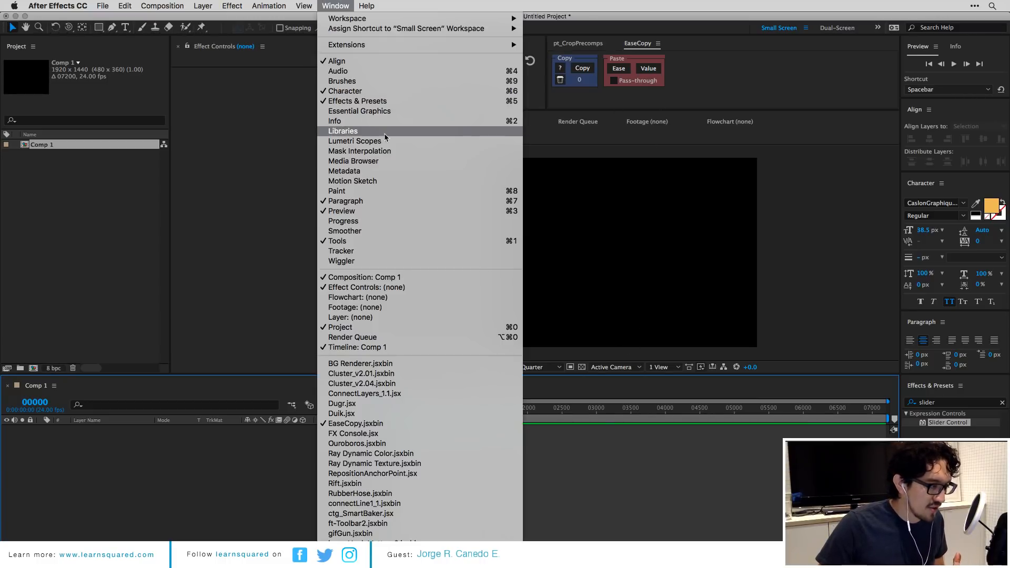
scroll(409, 377, down, 3)
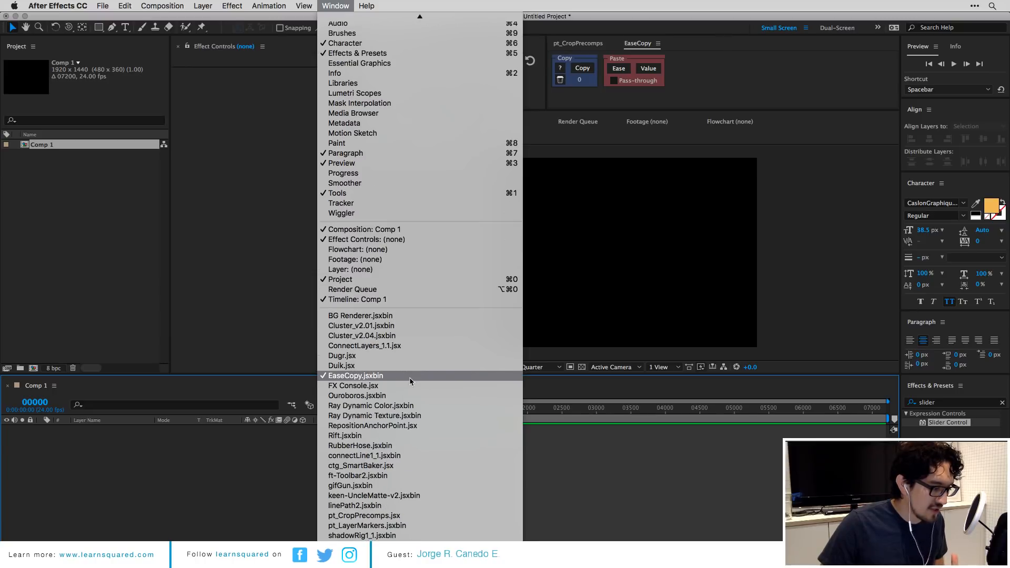
click(397, 398)
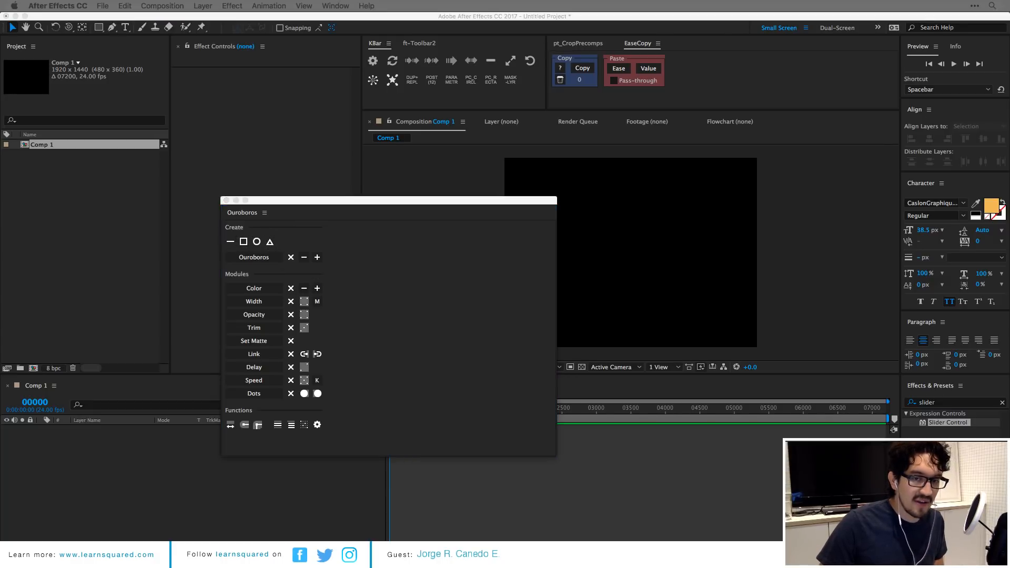
click(230, 241)
click(605, 293)
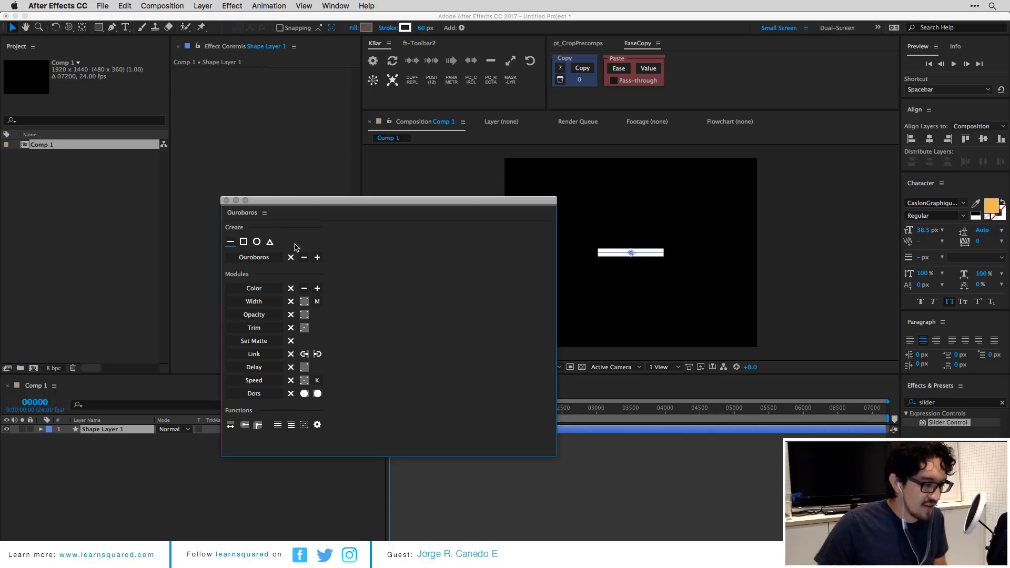
click(225, 201)
click(43, 430)
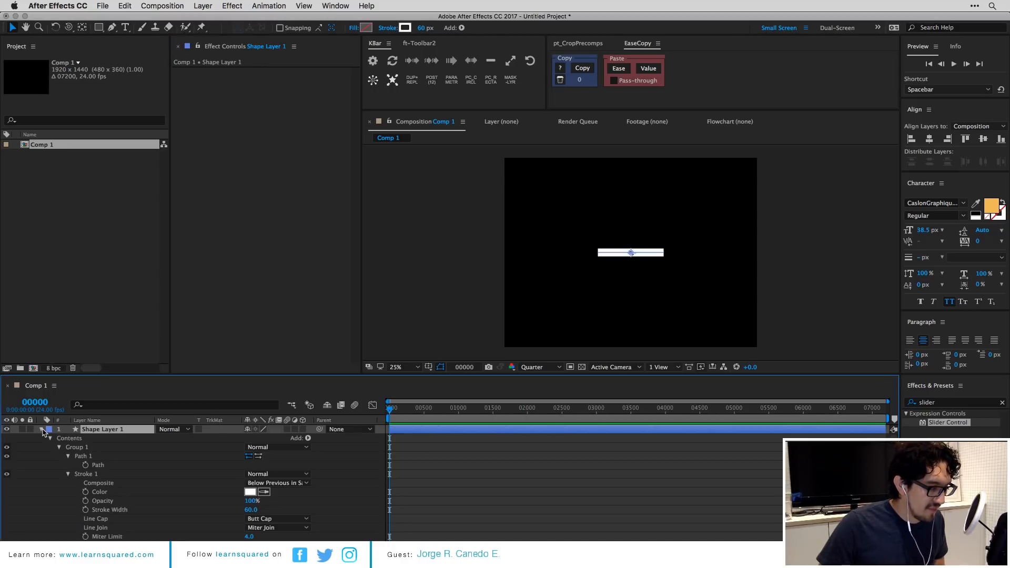
Lengthen the line on both sides by moving its path endpoints outward to nearly three quarters of the composition width.
click(97, 464)
click(666, 253)
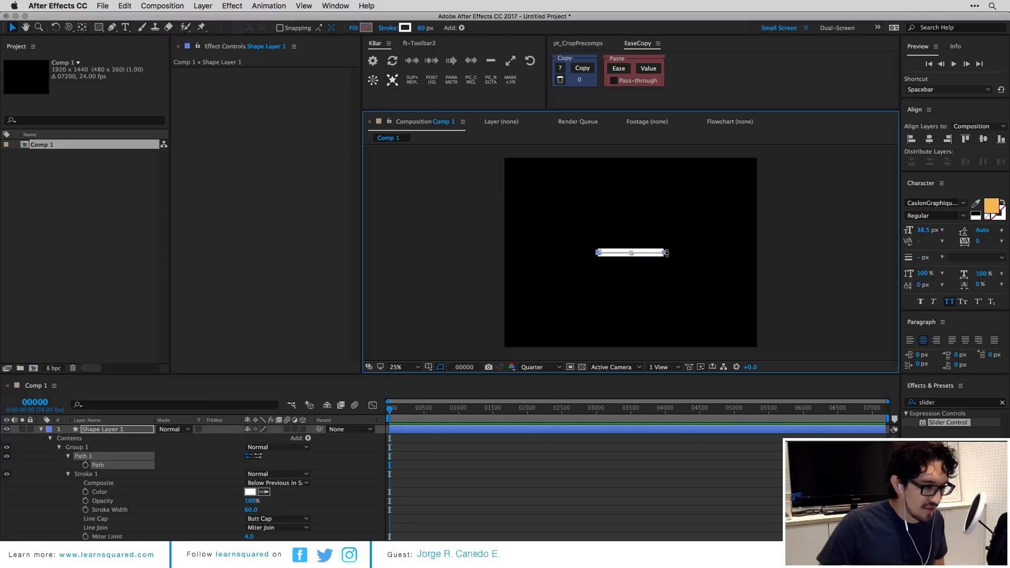
drag(665, 253, 722, 254)
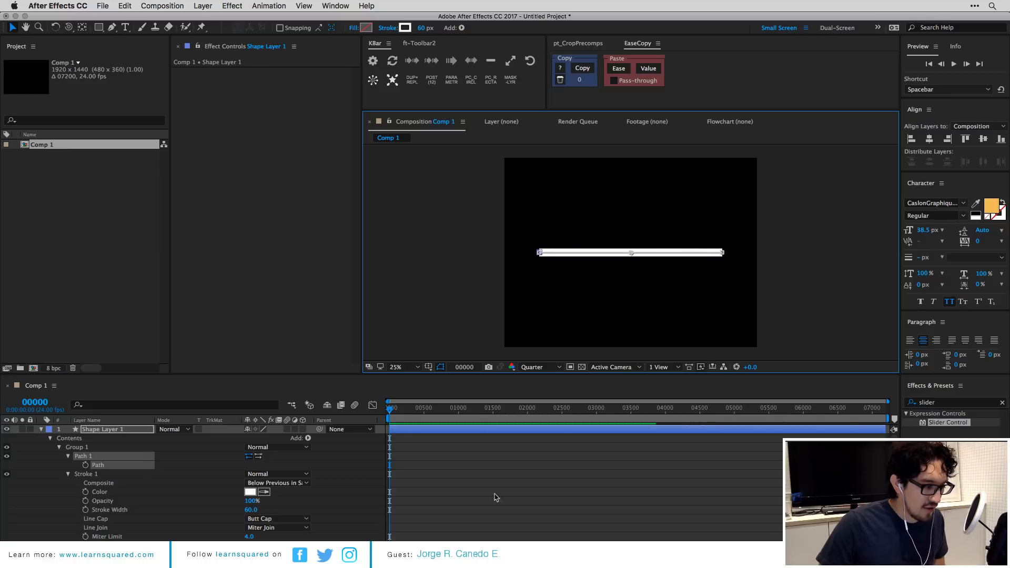
click(406, 438)
click(406, 428)
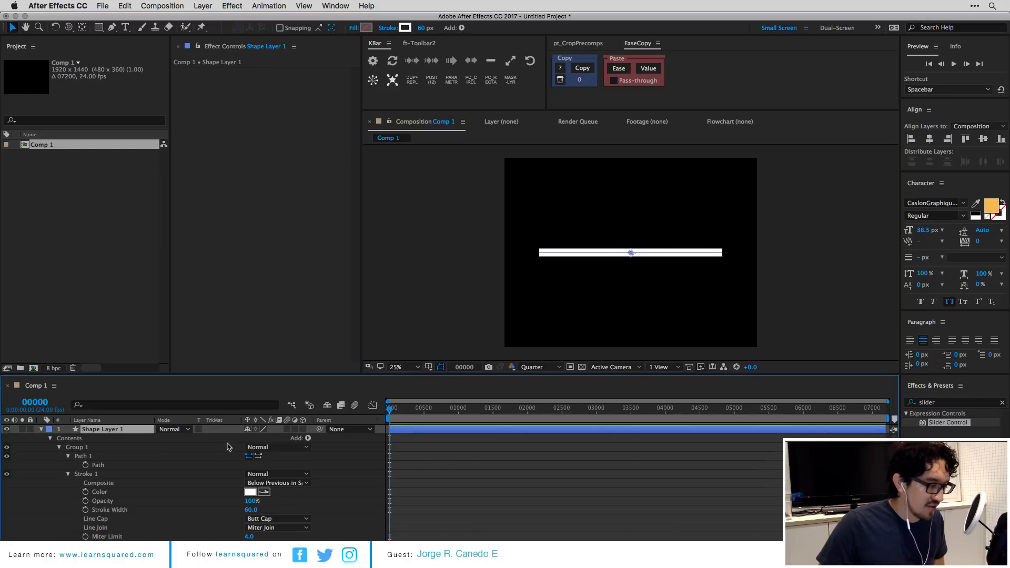
Try scaling the line layer to check how its stroke thickness reacts, and undo the scale change.
key(s)
drag(261, 438, 279, 439)
key(super+z)
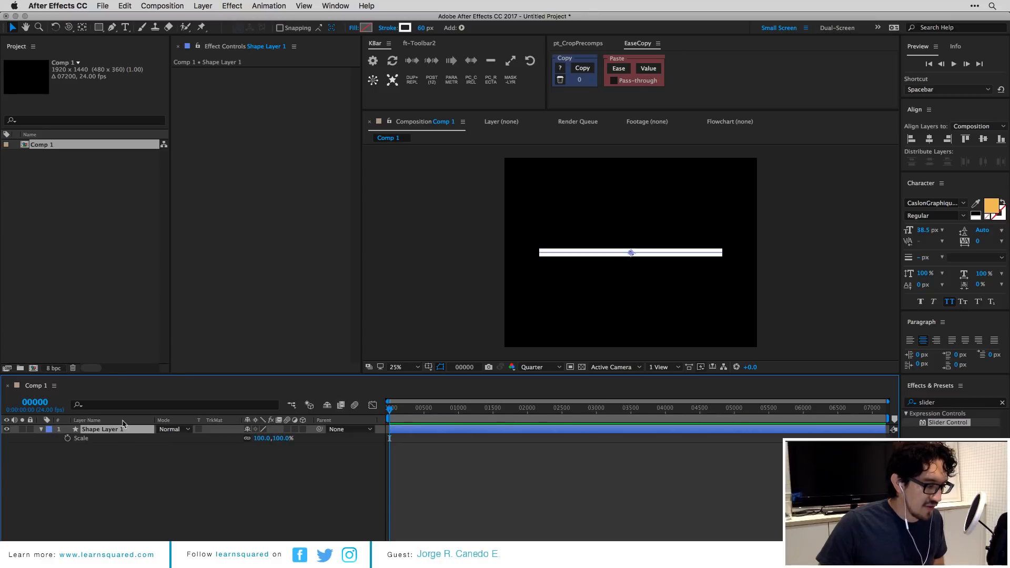
Filter the line layer's properties by "width" and select its Stroke Width property.
click(115, 405)
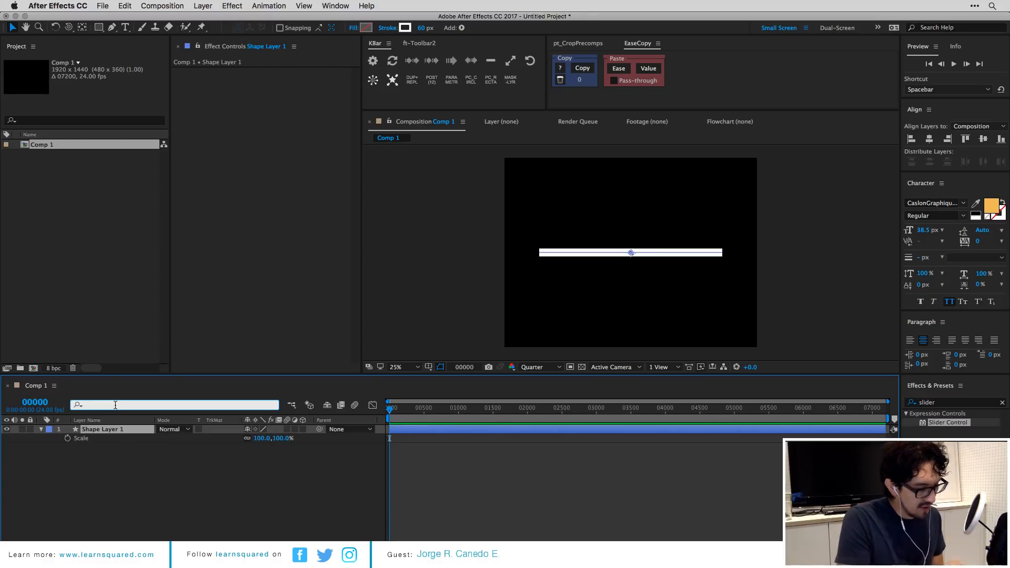
text(width)
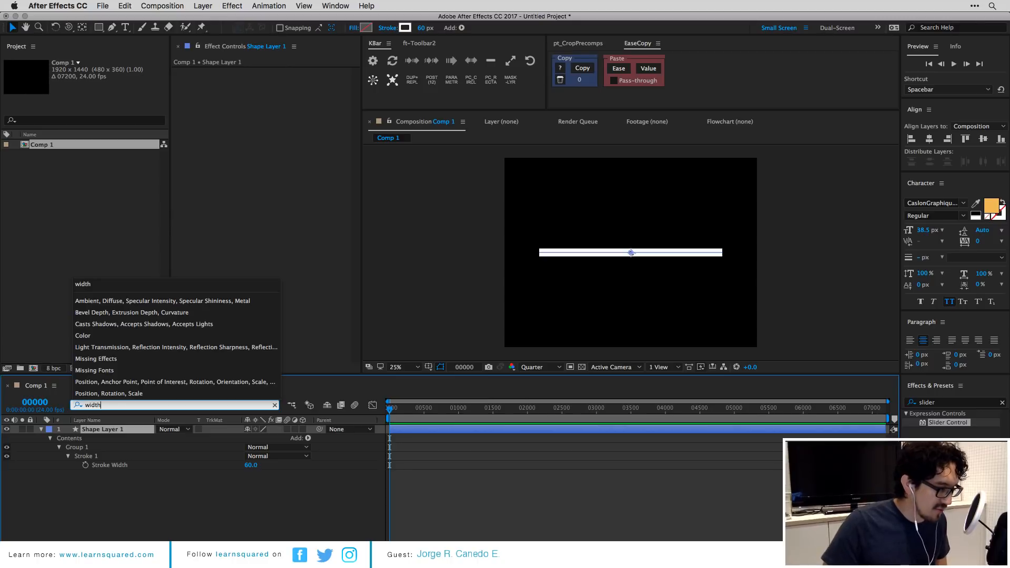
click(120, 465)
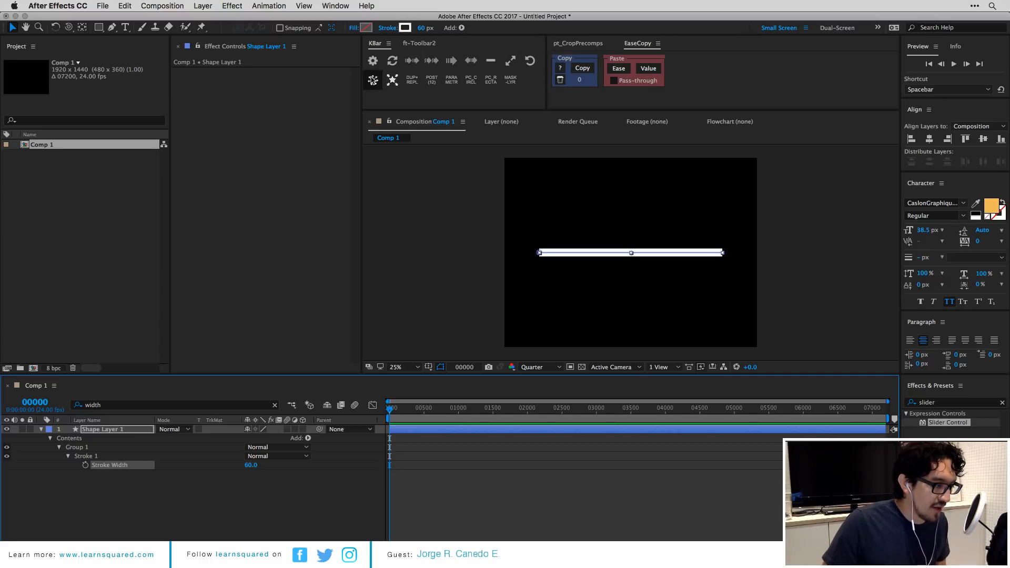
Examine the code of the Maintain Stroke Width expression in the KBar settings, and close the settings window.
click(372, 80)
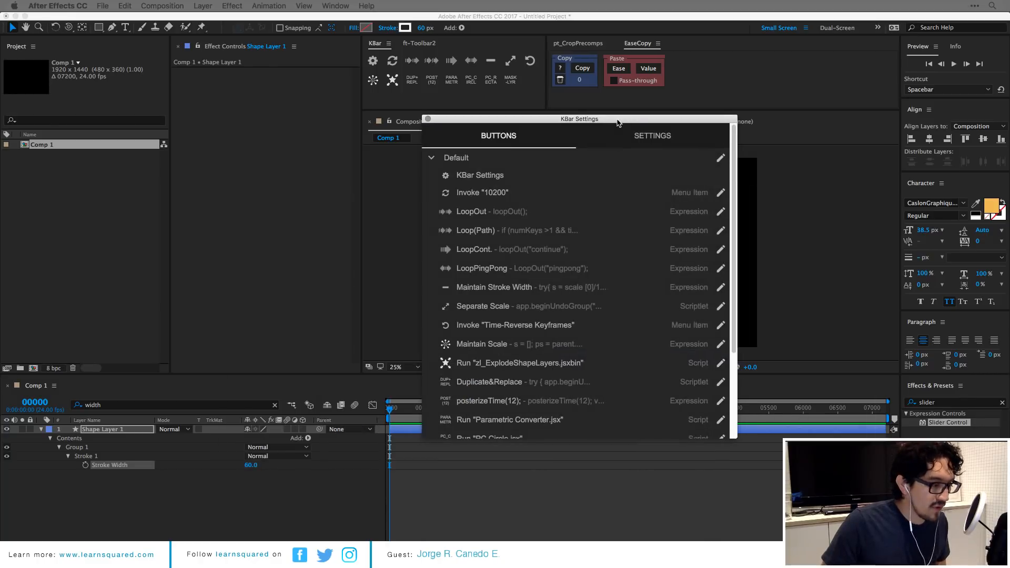
scroll(578, 250, down, 4)
scroll(528, 315, up, 1)
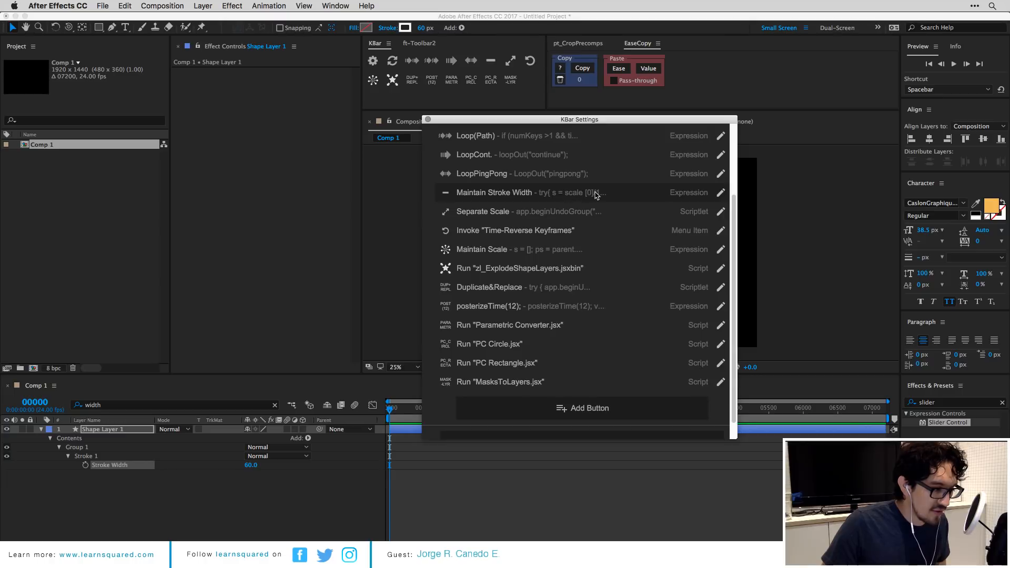
click(596, 195)
scroll(502, 331, down, 2)
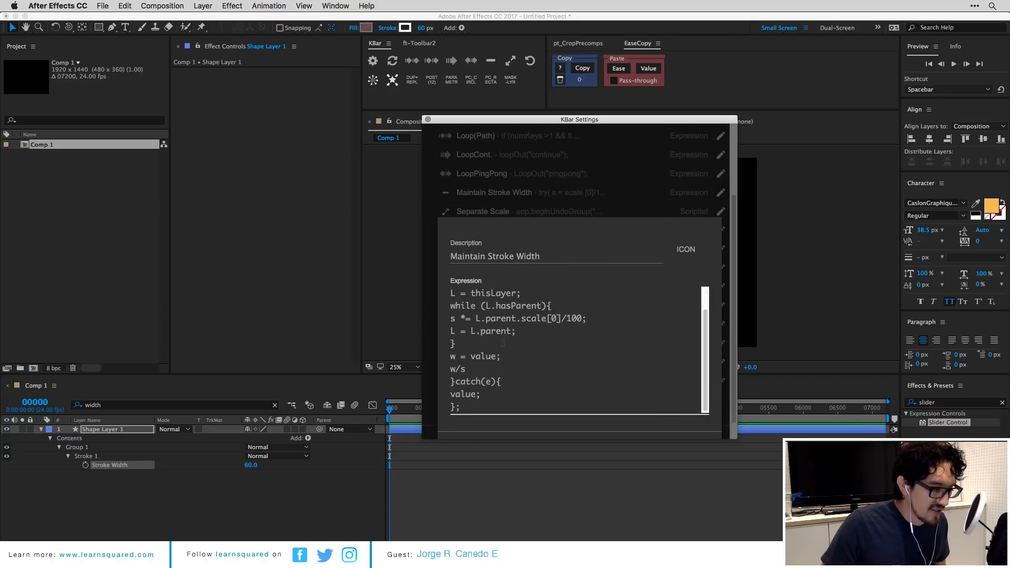
scroll(503, 343, up, 2)
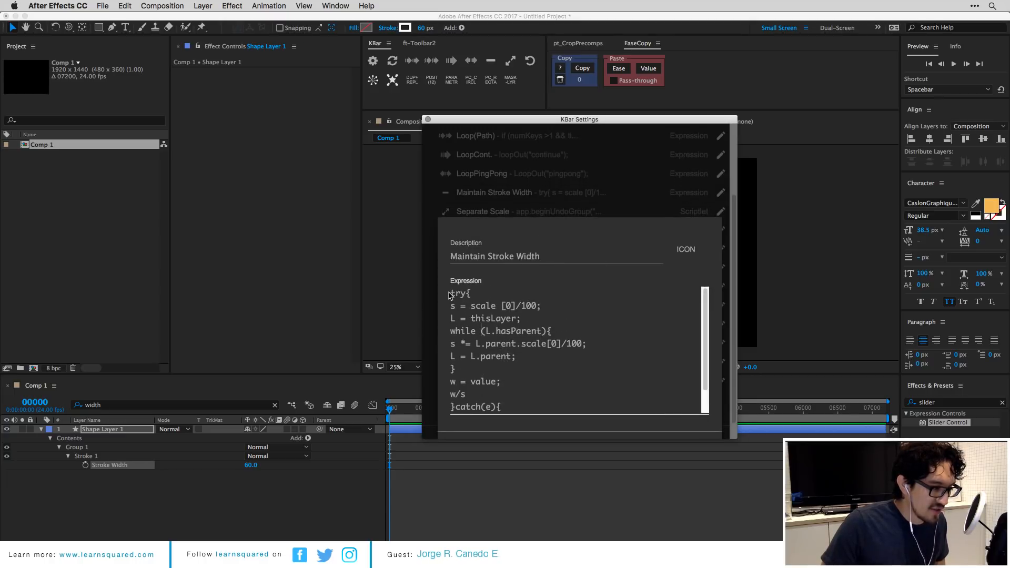
drag(450, 296, 487, 357)
scroll(488, 359, down, 2)
click(513, 370)
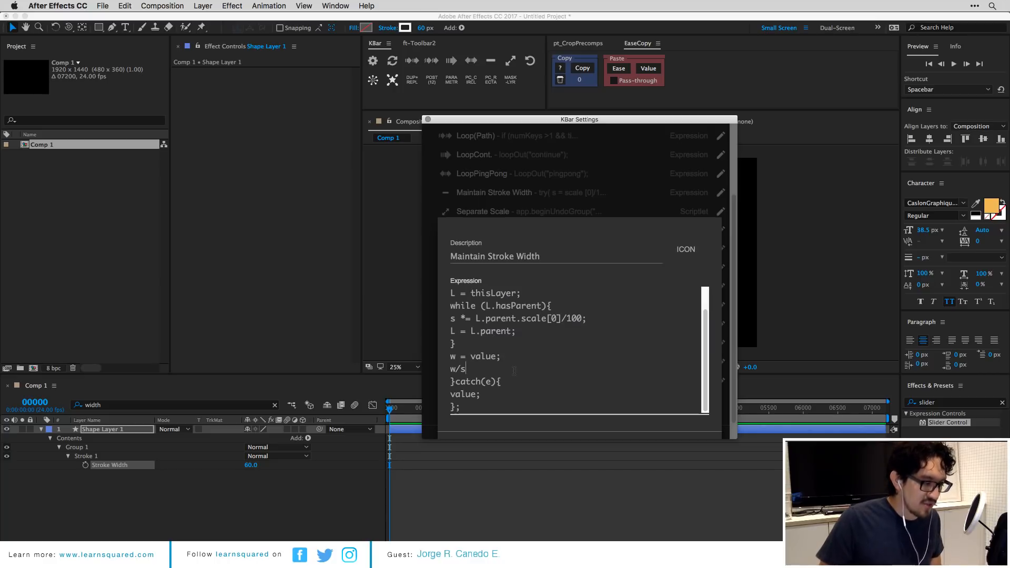
drag(473, 408, 450, 292)
click(465, 317)
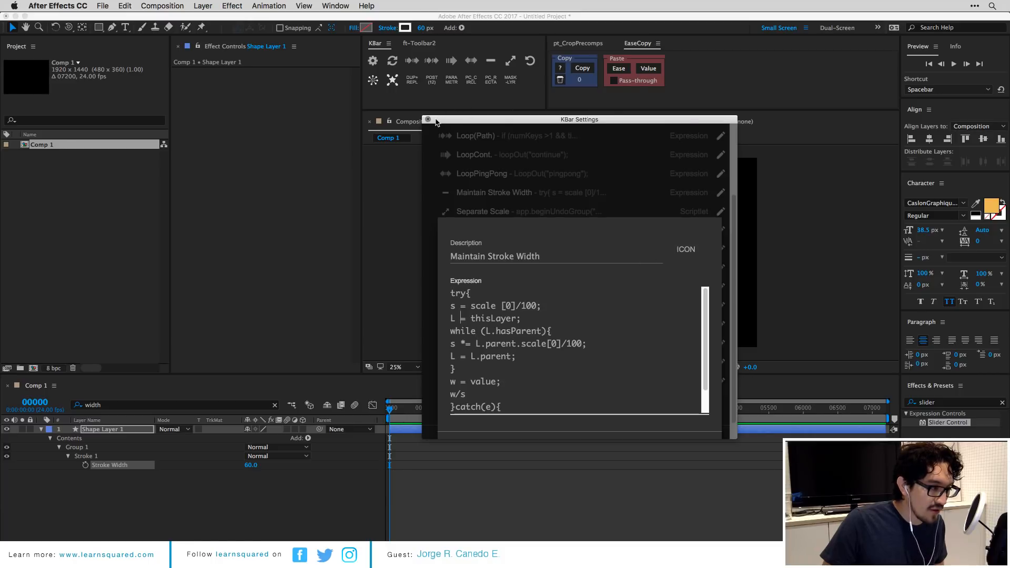
click(428, 120)
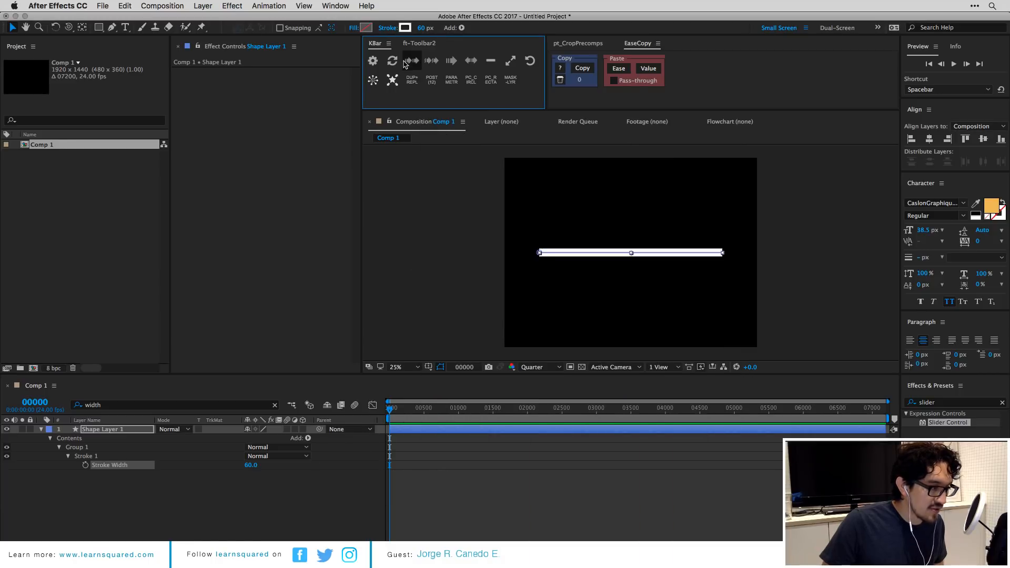
Apply the Maintain Stroke Width expression to the line's Stroke Width and test it by scaling the layer to 54%.
click(474, 63)
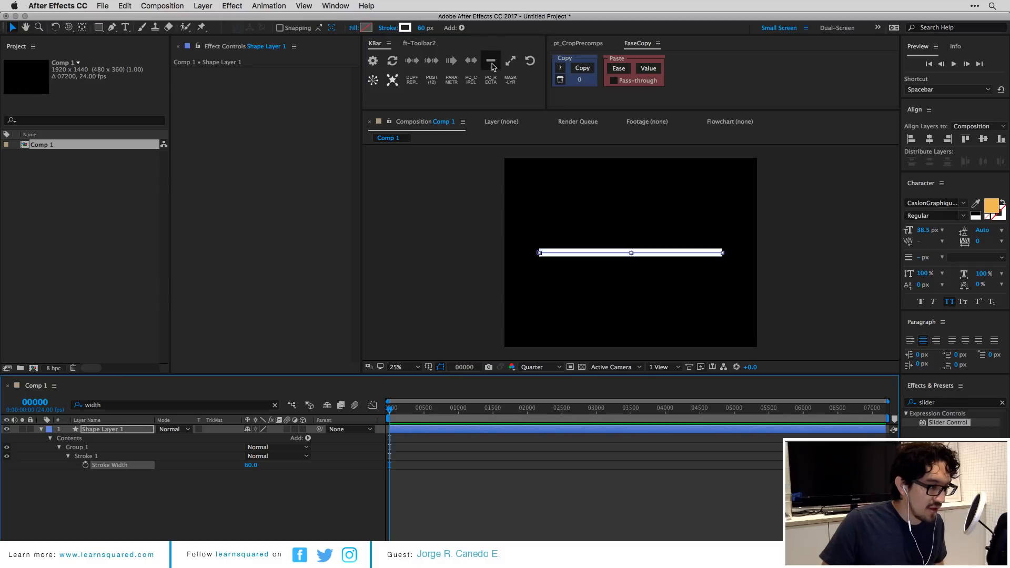
click(457, 507)
click(404, 429)
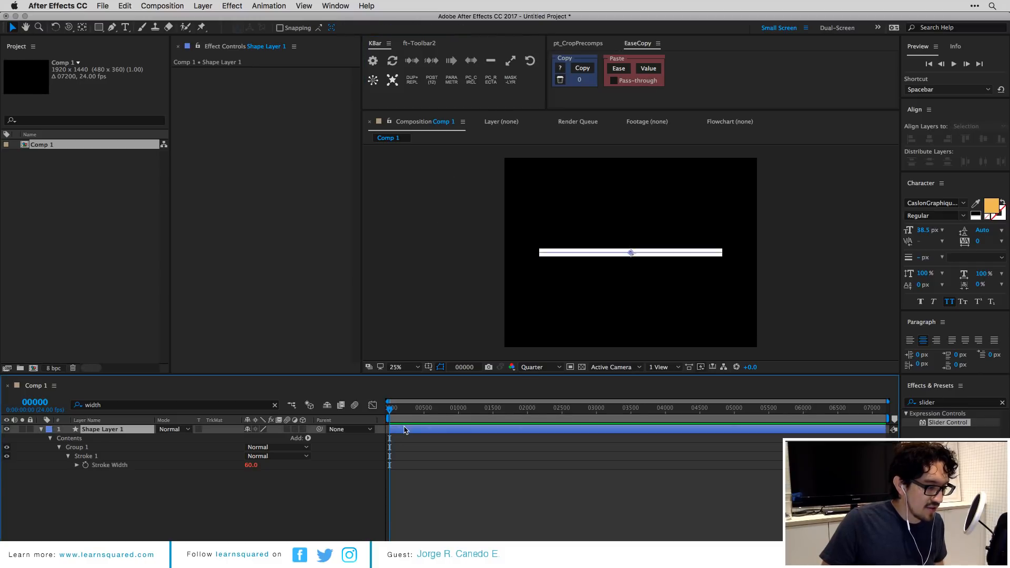
key(s)
drag(262, 438, 225, 428)
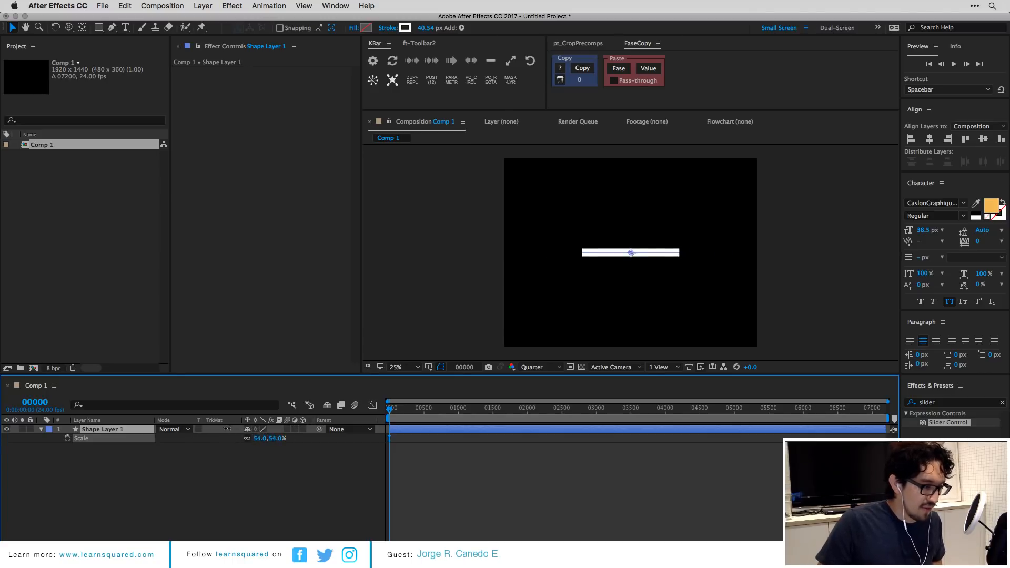
Test the expression at extreme sizes by setting the line layer's scale to 0% and to 0.1%, and deselect the layer.
click(262, 438)
text(0)
key(Return)
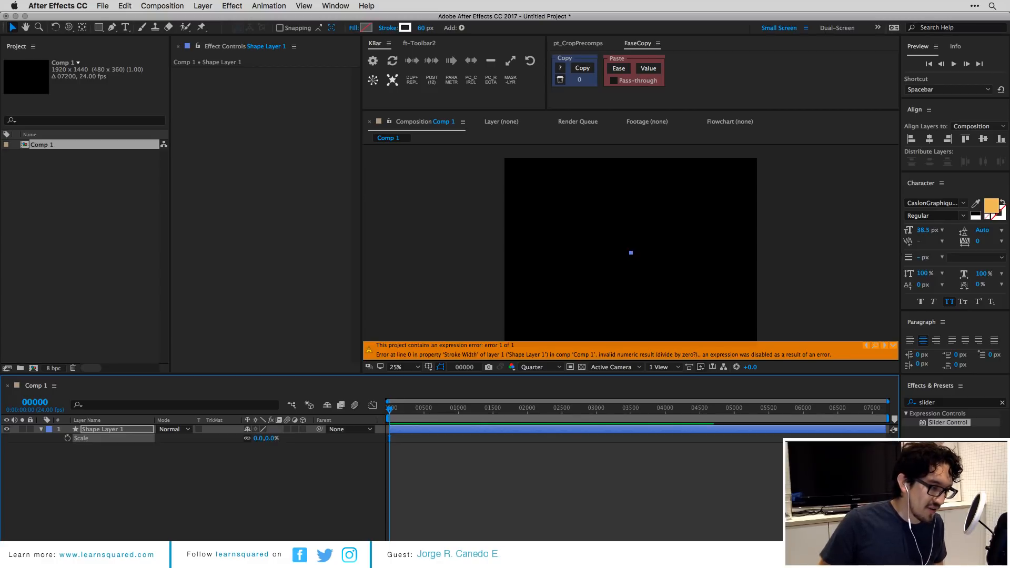
click(258, 438)
text(0.1)
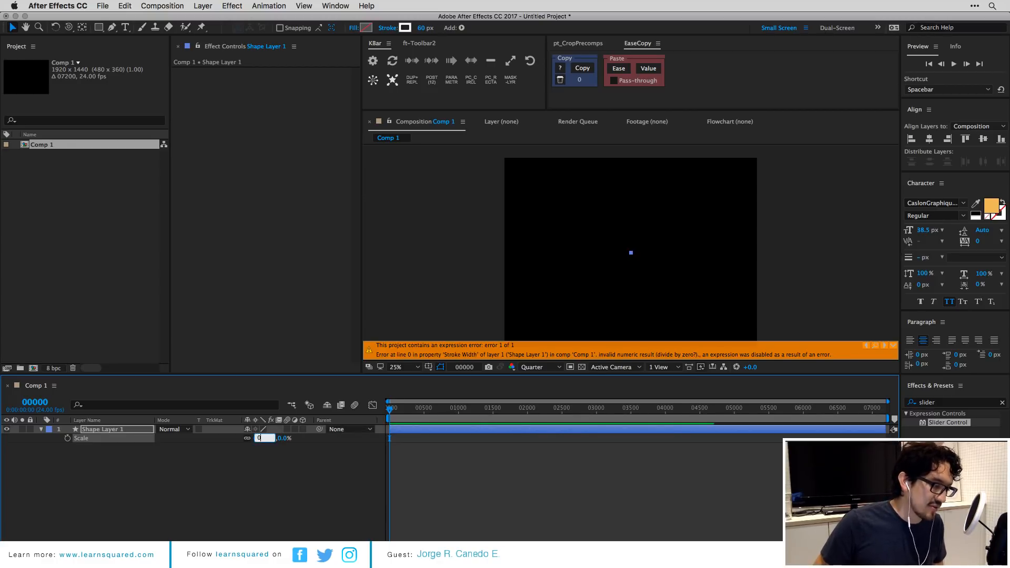
key(Return)
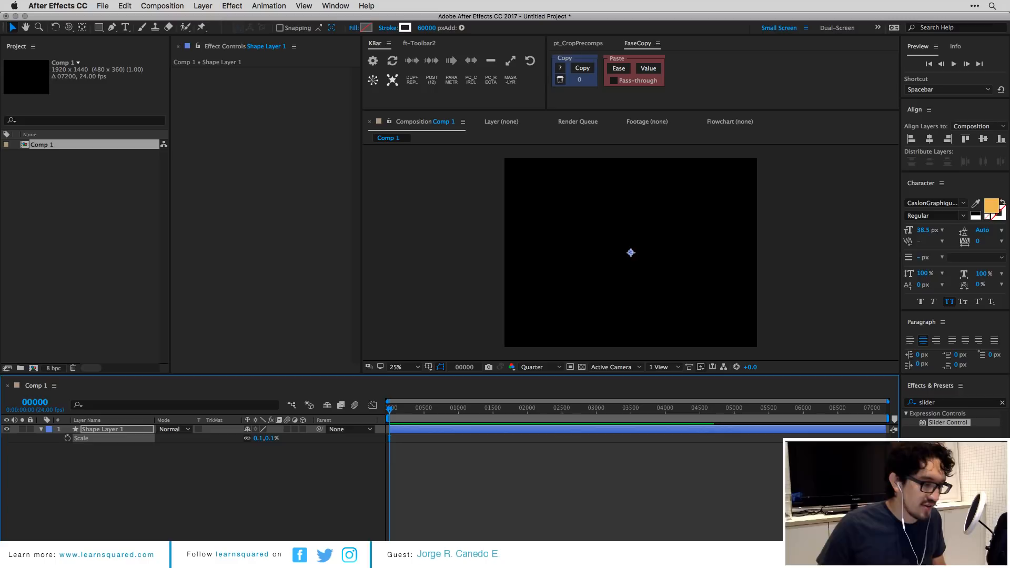
click(522, 469)
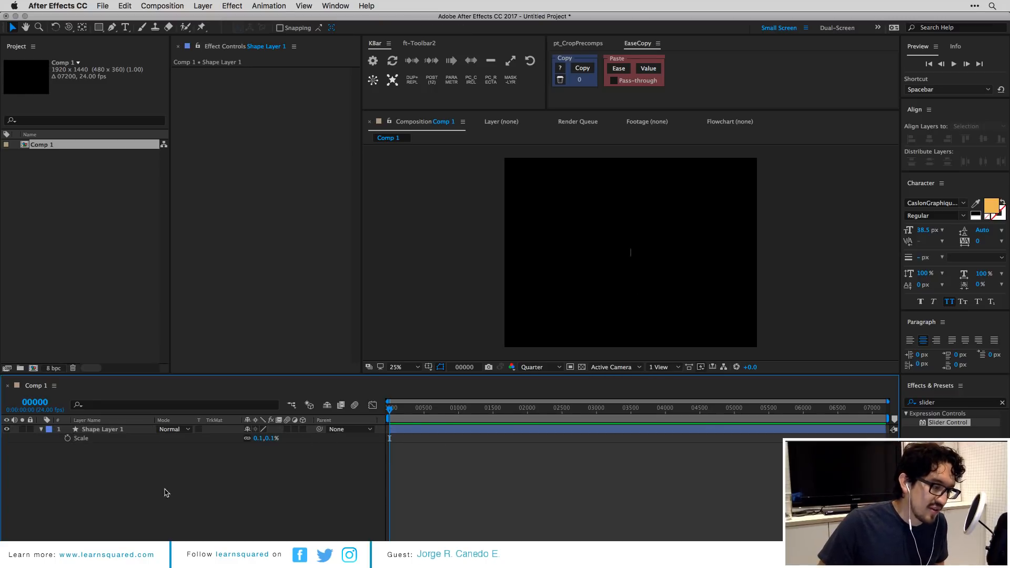
Scale the line layer up to 103.1% and clear the selection.
drag(258, 439, 321, 437)
click(279, 490)
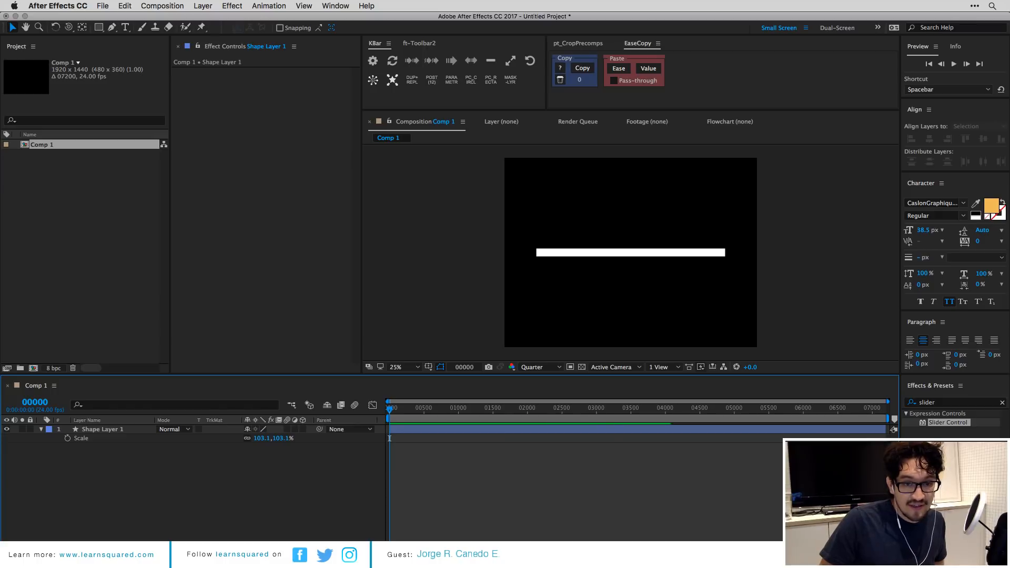
click(25, 233)
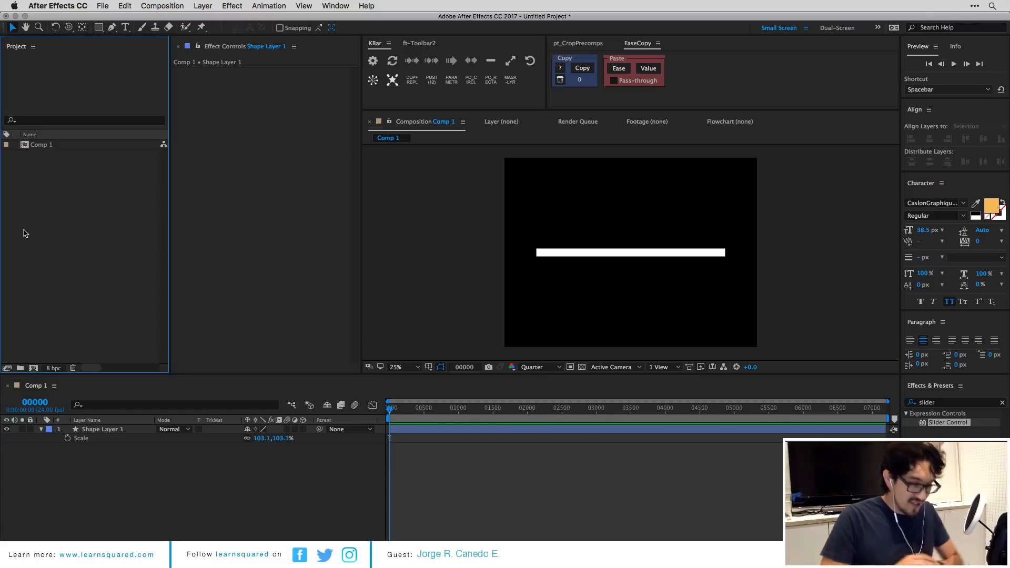
Switch to Finder and open the project file dG_AgassizFish_Anim_v25.aep from the AE production folder.
key(super+Tab)
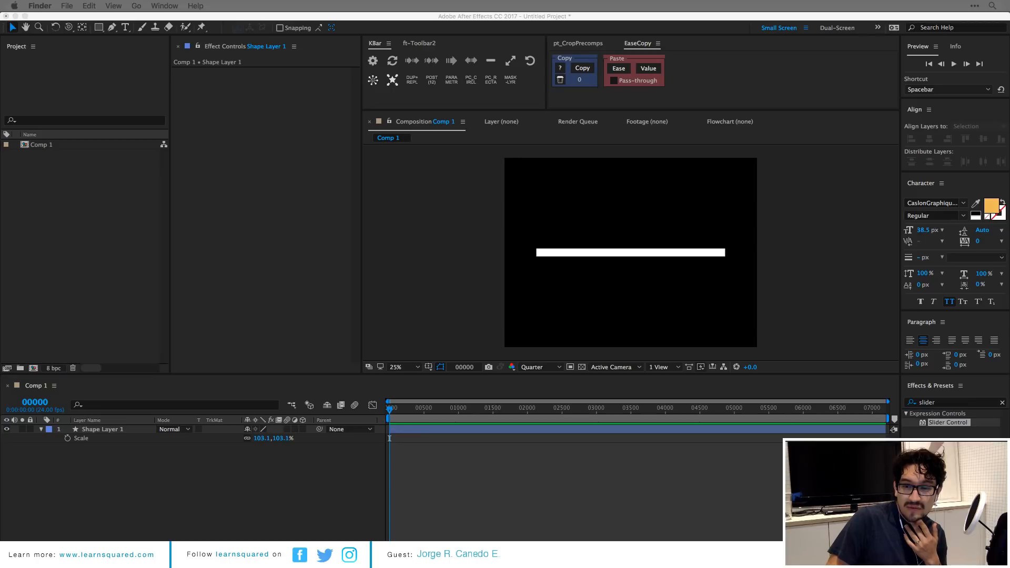
drag(550, 540, 586, 63)
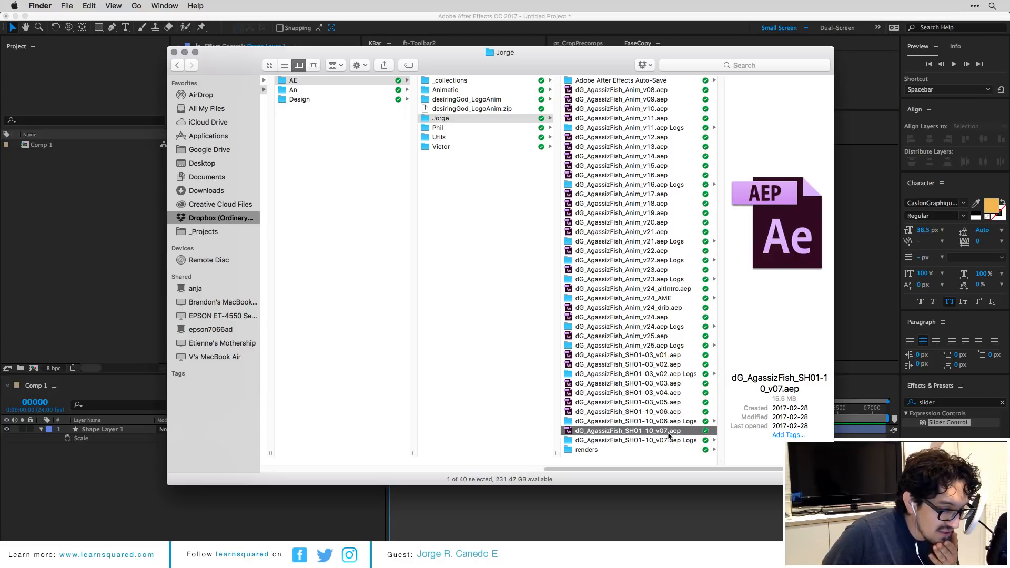
click(666, 337)
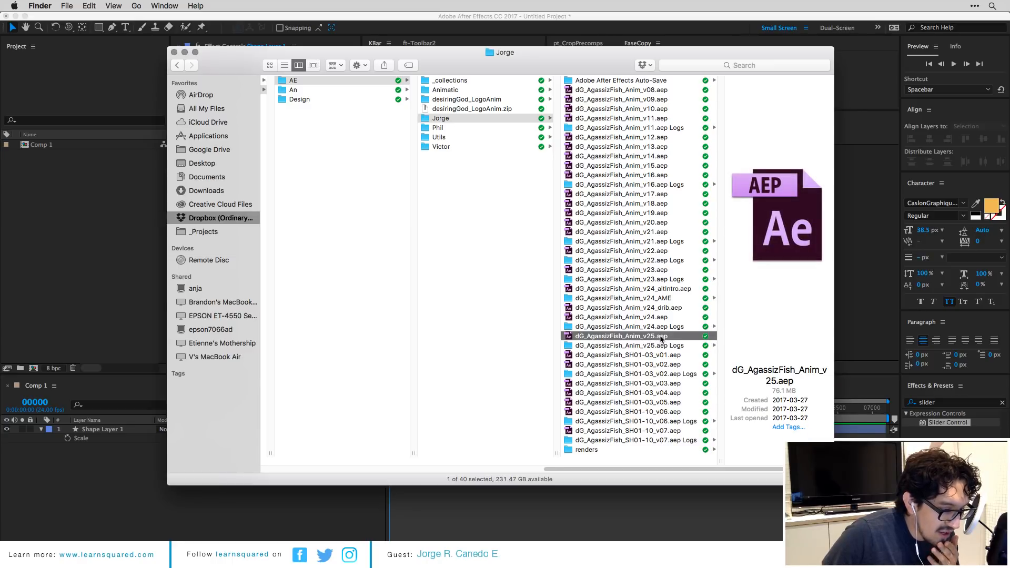
double_click(662, 339)
click(472, 309)
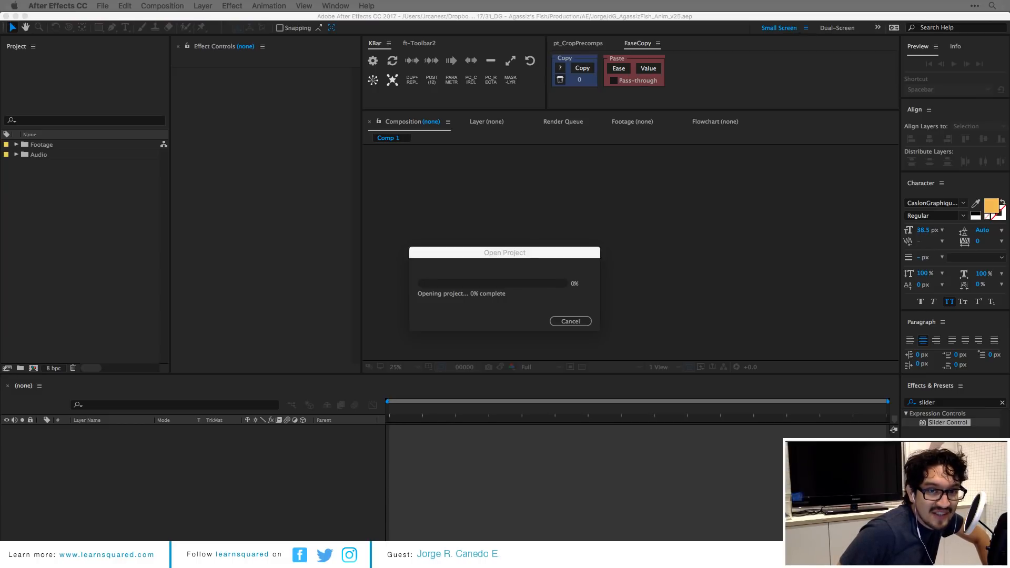
Bring up the mixed.parts site in the browser, enlarge the window and look through the top voted posts.
drag(556, 345, 468, 175)
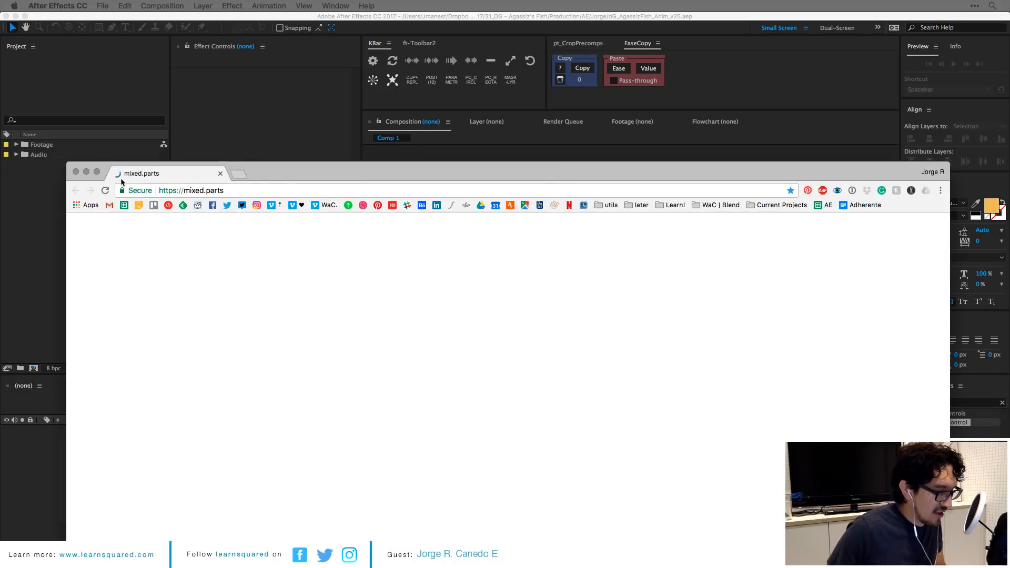
click(97, 172)
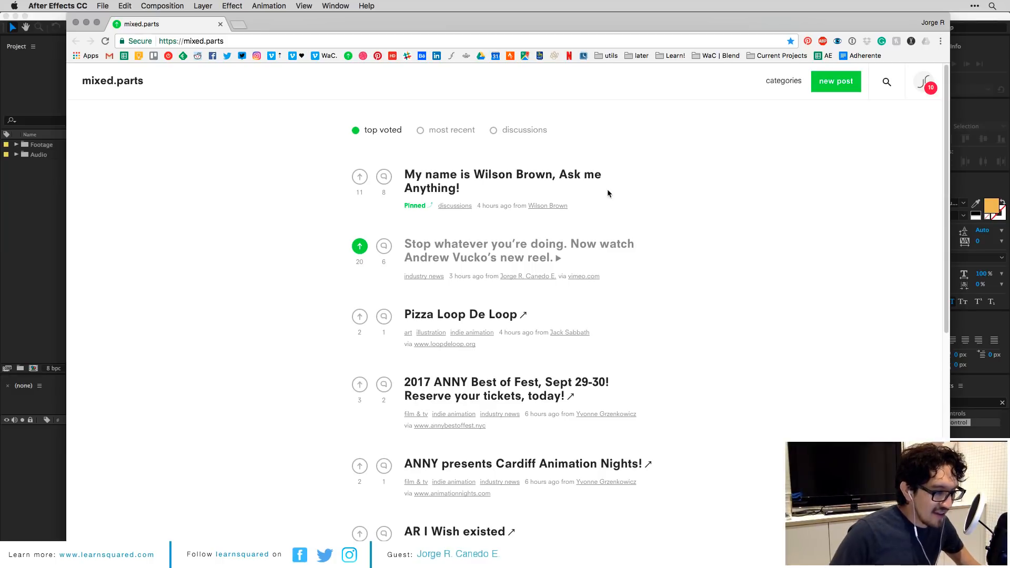
scroll(672, 204, down, 5)
scroll(675, 200, down, 4)
scroll(682, 198, up, 9)
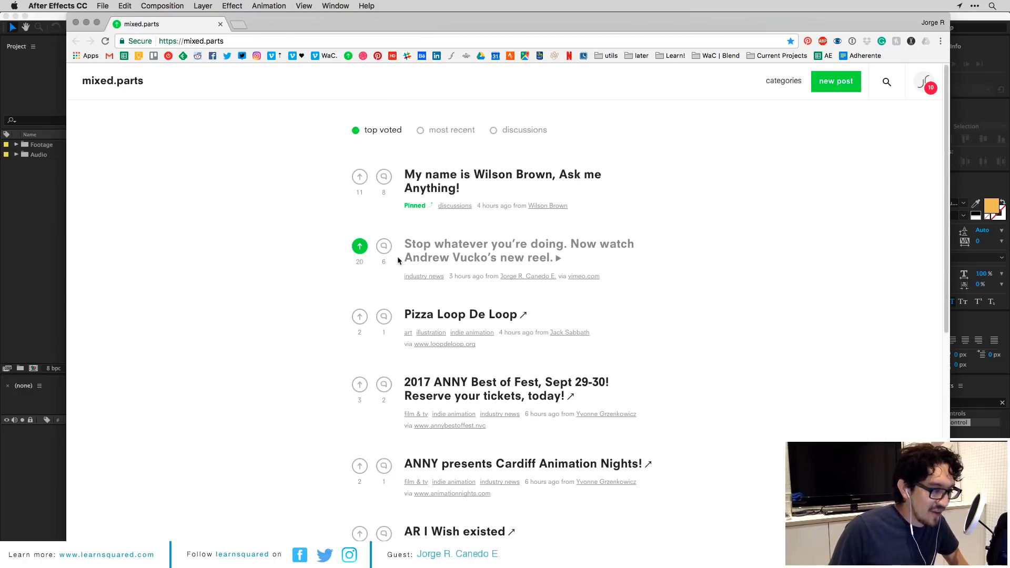
Open the post about the new reel, look through its comments and briefly play the embedded Vimeo video.
click(419, 263)
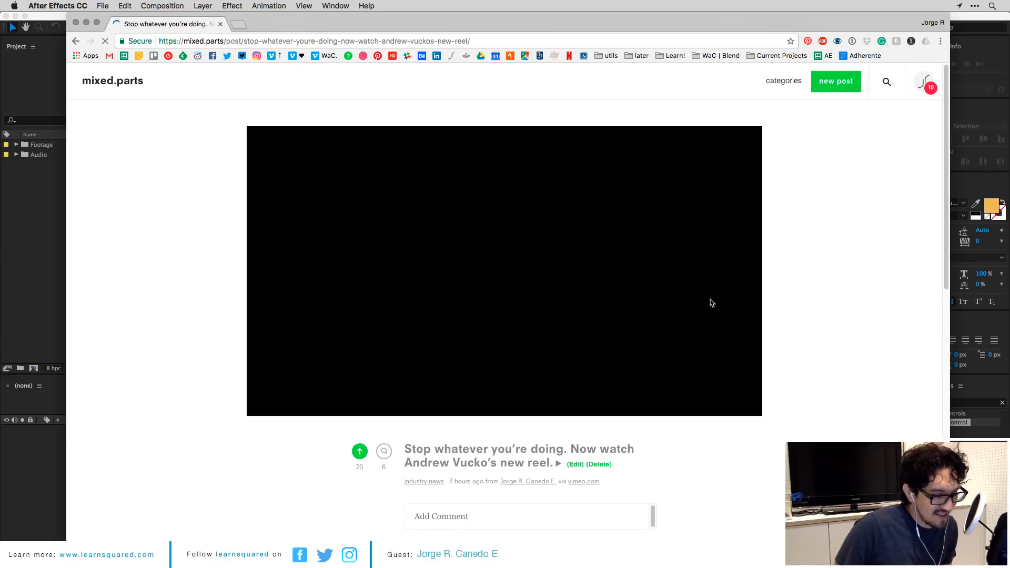
scroll(793, 288, down, 6)
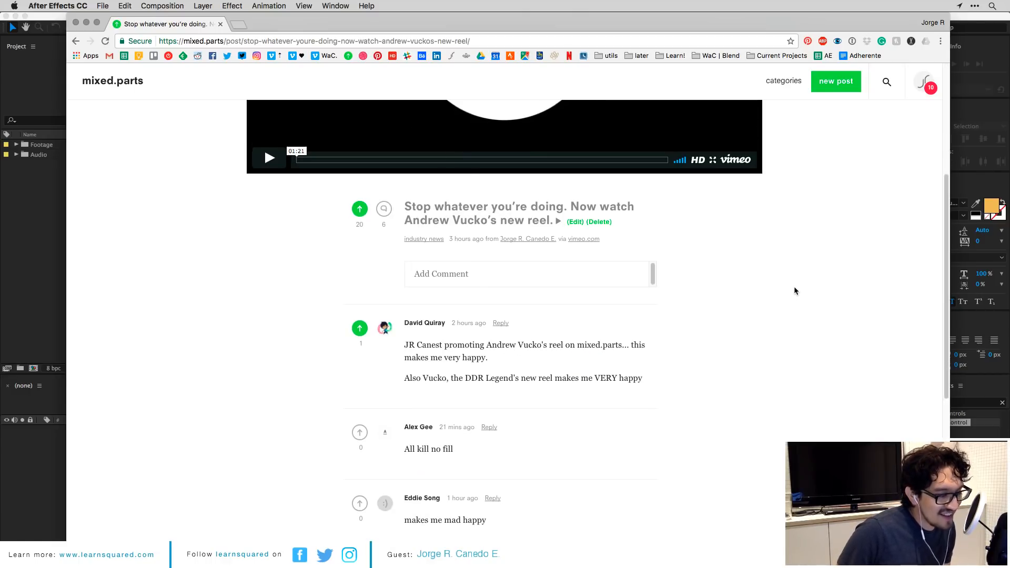
scroll(794, 290, down, 4)
scroll(795, 290, up, 15)
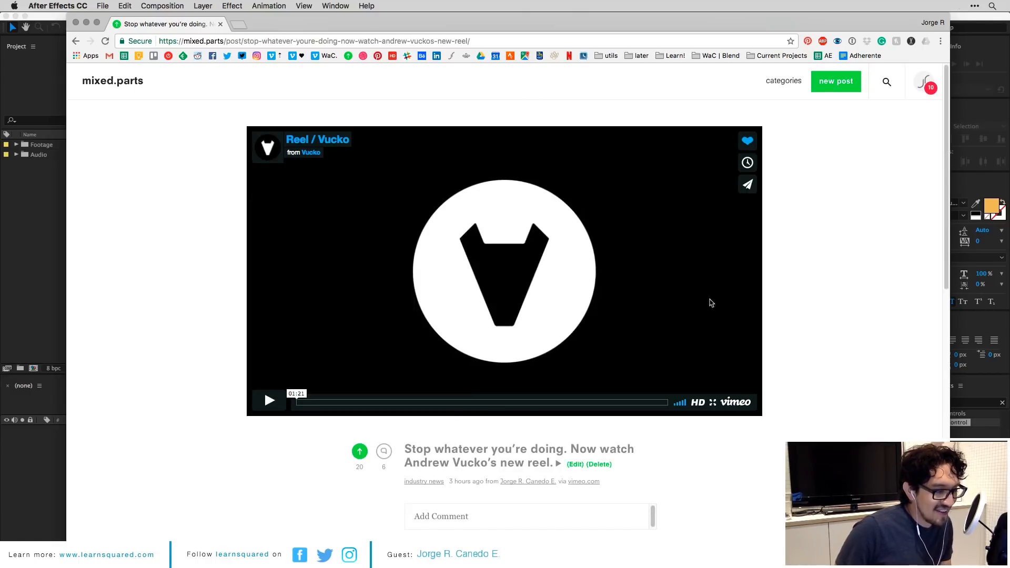
click(615, 306)
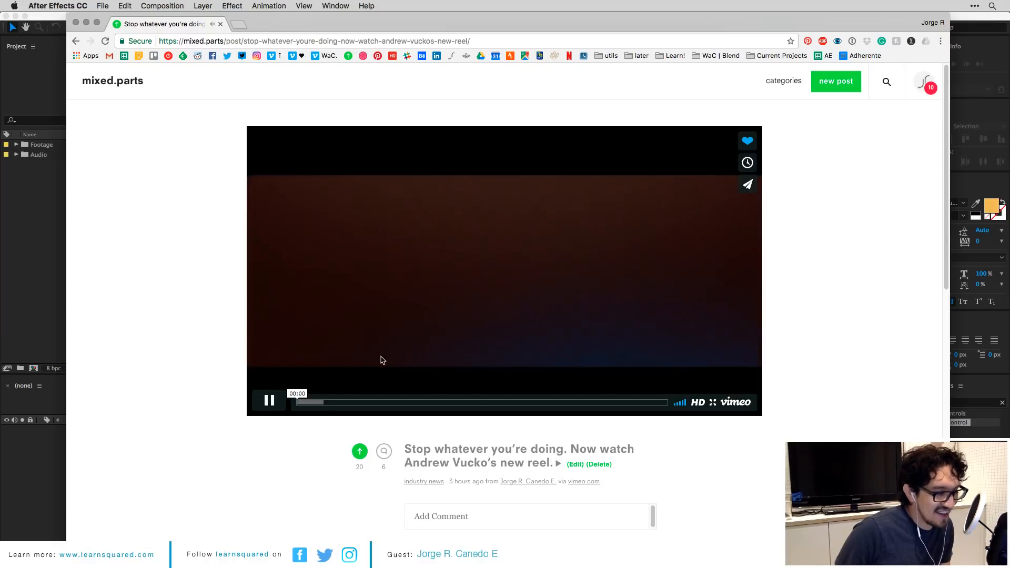
click(269, 400)
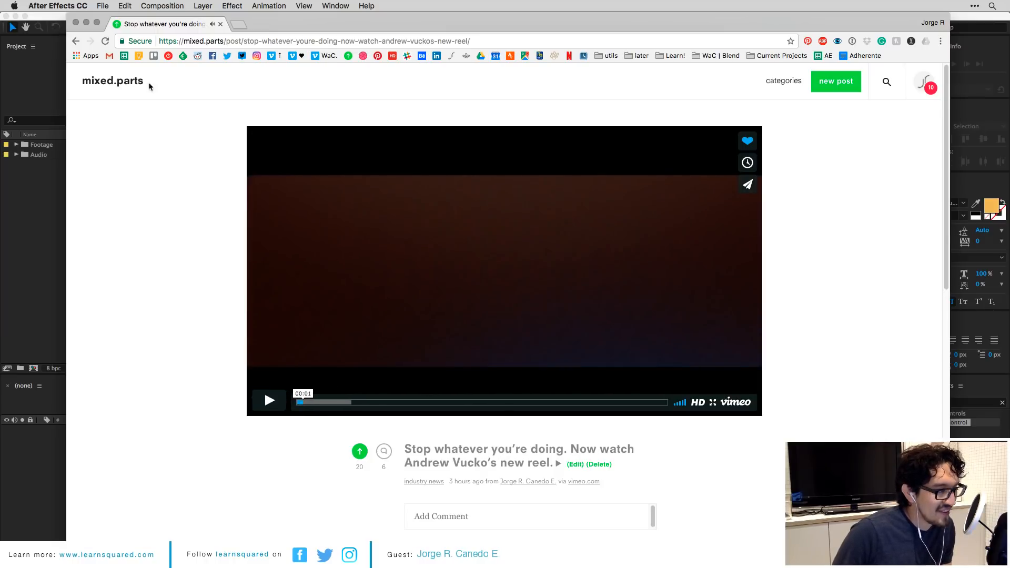
Close the browser window, return to After Effects while the project loads and acknowledge the missing files warning.
click(75, 24)
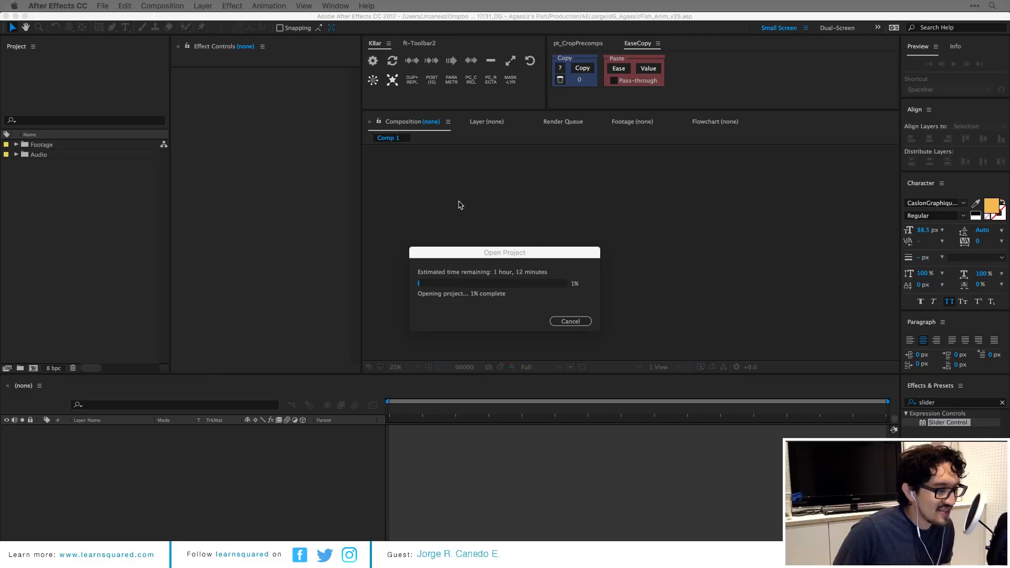
click(541, 253)
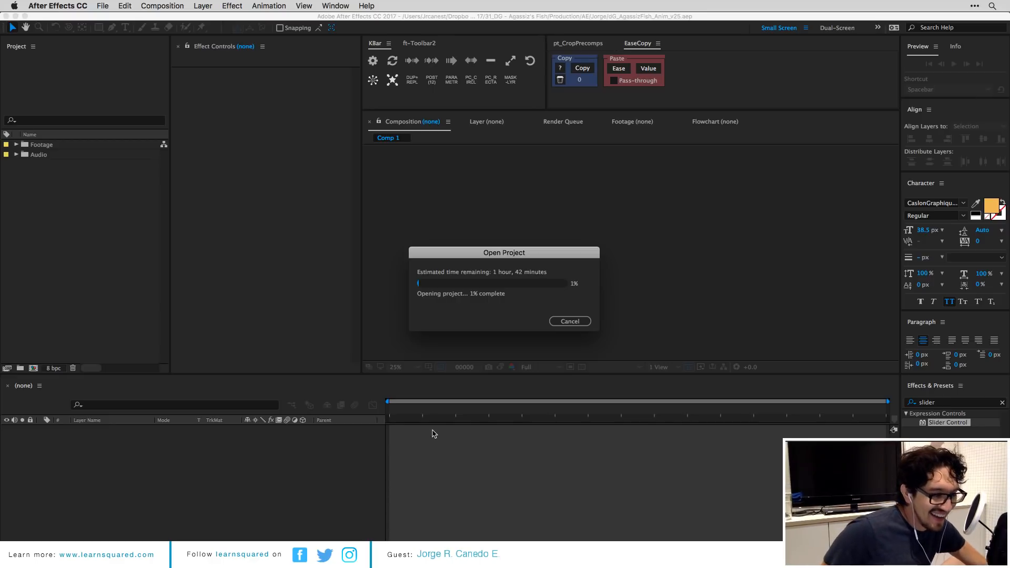
key(ctrl+Up)
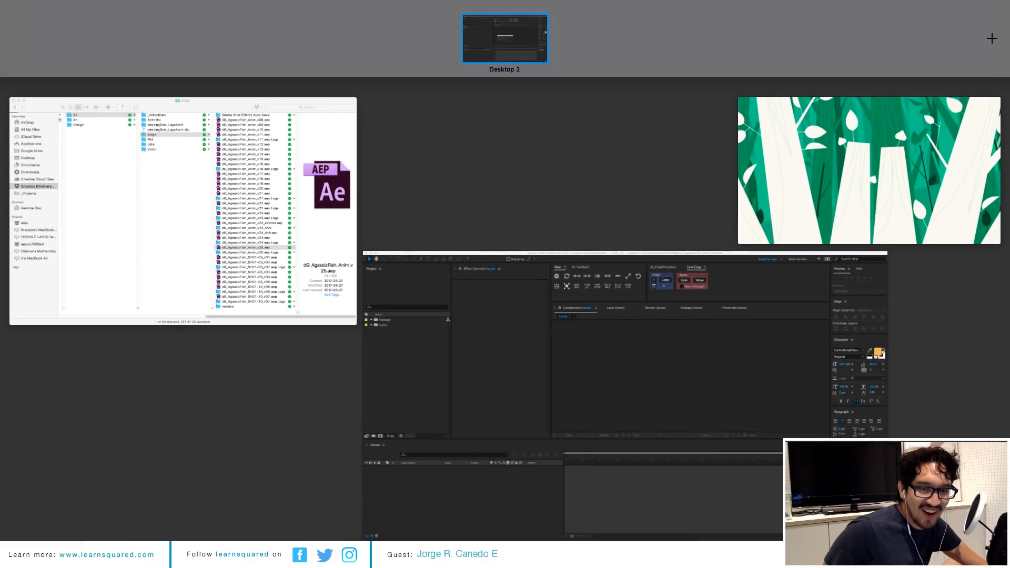
key(ctrl+Up)
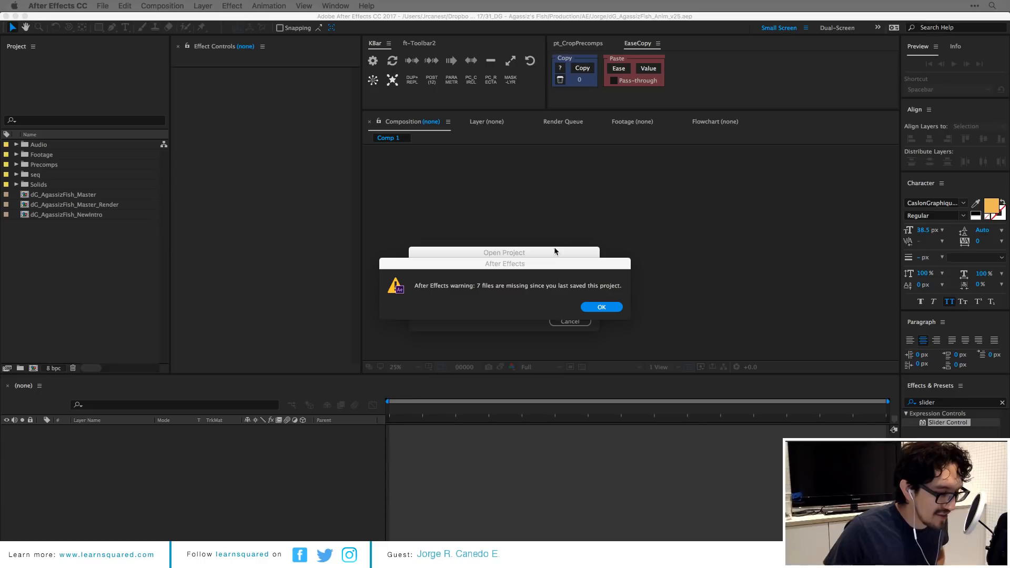
click(586, 310)
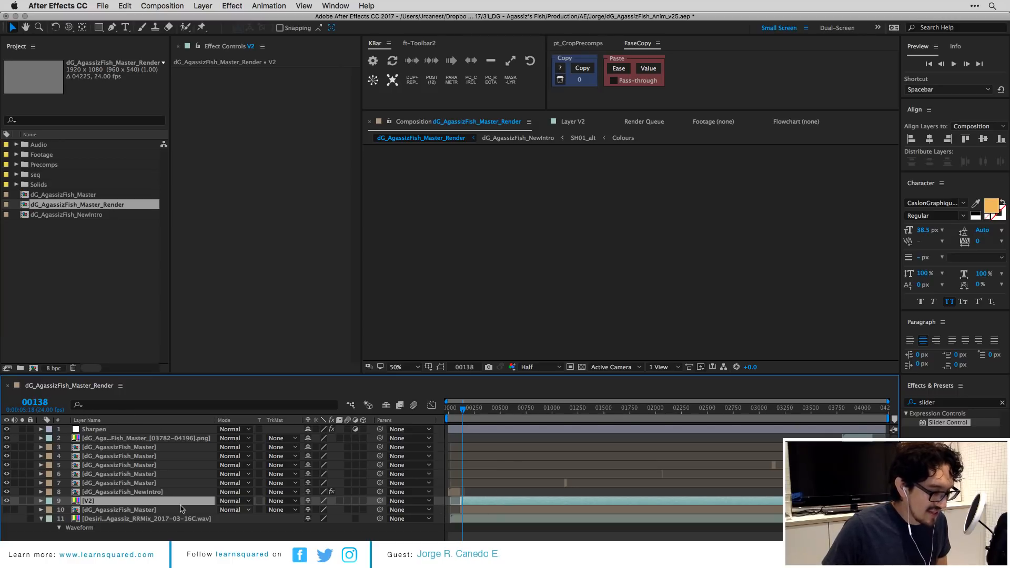
click(128, 513)
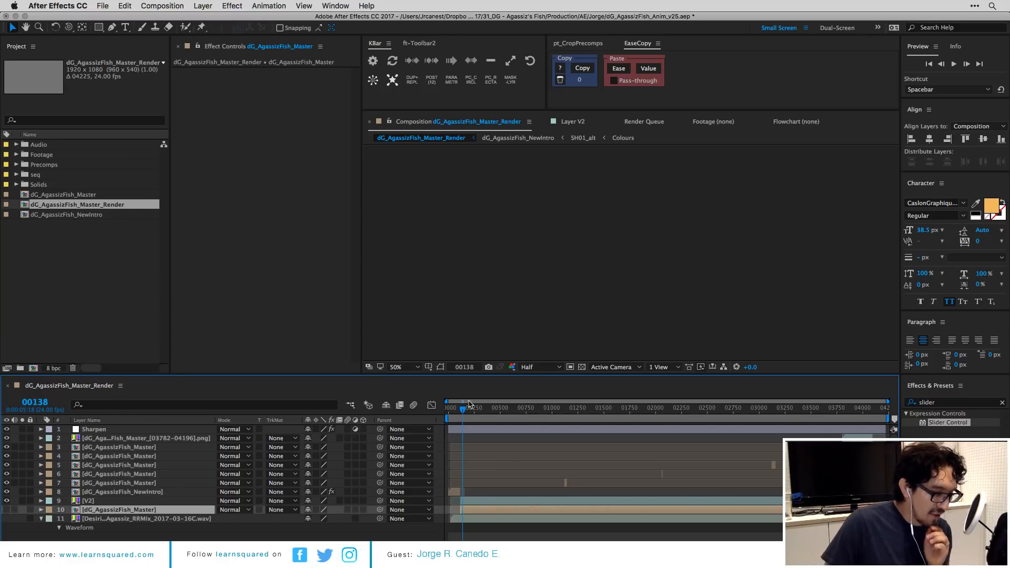
drag(492, 413, 504, 413)
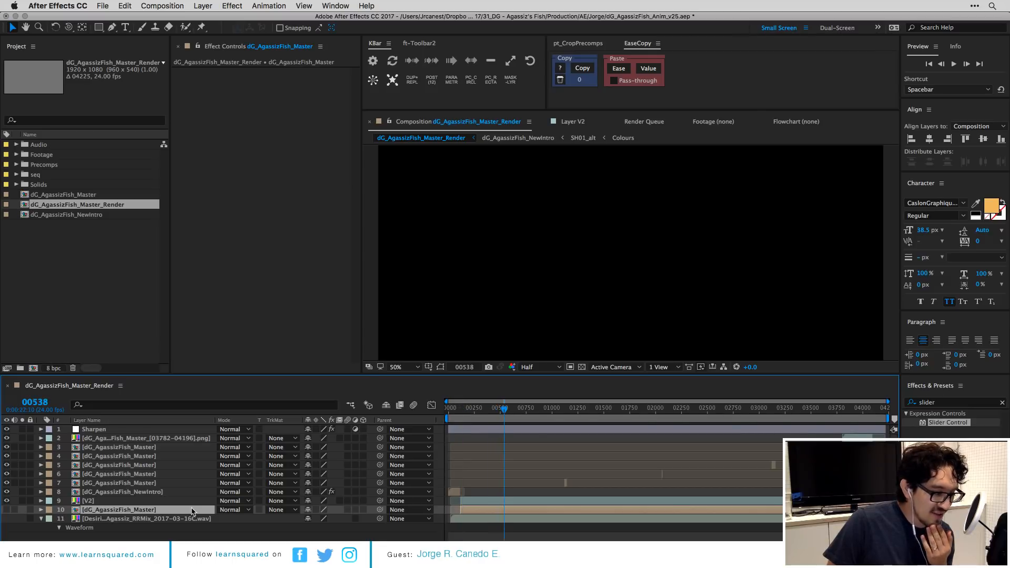
click(109, 502)
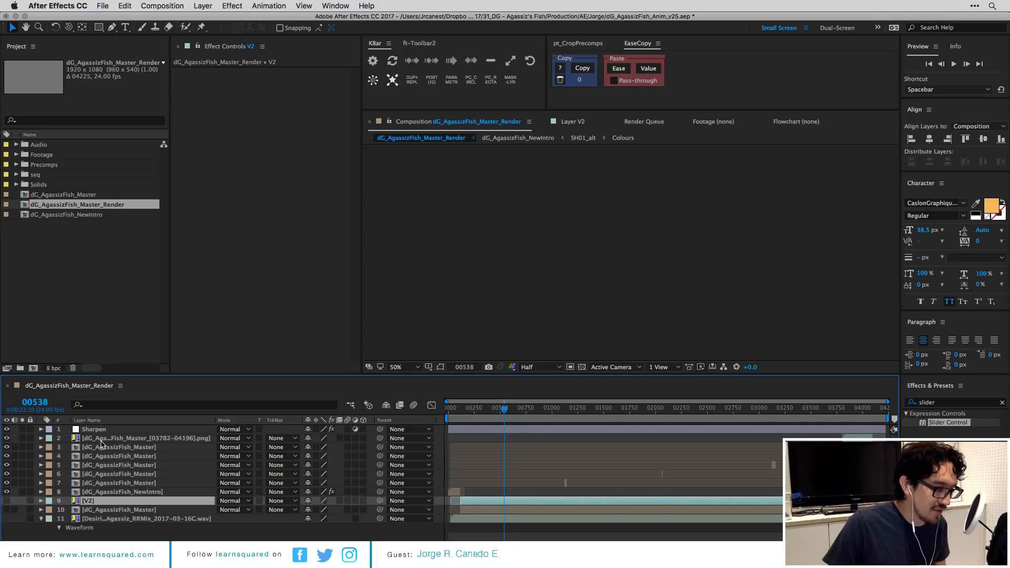
click(102, 440)
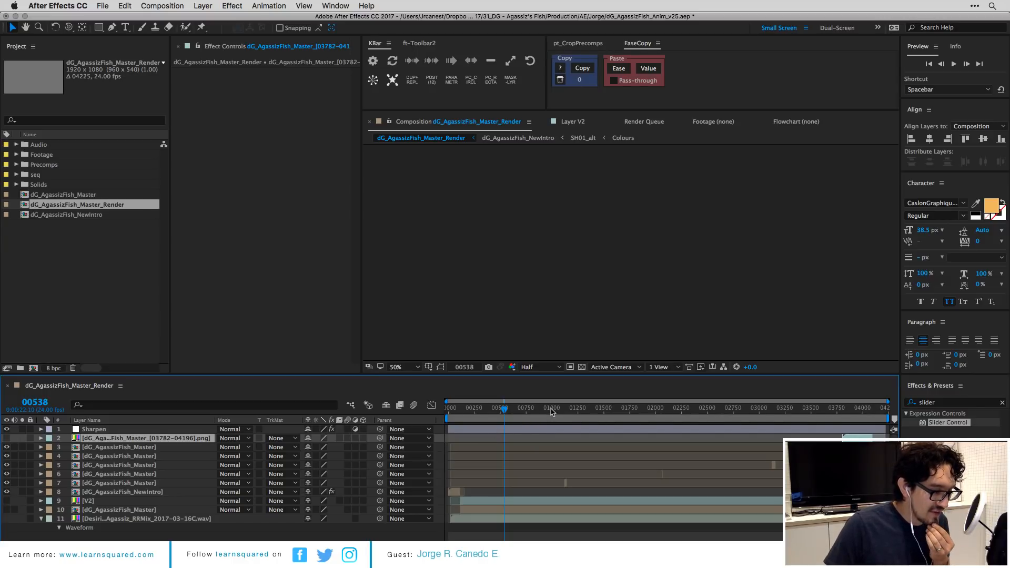
drag(551, 412, 582, 411)
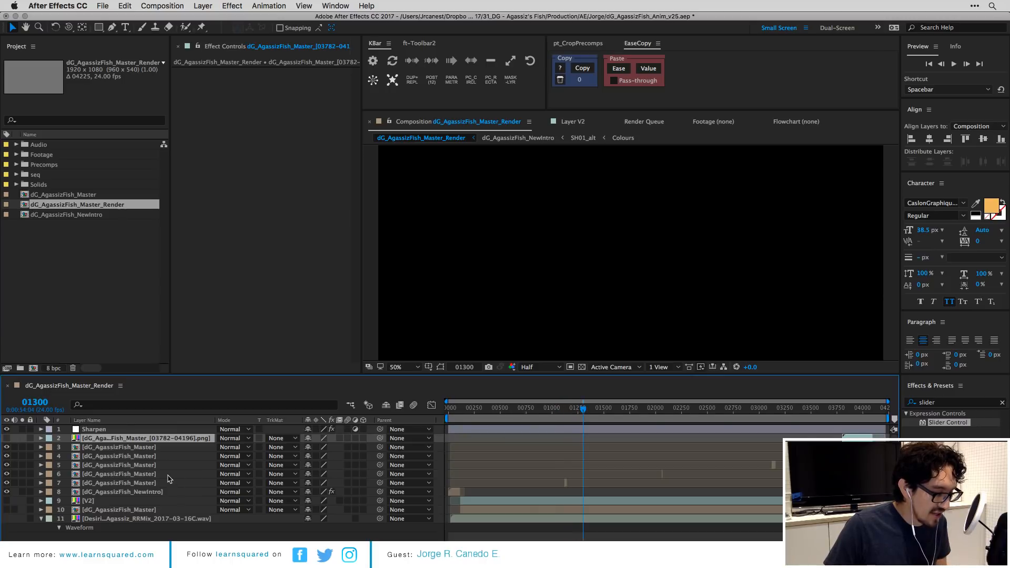
Examine where the master, NewIntro and V2 layers sit along the Master_Render timeline.
click(169, 478)
key(=)
scroll(712, 496, right, 10)
click(719, 448)
scroll(722, 461, left, 4)
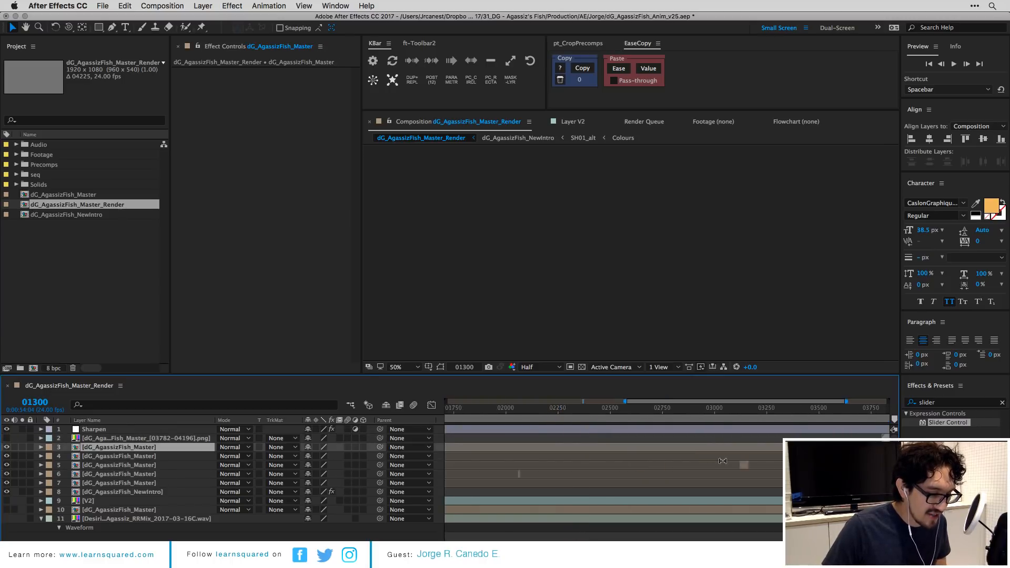
scroll(722, 461, left, 5)
click(454, 496)
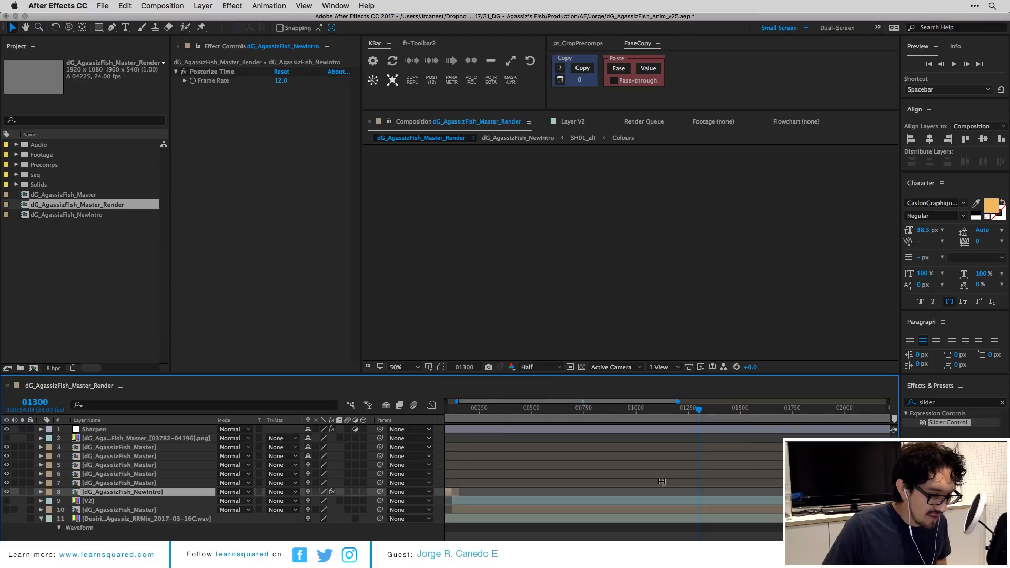
scroll(660, 473, right, 6)
scroll(641, 500, left, 6)
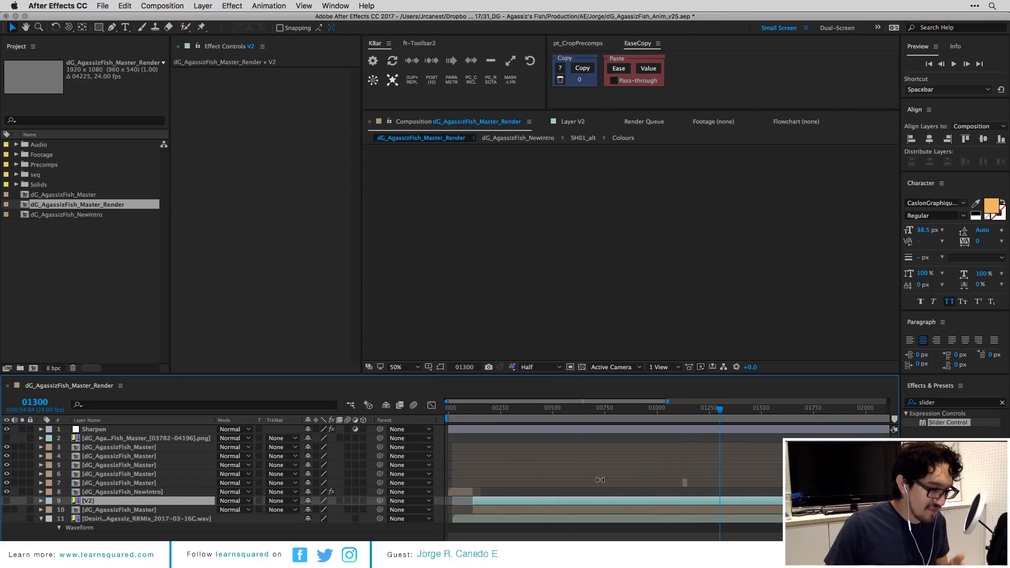
Open the dG_AgassizFish_NewIntro precomp, show its full duration in the timeline and collapse all its layers' properties.
double_click(467, 493)
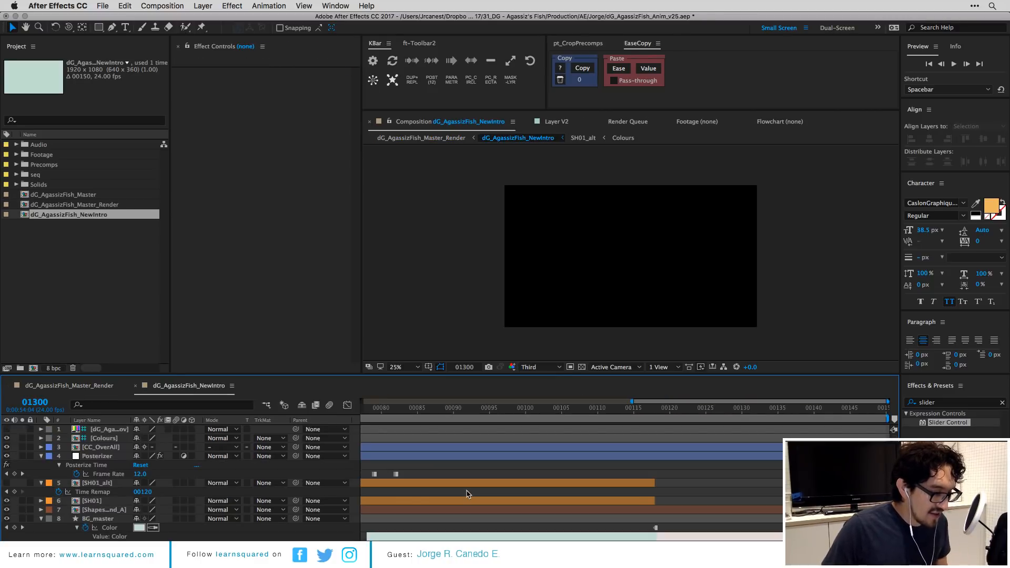
key(minus)
key(minus)
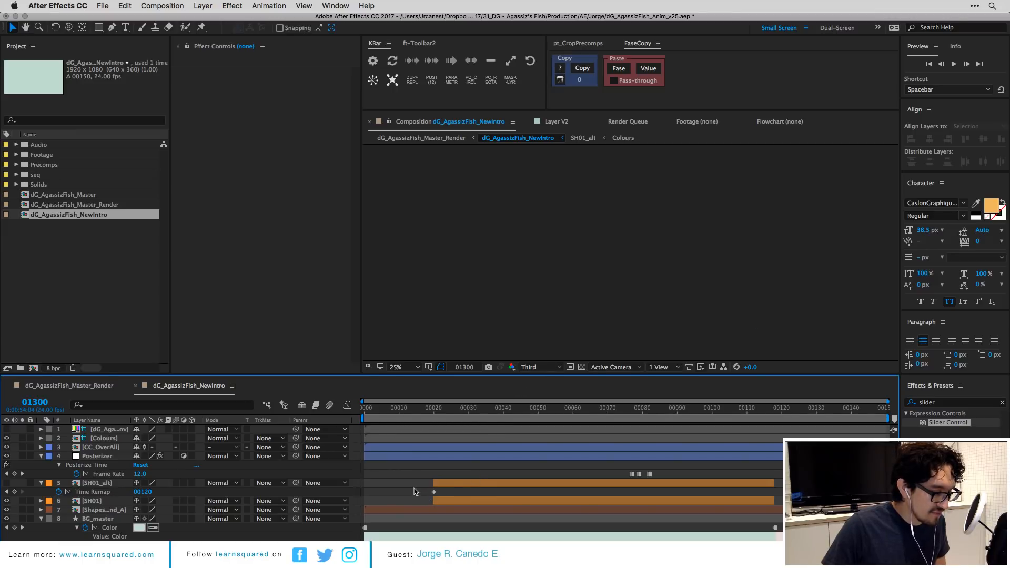
key(super+a)
key(u)
click(421, 527)
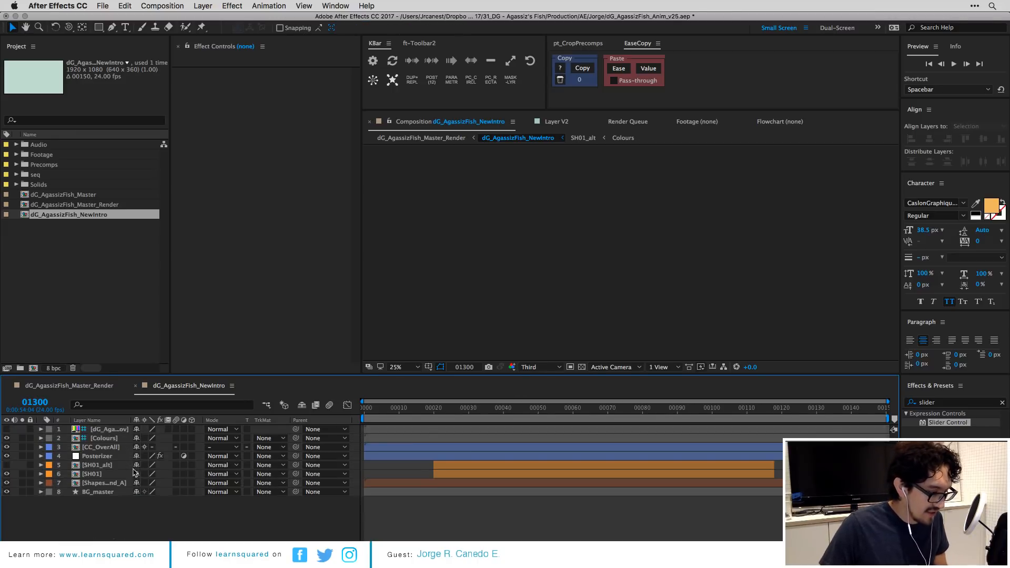
click(114, 447)
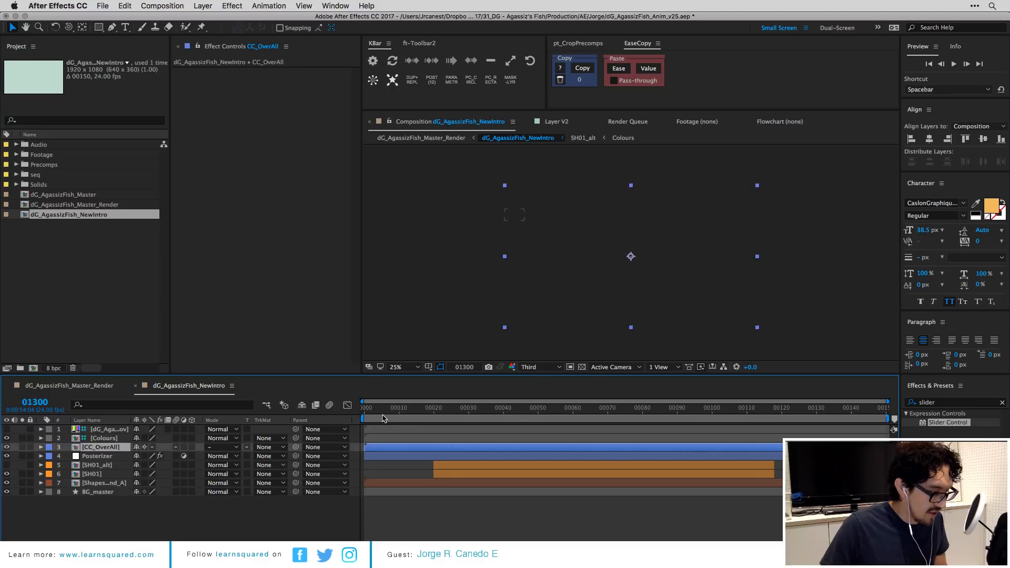
Open the dG_AgassizFish_Master precomp from the Master_Render composition and look through its shot layers.
click(94, 387)
double_click(510, 511)
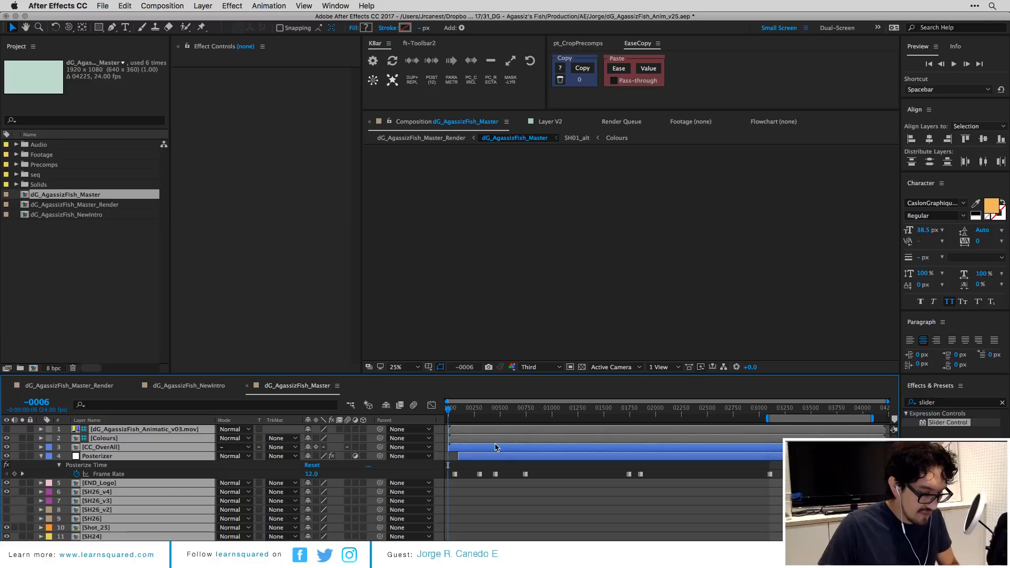
click(536, 466)
scroll(544, 481, down, 8)
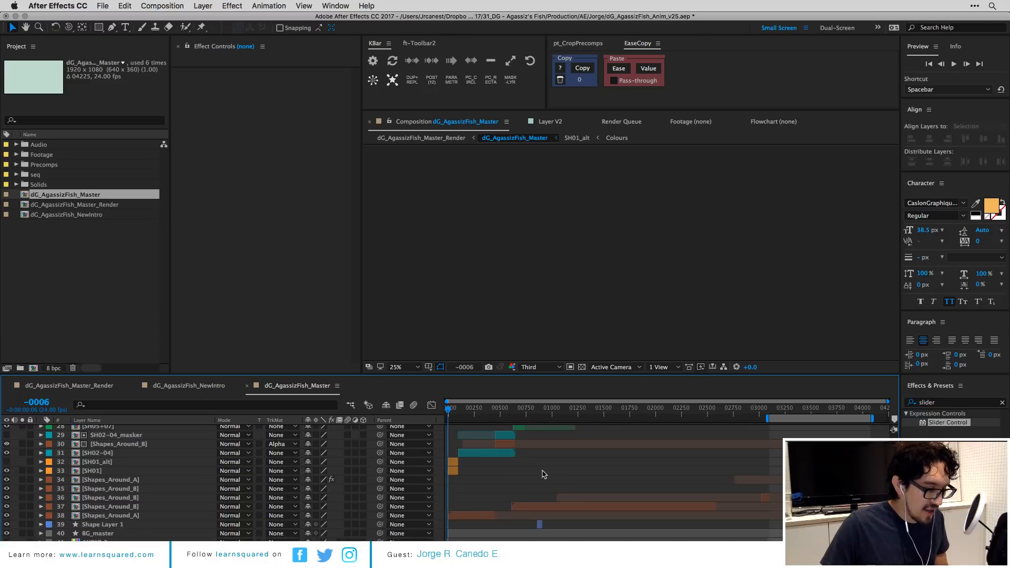
click(611, 415)
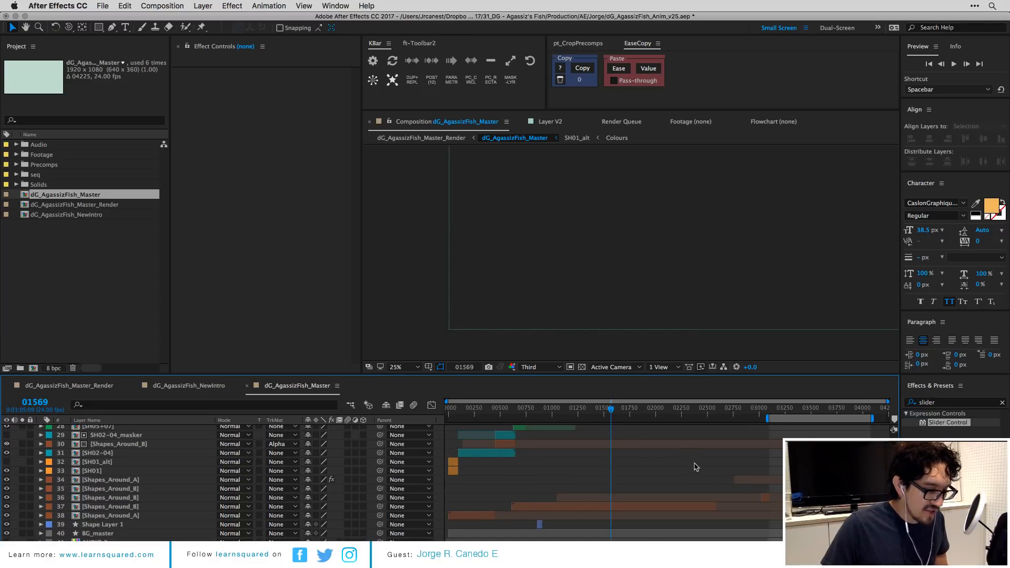
click(624, 508)
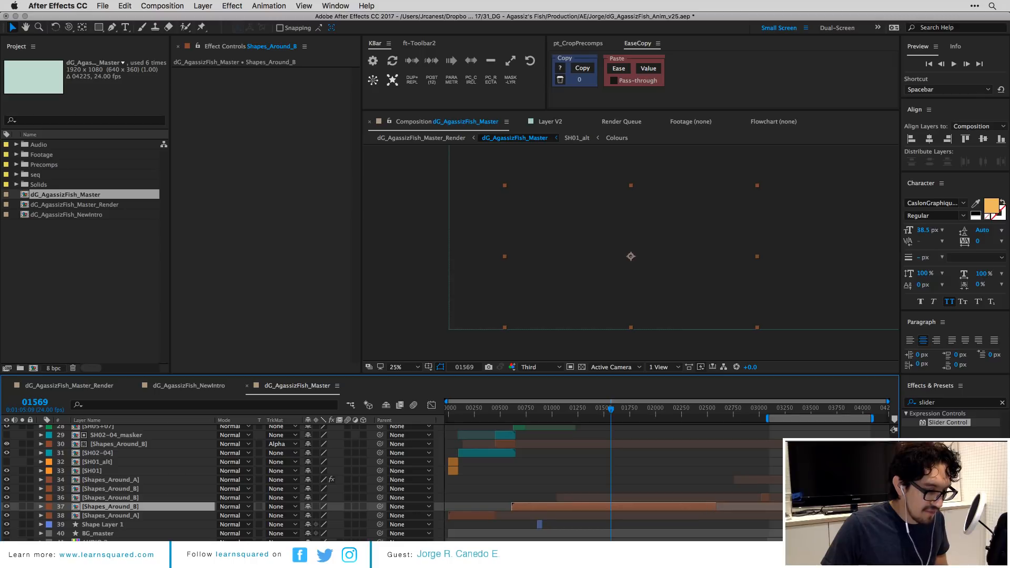
scroll(751, 508, up, 7)
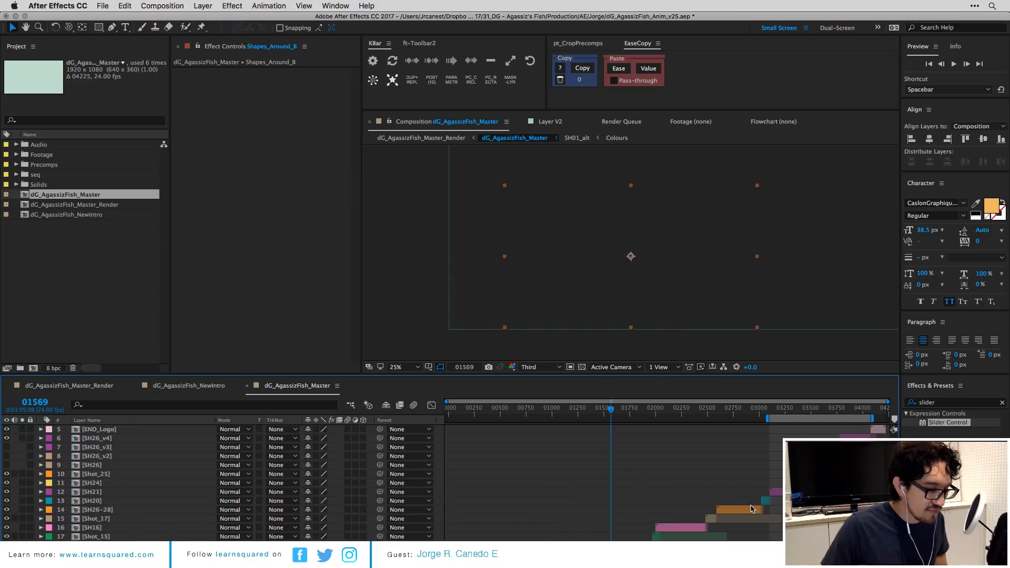
click(115, 513)
scroll(672, 503, down, 3)
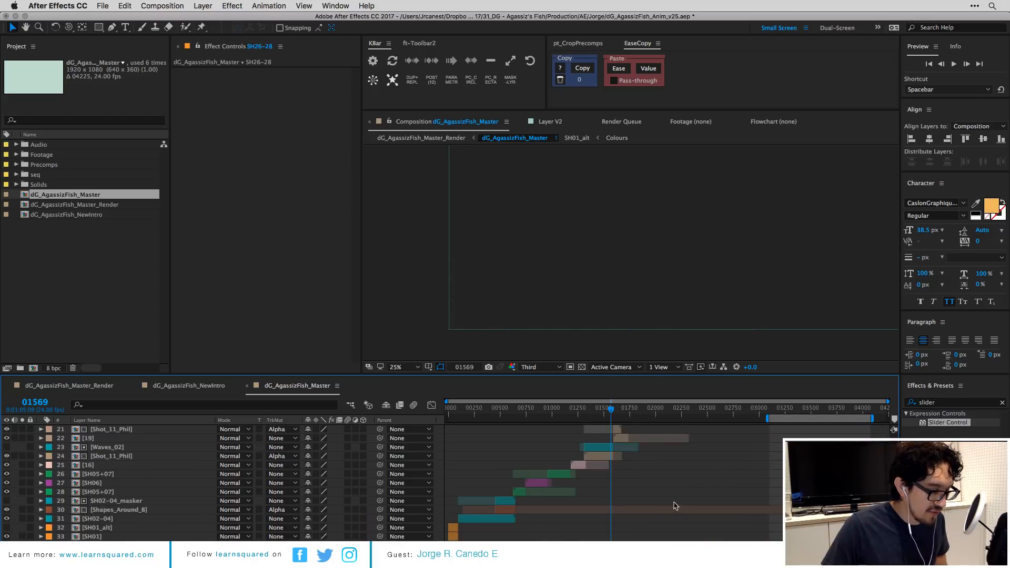
key(equal)
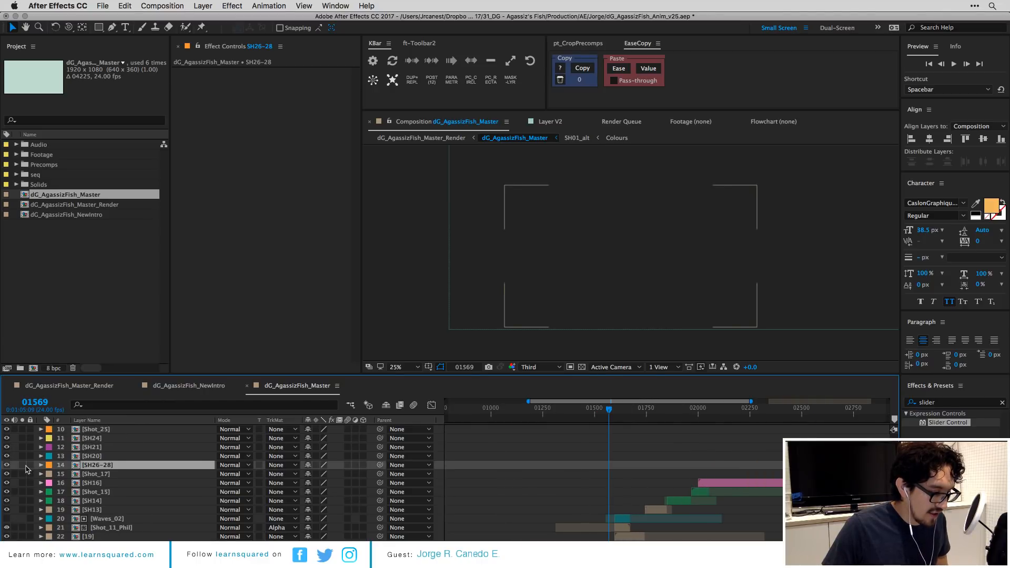
Select the SH16 layer, place the playhead at frame 2120 and set the preview resolution to Quarter.
click(721, 483)
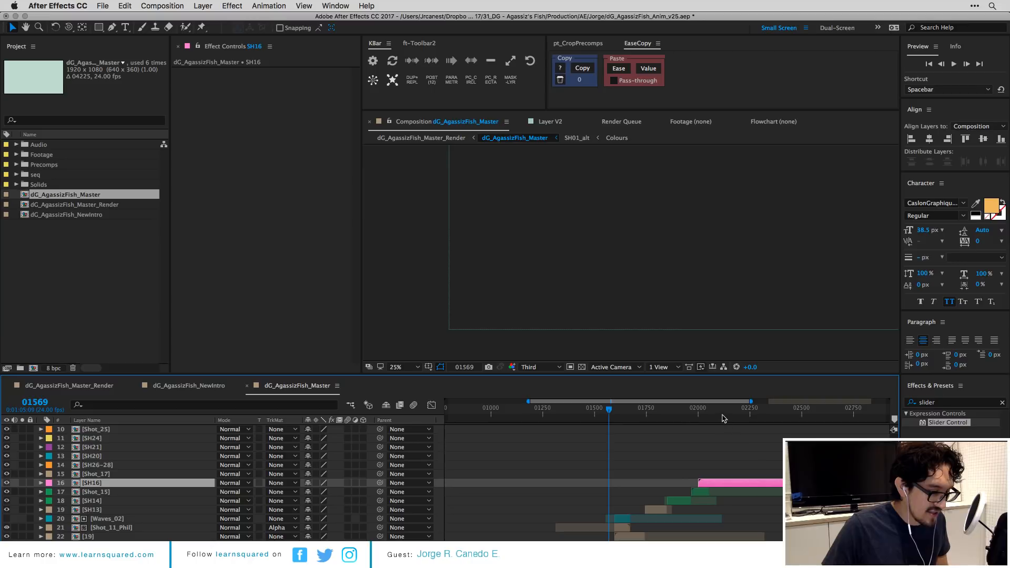
click(724, 418)
click(532, 367)
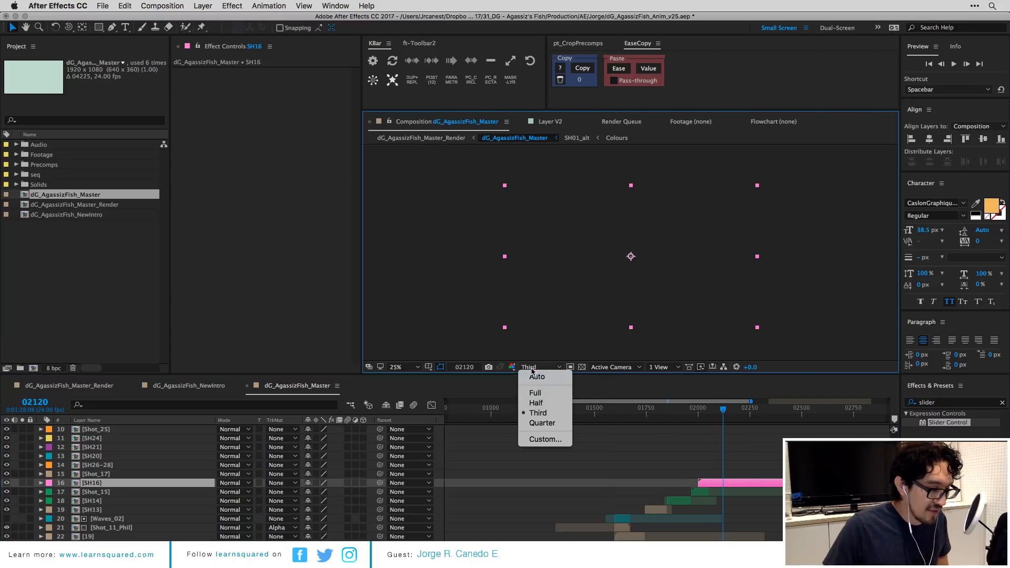
click(544, 423)
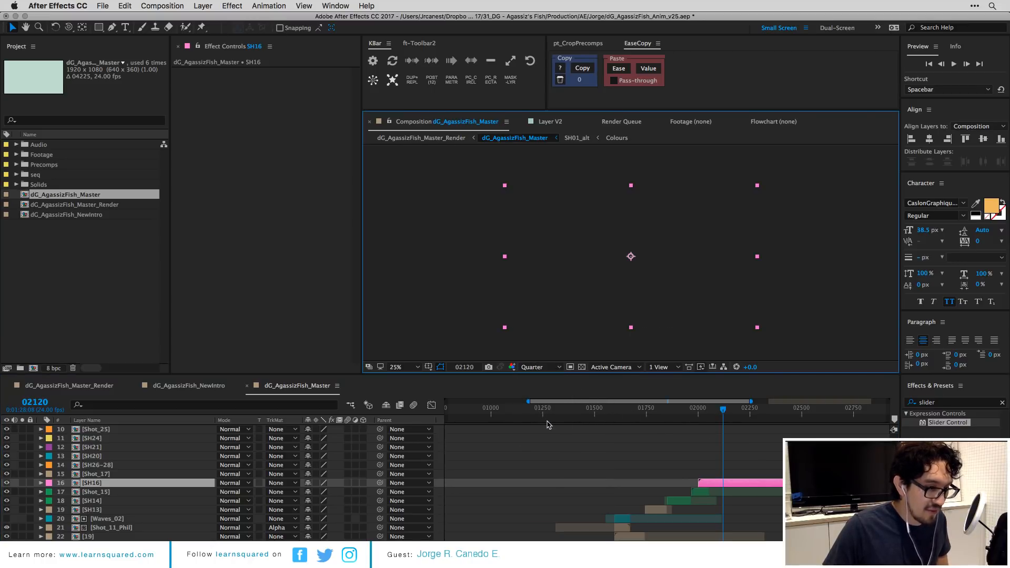
Open the SH16 precomp, select the Fish_WIDE layer in it and open that precomp.
double_click(721, 487)
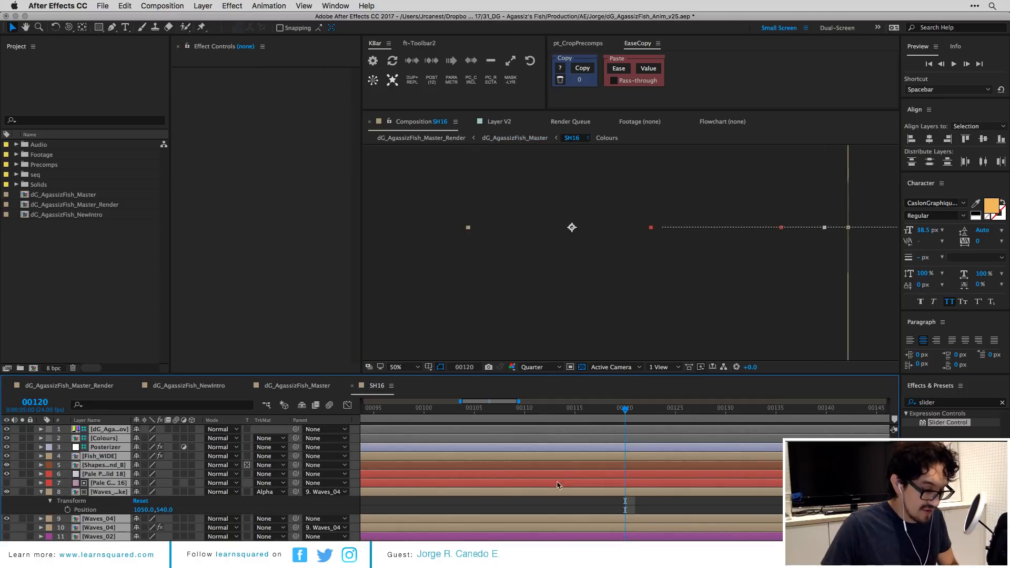
click(524, 509)
scroll(661, 294, down, 6)
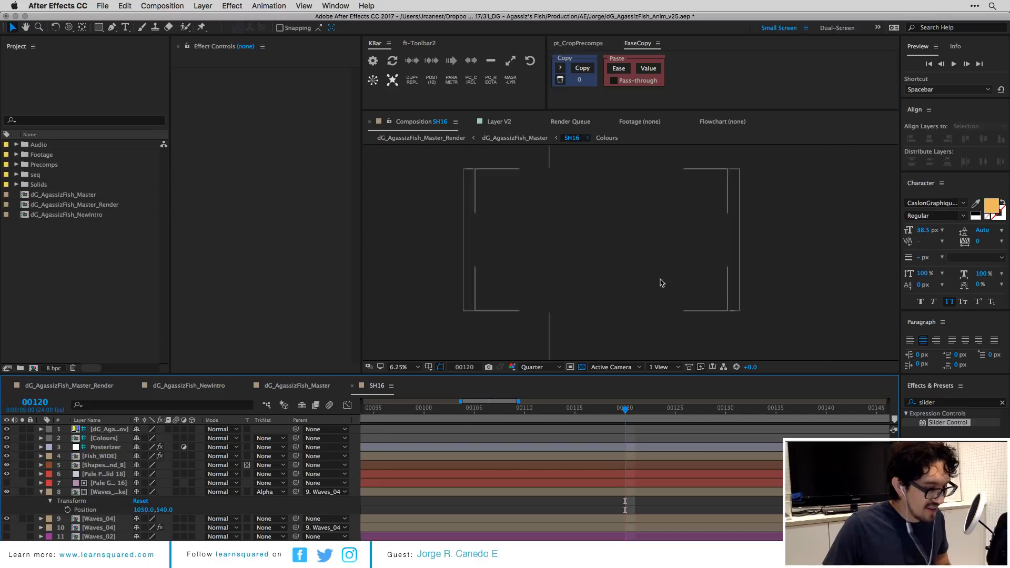
click(683, 257)
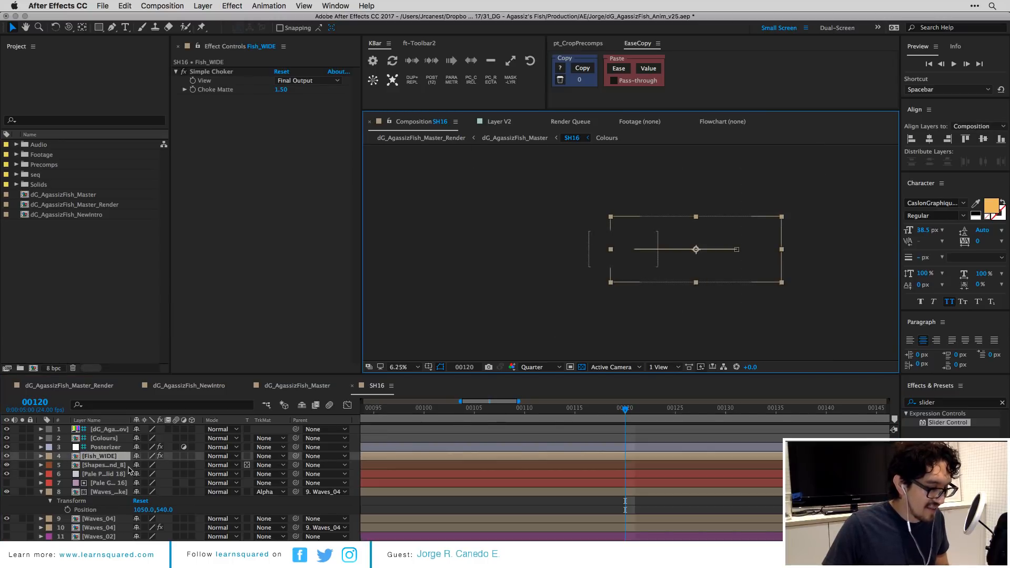
double_click(122, 462)
Find the Shape_longer layer among the fish rig layers and open its precomp.
click(454, 433)
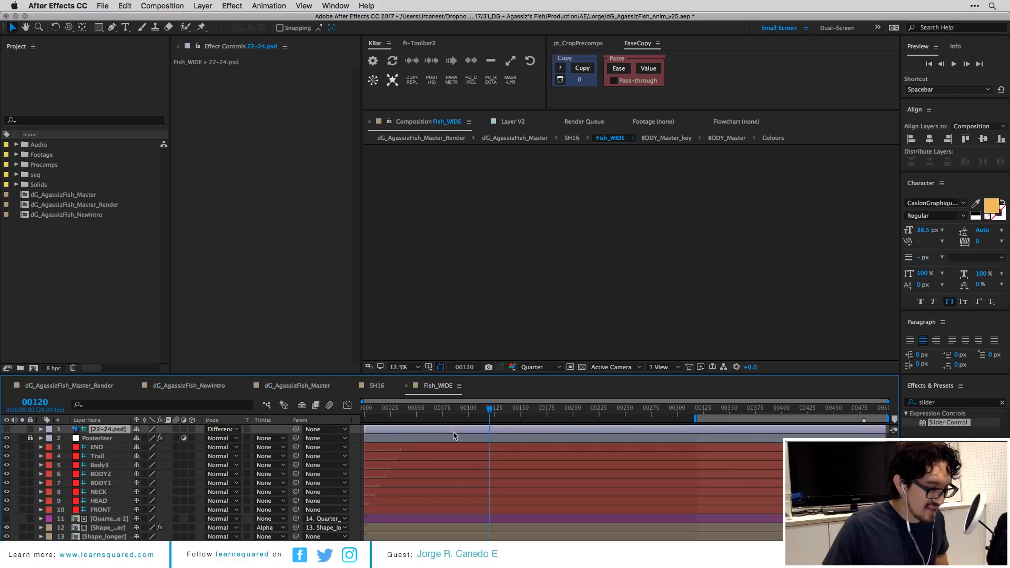
scroll(461, 448, down, 4)
click(462, 453)
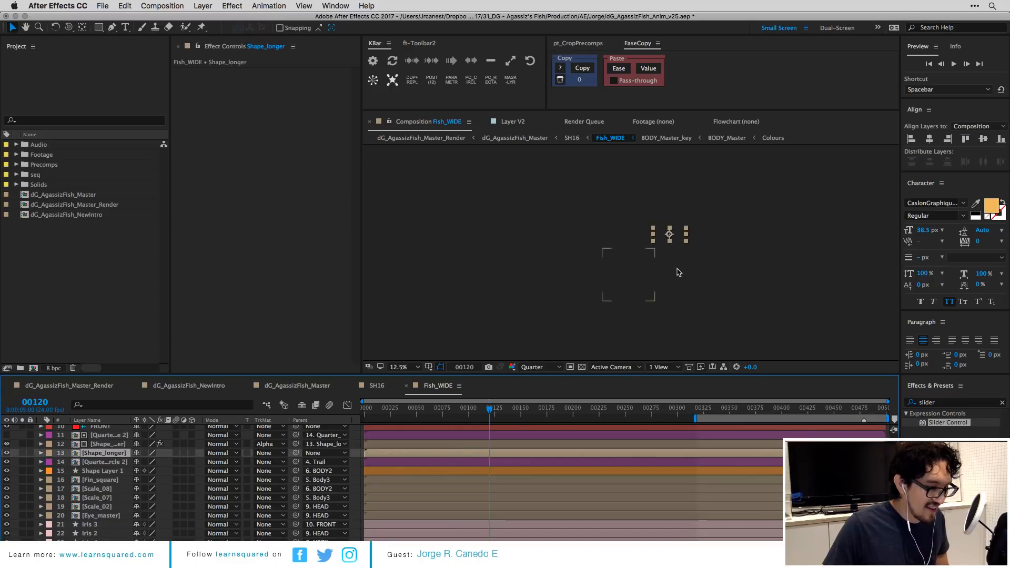
scroll(680, 239, up, 2)
double_click(105, 453)
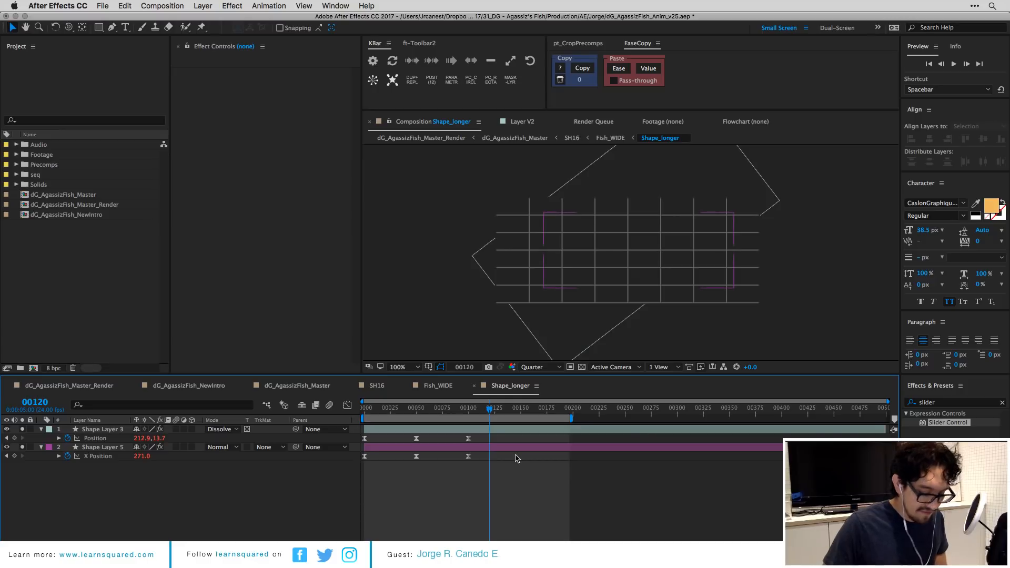
Run the cache purge and decline deleting the disk cache files.
click(393, 62)
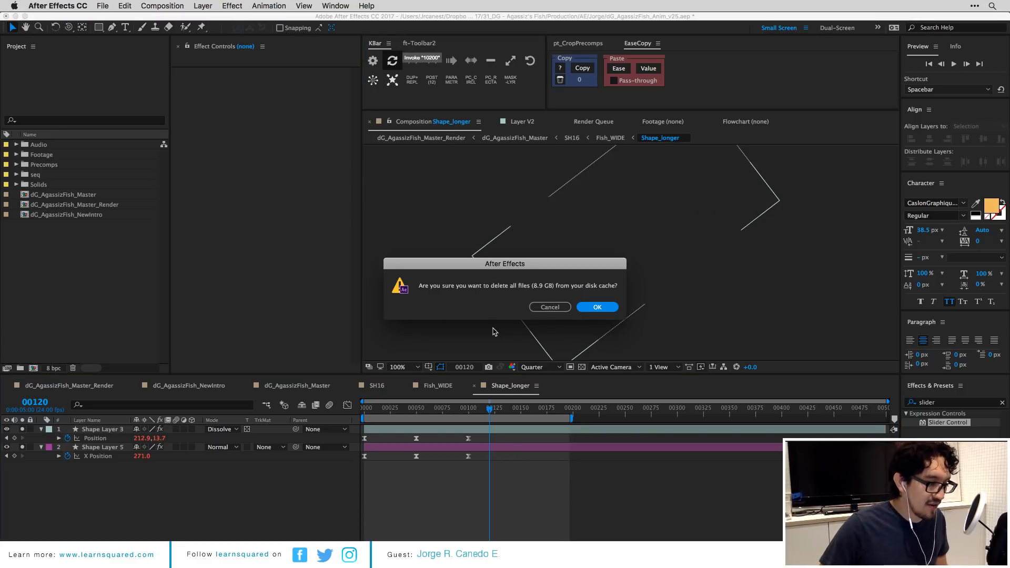
click(550, 307)
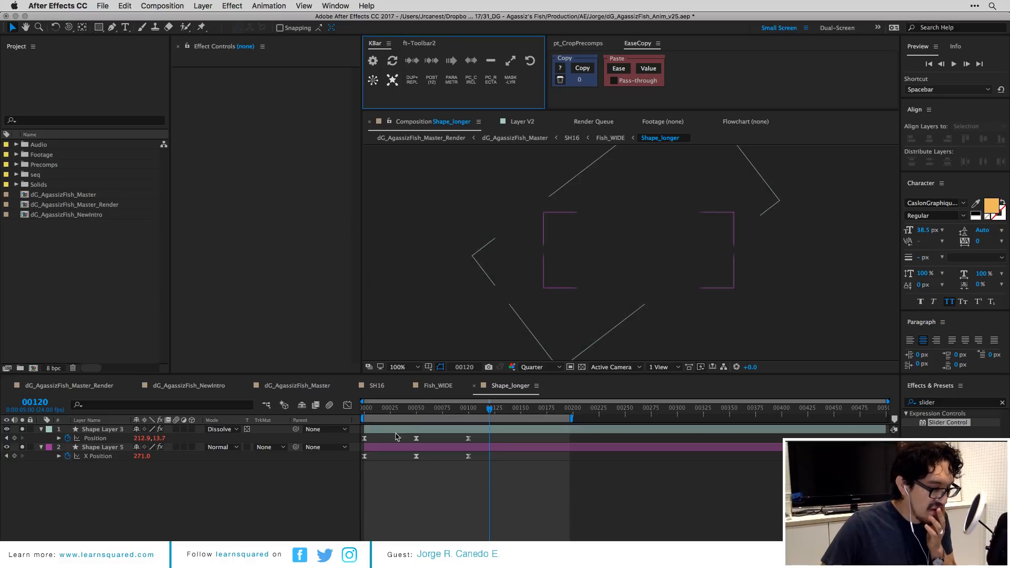
Set the Shape_longer preview resolution to Full and reveal the composition in the project.
click(475, 495)
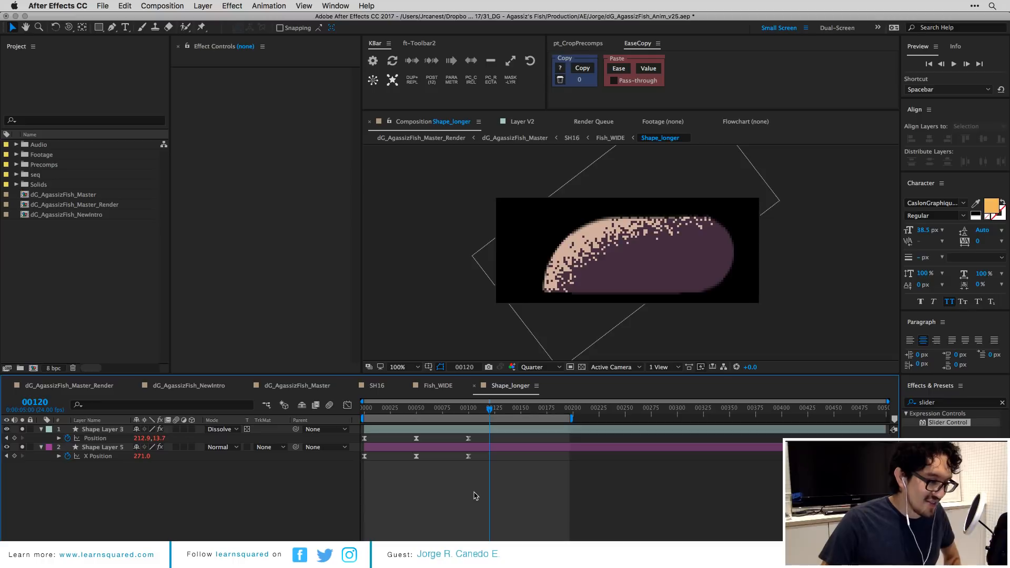
click(539, 368)
click(539, 393)
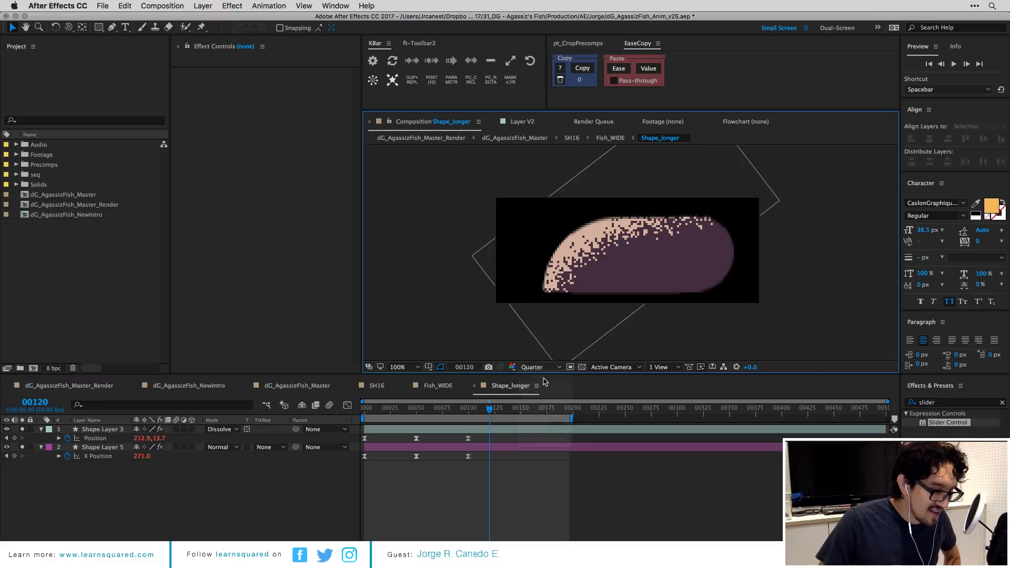
right_click(457, 487)
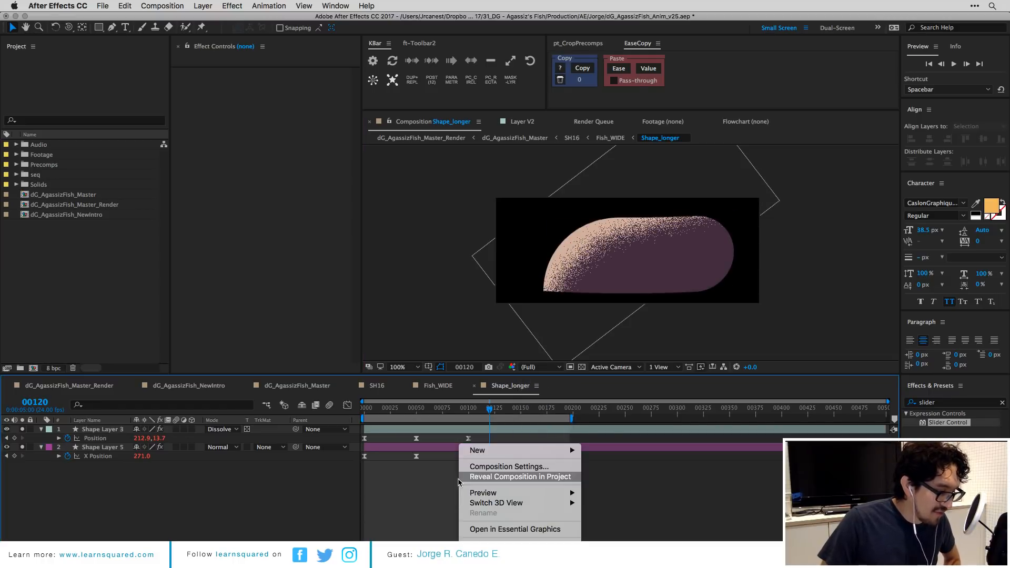
click(530, 478)
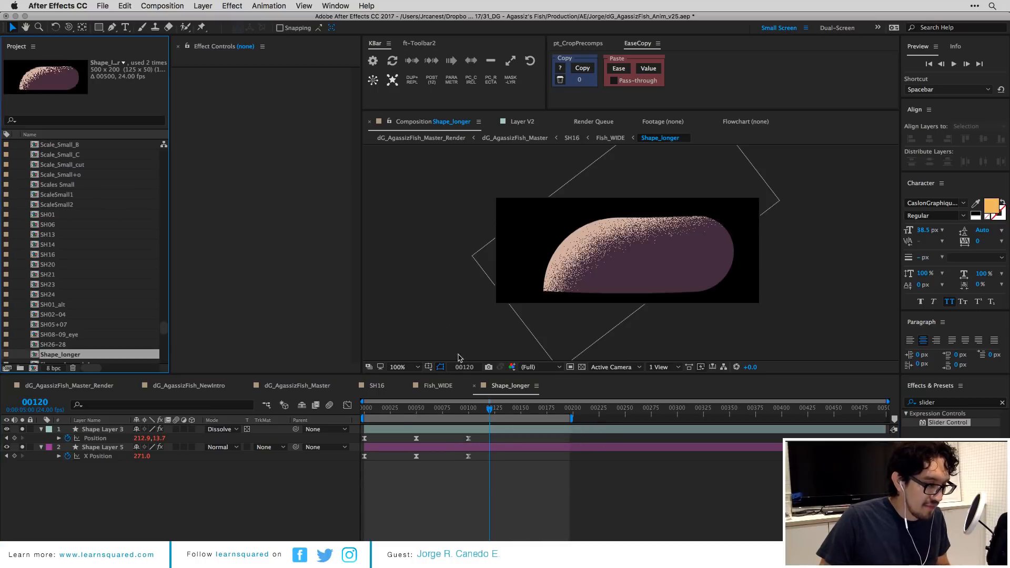
Return to the Fish_WIDE composition and turn off the Linear Color Key effect on the BODY_Master_key layer.
key(Tab)
click(483, 478)
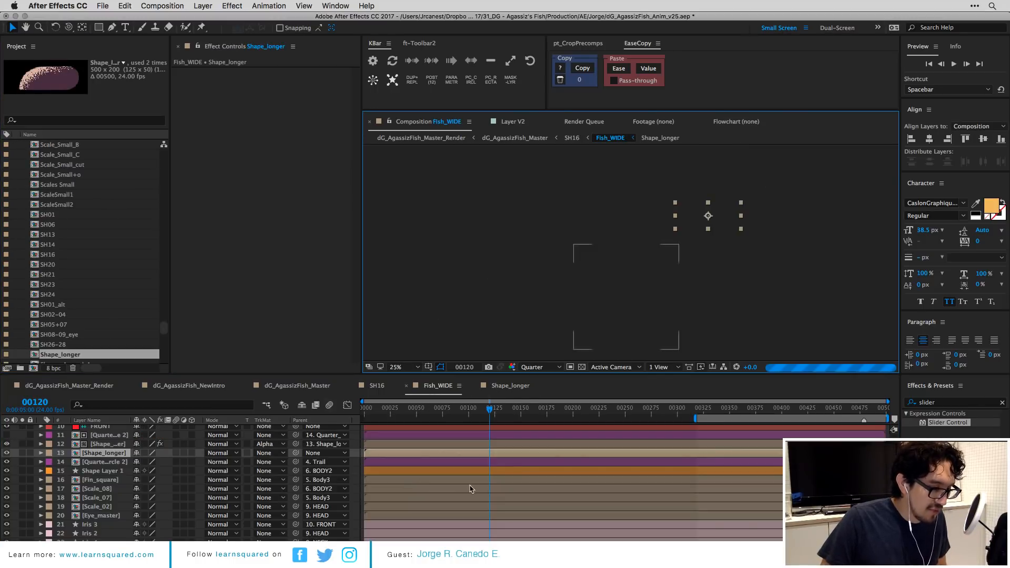
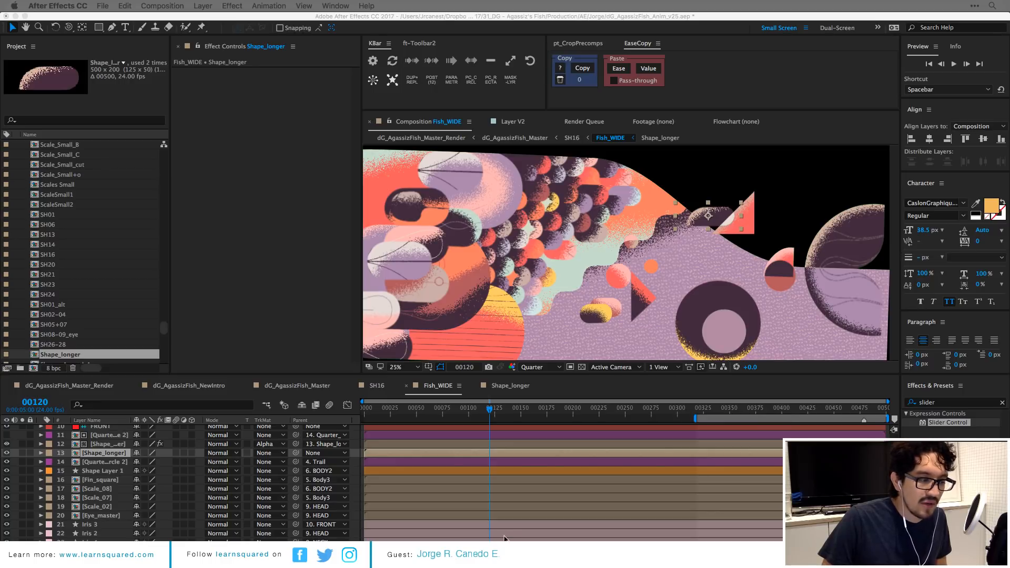
key(comma)
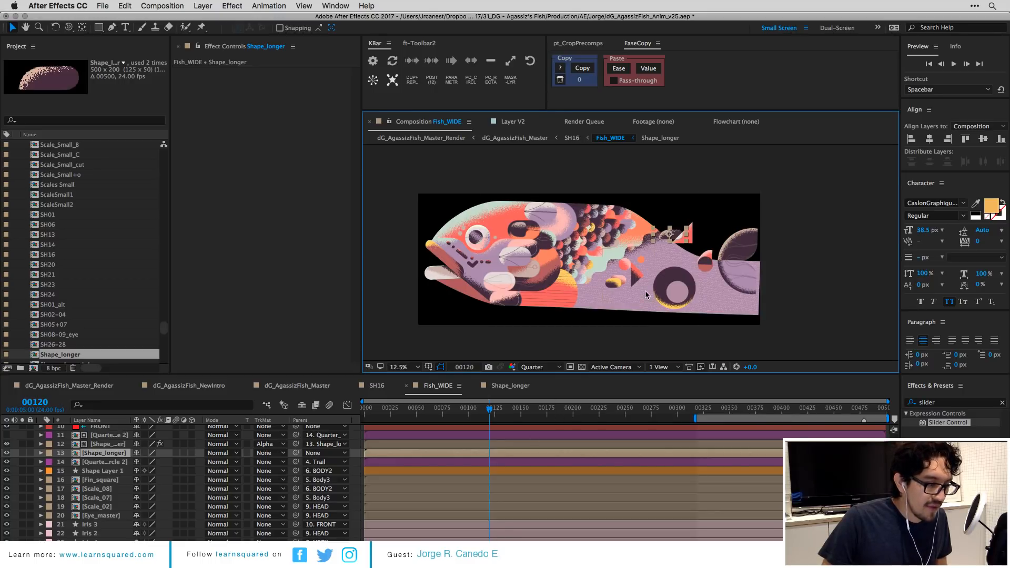
click(756, 286)
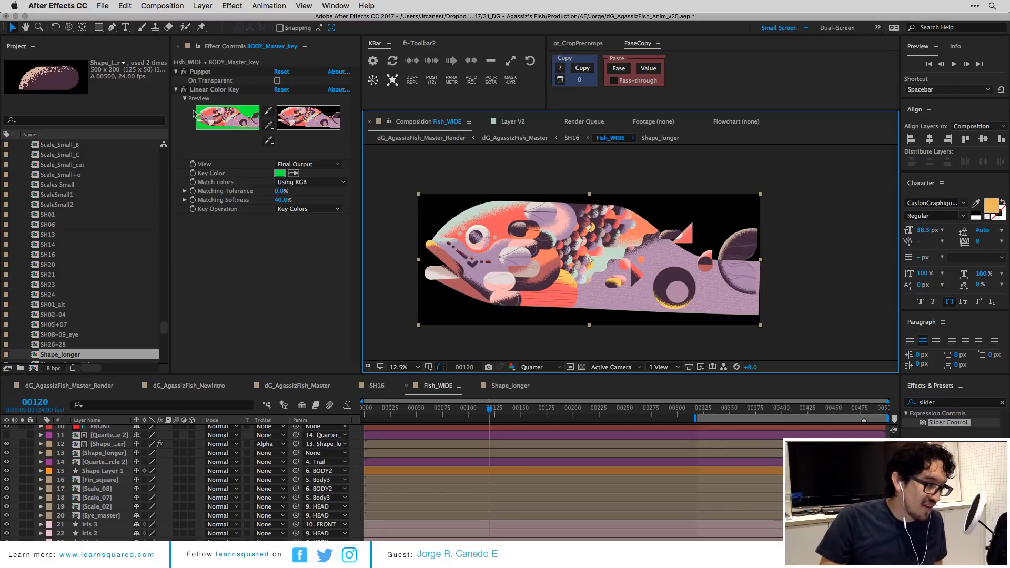
click(185, 93)
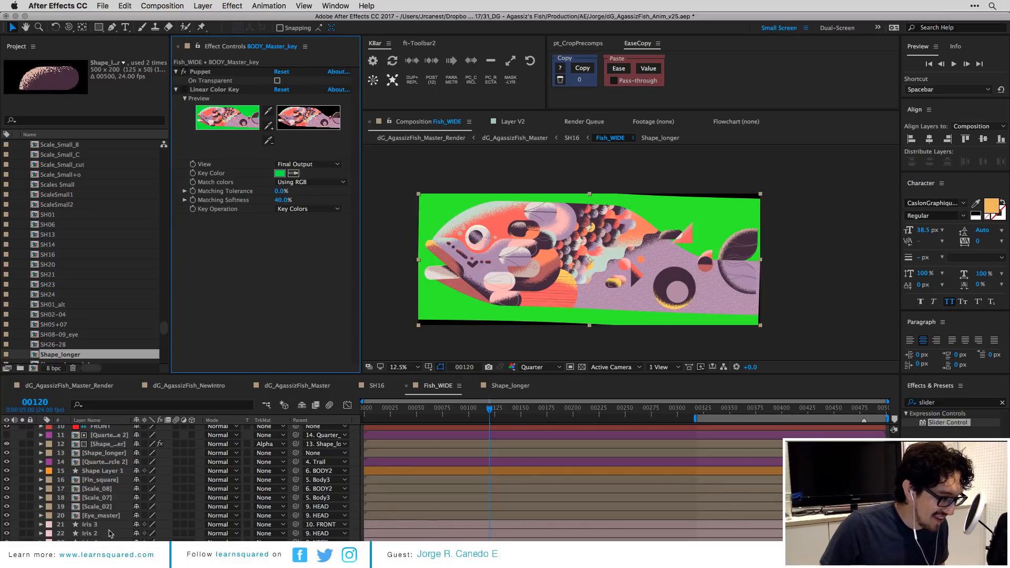
Look inside the BODY_Master_key precomp and return to the Fish_WIDE composition.
double_click(108, 550)
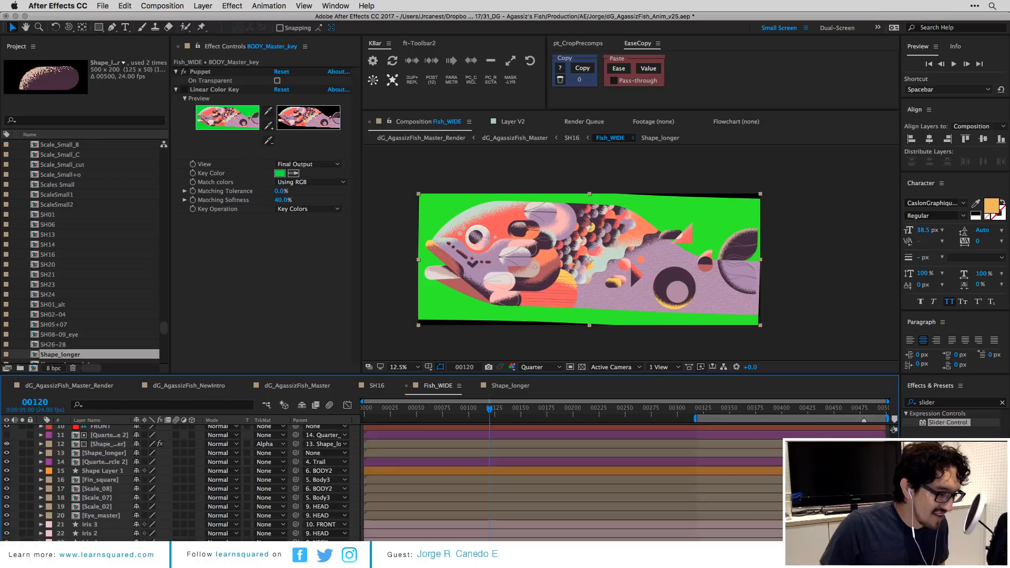
key(comma)
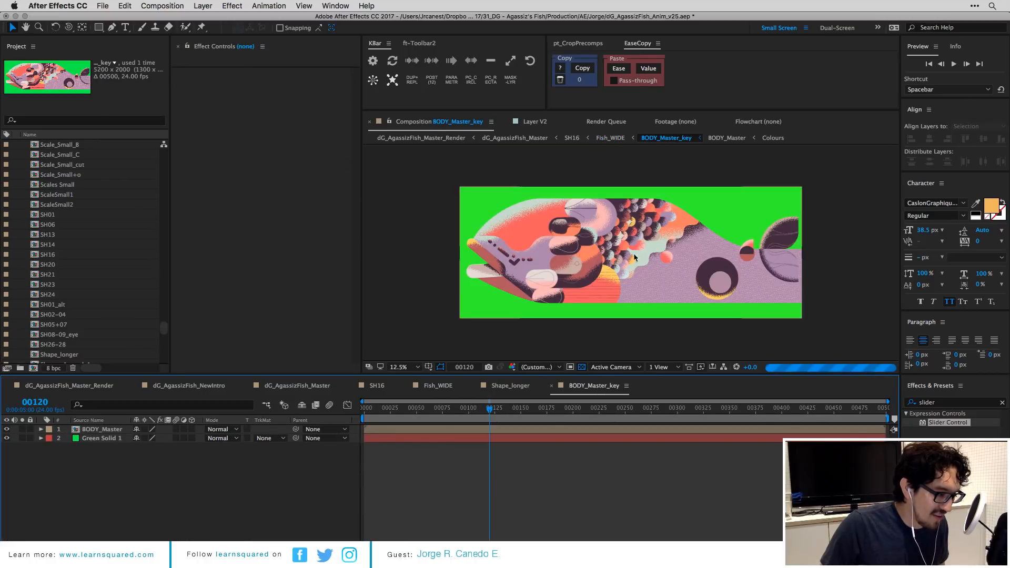
click(418, 429)
click(464, 469)
key(Tab)
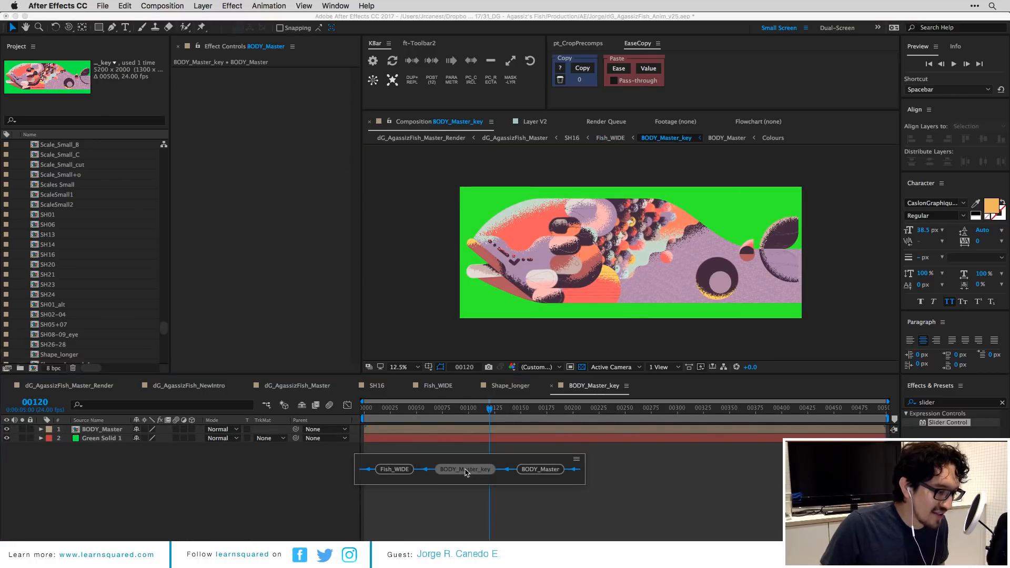
click(394, 469)
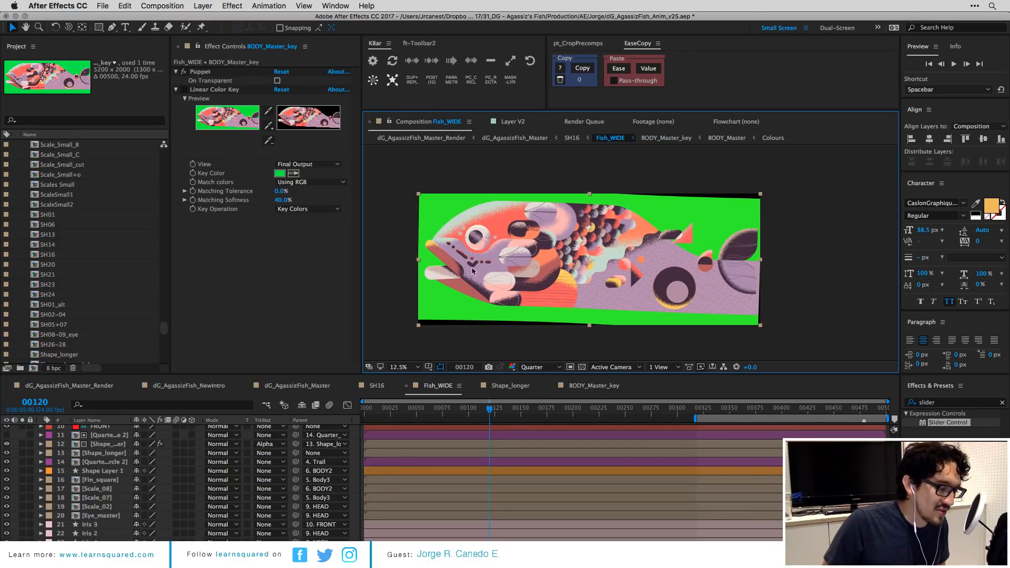
Select the null layers from FRONT through END to show their positions along the fish's body.
click(494, 238)
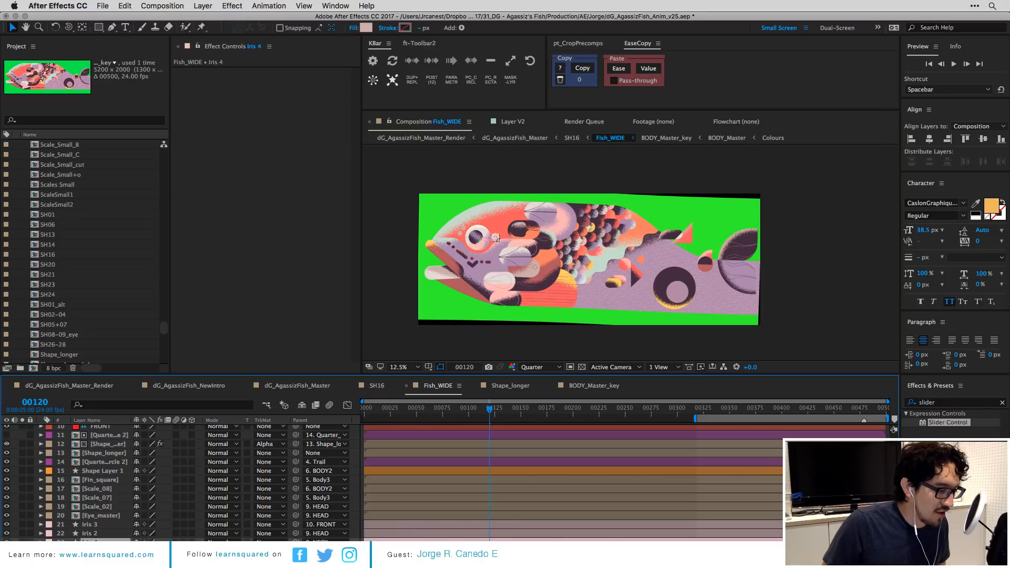
scroll(107, 461, up, 5)
click(110, 472)
scroll(110, 471, up, 3)
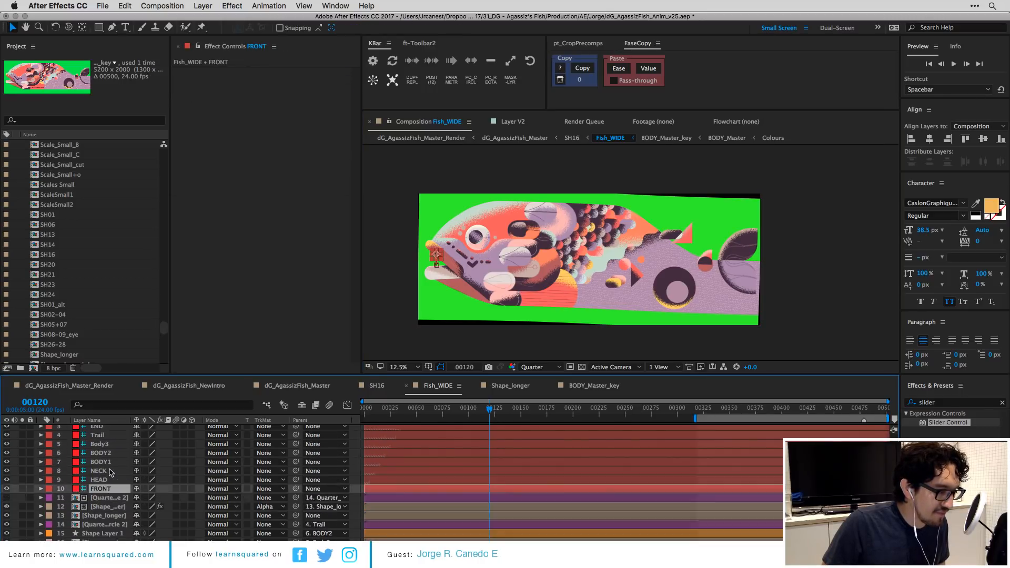
shift+click(102, 447)
scroll(562, 279, up, 2)
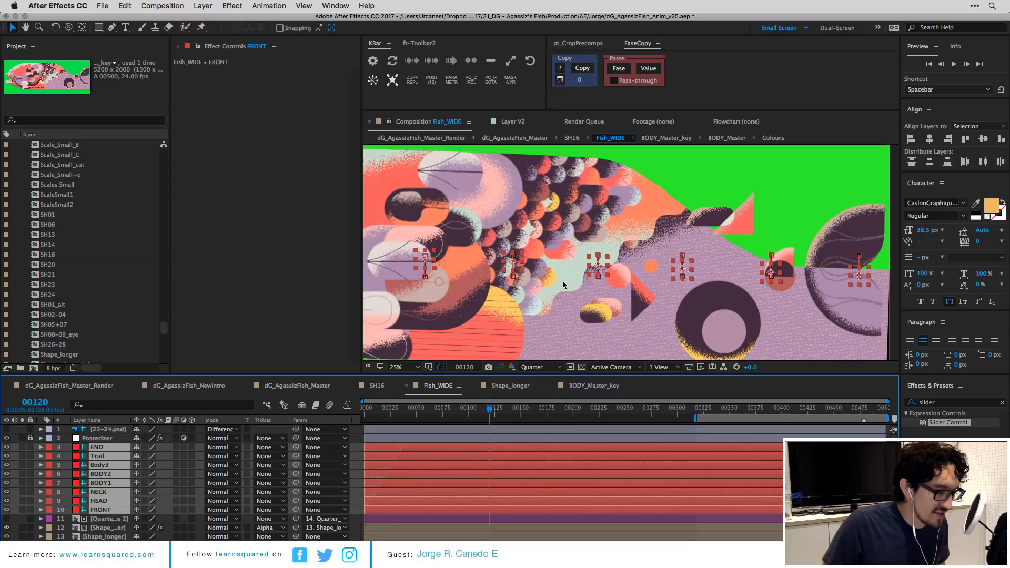
scroll(563, 280, down, 2)
Select the Puppet effect on the BODY_Master_key layer and examine its pins along the fish's body.
scroll(426, 503, down, 5)
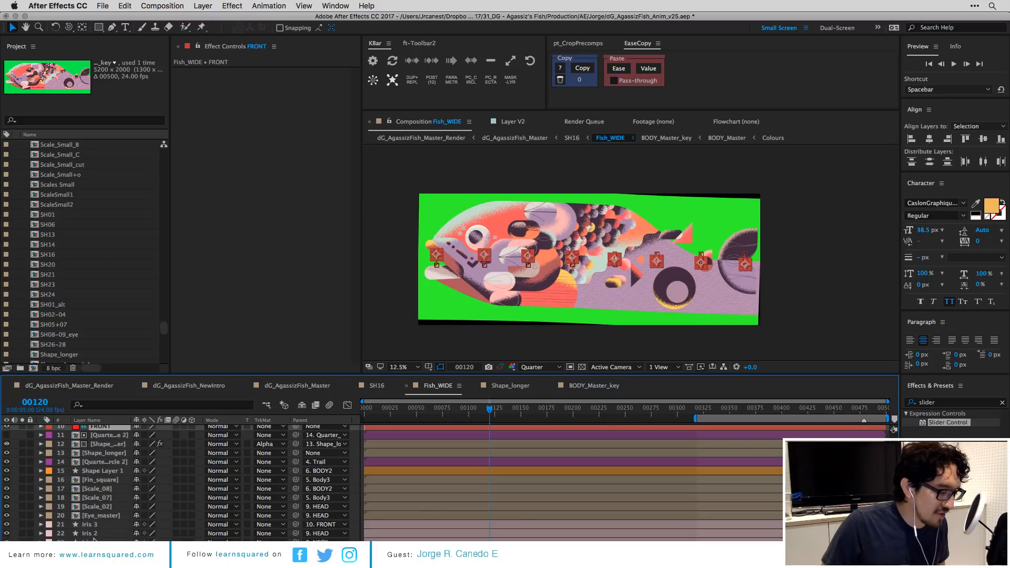
click(564, 293)
click(205, 72)
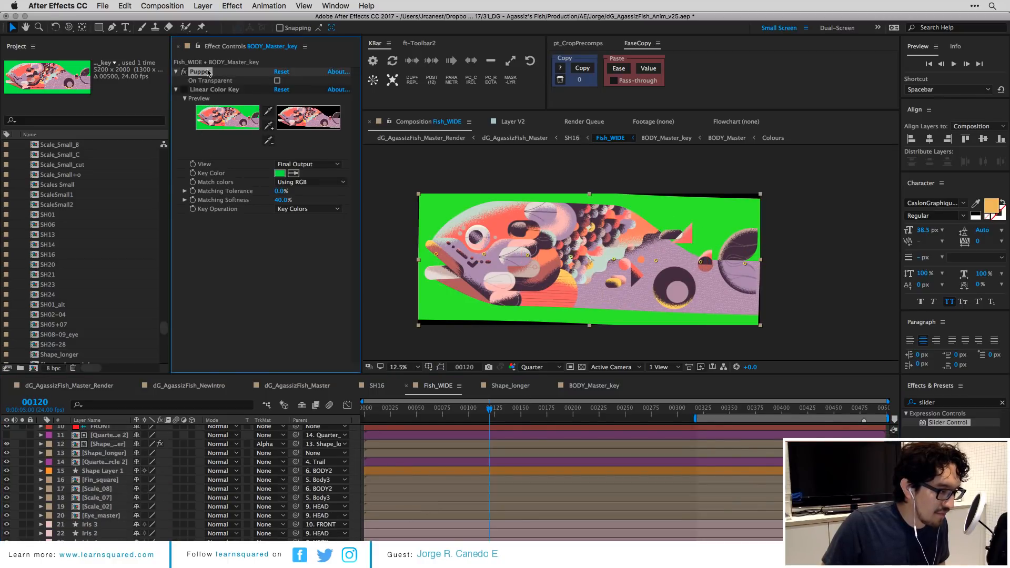
scroll(452, 211, up, 1)
click(425, 259)
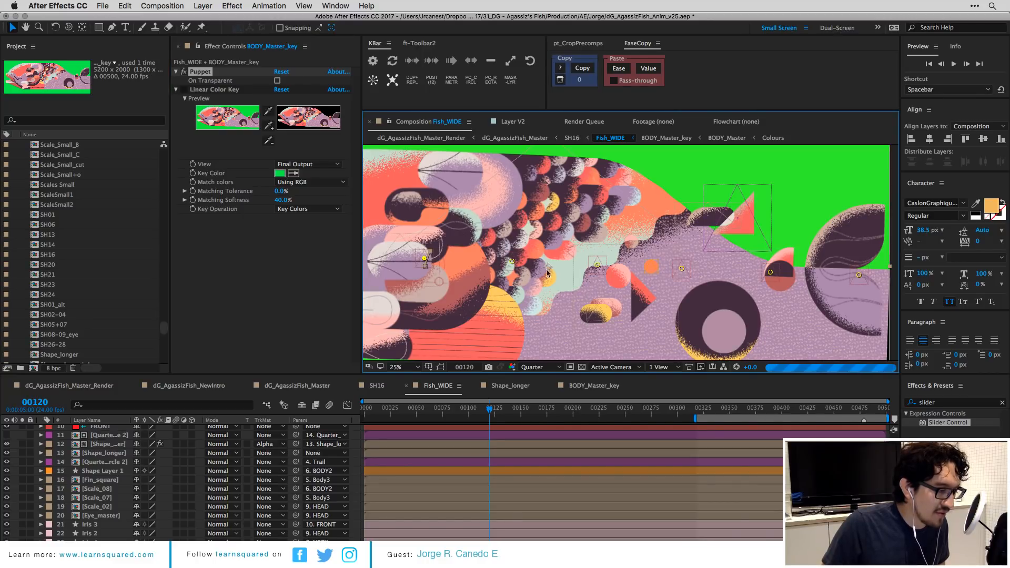
key(comma)
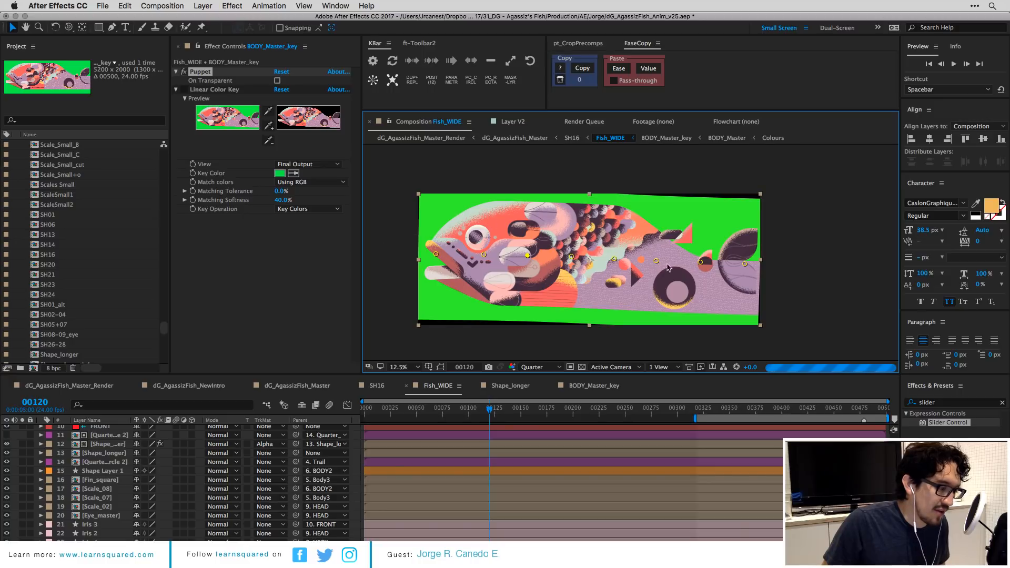
Select the null layers from END through FRONT and solo them.
scroll(105, 467, up, 3)
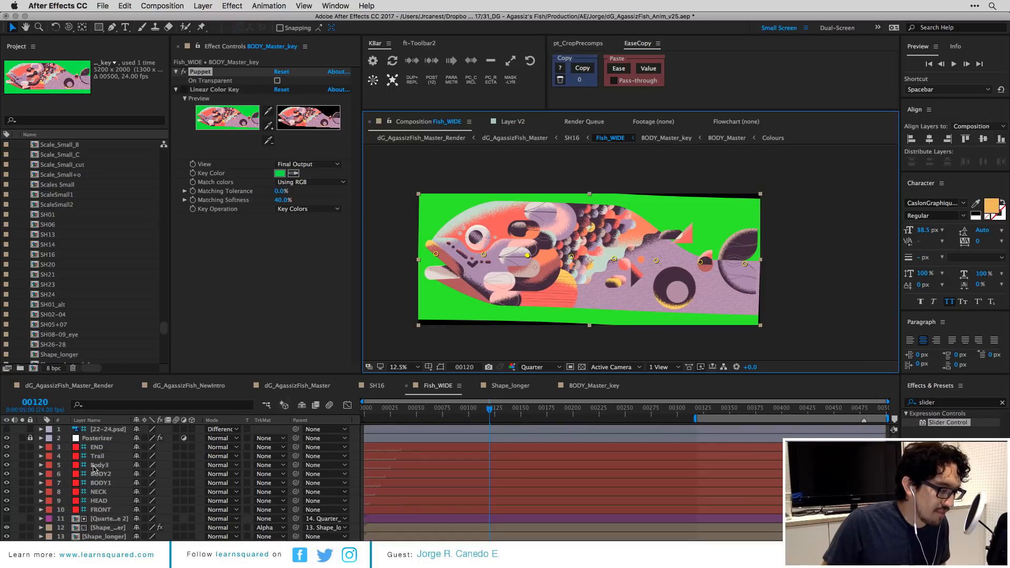
click(97, 447)
shift+click(99, 510)
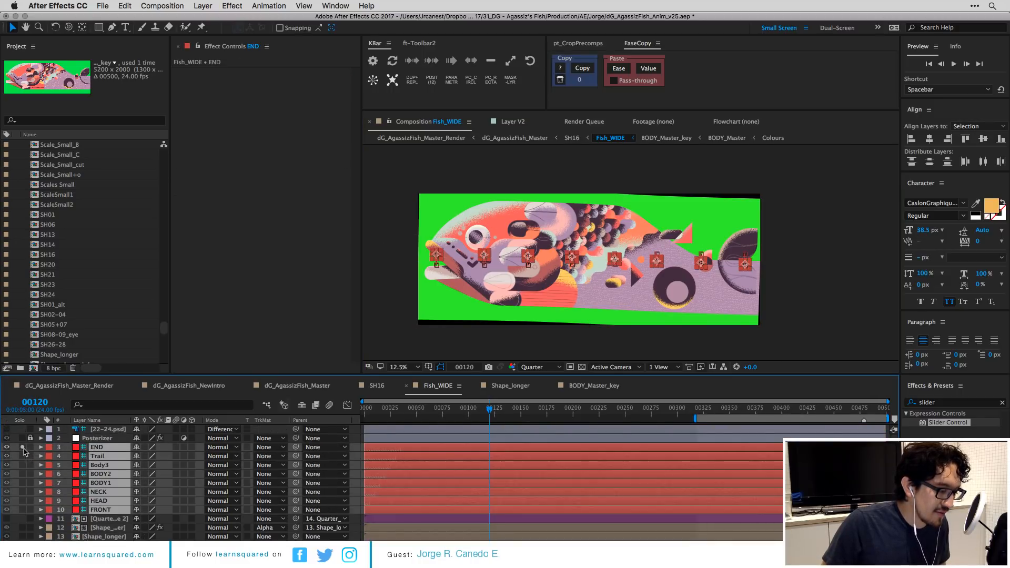
click(22, 447)
Preview the motion of the soloed nulls from the first frame and turn their solo off.
key(Home)
key(space)
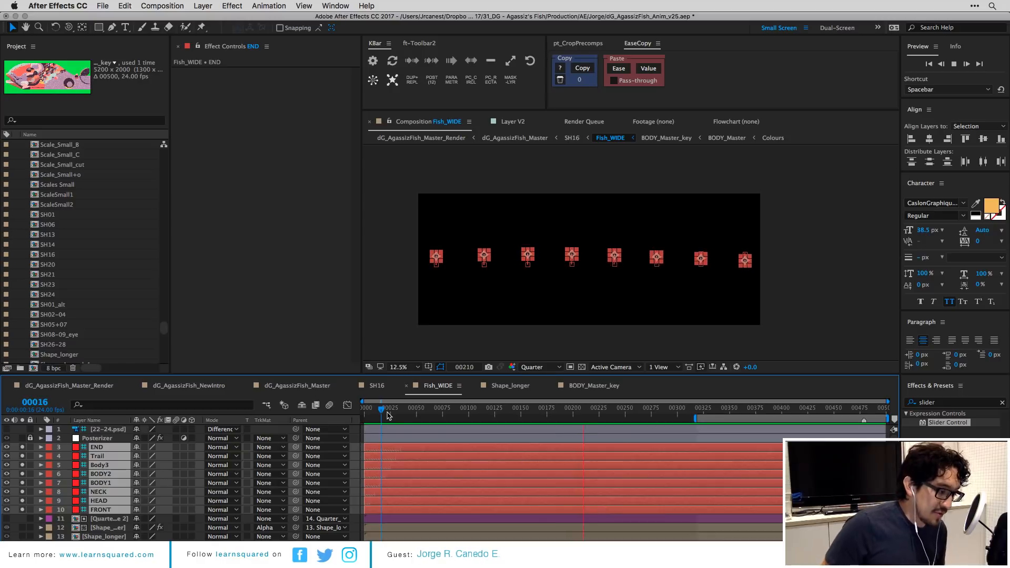
key(space)
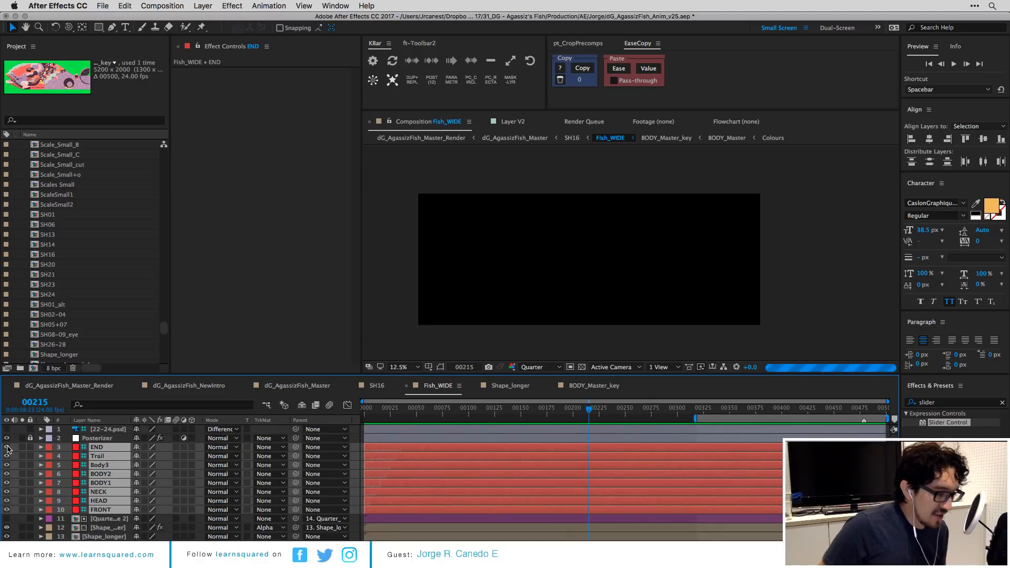
Turn the Linear Color Key effect back on for the BODY_Master_key layer and select the effect.
scroll(209, 515, down, 3)
click(105, 551)
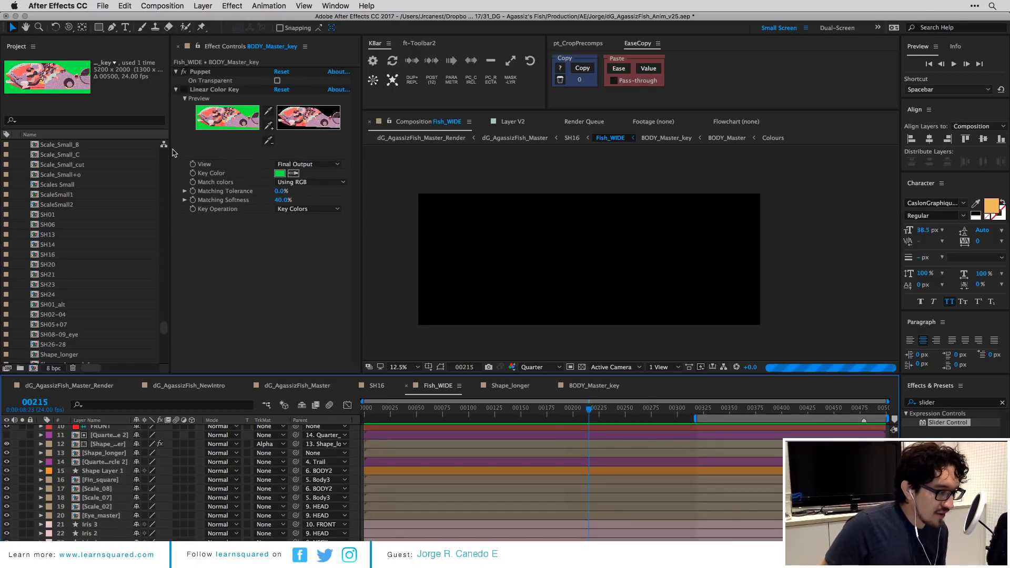
click(185, 95)
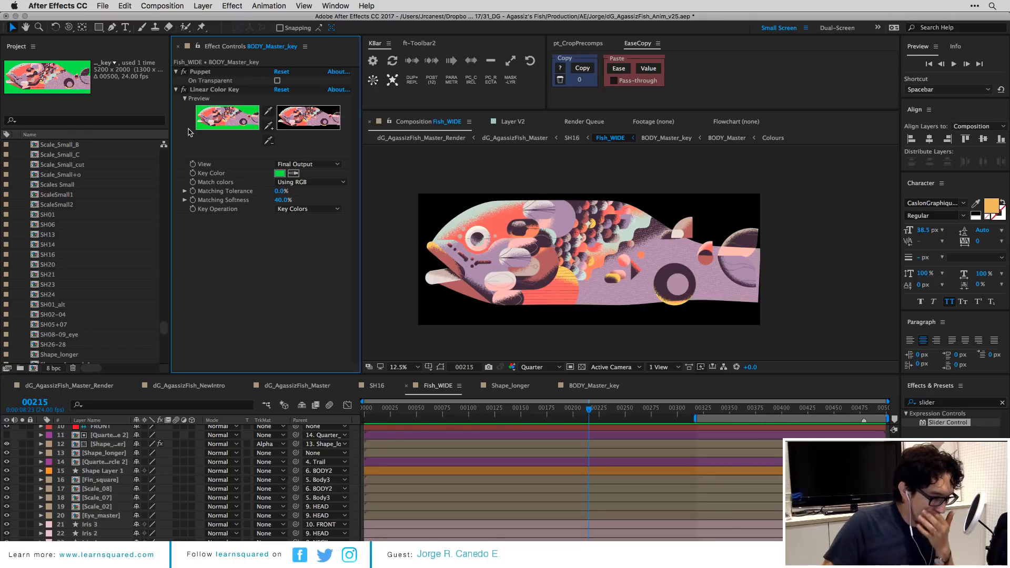
scroll(623, 259, up, 1)
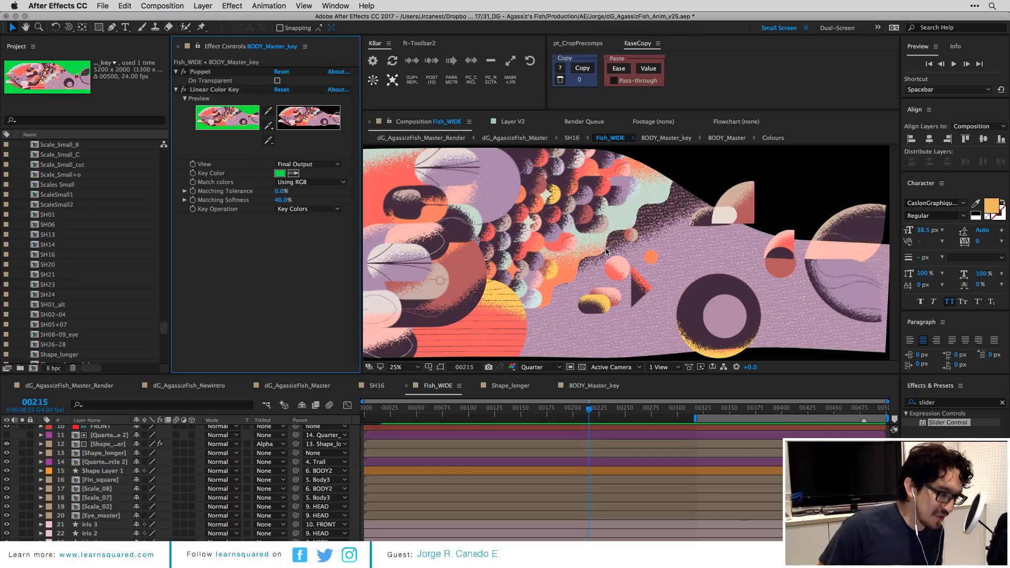
click(219, 92)
scroll(539, 264, down, 1)
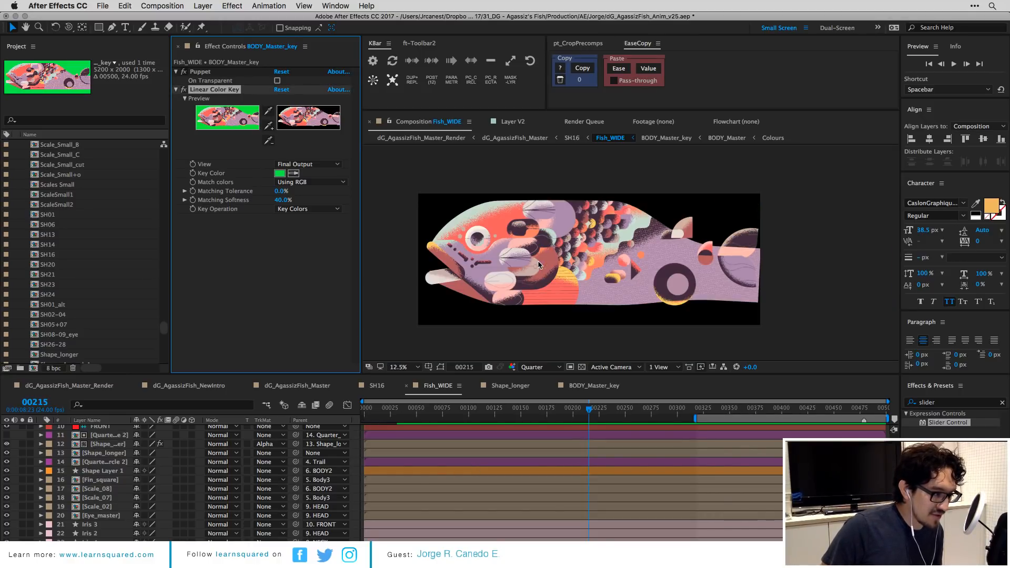
Open the BODY_Master_key precomp and the BODY_Master precomp inside it.
click(454, 489)
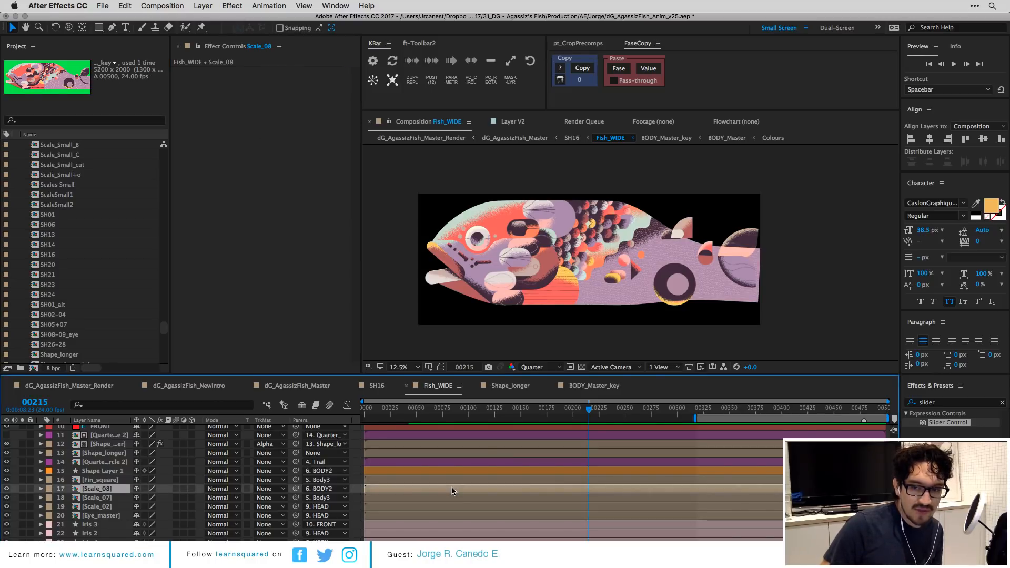
click(410, 452)
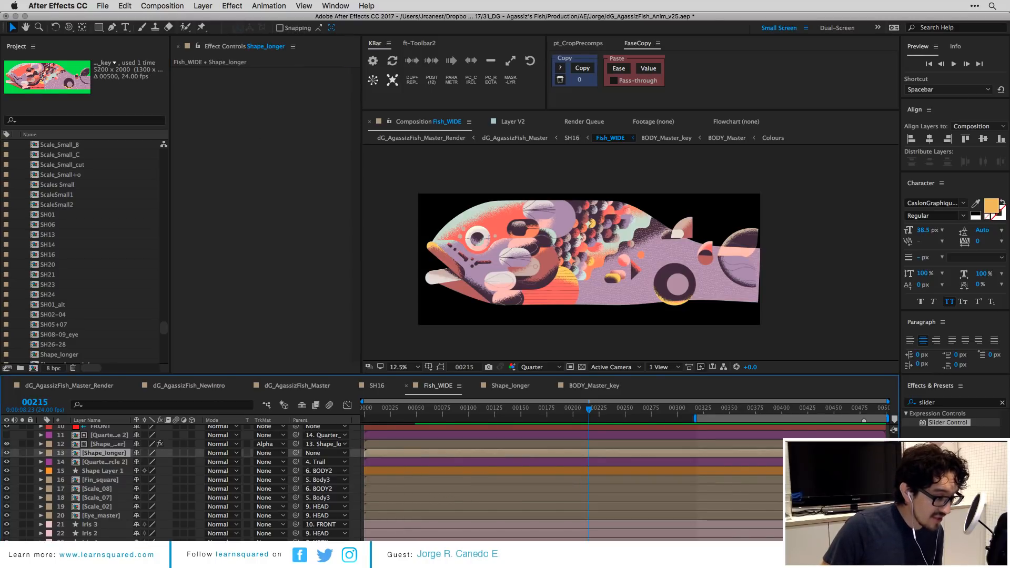
double_click(407, 452)
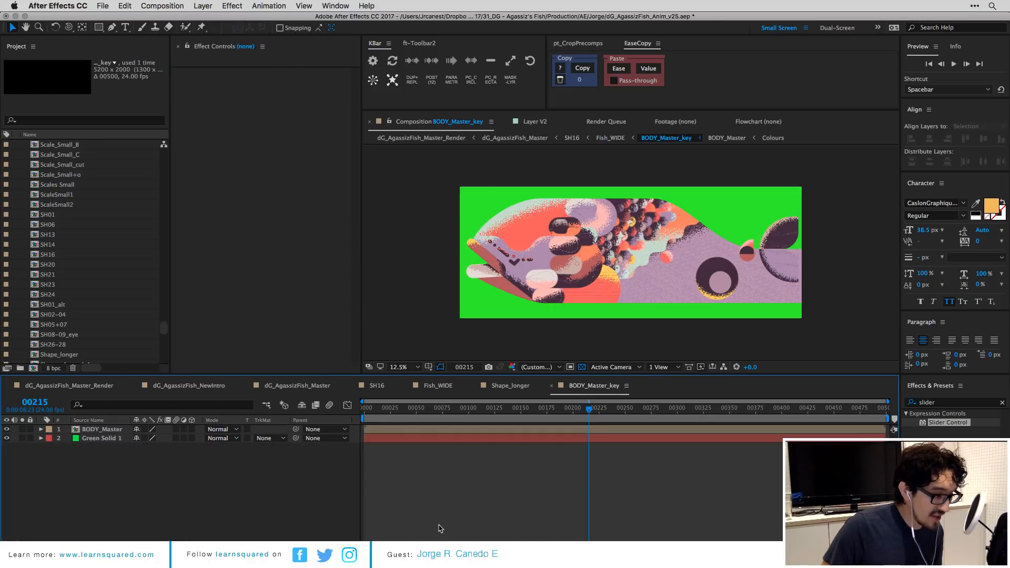
double_click(405, 432)
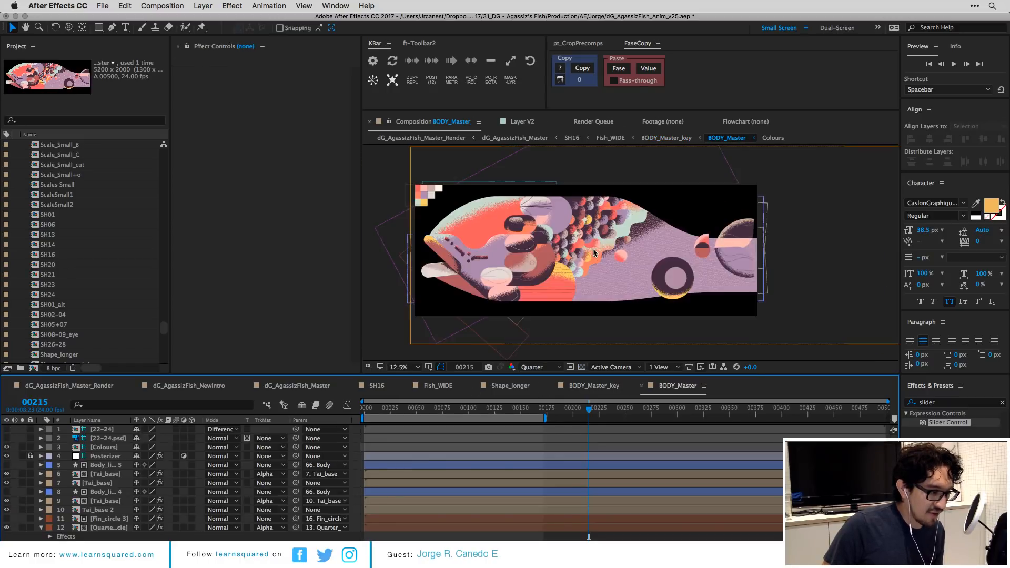
Examine the fish's scales up close in BODY_Master, select the Tai_base layer and look through the layer list.
scroll(593, 253, up, 2)
key(space)
drag(602, 230, 724, 352)
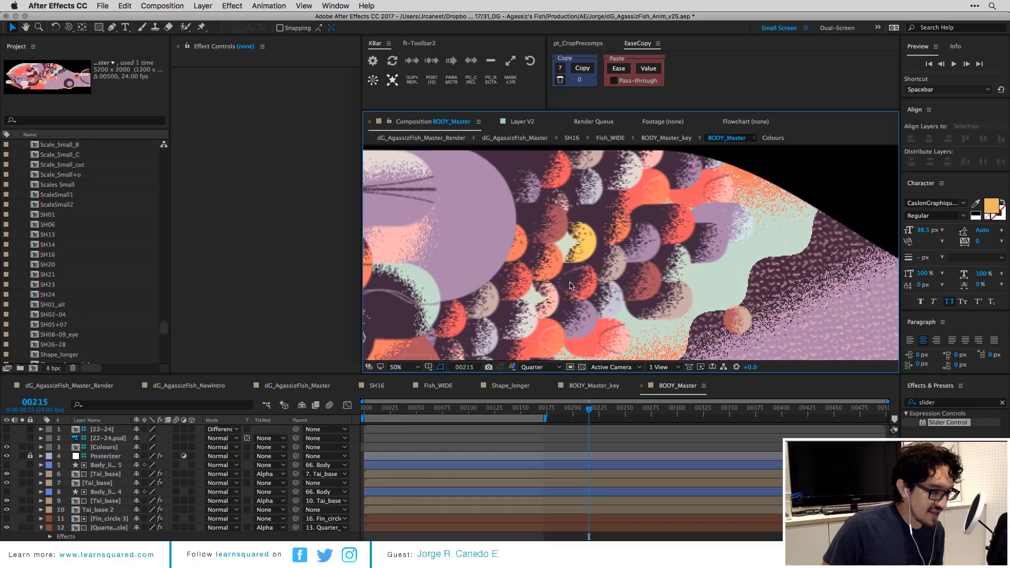
key(space)
drag(570, 286, 625, 252)
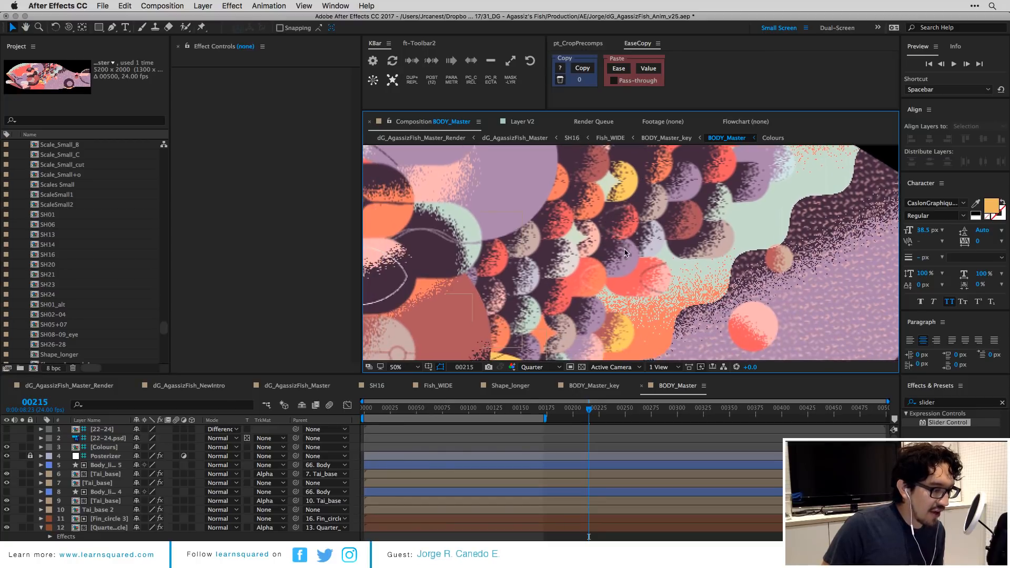
click(95, 482)
scroll(126, 505, down, 10)
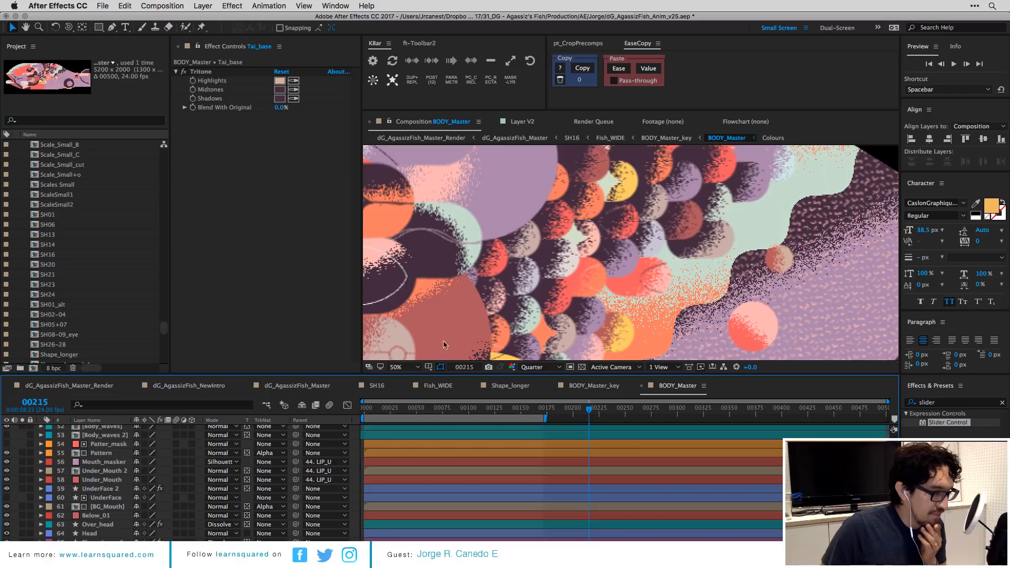
Open the ALL_small_scales precomp from BODY_Master and select one of its Scale_Small_A layers for a closer look.
key(comma)
key(comma)
click(631, 213)
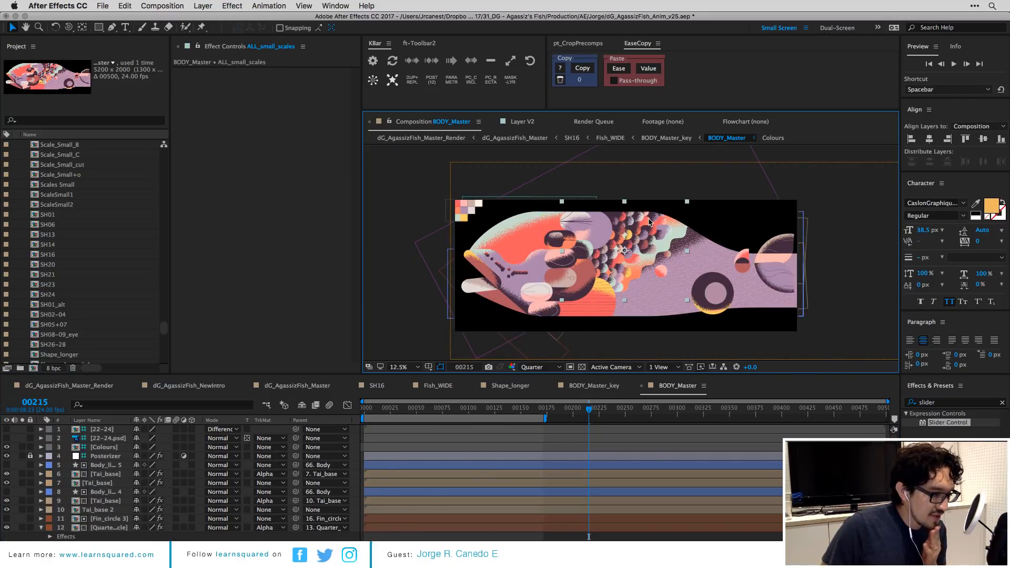
double_click(658, 237)
key(period)
click(682, 200)
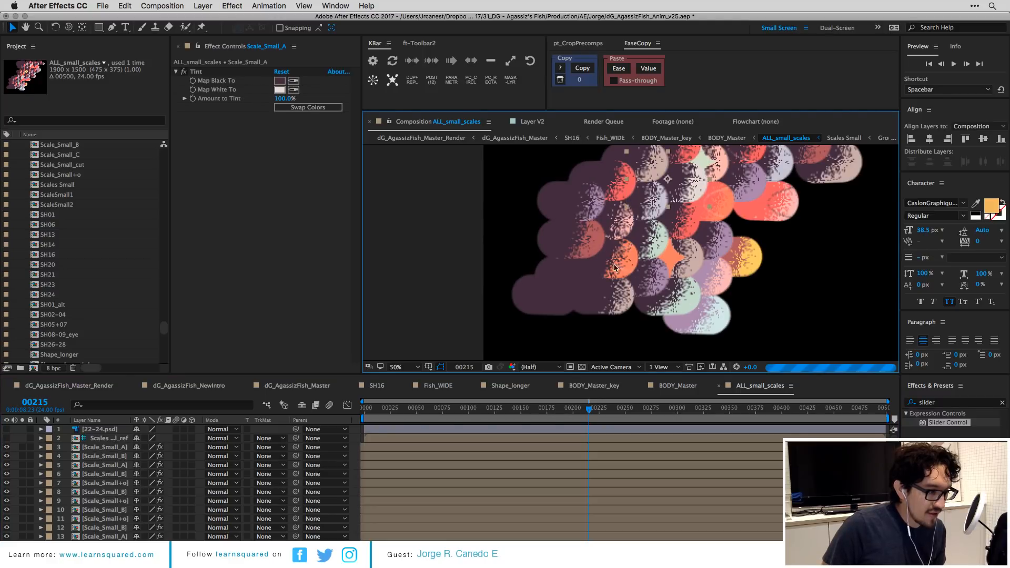
Reveal the source of the Scale_Small_B layer in the project and open that composition.
right_click(117, 472)
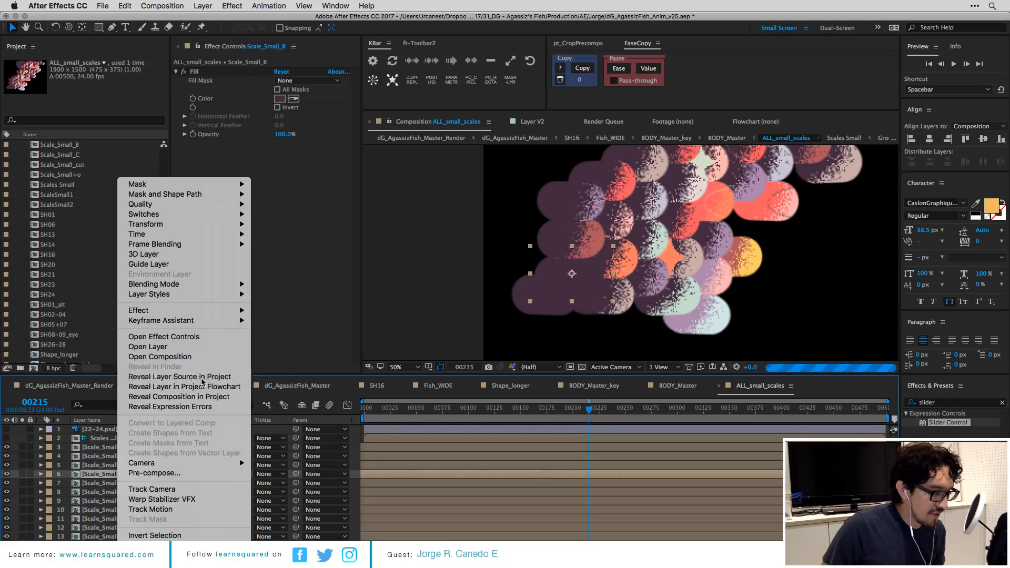
click(157, 376)
scroll(88, 175, up, 3)
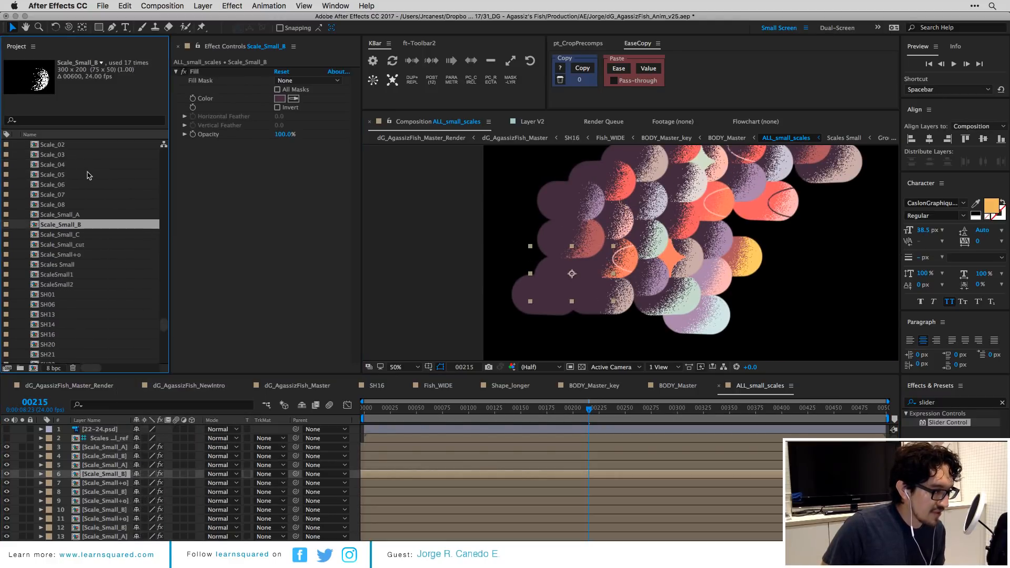
double_click(78, 225)
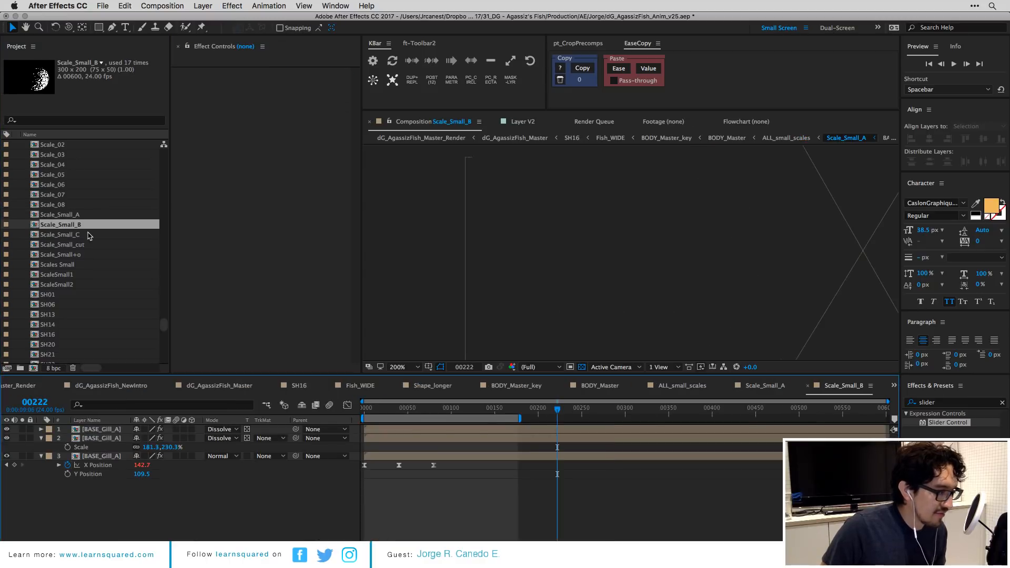
Look through the Scale_Small_C, Scale_Small_cut, Scale_Small+o and Scales Small compositions one after another.
double_click(89, 234)
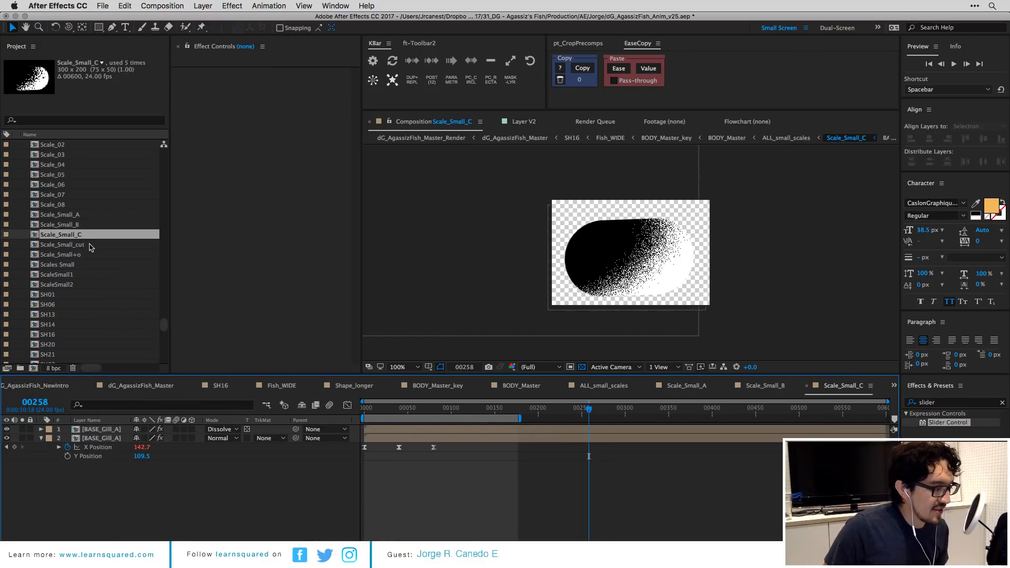
double_click(91, 245)
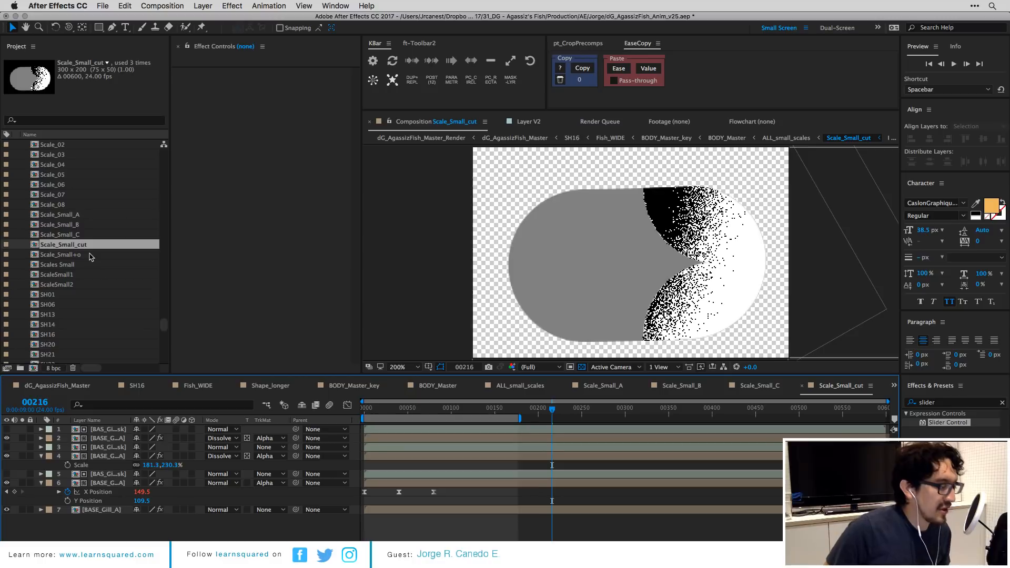
double_click(89, 255)
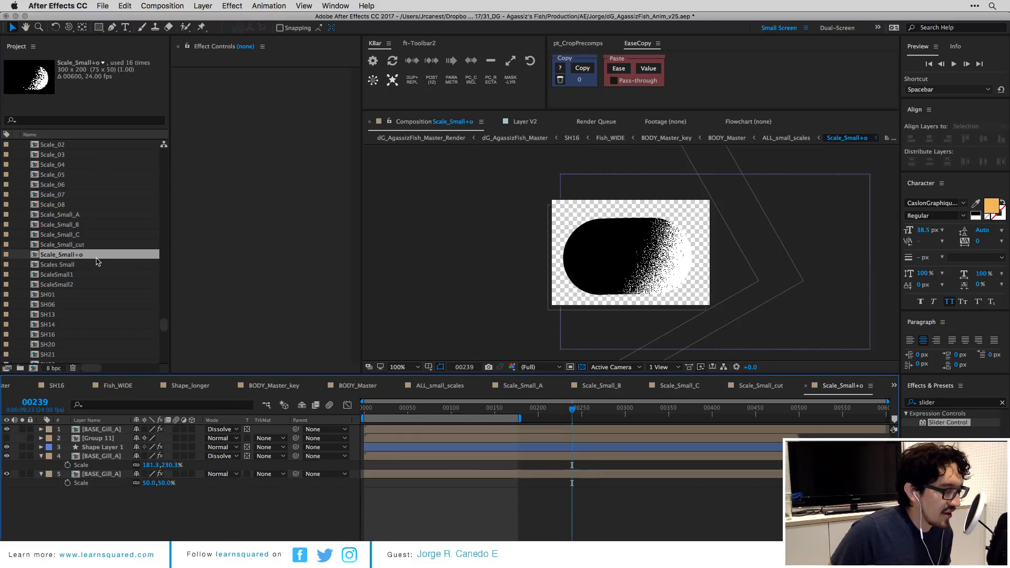
double_click(98, 265)
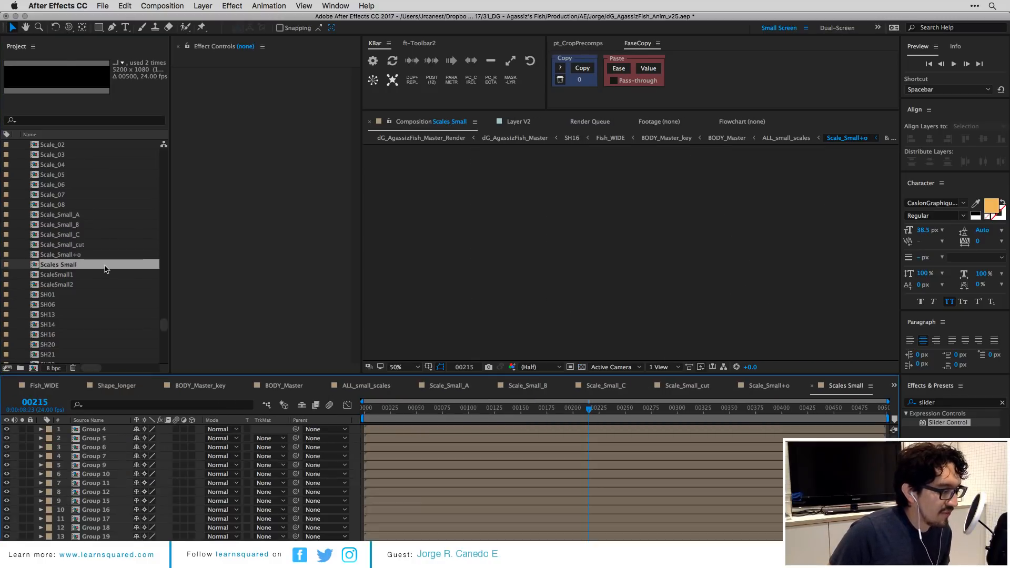
Open the Scale_Small_A composition and preview its animation from the first frame.
double_click(83, 216)
drag(404, 411, 334, 415)
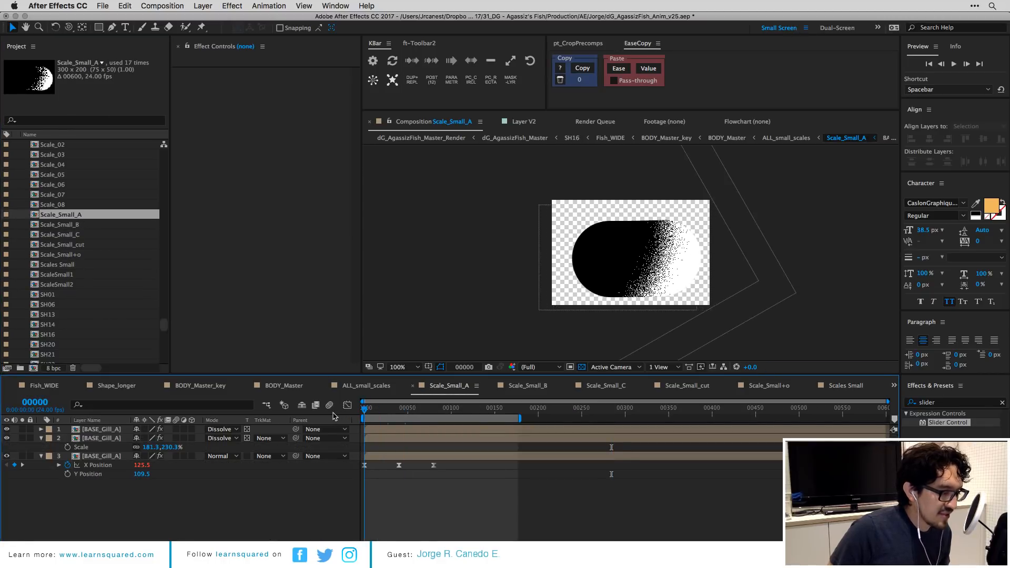
key(space)
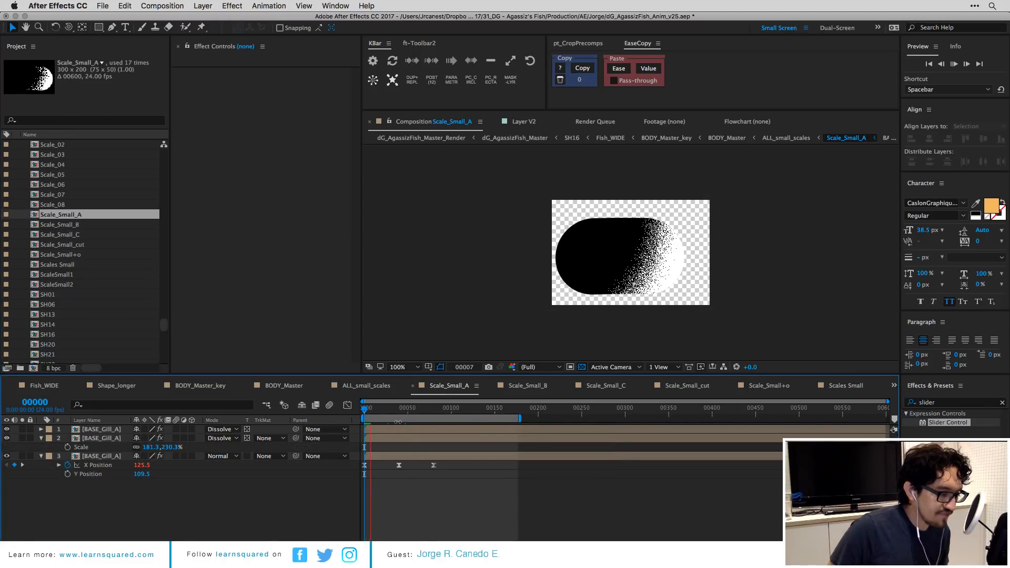
Open the BASE_Gill_A precomp from the lowest layer of Scale_Small_A and preview its motion.
click(117, 456)
double_click(117, 455)
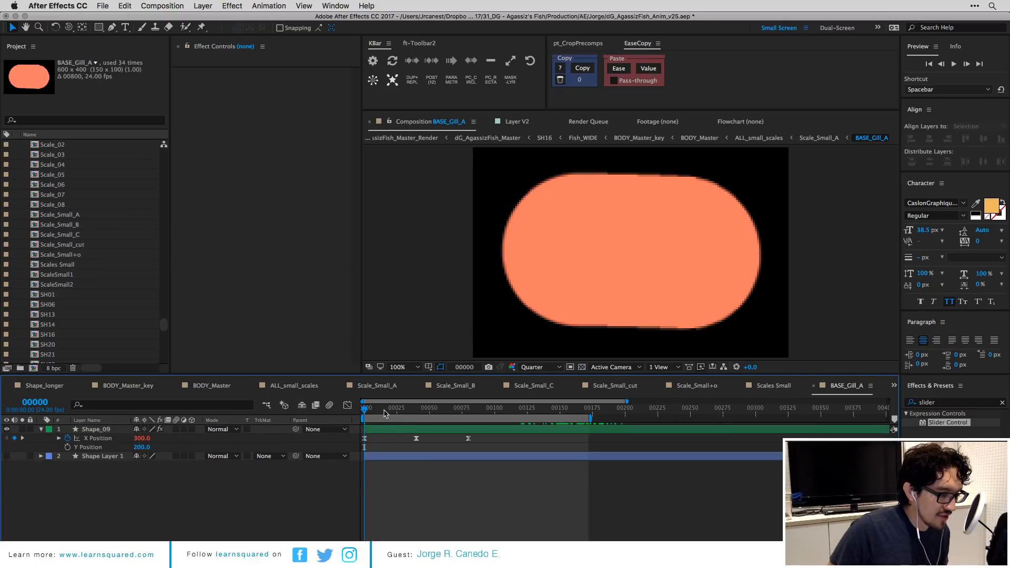
key(space)
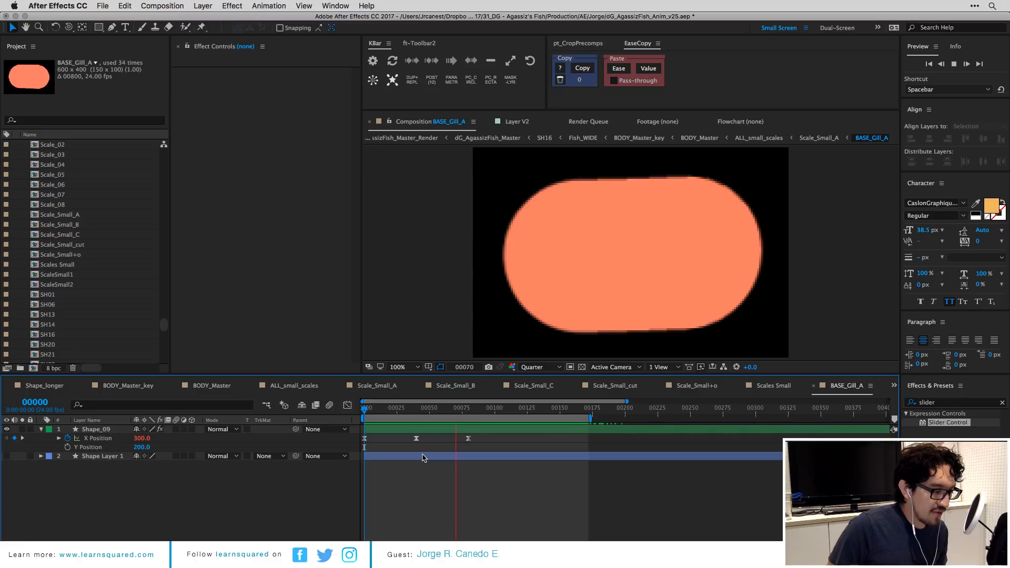
click(424, 456)
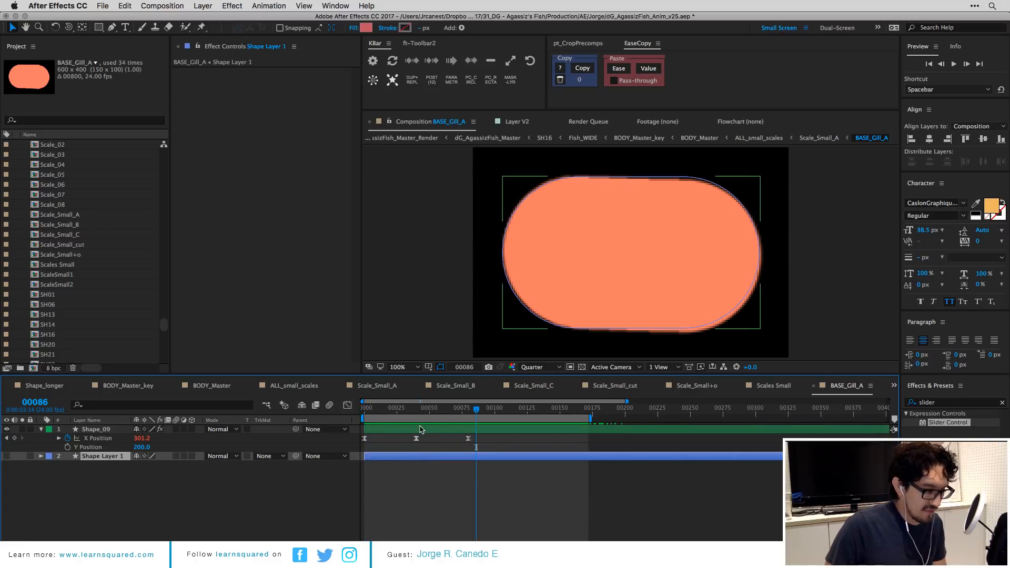
Collapse the position properties of the Shape_09 layer and show its Rigged Box and Wave Warp effects.
click(421, 429)
key(p)
click(422, 447)
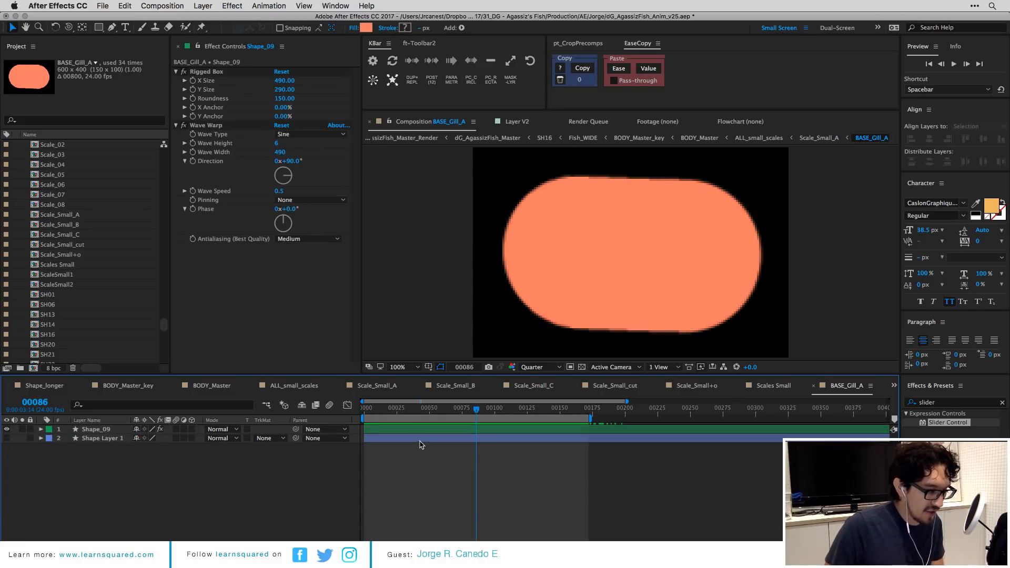
click(417, 438)
click(412, 429)
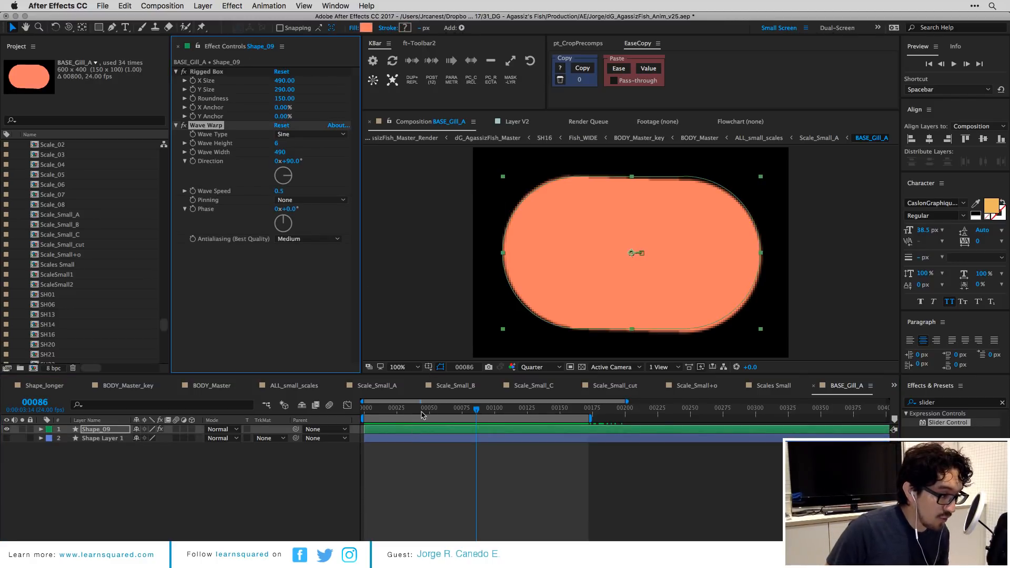
Preview Shape_09's motion from the first frame and compare the shape with the Wave Warp effect off and on.
key(space)
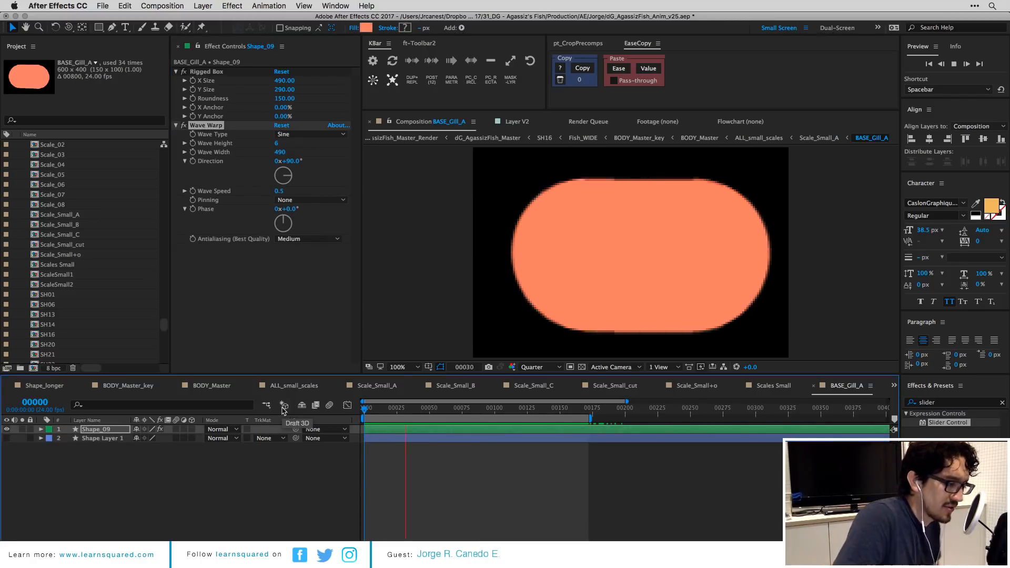
key(space)
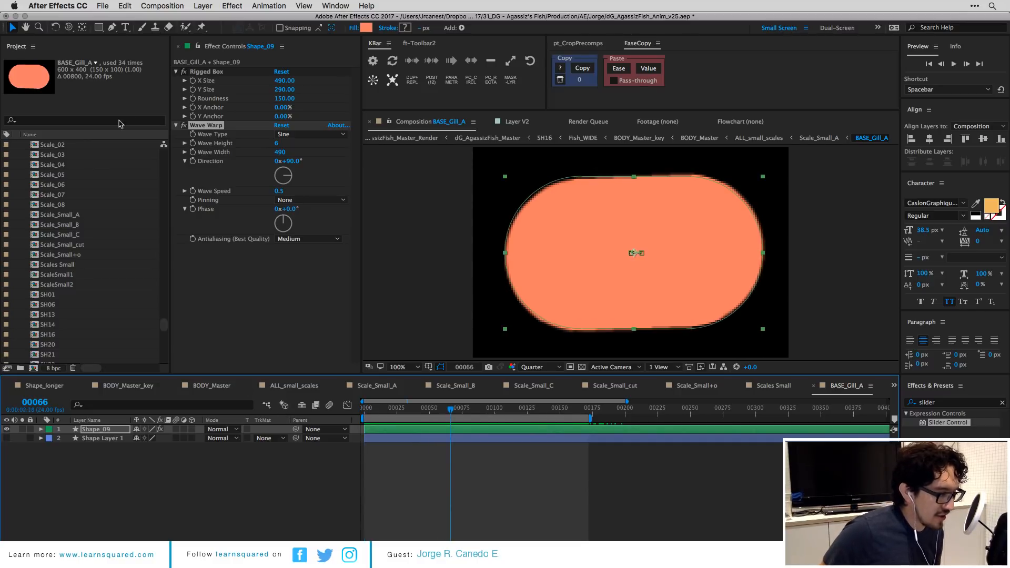
click(181, 128)
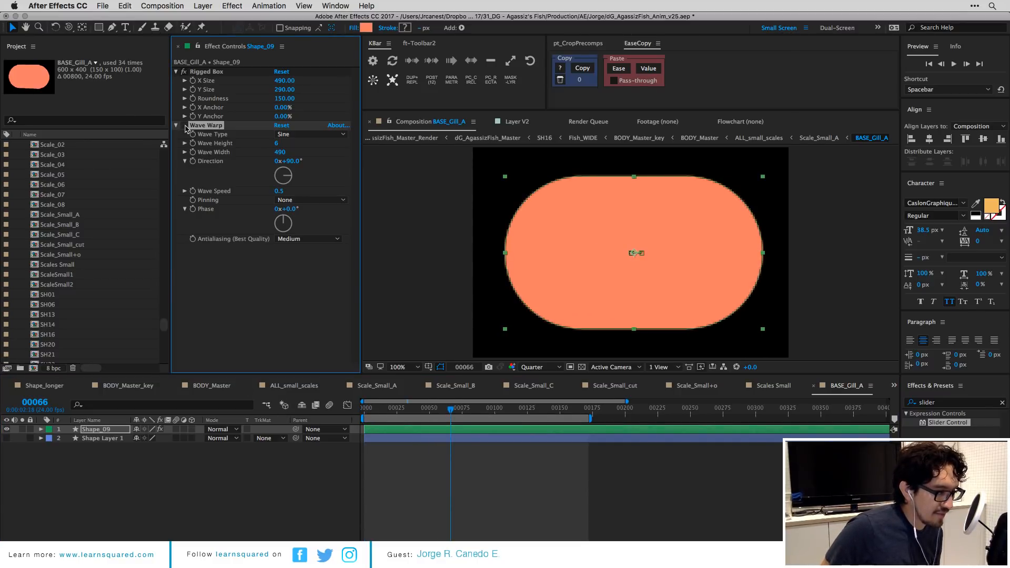
click(184, 125)
key(space)
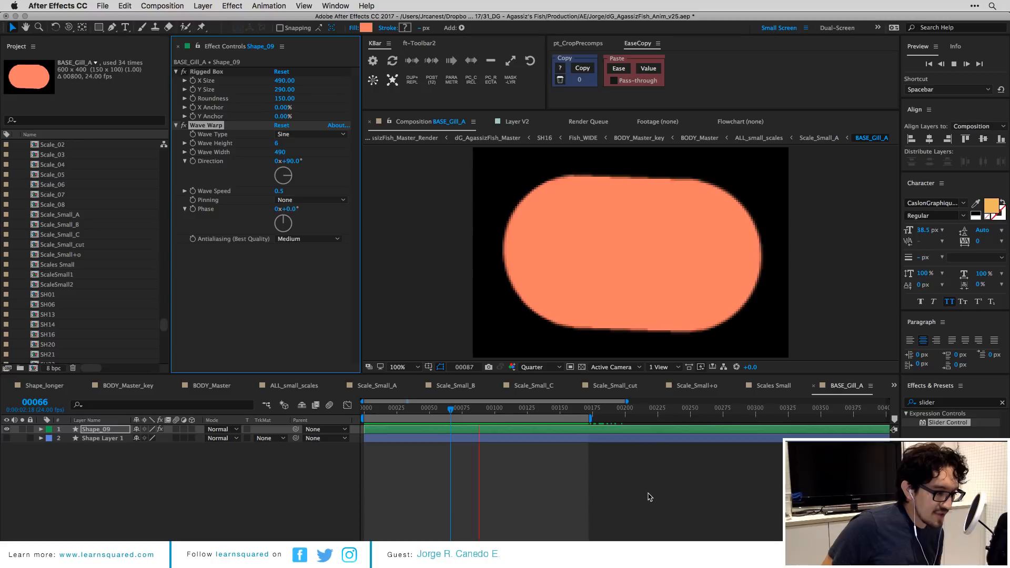
click(507, 484)
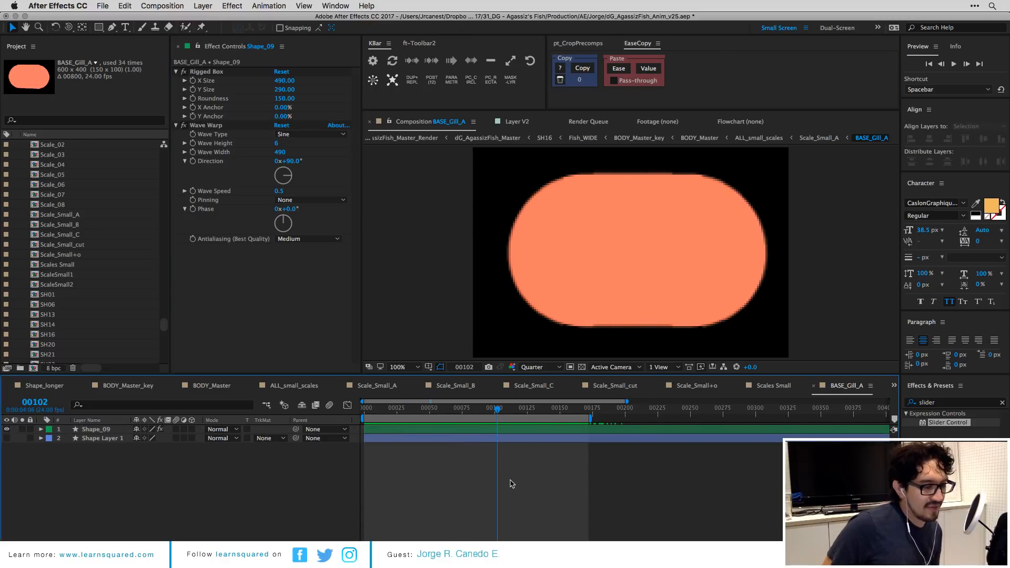
Close BASE_Gill_A, return to the Scale_Small_A composition and show the effects of its second BASE_Gill_A layer.
key(super+w)
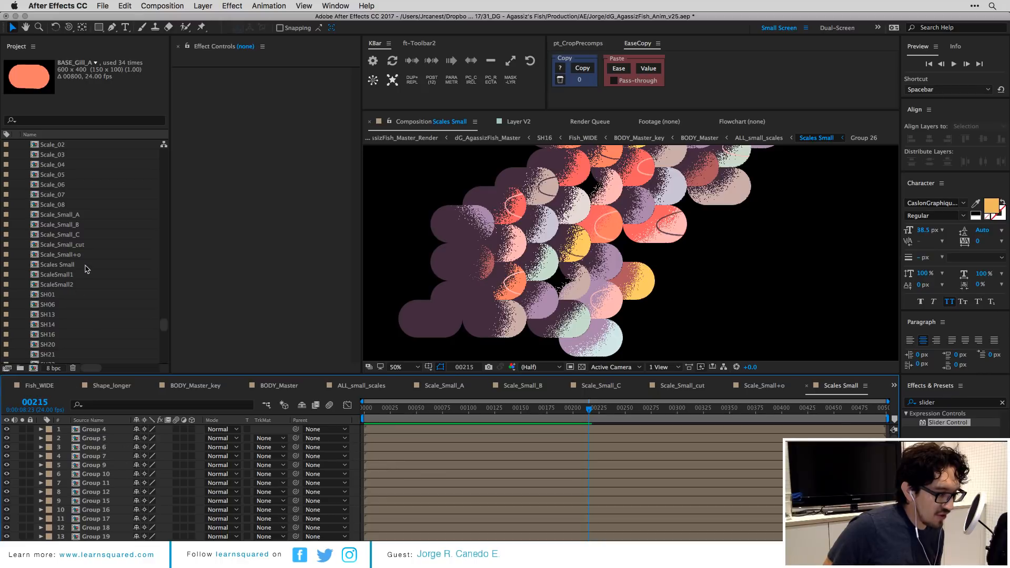
click(80, 216)
double_click(78, 221)
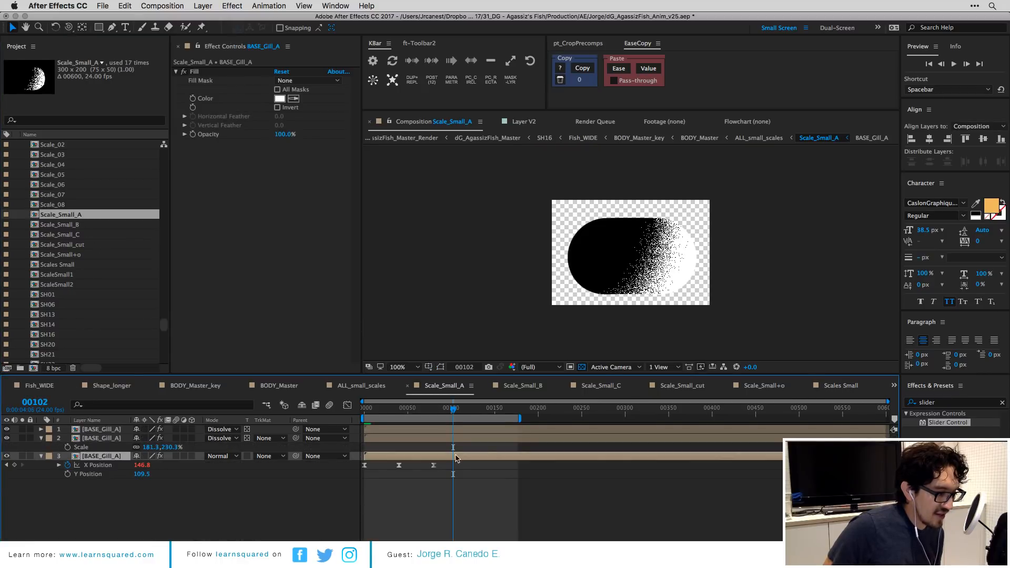
click(432, 448)
click(433, 439)
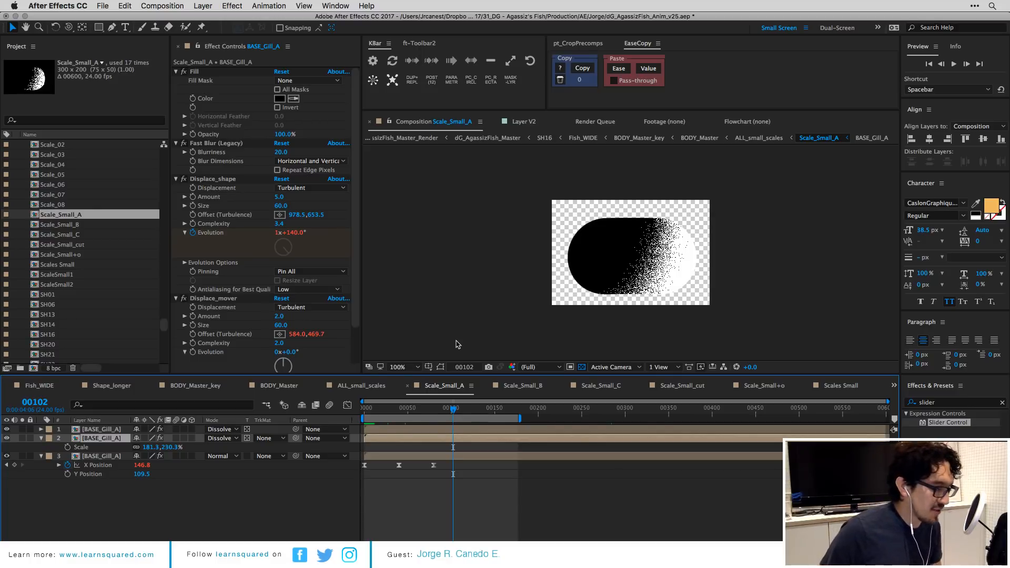
Try the Normal blending mode on the second BASE_Gill_A layer, then restore Dissolve.
click(222, 438)
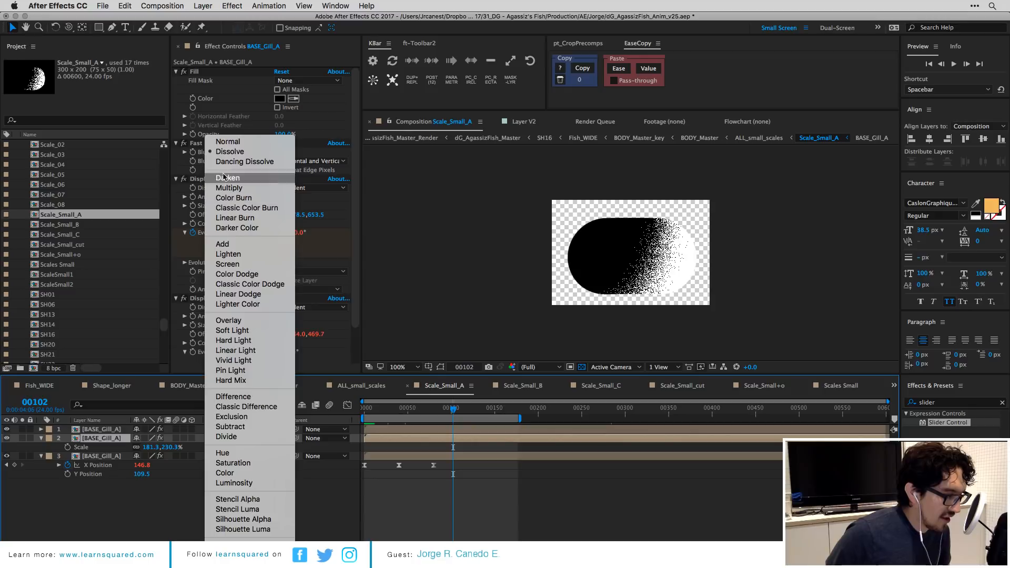
click(222, 144)
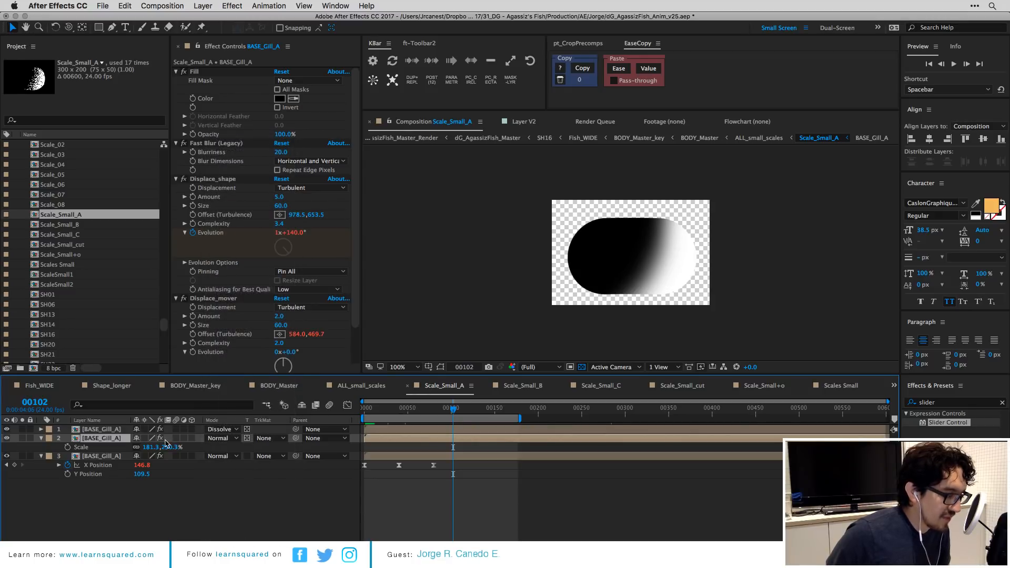
key(period)
click(225, 440)
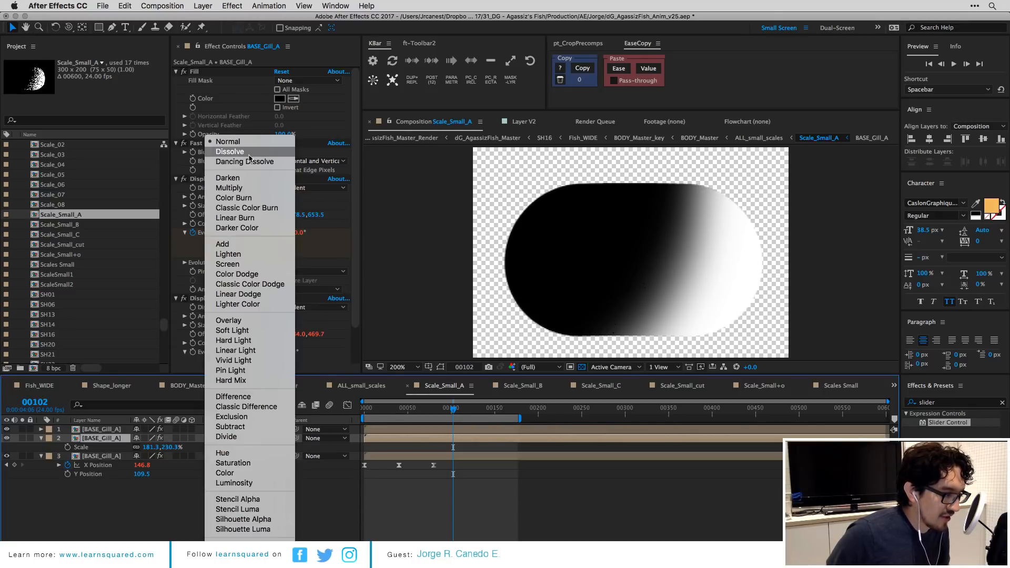
click(229, 152)
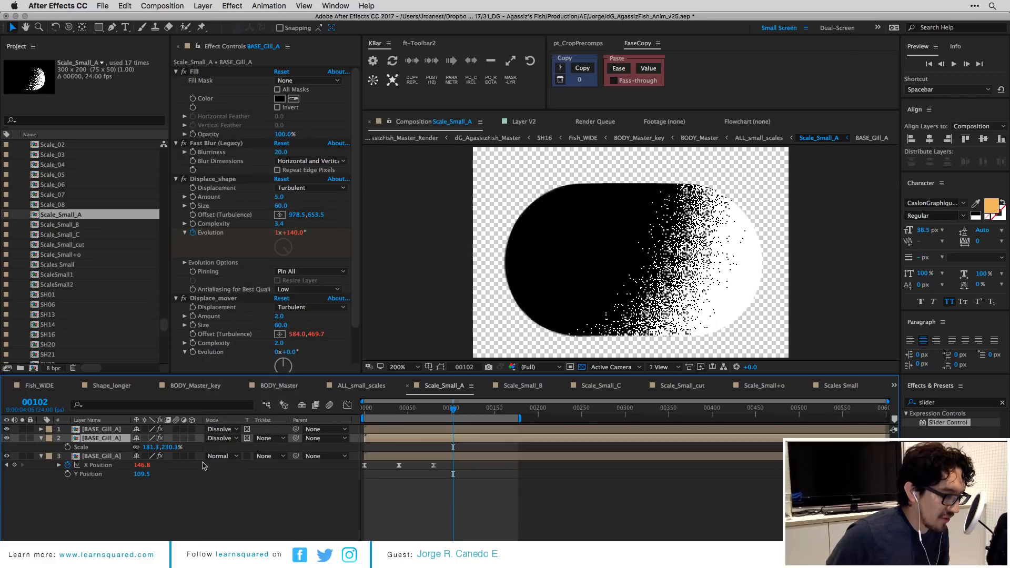
Try Dancing Dissolve on the second BASE_Gill_A layer, then return its blending mode to Dissolve.
click(225, 440)
click(252, 163)
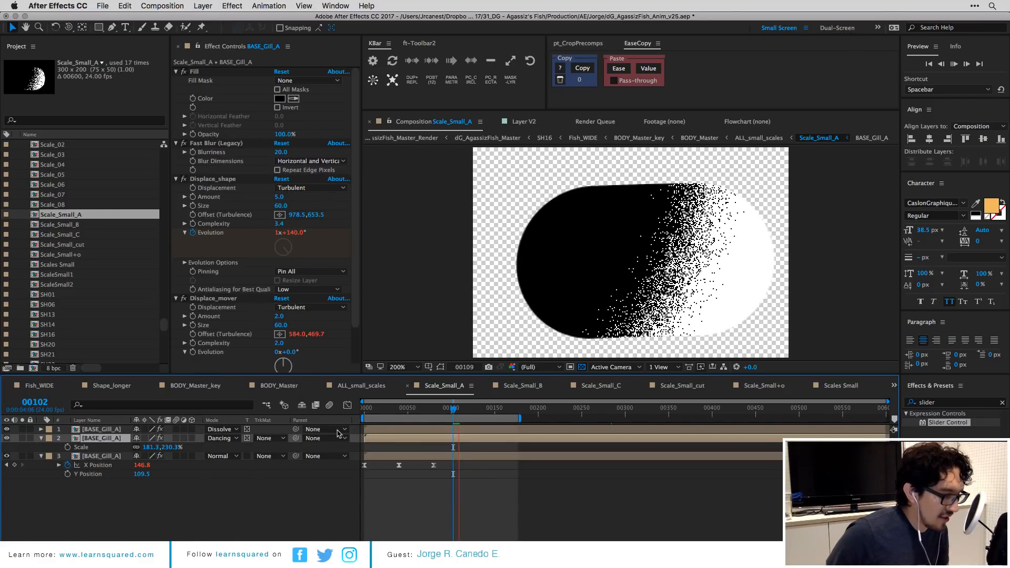
click(237, 440)
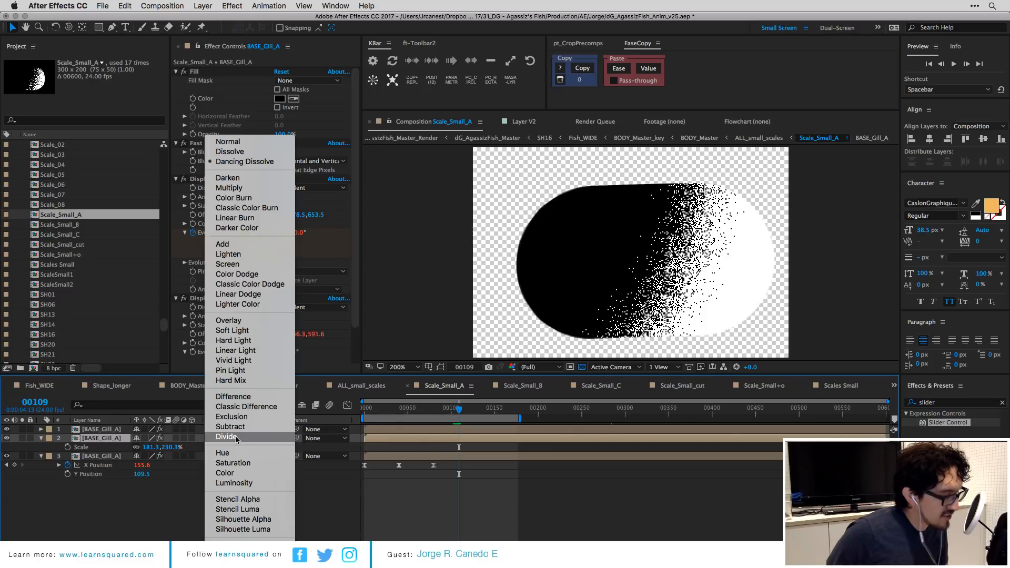
click(263, 152)
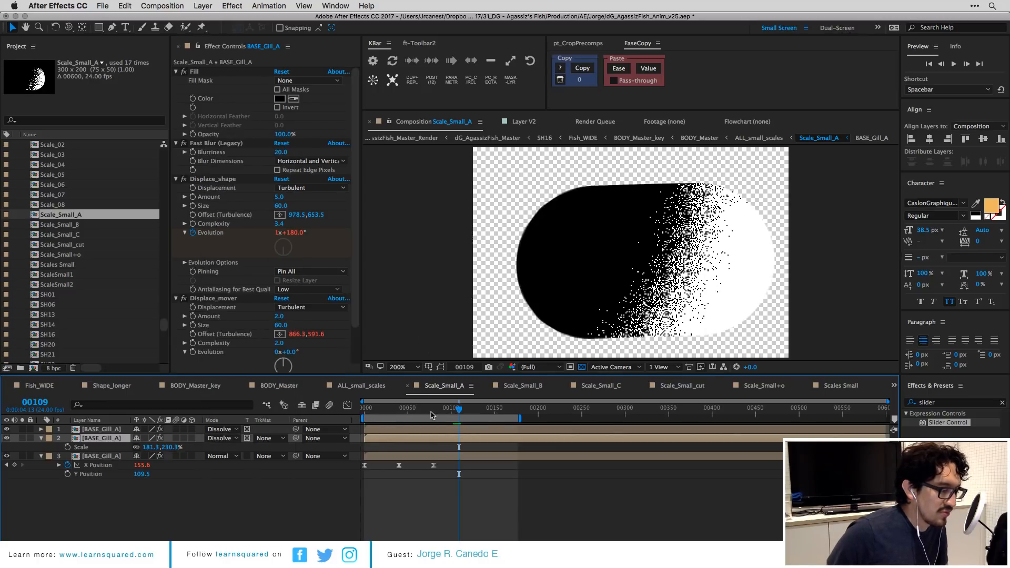
Preview the Scale_Small_A animation from the first frame with the Dissolve mode applied.
key(space)
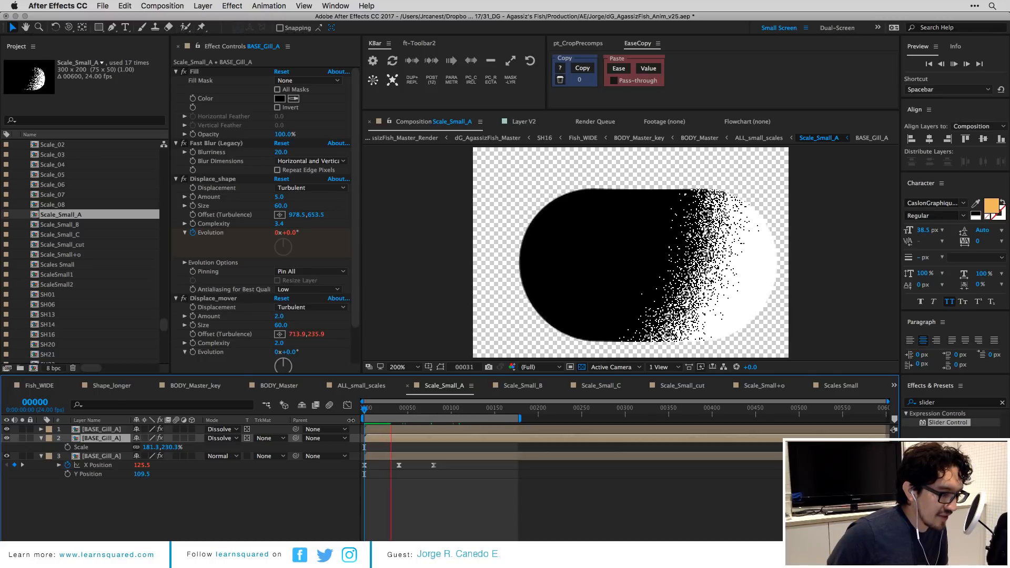
key(space)
Collapse the Fill, Fast Blur, Displace_shape and Displace_mover effects of the second BASE_Gill_A layer and select Displace_shape.
click(176, 72)
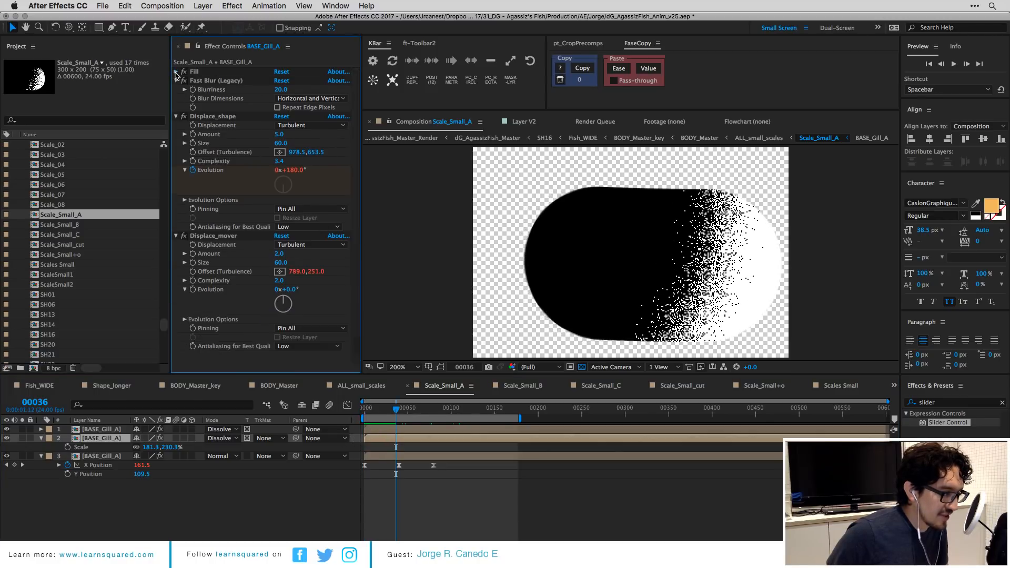
click(176, 81)
click(177, 90)
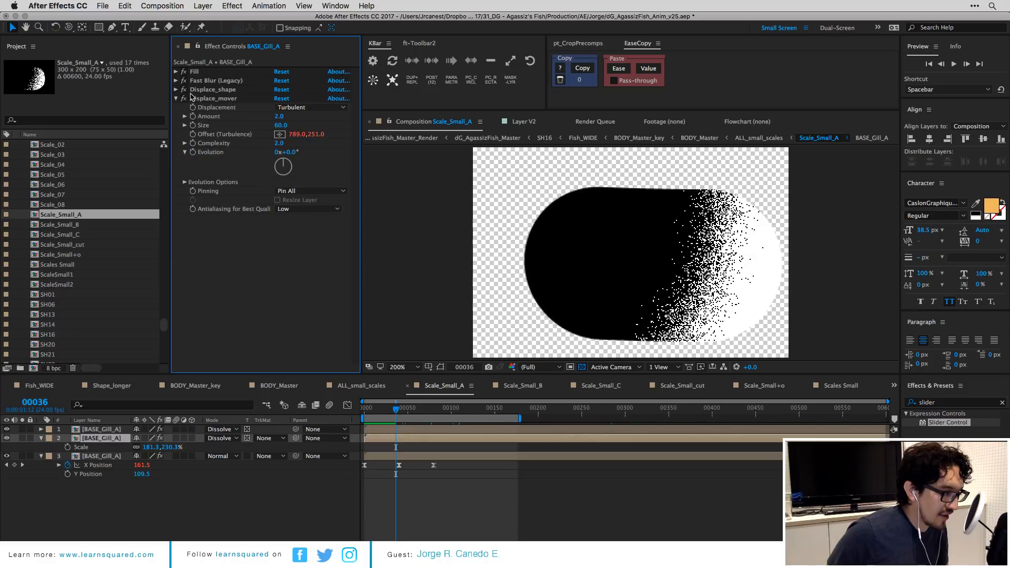
click(190, 100)
click(176, 99)
click(212, 91)
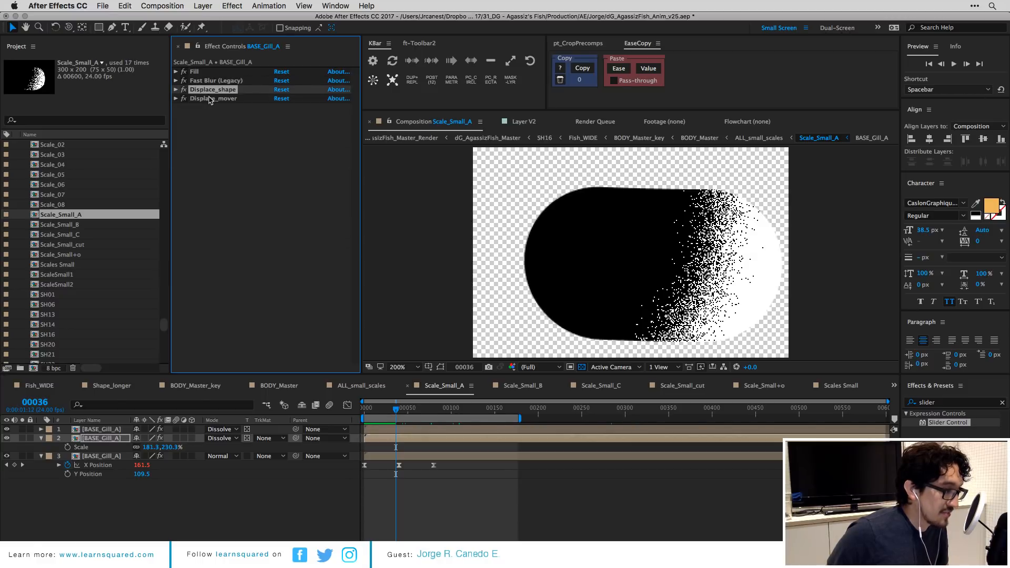
Inspect the Displace_mover effect's settings on the BASE_Gill_A layer and preview the Scale_Small_A animation.
click(177, 100)
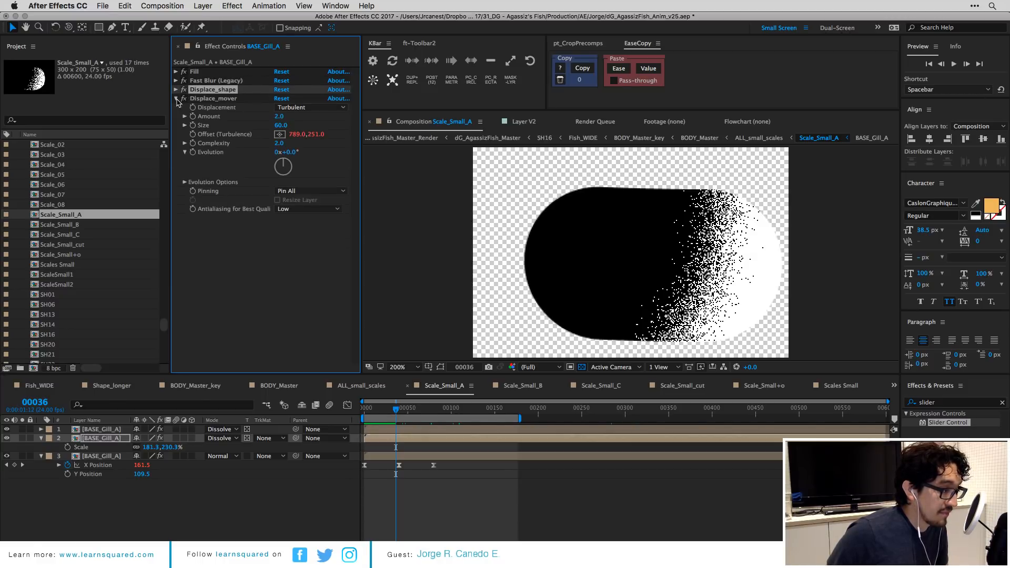
click(216, 98)
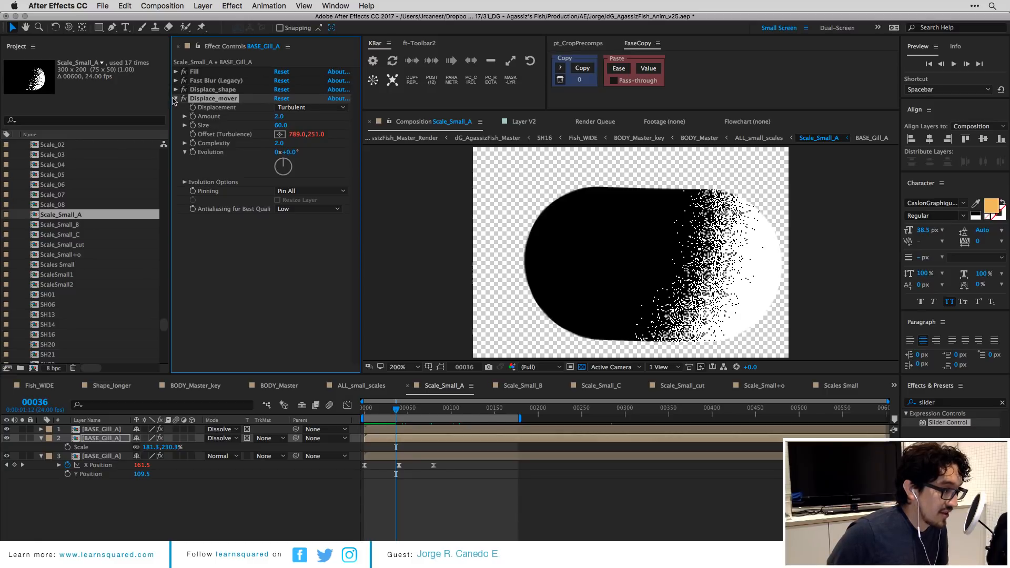
click(175, 99)
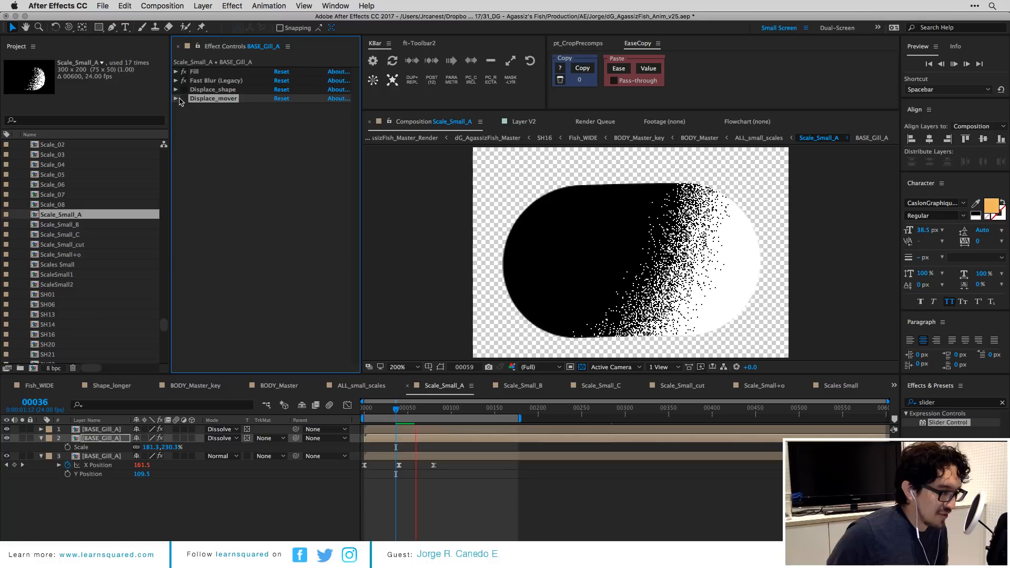
key(space)
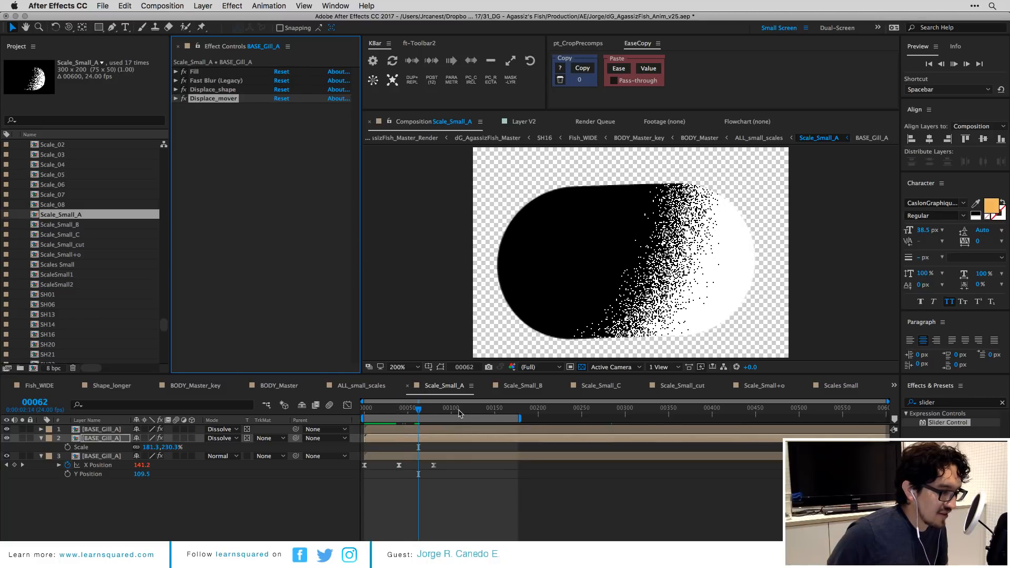
key(space)
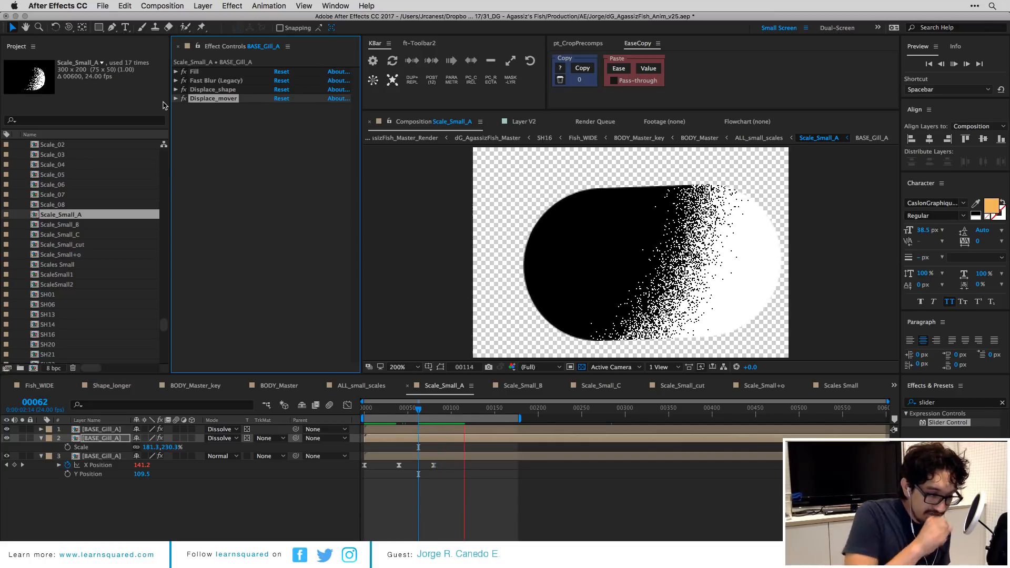
key(space)
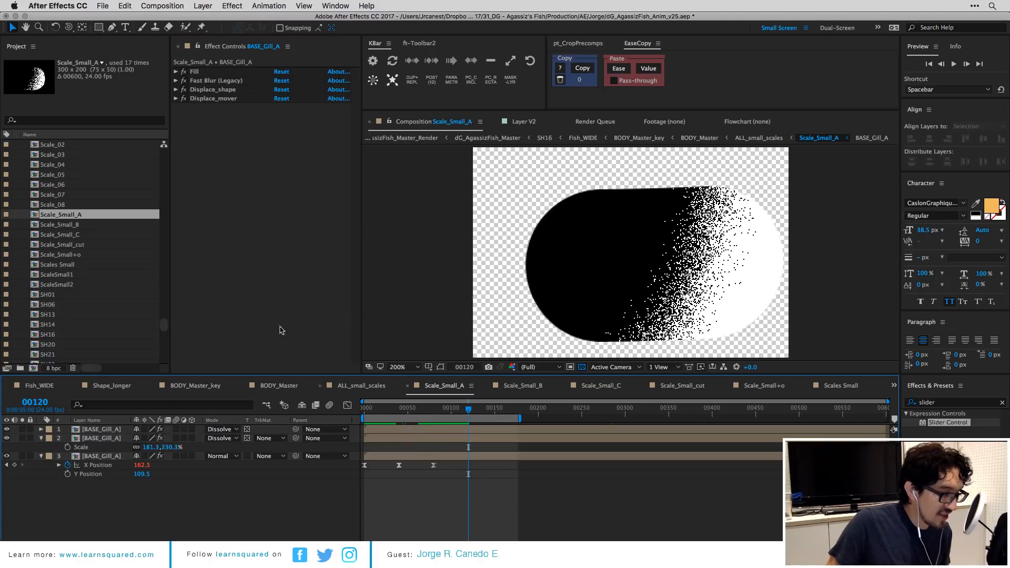
Open the Scale_Small_C and Scale_Small_cut compositions and preview the cut scale's animation.
double_click(93, 234)
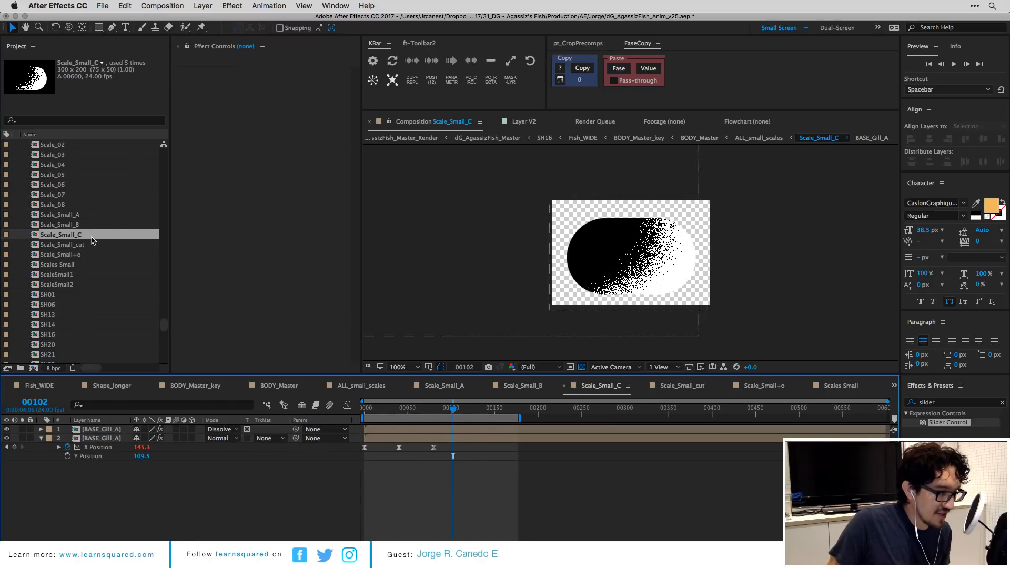
click(92, 243)
double_click(93, 243)
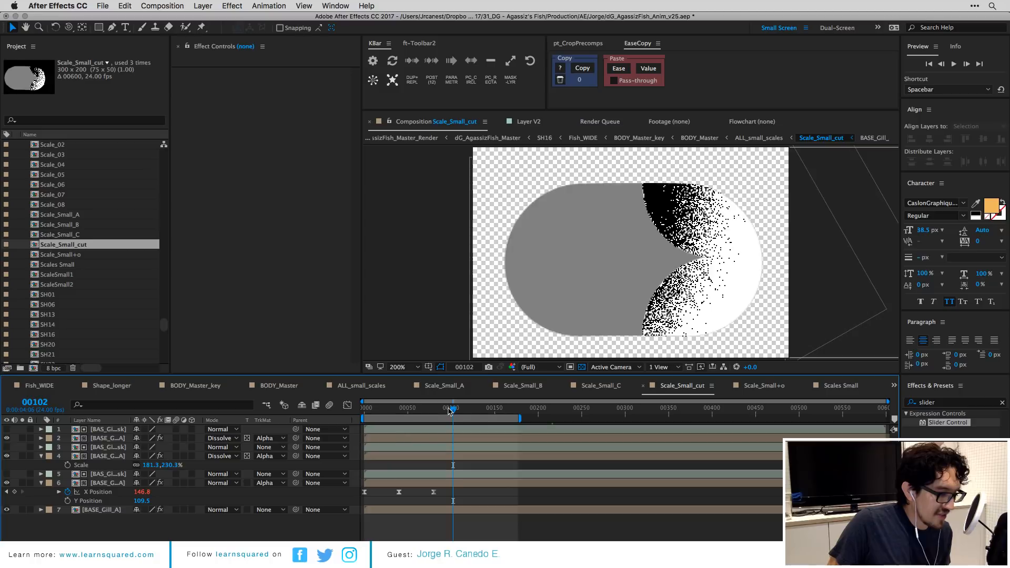
key(space)
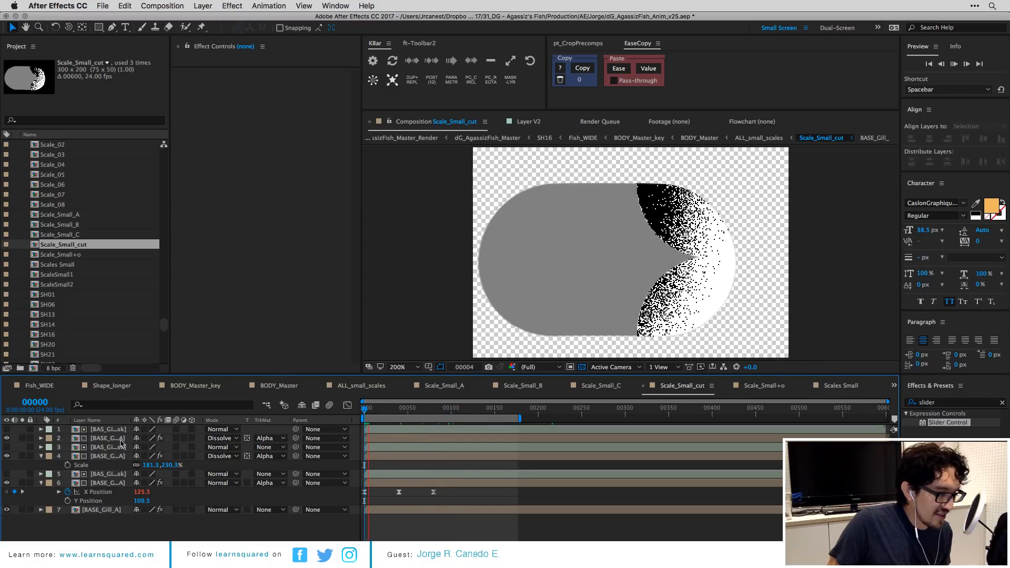
Go up from Scale_Small_cut to the ALL_small_scales composition and check the Tint effect on the Scale_Small_A layer in row 5.
click(120, 441)
key(Tab)
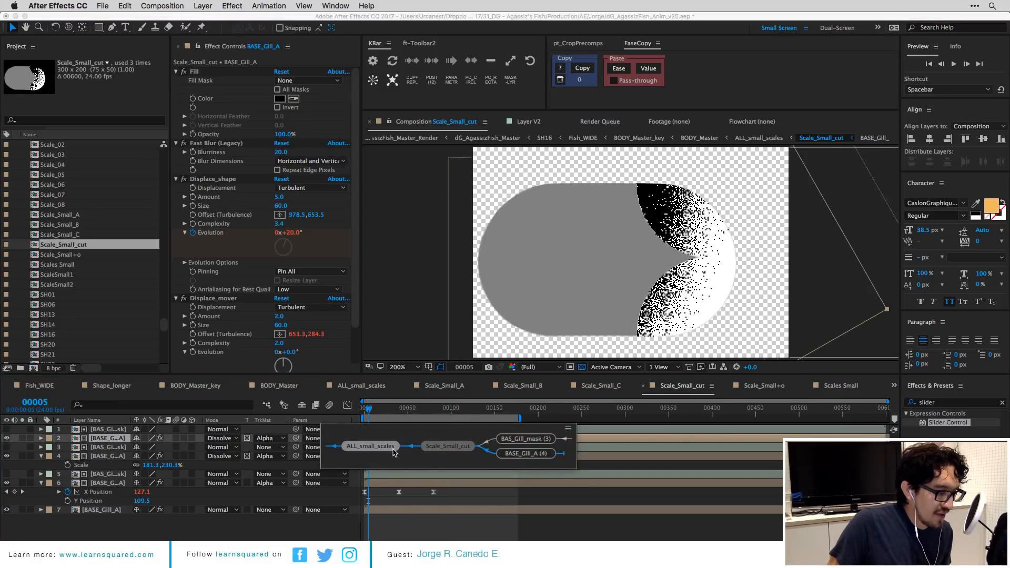
click(393, 451)
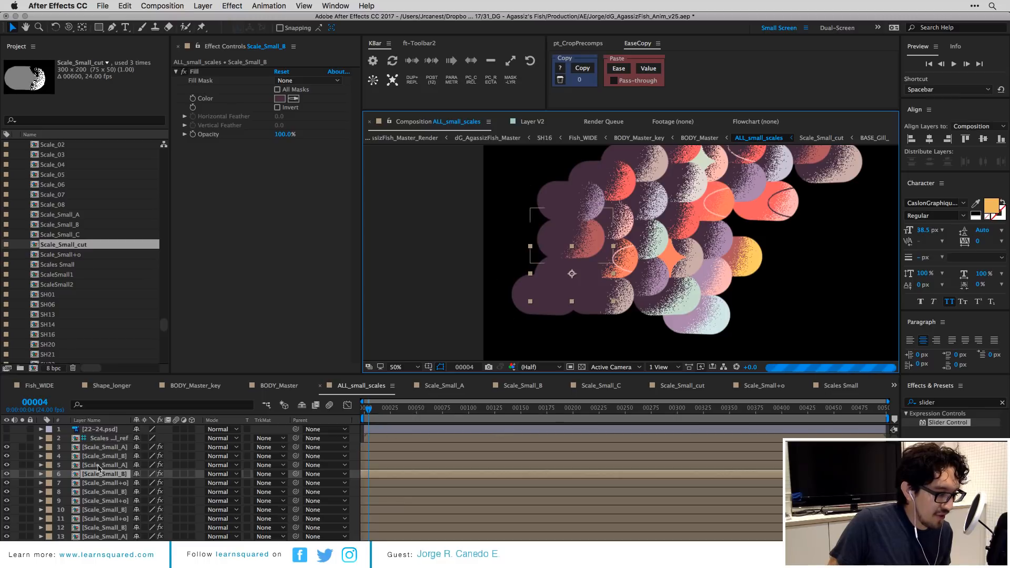
click(100, 465)
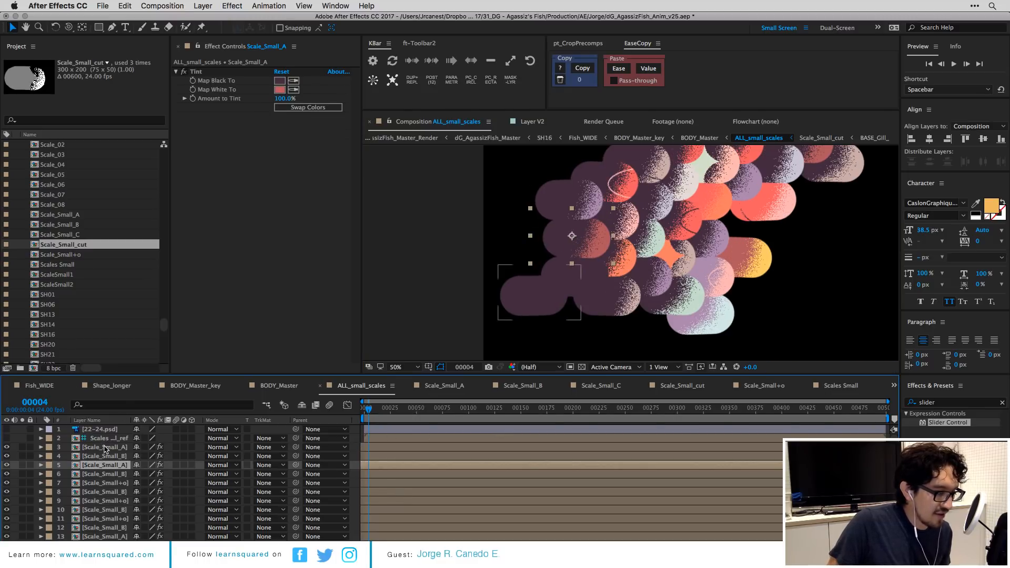
Turn off the effects of all the scale layers from row 3 downward and look over the uncoloured scales.
click(105, 448)
scroll(106, 476, down, 10)
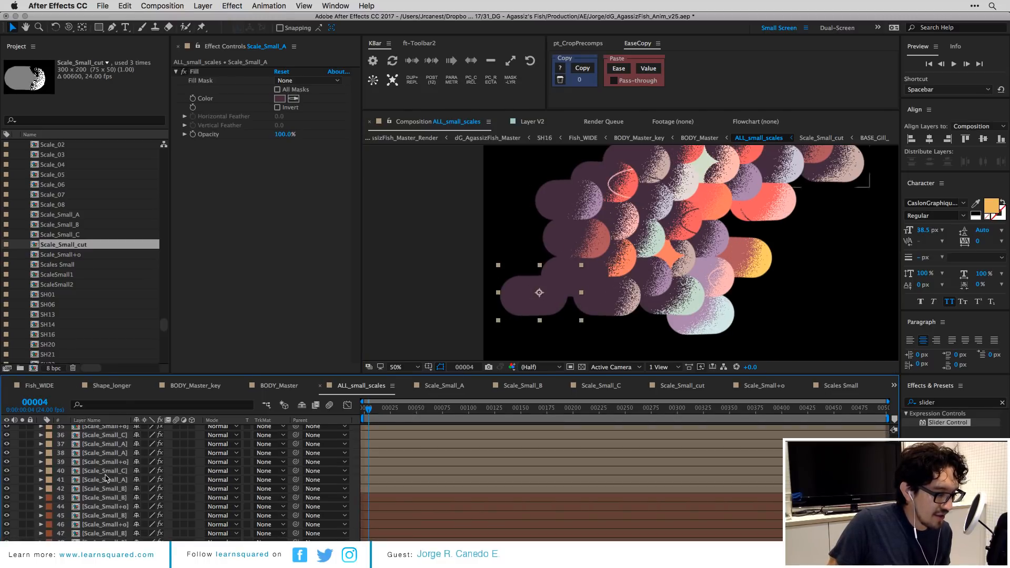
scroll(106, 478, down, 4)
key(super+a)
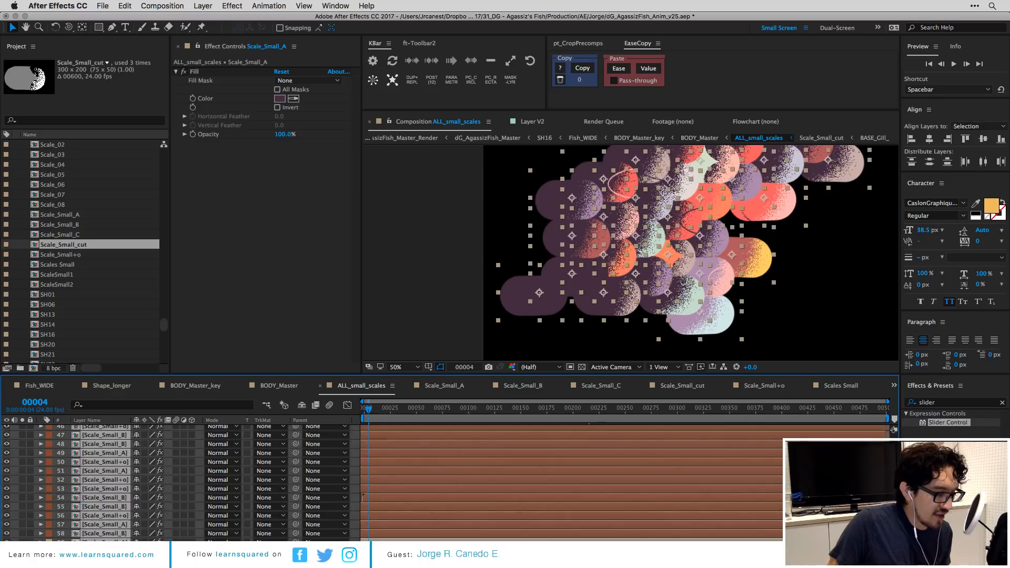
click(160, 502)
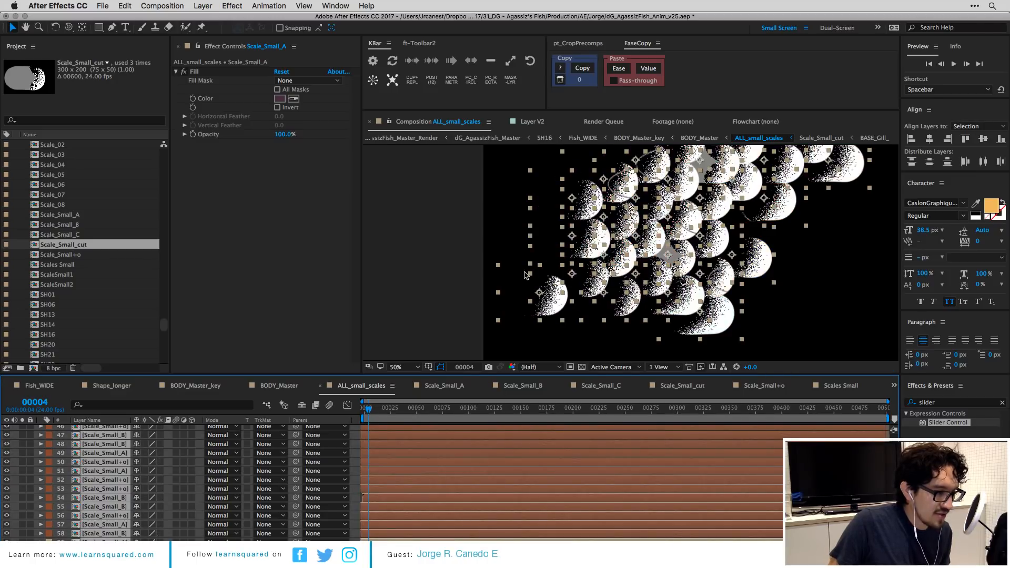
key(comma)
click(821, 209)
key(period)
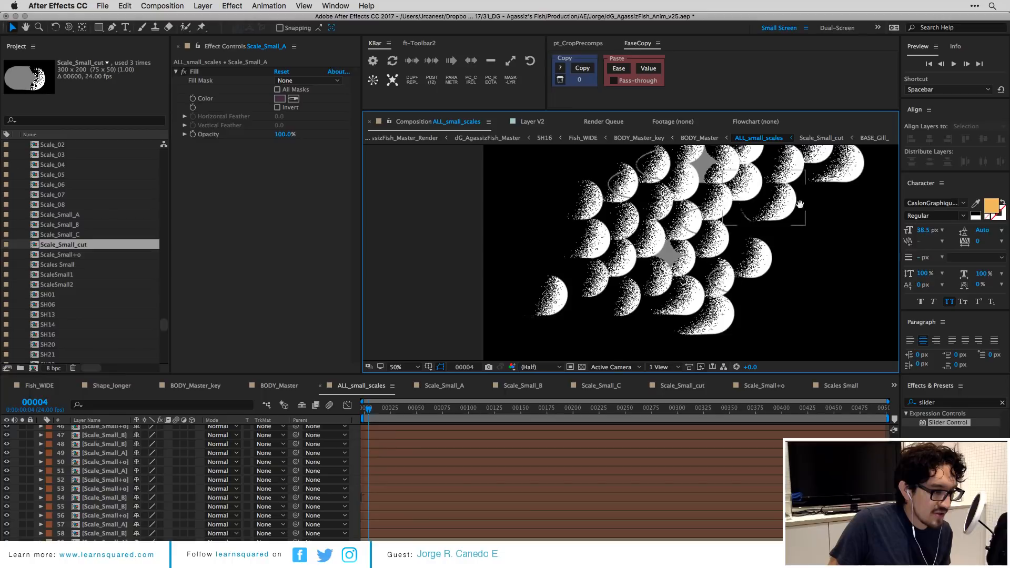
key(space)
drag(799, 205, 610, 365)
drag(661, 279, 588, 324)
drag(553, 279, 712, 169)
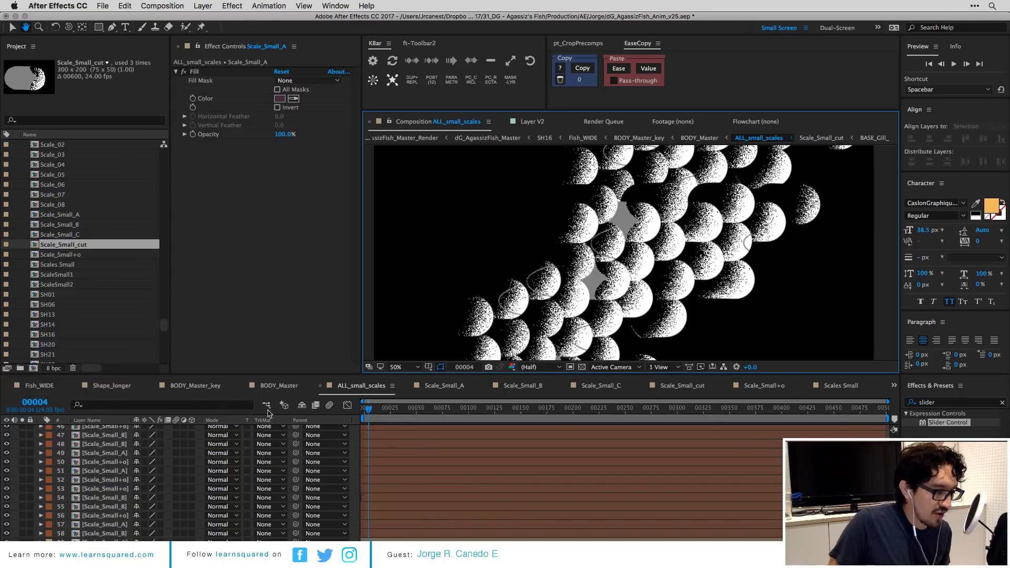
Select all the scale layers from the Scale_Small_A layer in row 3 to the last one.
scroll(118, 443, up, 15)
click(113, 449)
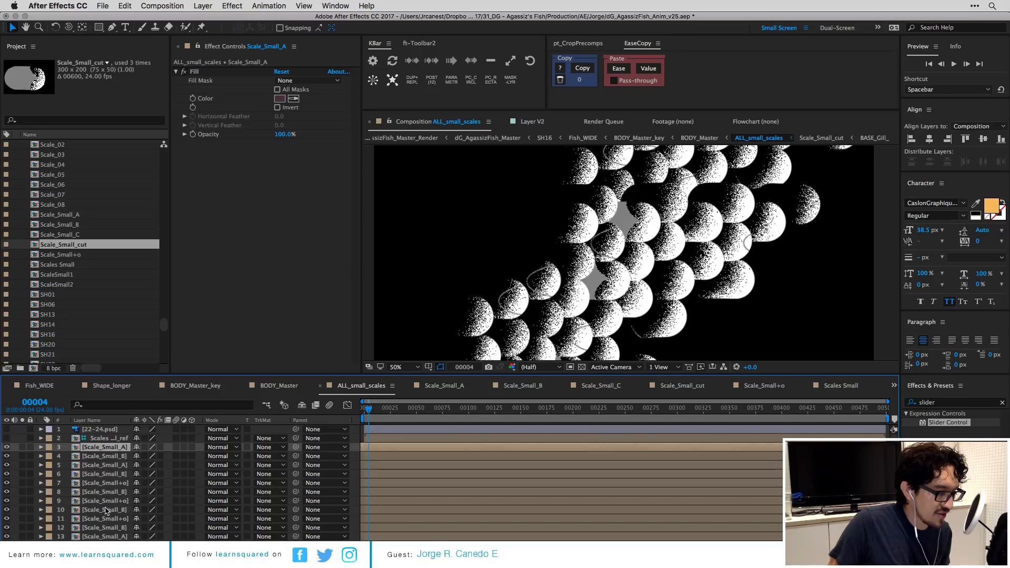
scroll(139, 464, down, 15)
key(ctrl+a)
scroll(153, 481, up, 15)
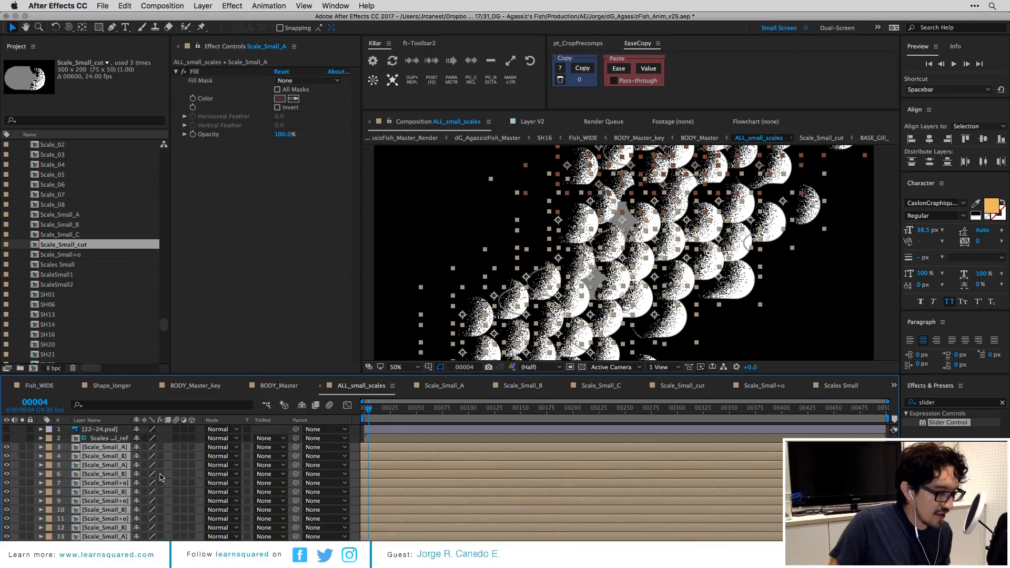
click(304, 320)
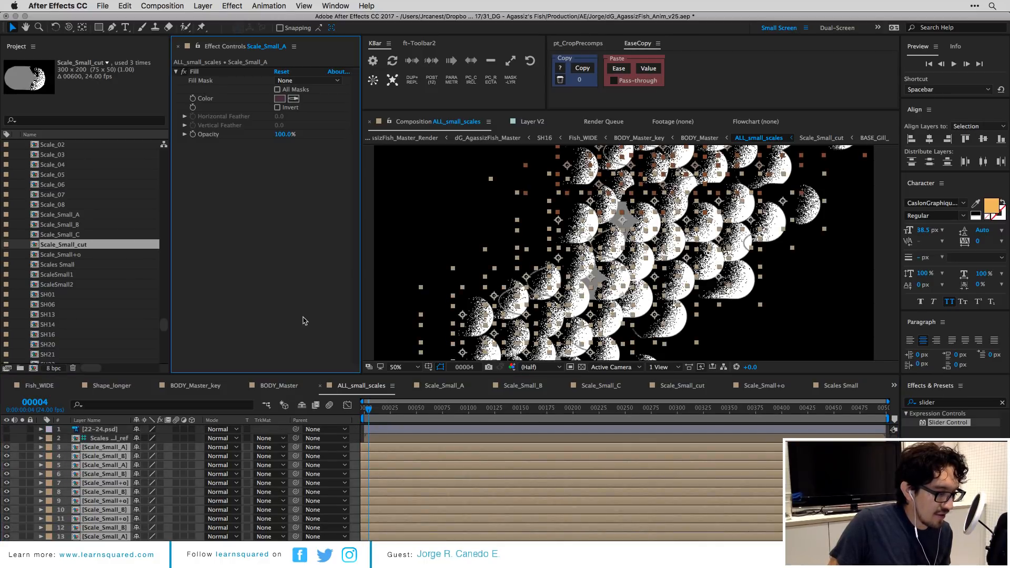
Turn the effects back on for the Scale_Small_A layer in row 3 and the Scale_Small_B layer in row 6.
click(99, 449)
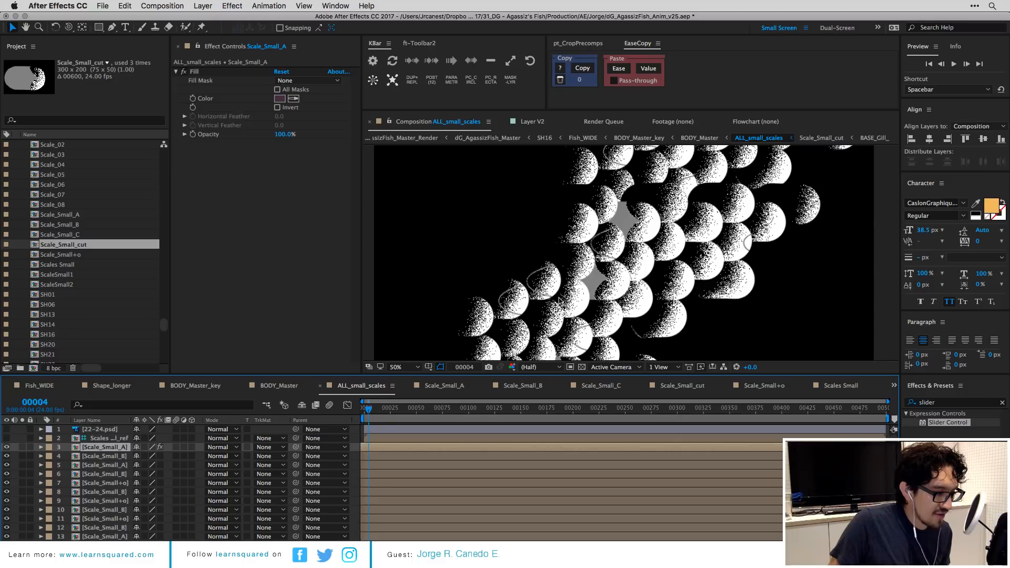
scroll(591, 284, down, 2)
scroll(544, 331, up, 2)
drag(556, 315, 562, 241)
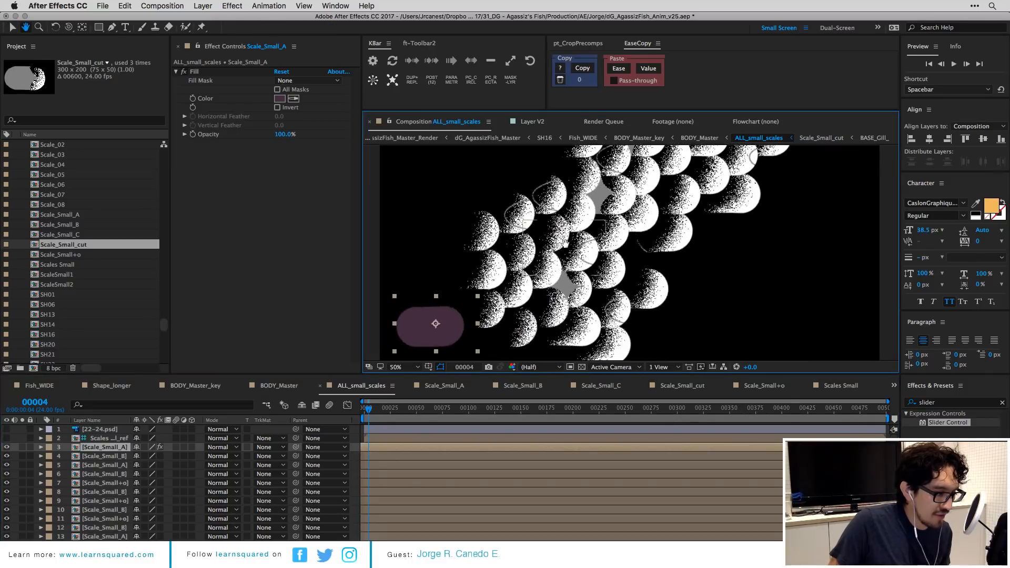
click(494, 319)
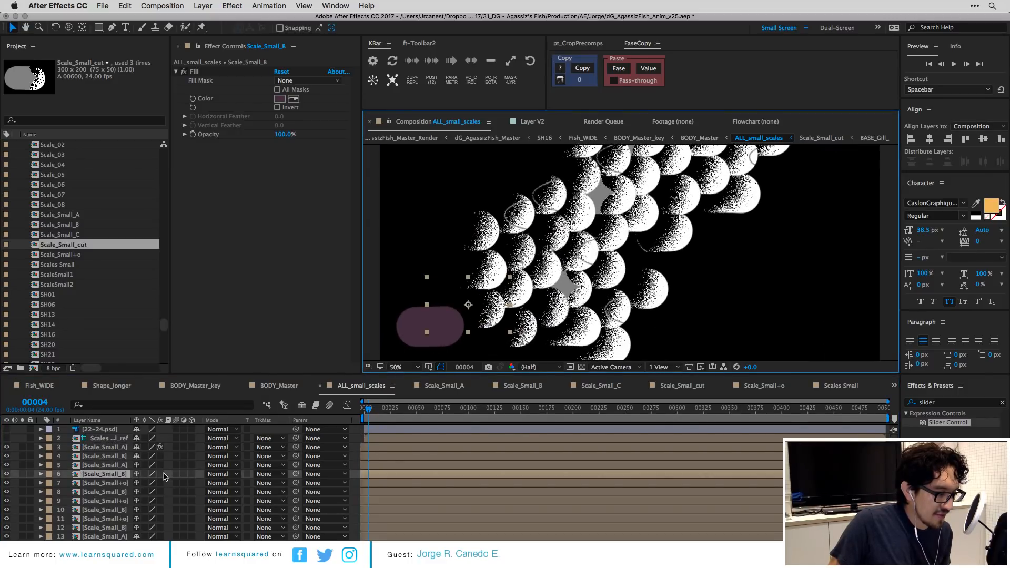
click(162, 474)
Check the Tritone effect of a Scale_Small+o layer in the middle of the scales and turn one Scale_Small+o layer's effects back on.
click(582, 272)
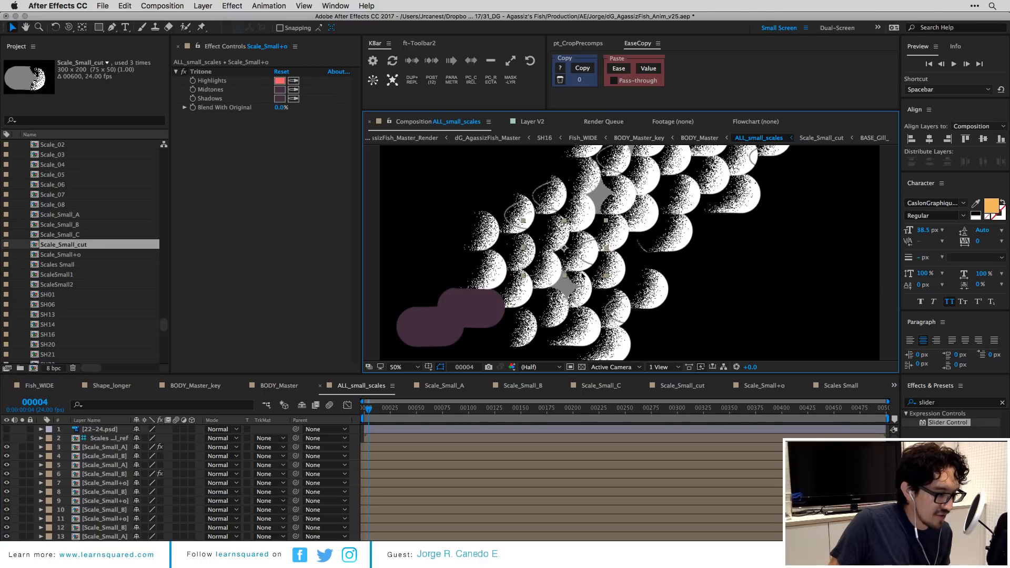
click(201, 73)
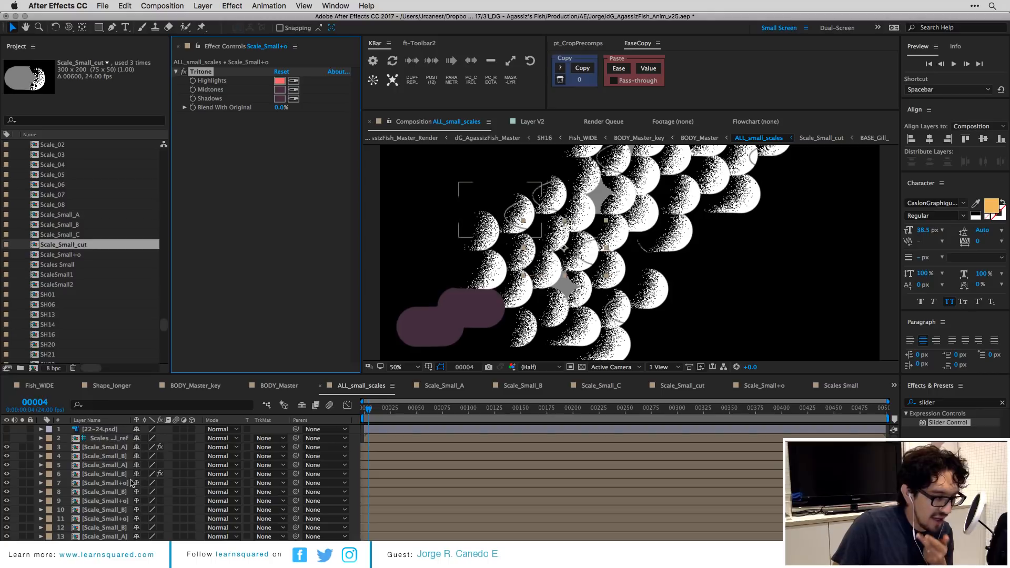
scroll(221, 461, down, 10)
scroll(221, 462, down, 3)
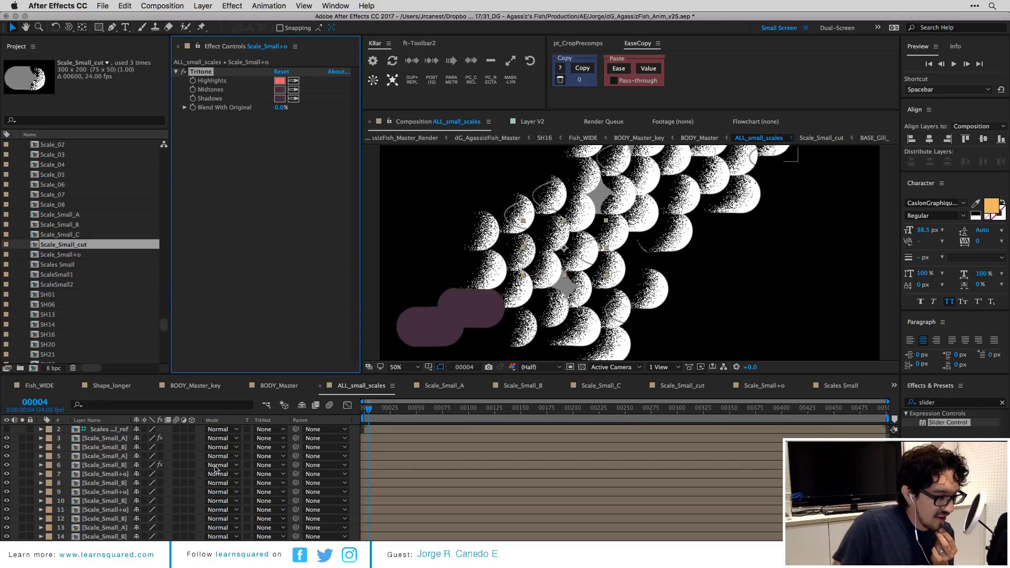
scroll(213, 469, up, 12)
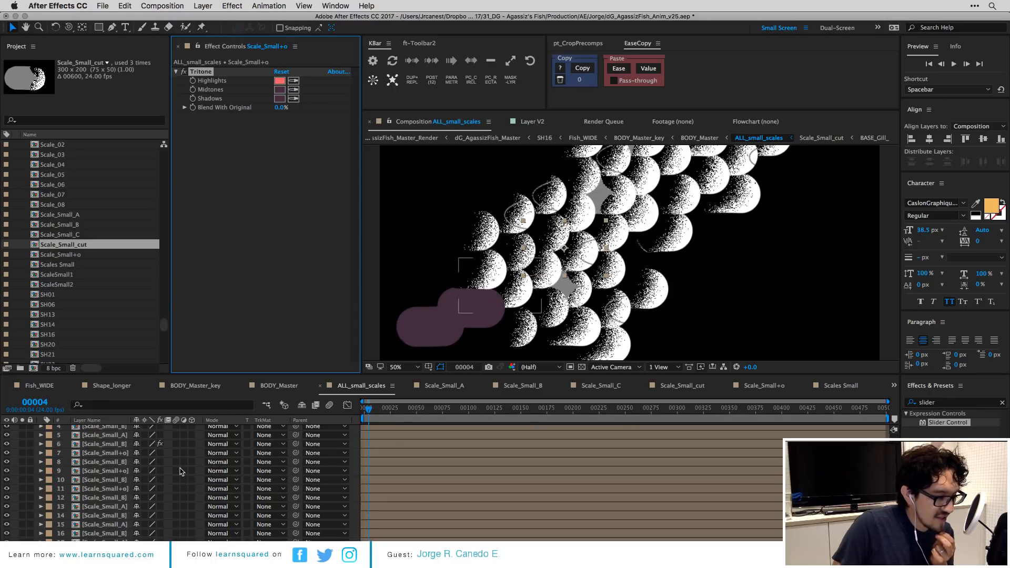
click(160, 550)
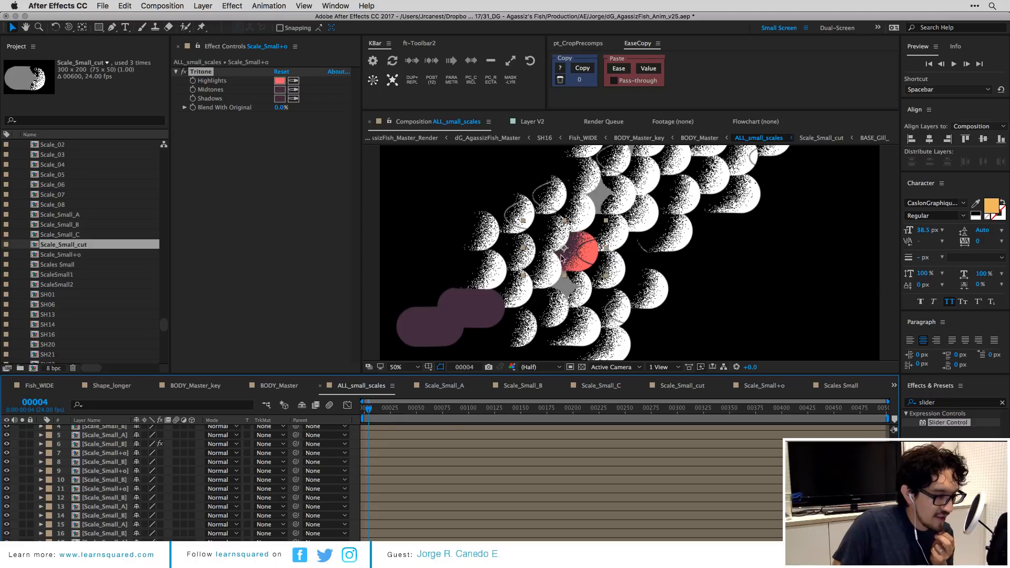
Turn the effects back on for all the scale layers in ALL_small_scales and clear the selection.
click(163, 453)
key(super+a)
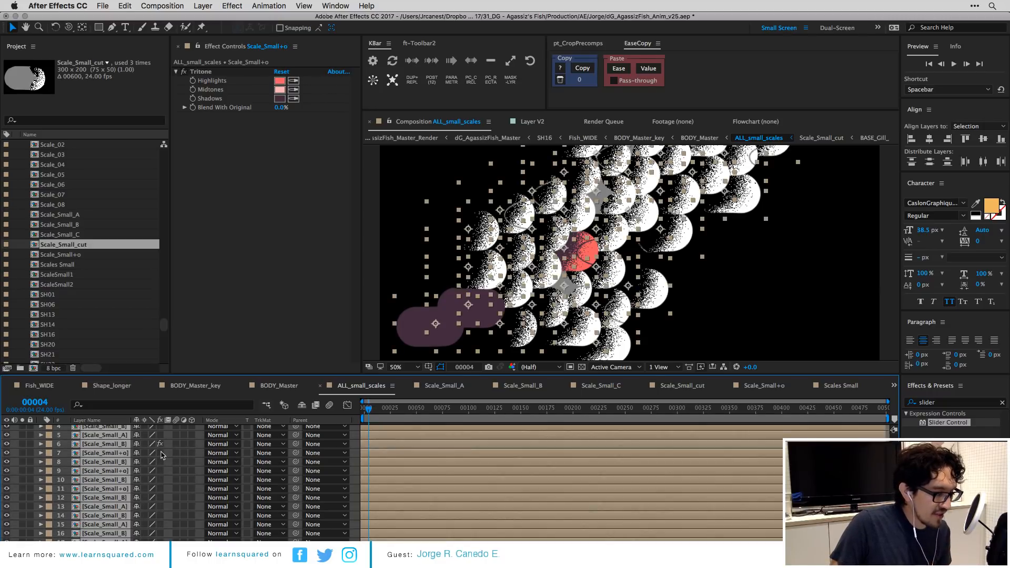
key(super+v)
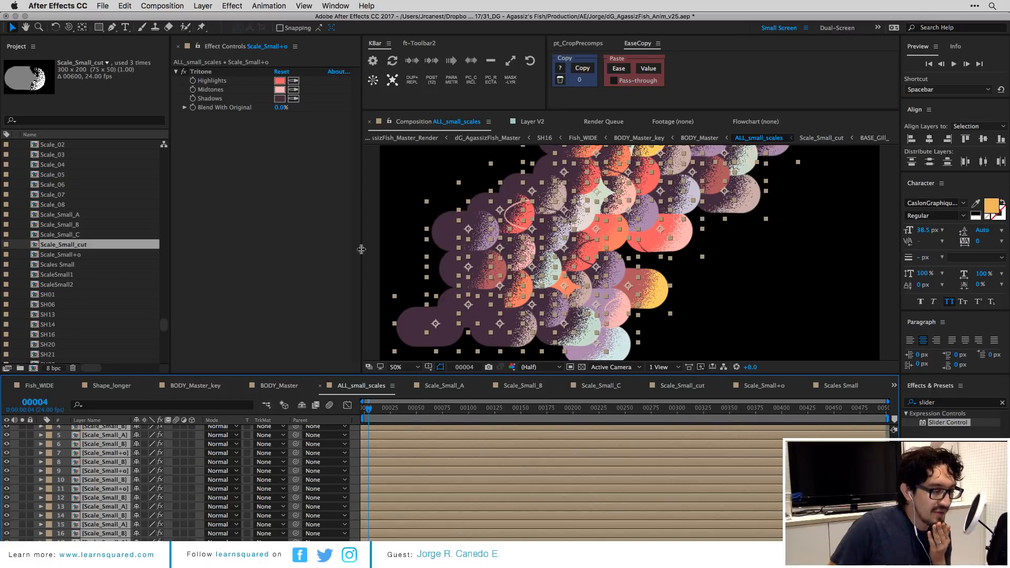
scroll(622, 237, down, 2)
click(622, 237)
scroll(769, 226, up, 2)
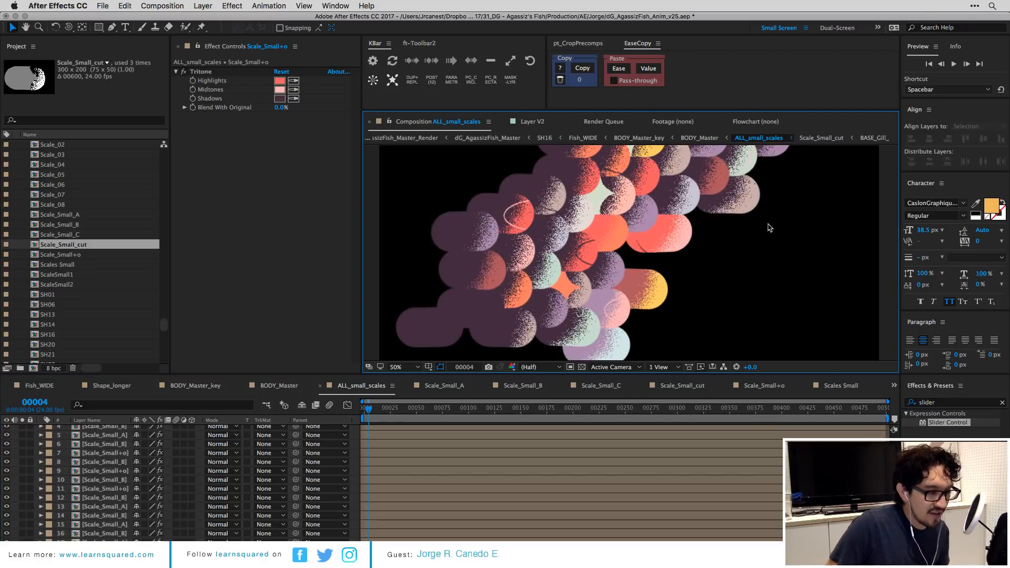
Select the yellow-tipped Scale_Small_cut layer and examine its Tritone highlight, midtone and shadow colours.
drag(757, 211, 672, 285)
drag(684, 229, 680, 264)
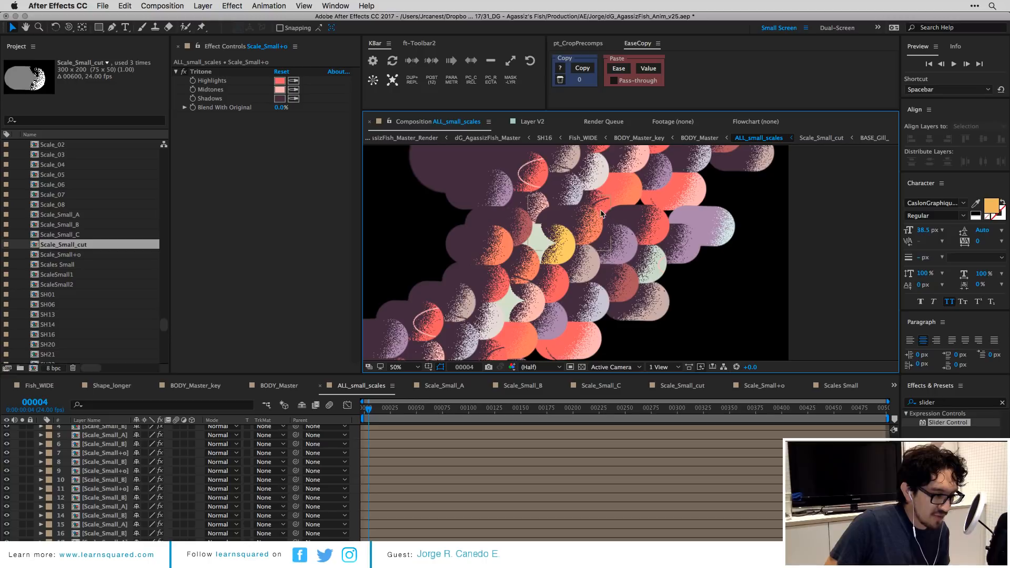
click(571, 255)
drag(571, 256, 578, 228)
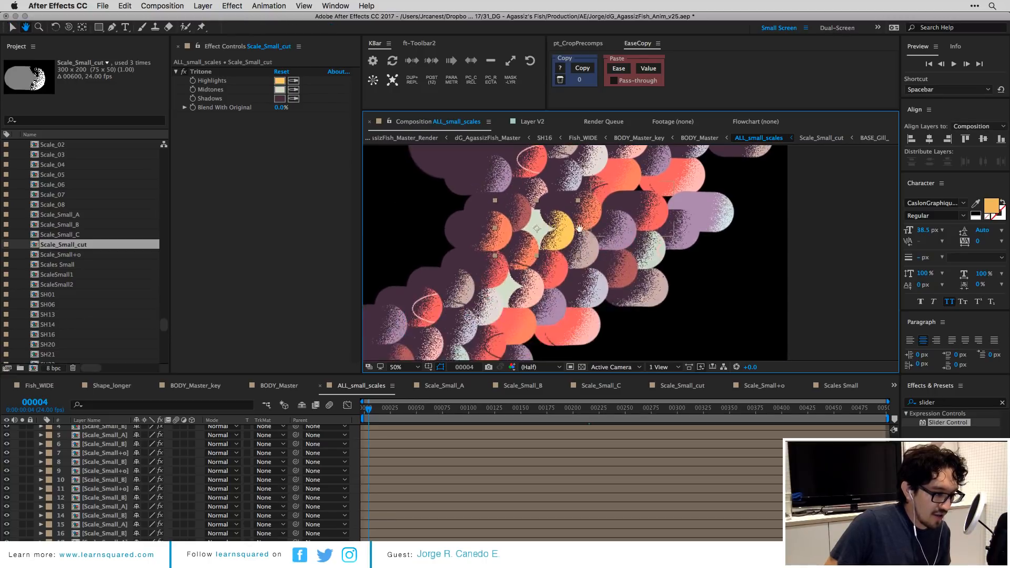
drag(646, 227, 617, 272)
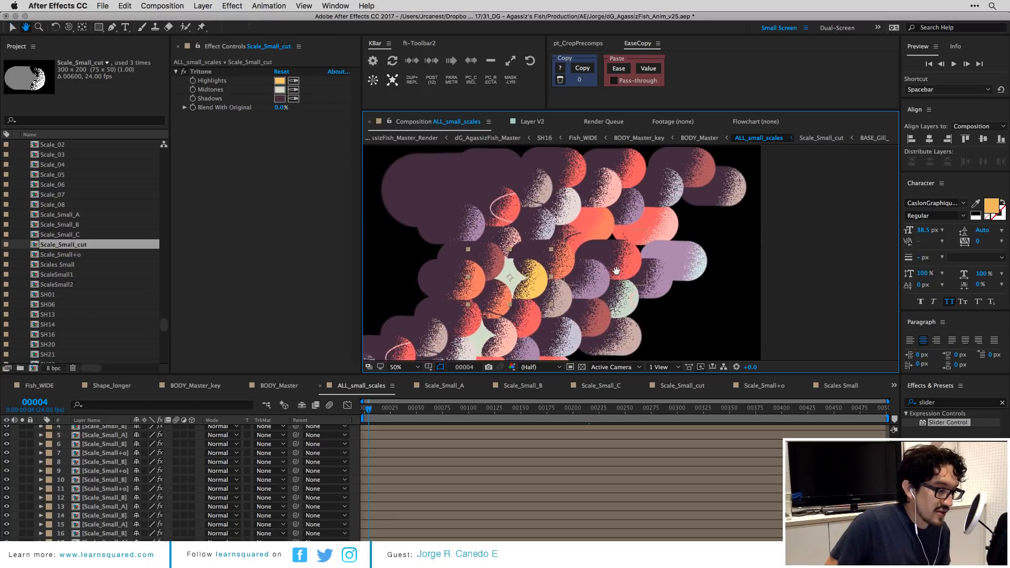
Open the Scale_Small+o composition and show the effects applied to Shape Layer 1.
double_click(512, 217)
click(386, 448)
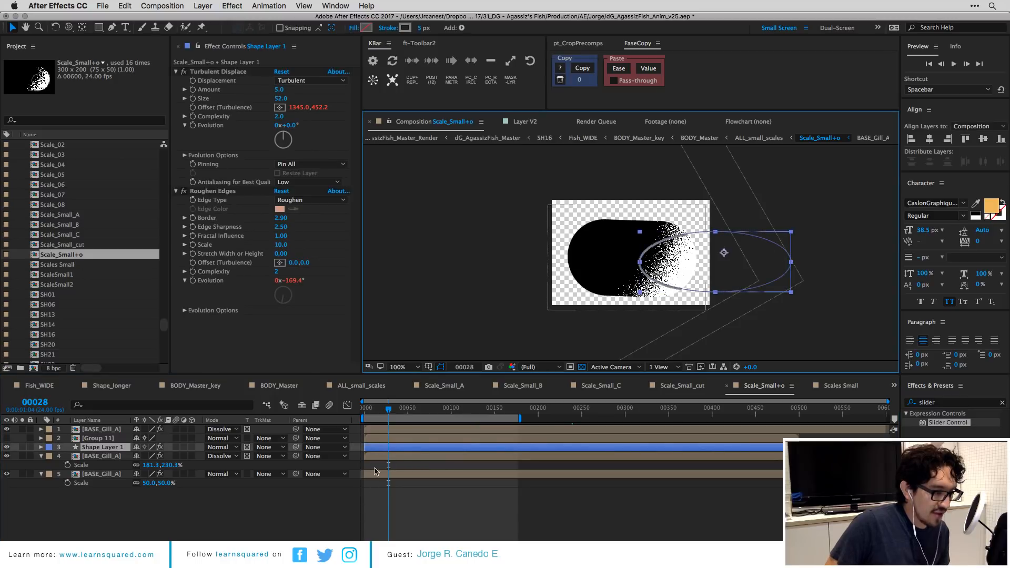
Preview the Scale_Small+o animation and return to the ALL_small_scales composition.
key(space)
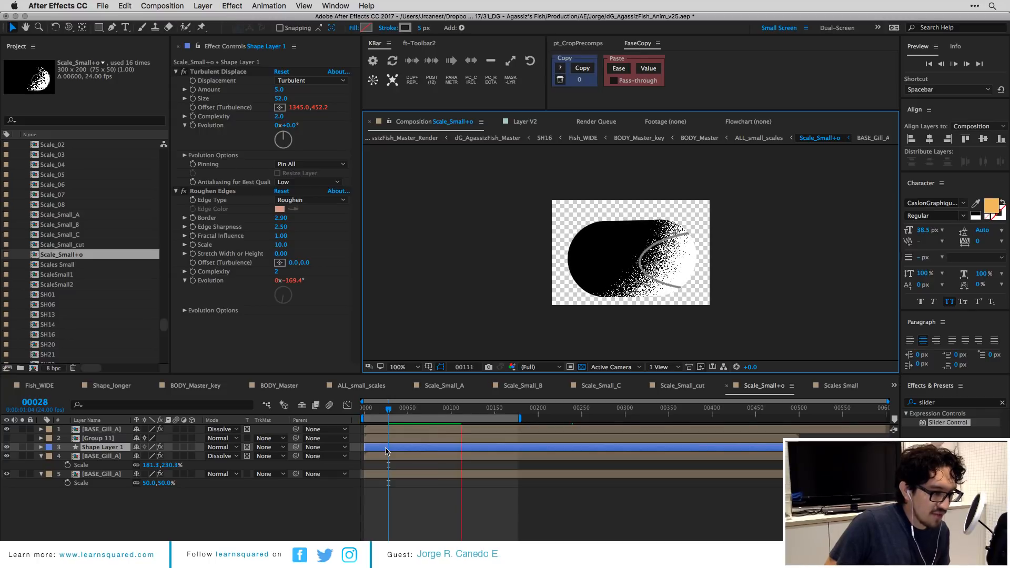
key(space)
click(446, 512)
key(Tab)
click(388, 511)
click(361, 385)
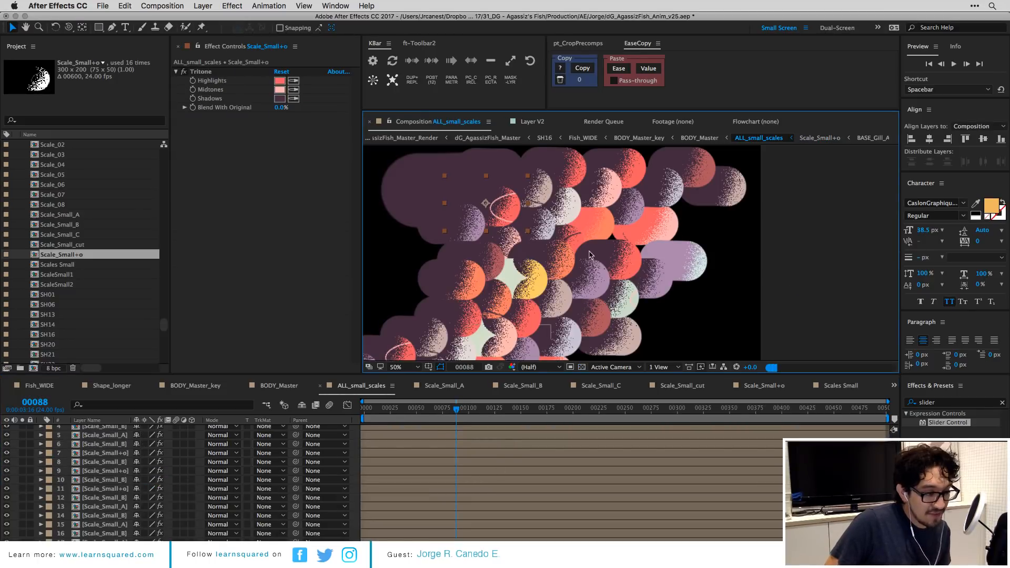
Clear the selection and preview the ALL_small_scales animation from frame 00000.
key(Tab)
click(795, 268)
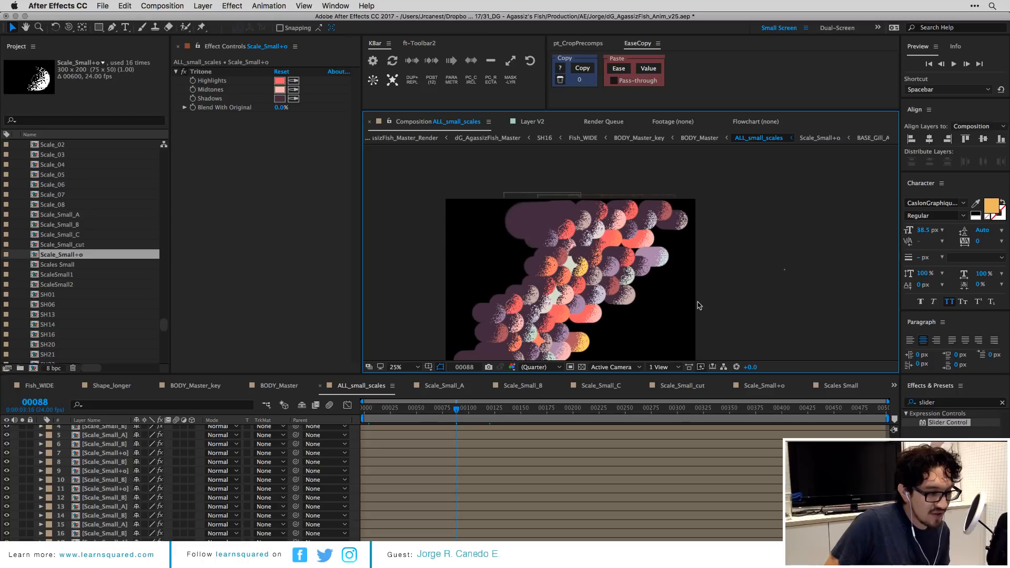
drag(449, 412, 285, 417)
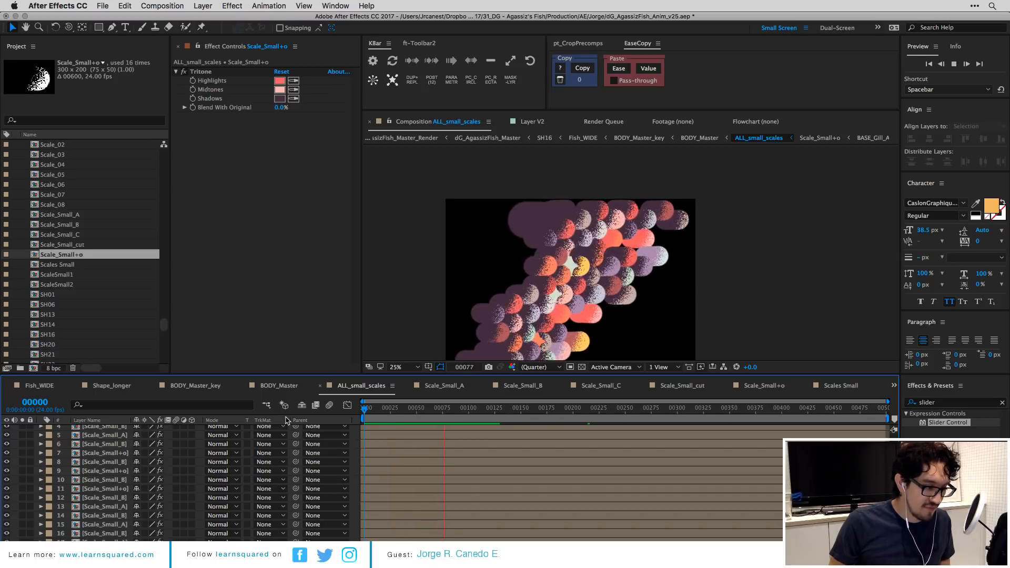
key(space)
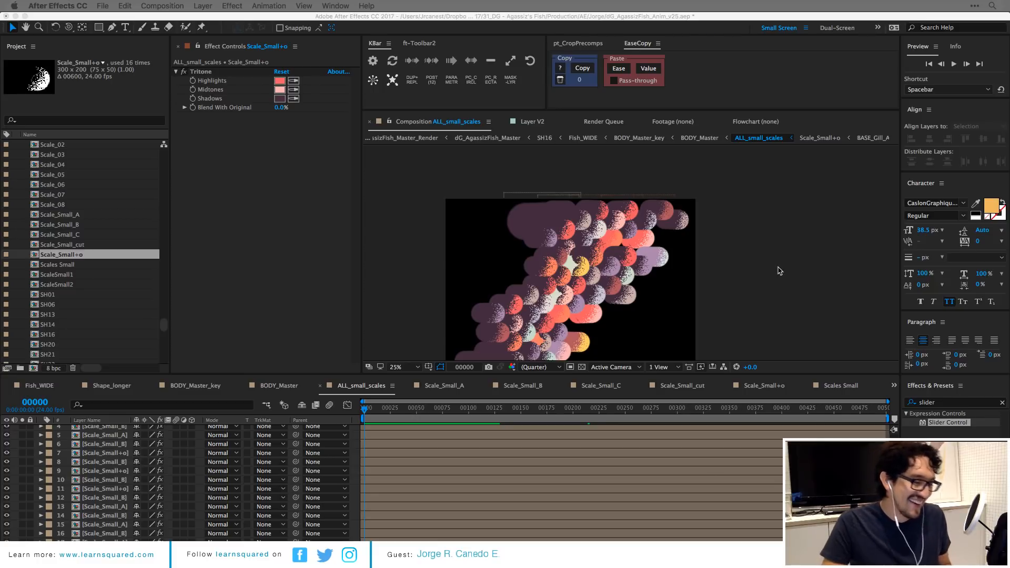
Inspect the scales in ALL_small_scales up close and go up to the parent composition BODY_Master.
scroll(629, 279, up, 3)
scroll(626, 281, down, 1)
click(581, 309)
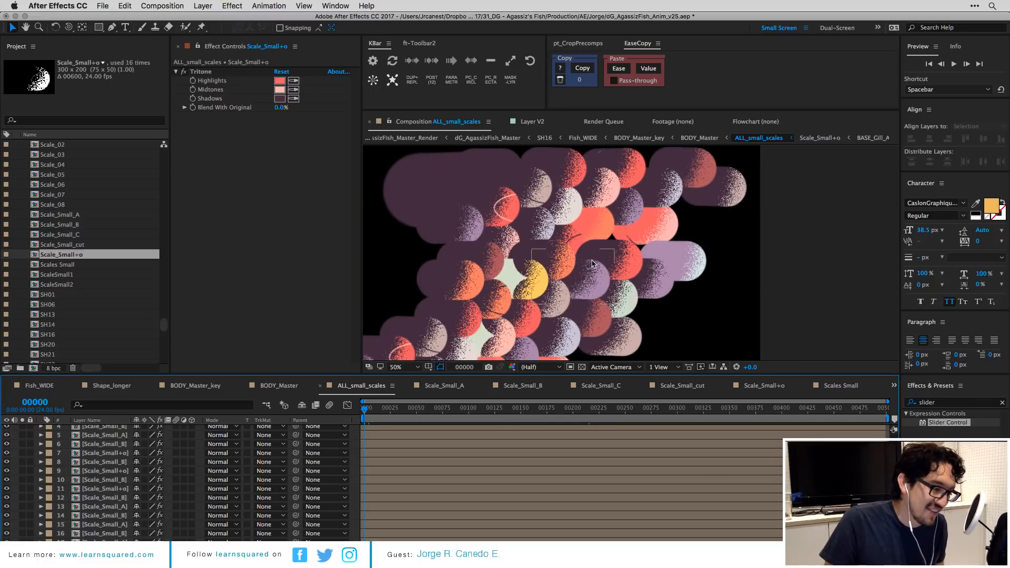
scroll(592, 268, down, 2)
key(Tab)
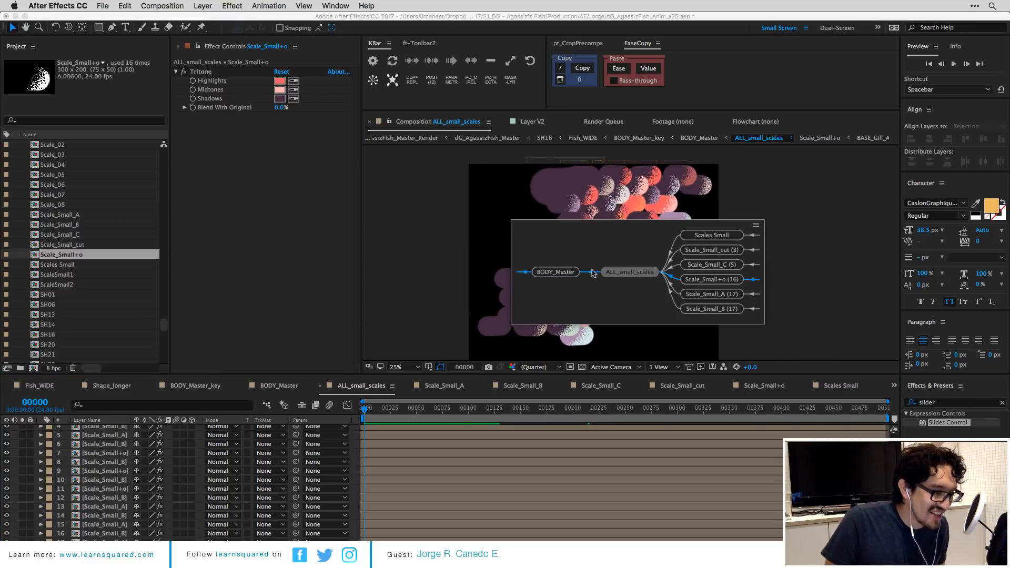
click(568, 272)
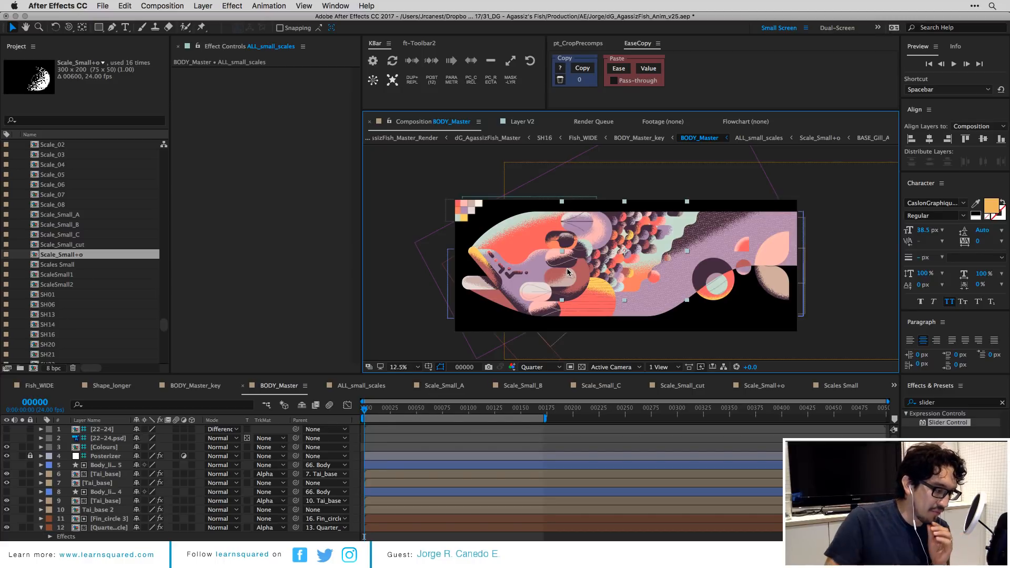
Reopen ALL_small_scales from the fish's body and open the Scale_Small_B composition from one of its scales.
double_click(660, 229)
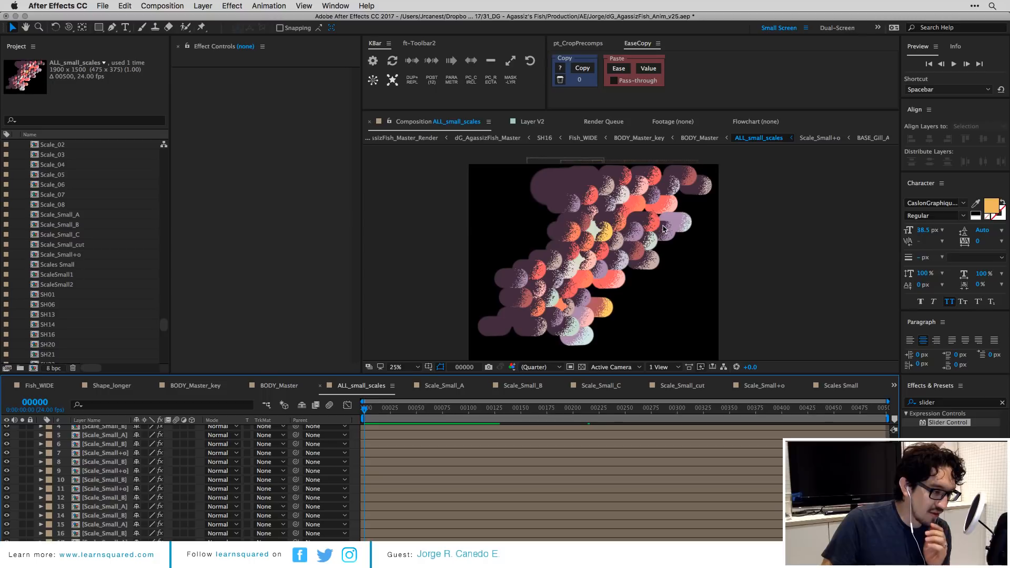
click(634, 219)
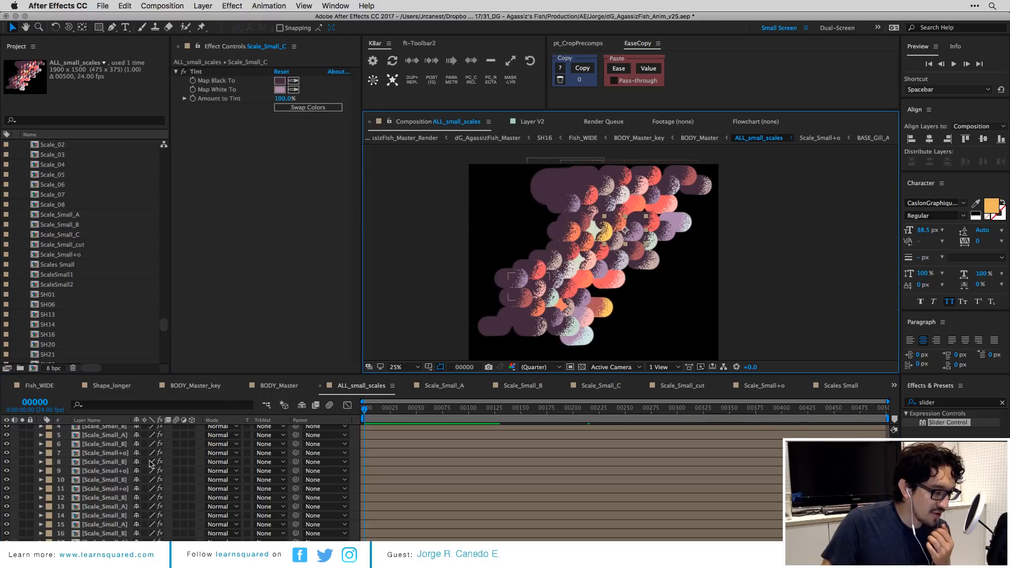
click(99, 446)
double_click(523, 321)
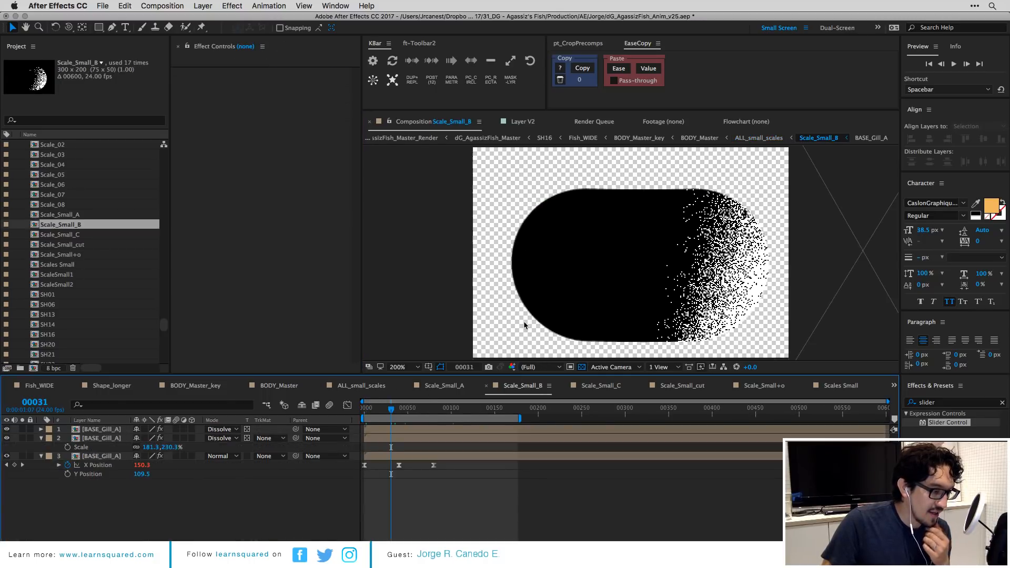
Switch Preserve Underlying Transparency off and back on for the two Dissolve BASE_Gill_A layers in Scale_Small_B.
click(104, 438)
shift+click(104, 430)
click(248, 438)
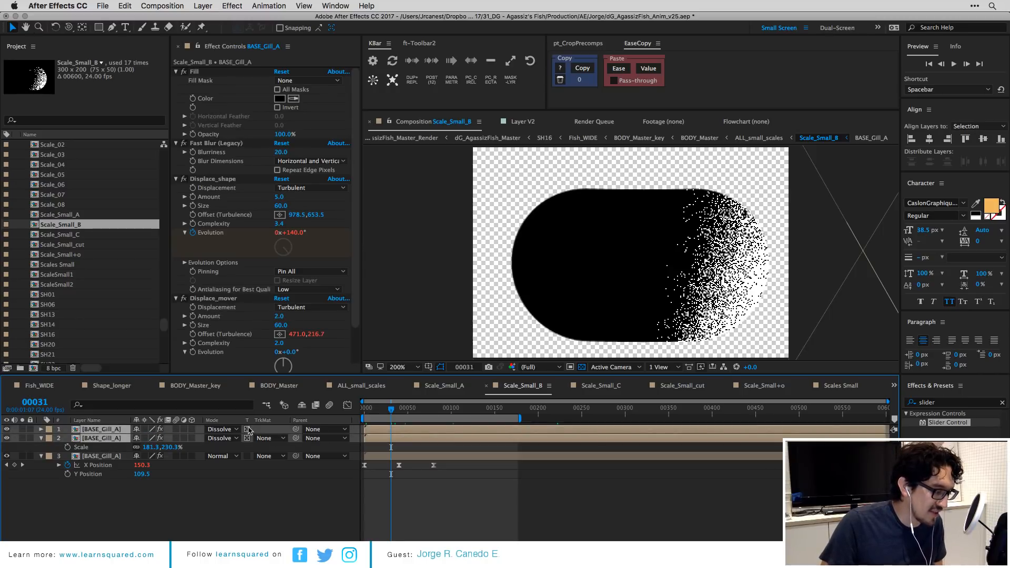
click(248, 438)
click(248, 439)
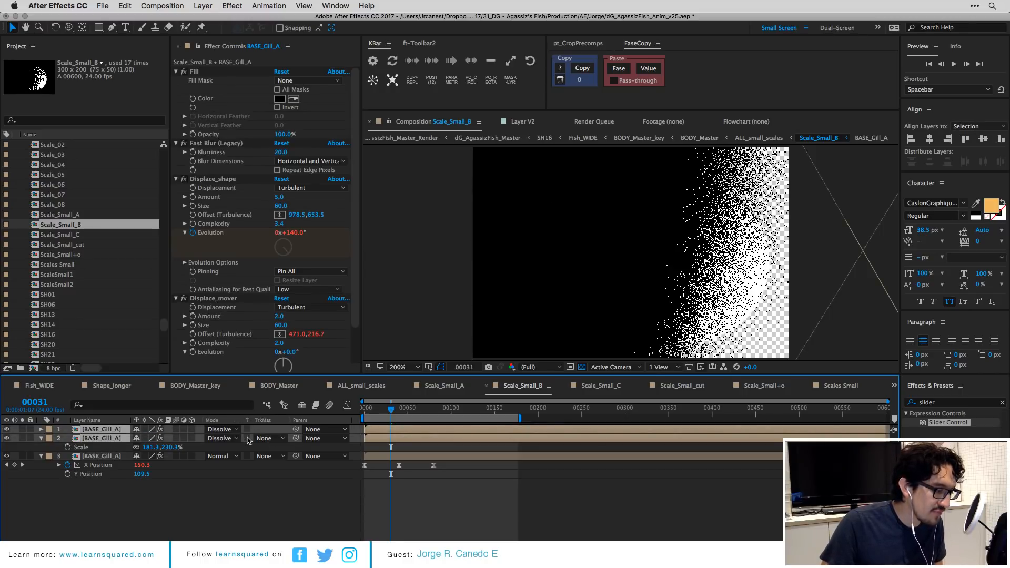
click(248, 438)
click(261, 478)
Return to ALL_small_scales, turn on Collapse Transformations for all the scale layers and clear the selection.
key(Tab)
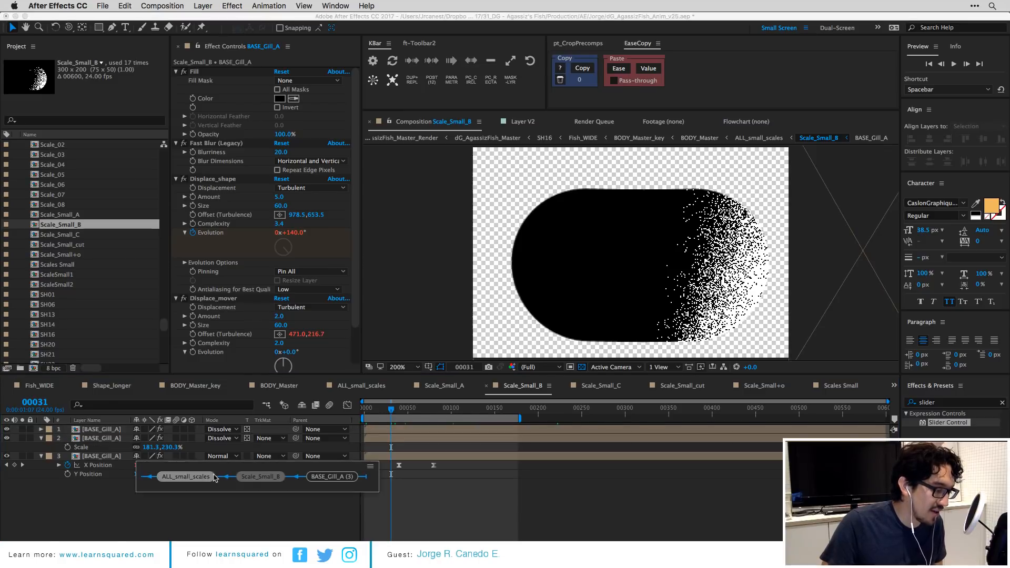
click(203, 477)
key(super+a)
click(144, 444)
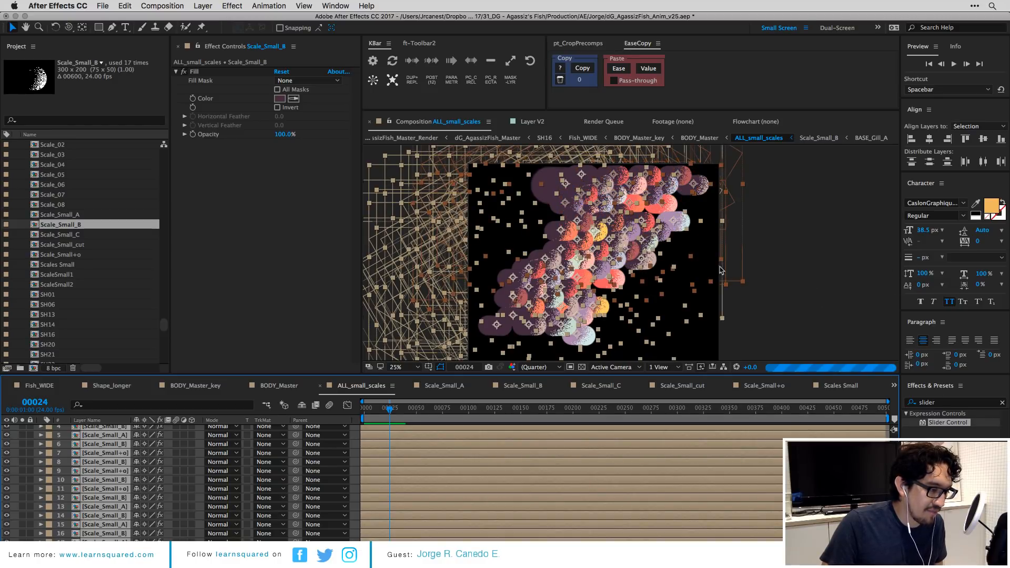
click(787, 264)
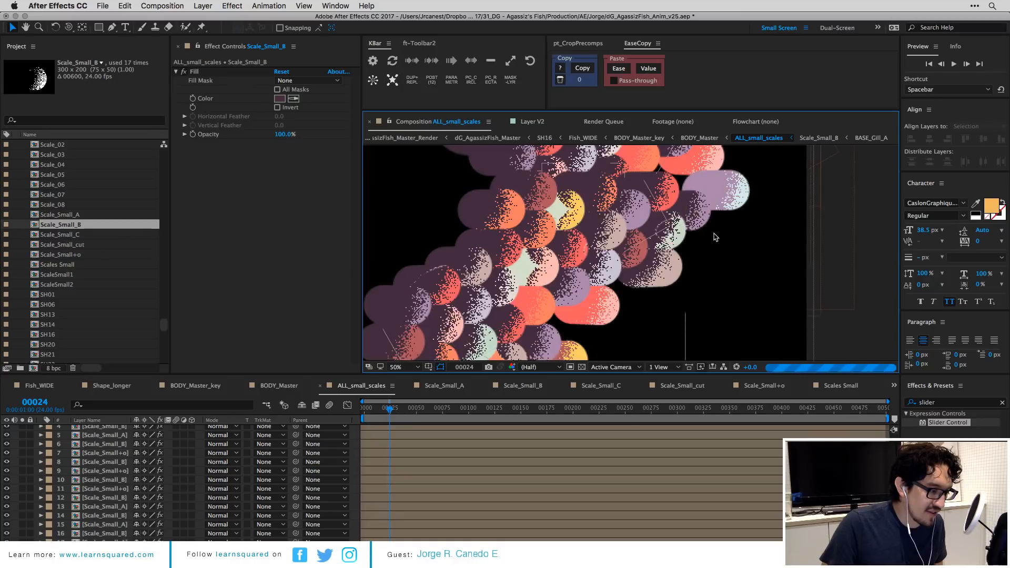
Examine the dissolve grain of the scales in ALL_small_scales at 100% magnification.
key(period)
drag(740, 204, 686, 298)
key(period)
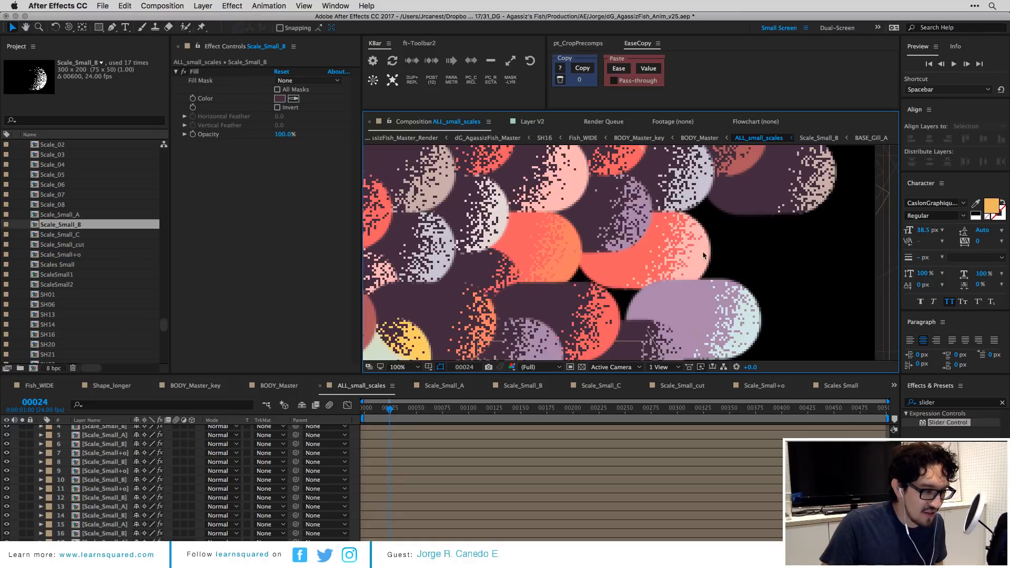
key(comma)
key(comma)
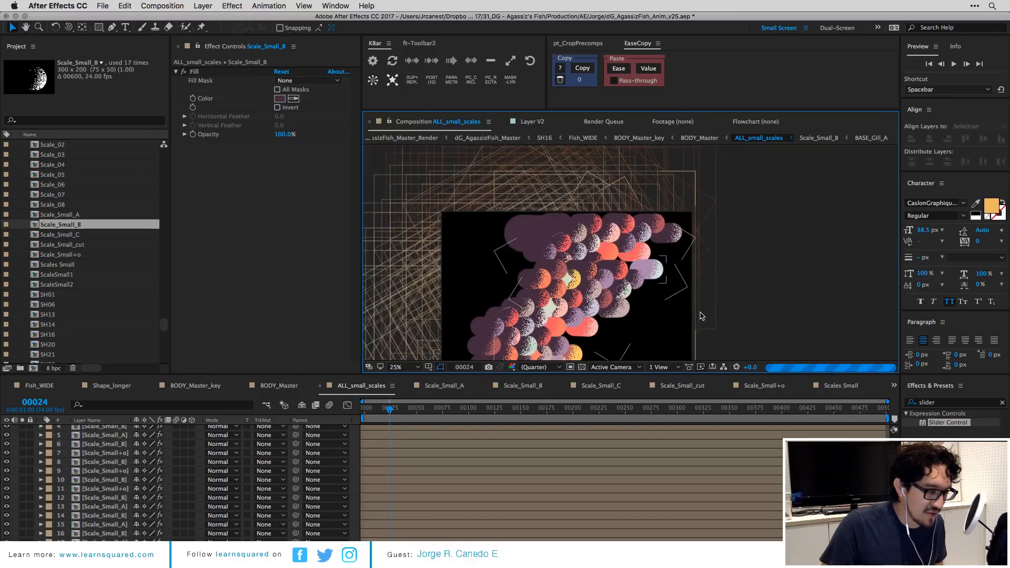
Turn Collapse Transformations back off for all the scale layers in ALL_small_scales and clear the selection.
drag(603, 320, 626, 255)
key(super+a)
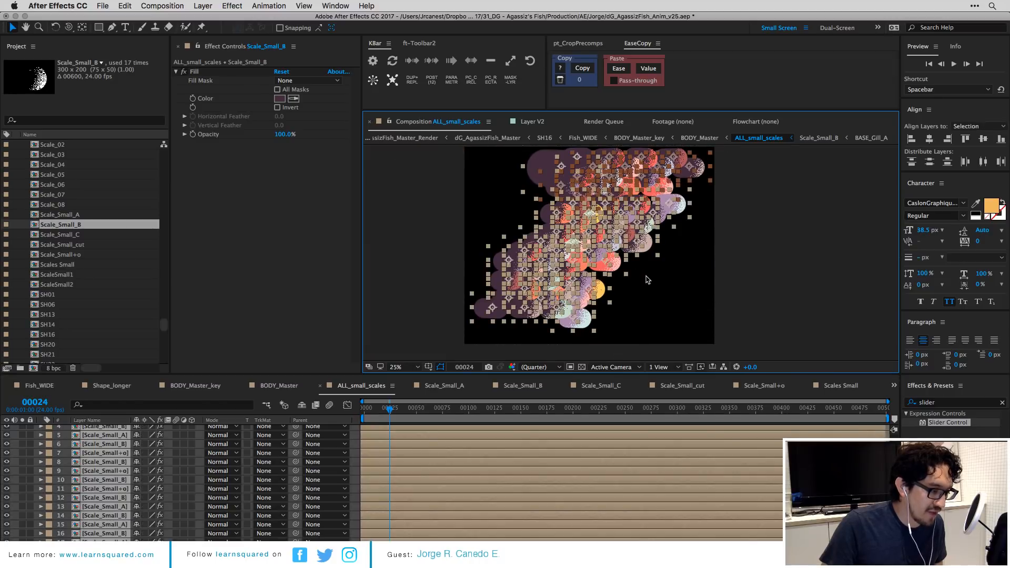
click(735, 295)
Open the Scale_Small_A composition and check the Preserve Underlying Transparency switch and effects of its topmost BASE_Gill_A layer.
click(627, 242)
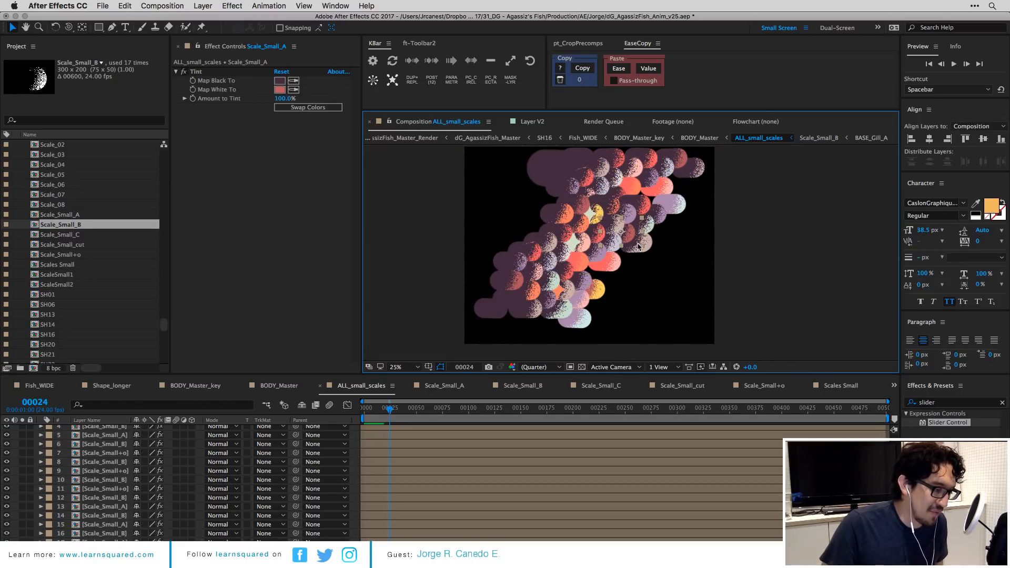
double_click(626, 242)
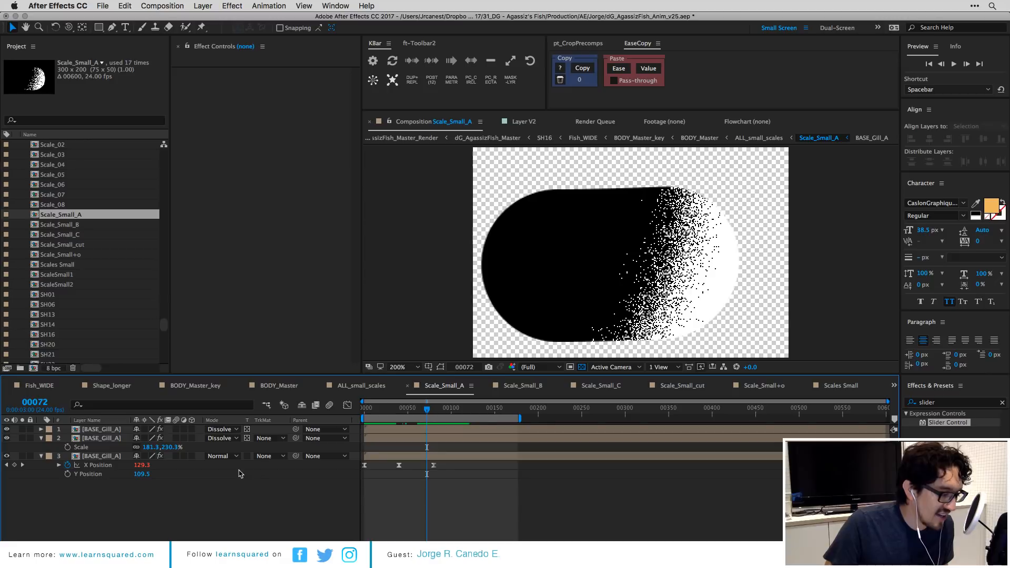
click(102, 430)
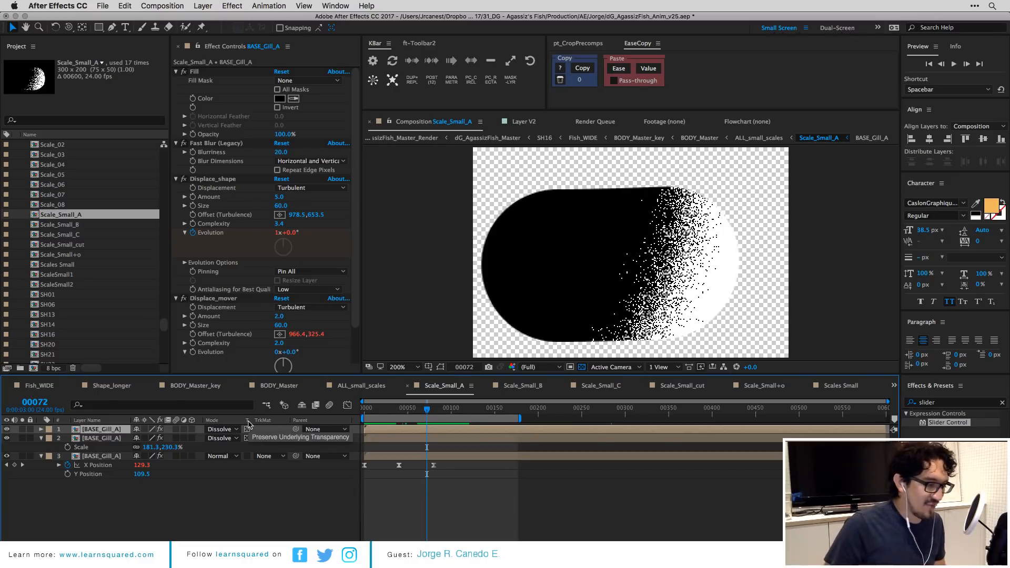
click(282, 483)
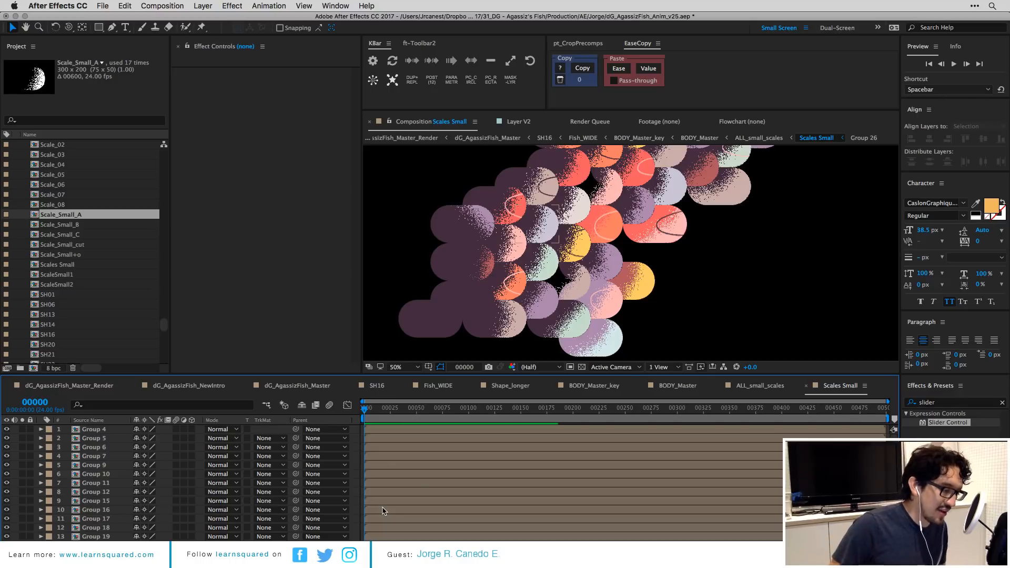
Close the Scales Small and ALL_small_scales compositions to return to BODY_Master.
key(Tab)
click(616, 450)
key(super+w)
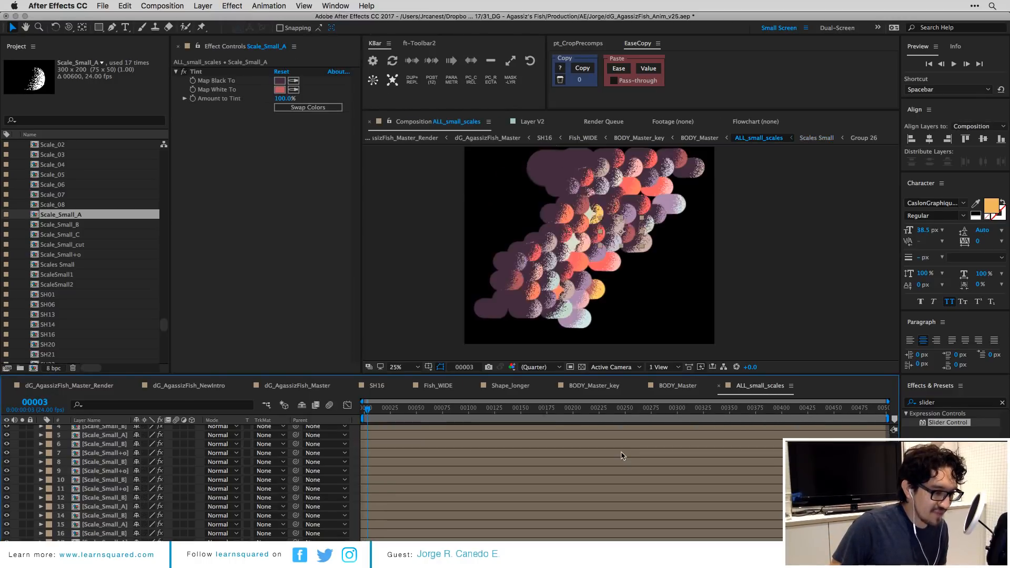
key(super+w)
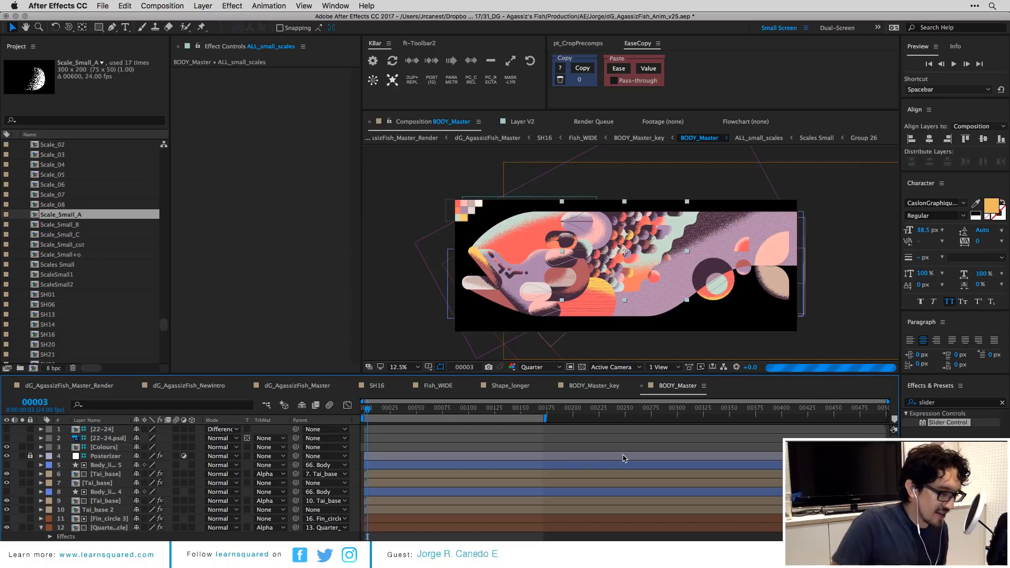
Select the Scale_01 layer below the gills in BODY_Master and examine the shapes around it.
scroll(526, 296, up, 2)
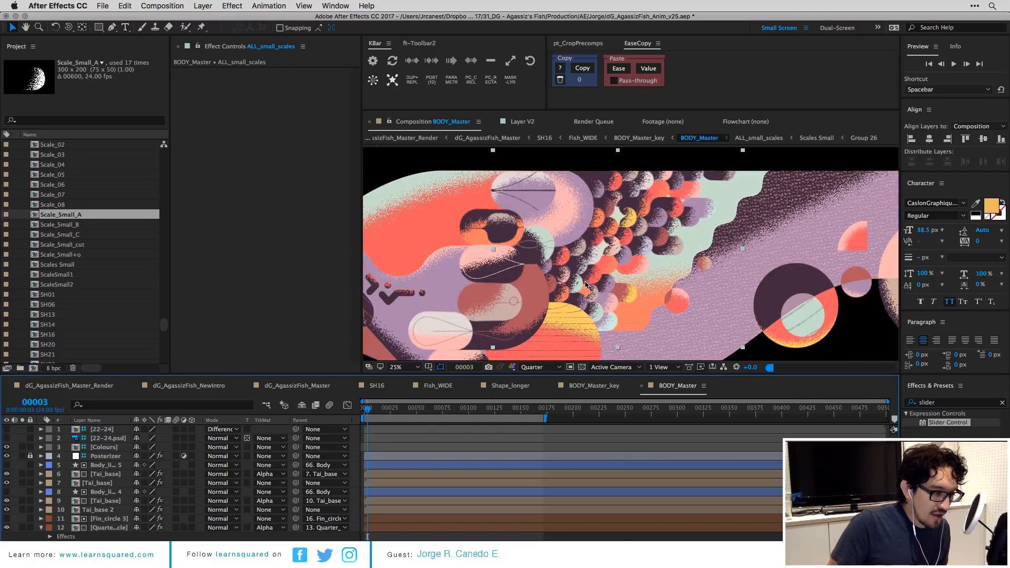
click(441, 329)
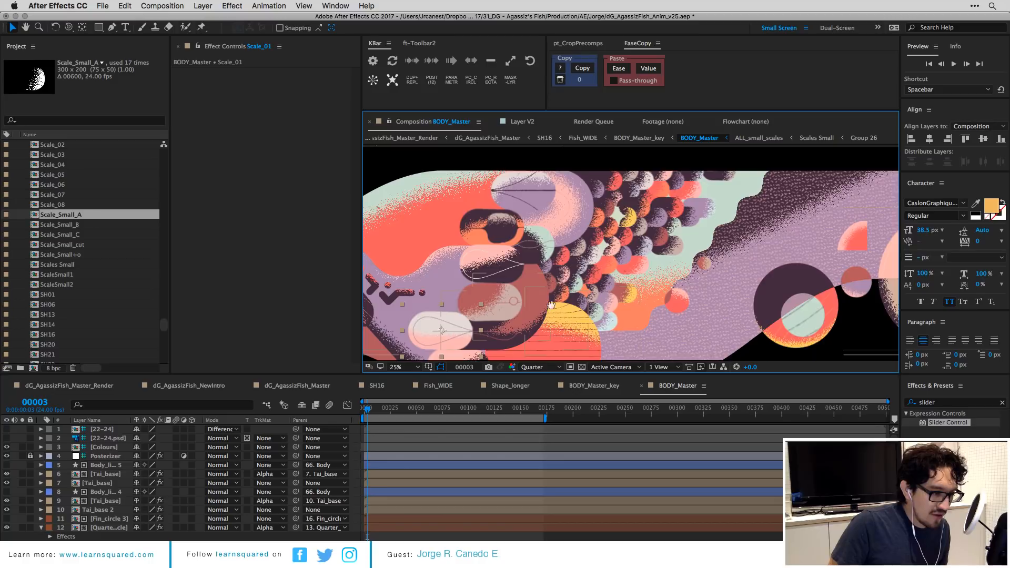
scroll(510, 315, down, 5)
scroll(510, 315, left, 5)
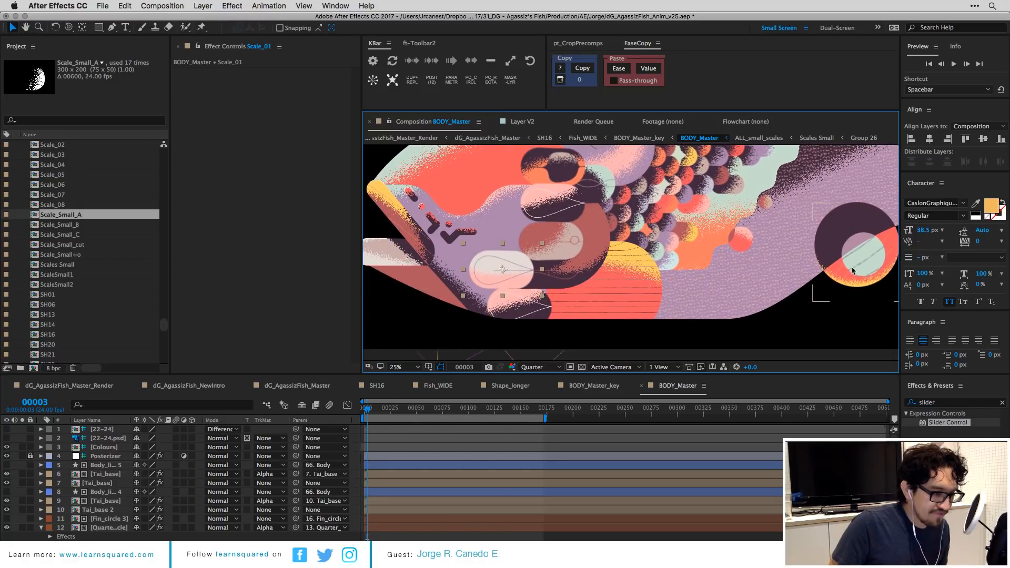
scroll(862, 260, right, 4)
Select the Fin_circle_smaller layer near the fish's tail and look through the BODY_Master layers.
key(v)
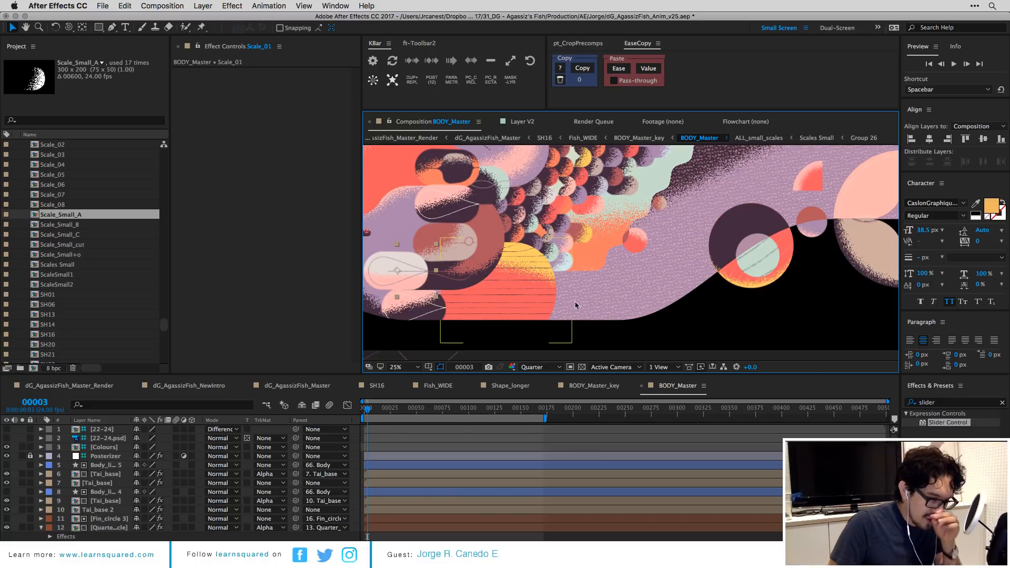
key(period)
key(period)
key(space)
drag(739, 268, 518, 266)
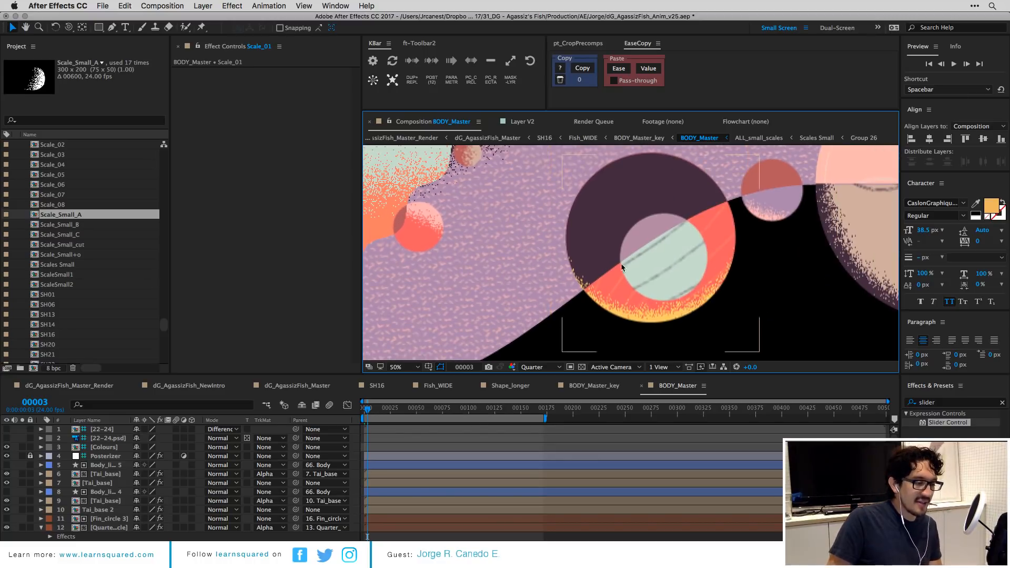
click(646, 258)
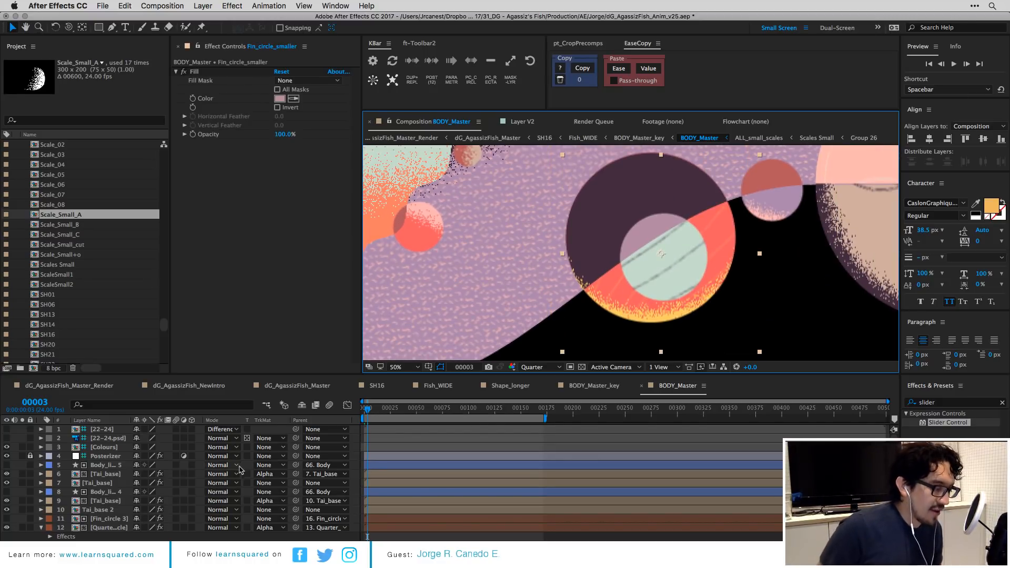
scroll(441, 464, down, 10)
scroll(440, 464, up, 3)
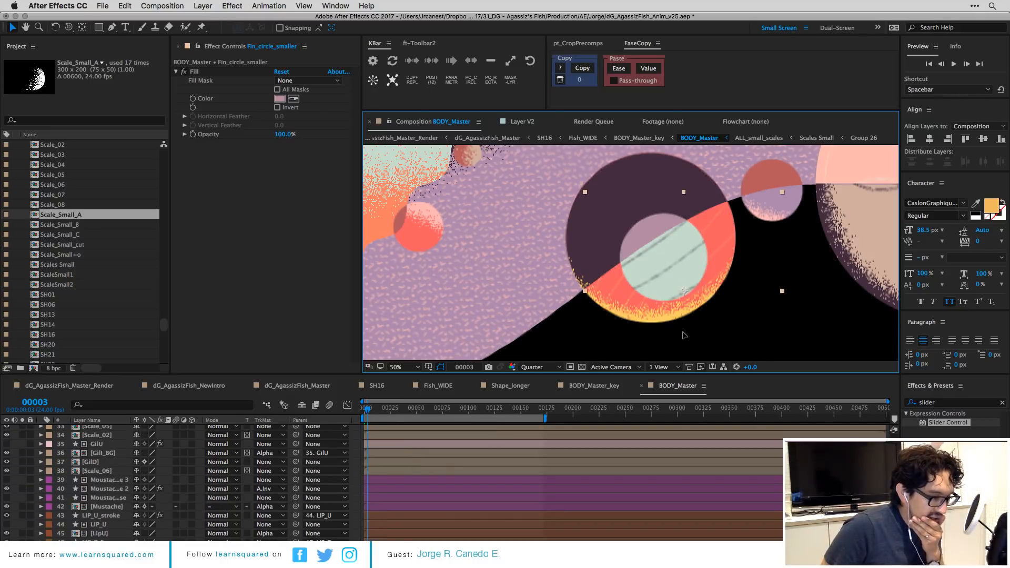
Inspect the other Fin_circle_smaller layer around the tail circle and select the Pattern layer on the fish's body.
click(682, 334)
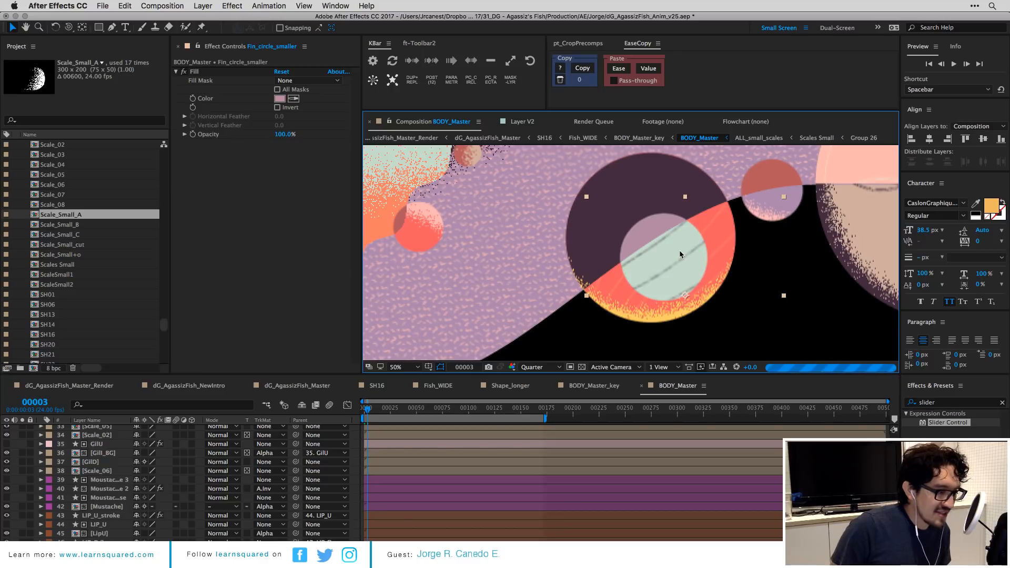
click(629, 272)
key(comma)
key(comma)
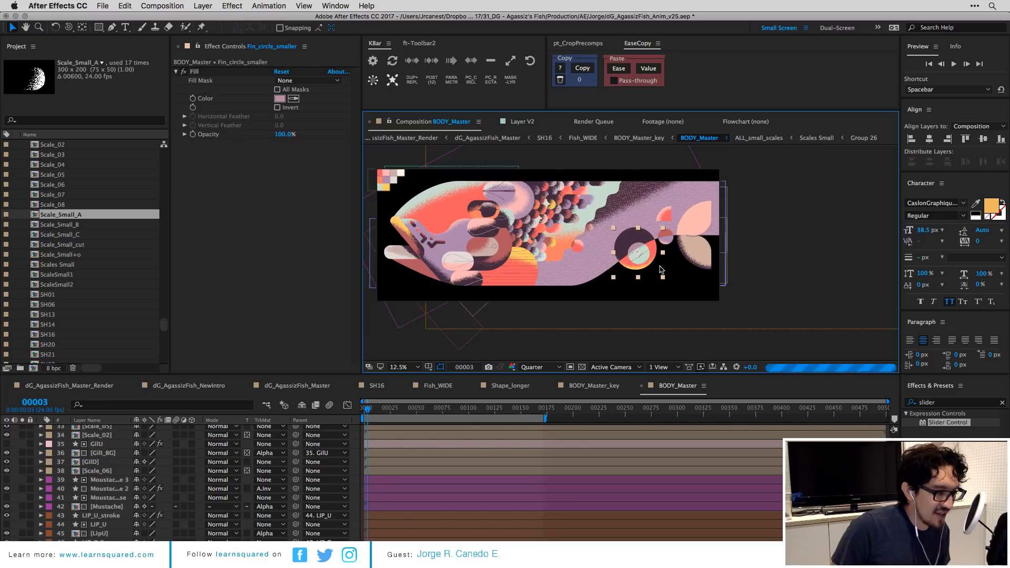
drag(676, 234, 702, 235)
click(685, 249)
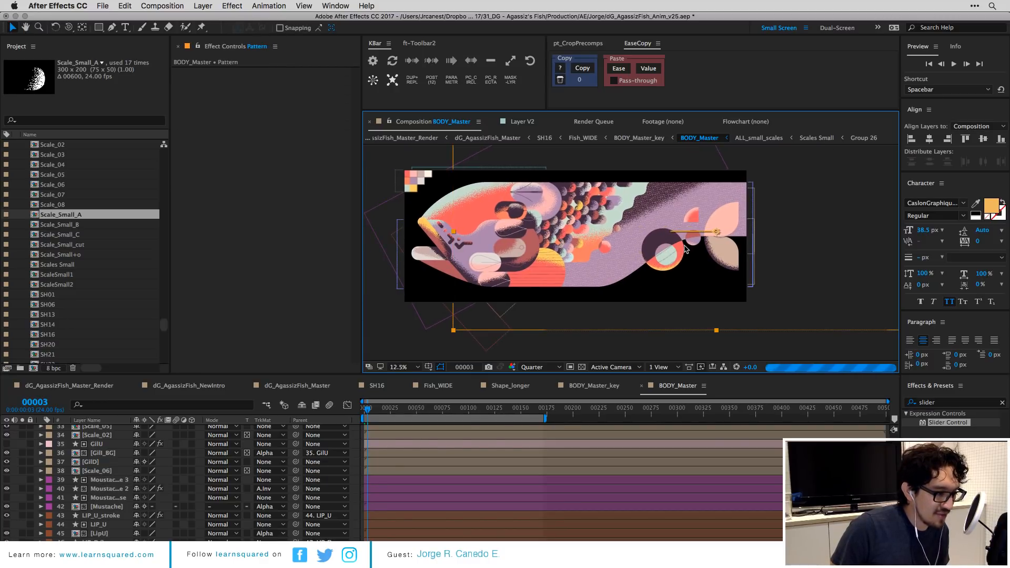
Create a new 1920 x 1440 composition at 24 fps.
click(390, 327)
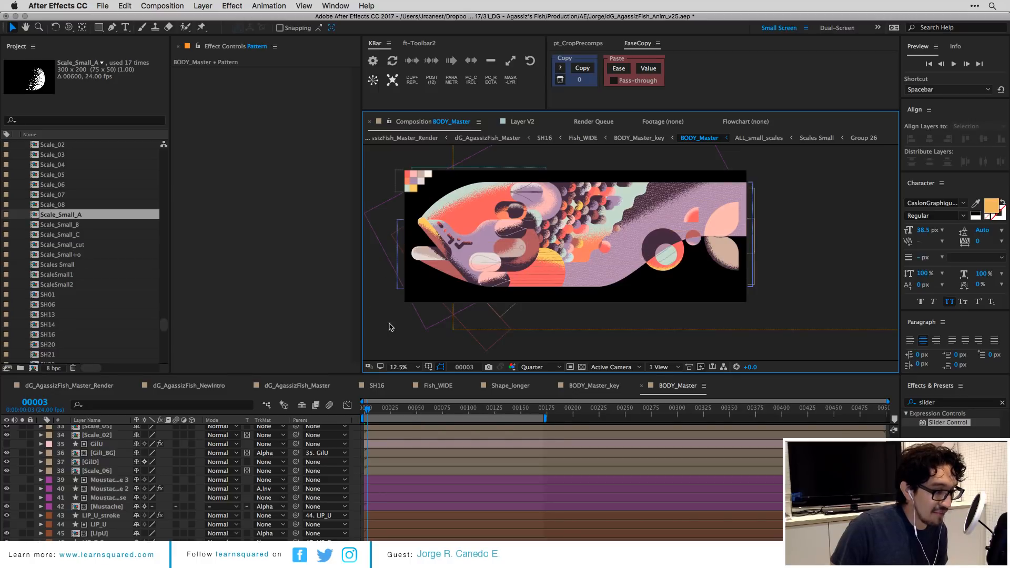
click(102, 6)
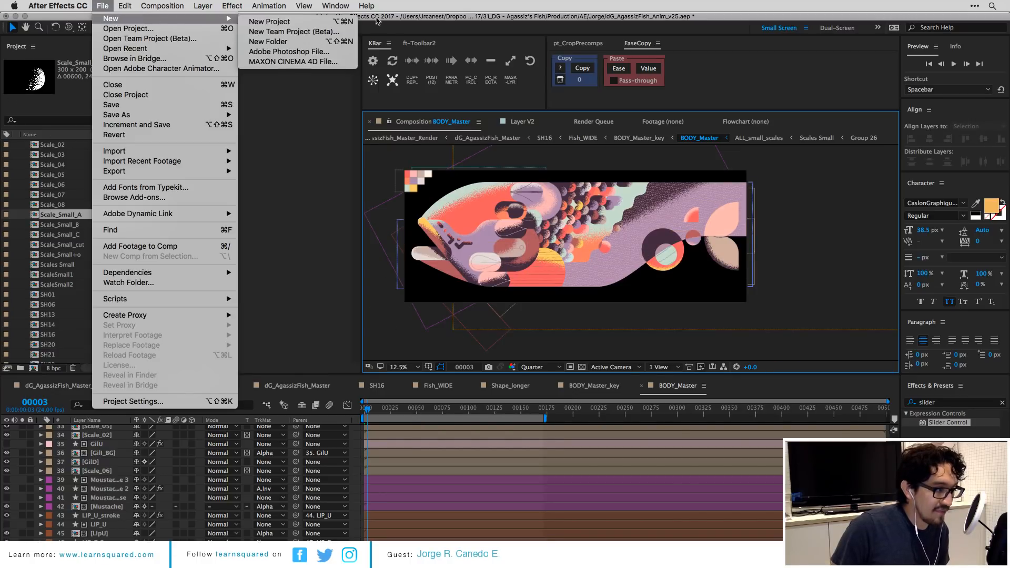
click(76, 304)
click(34, 369)
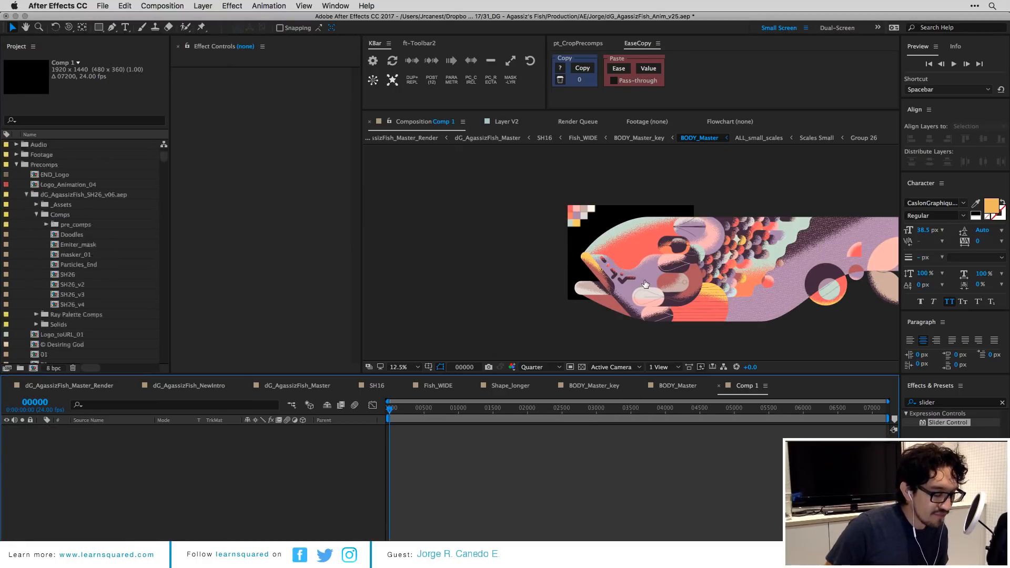
Add an ellipse shape layer to the new composition and set its ellipse path size to 500 x 500.
drag(98, 27, 118, 43)
double_click(101, 28)
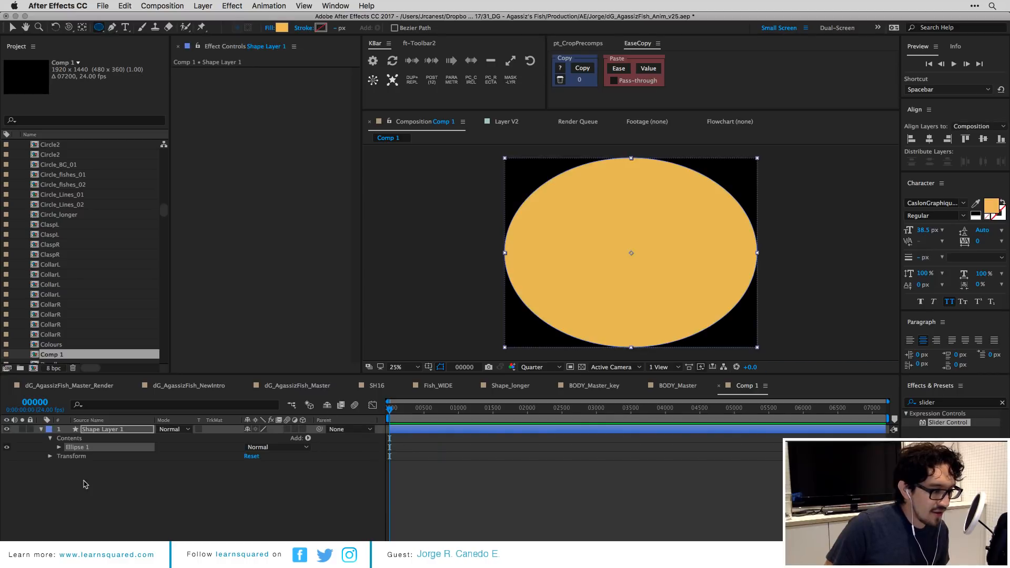
key(v)
super+click(59, 448)
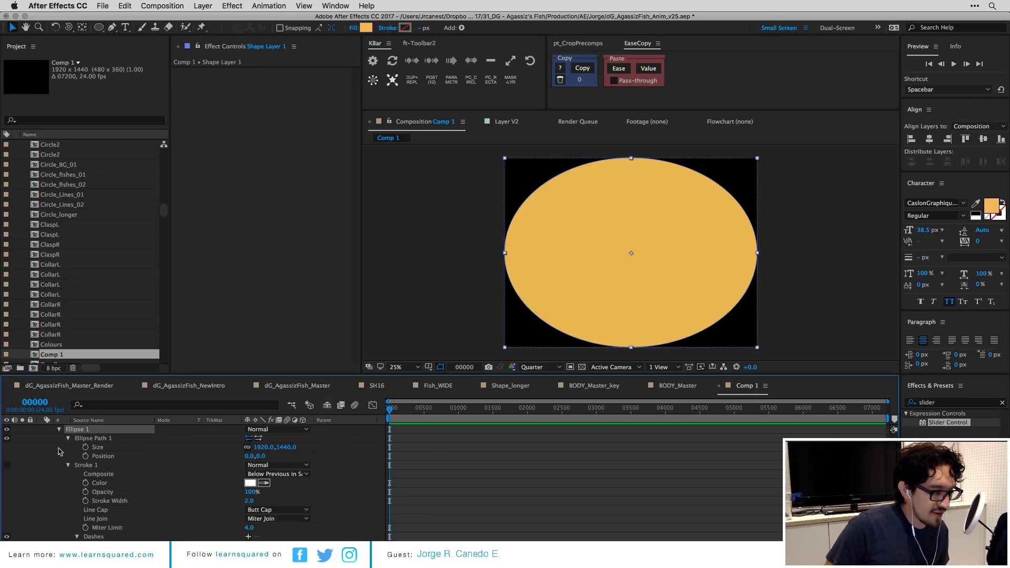
click(261, 447)
text(500)
key(Tab)
text(500)
key(Return)
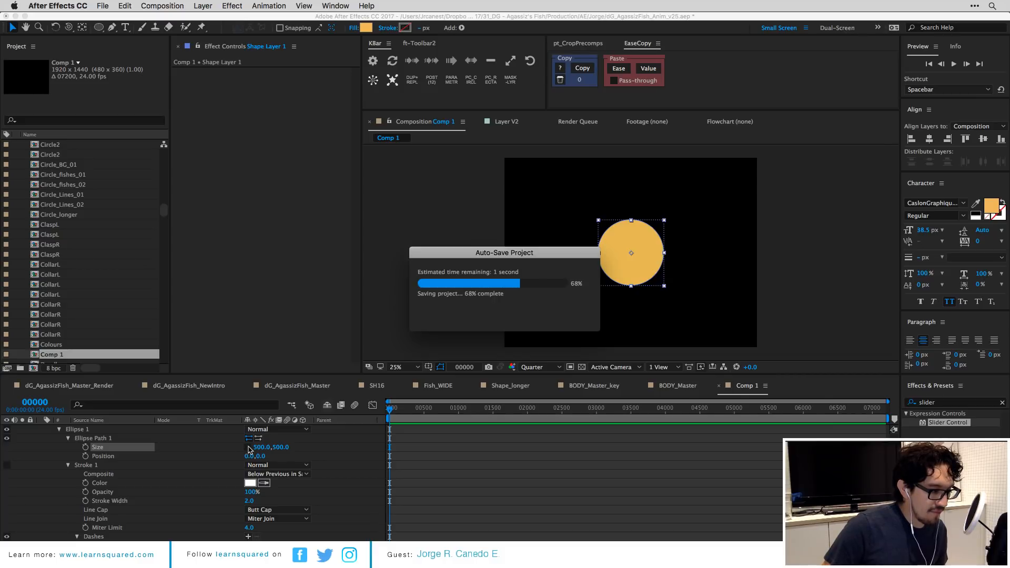
scroll(324, 487, up, 2)
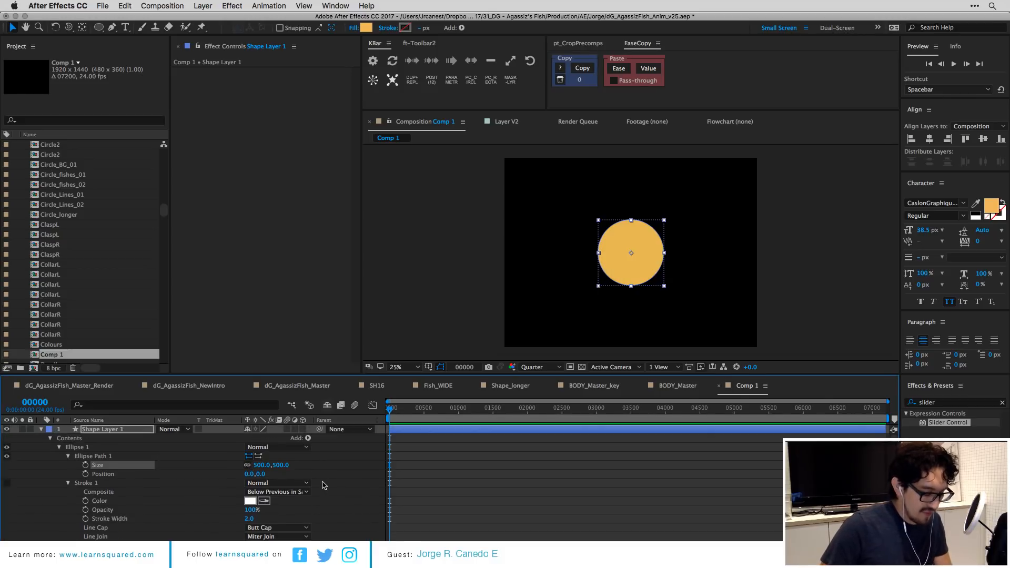
Collapse the shape layer's properties and rename the layer Circle_01.
key(u)
key(Return)
text(Circle)
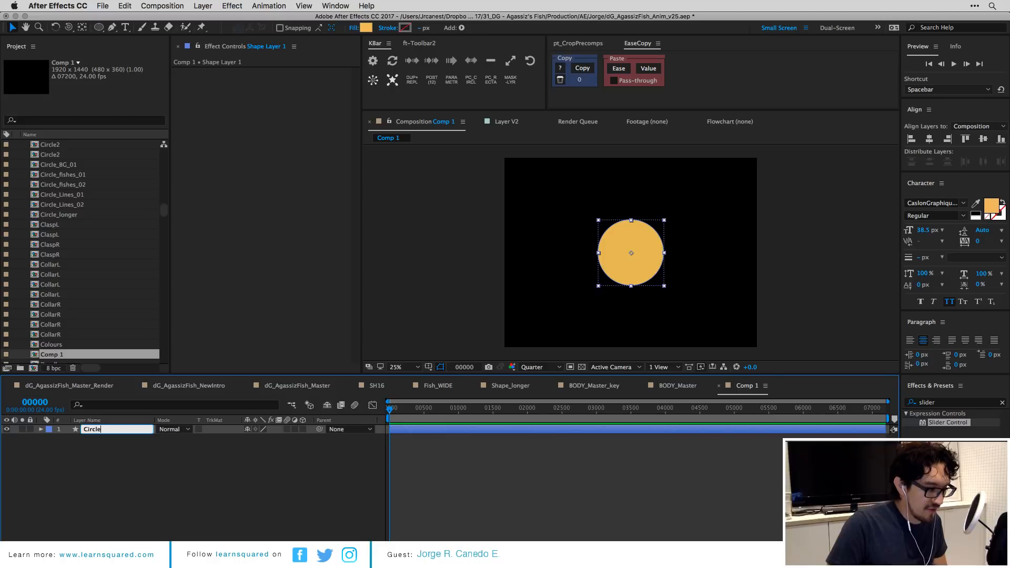
text(_01)
key(Return)
click(124, 487)
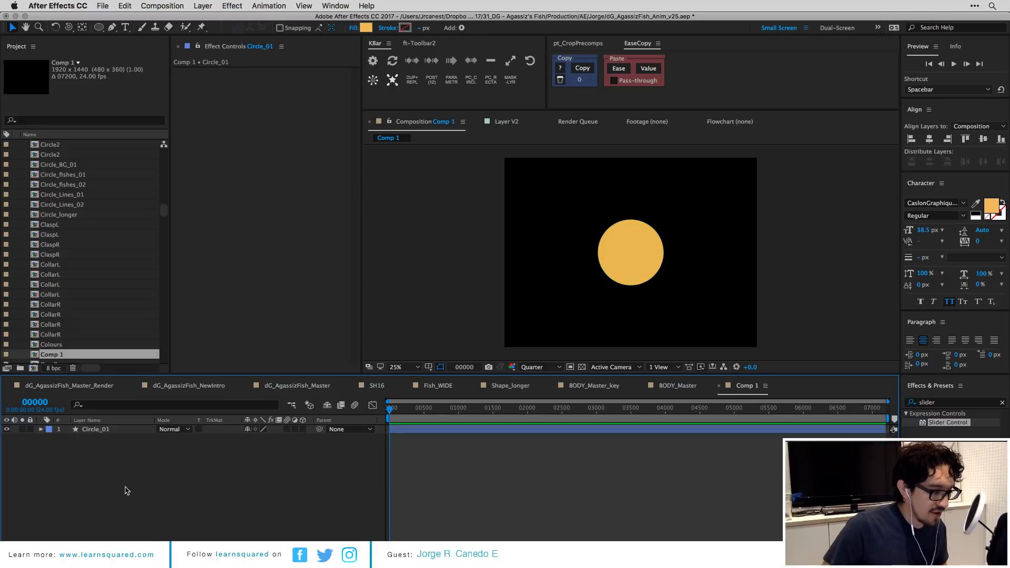
Duplicate the circle layer twice and offset the copies so all three circles overlap in a cluster.
click(103, 431)
key(ctrl+d)
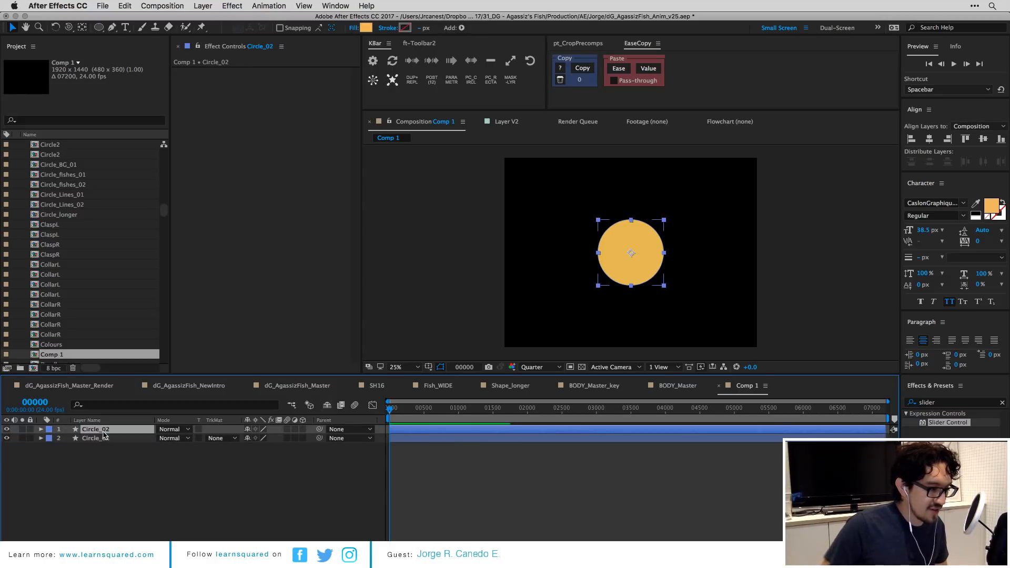
drag(618, 253, 625, 310)
click(128, 492)
click(113, 433)
key(ctrl+d)
key(Return)
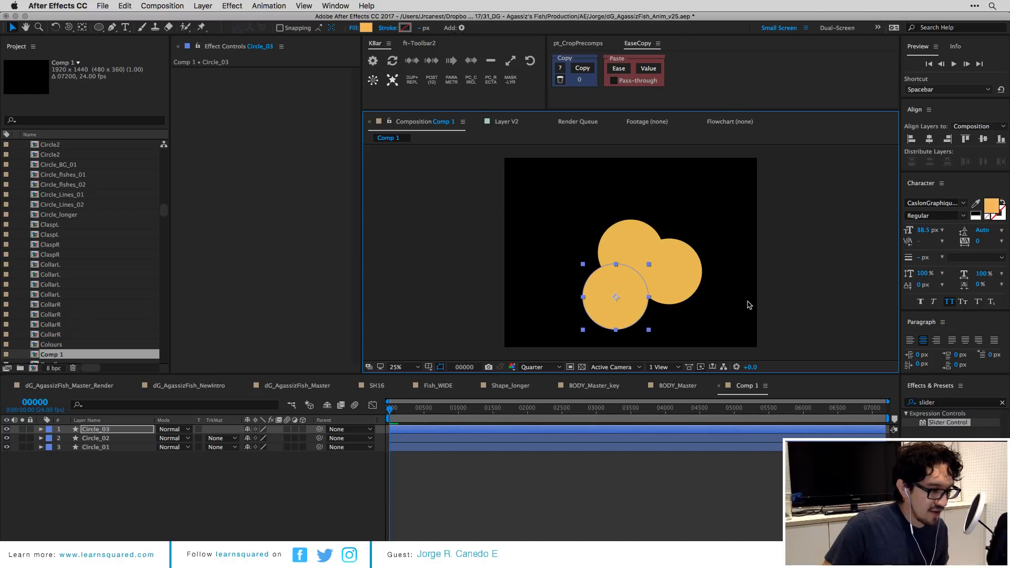
Change the fill of Circle_02 to blue and the fill of Circle_03 to pink.
click(679, 273)
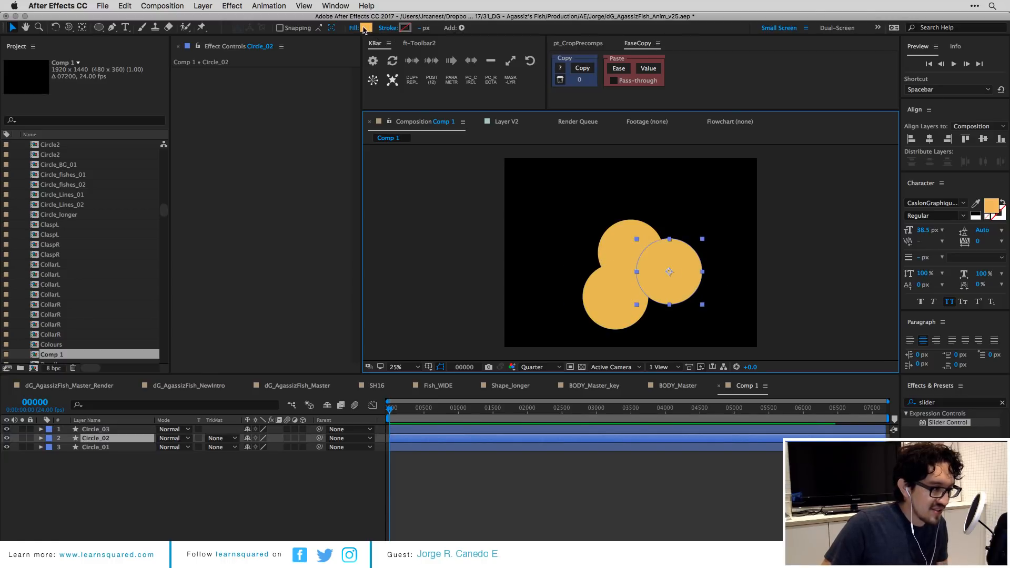
click(365, 28)
key(Return)
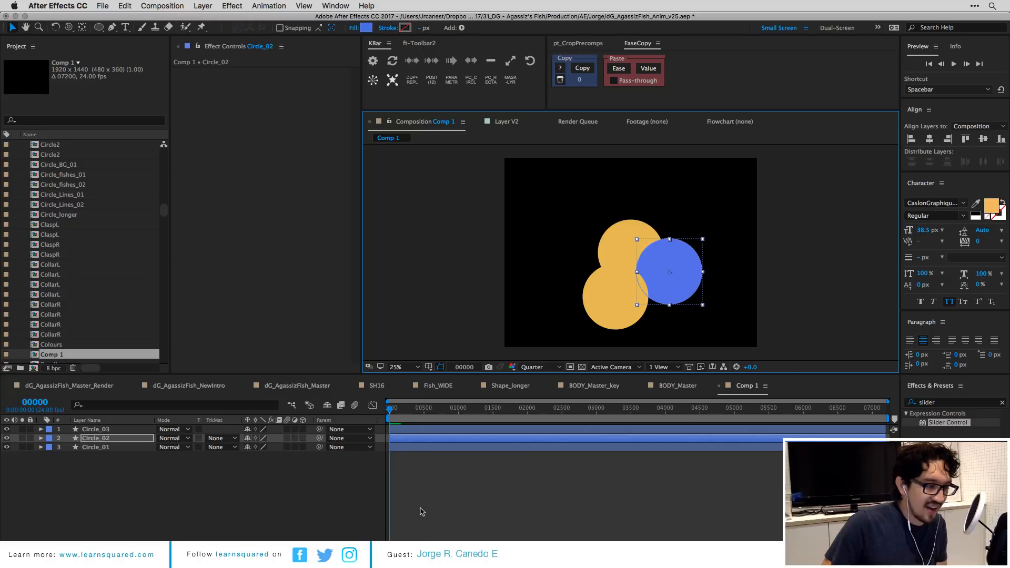
click(609, 314)
click(367, 29)
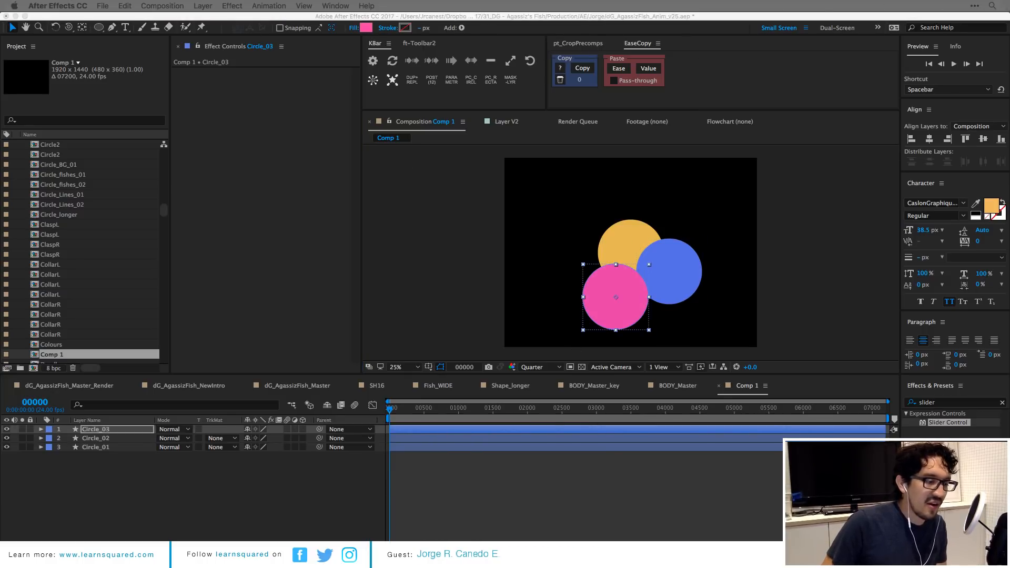
key(Return)
Move all three circles together slightly up and to the left in the composition.
drag(741, 328, 576, 239)
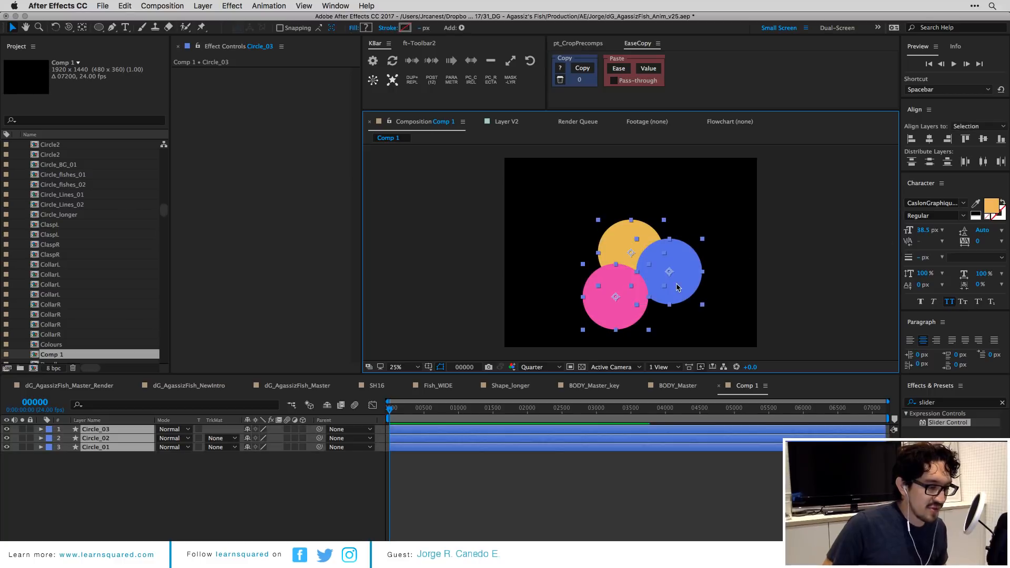
drag(677, 287, 664, 277)
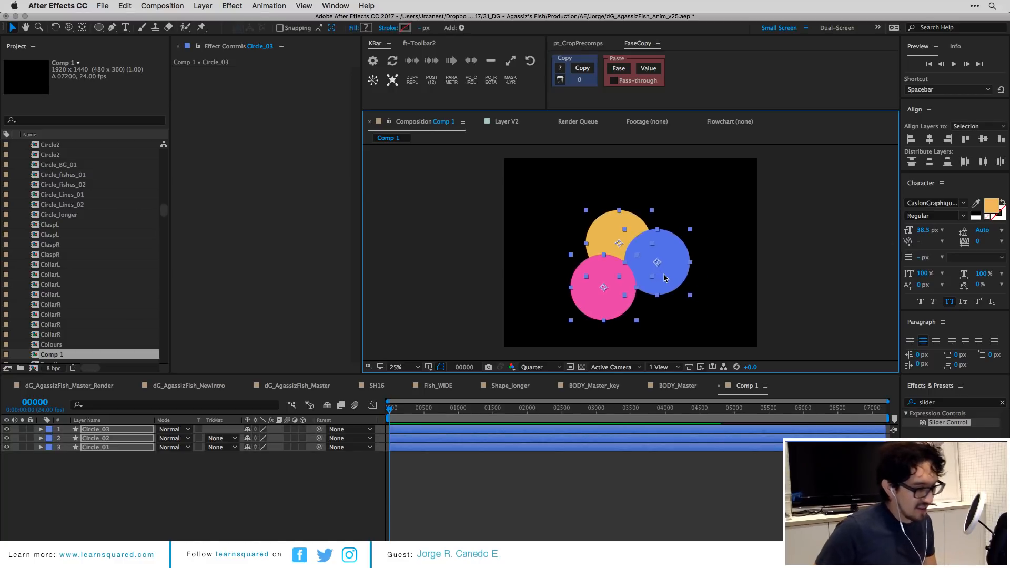
click(729, 274)
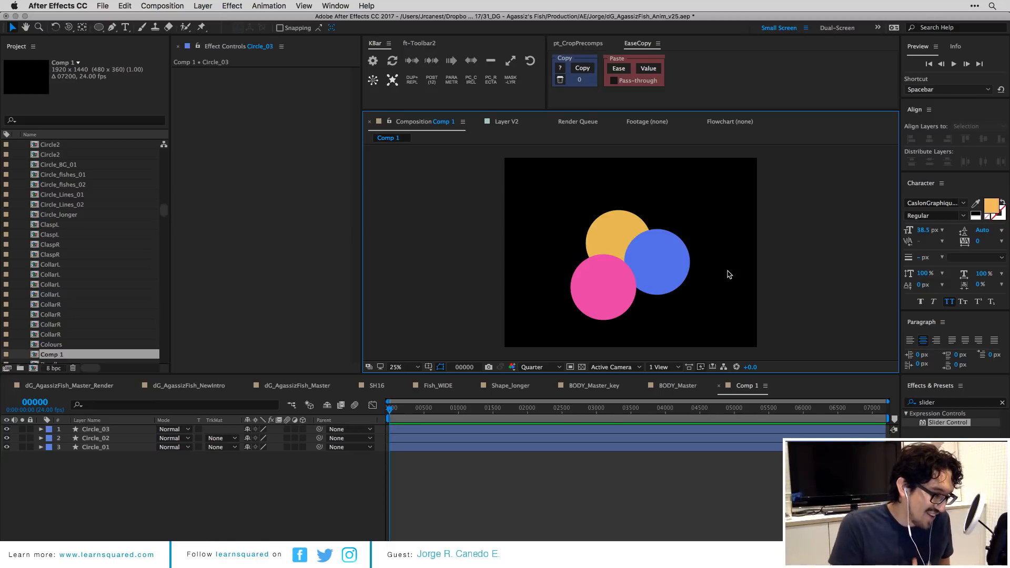
Reveal the Position property of all three circle layers.
key(super+a)
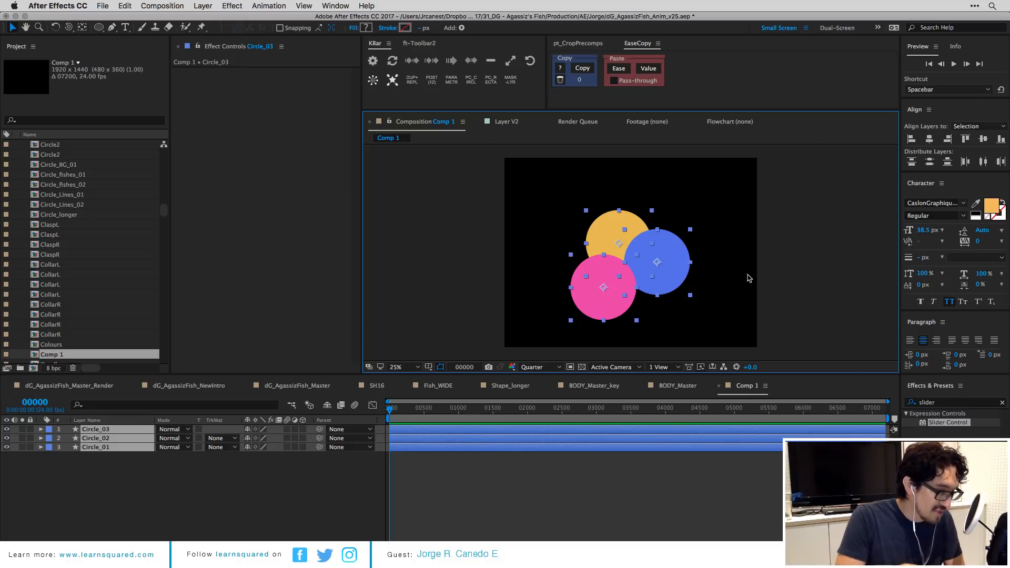
drag(761, 313, 547, 213)
drag(420, 462, 410, 431)
key(p)
click(181, 517)
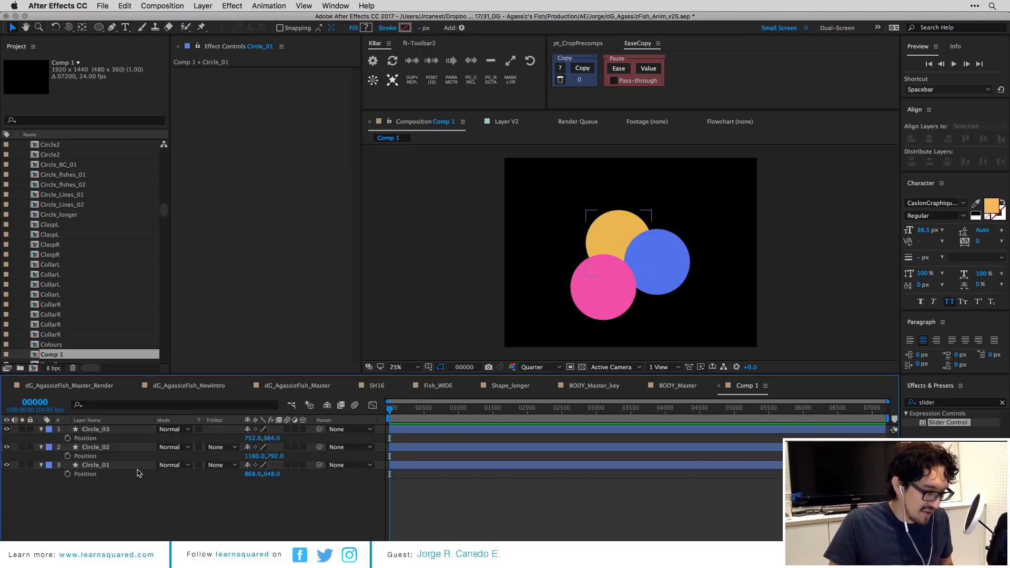
click(91, 439)
shift+click(94, 455)
shift+click(100, 475)
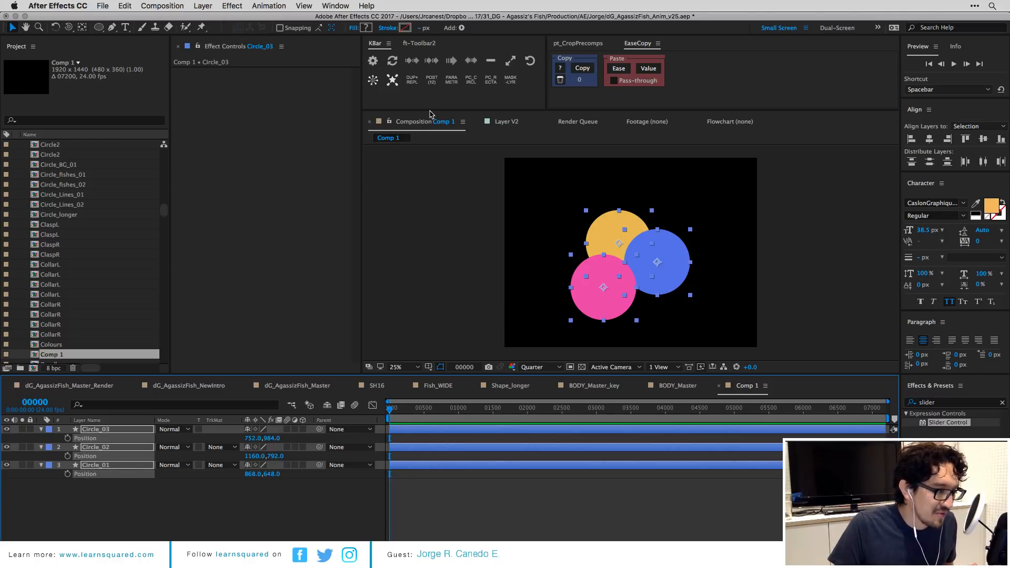
click(108, 517)
Add the expression wiggle(50,5); to the Position of Circle_03 and preview the motion.
click(87, 440)
alt+click(68, 439)
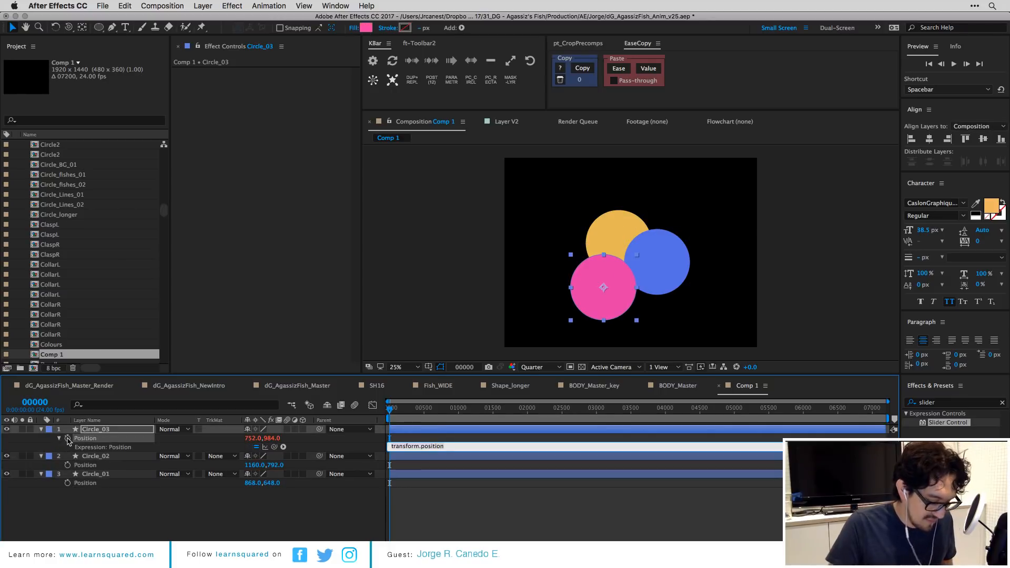
text(wiggle(50,5);)
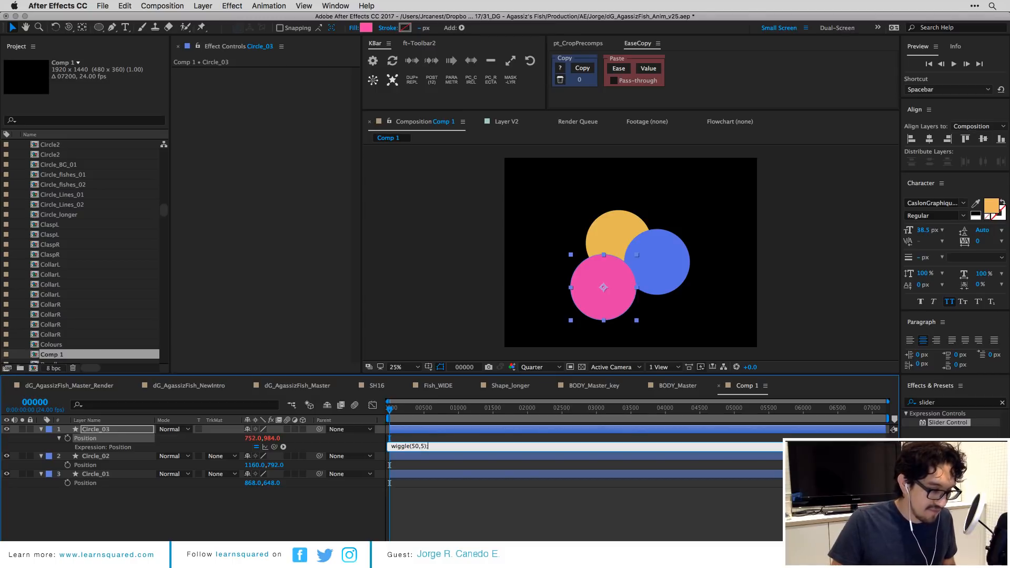
click(523, 504)
key(space)
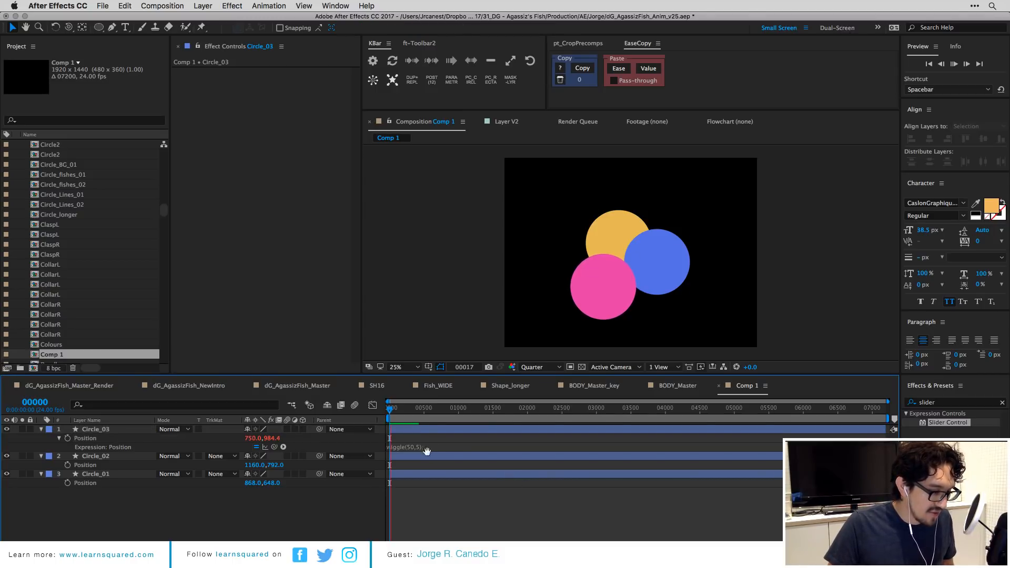
Change the Position expression of Circle_03 to wiggle(5,50); and preview the motion.
drag(412, 446, 423, 447)
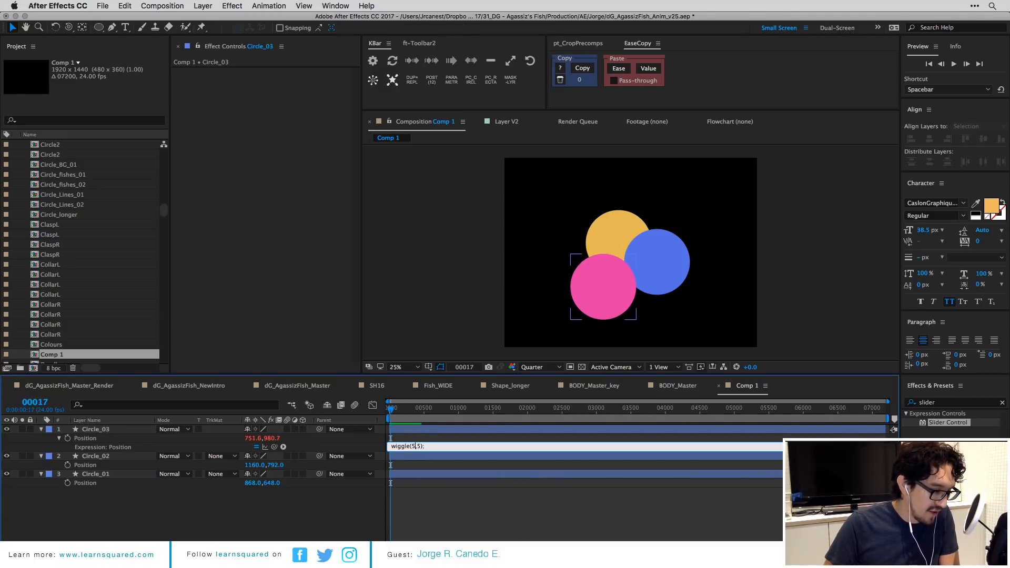
click(442, 502)
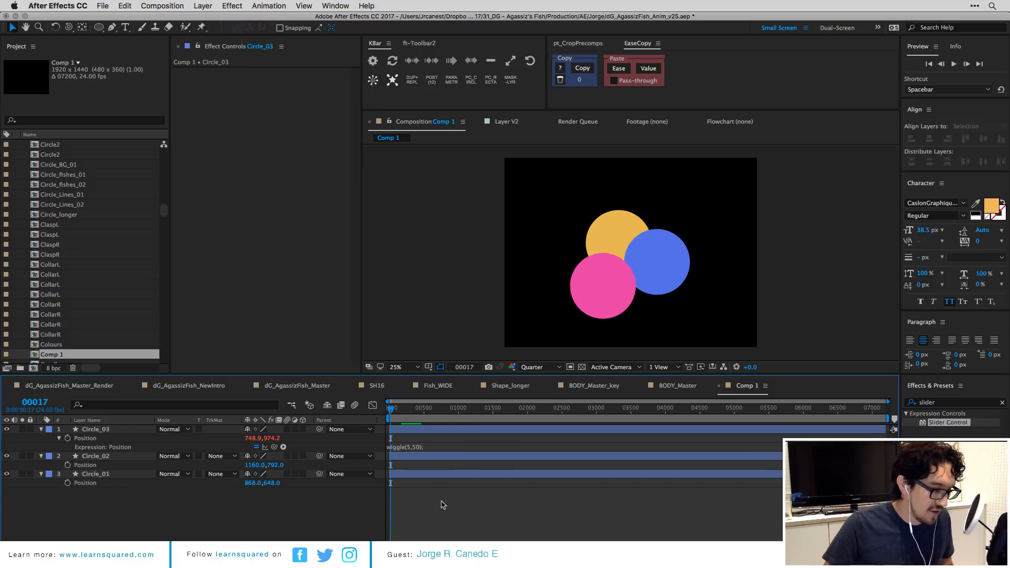
key(space)
key(space)
Set the Position expression of Circle_03 to wiggle(1,500); and preview the motion.
click(415, 447)
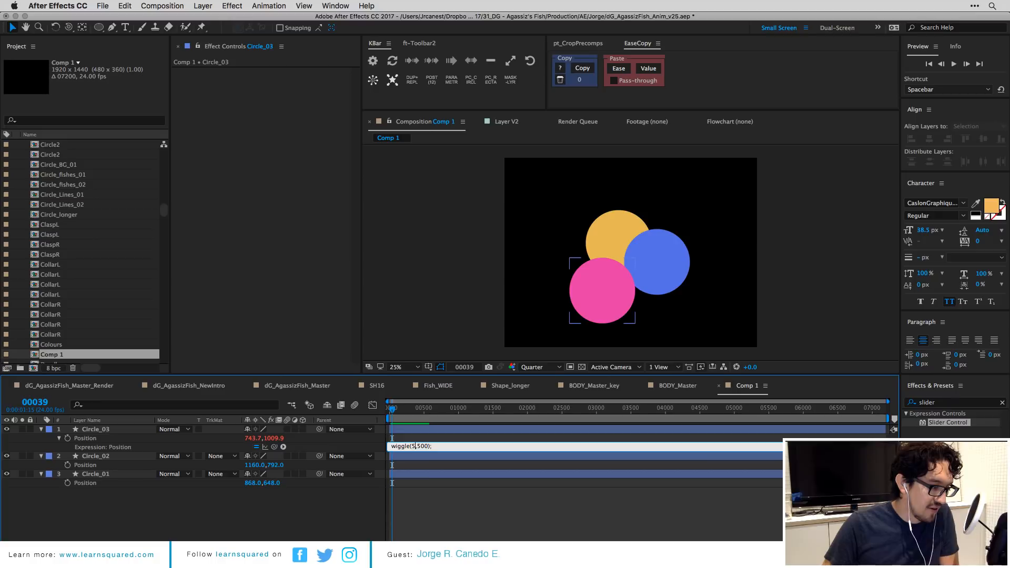
click(466, 523)
key(space)
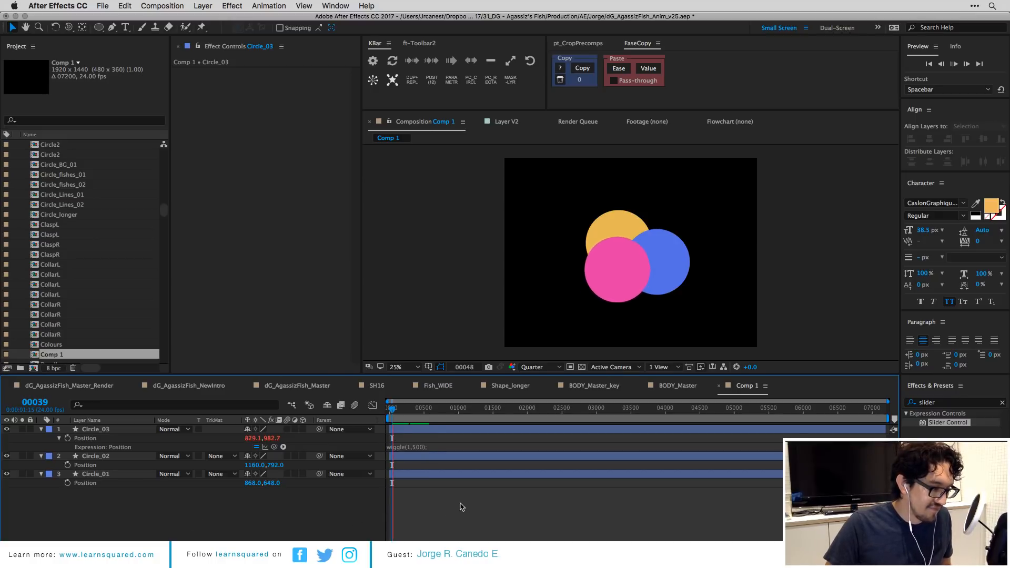
key(space)
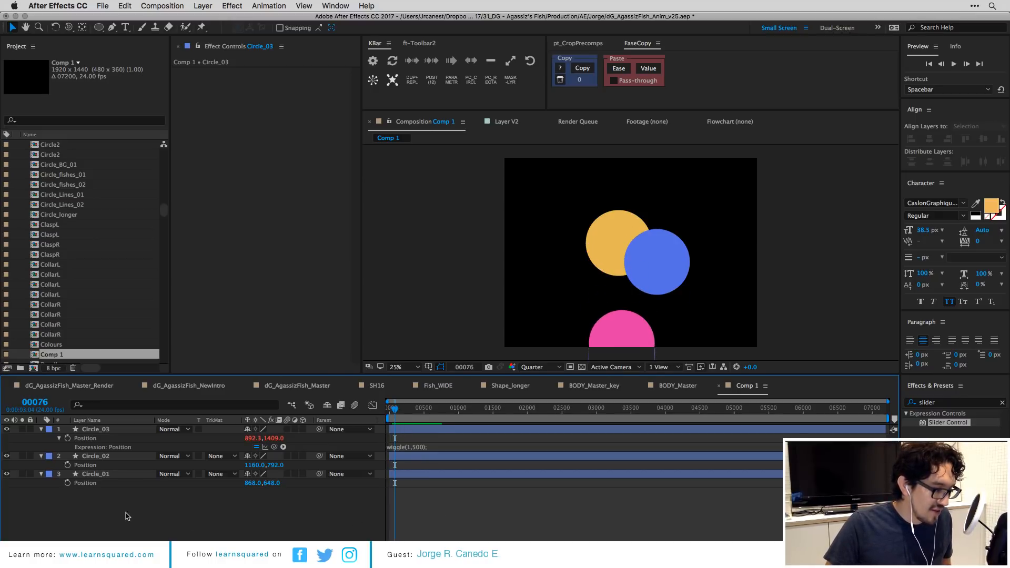
Add the expression wiggle(1,500); to the Position of Circle_02 and Circle_01, and preview the three moving circles.
alt+click(69, 466)
text(wiggle(1,500);)
click(105, 515)
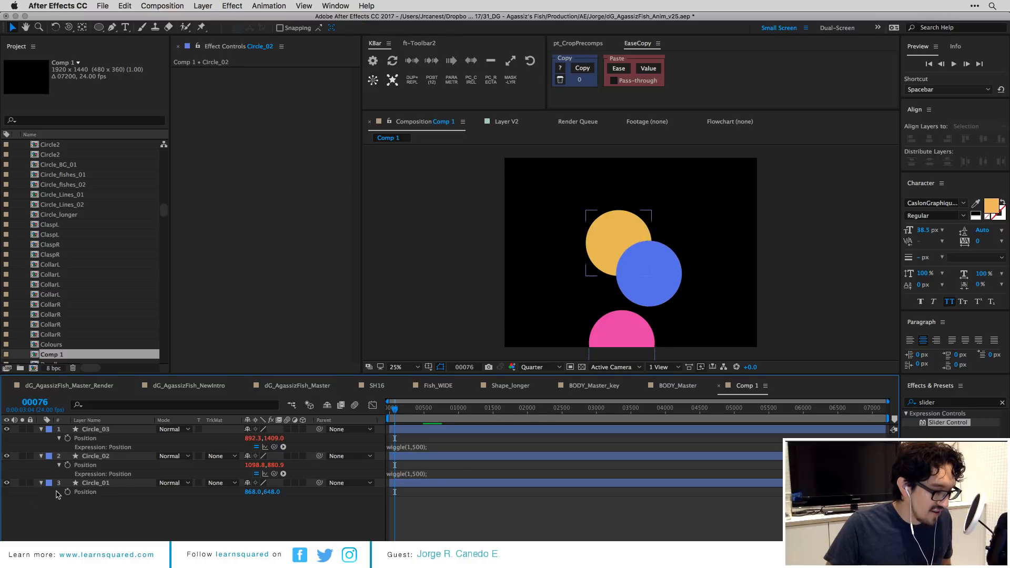
alt+click(68, 492)
text(wiggle(1,500);)
click(84, 520)
key(space)
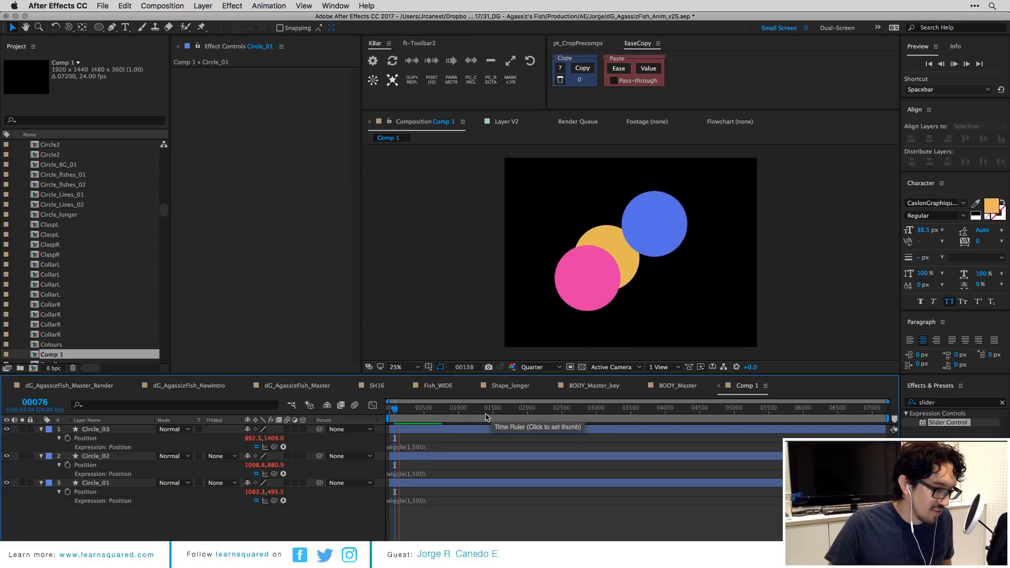
key(space)
Collapse the properties of all three circle layers.
key(super+a)
key(u)
click(486, 513)
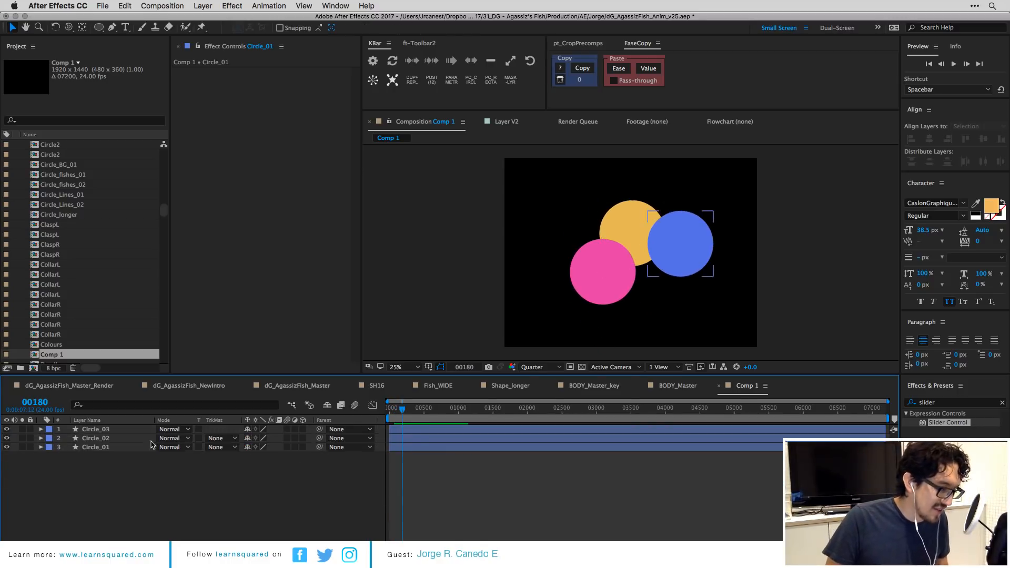
Copy all three circle layers with property links.
key(super+a)
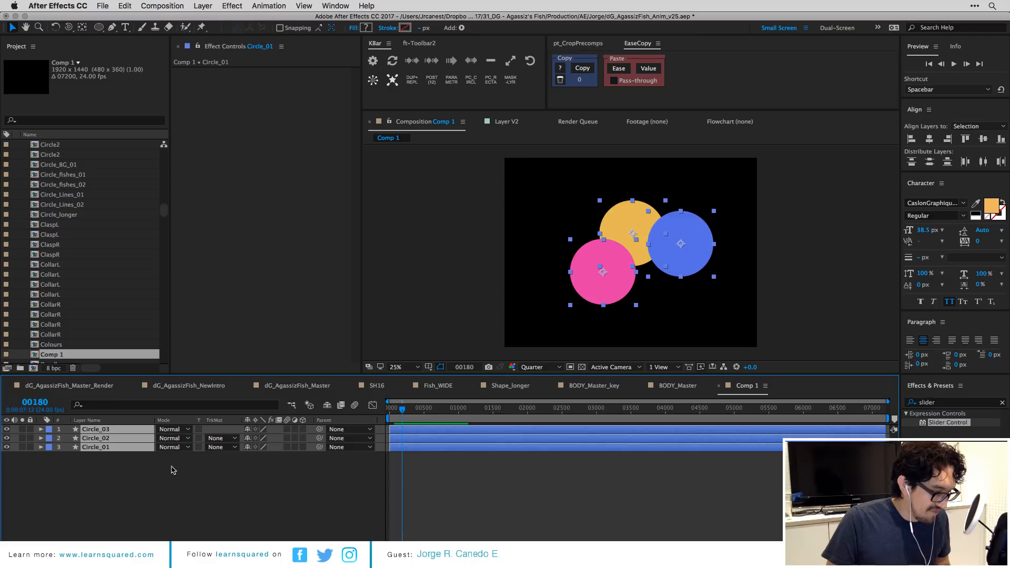
click(168, 3)
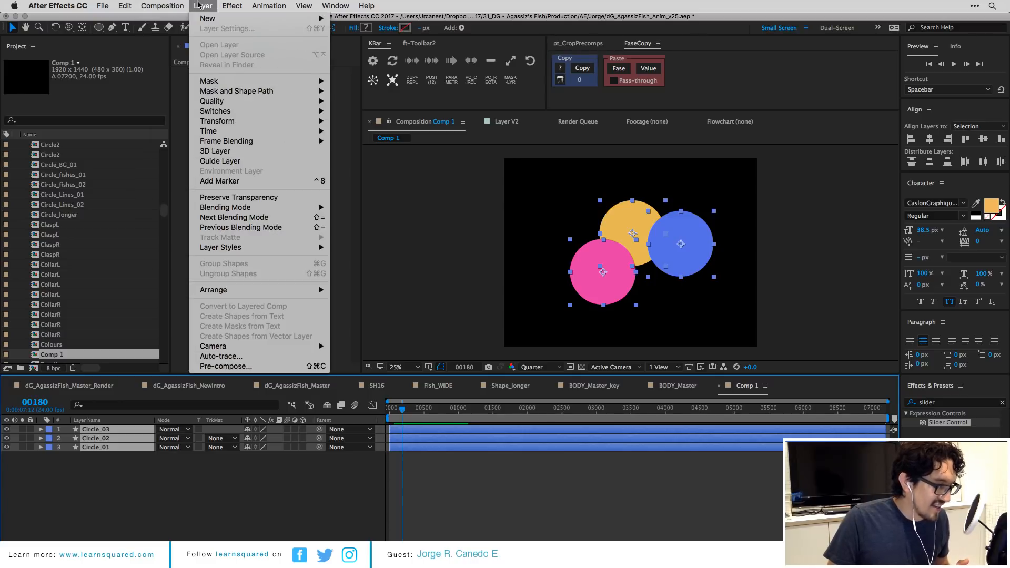
mouse_move(119, 7)
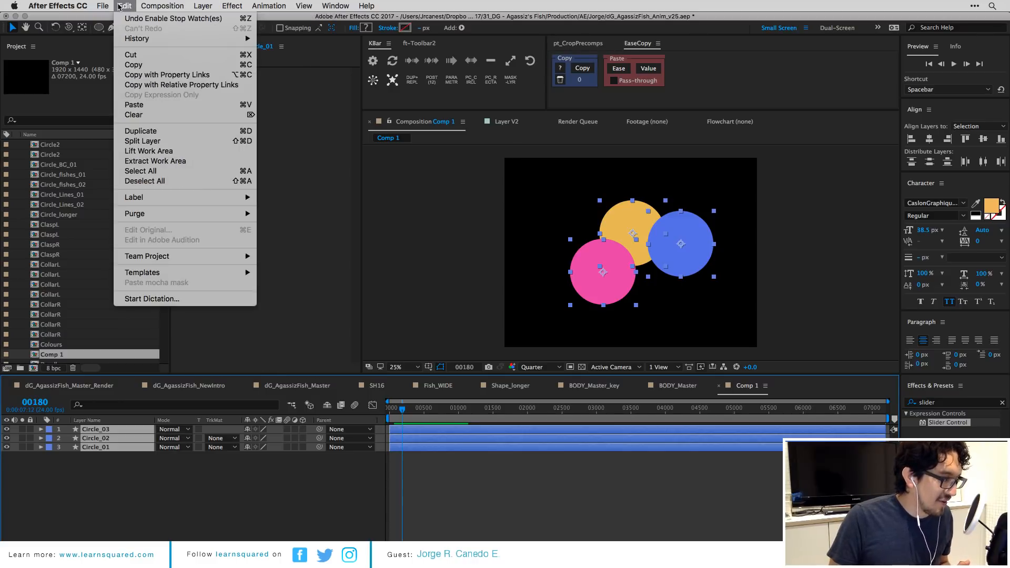
click(214, 79)
click(152, 521)
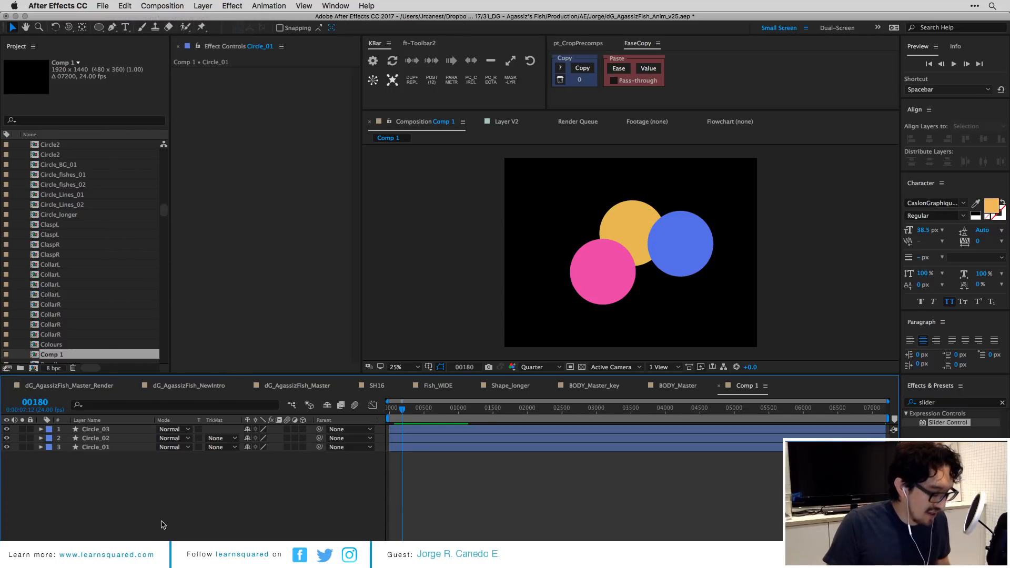
Add a new solid to Comp 1 and pre-compose it as Intersections_01-02.
key(super+Tab)
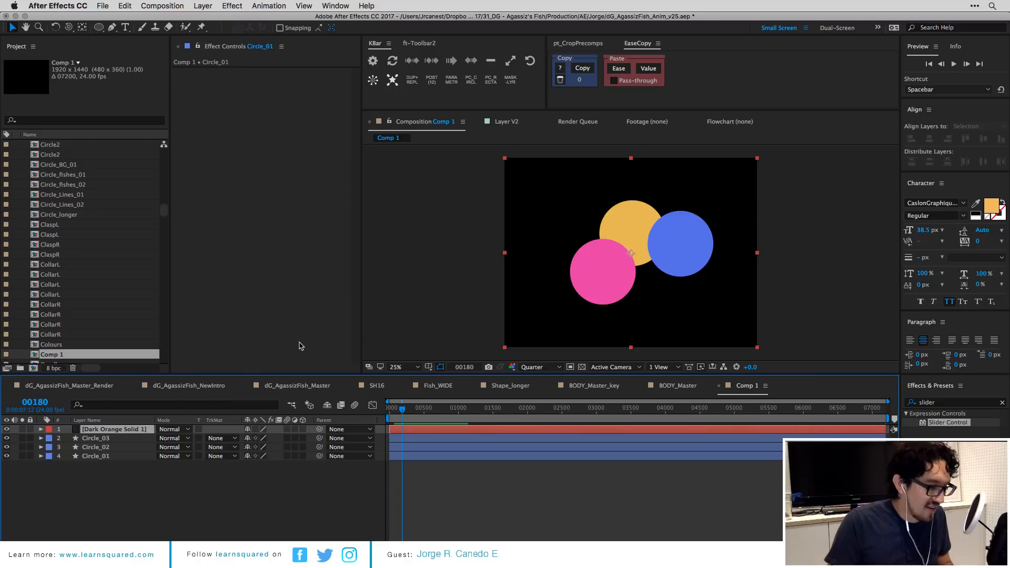
key(ctrl+y)
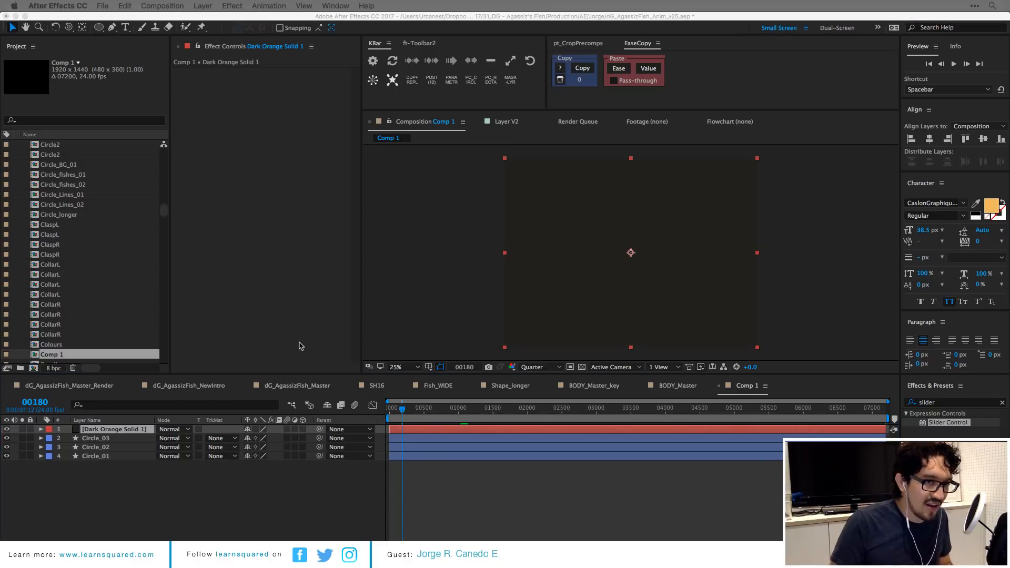
key(ctrl+shift+c)
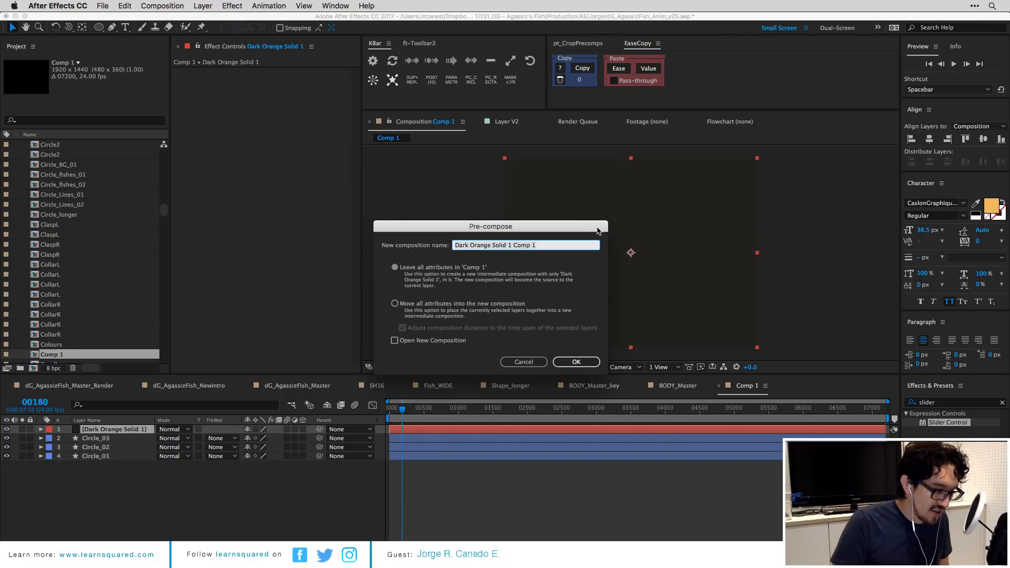
text(Intersections_0)
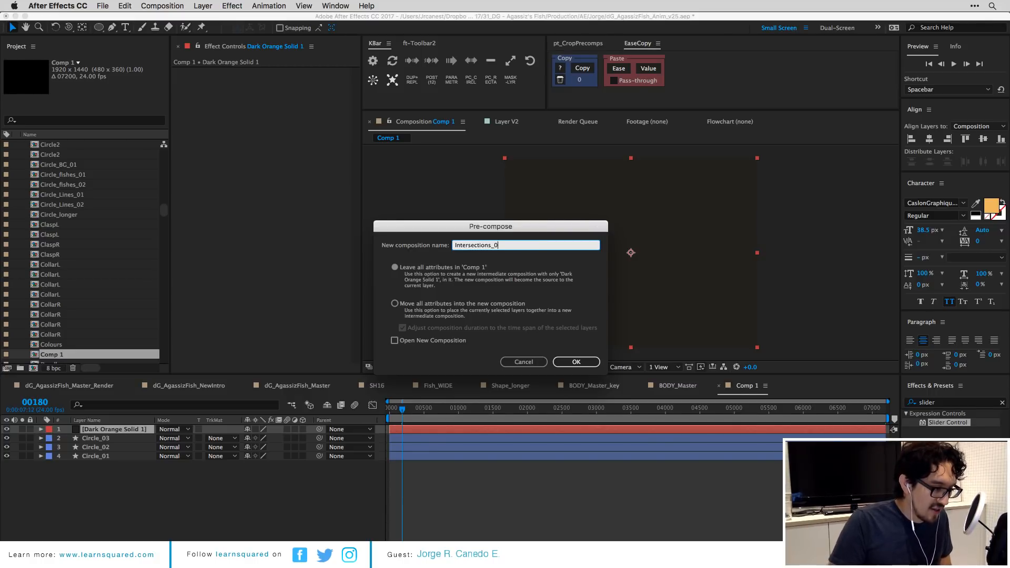
text(1-02)
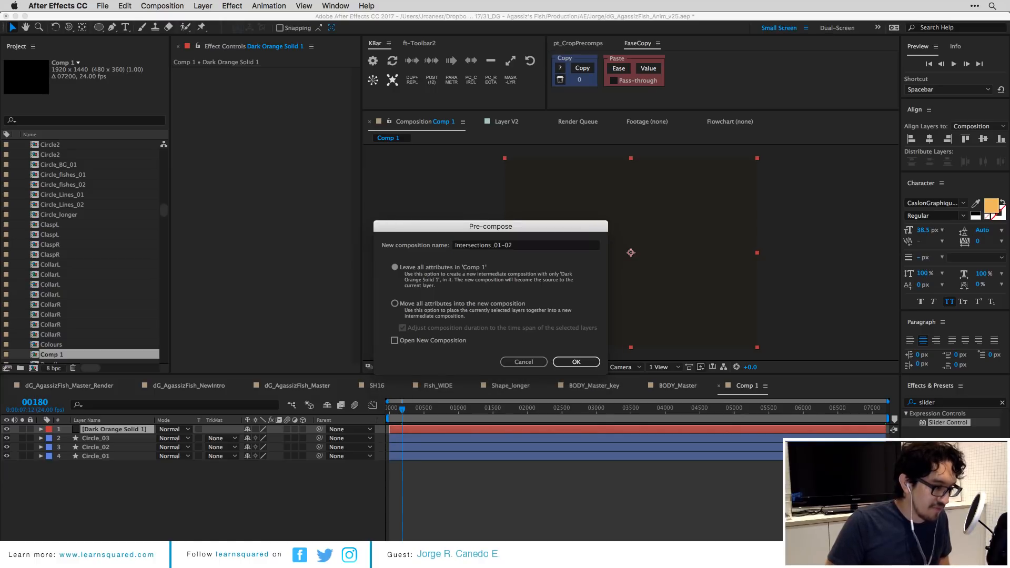
key(Return)
Open the Intersections_01-02 composition and replace its solid with the property-linked copies of the three circles.
double_click(131, 433)
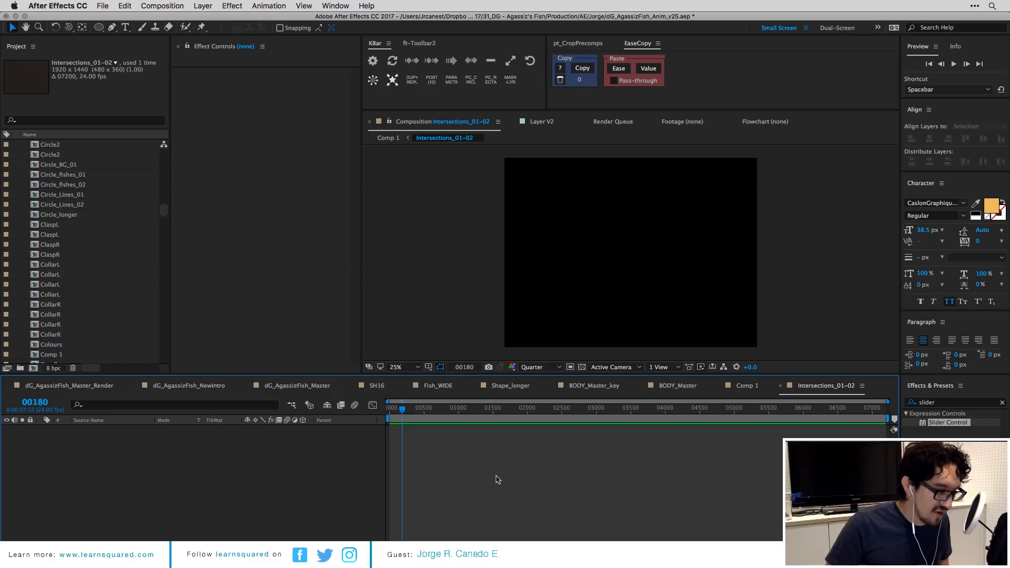
key(ctrl+v)
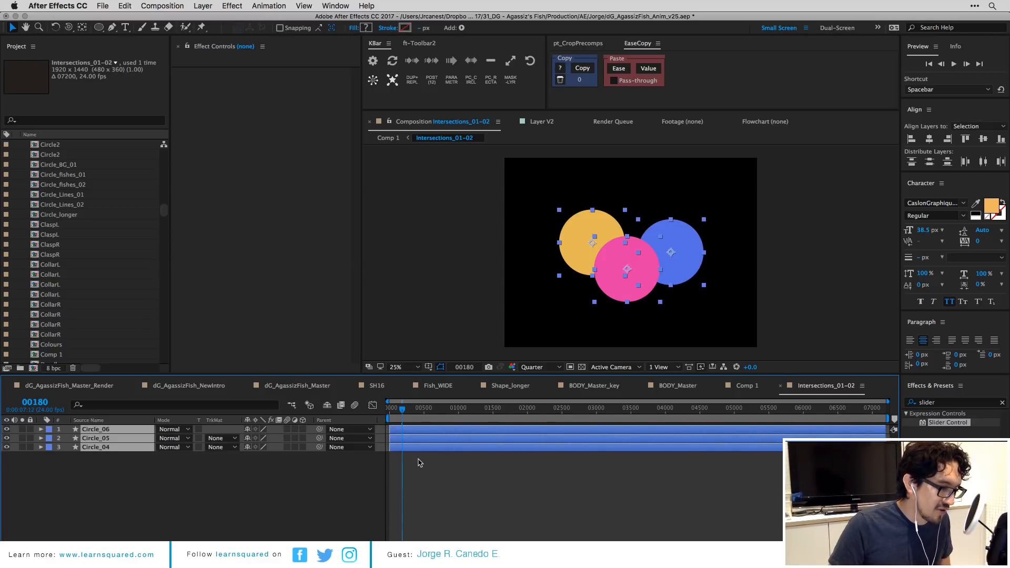
Examine the link expressions on the pasted circle layers and collapse their properties again.
key(e)
key(e)
scroll(421, 458, down, 3)
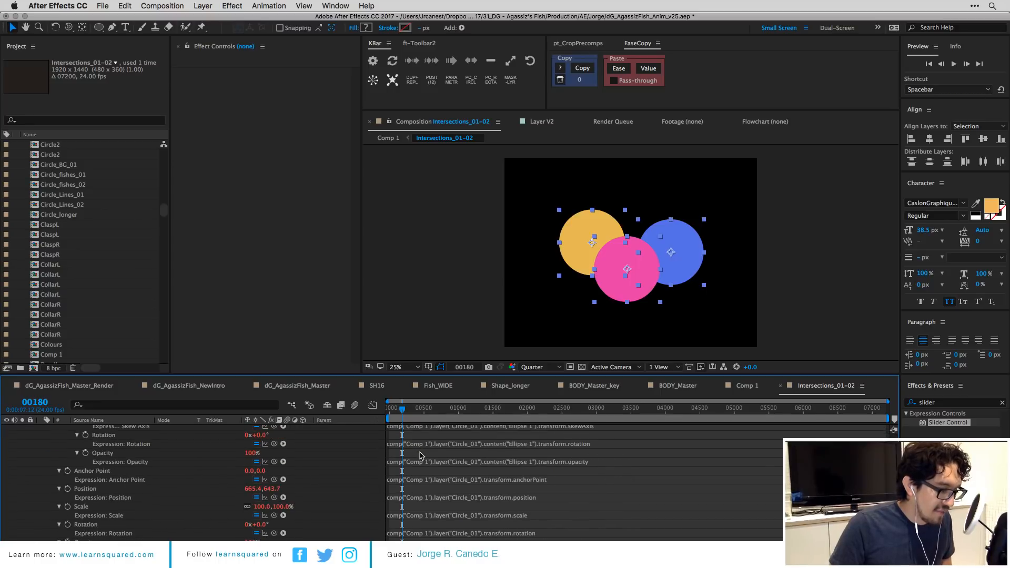
scroll(423, 463, up, 15)
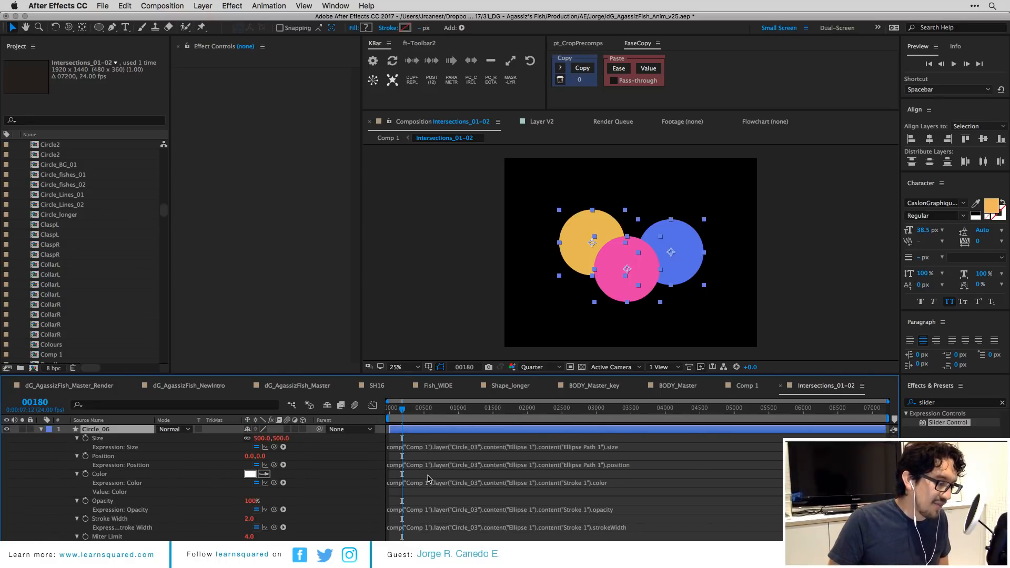
scroll(427, 478, down, 10)
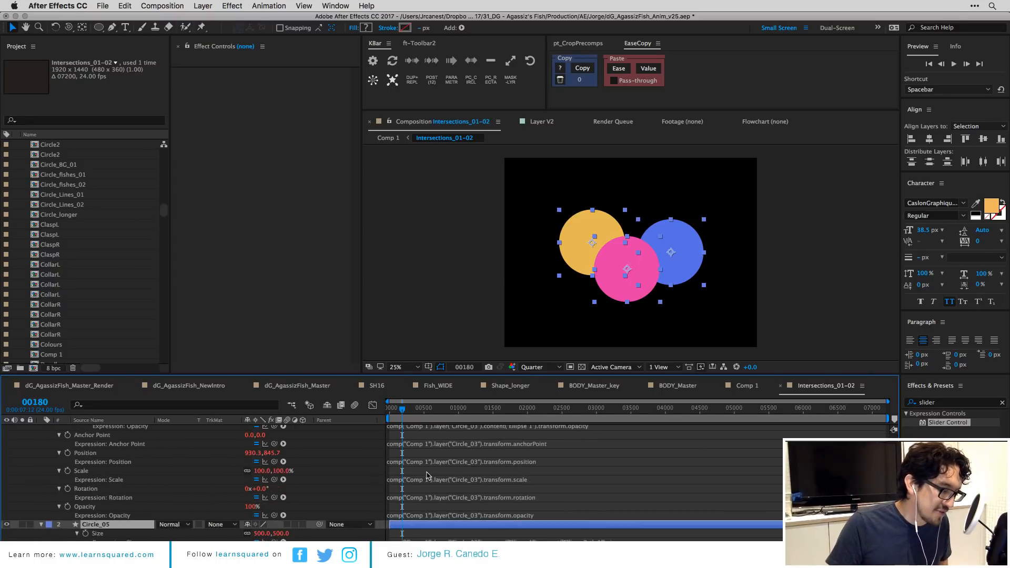
scroll(427, 475, up, 8)
key(u)
click(450, 482)
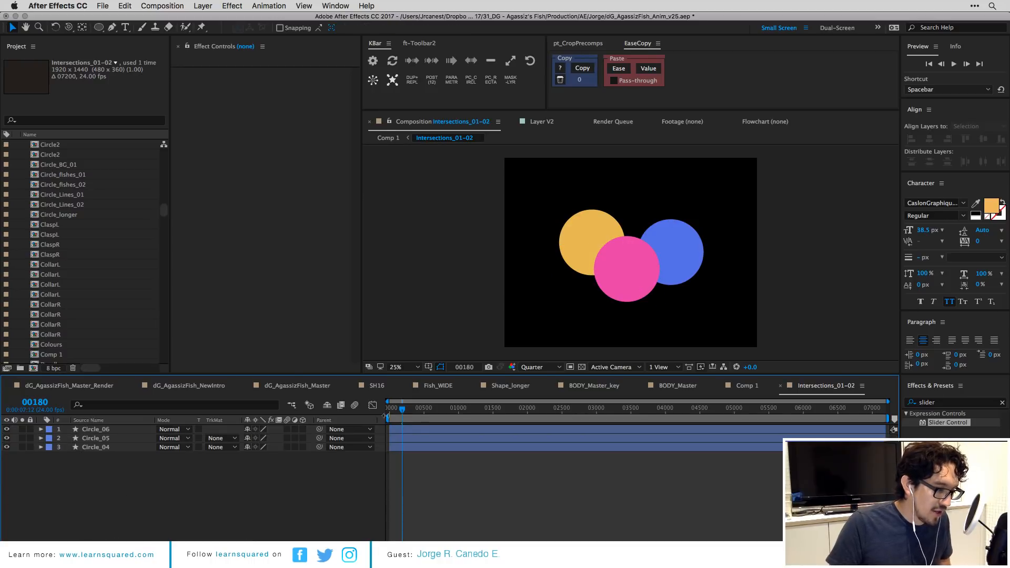
Preview the circle motion in Intersections_01-02 and in Comp 1, and return to the first frame.
key(space)
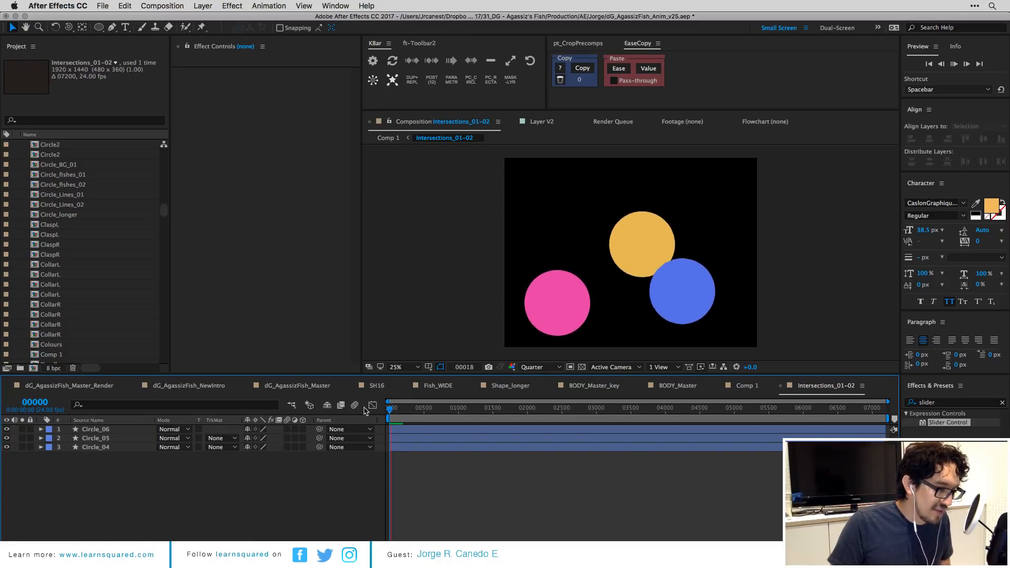
key(Tab)
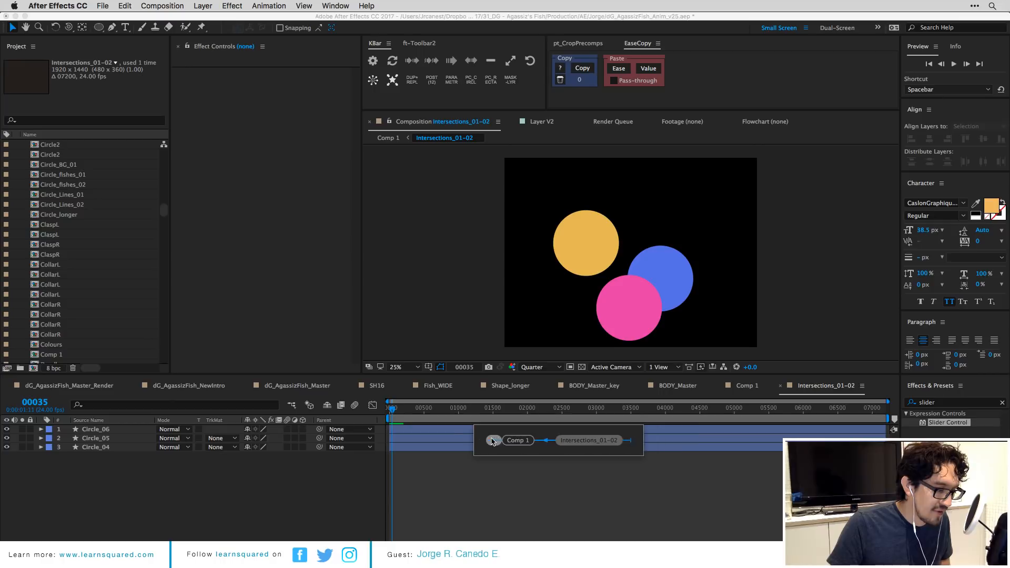
click(574, 441)
key(space)
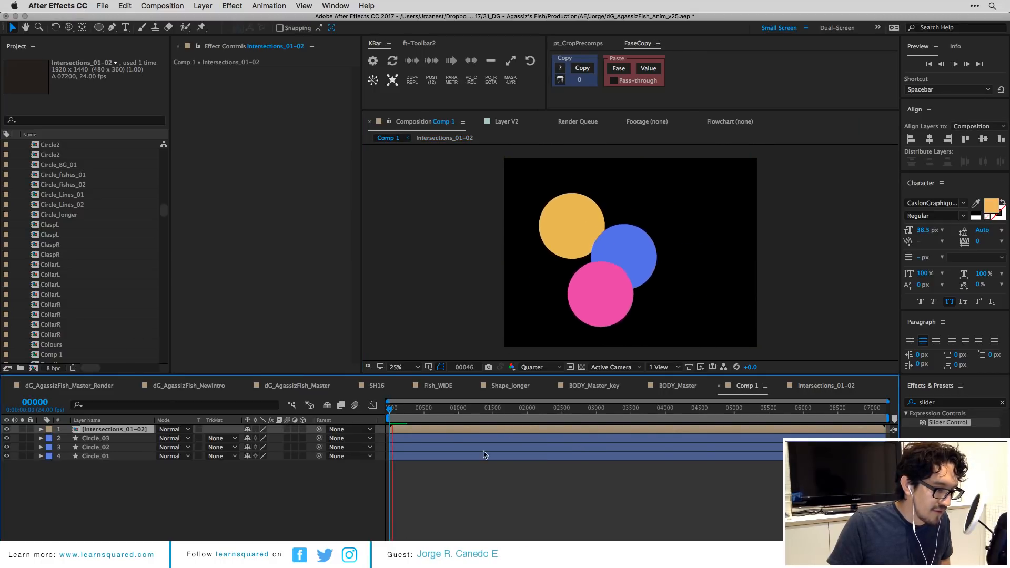
key(space)
key(Home)
key(equal)
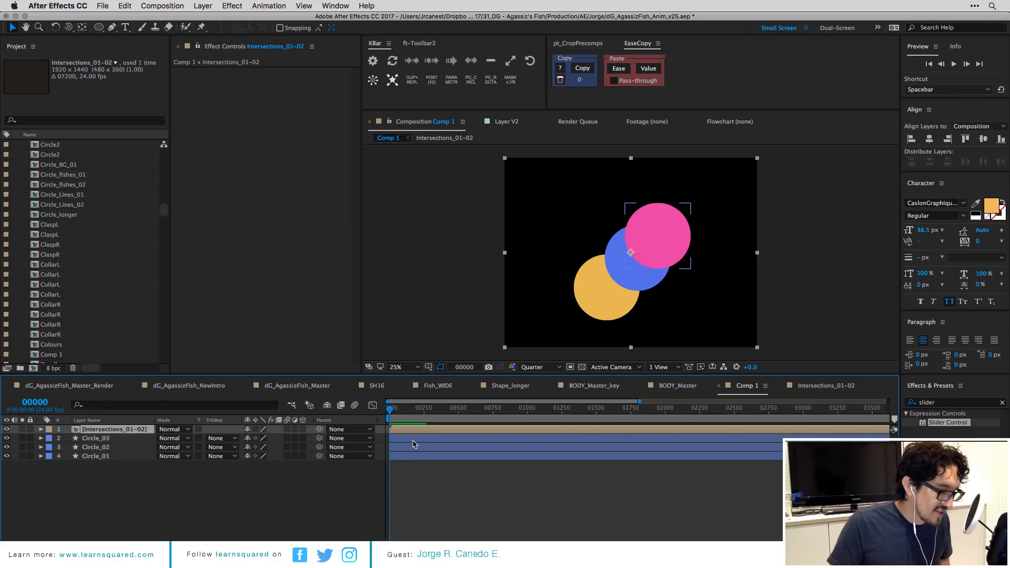
Inside Intersections_01-02, set Circle_05 to use Circle_06 as an alpha matte and hide Circle_04.
double_click(408, 430)
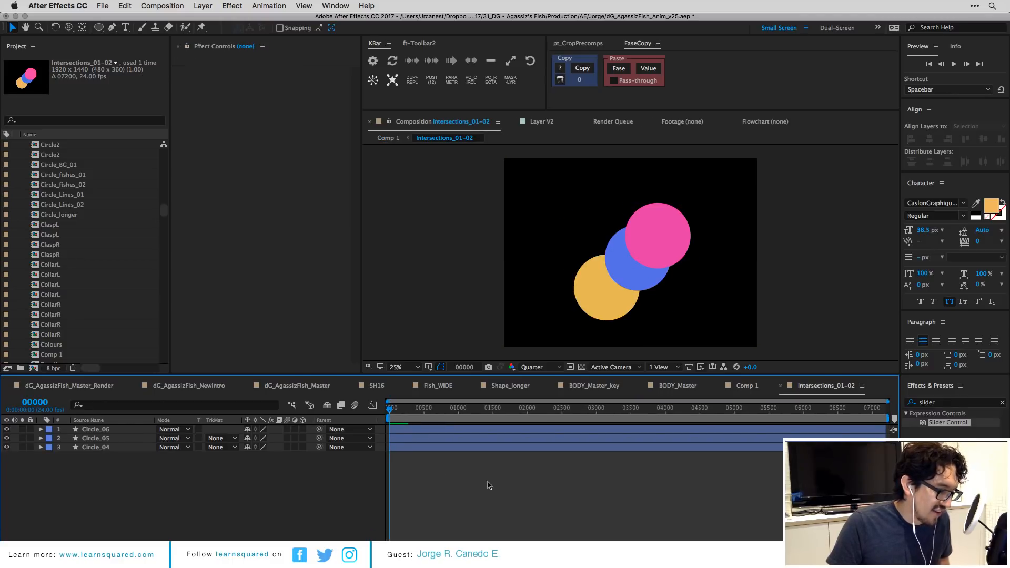
click(121, 439)
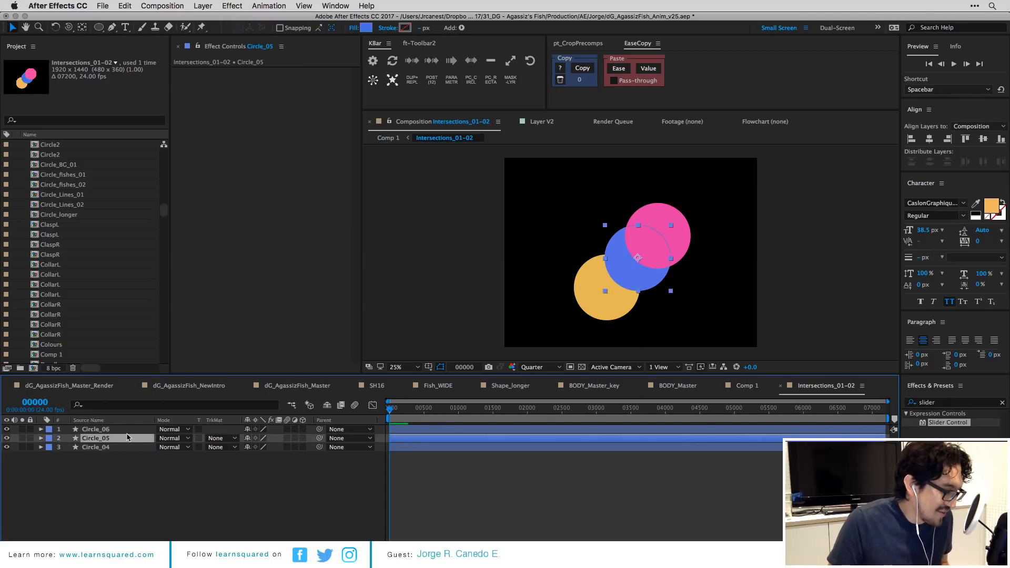
click(215, 442)
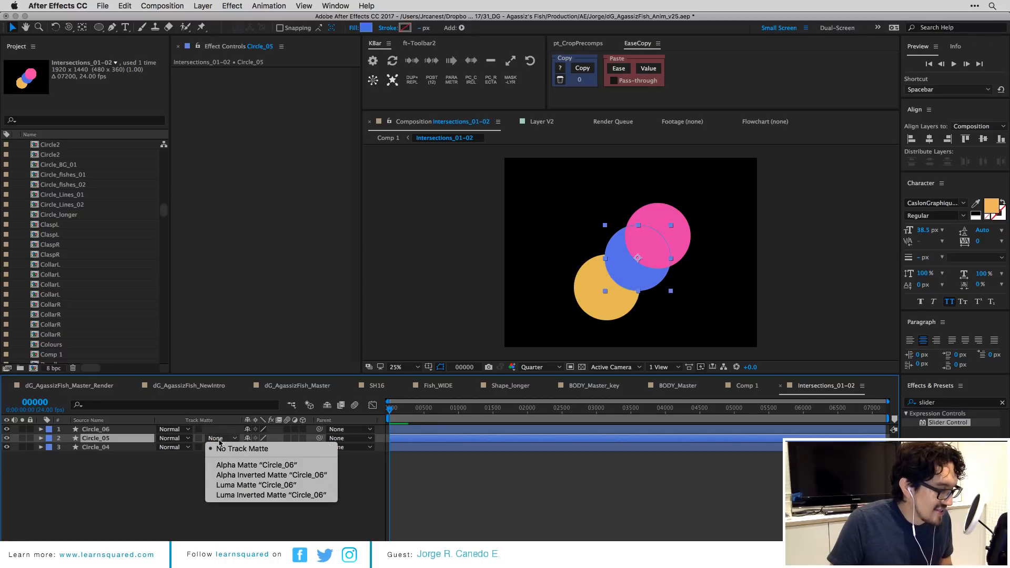
click(231, 462)
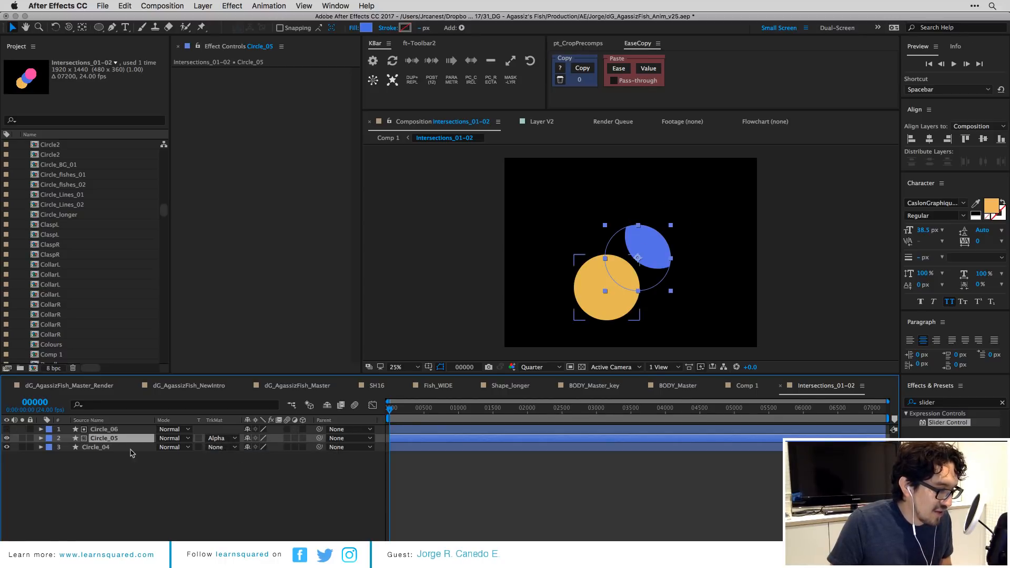
click(106, 447)
click(6, 447)
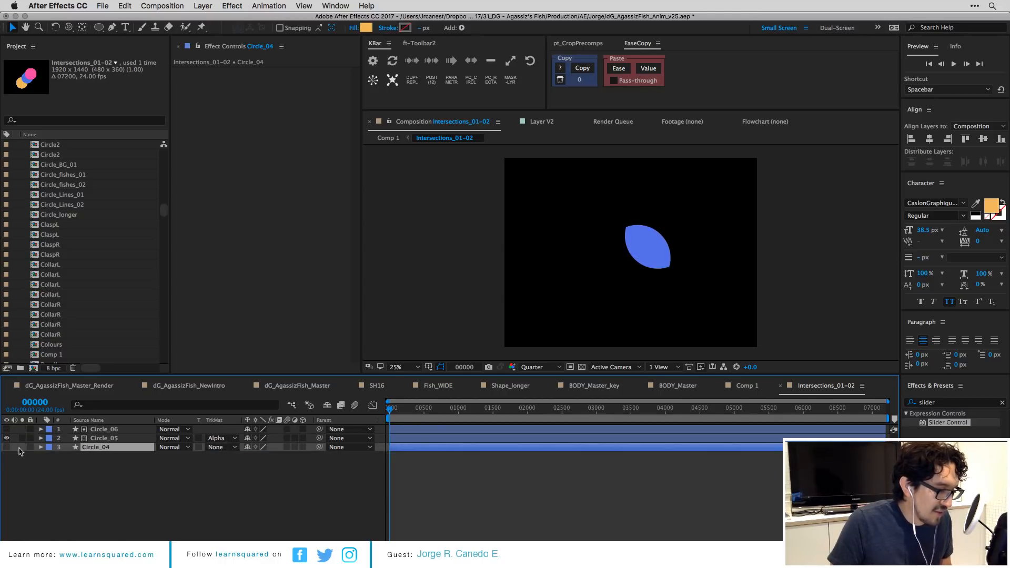
click(153, 484)
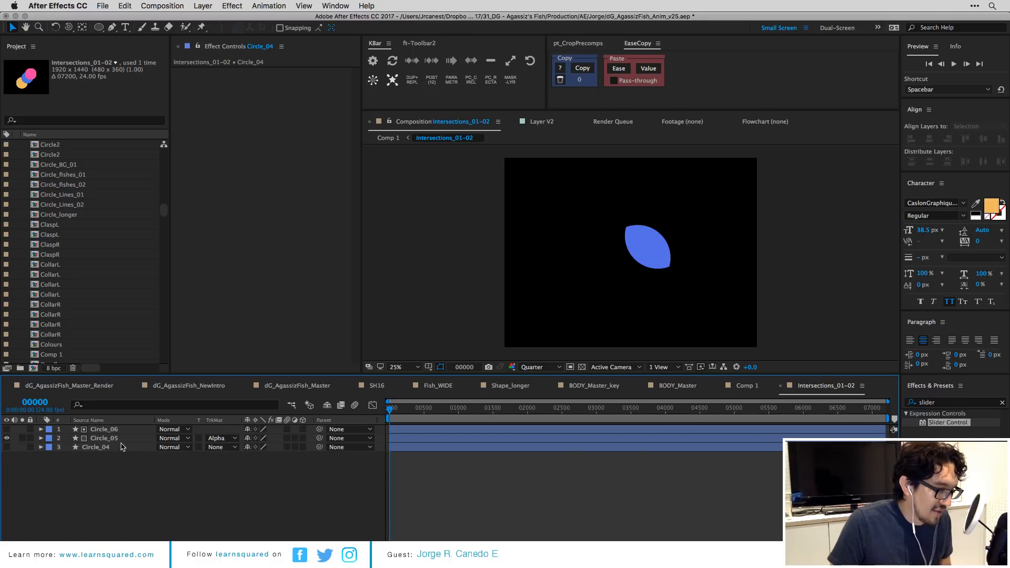
Apply the Fill effect to the Intersections_01-02 layer in Comp 1.
click(747, 388)
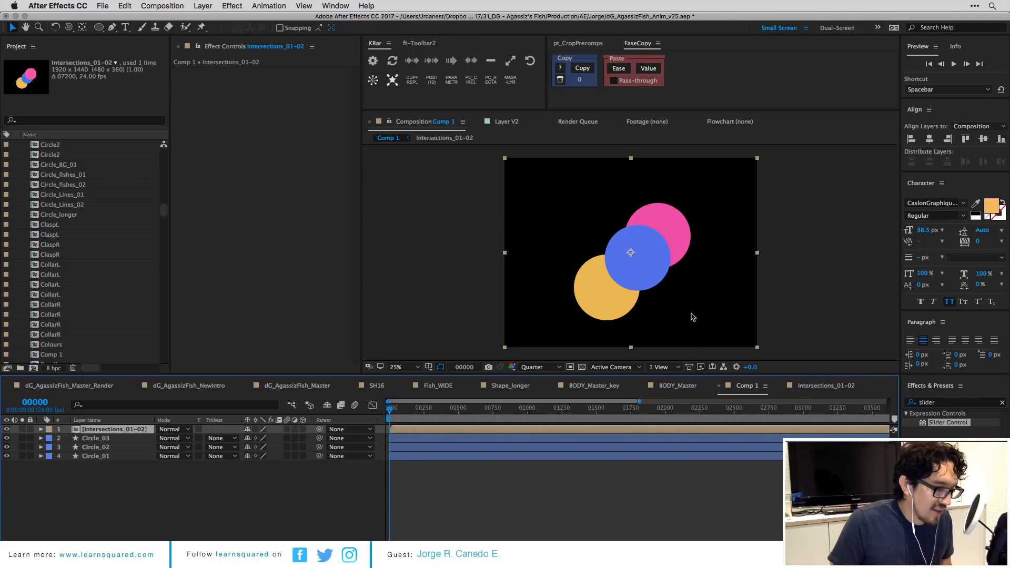
click(930, 404)
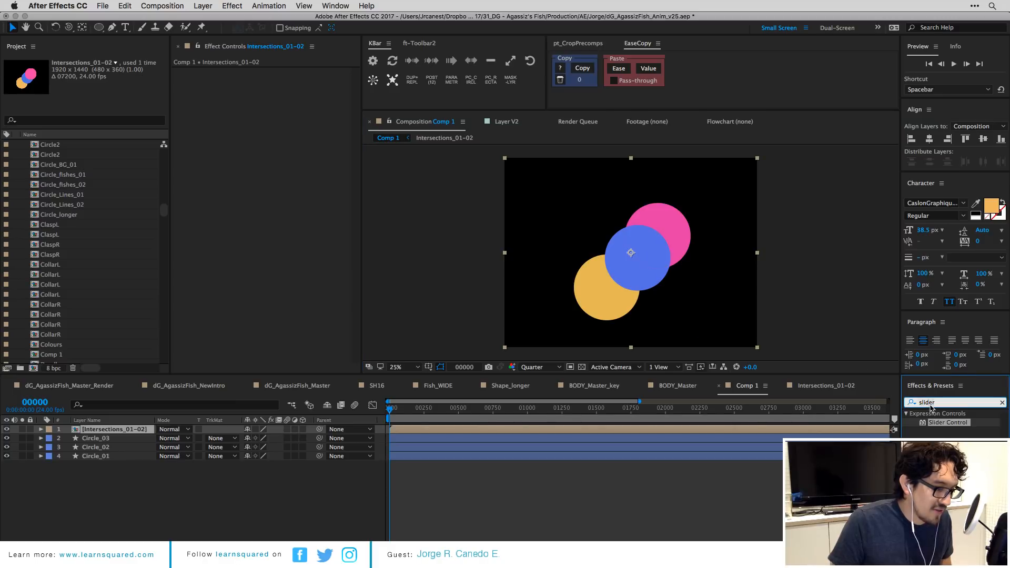
text(fill)
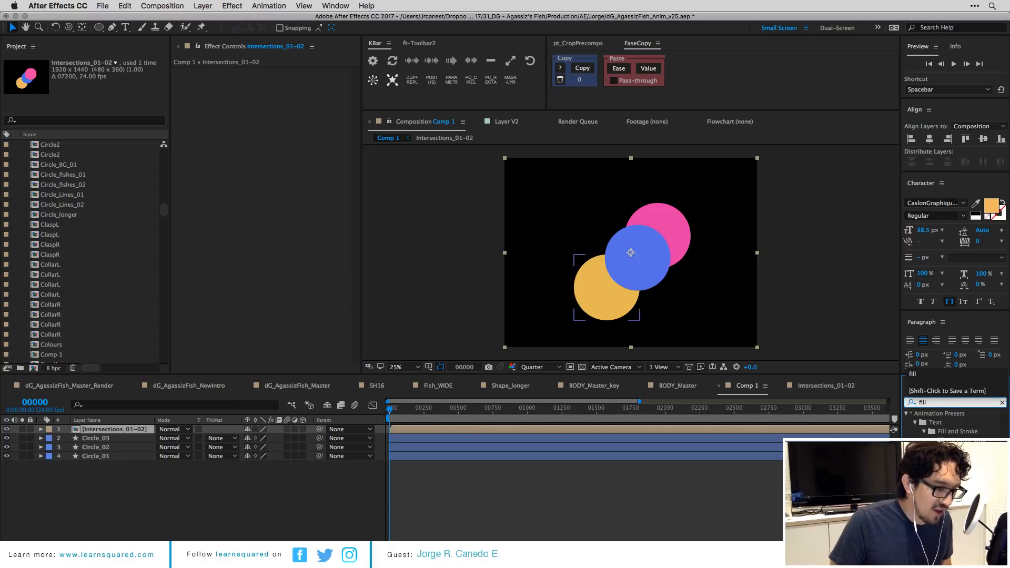
double_click(929, 467)
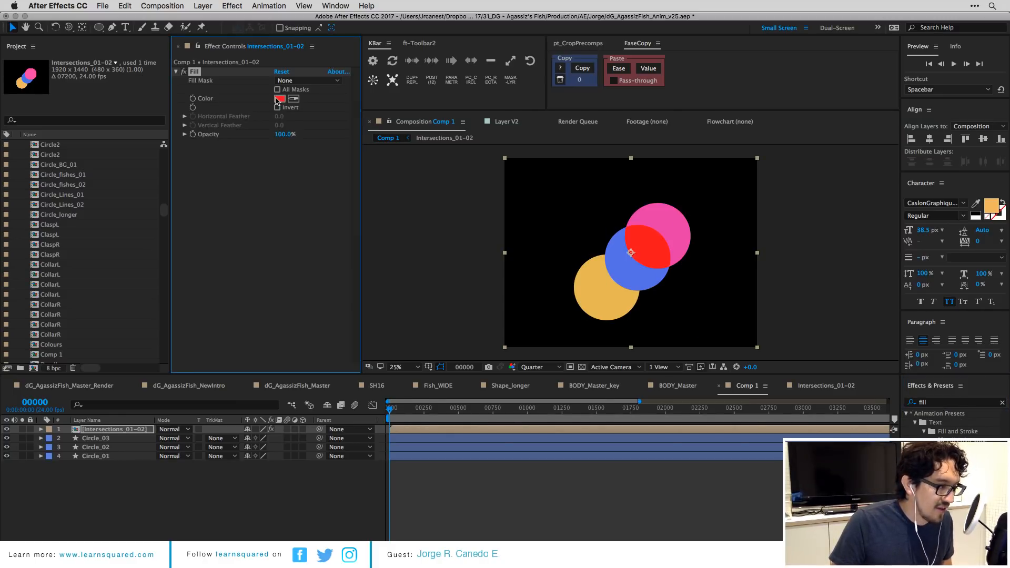
Set the Fill color to a darker shade sampled from the pink circle.
click(278, 98)
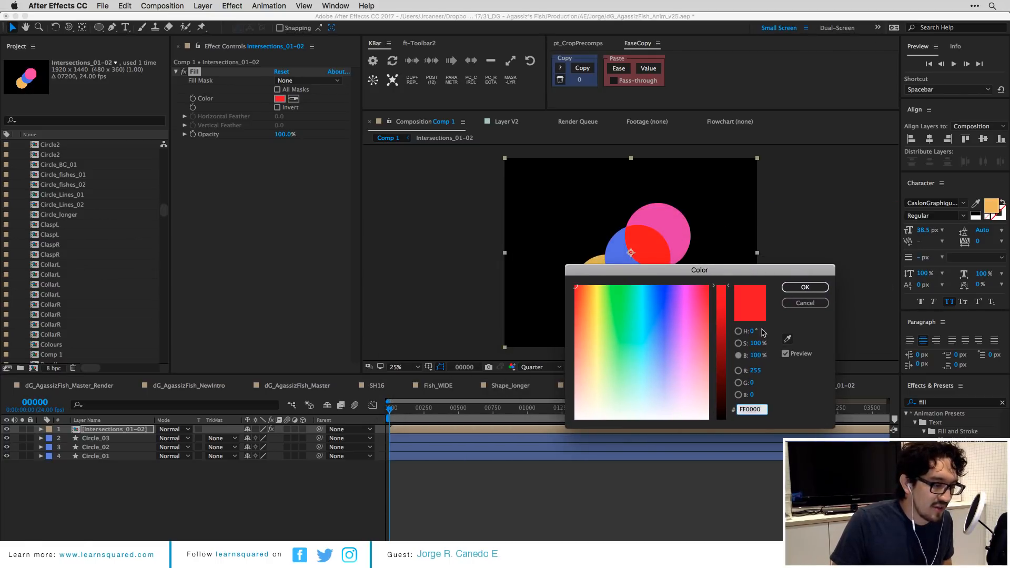
click(787, 339)
click(673, 237)
drag(722, 325, 723, 347)
click(805, 287)
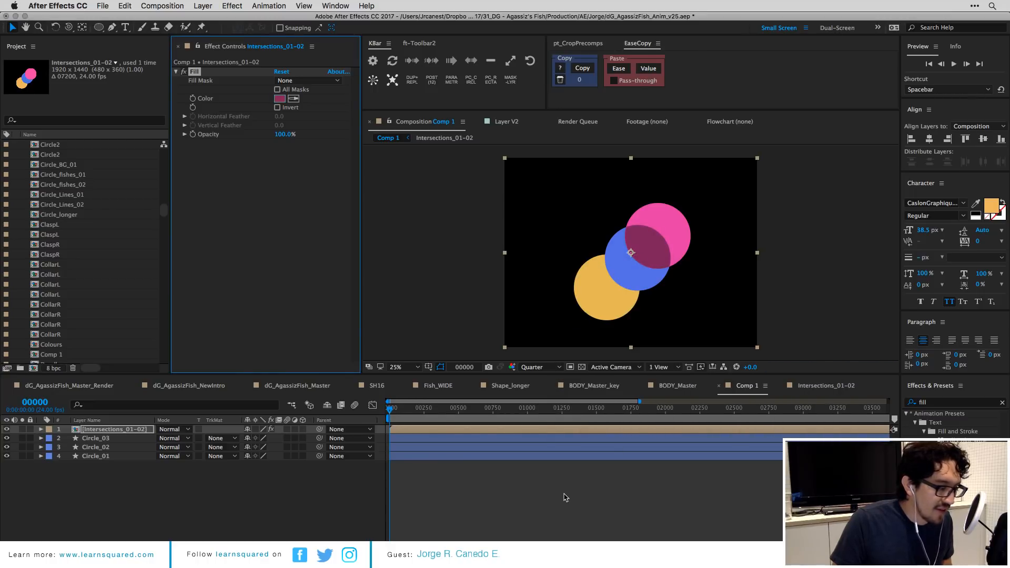
click(564, 494)
click(123, 430)
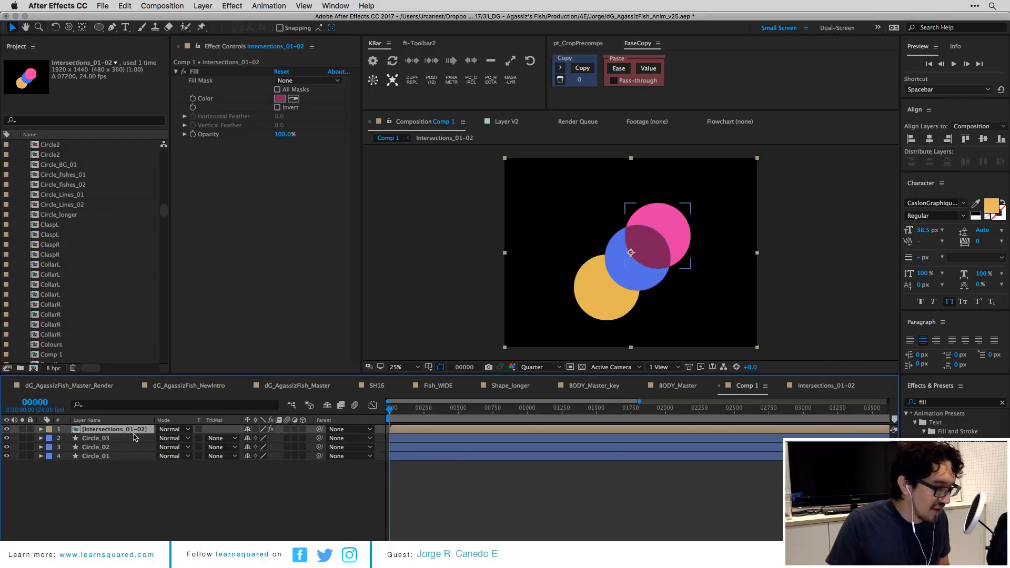
key(super+d)
right_click(132, 432)
right_click(121, 432)
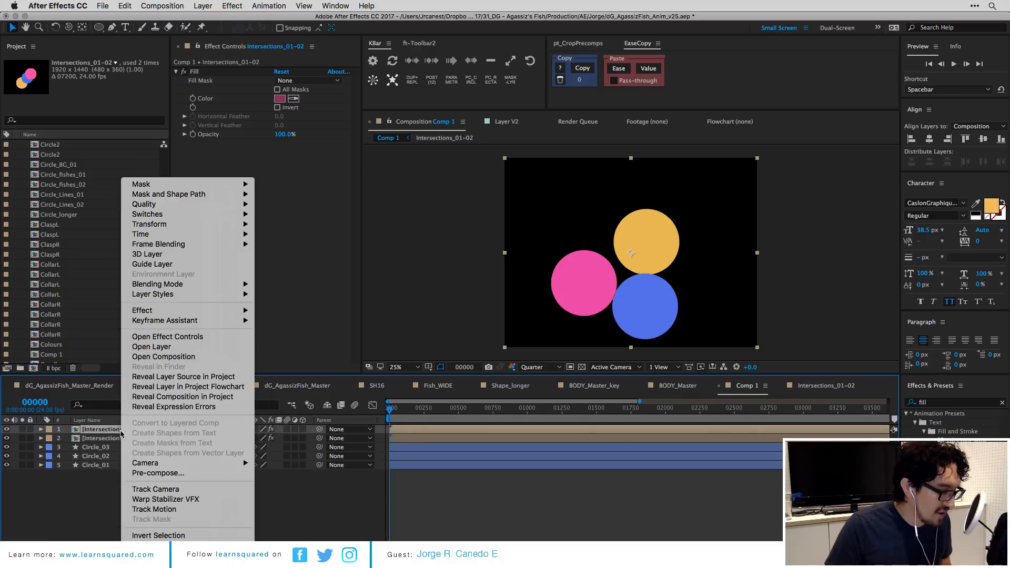
click(202, 376)
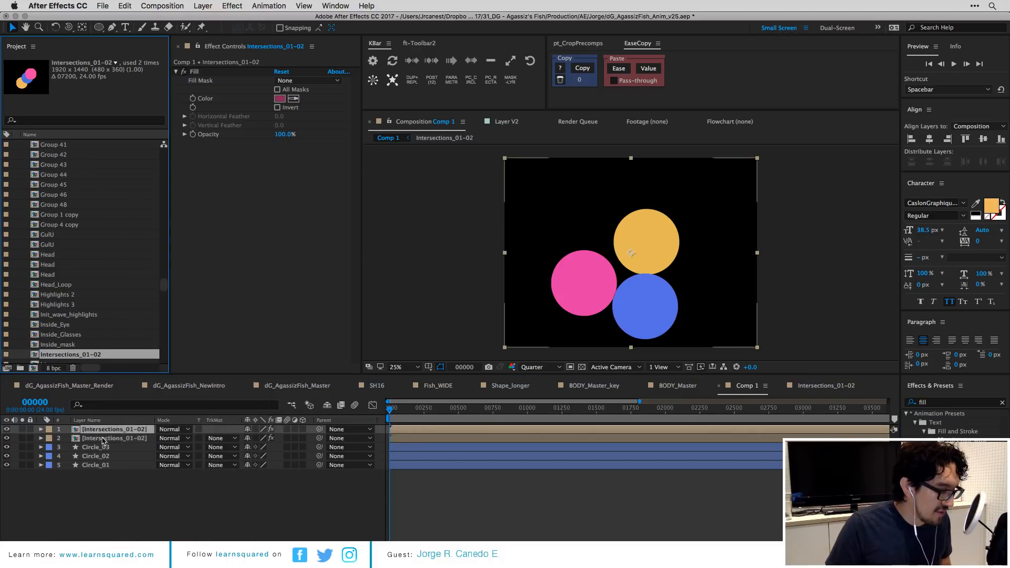
key(Delete)
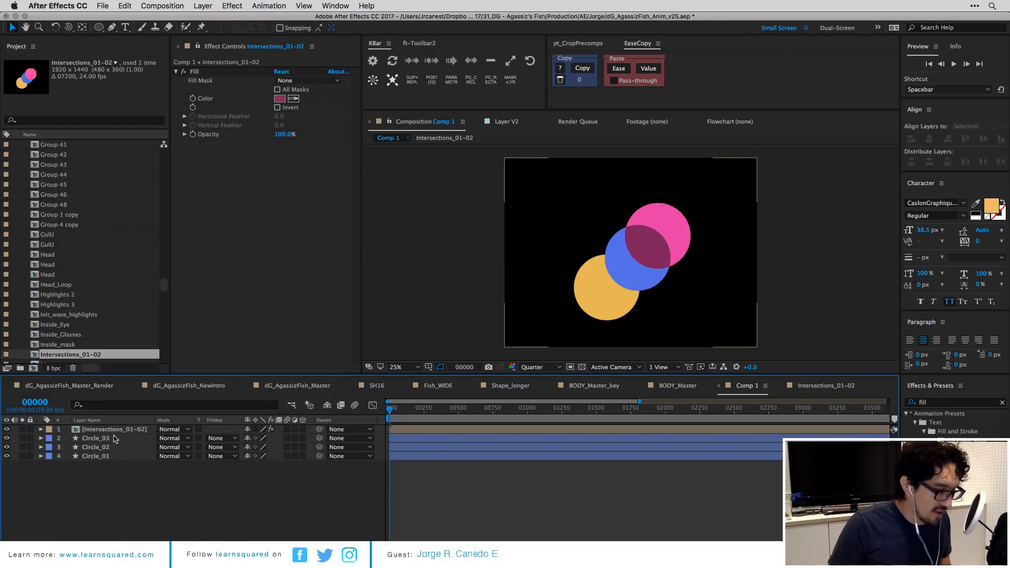
Duplicate the Intersections_01-02 composition in the project as Intersections_01-03 and add the duplicate to Comp 1 as the uppermost layer.
click(103, 344)
scroll(108, 349, down, 1)
scroll(107, 349, down, 1)
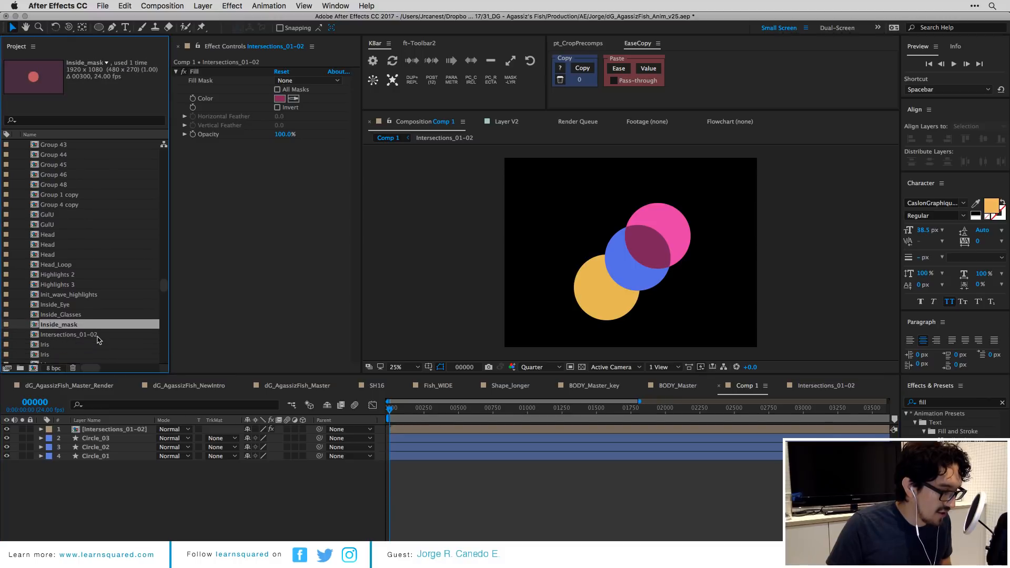
click(101, 335)
key(super+d)
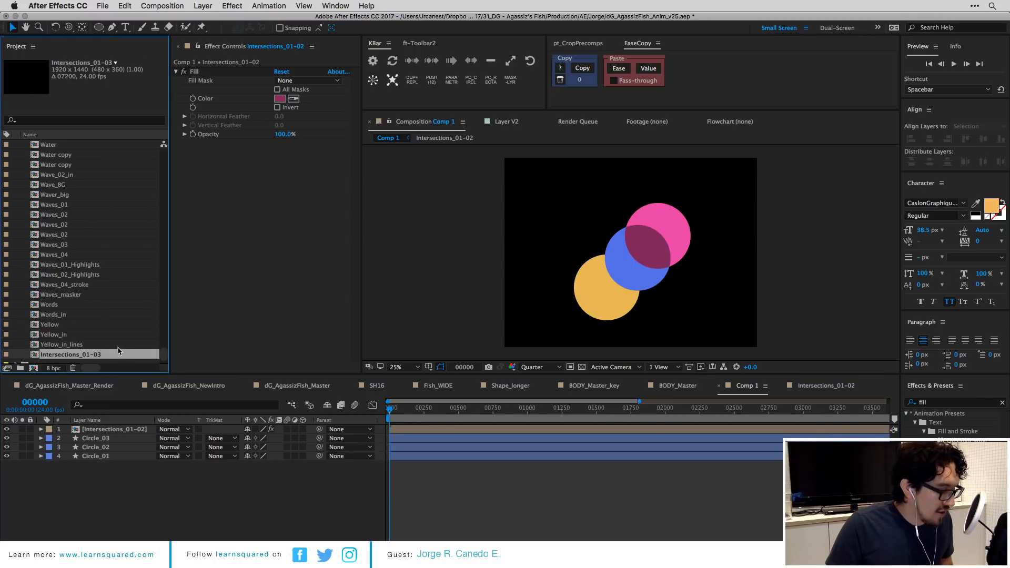
scroll(120, 347, down, 4)
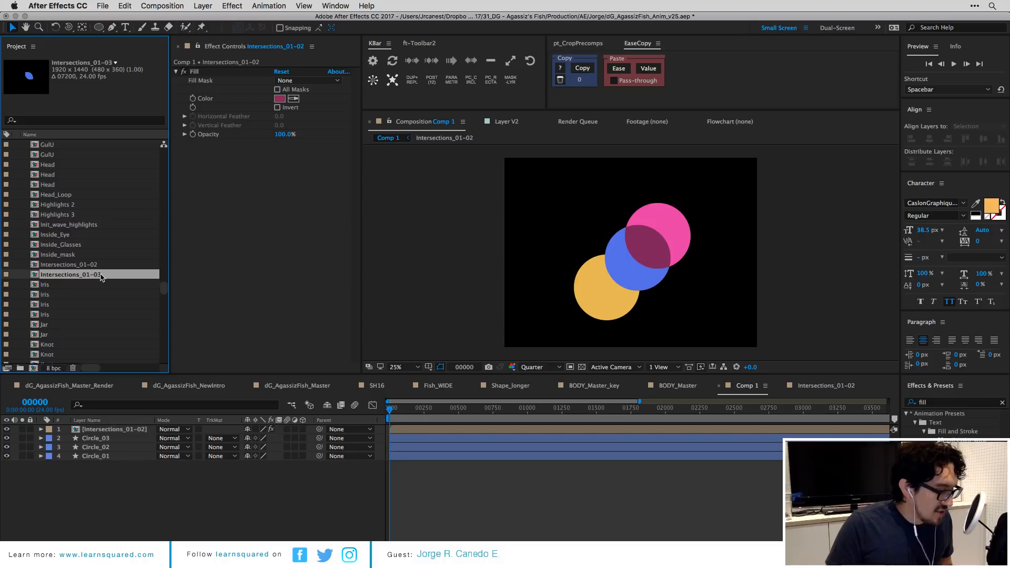
key(super+slash)
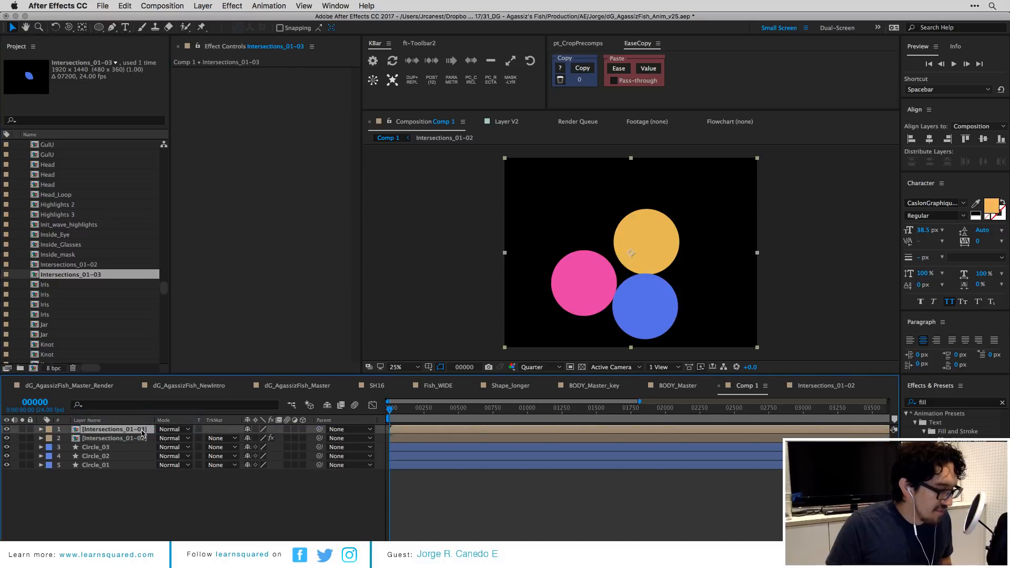
Open the Intersections_01-03 composition from Comp 1 and rename it Intersections_02-03.
double_click(142, 430)
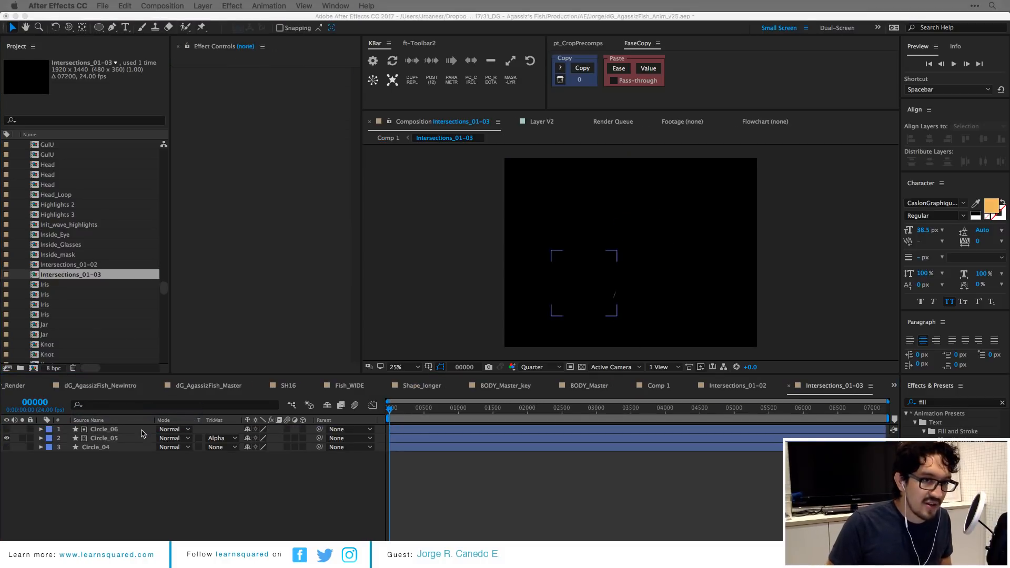
key(super+k)
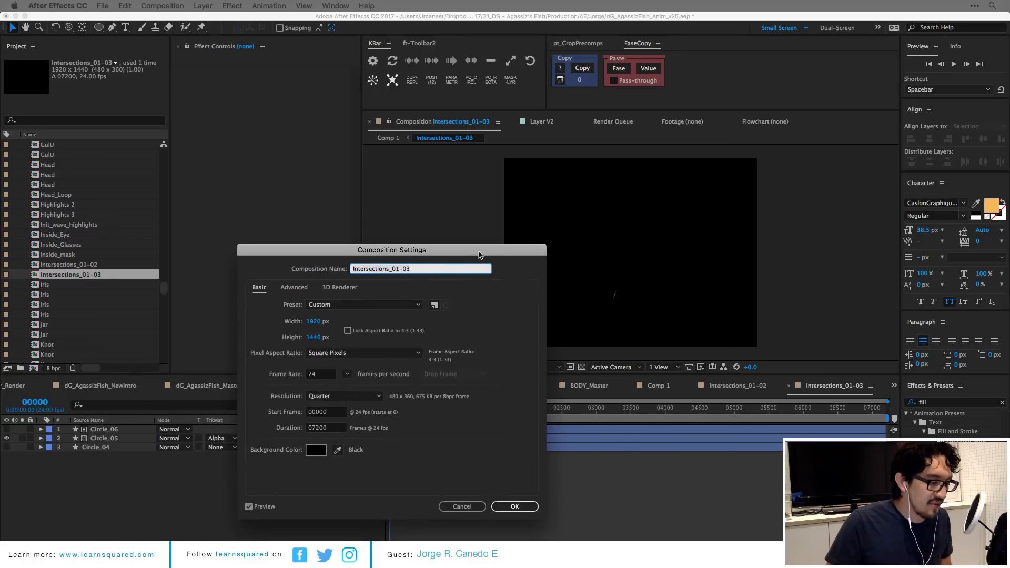
click(403, 269)
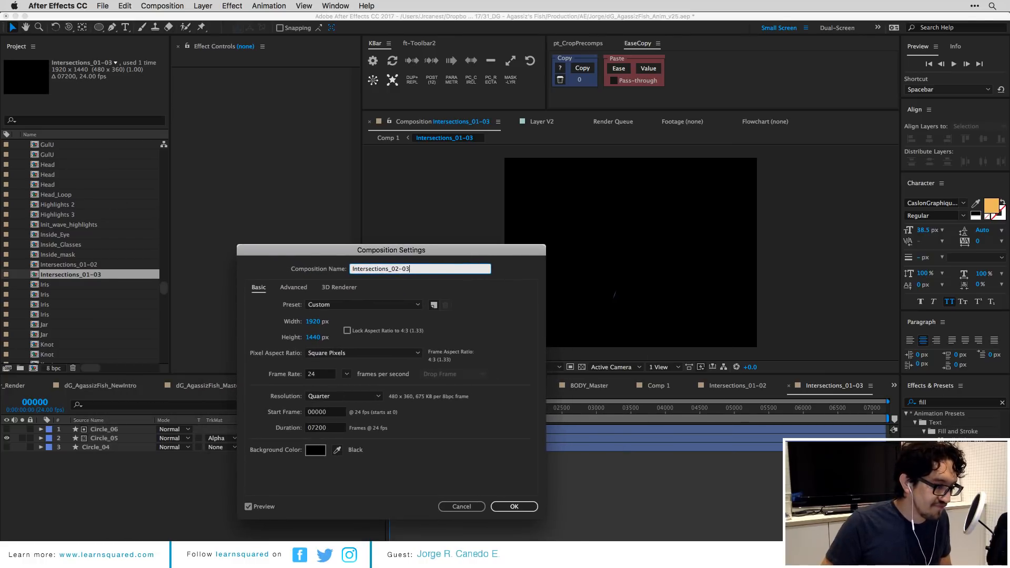
key(Return)
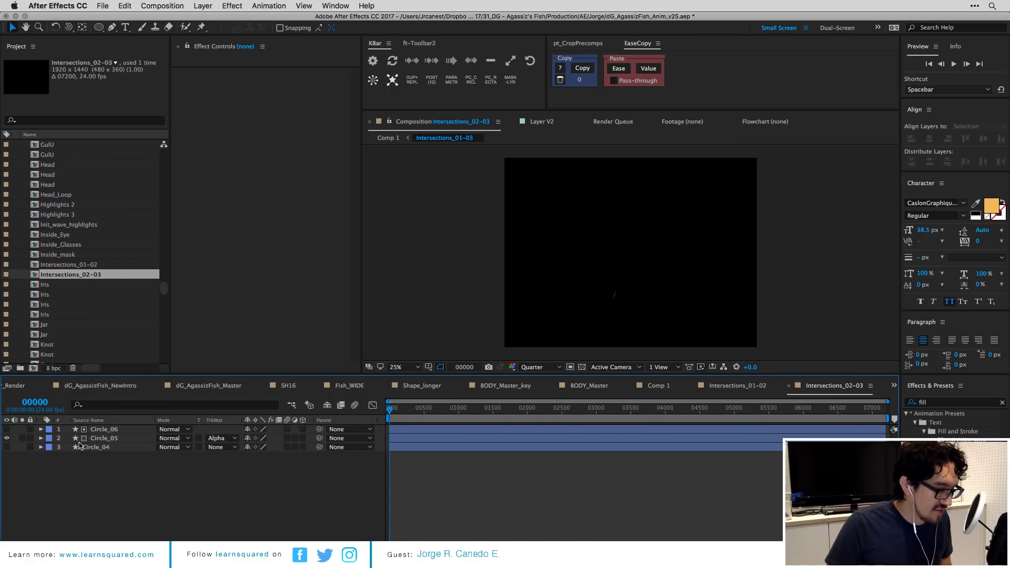
Clear the existing track matte in Intersections_02-03, set Circle_04 to use Circle_05 as an alpha matte, and keep Circle_06 hidden.
key(super+a)
click(221, 438)
click(237, 445)
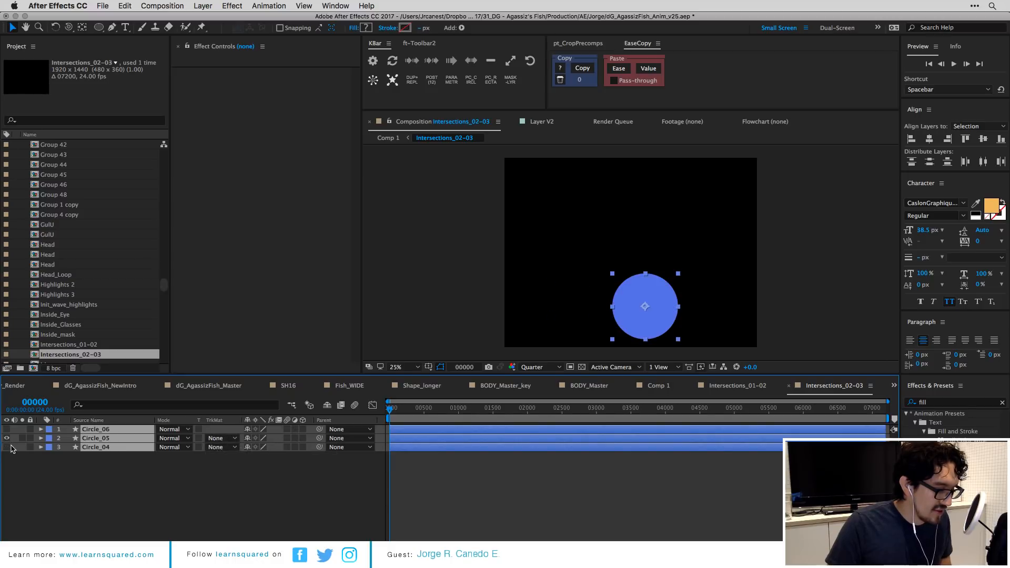
click(7, 446)
click(99, 465)
click(99, 447)
click(234, 448)
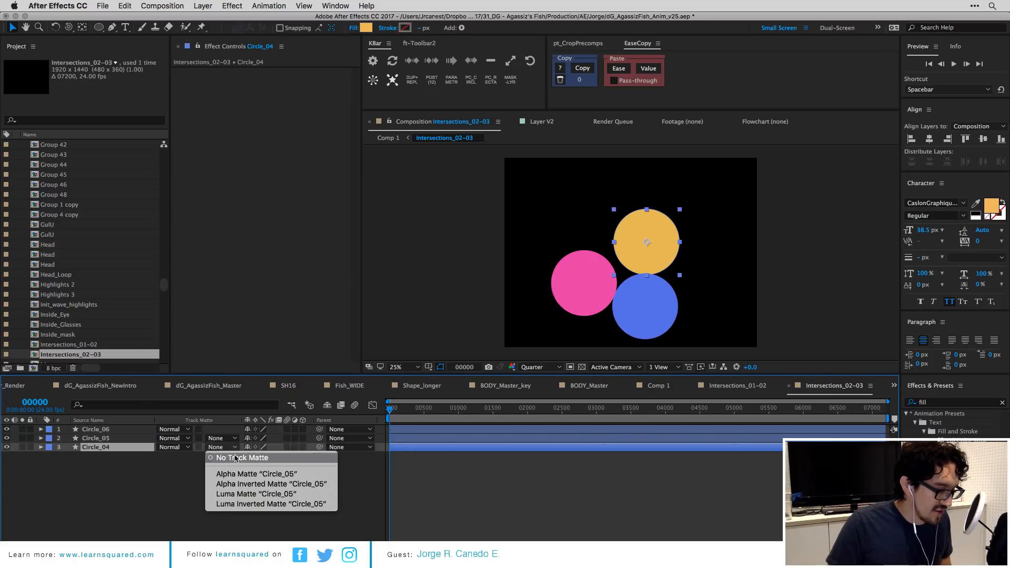
click(240, 474)
click(7, 429)
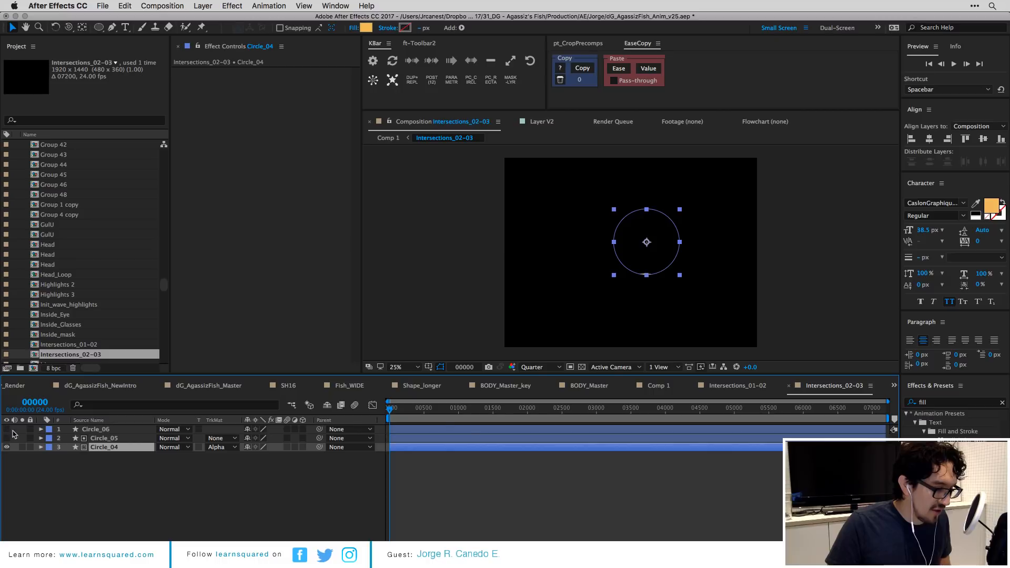
drag(412, 409, 451, 413)
Close the intersection precomp timelines and apply the Fill effect to the Intersections_02-03 layer in Comp 1.
click(462, 473)
key(super+w)
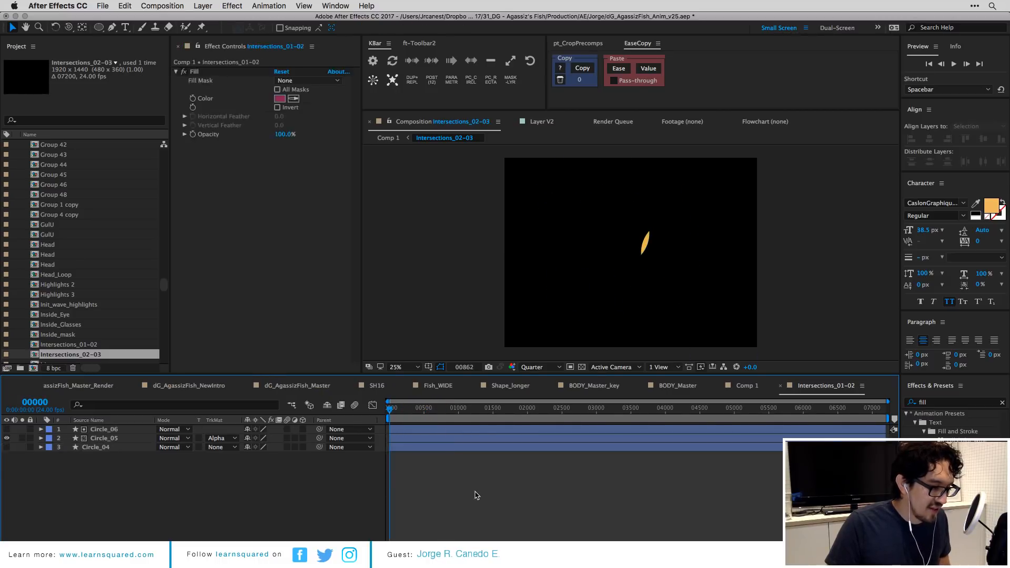
key(super+w)
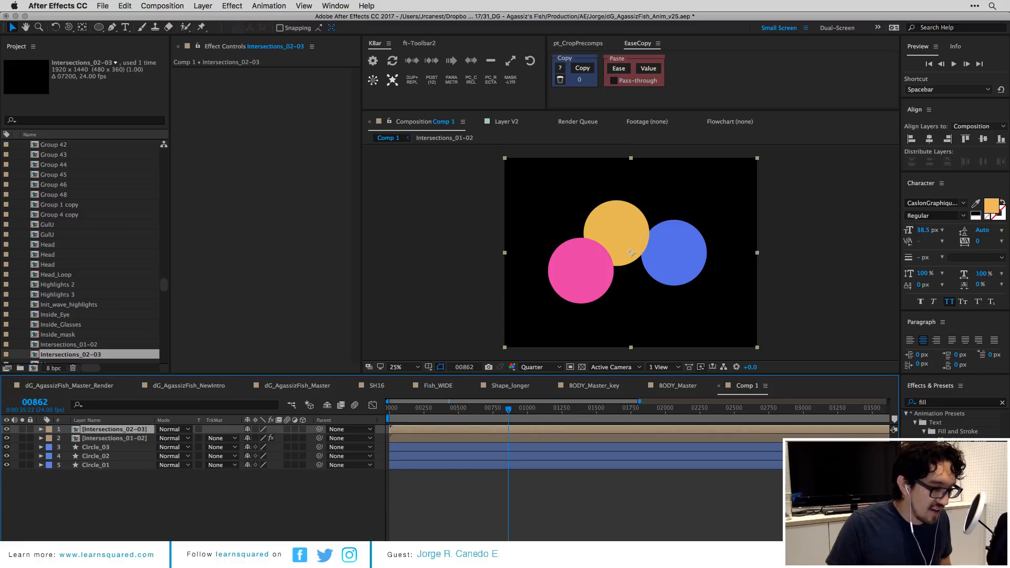
double_click(942, 467)
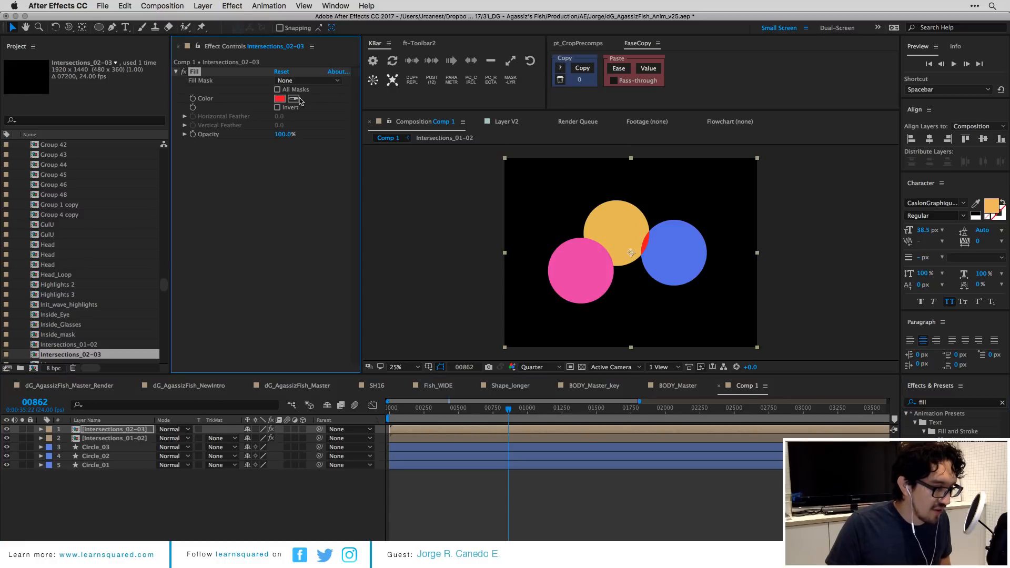
Set the Intersections_02-03 Fill color to a shade sampled from the yellow circle and darkened to about 36% brightness.
click(624, 221)
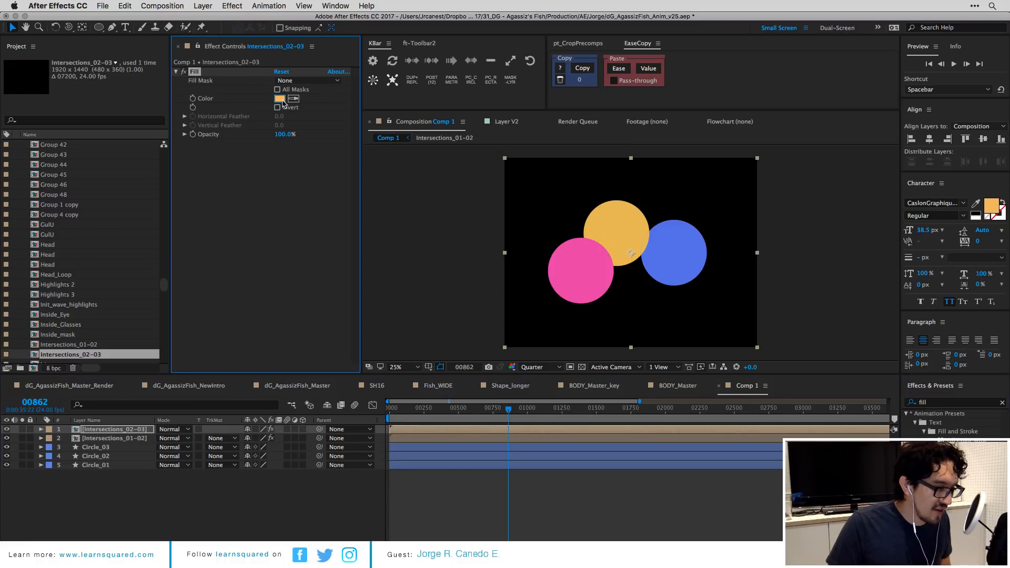
click(281, 99)
drag(720, 353, 723, 367)
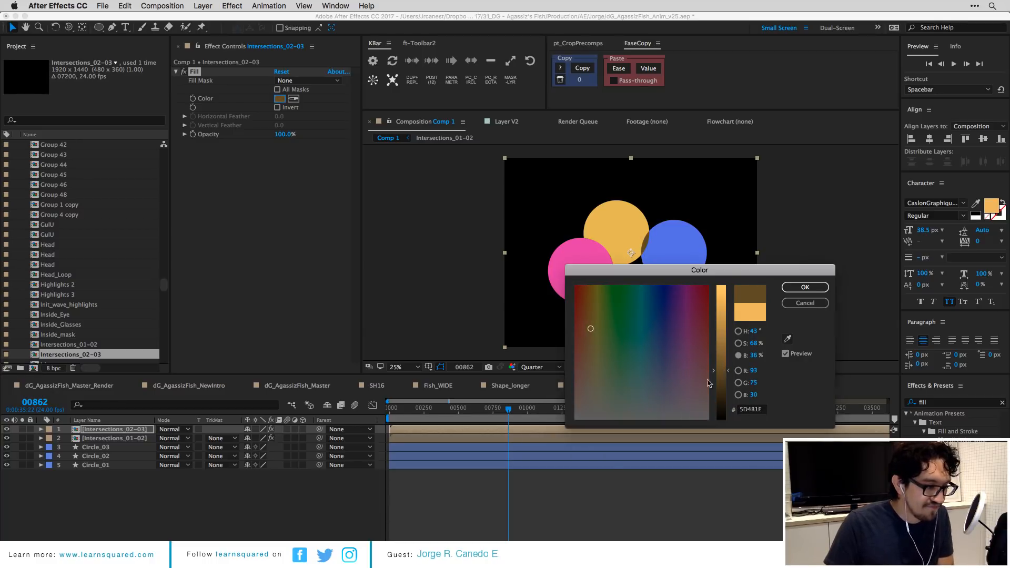
key(Return)
click(467, 501)
Duplicate the Intersections_02-03 composition in the project and add the duplicate to Comp 1 as the uppermost layer.
click(108, 354)
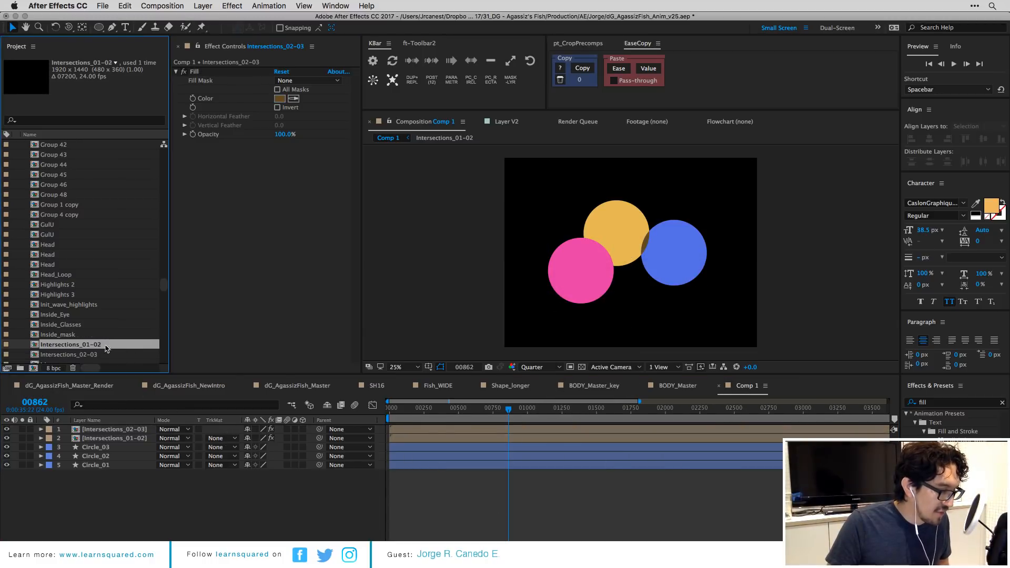
scroll(125, 326, down, 1)
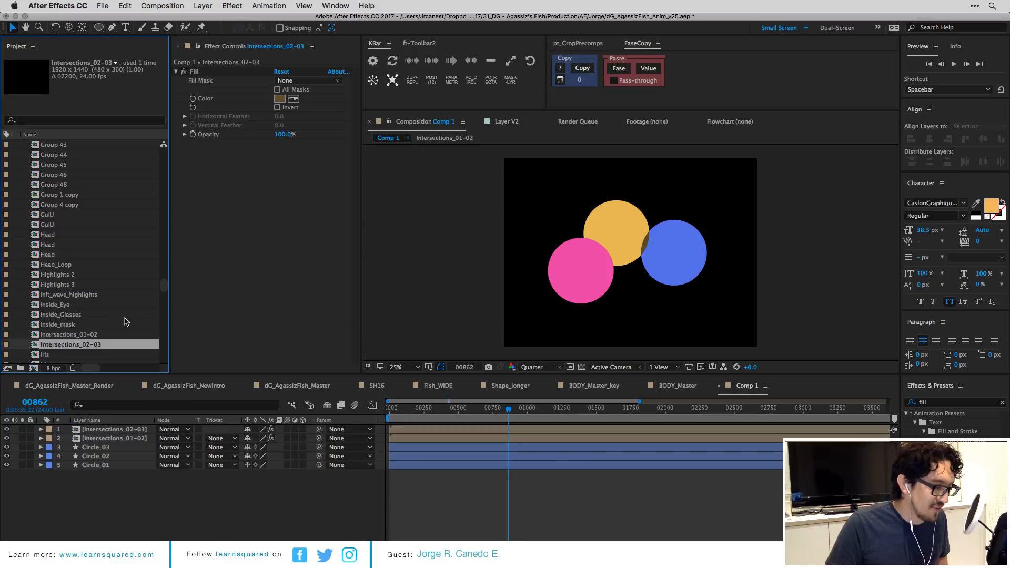
key(super+d)
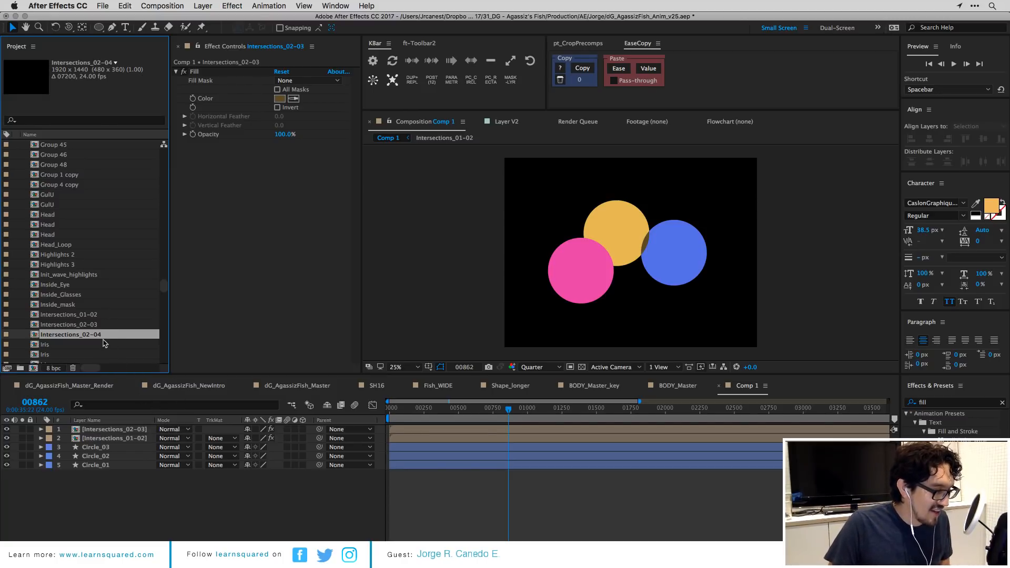
drag(127, 424, 134, 427)
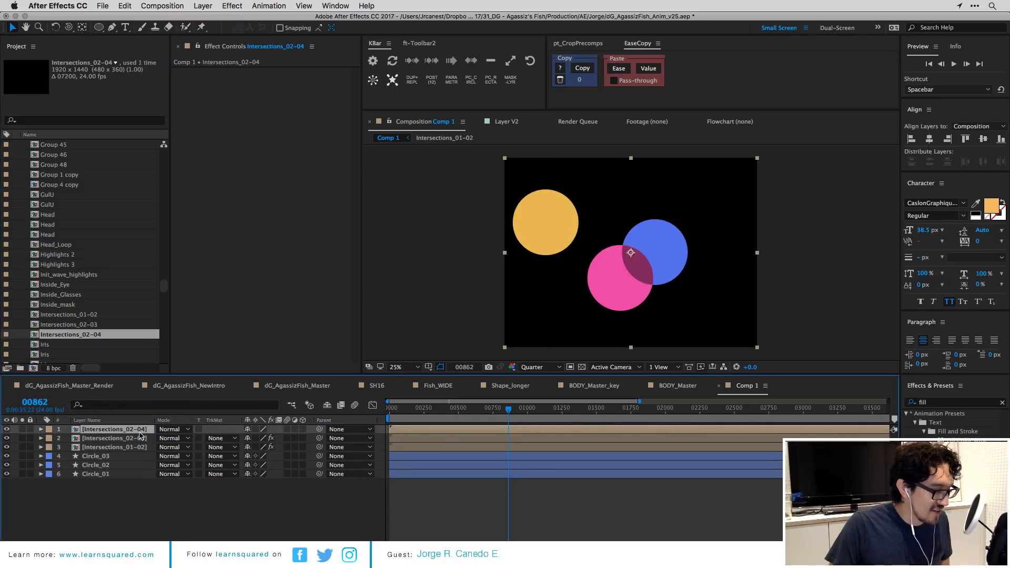
Open the duplicated Intersections_02-04 composition and rename it Intersections_01-03.
double_click(140, 430)
key(super+k)
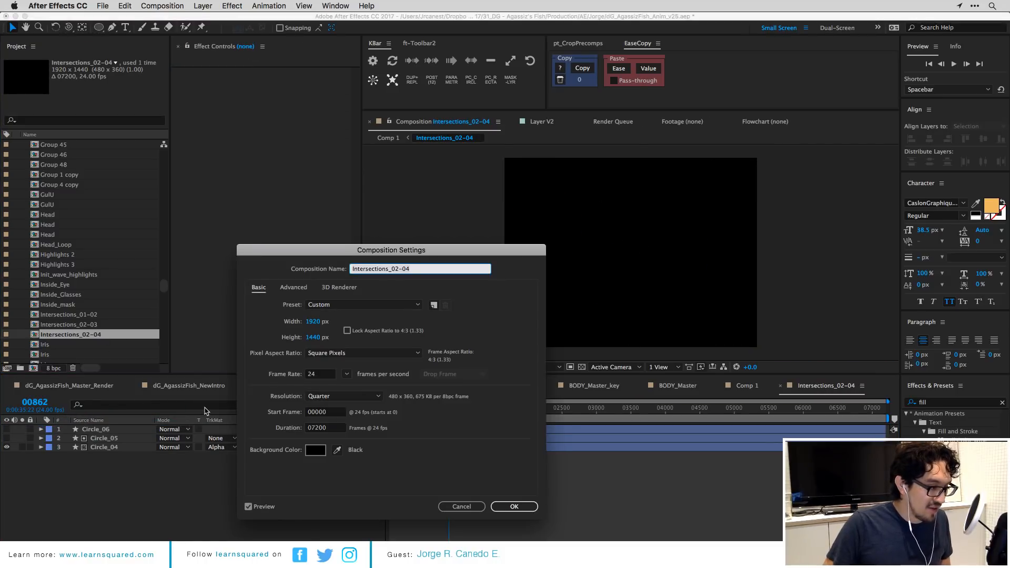
key(Right)
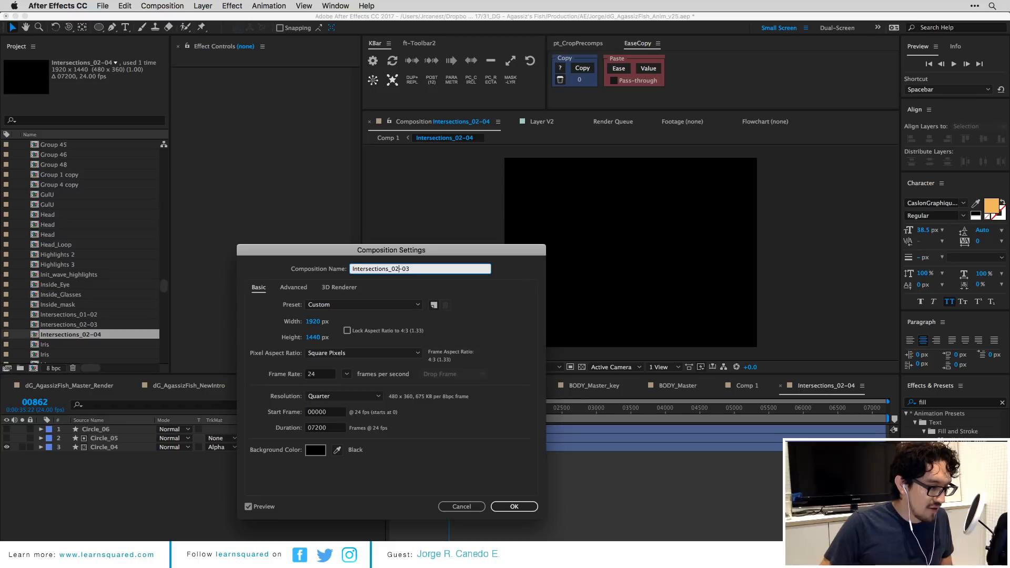
key(Return)
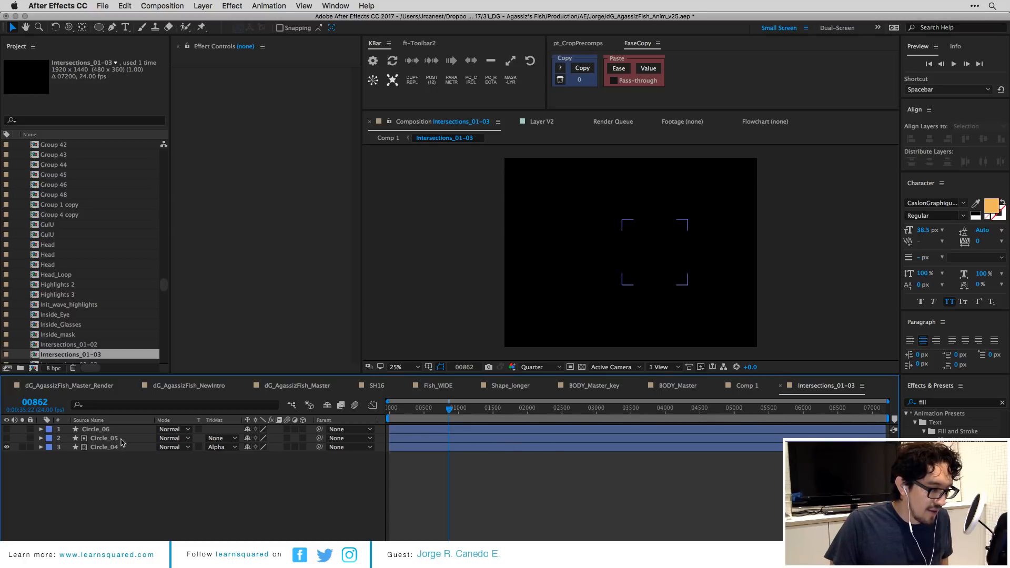
In Intersections_01-03, move Circle_06 directly above Circle_04 and set Circle_04 to use it as an alpha matte.
key(super+a)
click(219, 447)
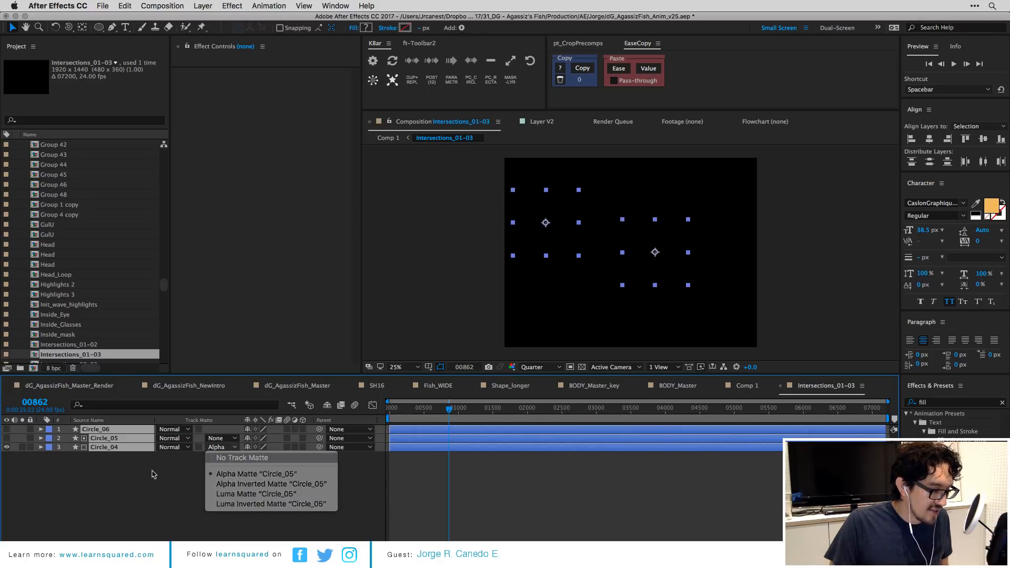
click(122, 473)
drag(116, 429, 120, 443)
click(220, 447)
click(234, 474)
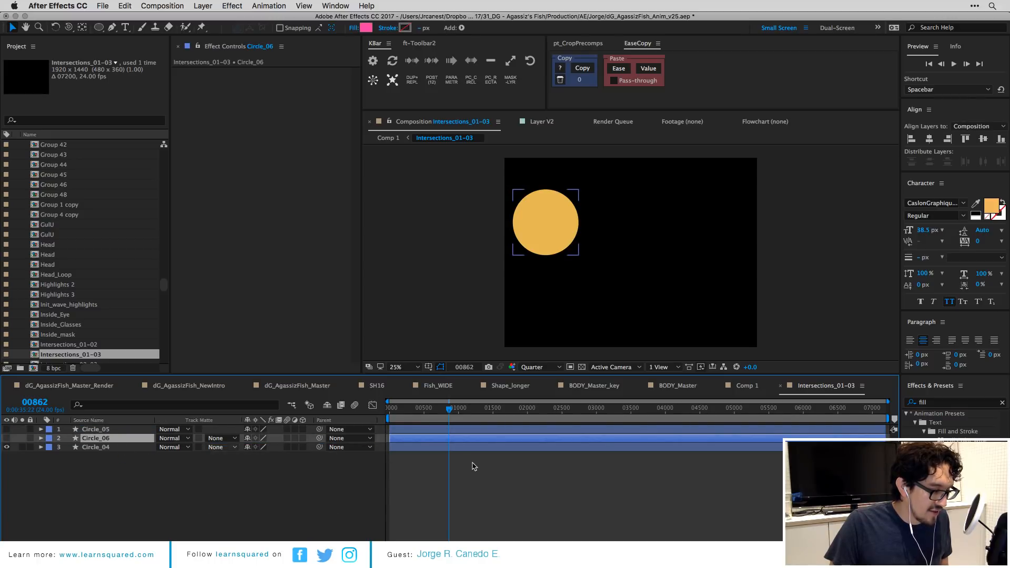
click(472, 465)
drag(444, 408, 423, 414)
Return to Comp 1 and apply the Fill effect to Intersections_01-03, using a darkened shade sampled from the blue circle.
key(Tab)
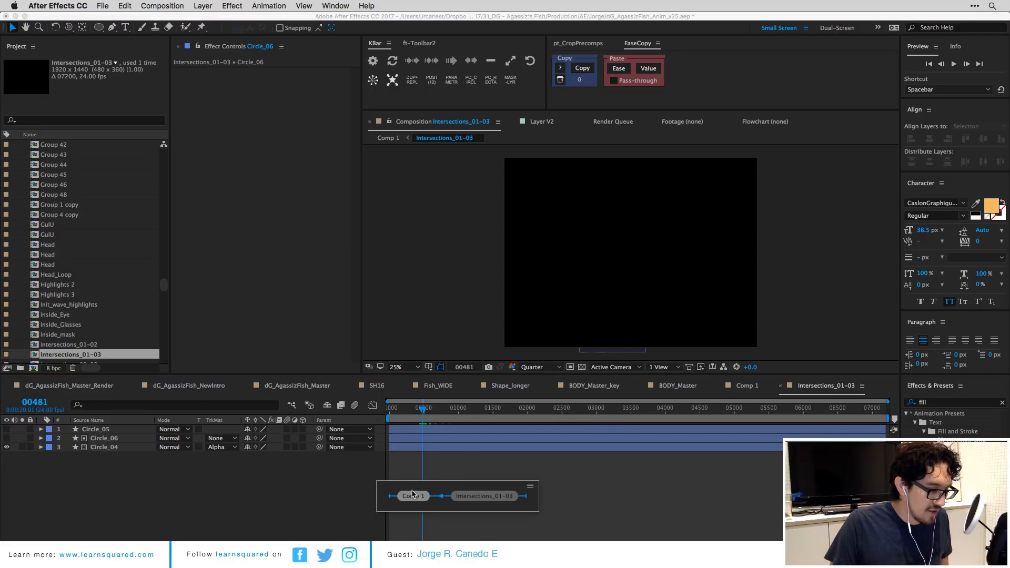
click(407, 494)
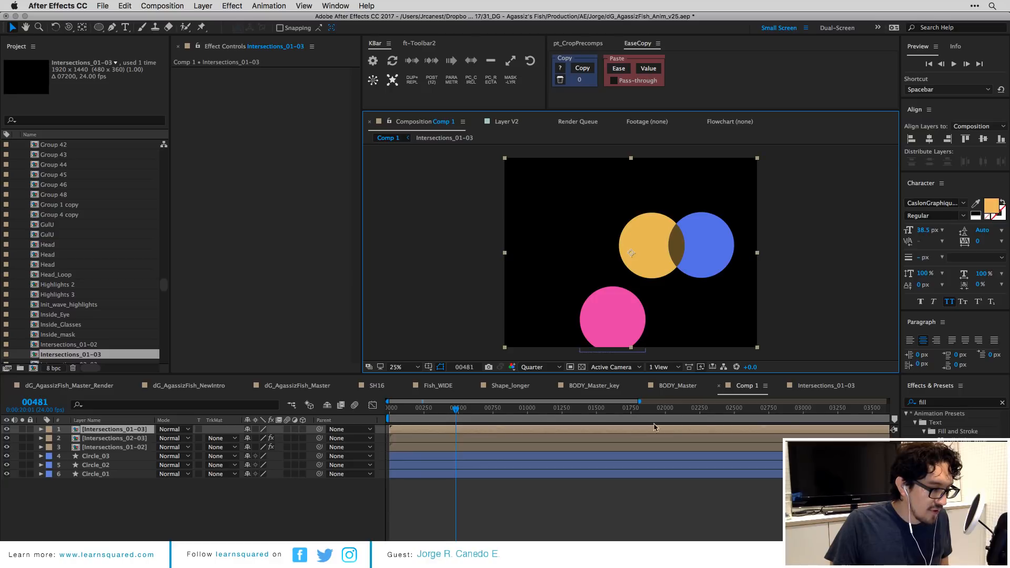
double_click(945, 467)
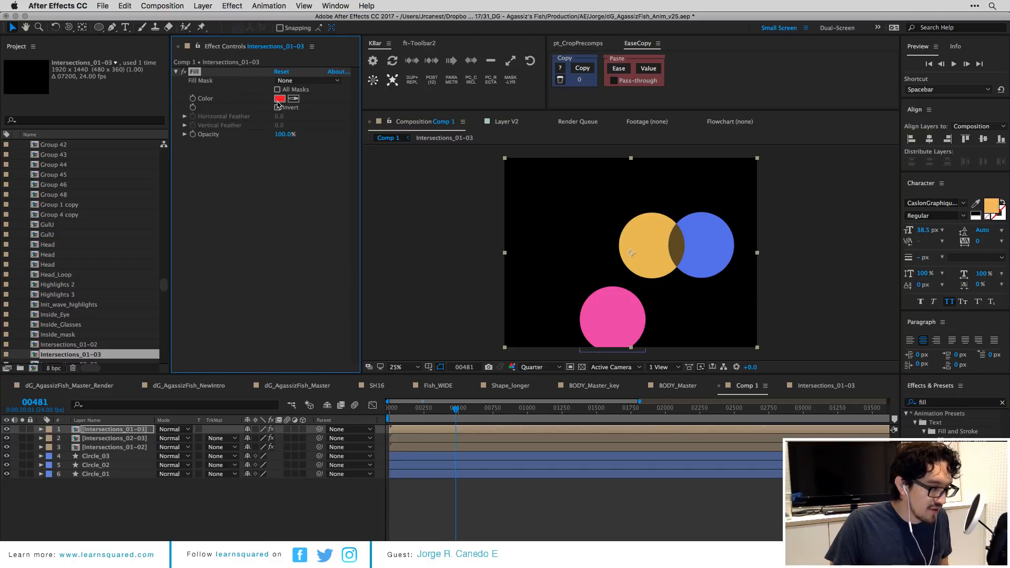
click(278, 99)
click(787, 340)
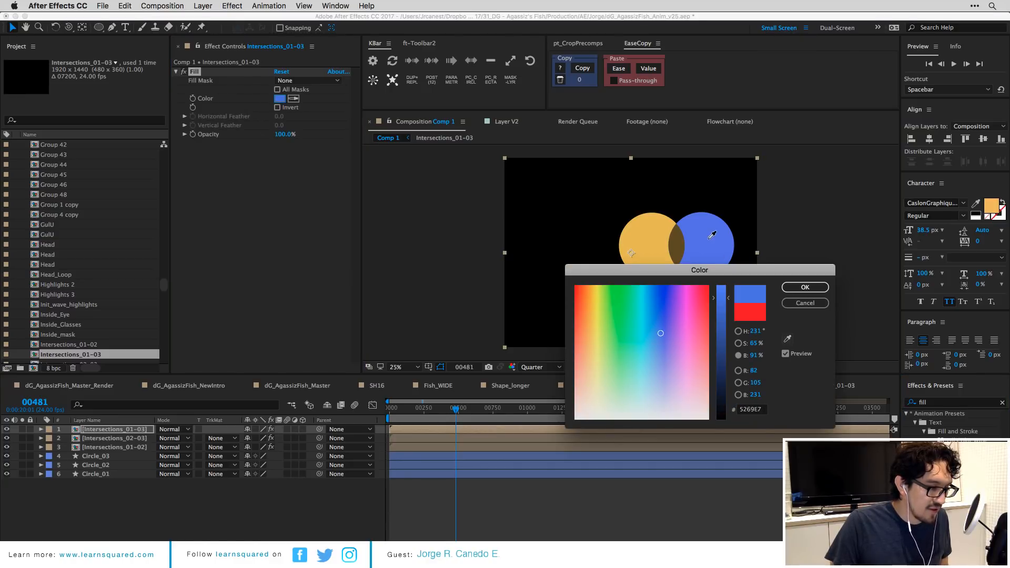
click(722, 343)
key(Return)
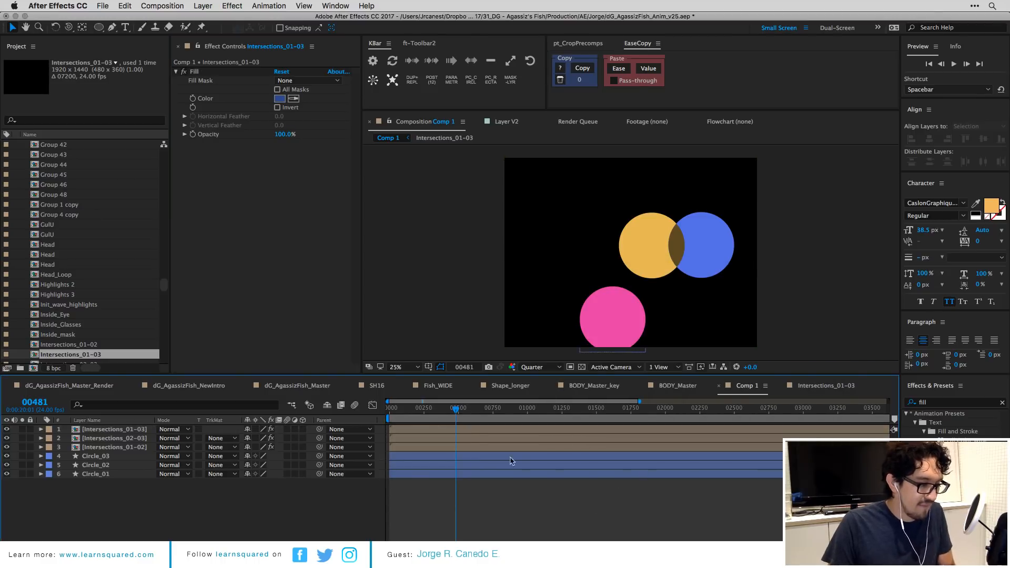
End the Comp 1 work area at frame 767 and preview the animated circle intersections.
drag(469, 417, 495, 414)
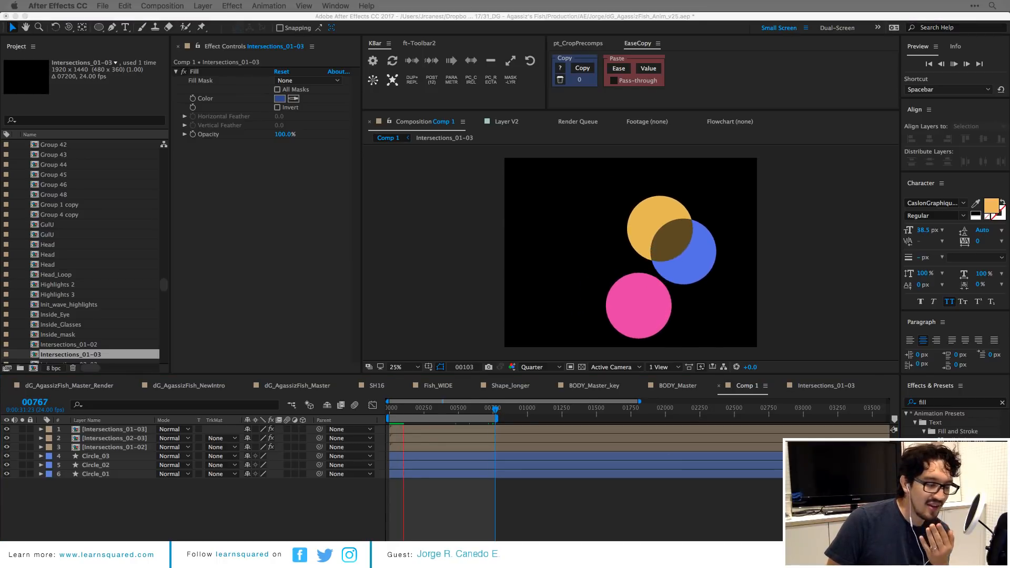
click(486, 493)
scroll(408, 418, up, 1)
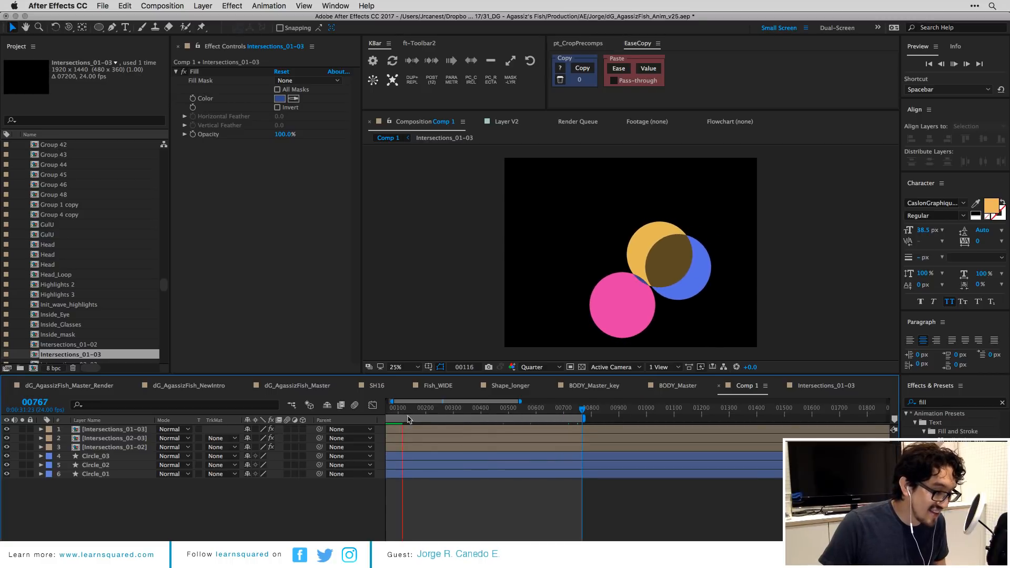
key(space)
Go to frame 58 in Comp 1 and solo the intersection layers one at a time to examine each overlap.
scroll(408, 417, up, 2)
scroll(407, 415, left, 3)
drag(409, 415, 454, 414)
click(114, 429)
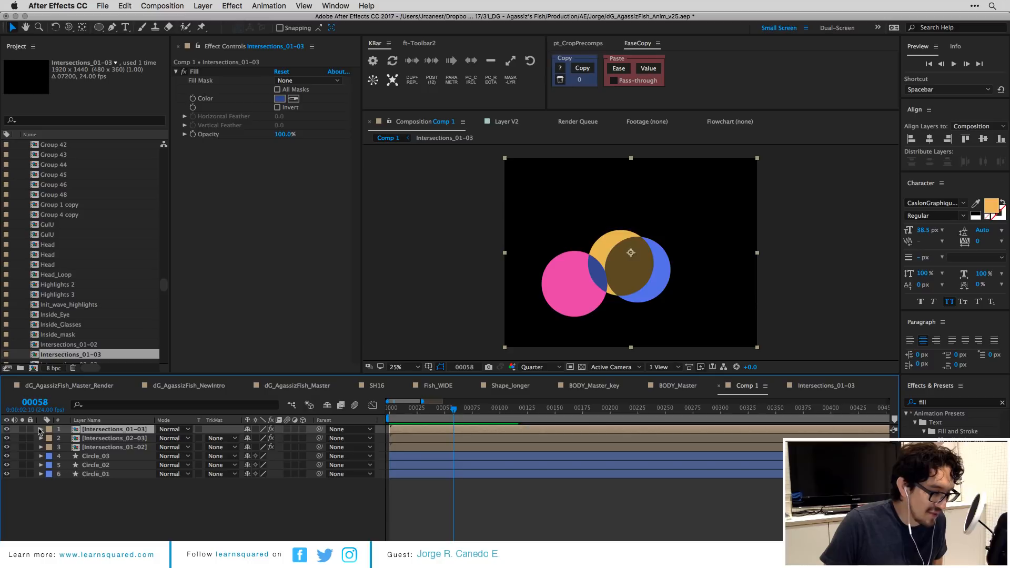
click(22, 429)
click(22, 429)
click(22, 446)
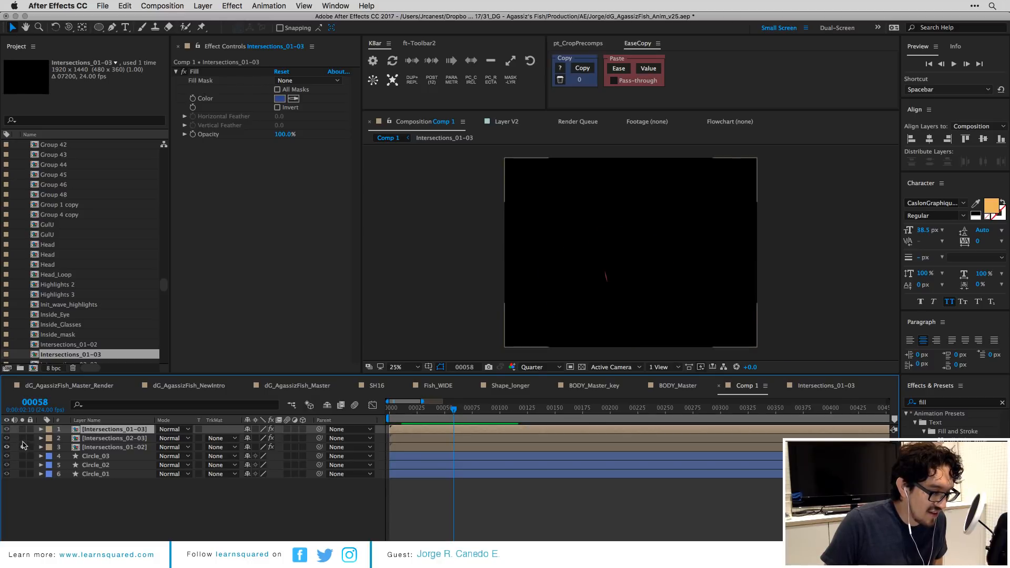
click(22, 446)
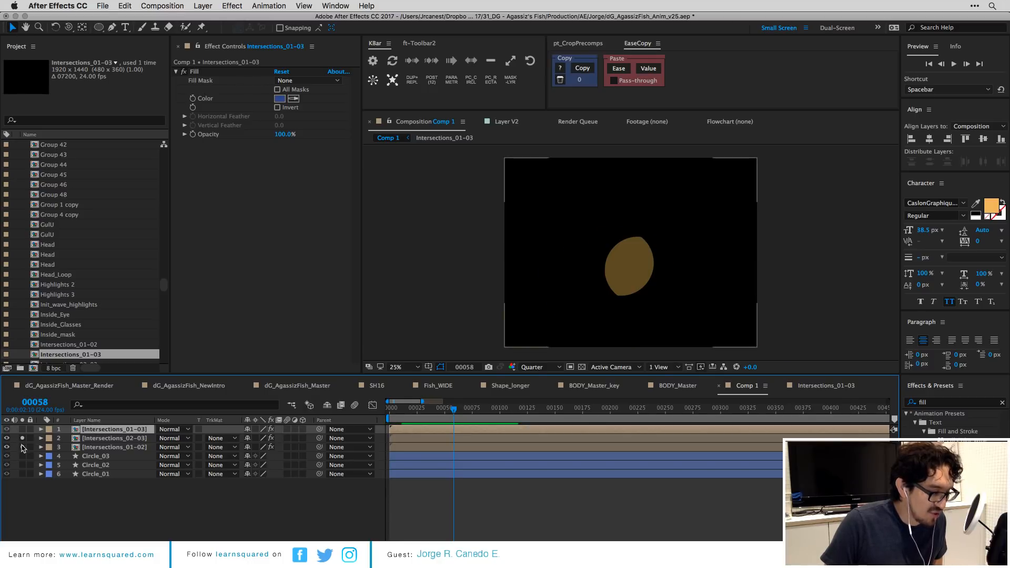
Duplicate the Intersections_02-03 and Intersections_01-02 layers and pre-compose the duplicates as Intersection_Jcrazy.
click(97, 439)
shift+click(99, 448)
key(super+d)
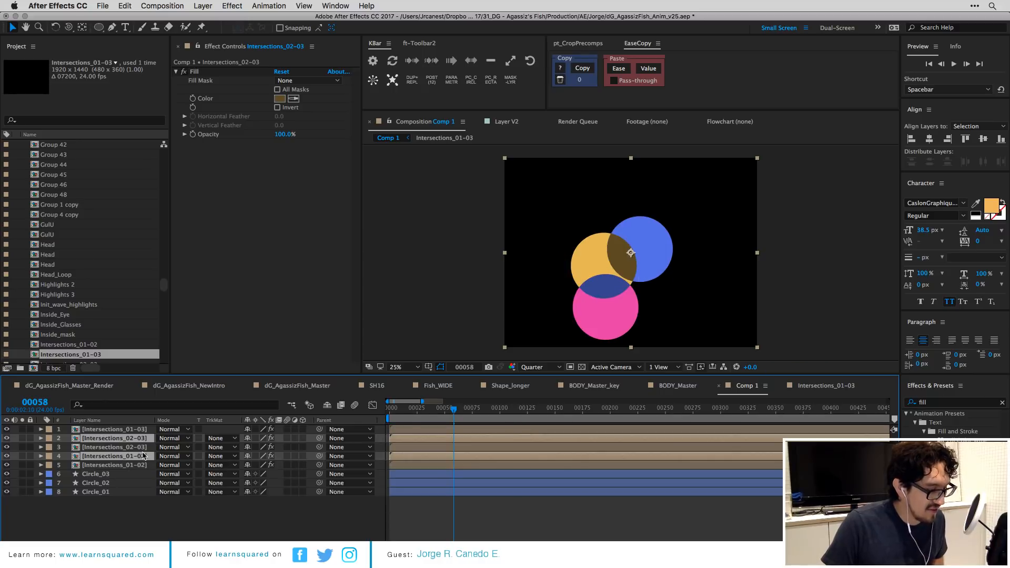
key(super+shift+c)
text(in)
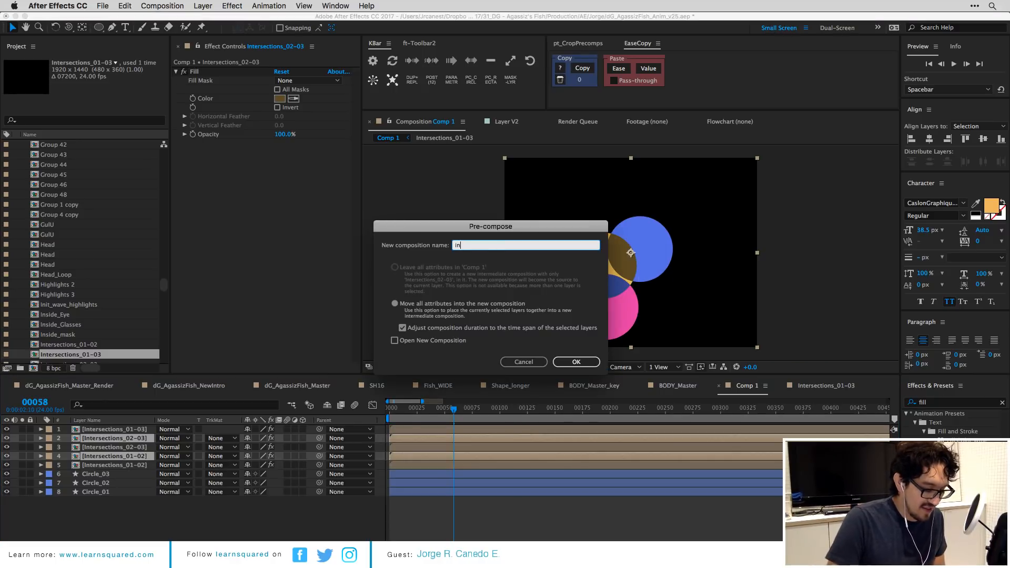
text(tersection_Jcr)
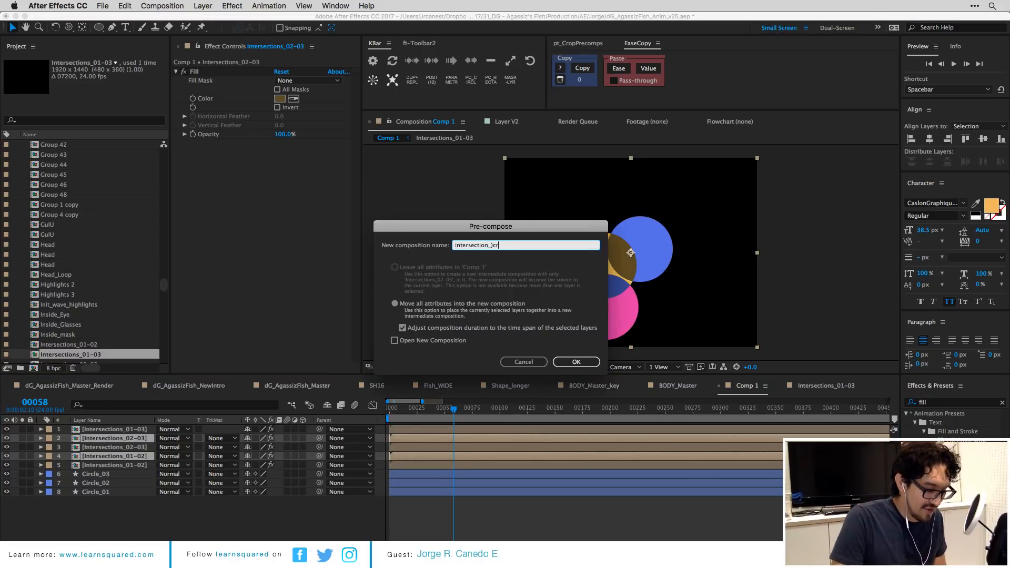
text(azy)
key(Return)
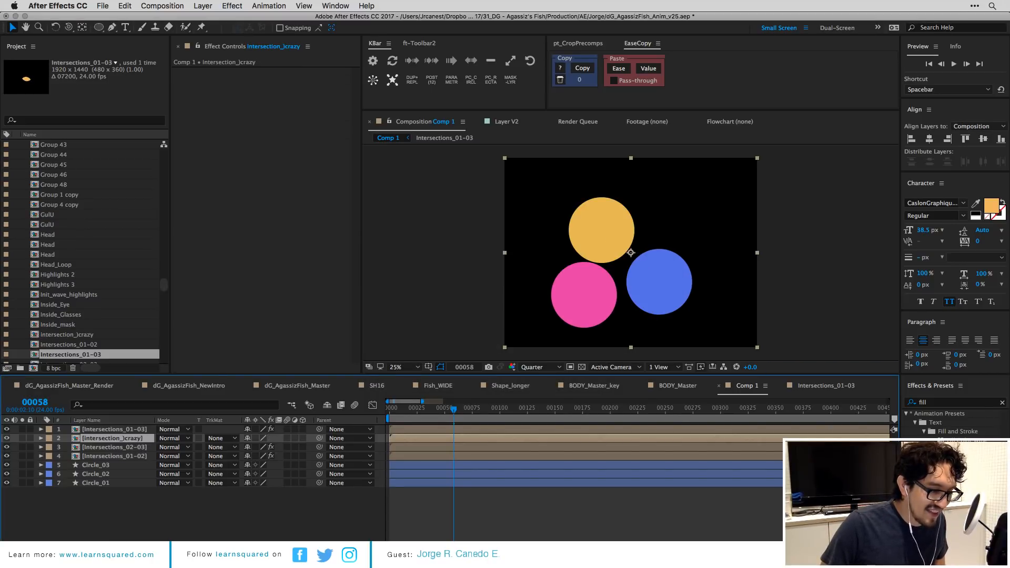
Apply the Fill effect to Intersection_Jcrazy in a light purple and move the layer to the top of Comp 1's stack.
double_click(936, 476)
click(280, 99)
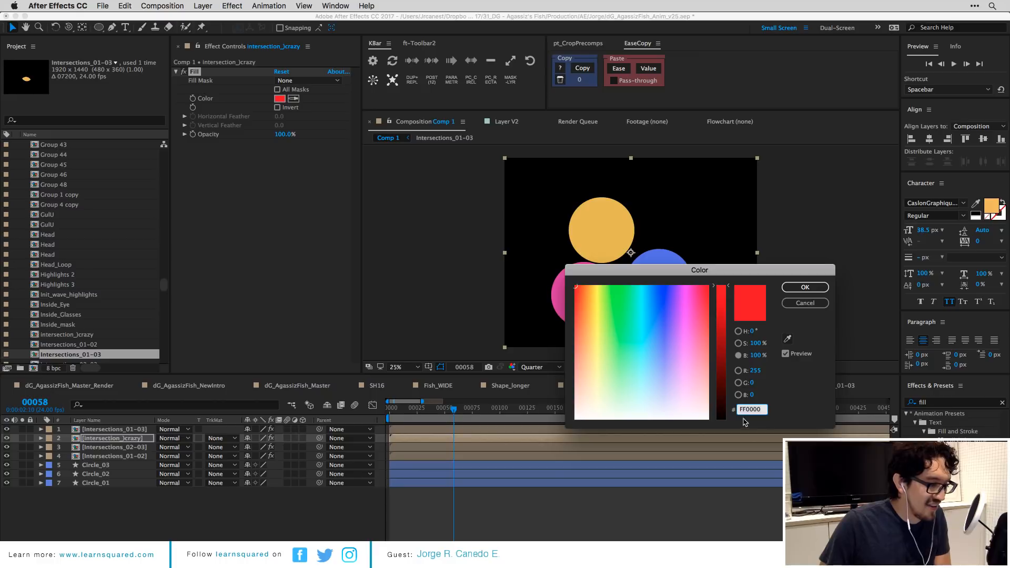
drag(673, 321, 663, 370)
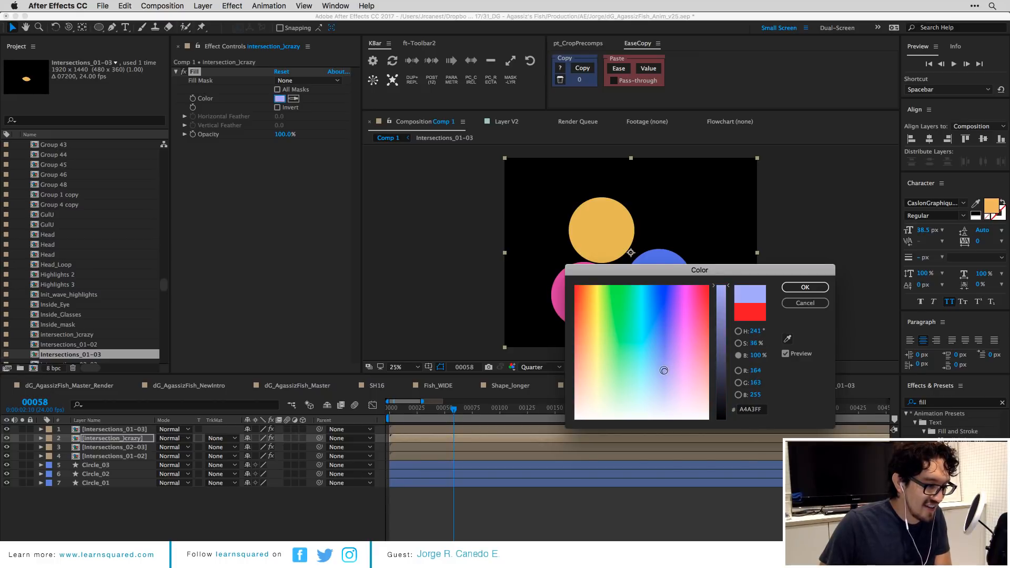
key(Return)
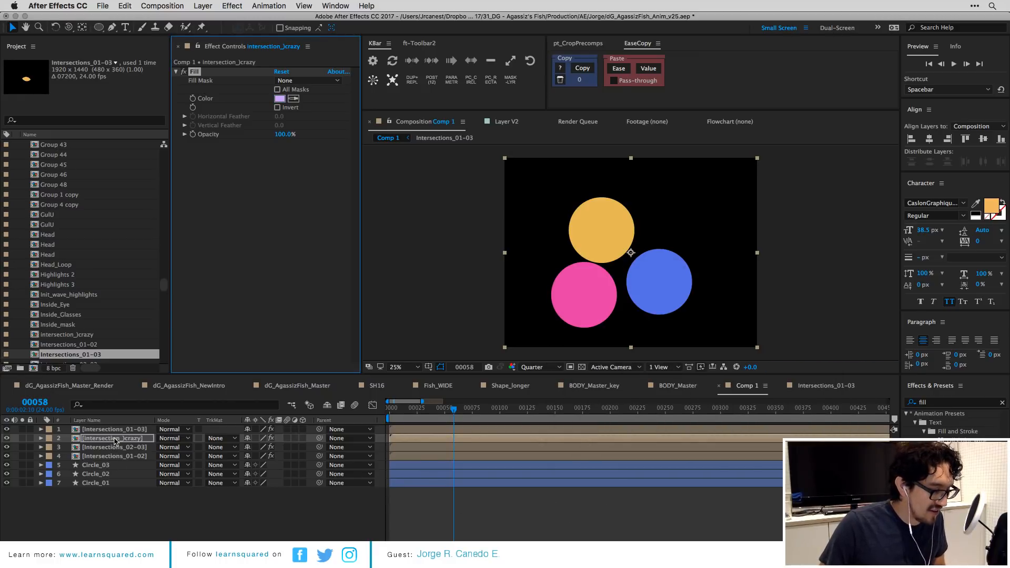
drag(115, 438, 114, 429)
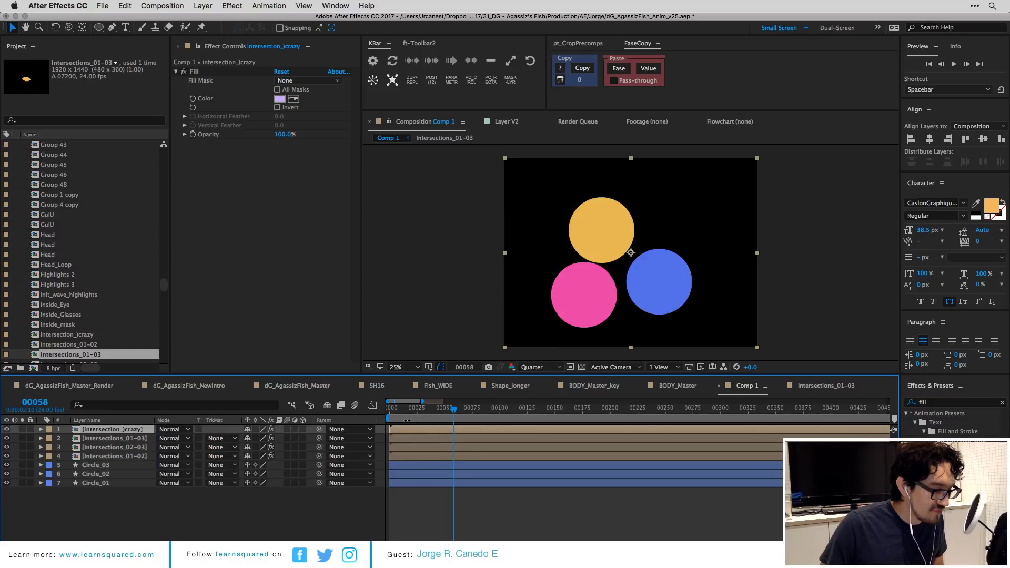
In the Intersection_Jcrazy precomp, alpha-matte Intersections_01-02 with Intersections_02-03, and return to Comp 1 at frame 374.
double_click(405, 431)
drag(394, 409, 411, 410)
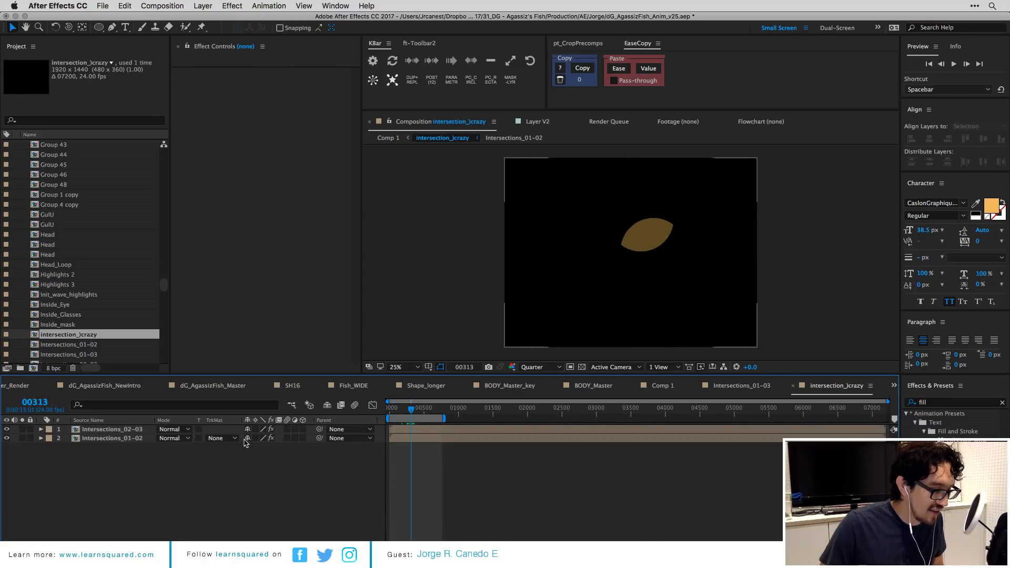
click(221, 438)
click(238, 466)
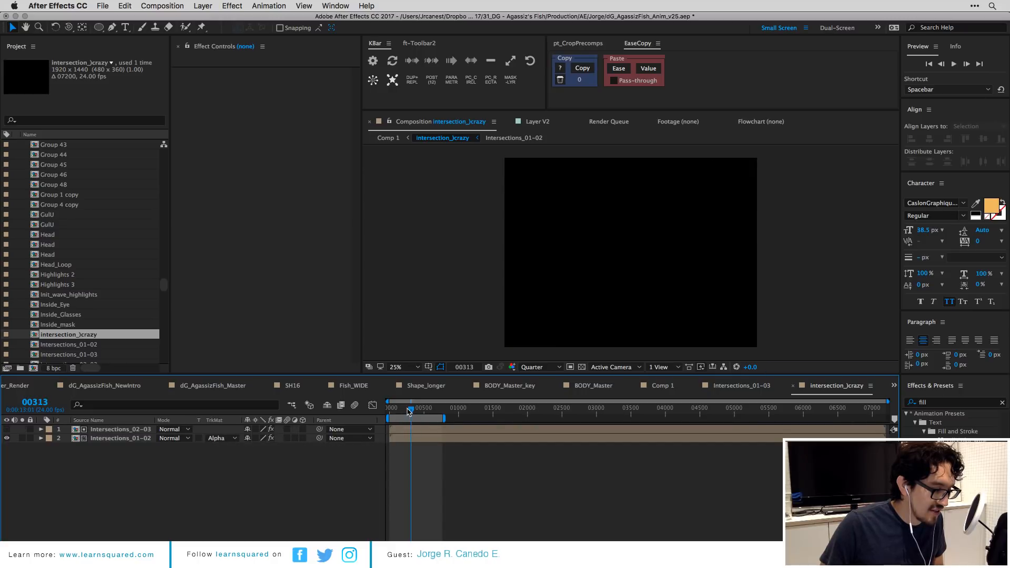
mouse_move(409, 410)
mouse_down()
mouse_move(432, 415)
mouse_move(416, 415)
mouse_up()
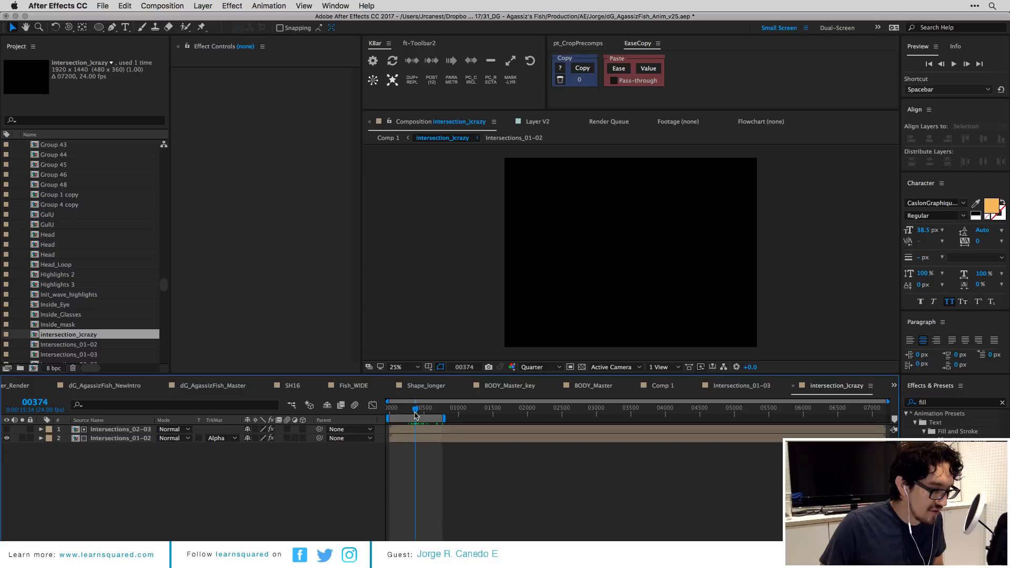
key(Tab)
click(347, 459)
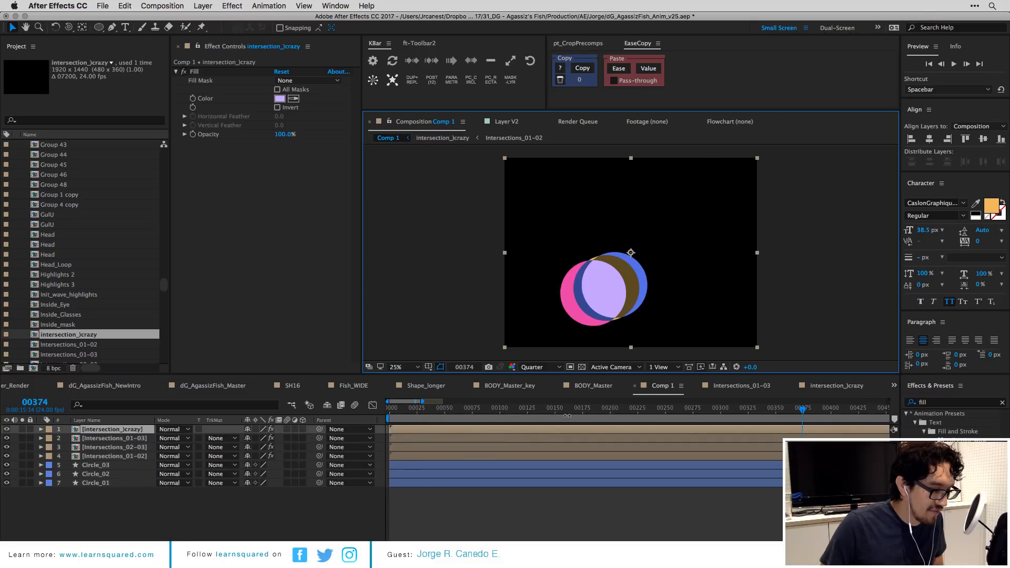
Hide the four intersection layers at frame 374, reveal them one by one from Intersections_01-02 up, and preview the animation.
drag(7, 430, 8, 457)
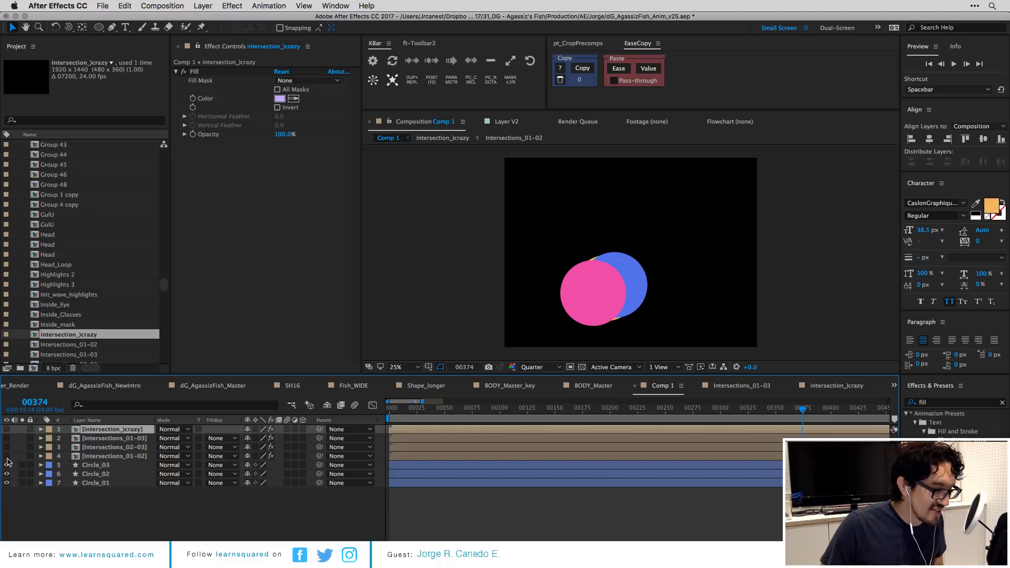
click(7, 456)
click(7, 447)
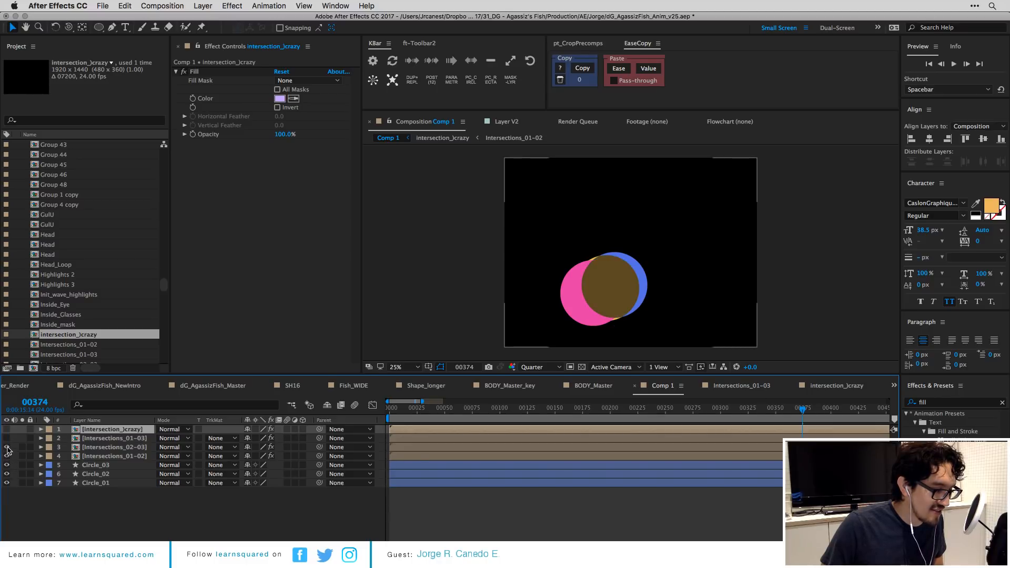
click(7, 438)
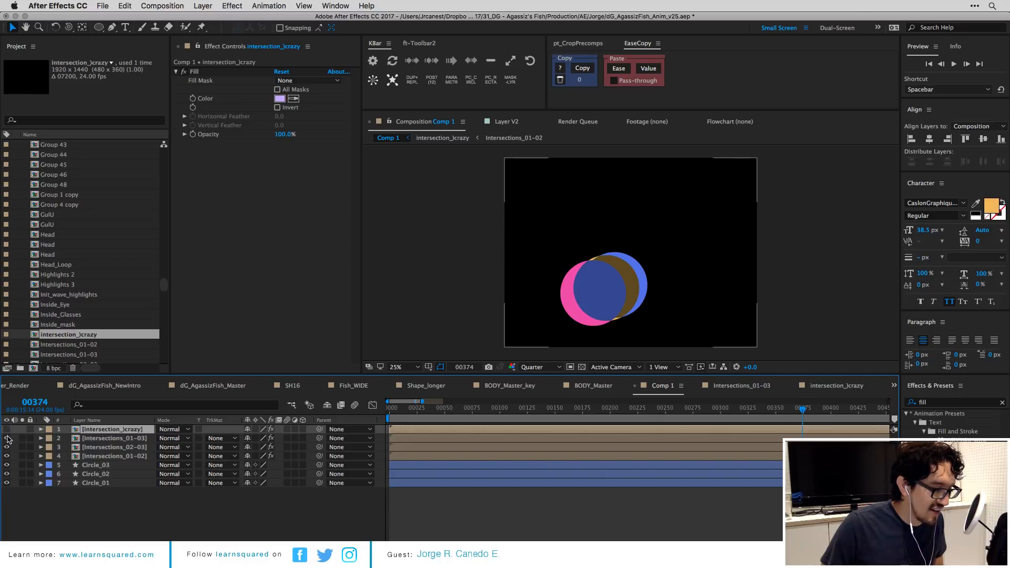
click(7, 429)
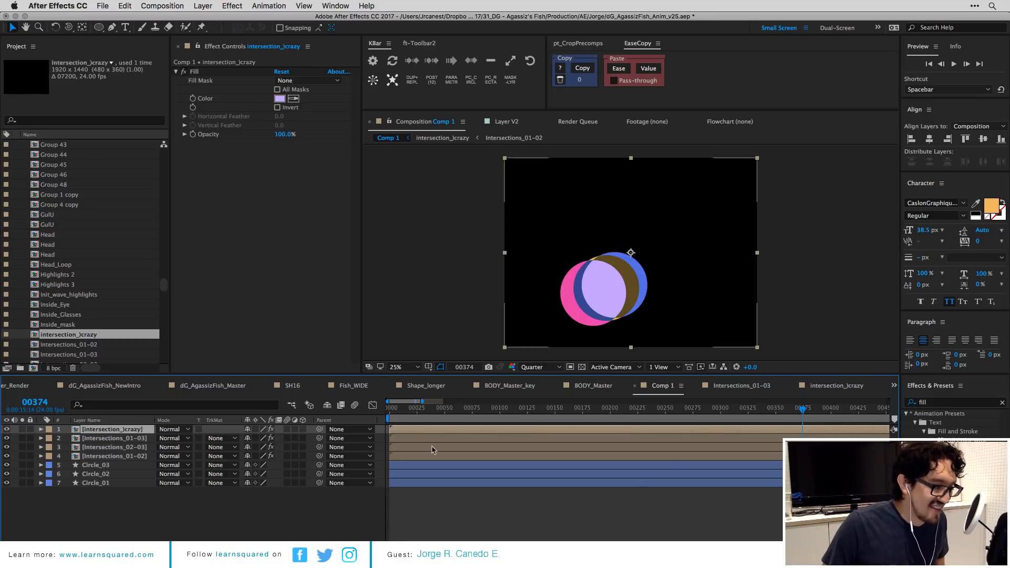
drag(770, 412, 629, 410)
key(space)
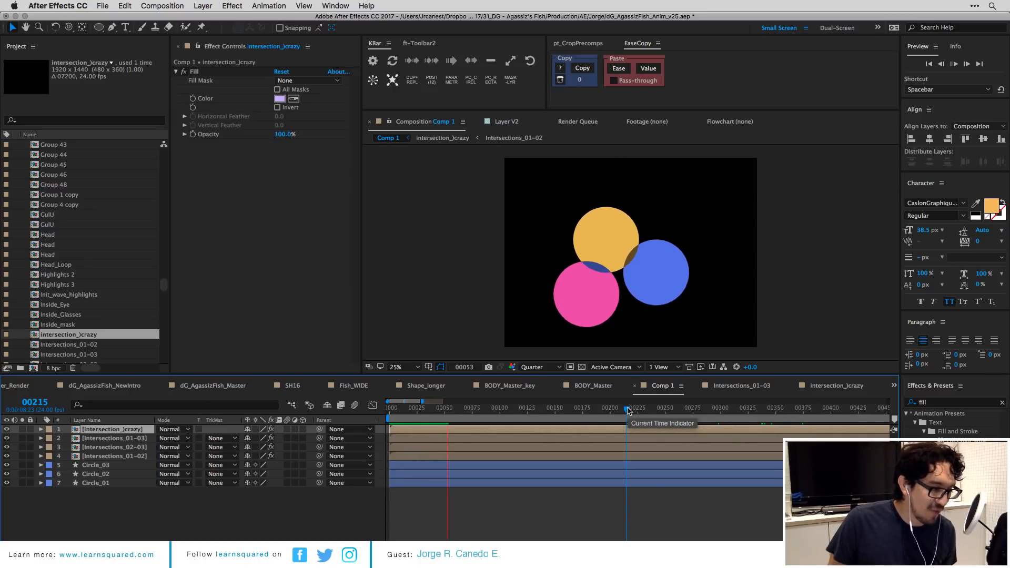
Keyframe Circle_03's scale from 100% at frame 14 to 255% at frame 39 and preview the overlaps from the start.
click(623, 323)
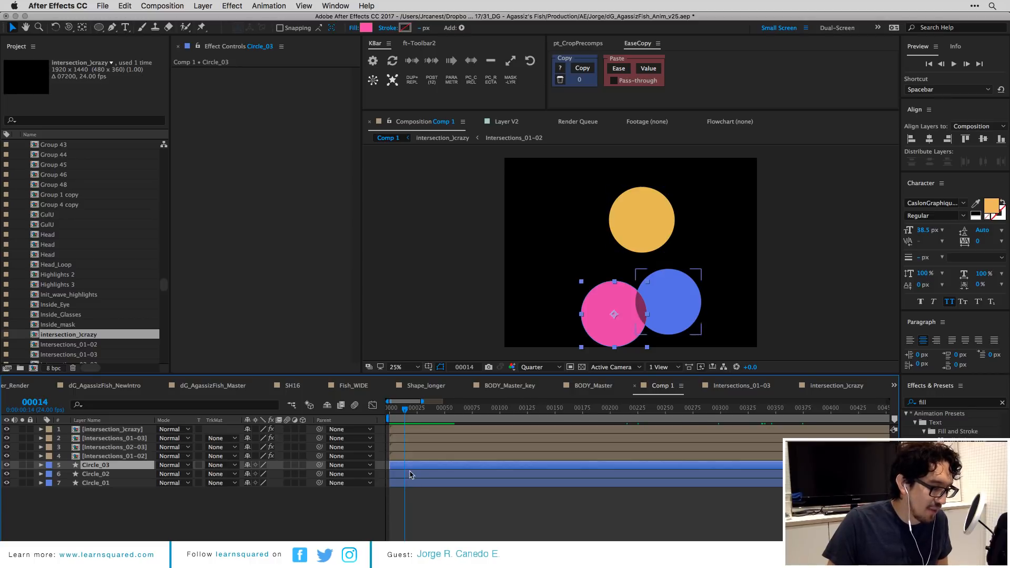
key(p)
key(s)
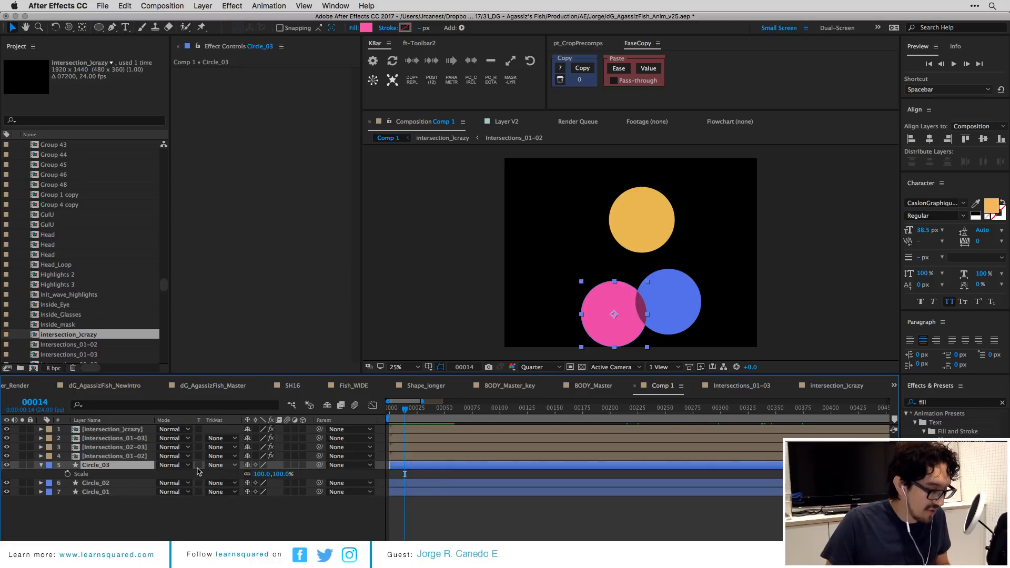
click(68, 474)
click(433, 410)
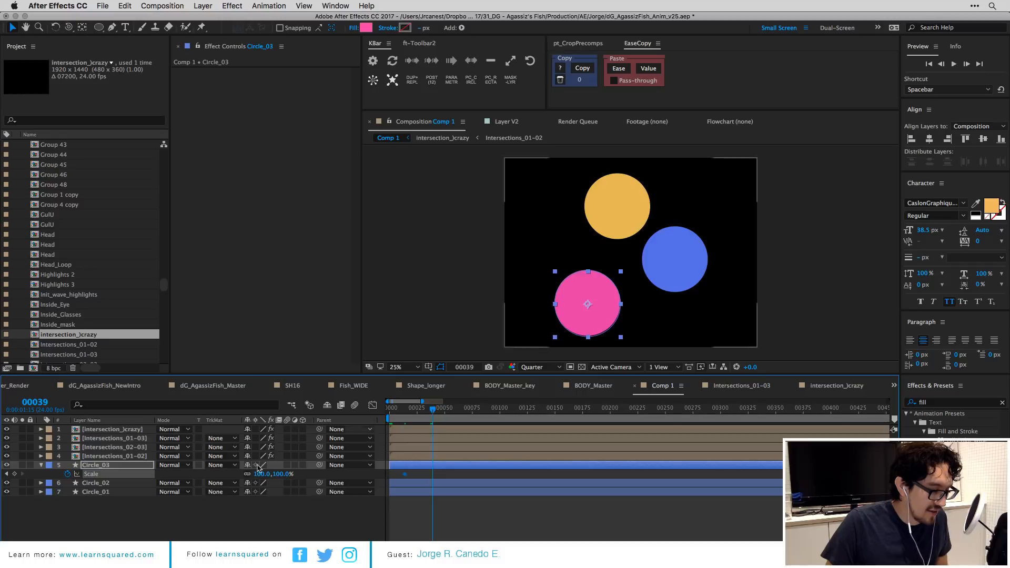
drag(263, 476, 342, 473)
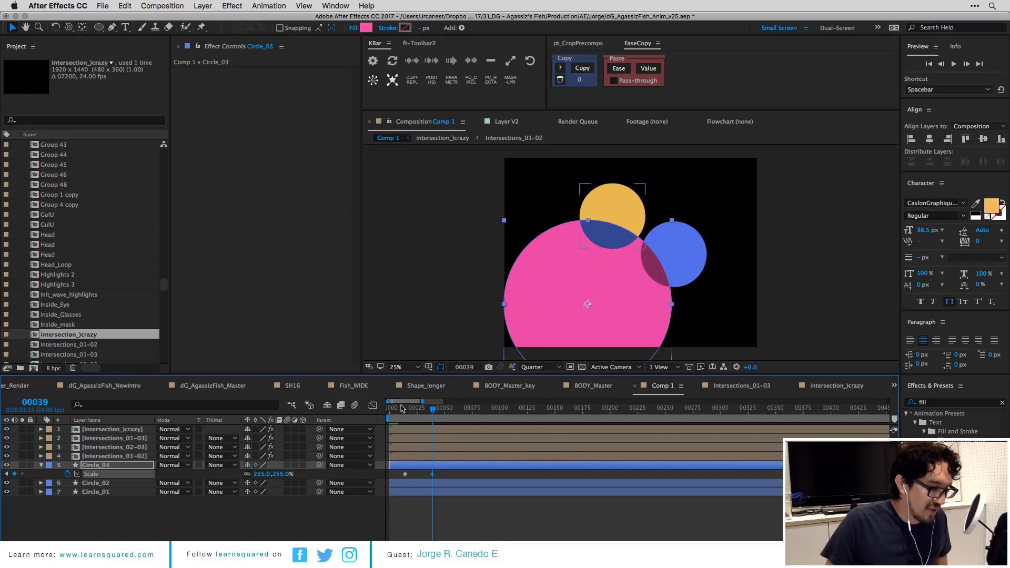
key(Home)
key(space)
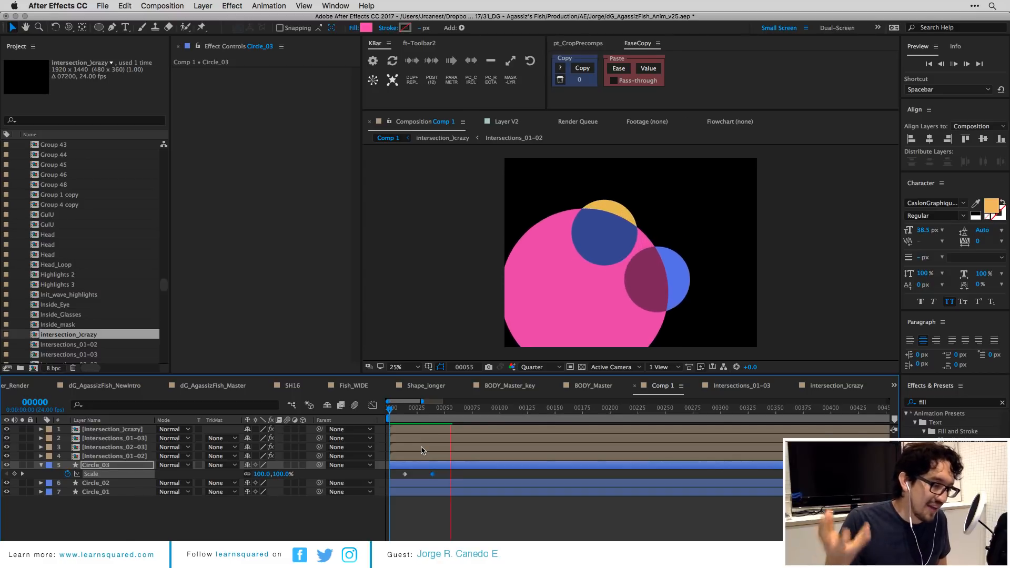
key(space)
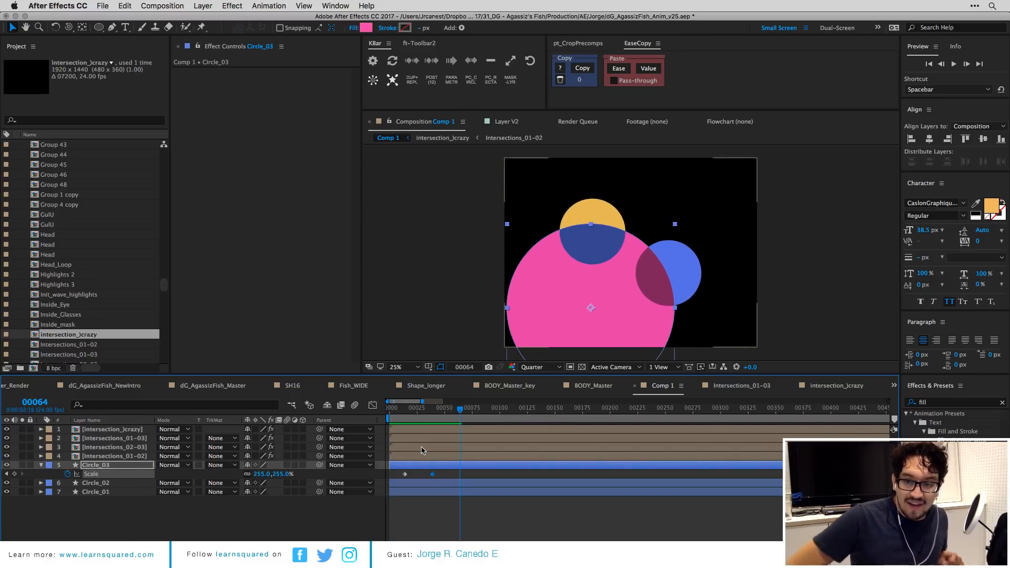
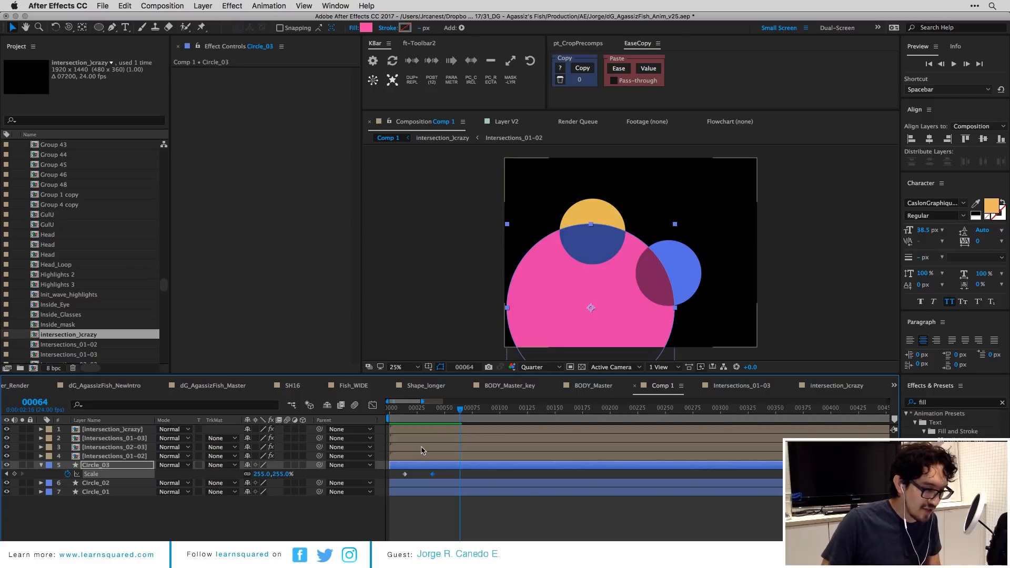
Undo the Circle_03 scale keyframes and collapse the properties of all layers in Comp 1.
key(super+z)
key(super+z)
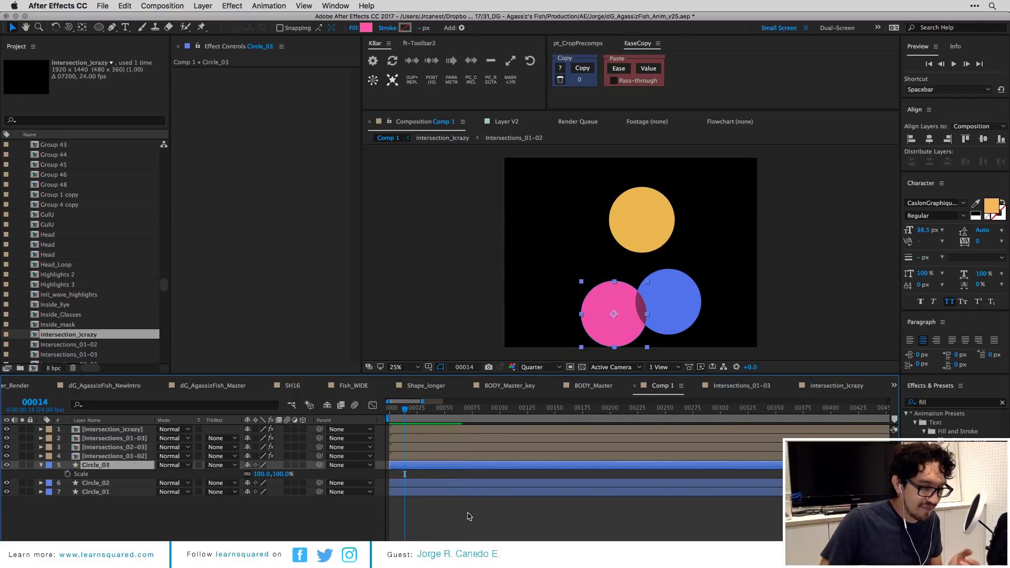
click(469, 517)
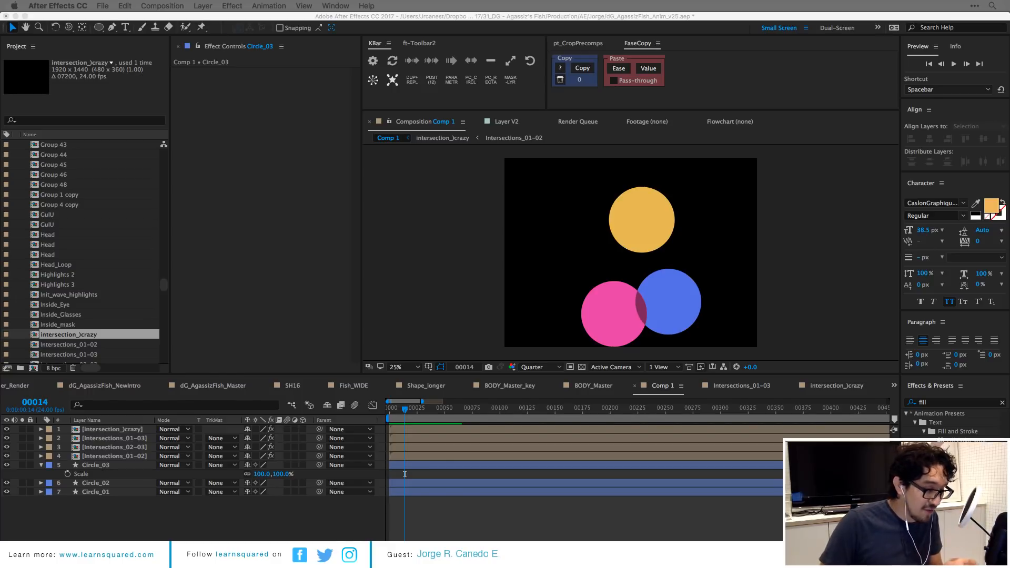
click(476, 503)
key(super+a)
key(u)
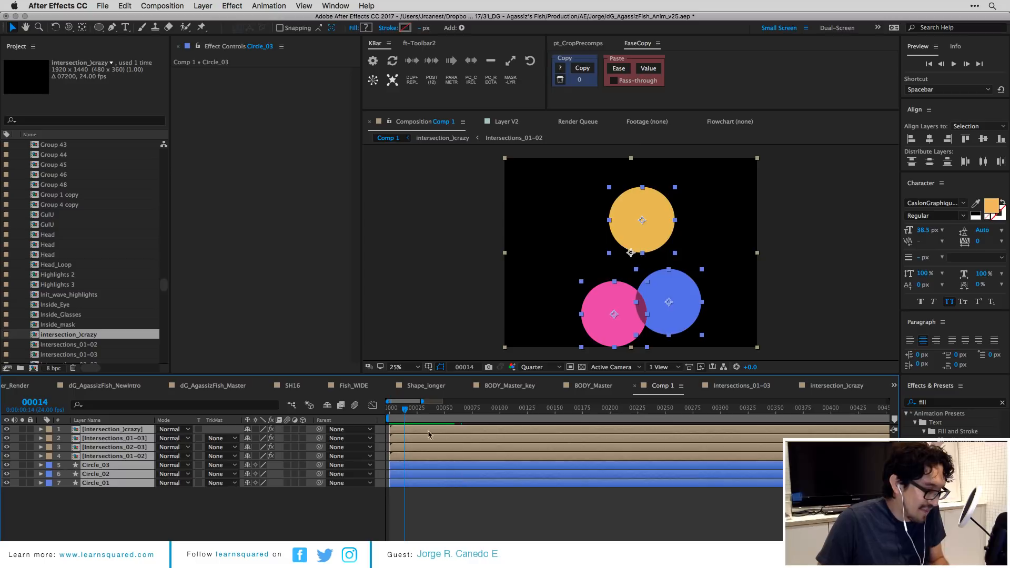
Preview the three-circle overlap animation from frame 0, stop at frame 146, and deselect all layers.
key(space)
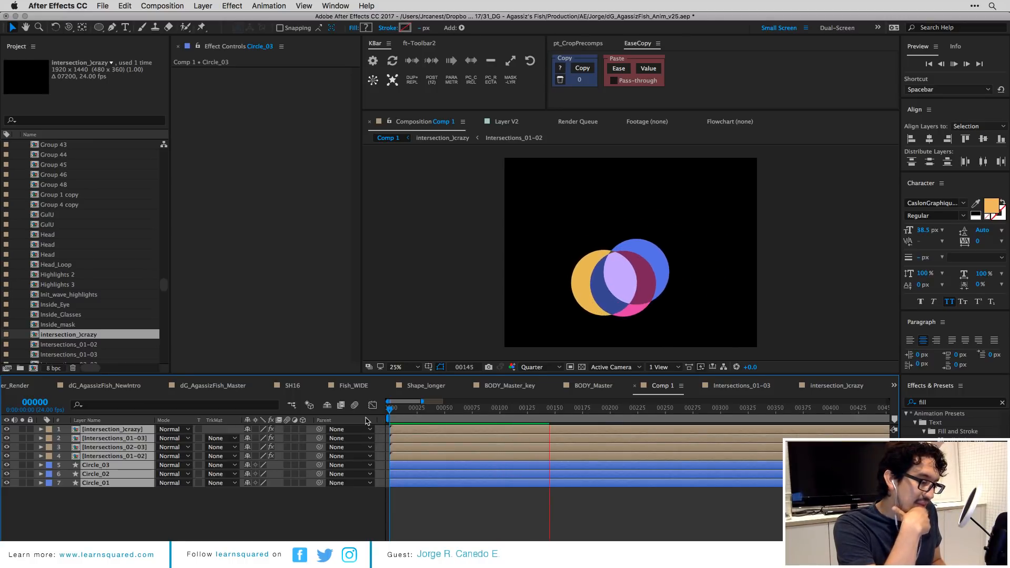
key(space)
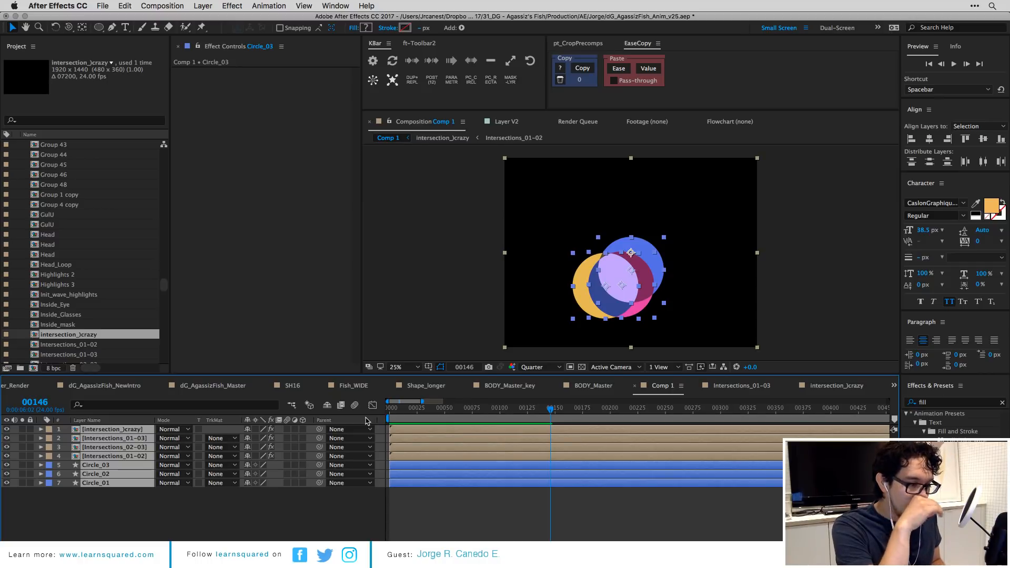
click(628, 501)
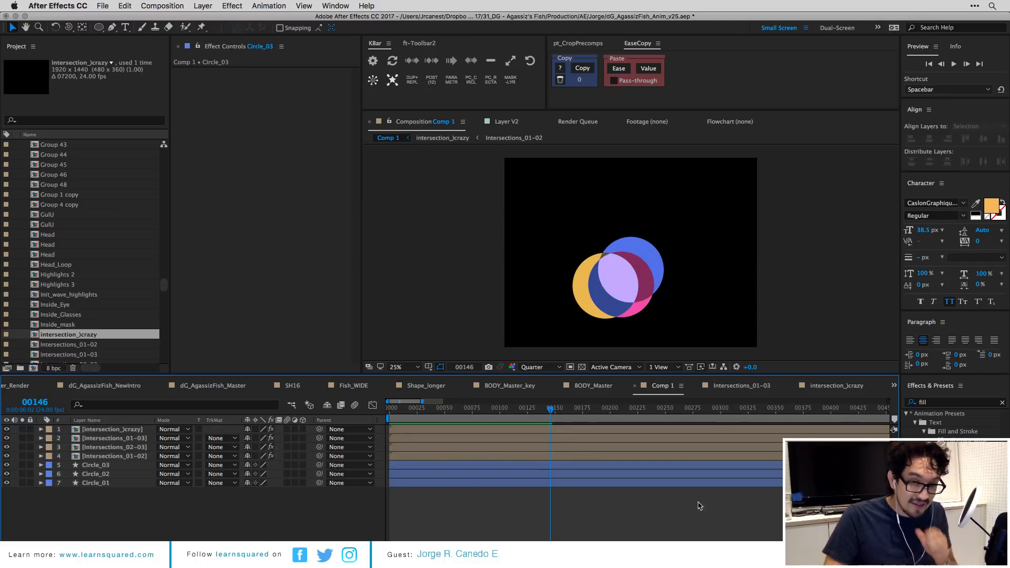
Go to the dG_AgassizFish_Master_Render composition and open its nested dG_AgassizFish_Master composition.
key(super+Tab)
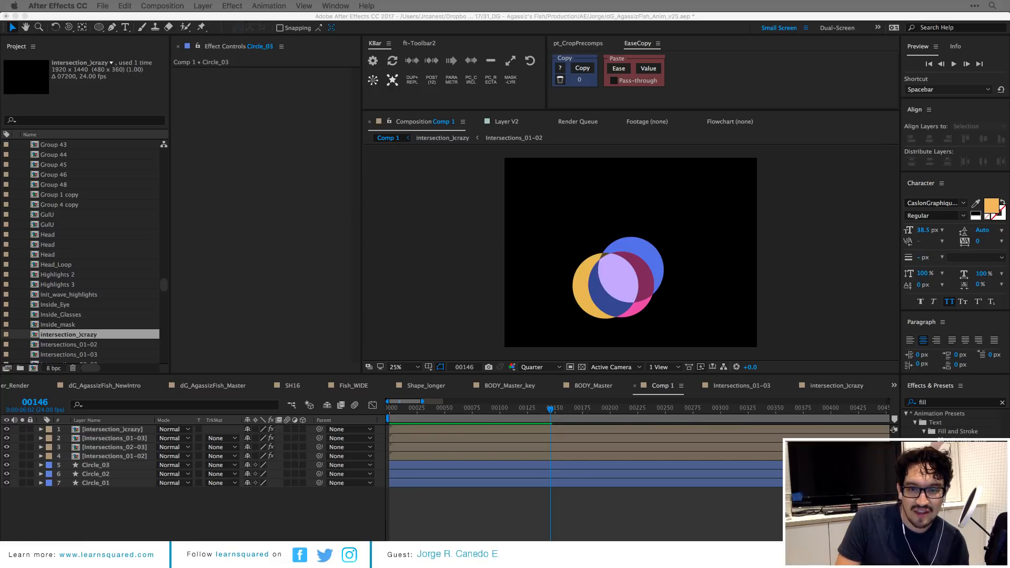
click(466, 520)
click(292, 386)
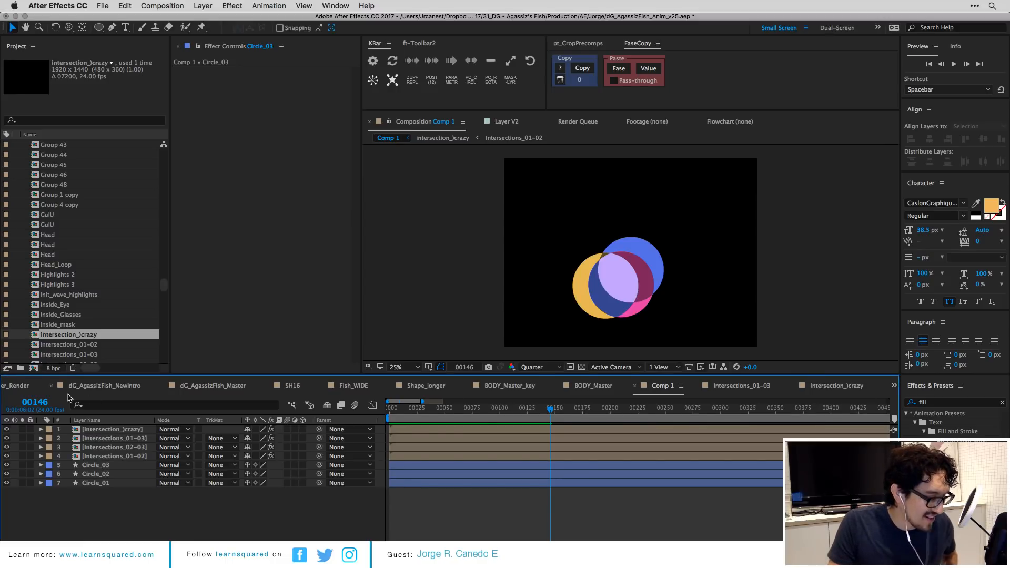
click(43, 389)
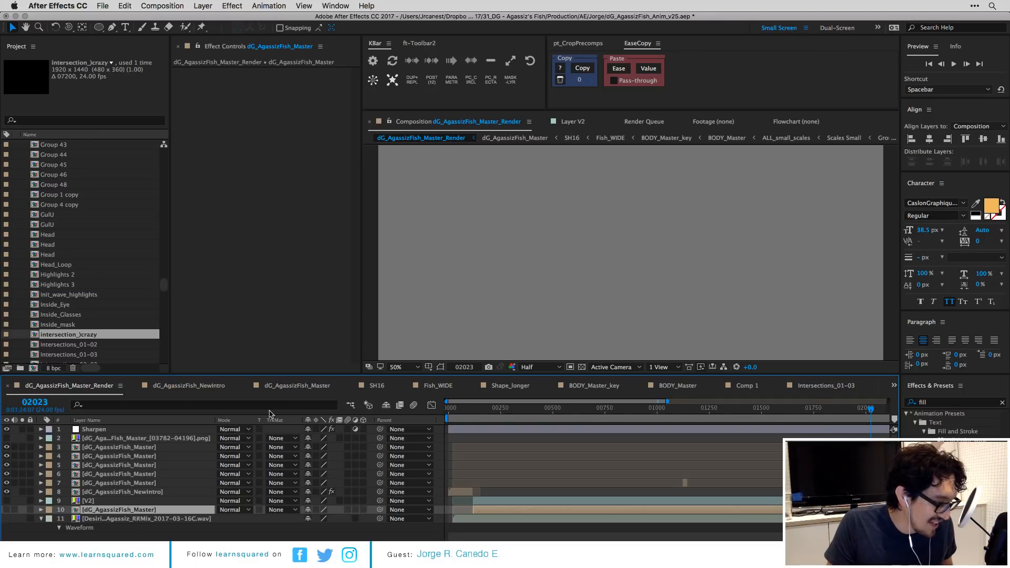
key(minus)
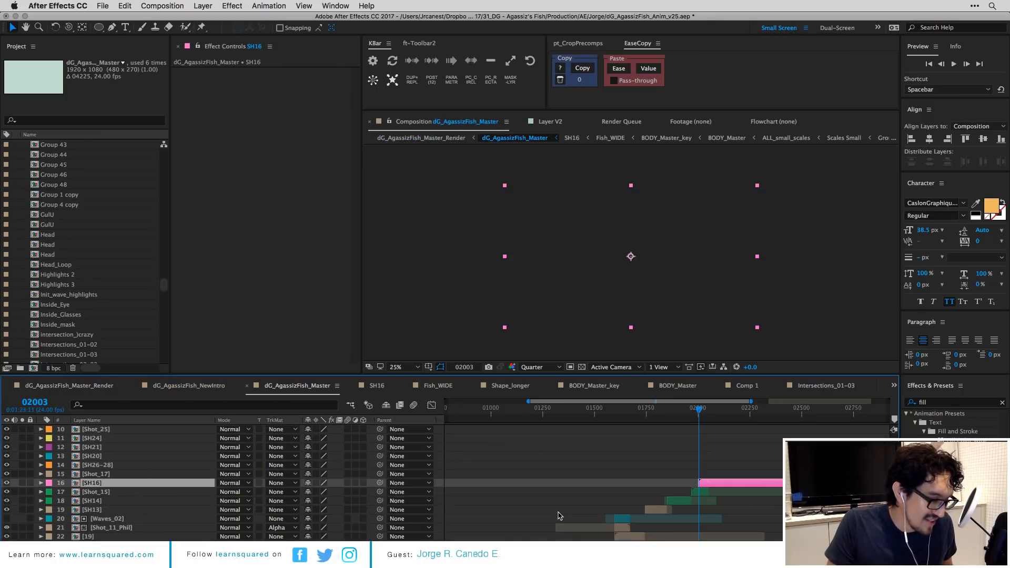
Locate the SH05+07 shot around frame 1021 in the dG_AgassizFish_Master timeline and open its composition.
double_click(559, 510)
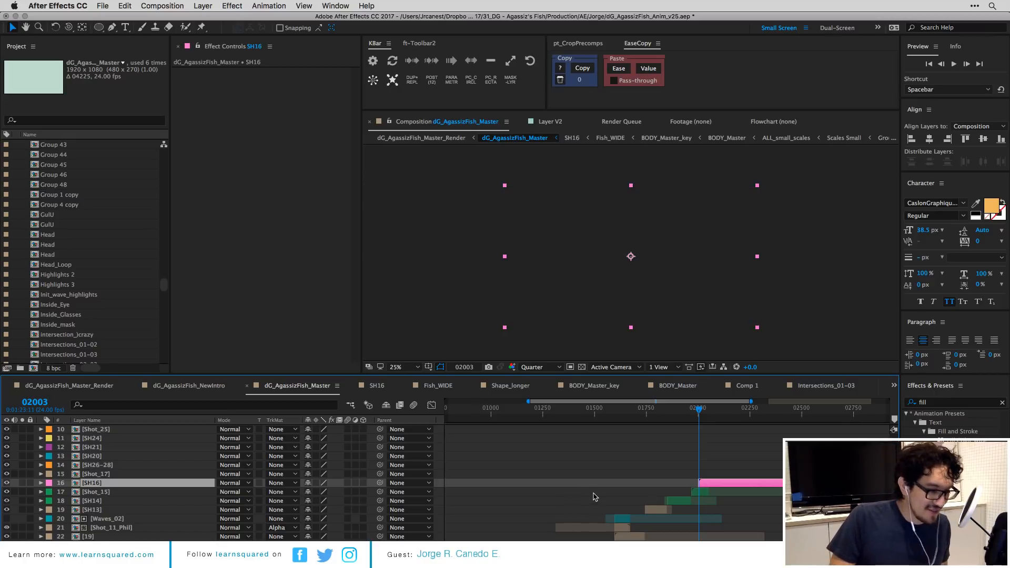
scroll(579, 489, down, 5)
key(minus)
scroll(626, 453, up, 6)
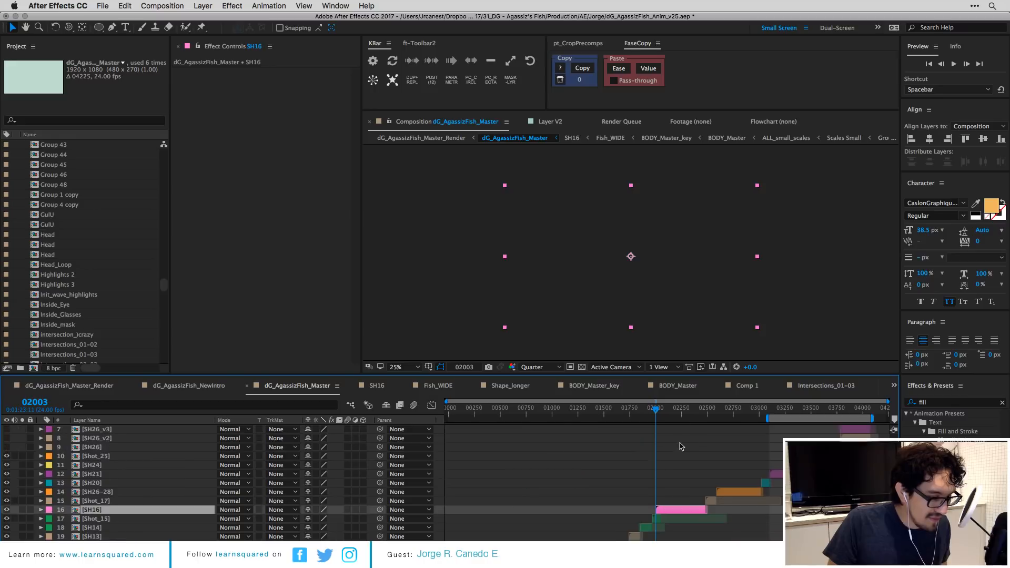
drag(704, 408, 708, 410)
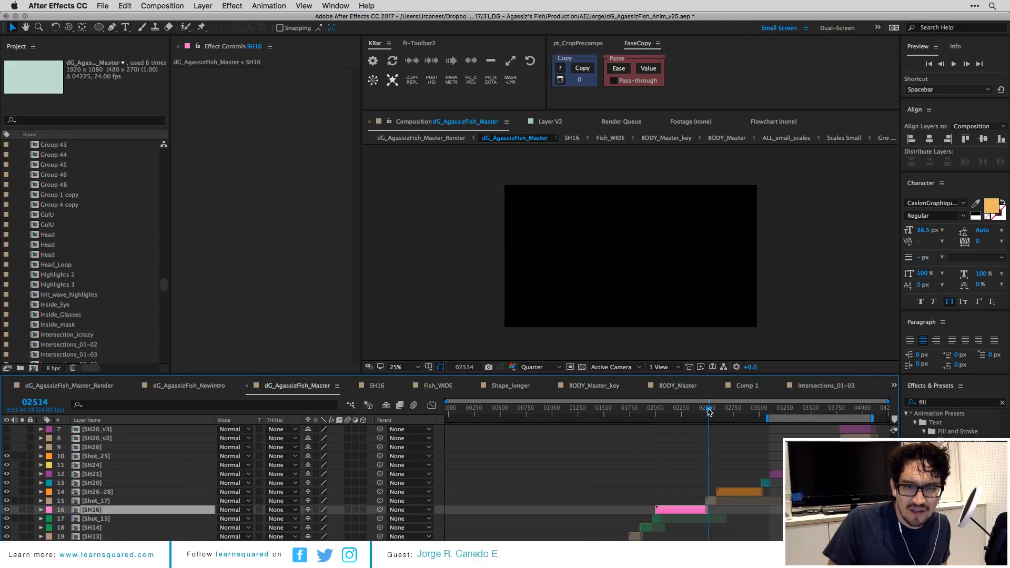
drag(708, 411, 553, 430)
scroll(587, 511, down, 5)
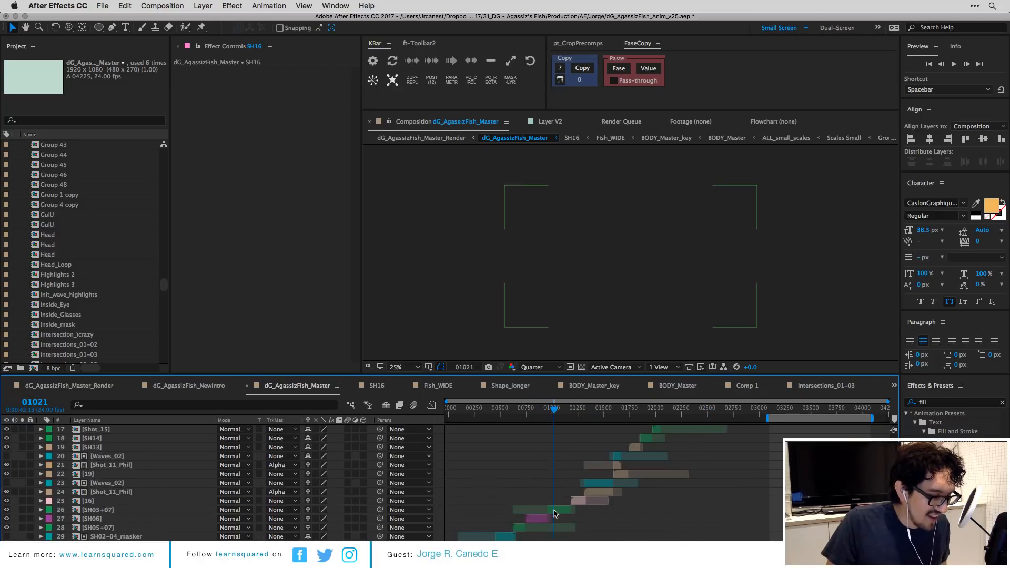
click(555, 511)
scroll(557, 514, up, 2)
double_click(555, 510)
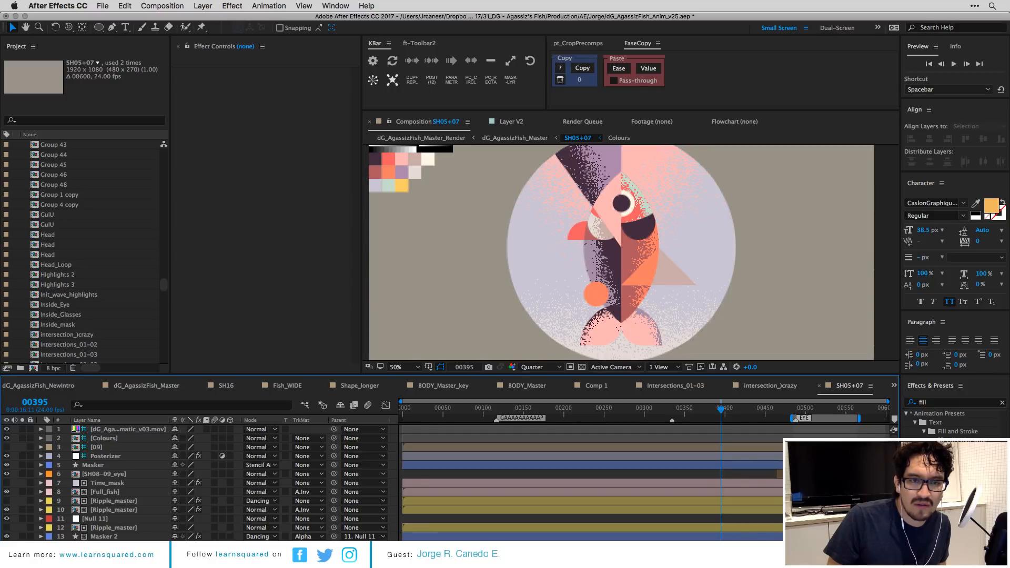
Look through the layers of SH05+07 and open its nested Full_fish_simple composition.
key(super+Tab)
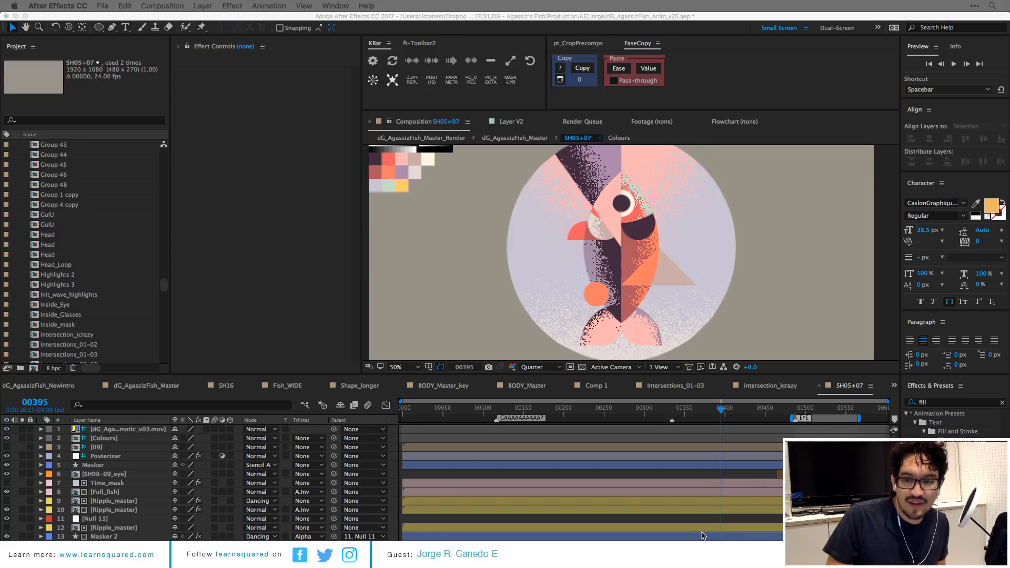
click(718, 474)
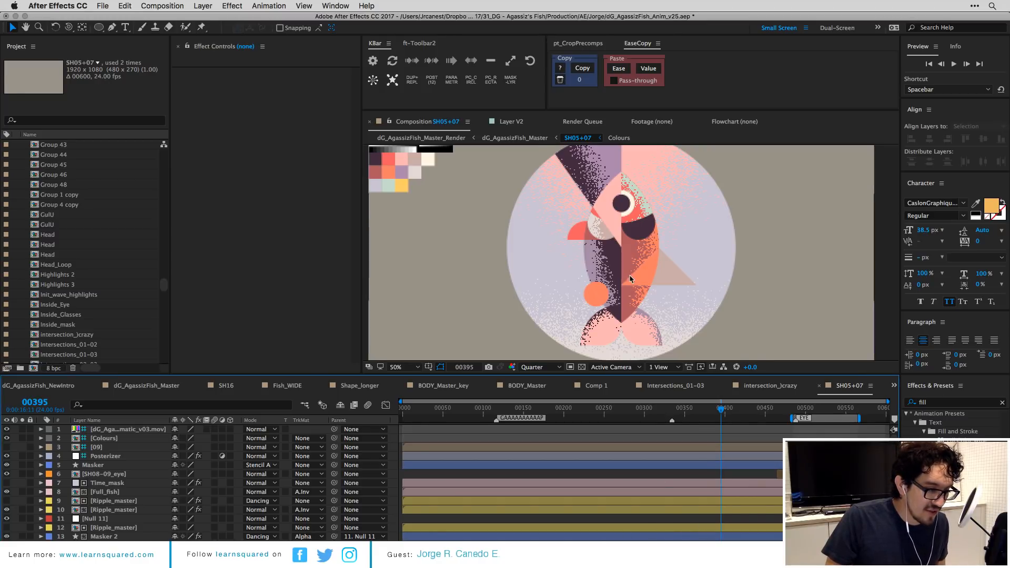
scroll(631, 257, down, 2)
scroll(632, 270, up, 2)
click(674, 449)
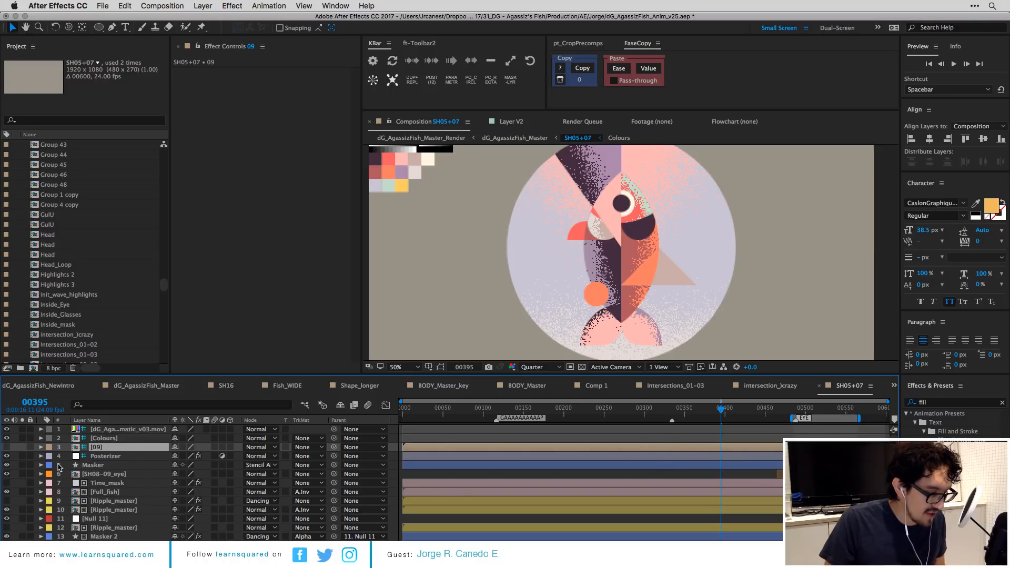
scroll(114, 466, down, 4)
double_click(115, 515)
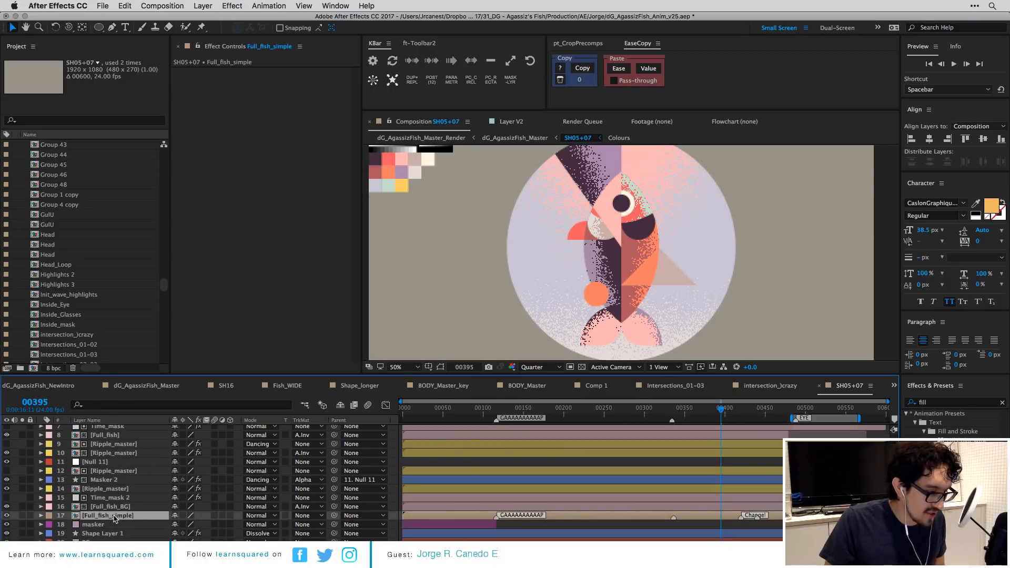
Move to frame 325 in Full_fish_simple and return to the parent SH05+07 composition.
scroll(625, 259, down, 2)
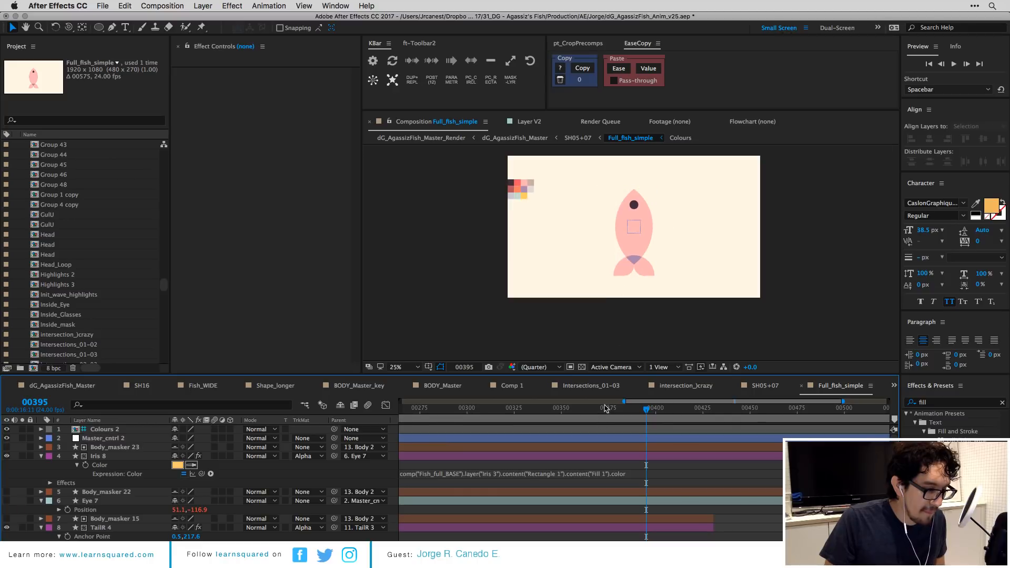
drag(556, 414, 514, 413)
key(Tab)
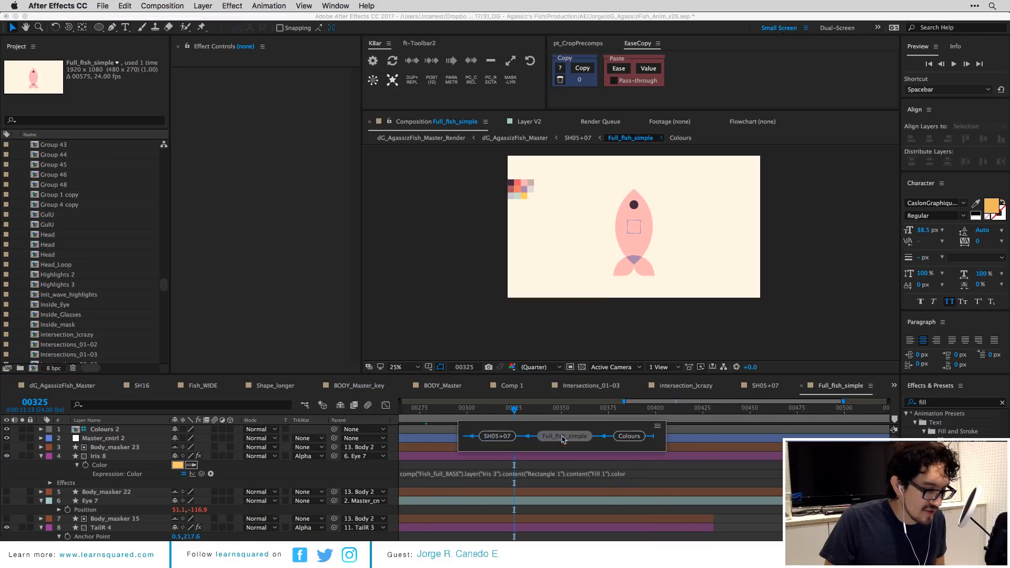
click(502, 436)
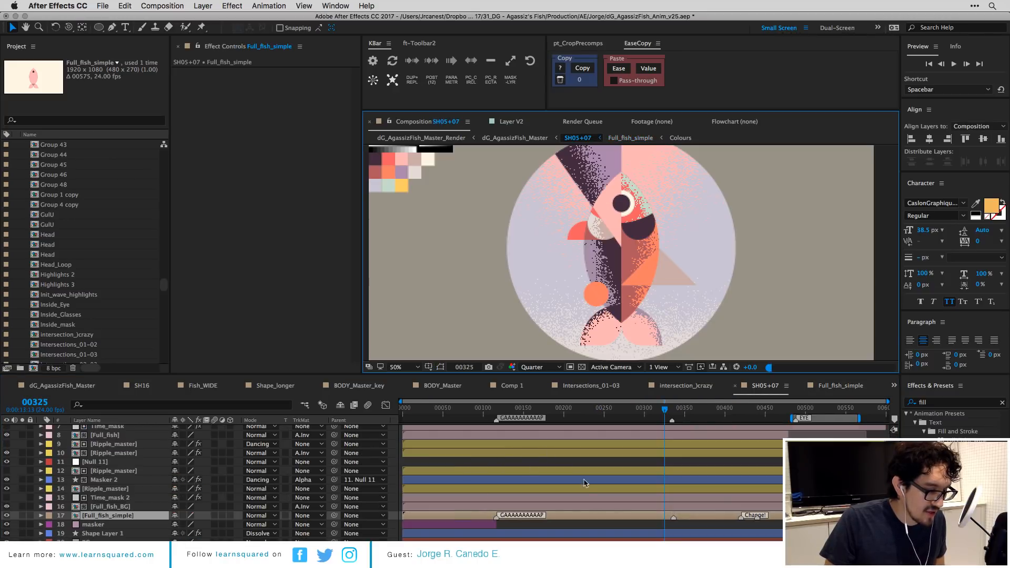
Inspect the Ripple_master and neighbouring layers in SH05+07, open the Full_fish composition and its nested Fish_full_BASE.
click(125, 506)
click(128, 498)
click(120, 489)
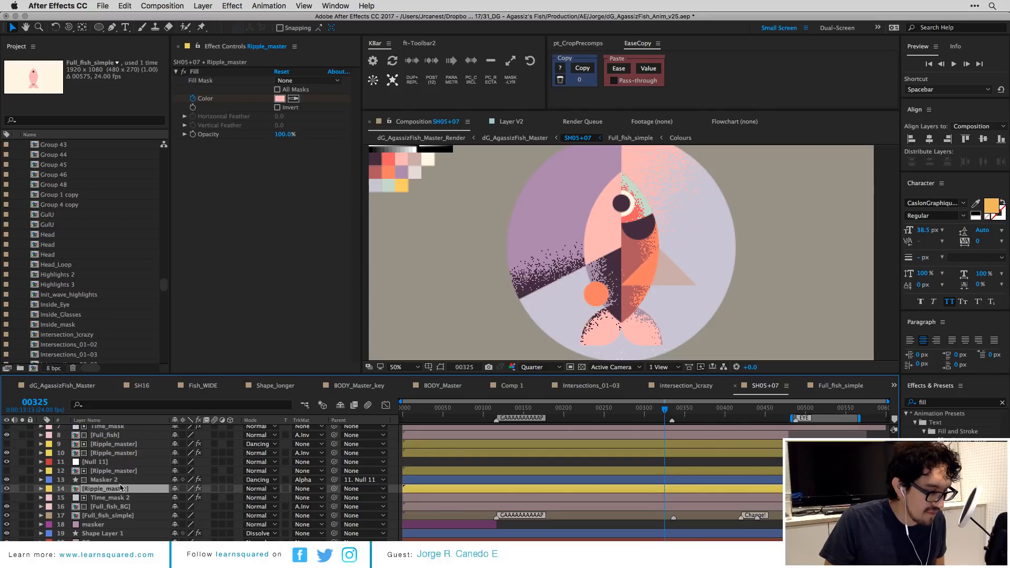
scroll(119, 487, up, 1)
scroll(119, 468, up, 1)
double_click(118, 465)
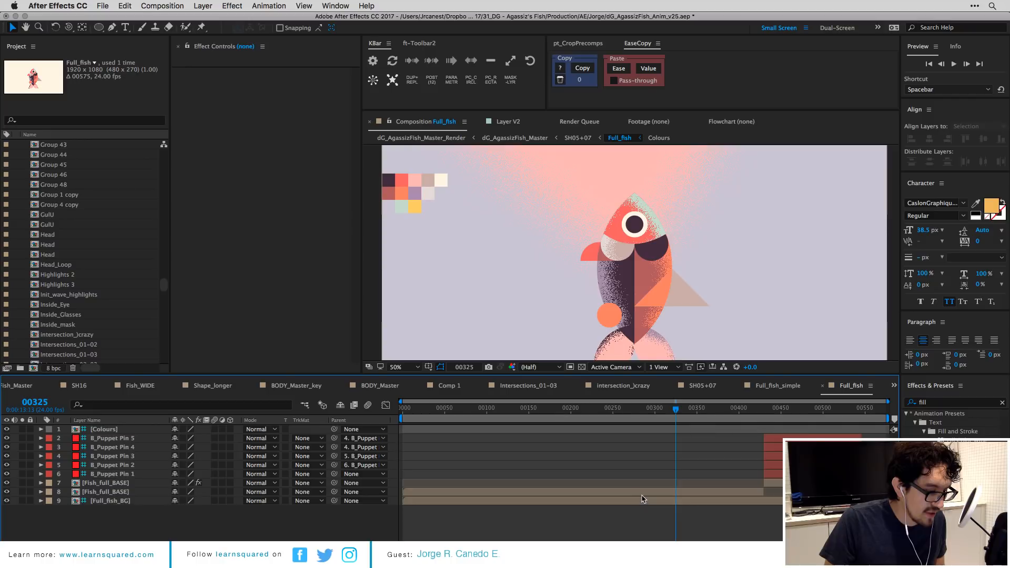
click(160, 497)
double_click(159, 493)
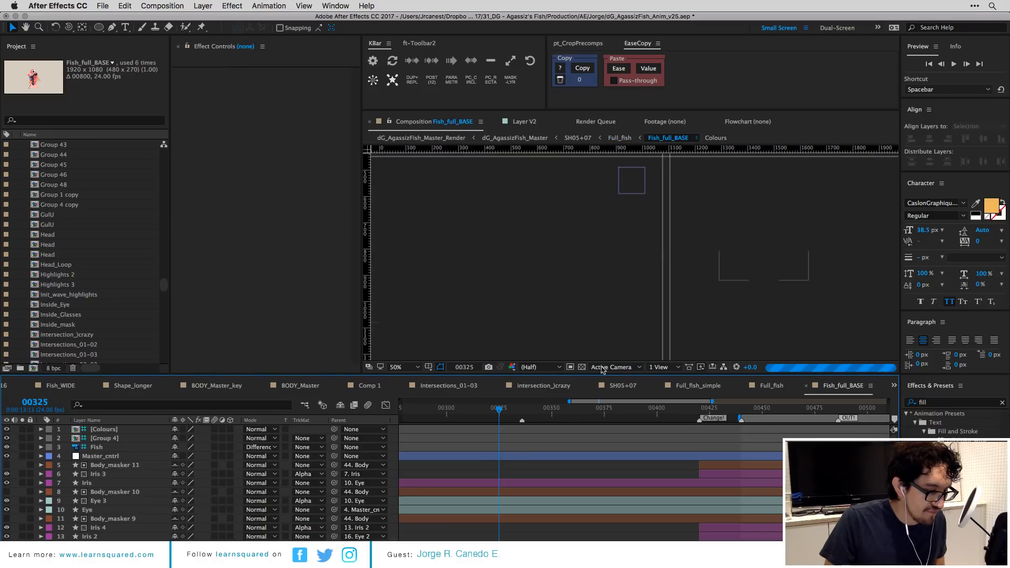
Try moving the Group 4 reference fish out of the Fish_full_BASE frame and undo the move.
scroll(679, 240, down, 2)
drag(681, 239, 675, 271)
key(v)
click(440, 269)
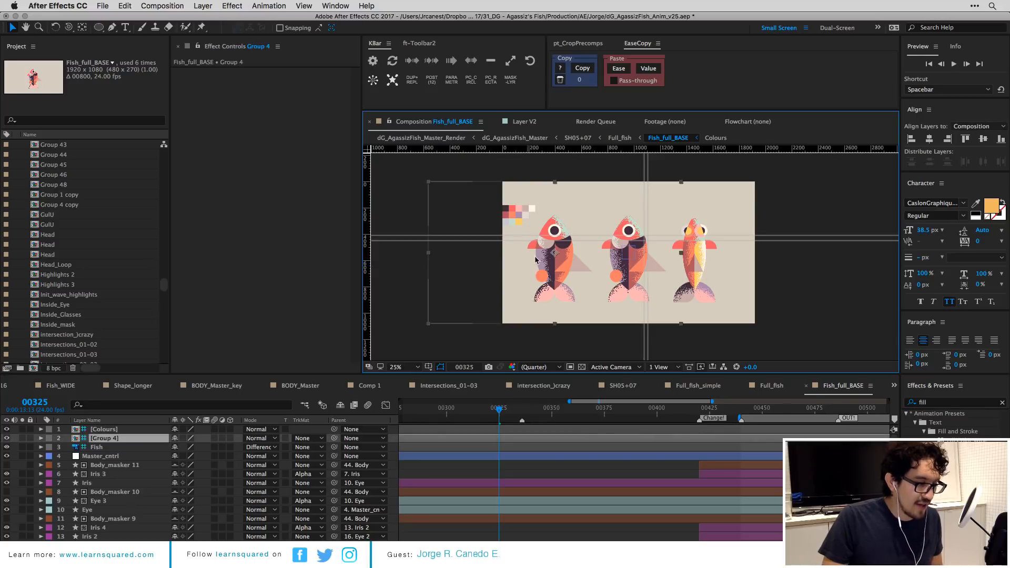
drag(450, 305, 357, 306)
click(763, 272)
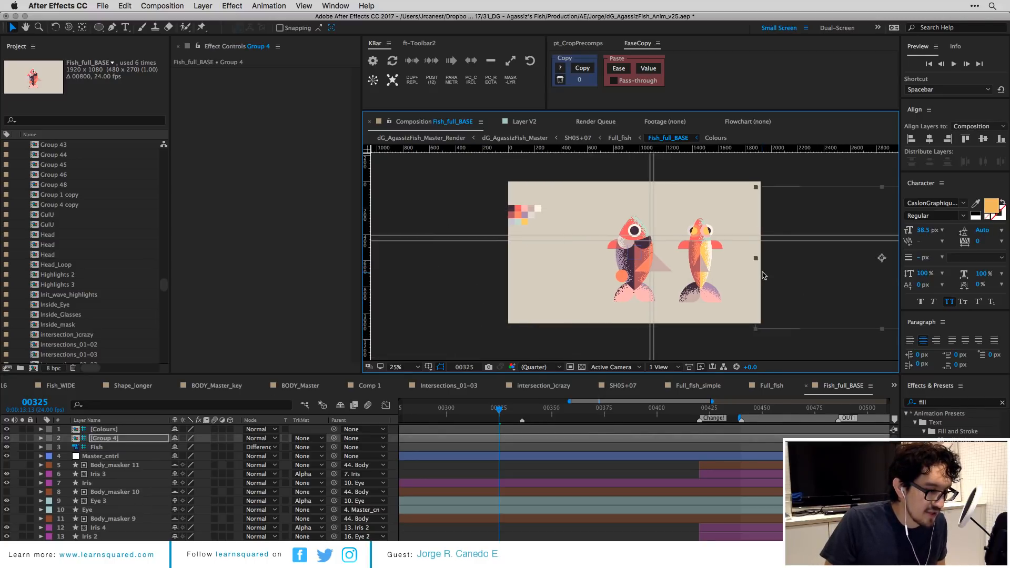
key(super+z)
Try moving the front-view Fish reference layer toward the edge of the frame and undo the move.
drag(762, 273, 828, 294)
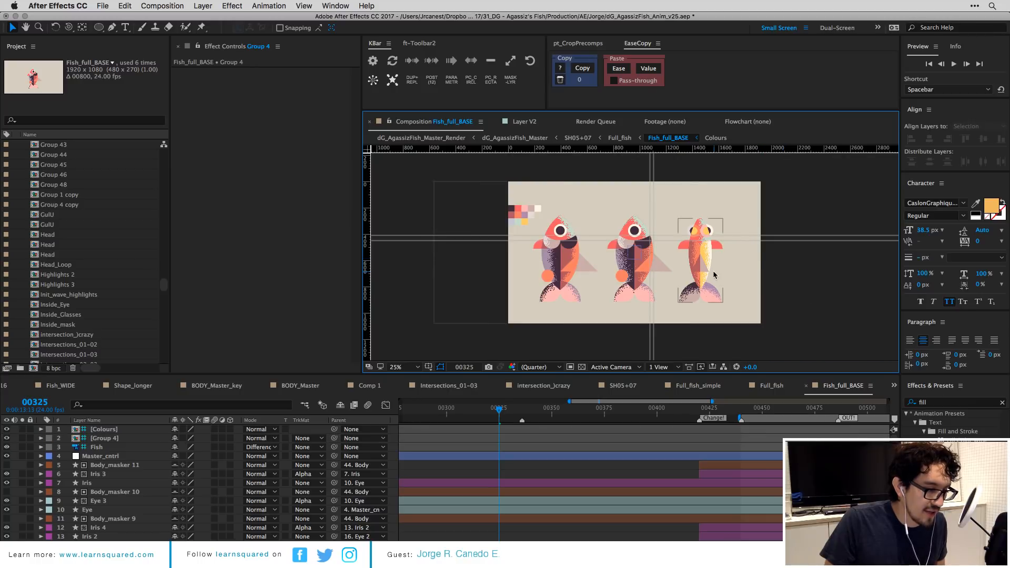
drag(714, 272, 762, 262)
click(765, 261)
key(super+z)
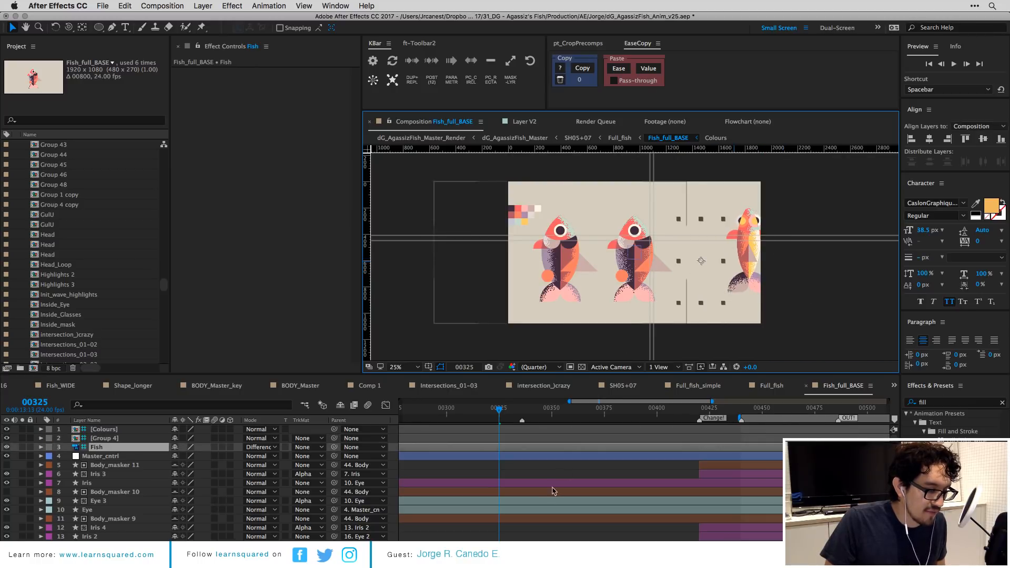
Compare the animated middle fish with the two reference fish in an enlarged composition viewer.
scroll(644, 278, up, 1)
scroll(581, 266, up, 1)
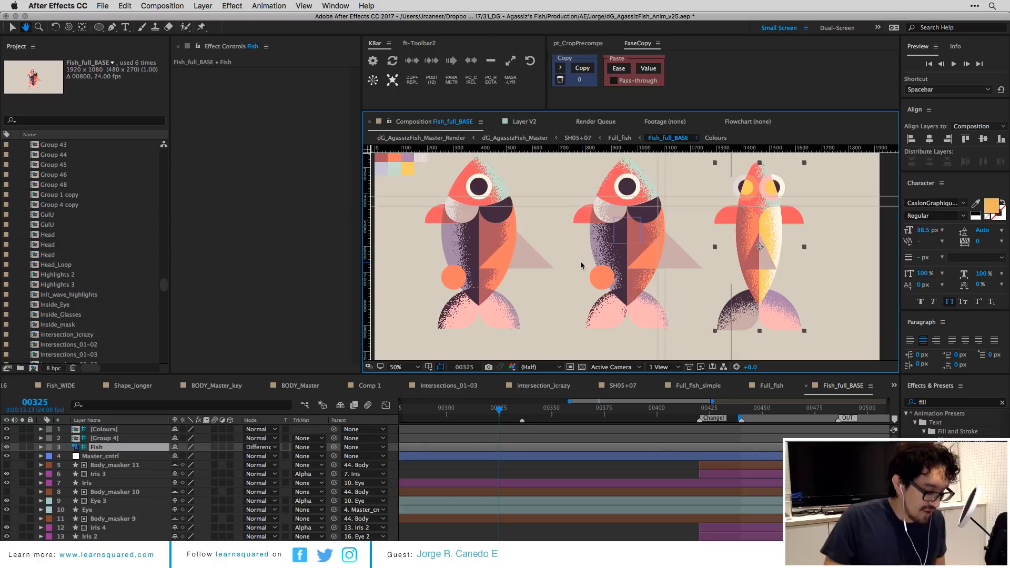
key(grave)
scroll(499, 303, up, 2)
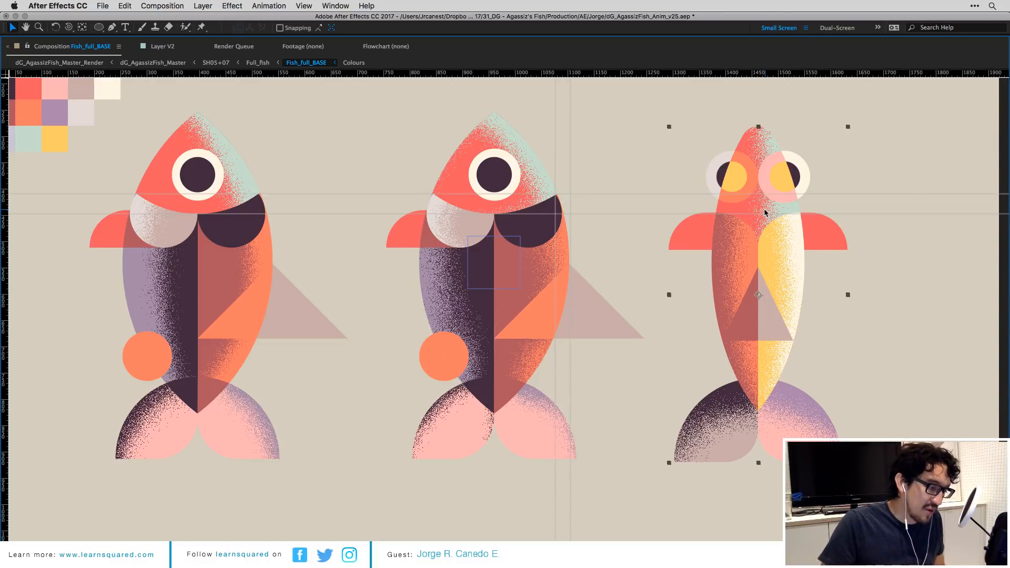
key(grave)
scroll(667, 262, down, 2)
key(grave)
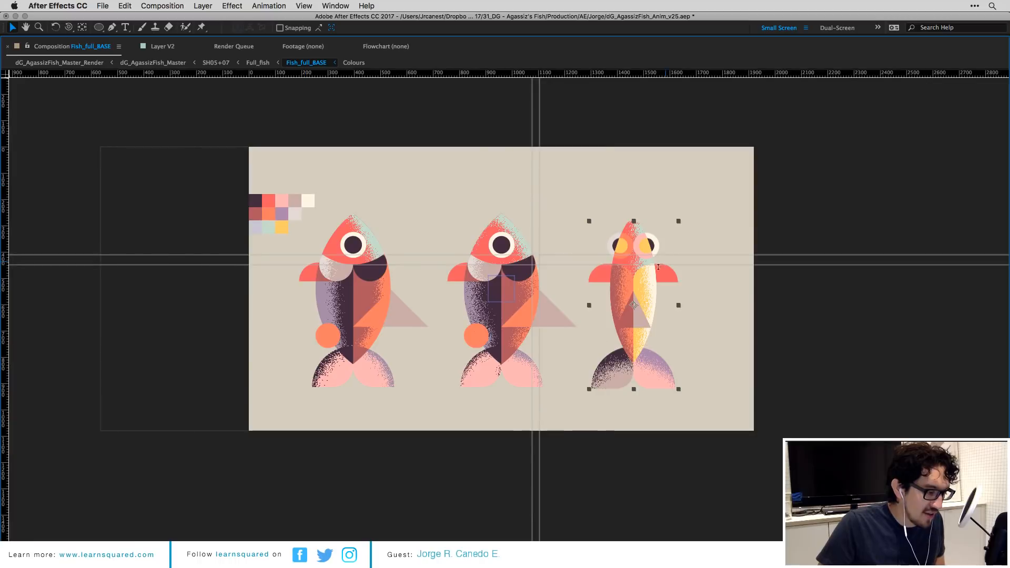
key(grave)
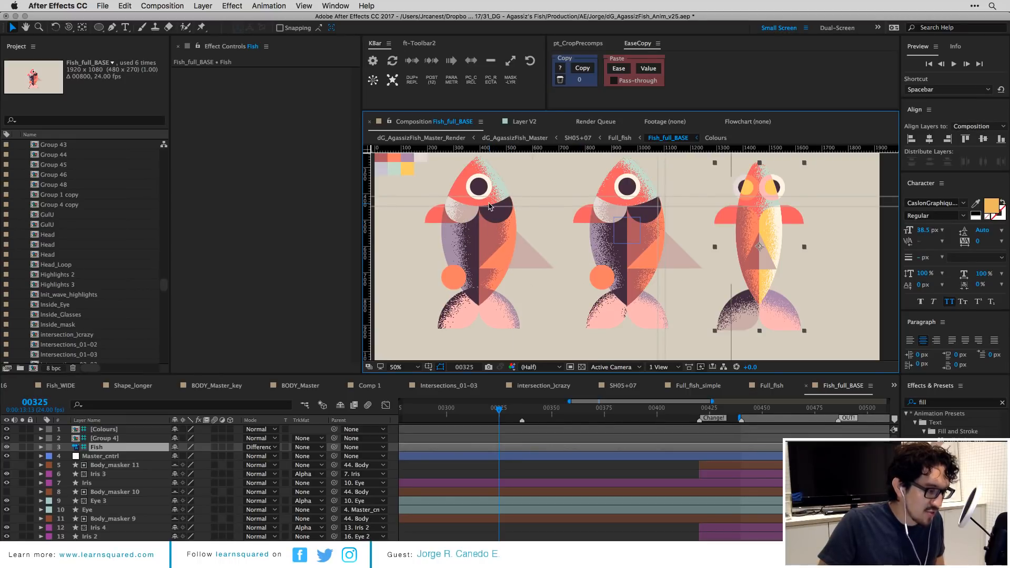
Preview the middle fish's transformation from frame 420, with the work area narrowed around the Change! marker.
click(501, 466)
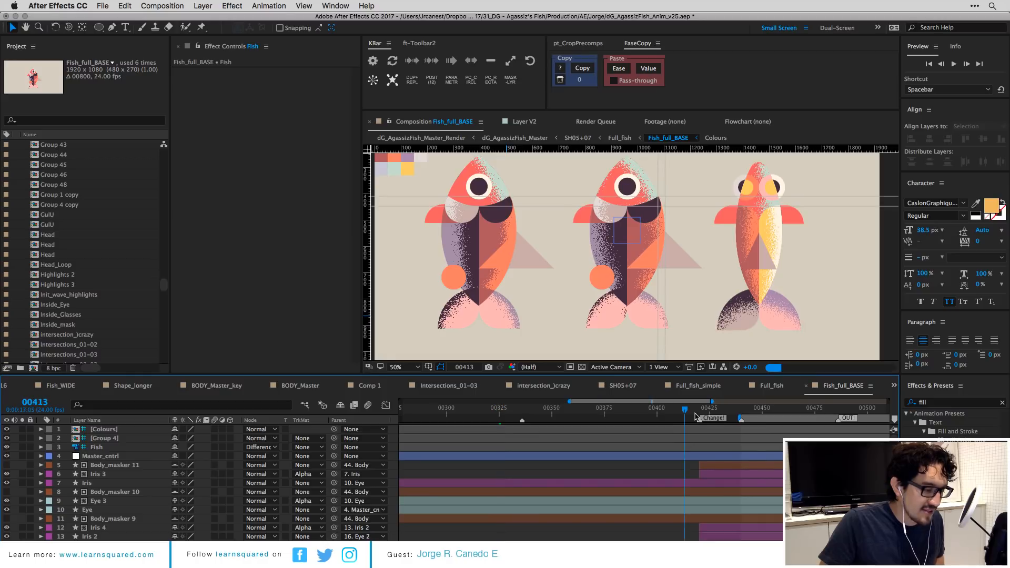
click(700, 417)
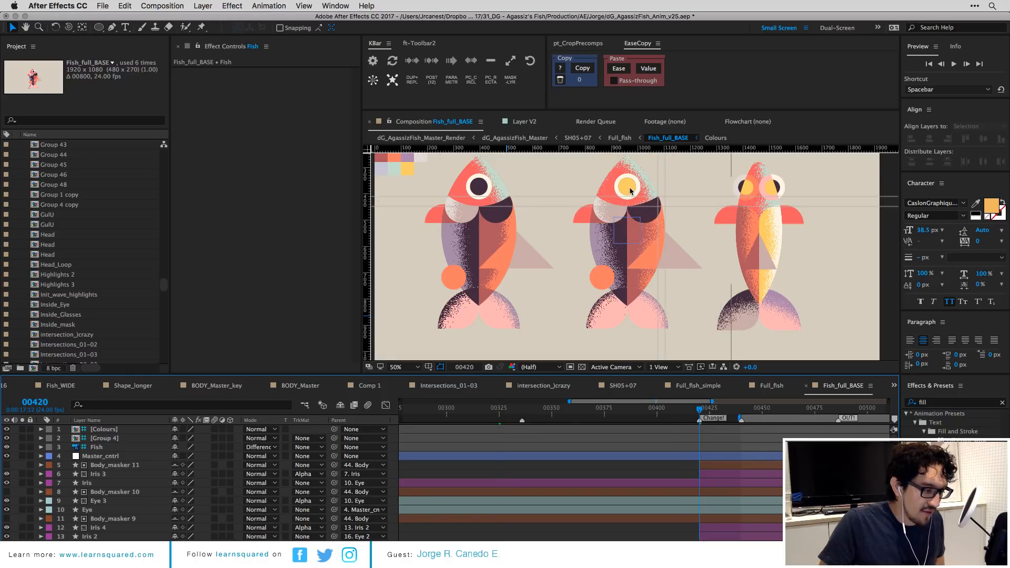
key(space)
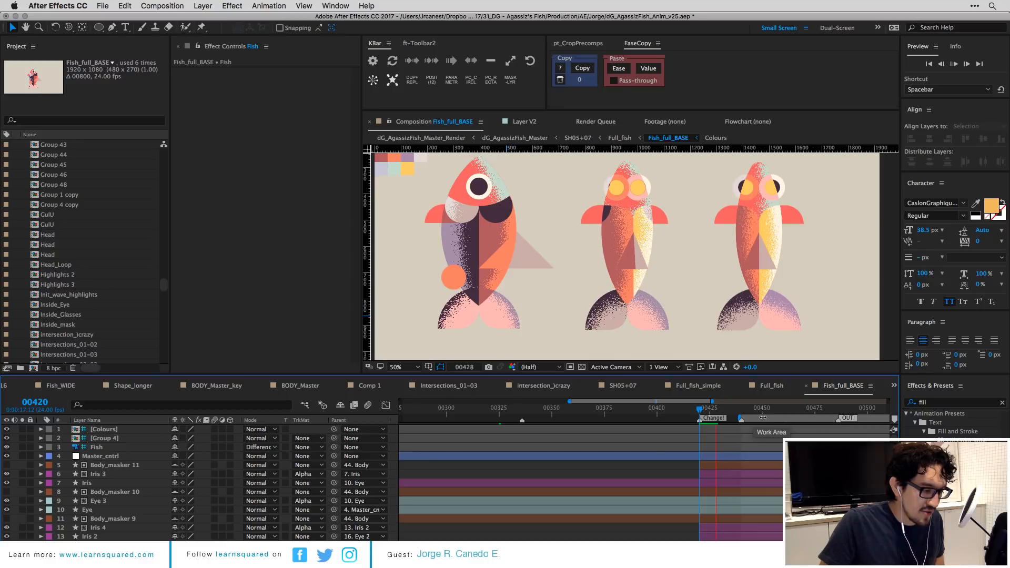
drag(762, 417, 730, 412)
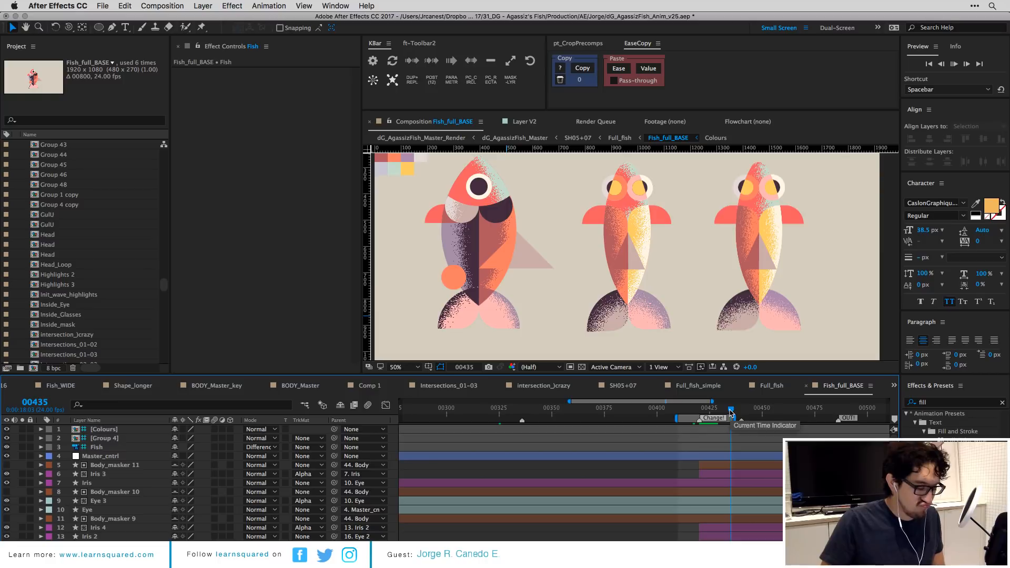
key(grave)
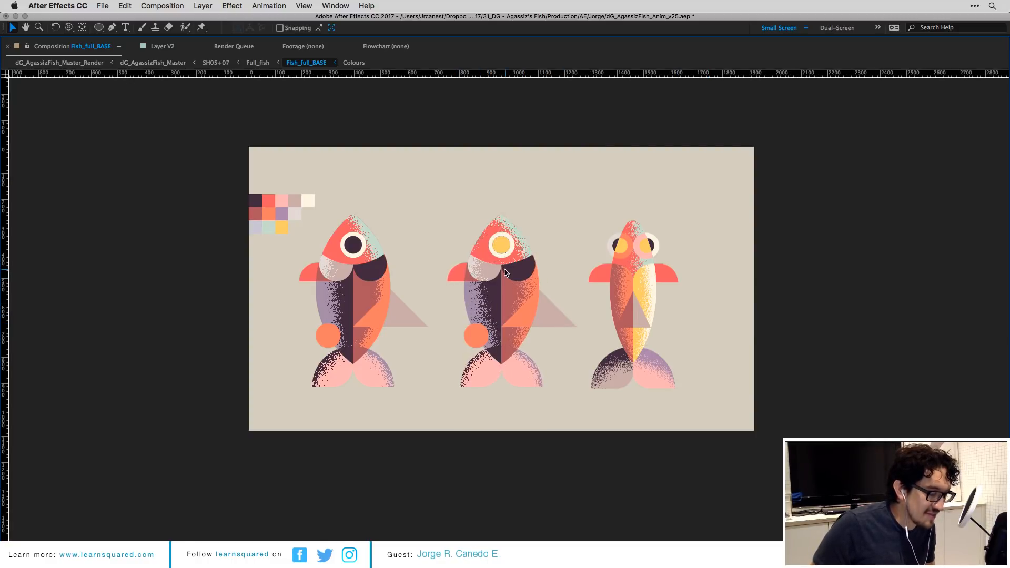
key(grave)
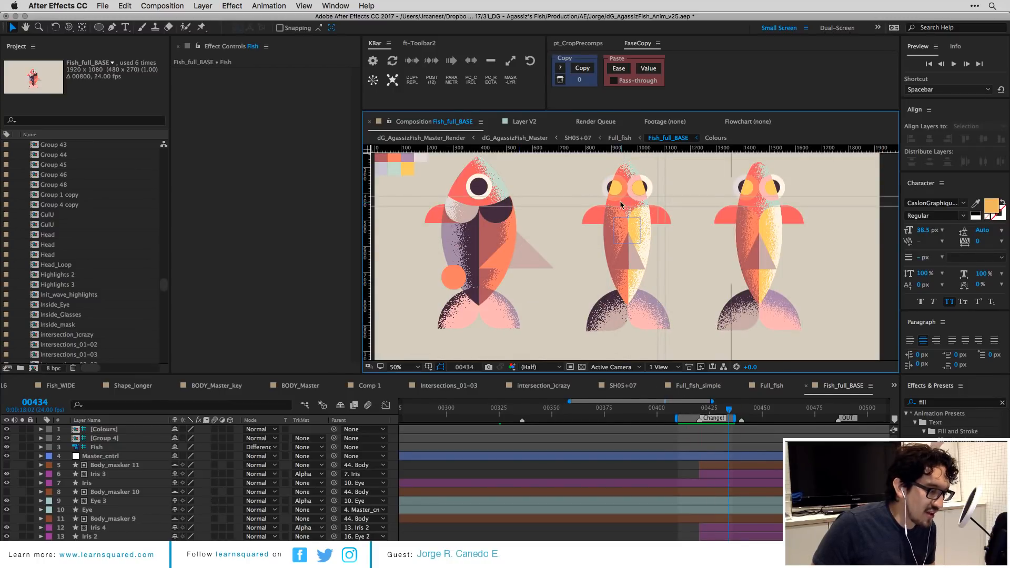
Examine the eye and head overlaps of the middle fish up close at frame 434.
scroll(625, 210, up, 2)
drag(624, 236, 622, 293)
scroll(620, 199, up, 3)
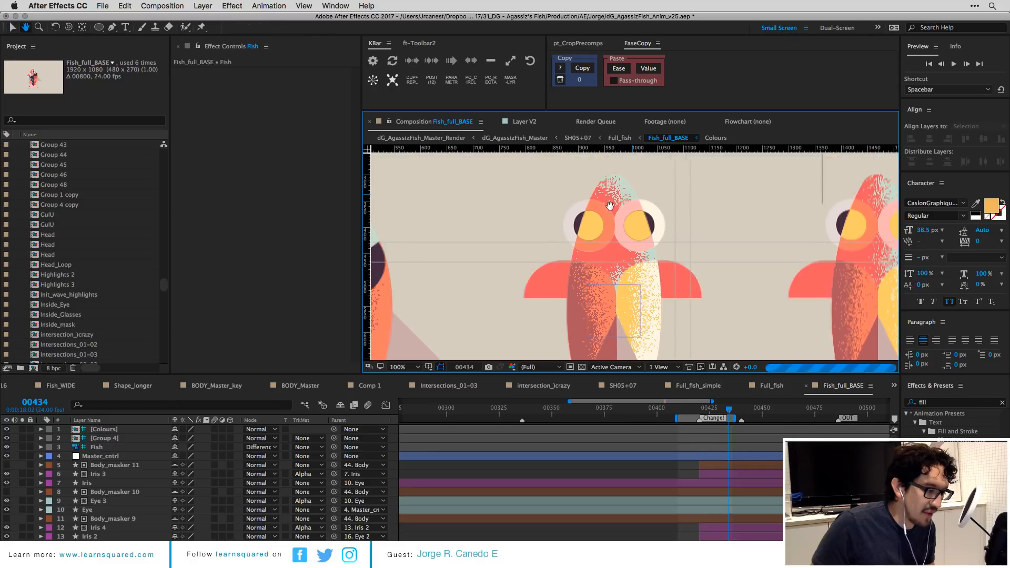
drag(631, 196, 632, 245)
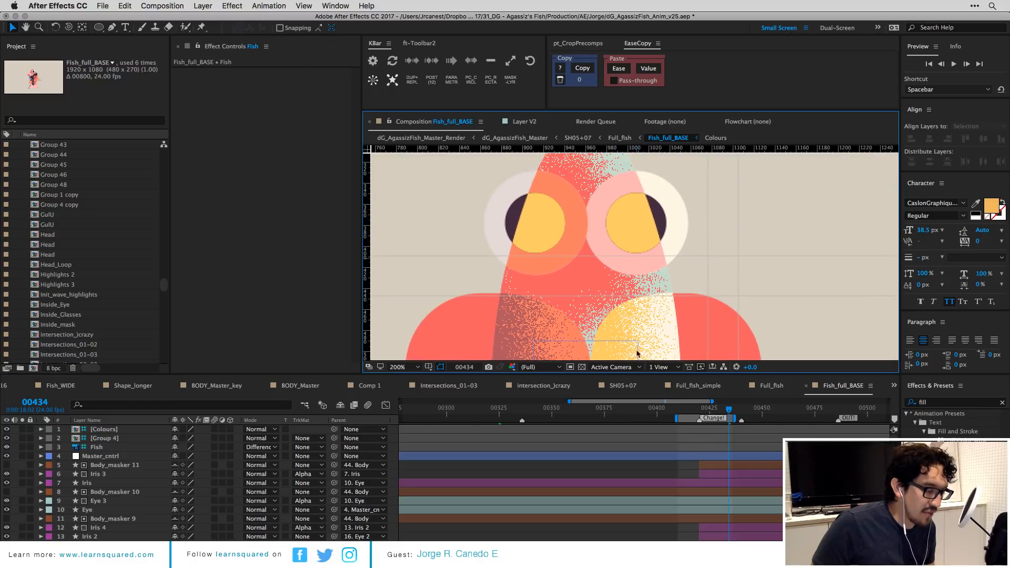
Select the Body_masker 11 layer at frame 420 and set the viewer resolution to Half.
click(698, 410)
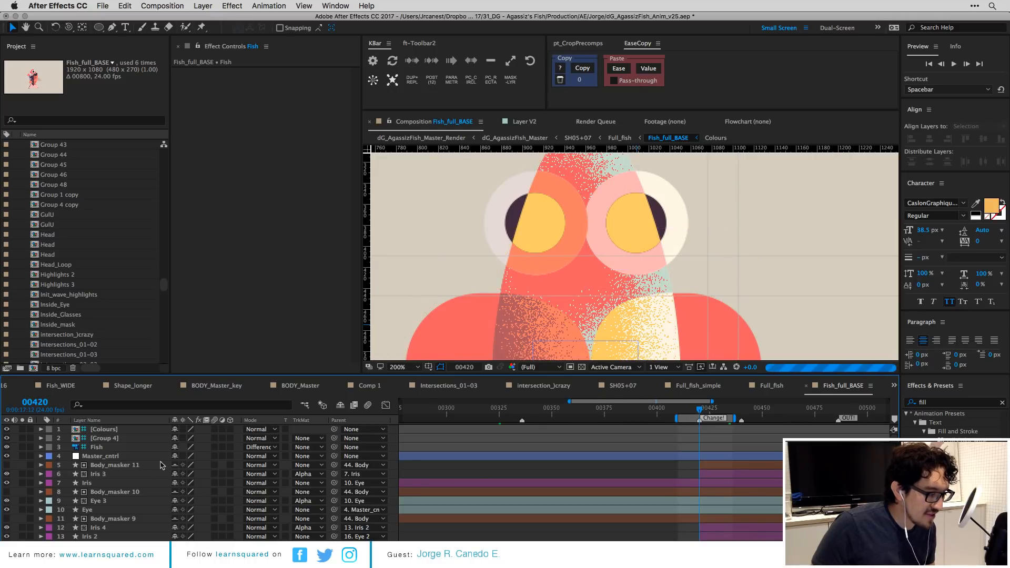
click(124, 465)
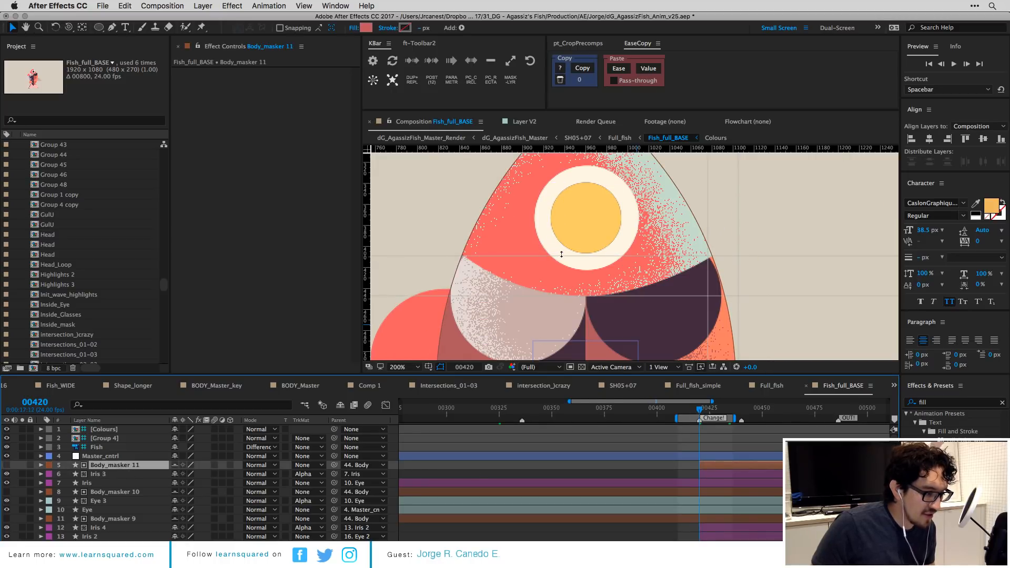
key(comma)
click(528, 367)
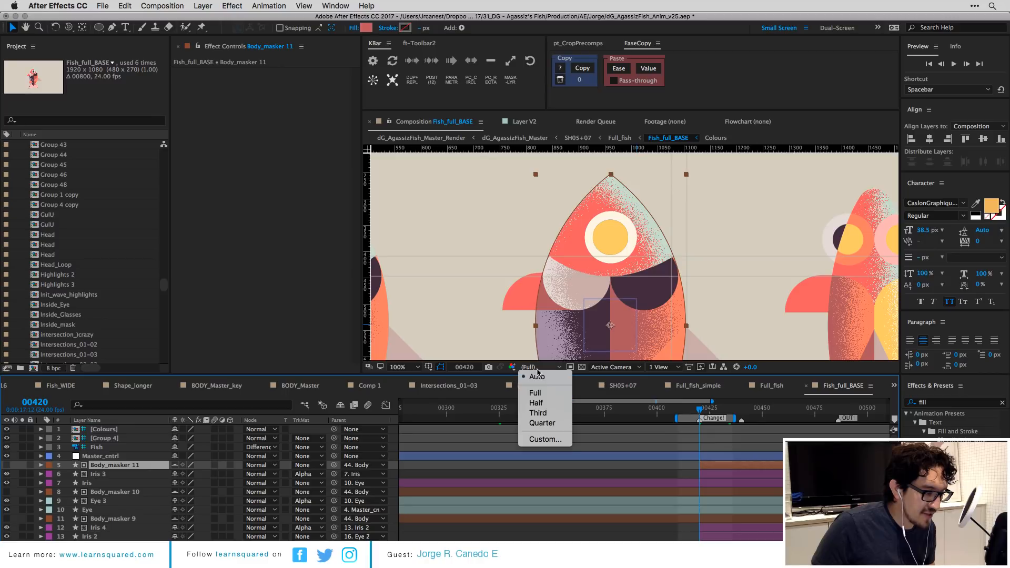
click(550, 400)
key(comma)
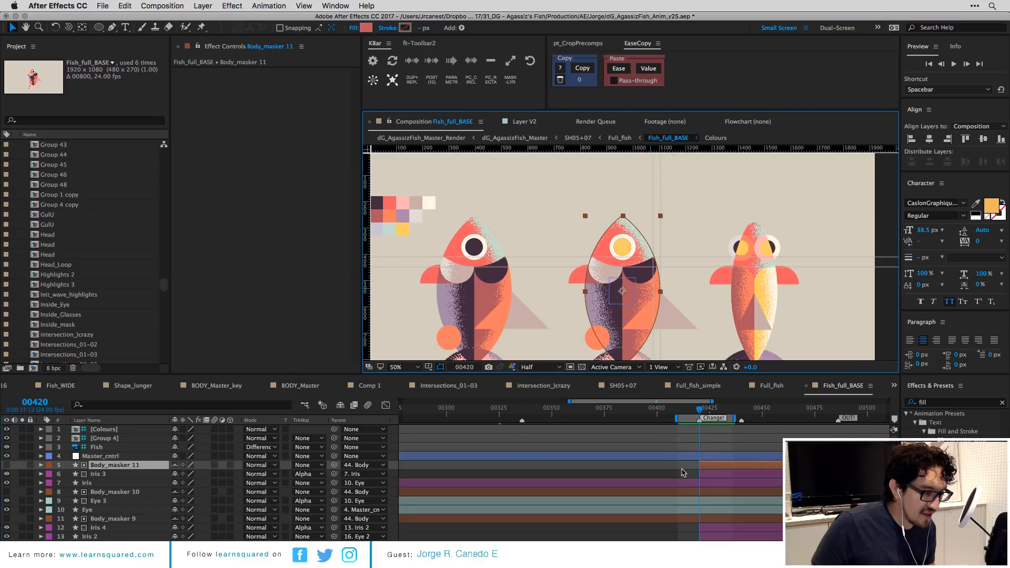
Inspect the Iris 3 and Body_masker 10 layers, advance to frame 421, and select the TailL 3 layer.
click(682, 473)
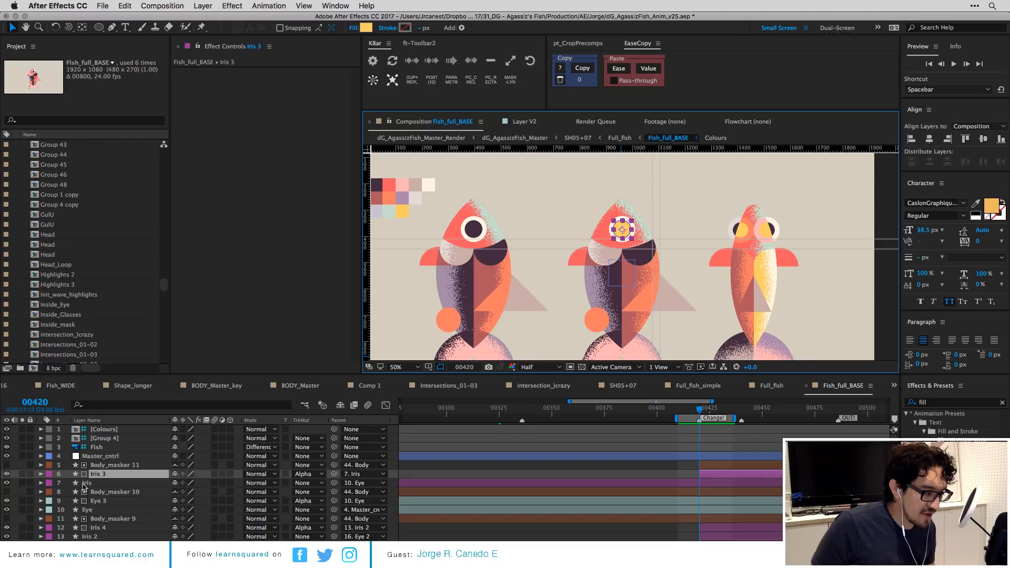
click(100, 492)
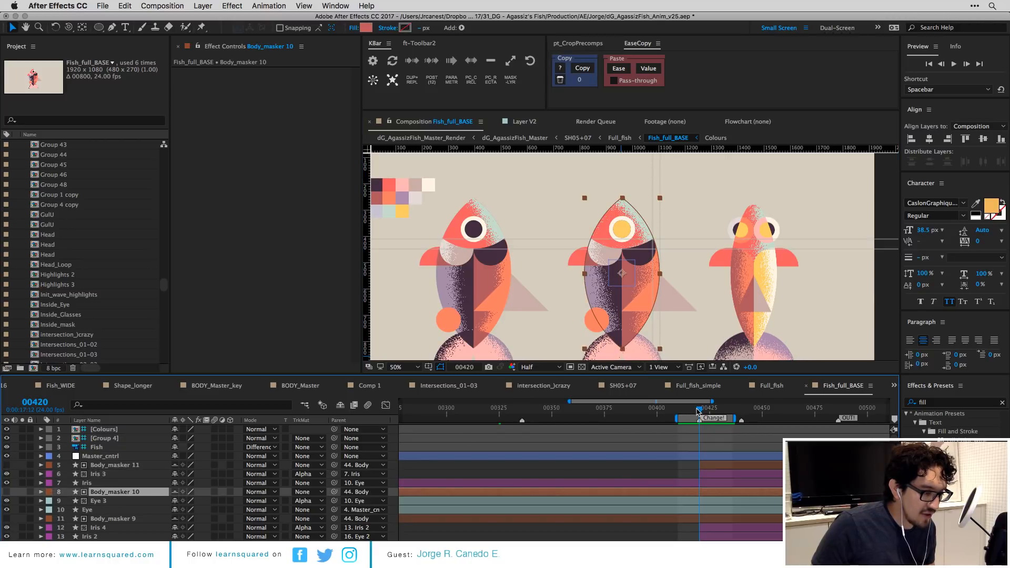
drag(701, 410, 700, 408)
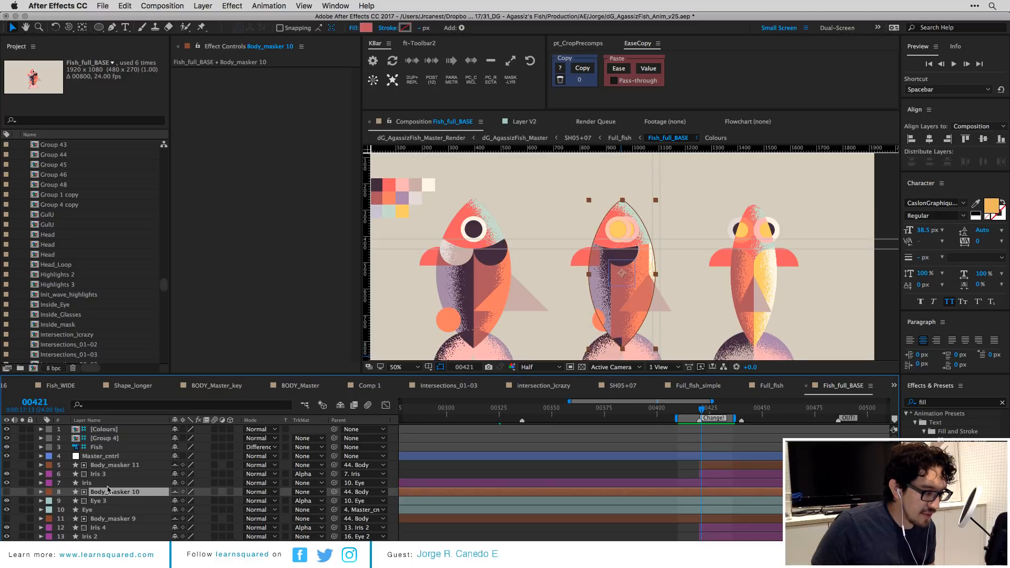
scroll(112, 504, down, 12)
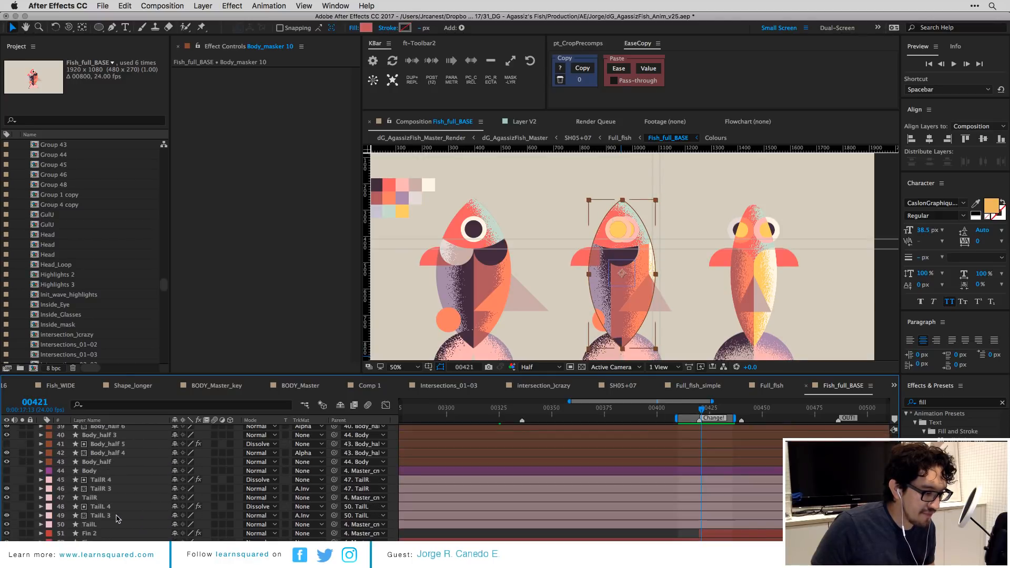
click(114, 517)
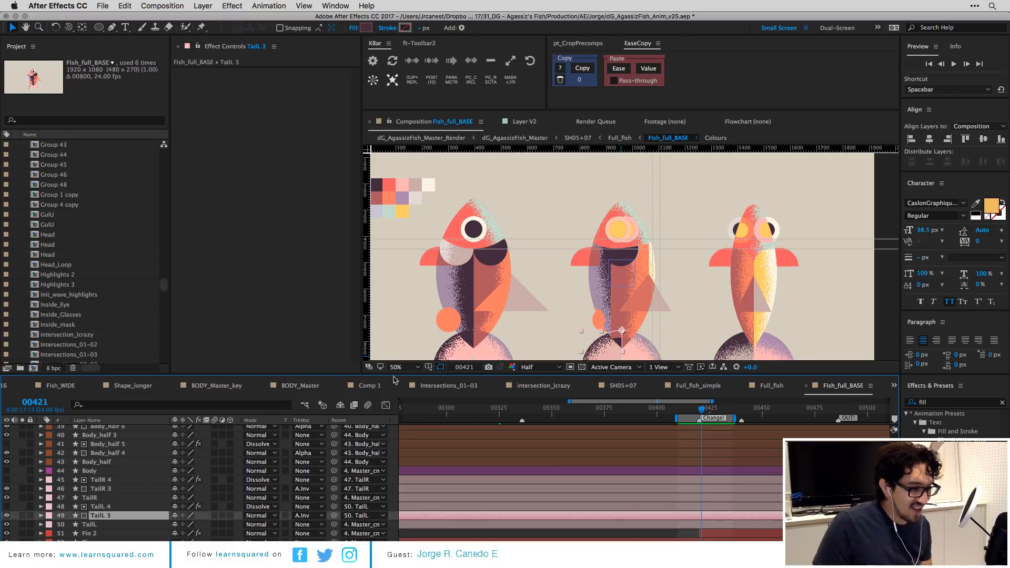
Solo the Body_half layer of the middle fish and scrub the transformation to frame 426.
key(ctrl+Up)
key(ctrl+Up)
key(ctrl+Up)
key(ctrl+Up)
key(ctrl+Up)
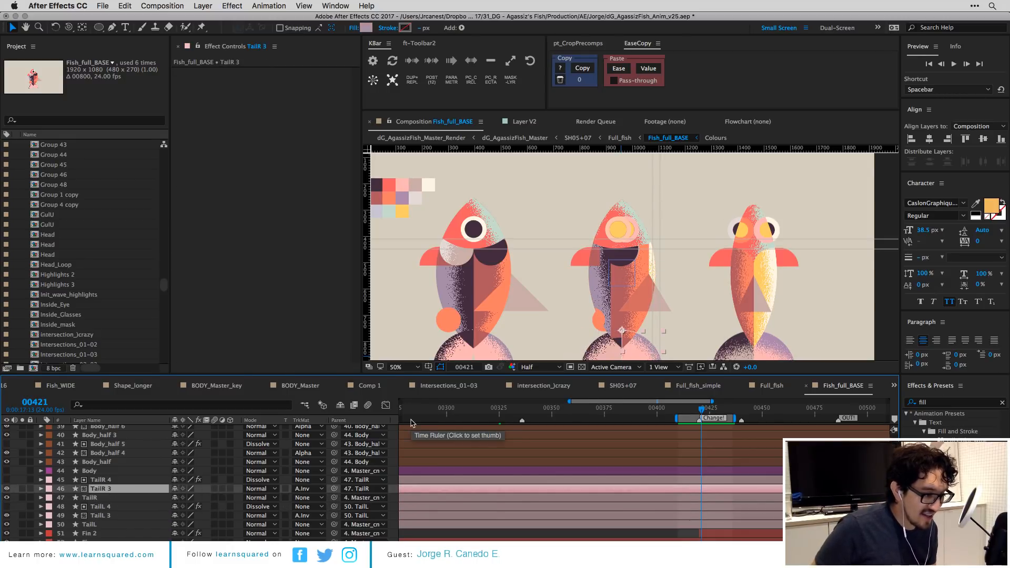
key(ctrl+Up)
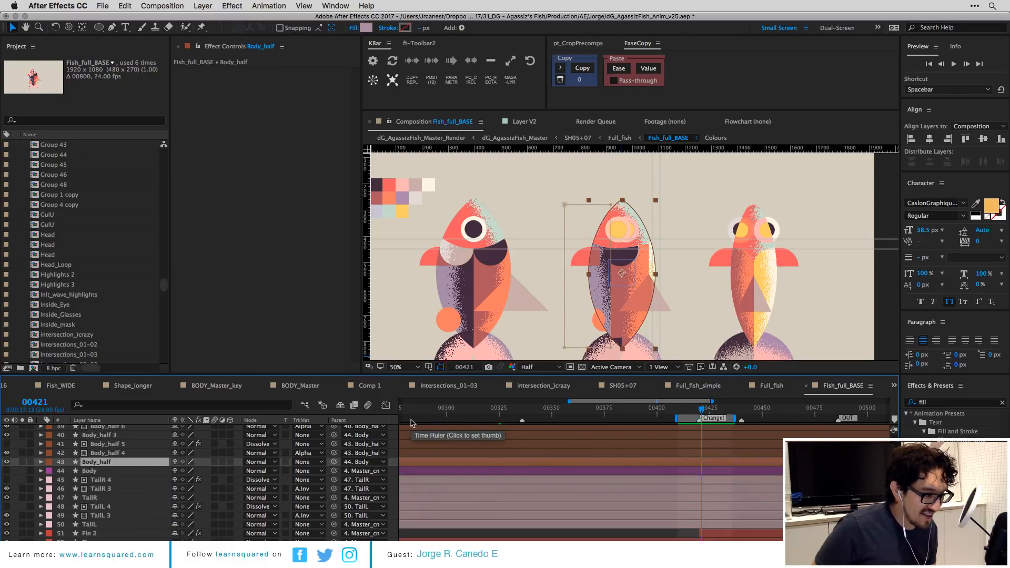
click(22, 462)
drag(677, 410, 710, 410)
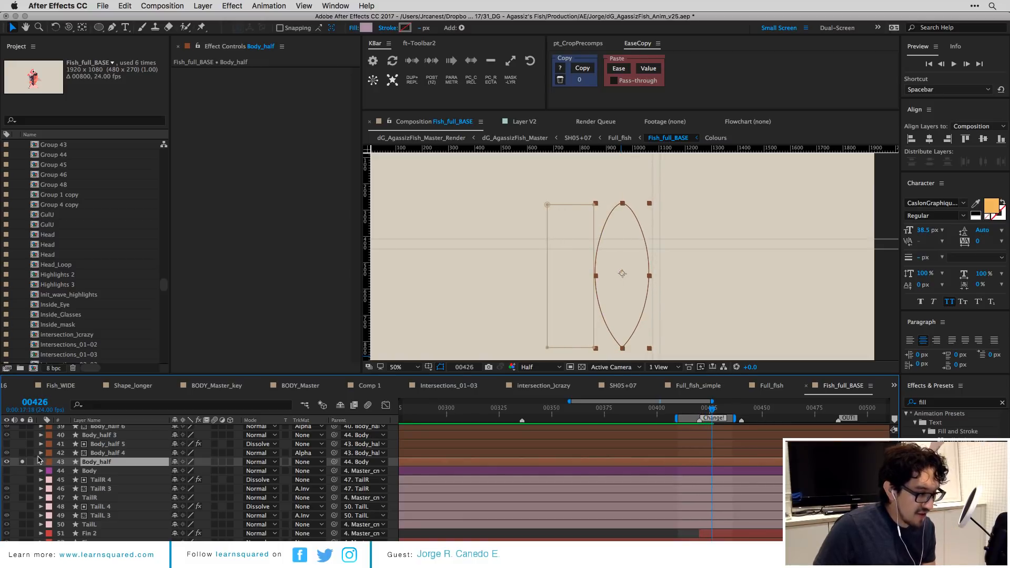
Solo Body_half 4 too, and check the dark half's shading with Body_half 5 selected at frame 418.
click(22, 452)
click(131, 445)
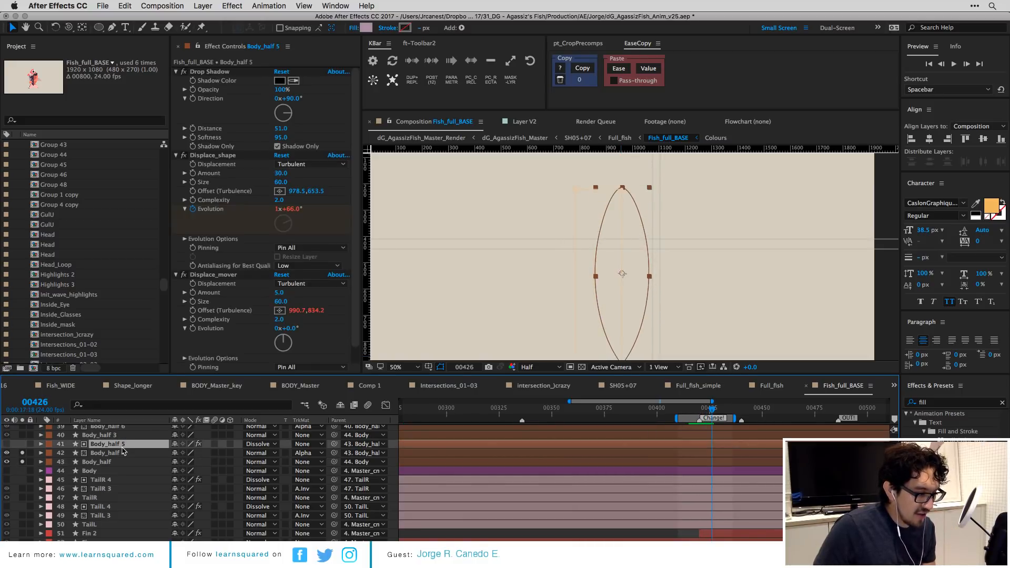
mouse_move(695, 414)
mouse_down()
mouse_move(711, 413)
mouse_move(695, 415)
mouse_up()
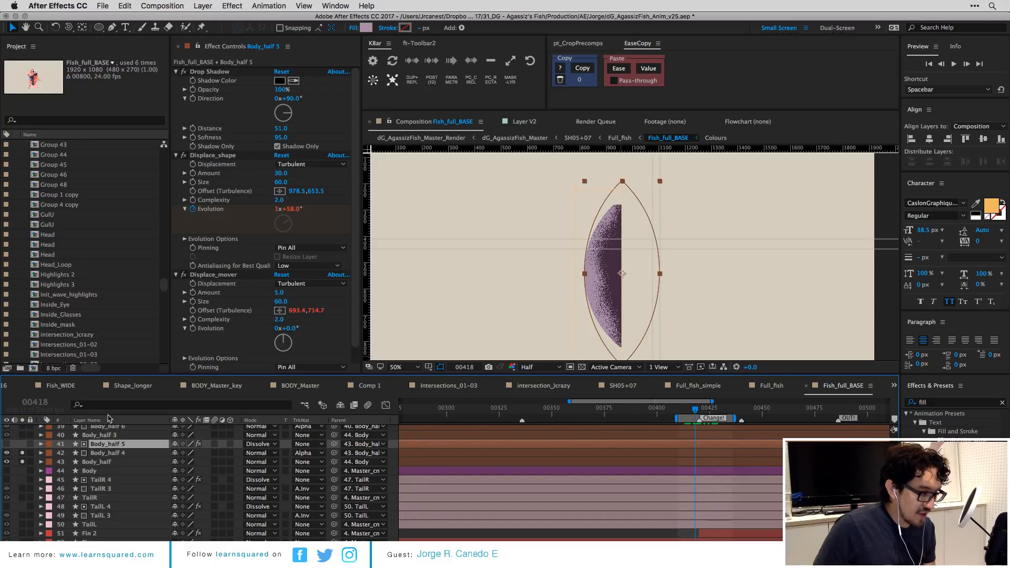
Add Body_half 3 and its matted Body_half 6 to the soloed layers and scrub to frame 422.
scroll(87, 448, up, 1)
click(112, 445)
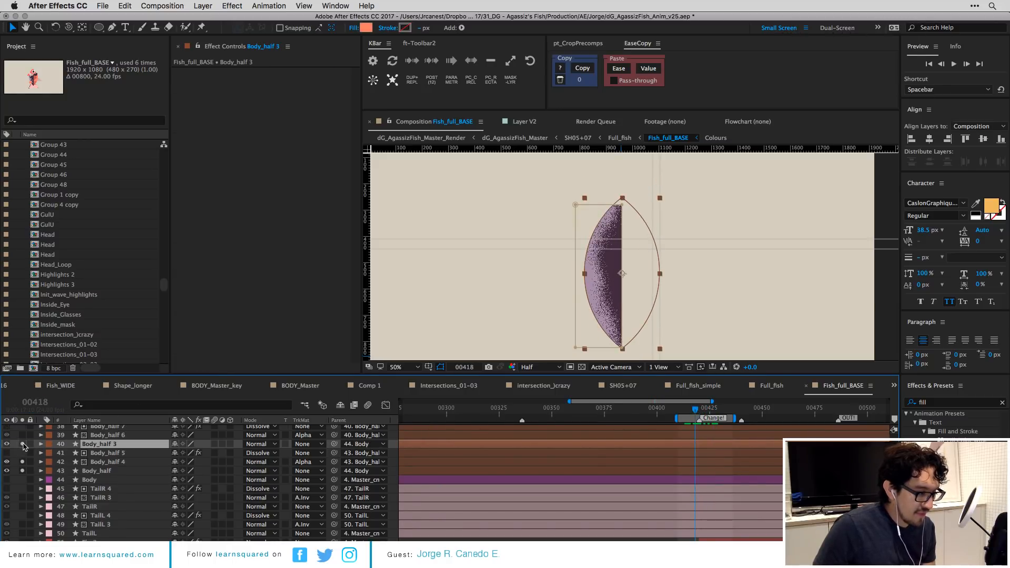
click(23, 444)
click(22, 435)
shift+click(103, 435)
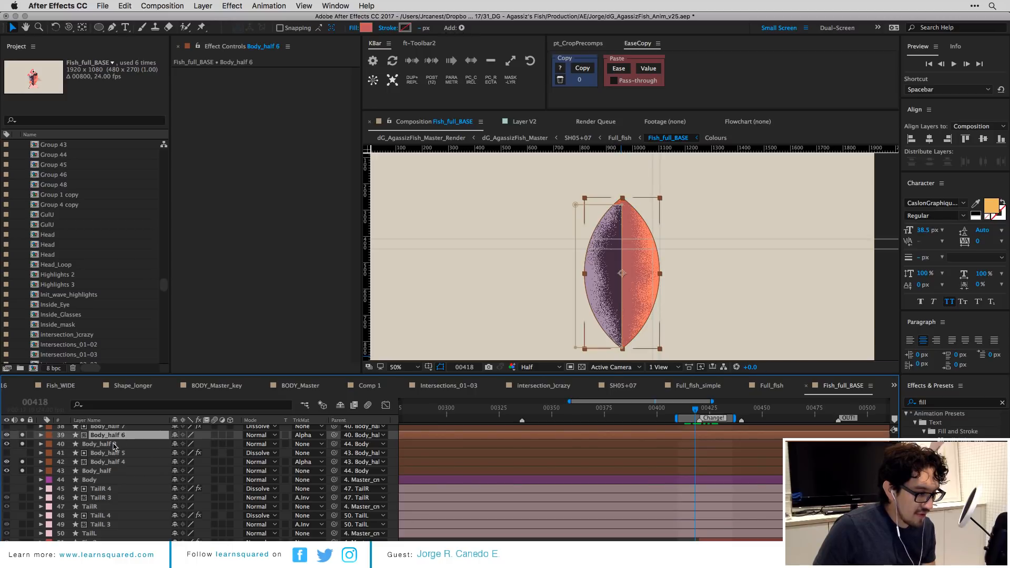
mouse_move(697, 410)
mouse_down()
mouse_move(716, 412)
mouse_move(688, 412)
mouse_move(703, 411)
mouse_up()
scroll(108, 454, up, 2)
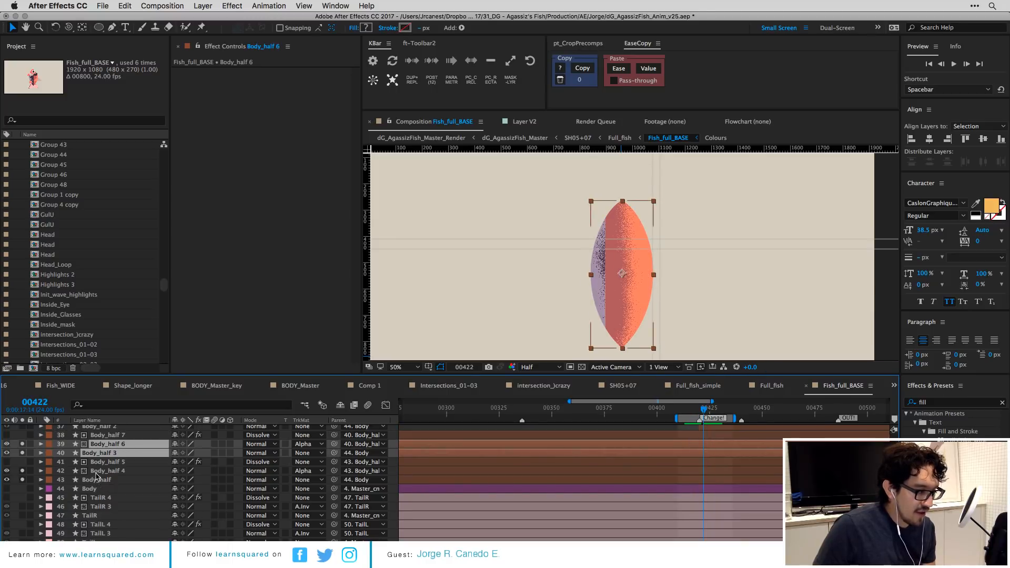
Add Body_half 2 and its matted Body_half 8 to the soloed layers and scrub to frame 441.
click(105, 444)
click(97, 435)
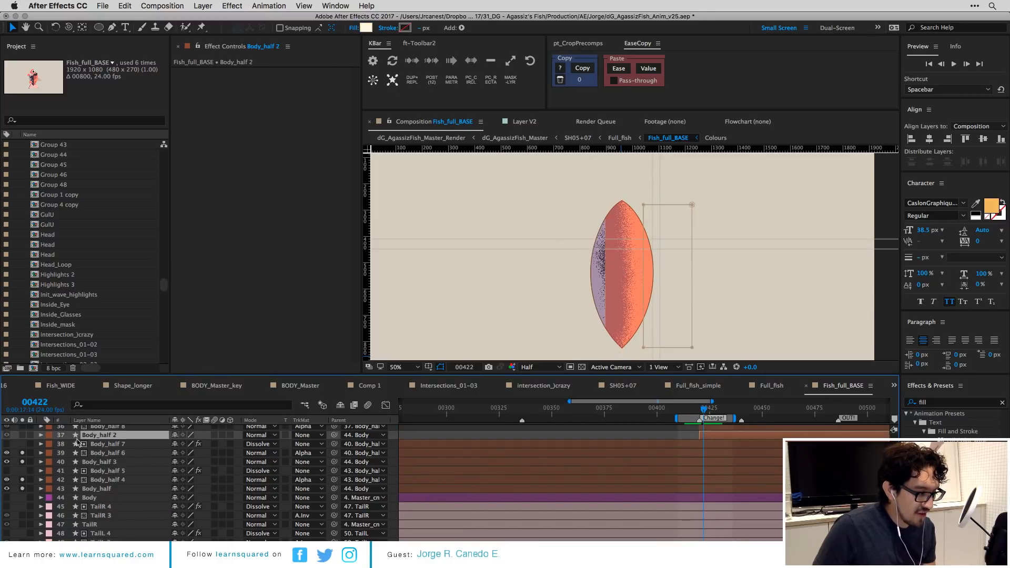
click(22, 435)
scroll(33, 446, up, 1)
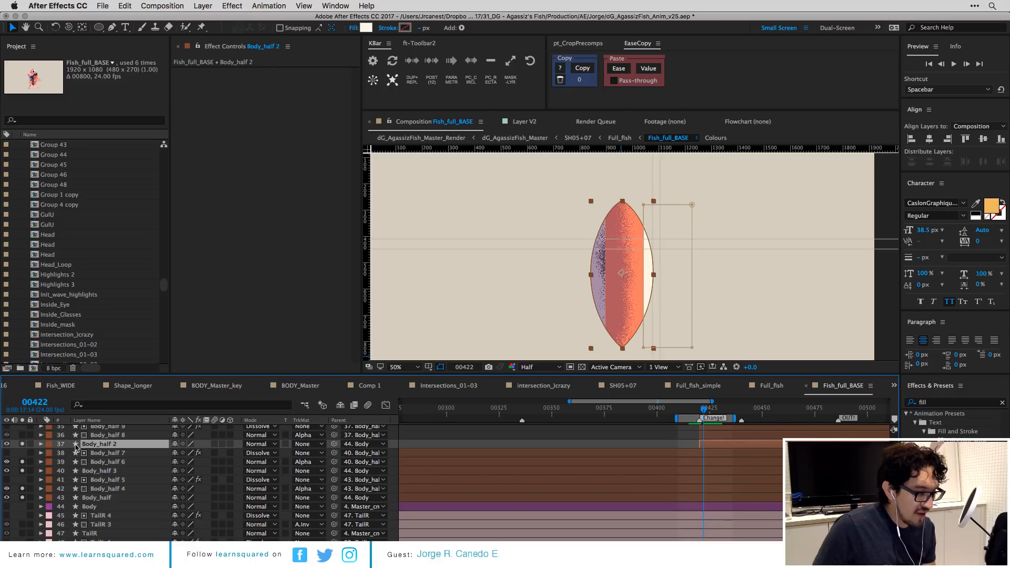
click(96, 436)
click(22, 435)
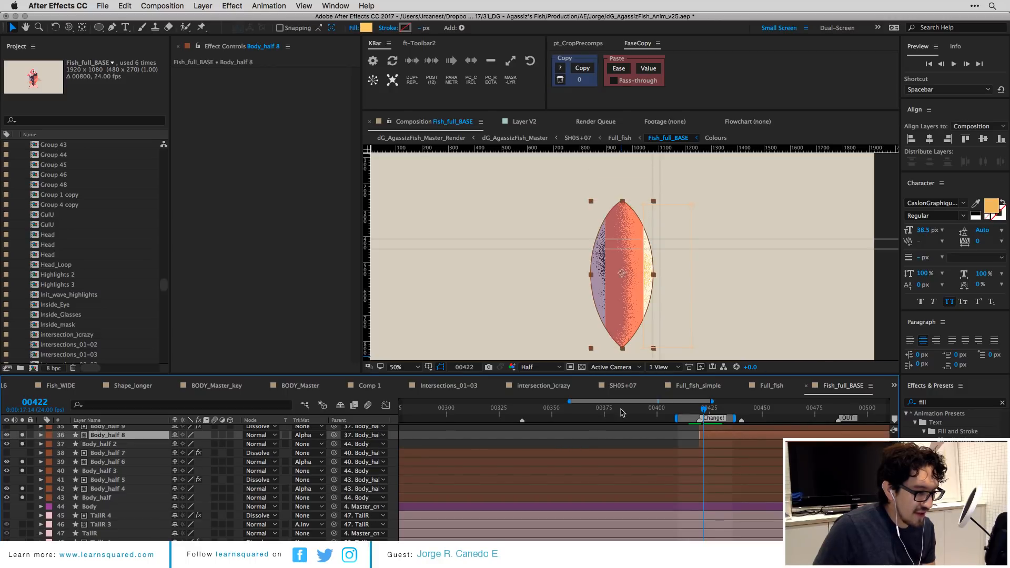
drag(704, 410, 743, 416)
scroll(552, 454, up, 3)
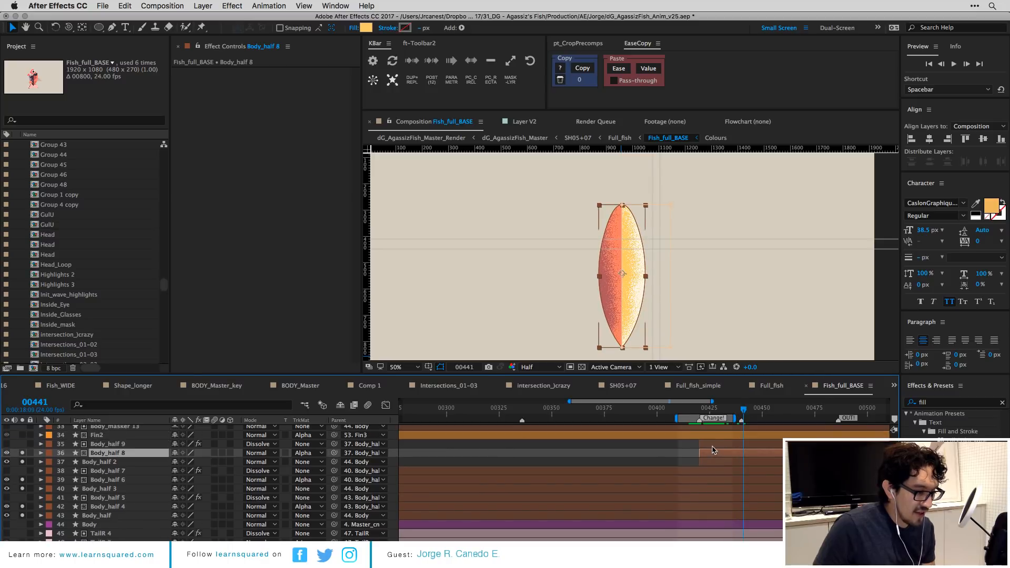
Solo the Fin2 and Fin 3 intersection layers, preview the body change, and return to frame 420.
click(131, 452)
click(95, 443)
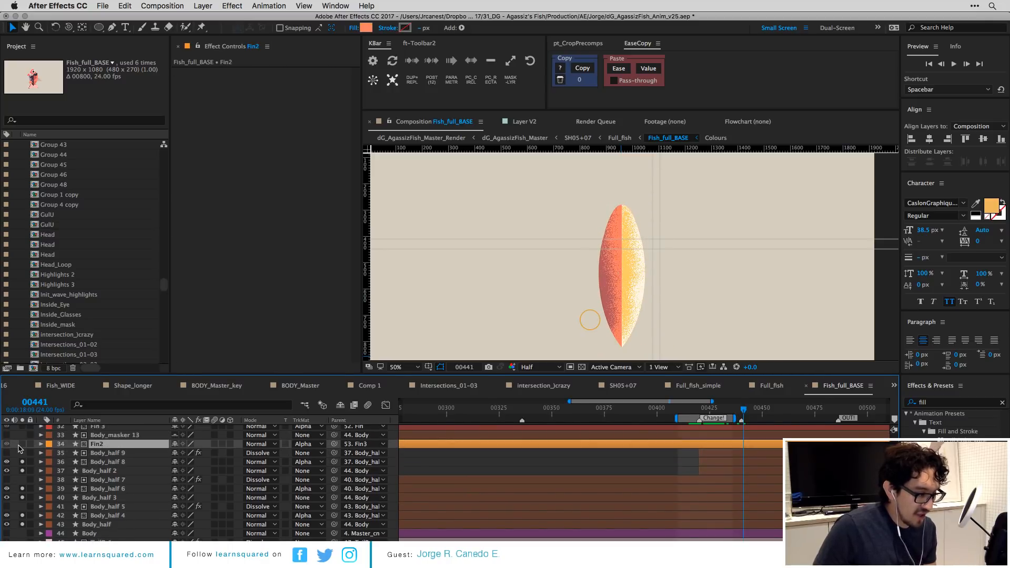
click(23, 445)
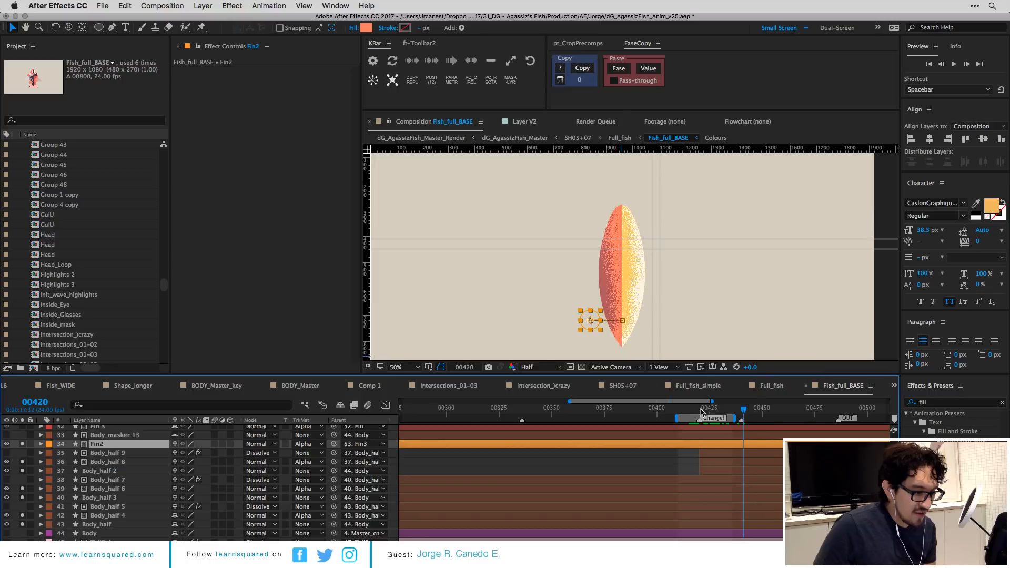
key(space)
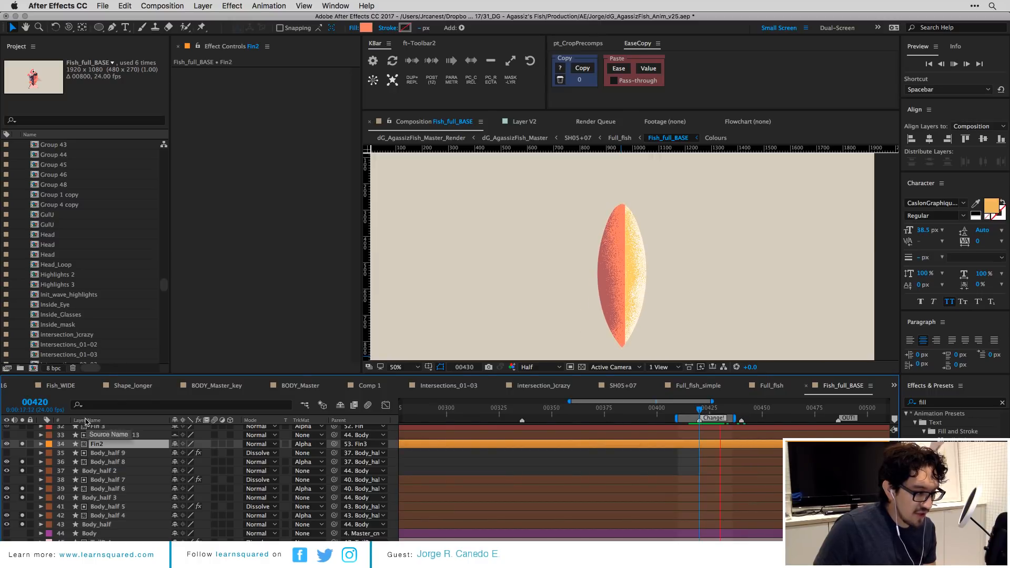
key(space)
scroll(79, 436, up, 1)
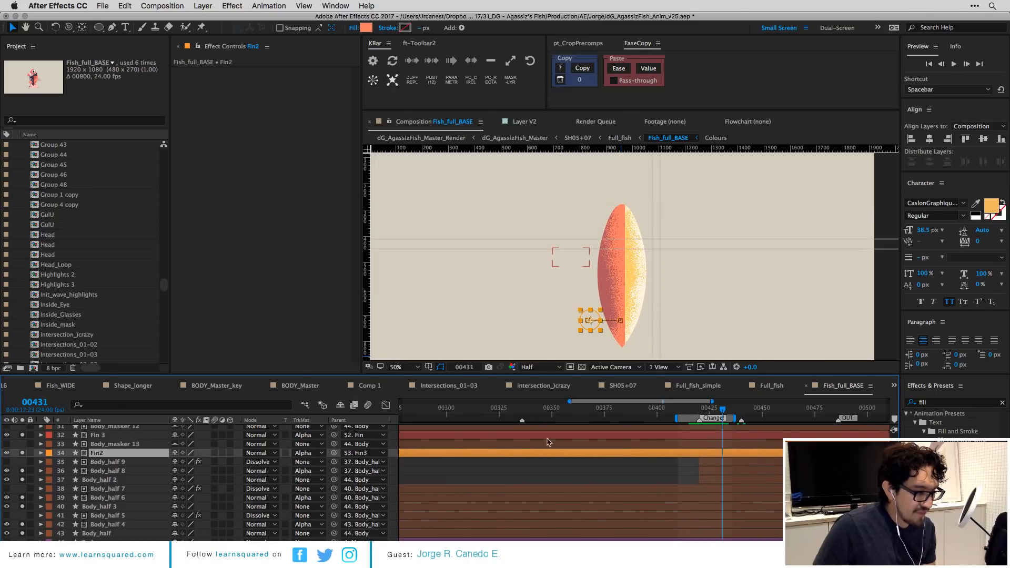
mouse_move(699, 410)
mouse_down()
mouse_move(708, 410)
mouse_move(695, 414)
mouse_up()
scroll(695, 429, up, 1)
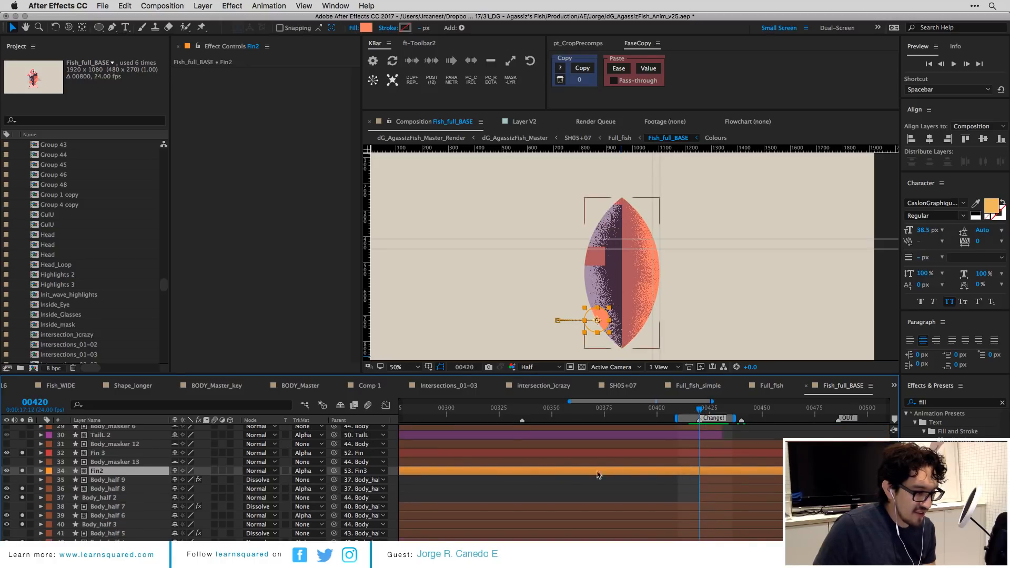
Add the TailL 2, TailR 2 and Dorsal 2 layers to the soloed layers at frame 420.
click(2, 437)
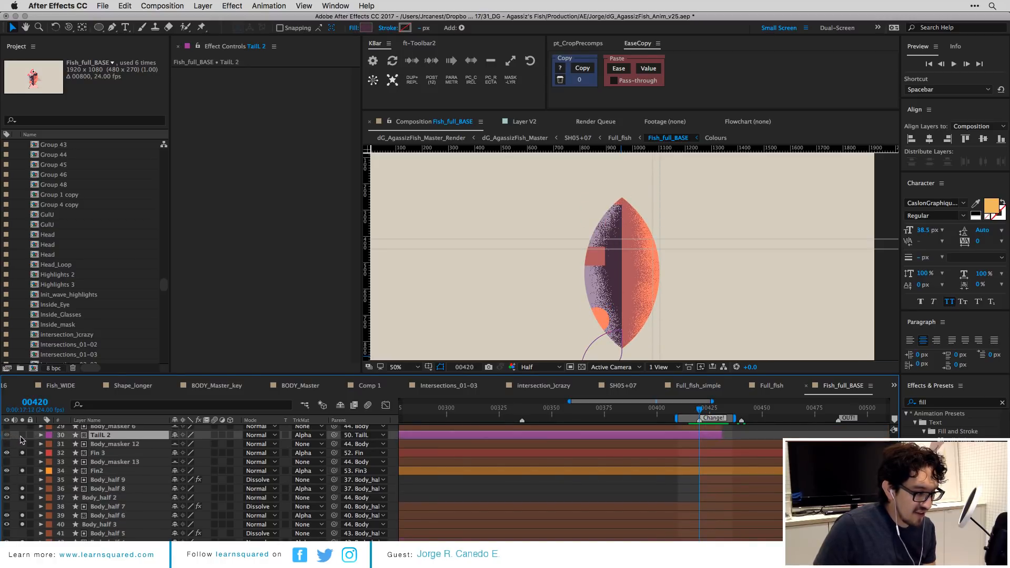
click(22, 436)
scroll(100, 471, up, 2)
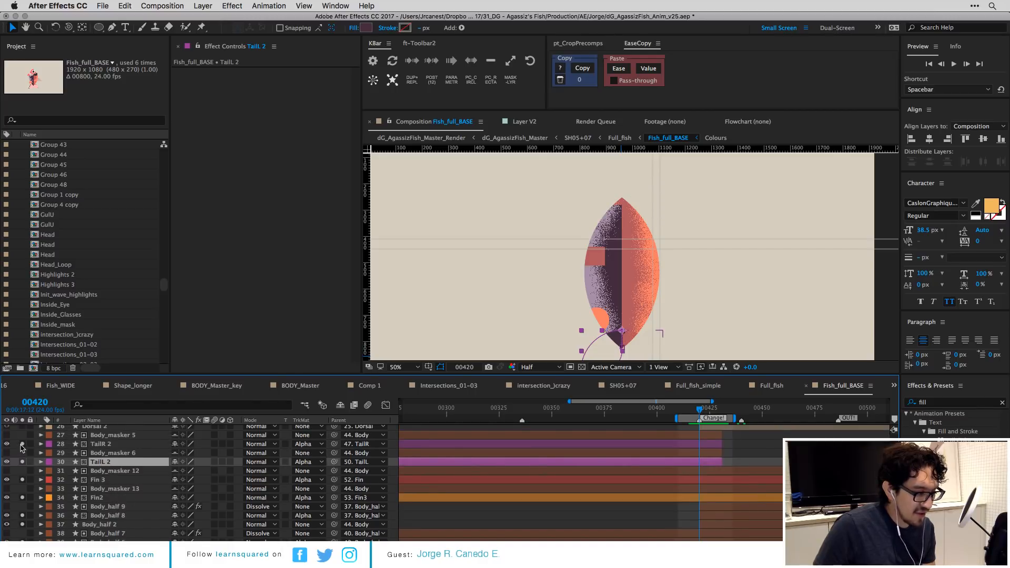
click(22, 445)
scroll(26, 450, up, 1)
scroll(33, 449, up, 1)
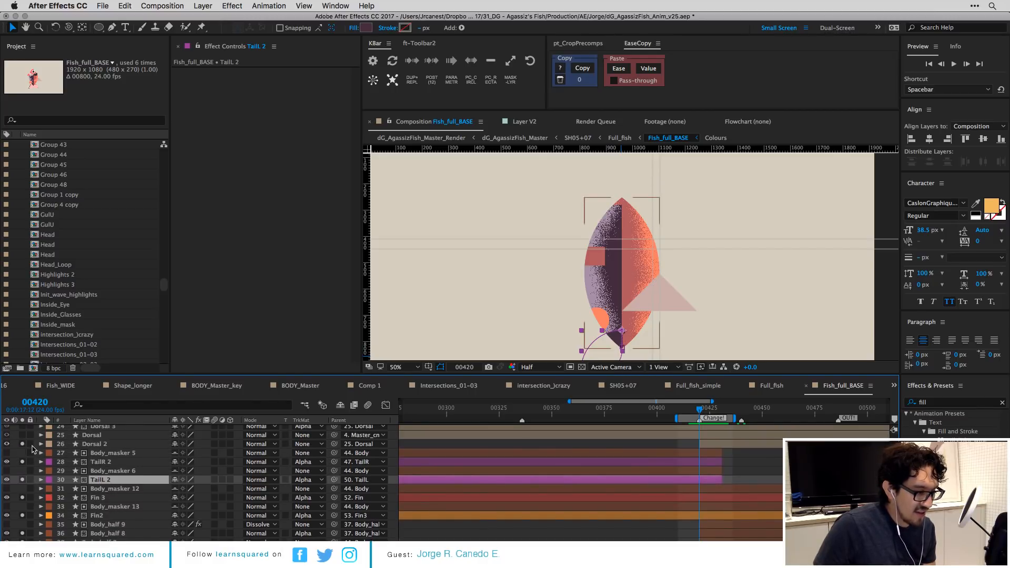
Reveal Dorsal 2's Path keyframes and review the dorsal fin's animation up to frame 427.
click(115, 446)
key(u)
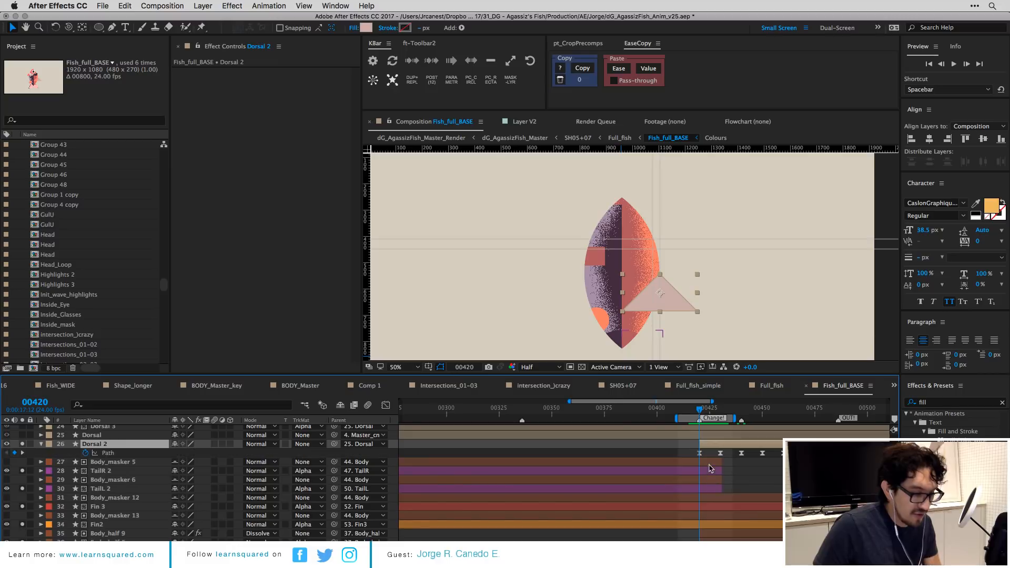
scroll(730, 456, up, 2)
scroll(730, 452, down, 3)
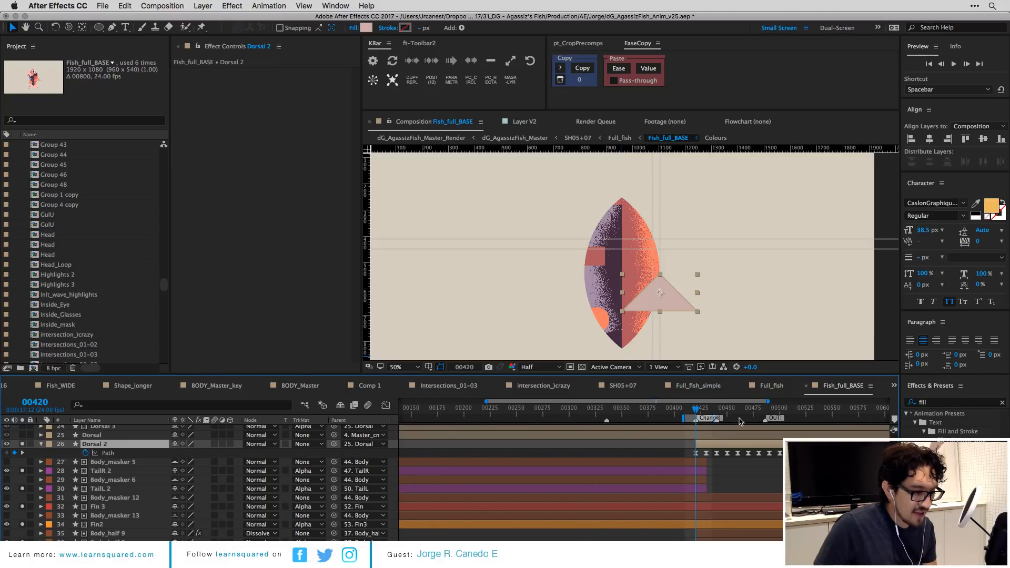
key(space)
key(space)
scroll(712, 417, up, 1)
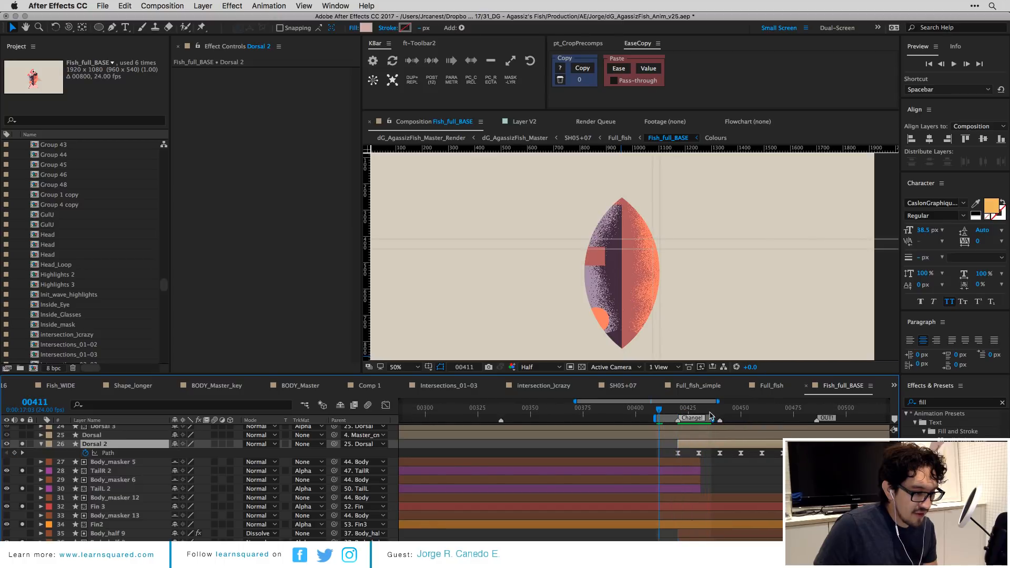
scroll(685, 415, up, 2)
drag(666, 410, 723, 417)
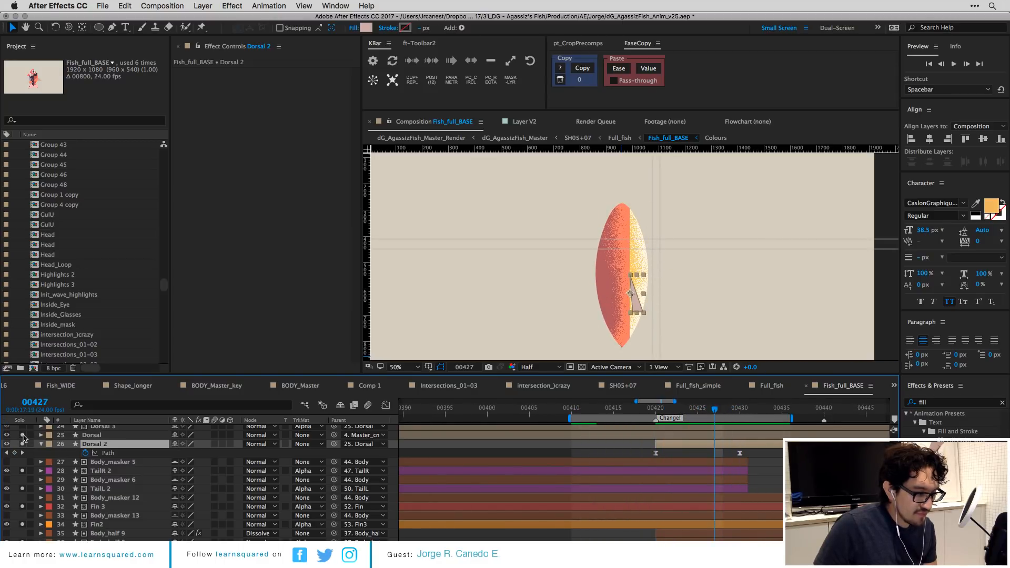
Solo the Dorsal and Dorsal 3 layers and scrub through the fin's overlap with the body to about frame 433.
click(22, 435)
click(90, 435)
scroll(682, 431, up, 1)
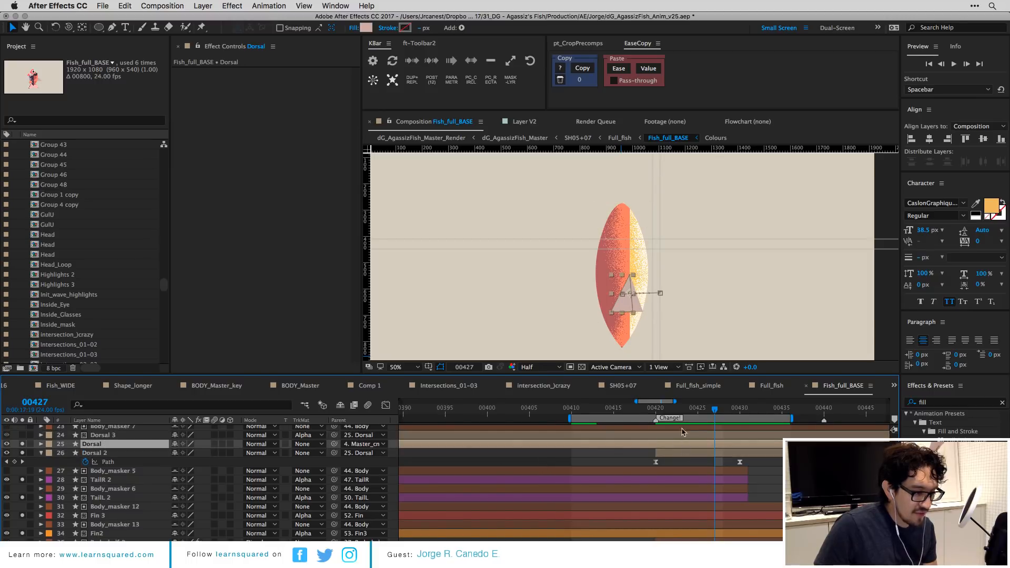
drag(662, 413, 743, 422)
scroll(89, 462, up, 1)
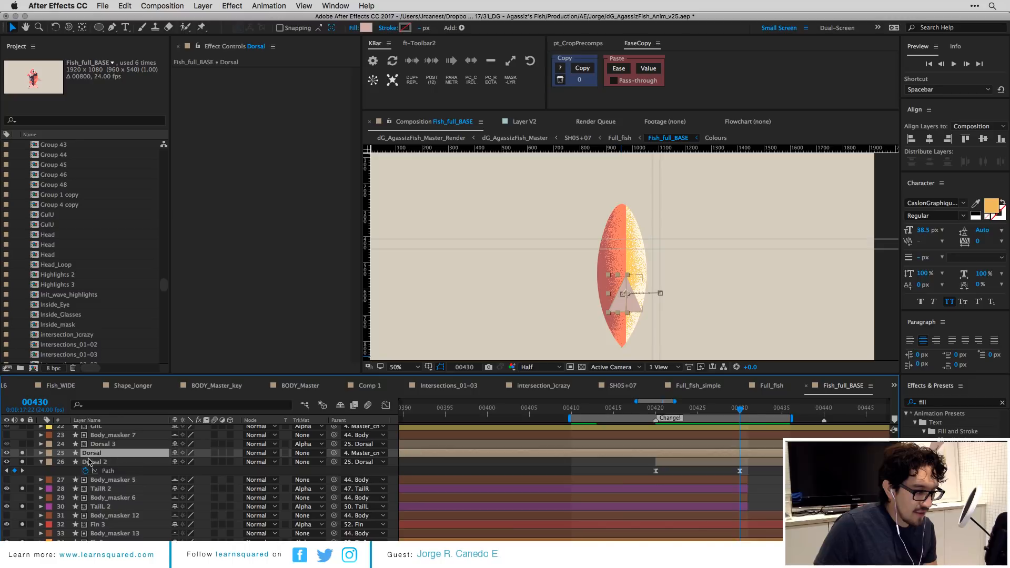
click(22, 444)
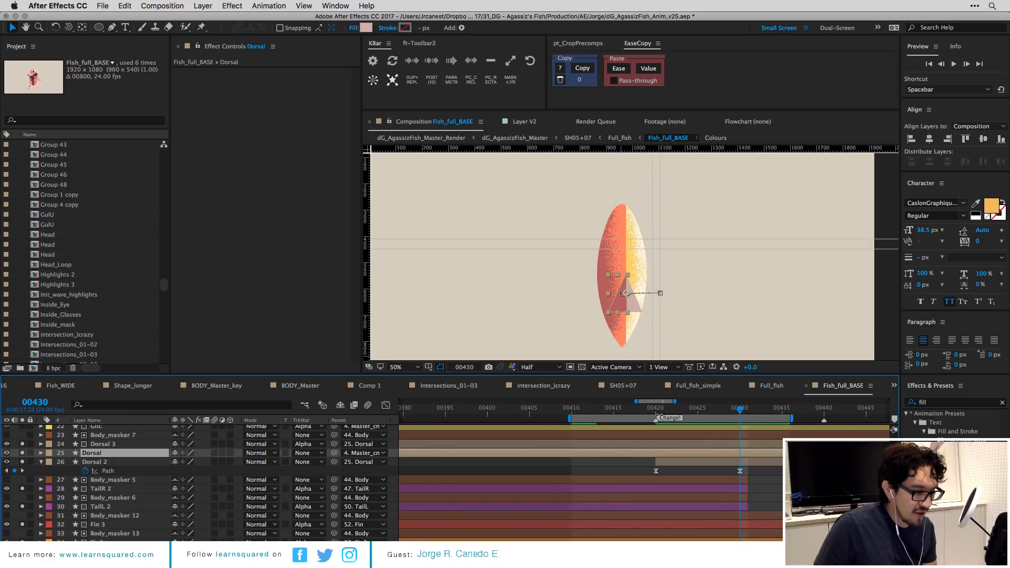
drag(657, 412, 766, 424)
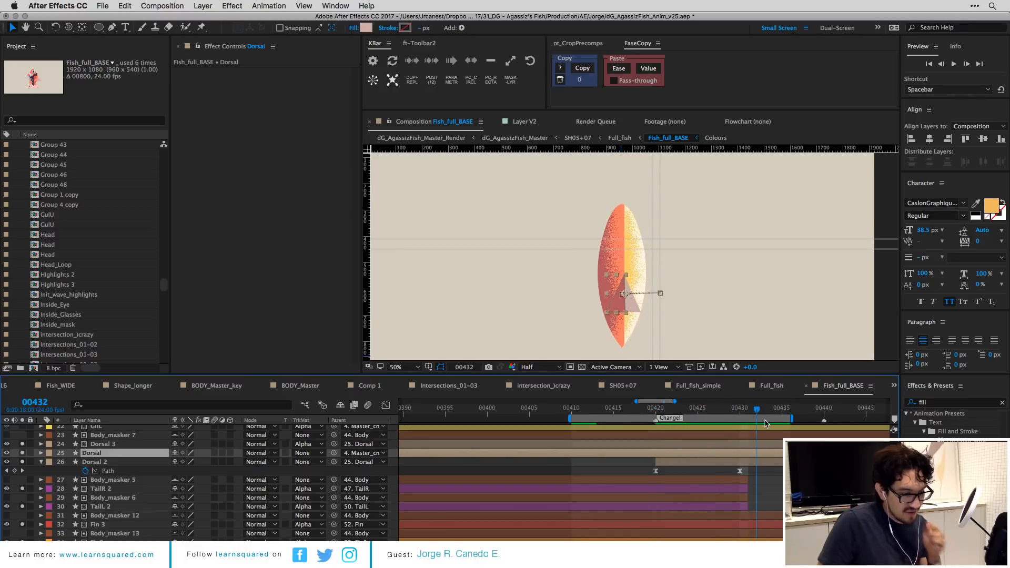
Add the two gill layers, Head, Eye 2 and Eye 4 to the soloed layers, at frame 420.
scroll(63, 462, up, 2)
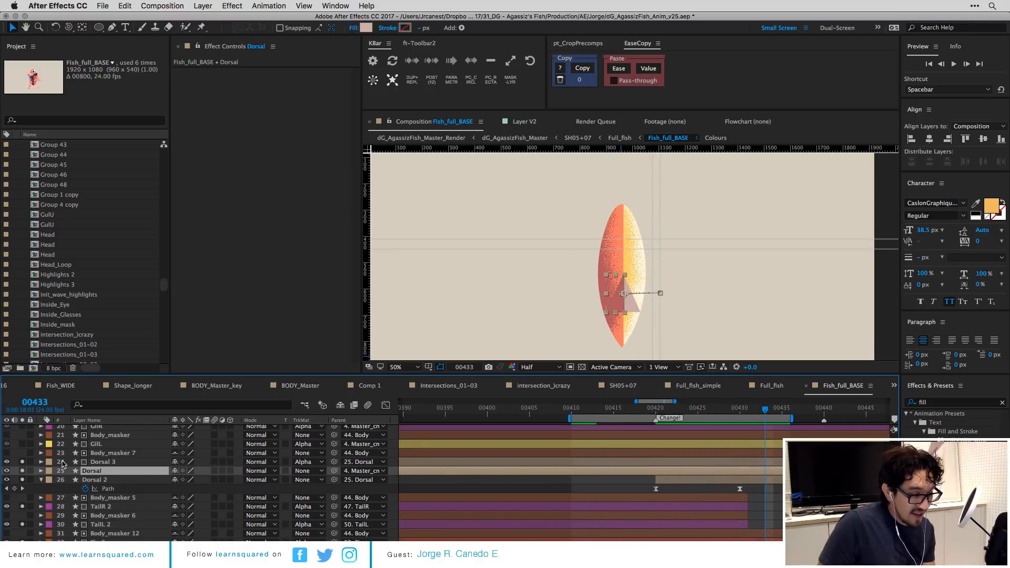
scroll(63, 463, up, 2)
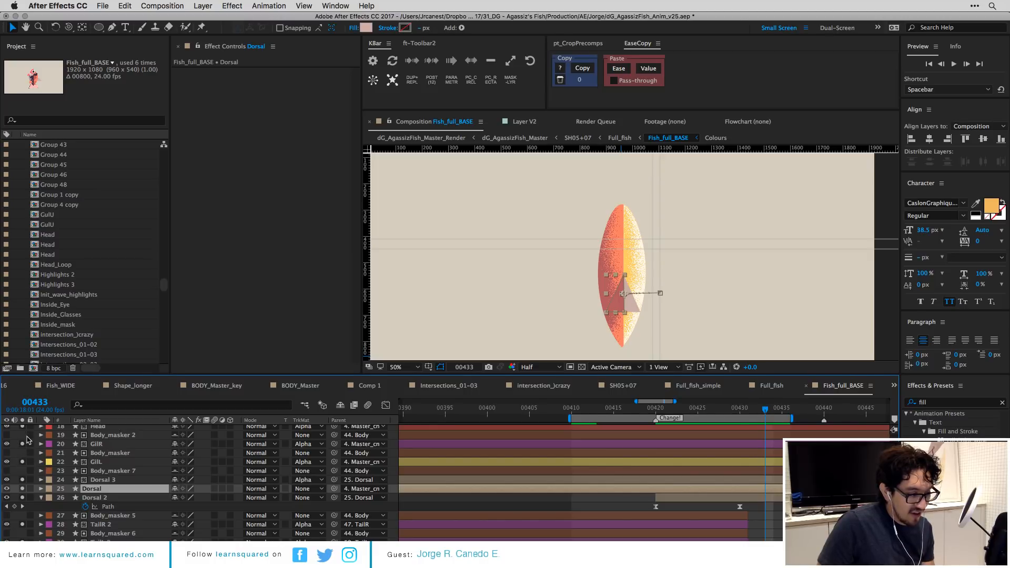
scroll(28, 440, up, 1)
click(652, 414)
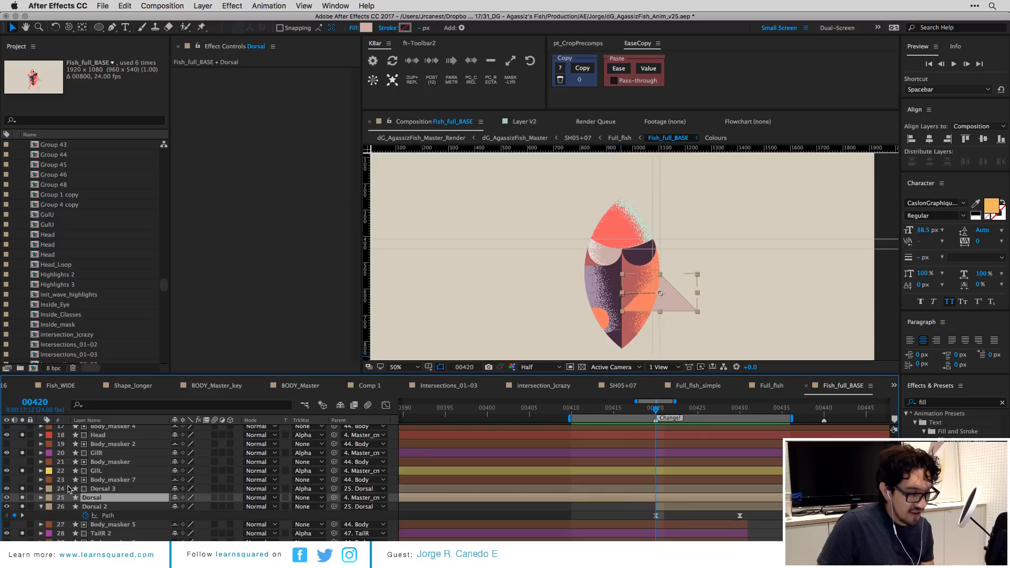
scroll(68, 488, up, 4)
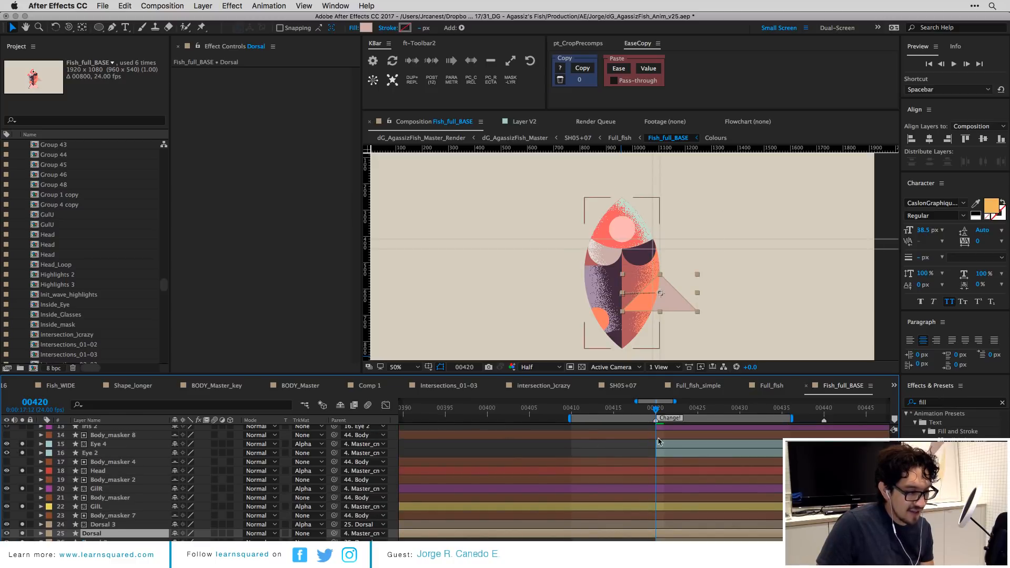
Play the soloed fish layers' transformation and scrub it to frame 433.
key(space)
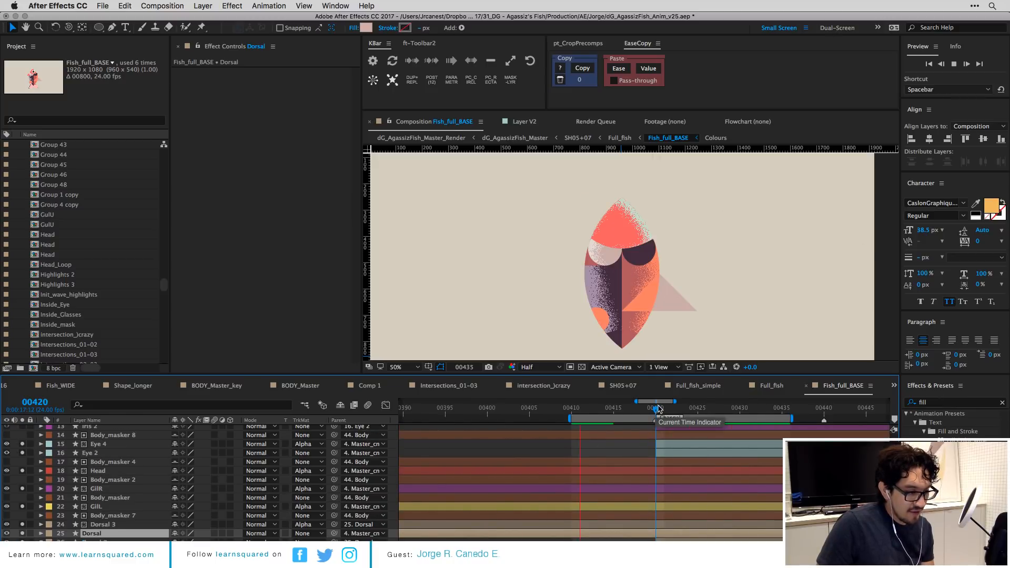
key(space)
drag(655, 410, 765, 416)
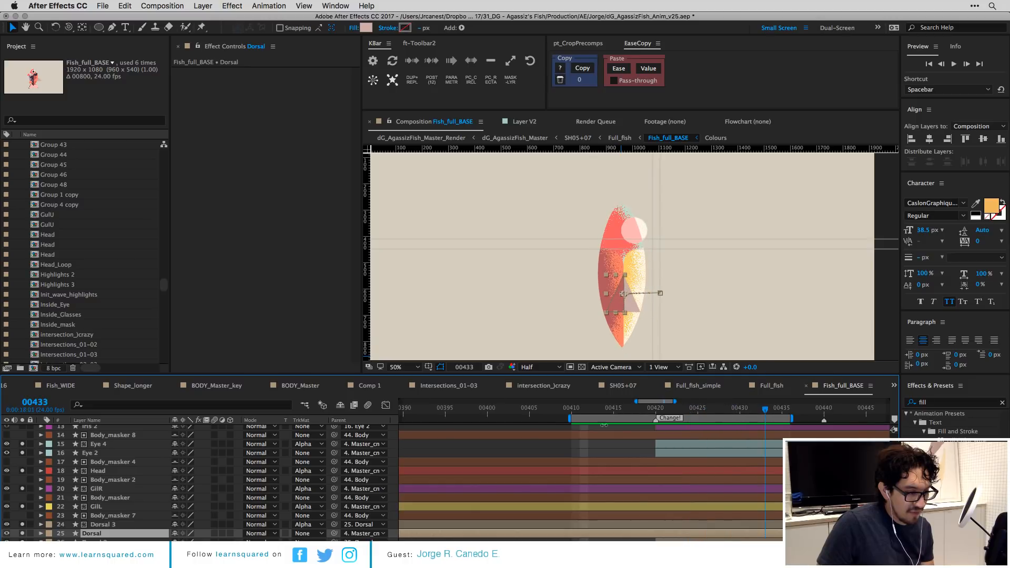
Add the Iris 4, Iris 2, Eye 3, Eye, Iris 3, Iris, Master_cntrl, Fish and Group 4 layers to the soloed layers.
scroll(53, 474, up, 3)
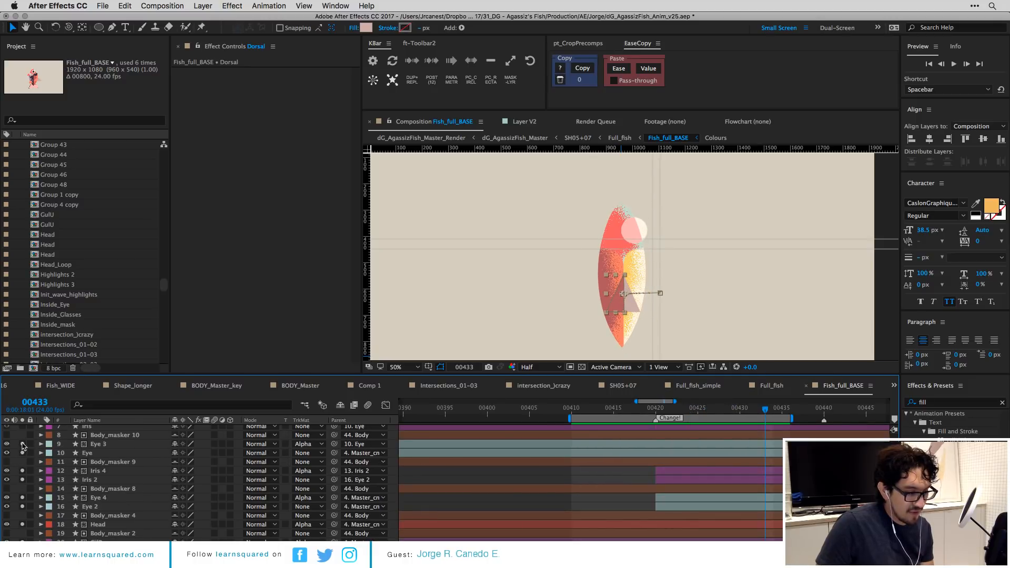
drag(656, 415, 779, 418)
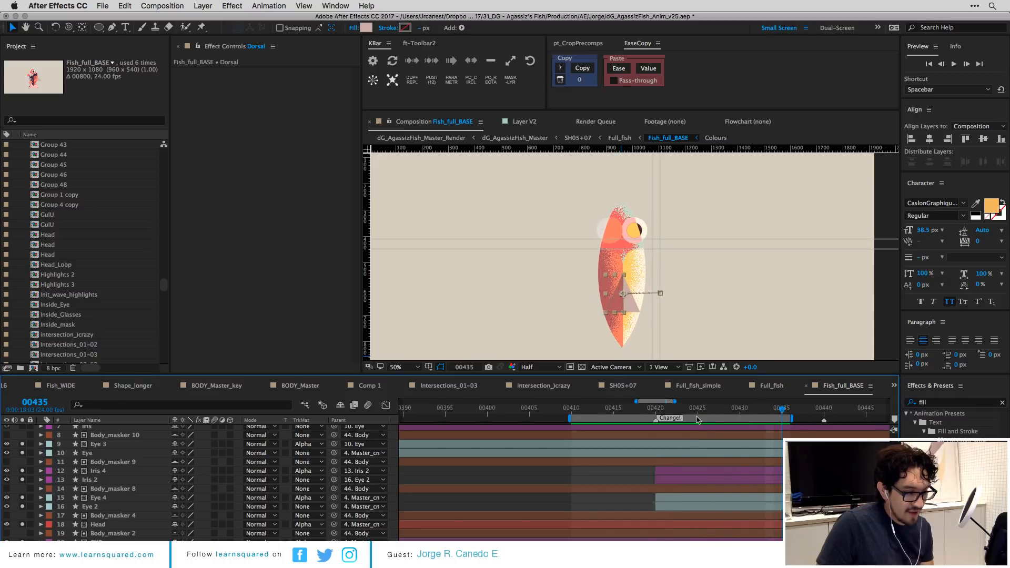
scroll(158, 473, up, 2)
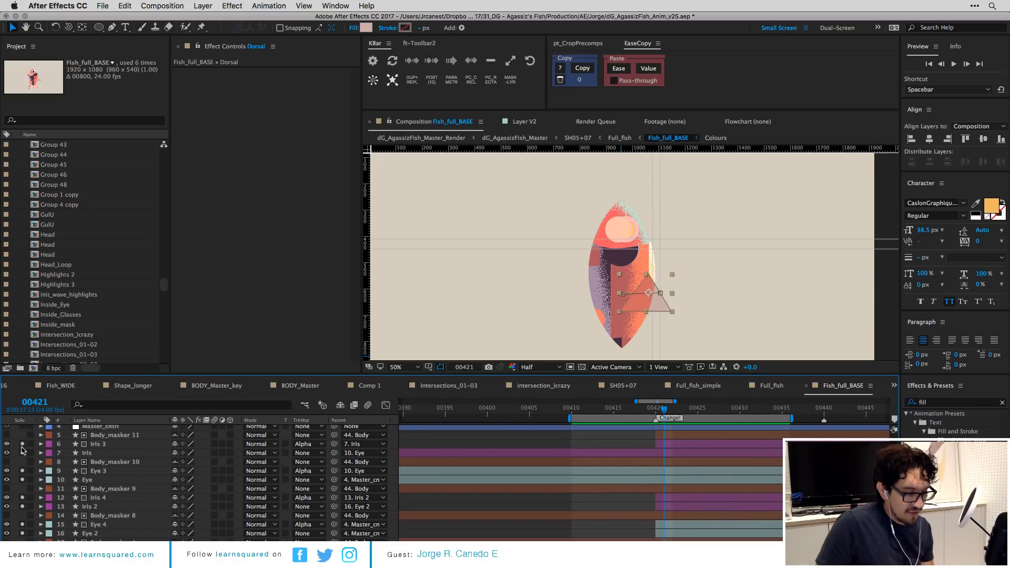
scroll(23, 451, up, 2)
click(23, 434)
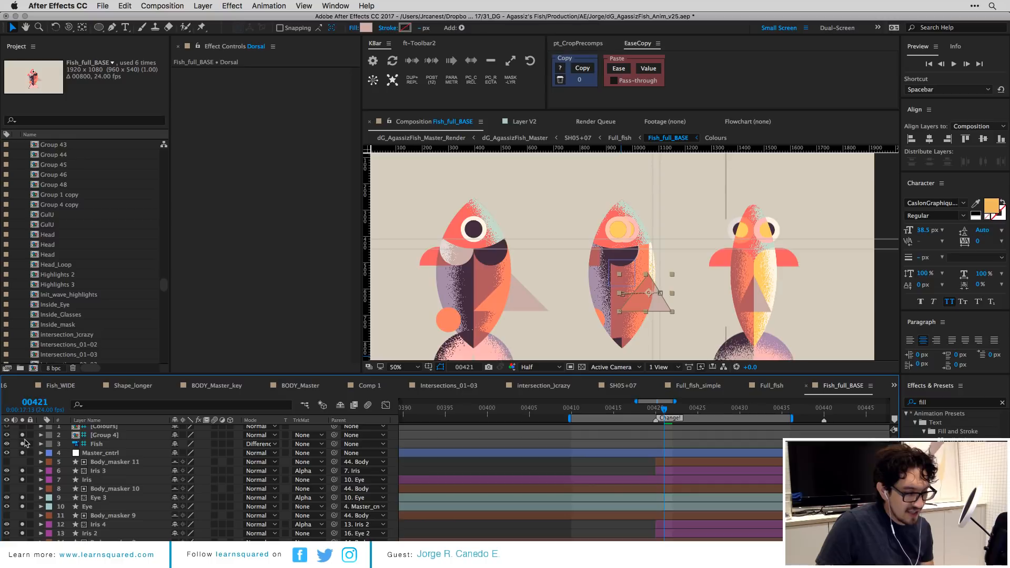
Show the outlines of all layers at frame 419, deselect them and play the full fish transformation, stopping at frame 423.
key(super+a)
click(647, 412)
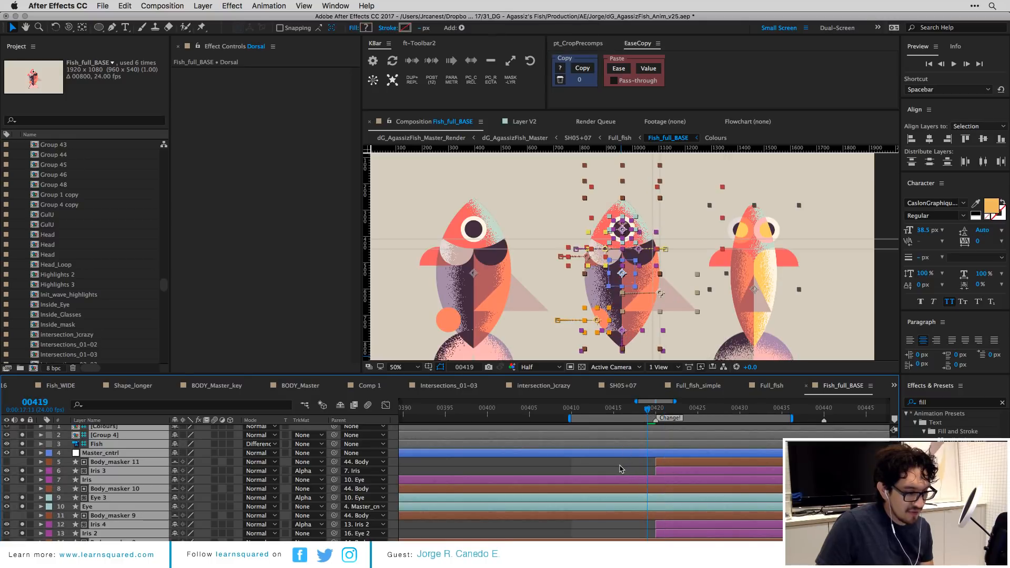
click(621, 469)
key(space)
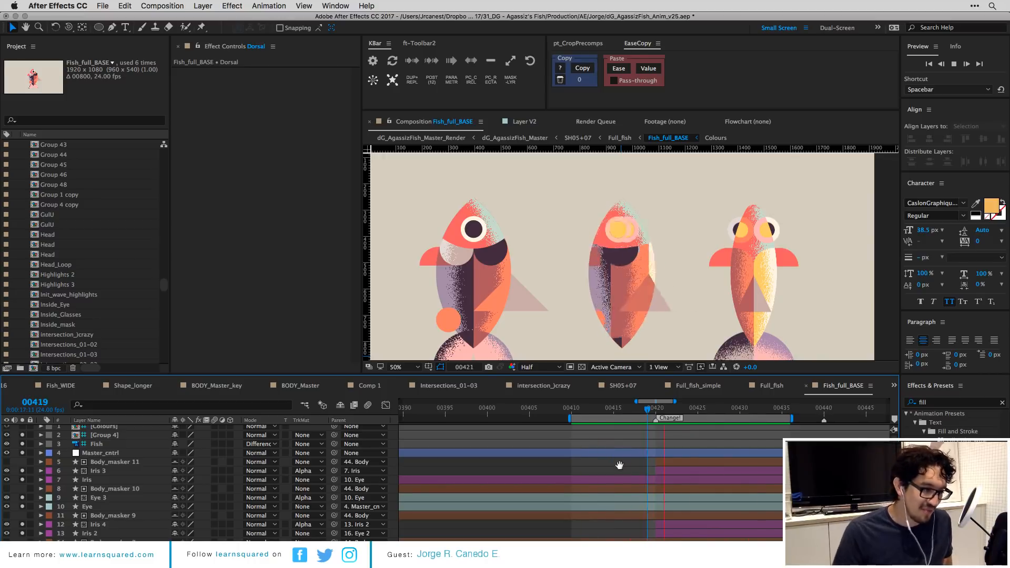
key(space)
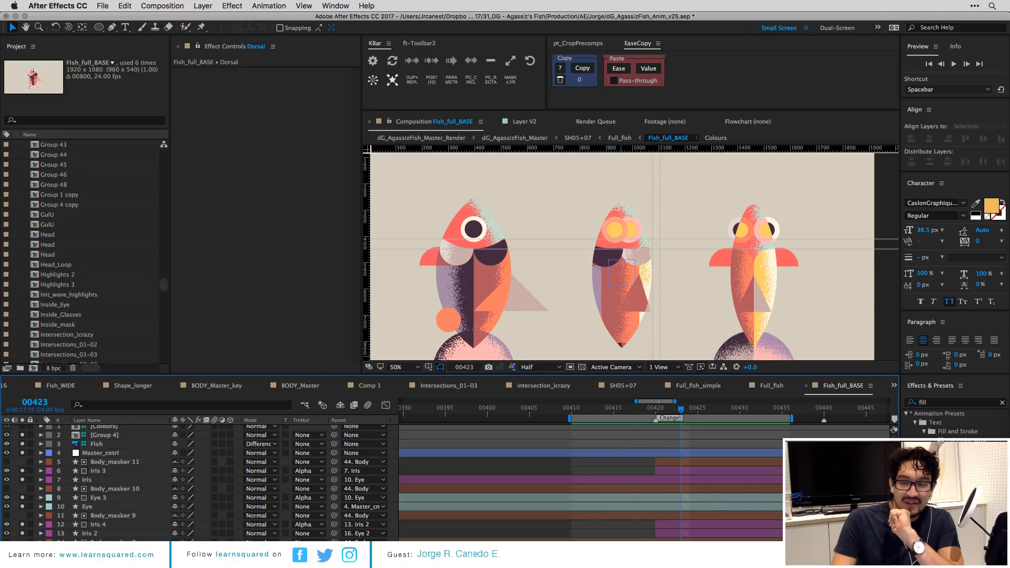
Open the KBar settings and examine the toolbar's loop expression buttons, from LoopOut to LoopPingPong.
key(super+Tab)
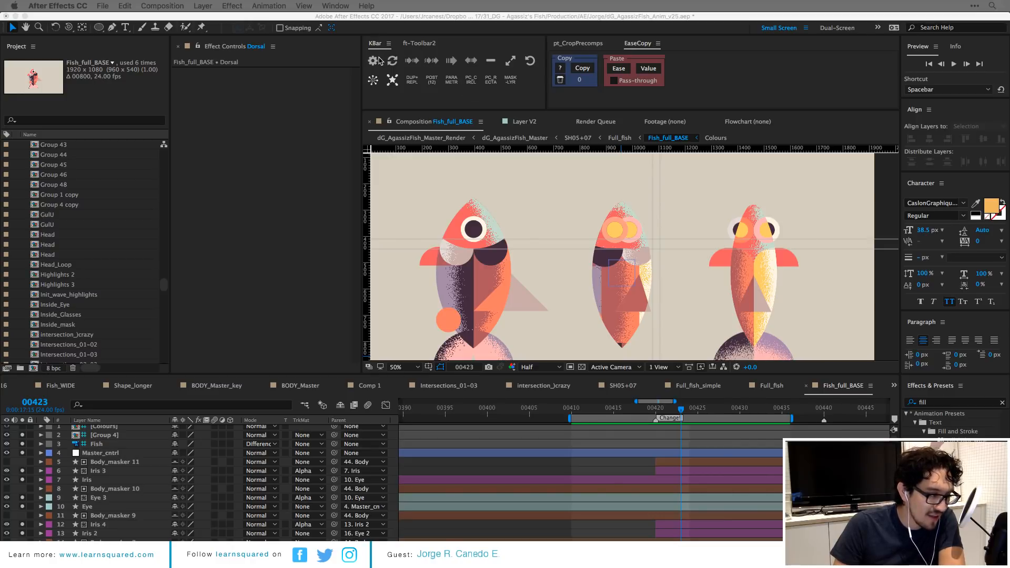
click(380, 61)
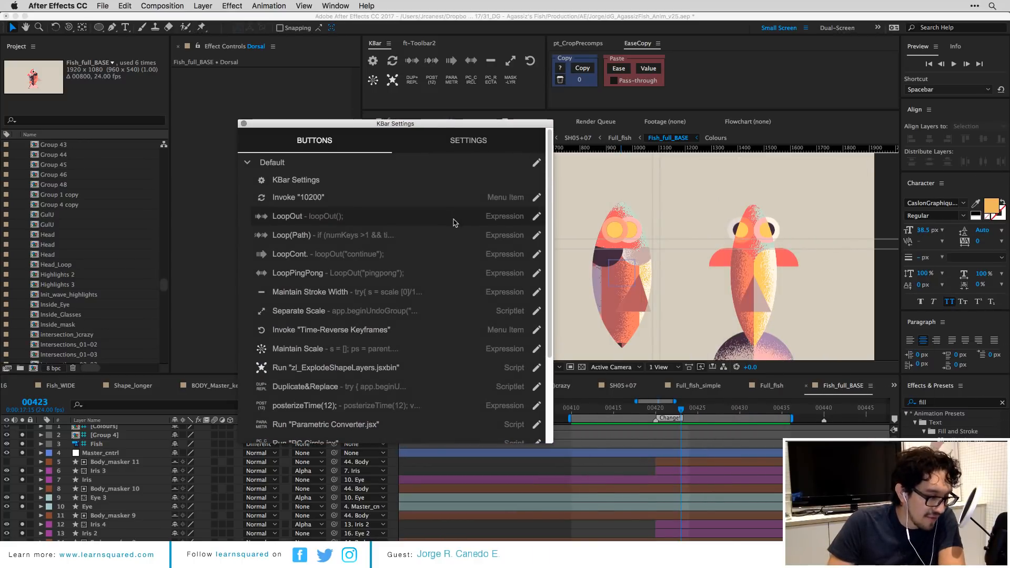
scroll(456, 225, down, 5)
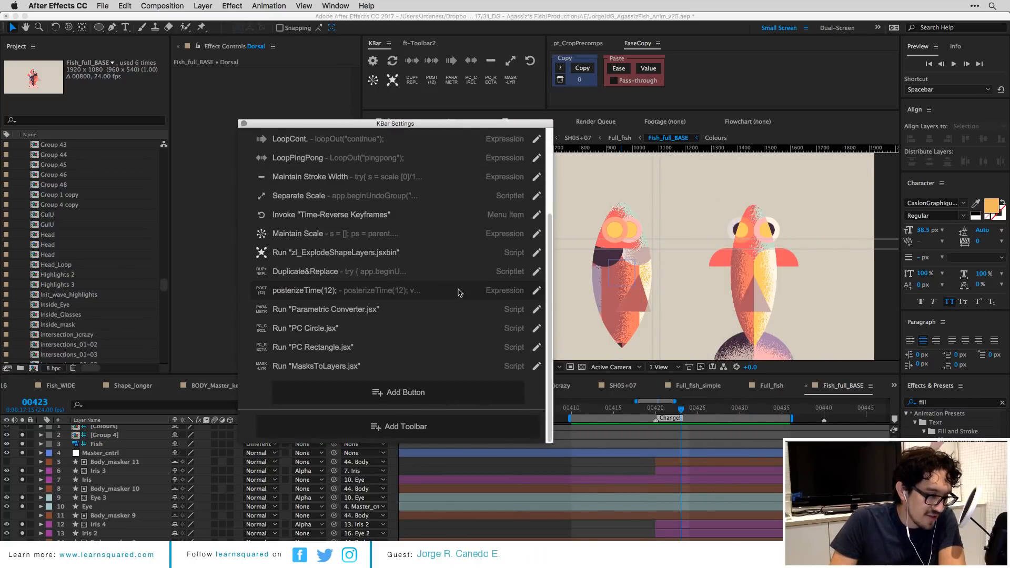
scroll(457, 225, up, 5)
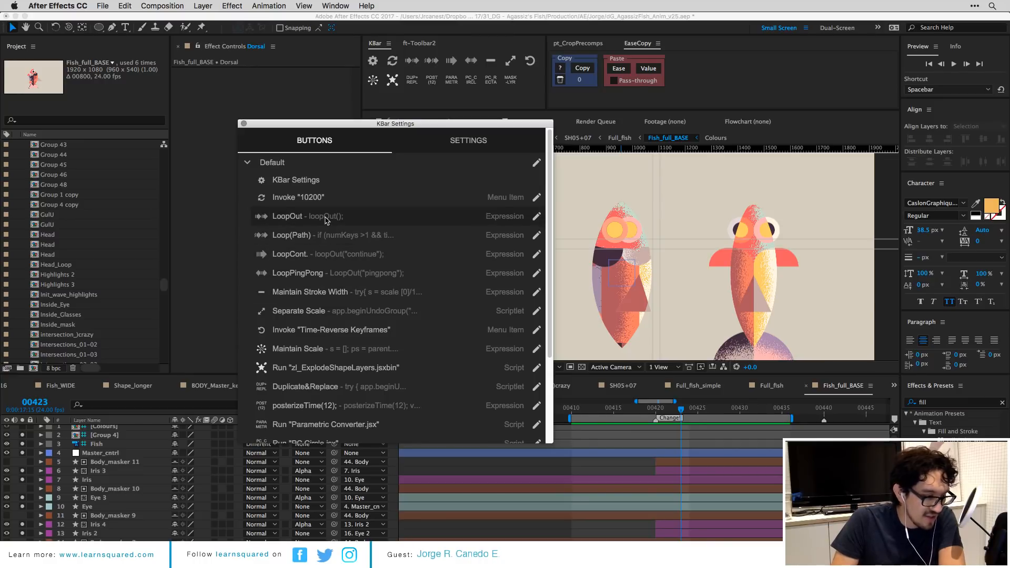
scroll(421, 234, down, 5)
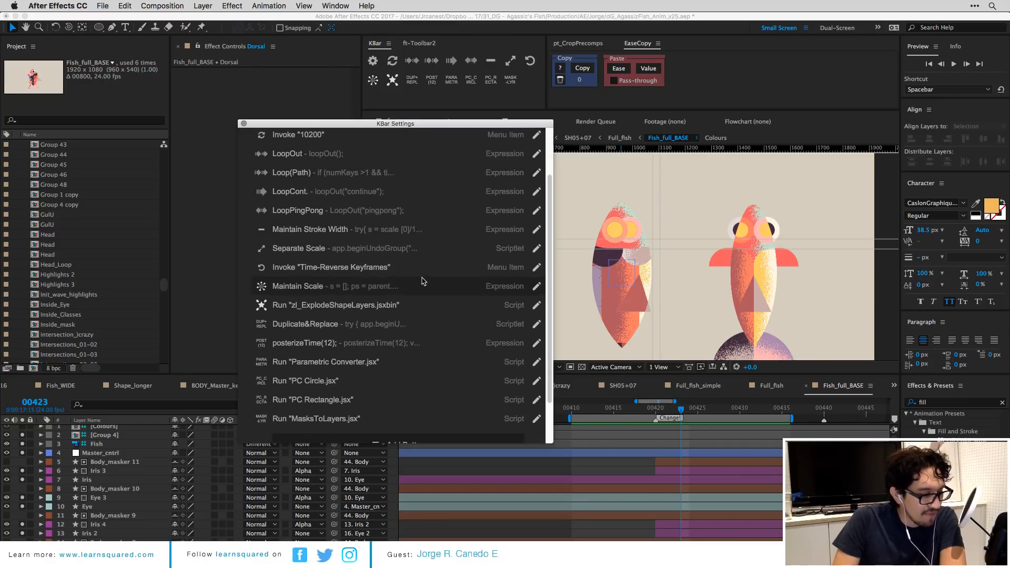
scroll(421, 283, up, 5)
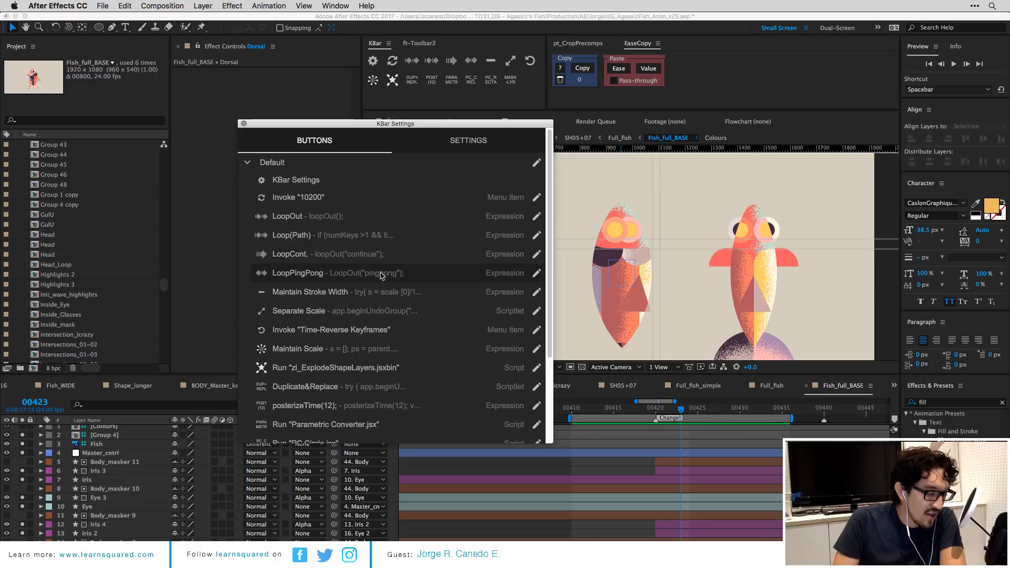
Review the remaining KBar buttons, from Maintain Stroke Width and Separate Scale to the MasksToLayers.jsx script, and close the settings.
scroll(402, 273, down, 1)
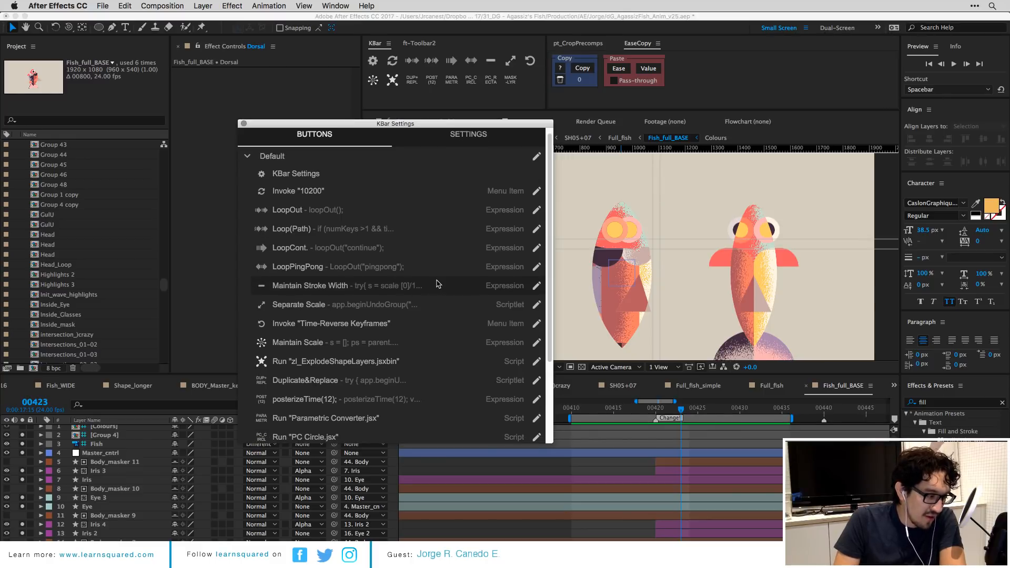
scroll(388, 291, down, 3)
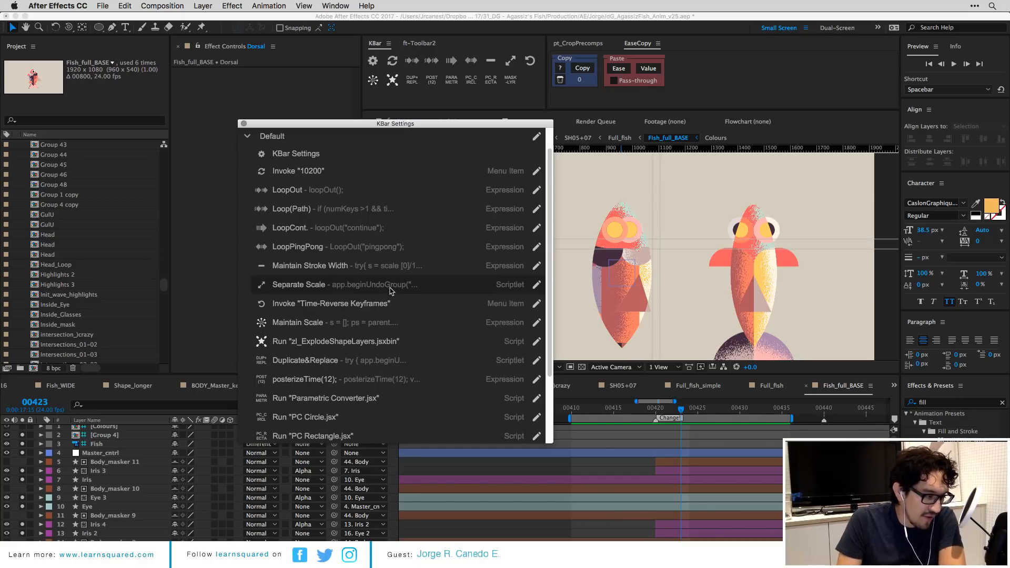
scroll(387, 297, down, 3)
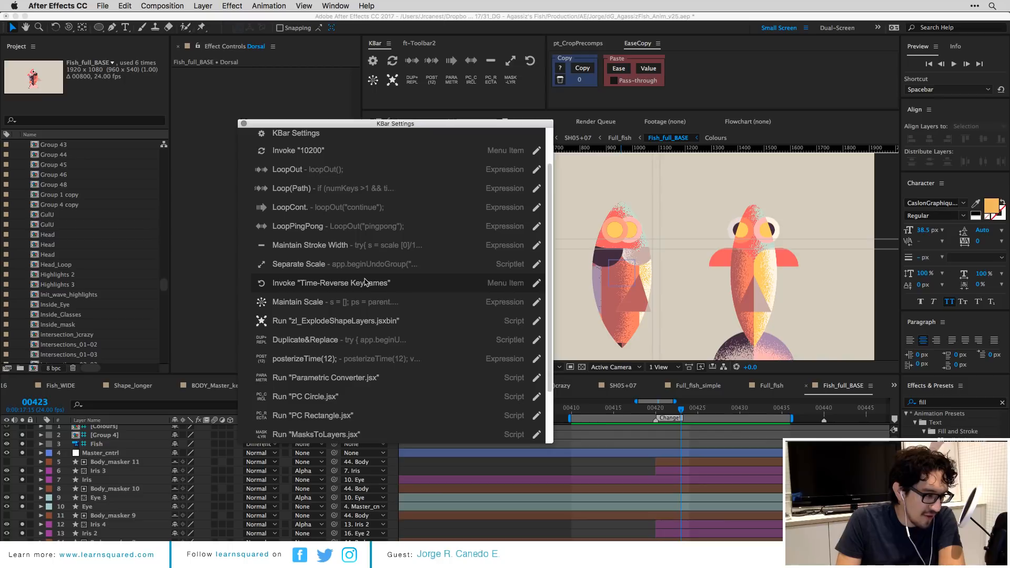
scroll(397, 293, up, 3)
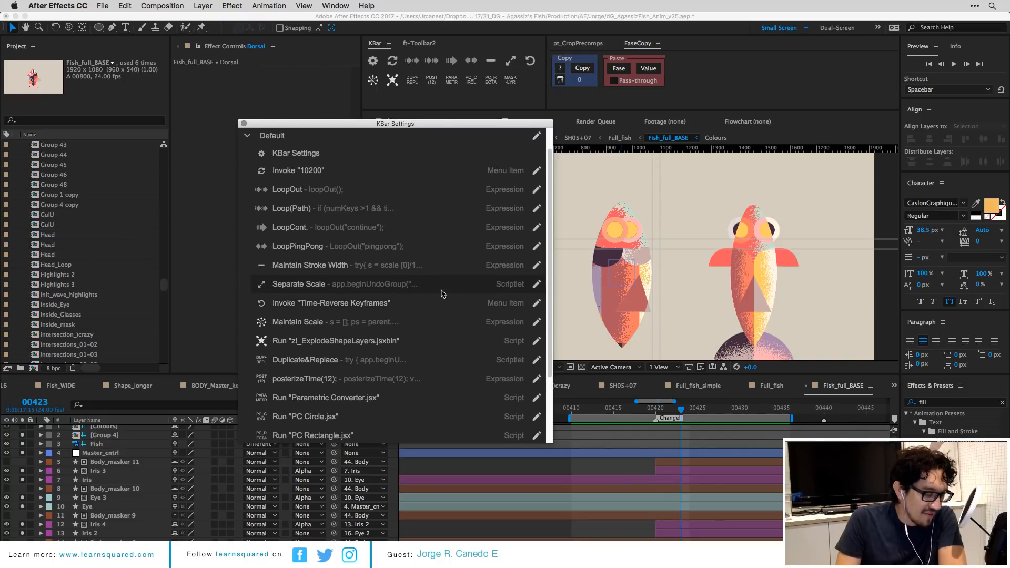
scroll(390, 314, down, 4)
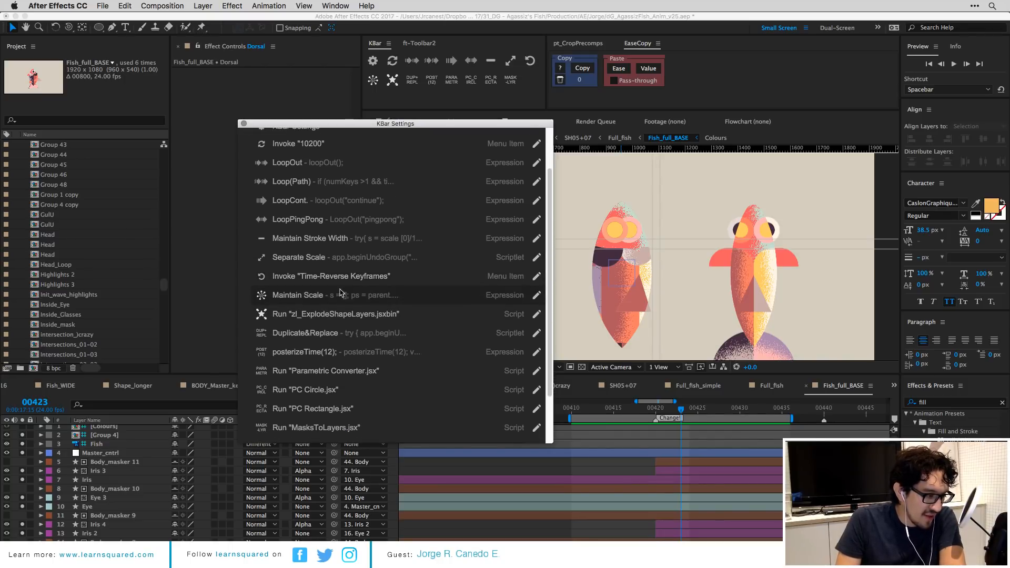
scroll(409, 303, down, 1)
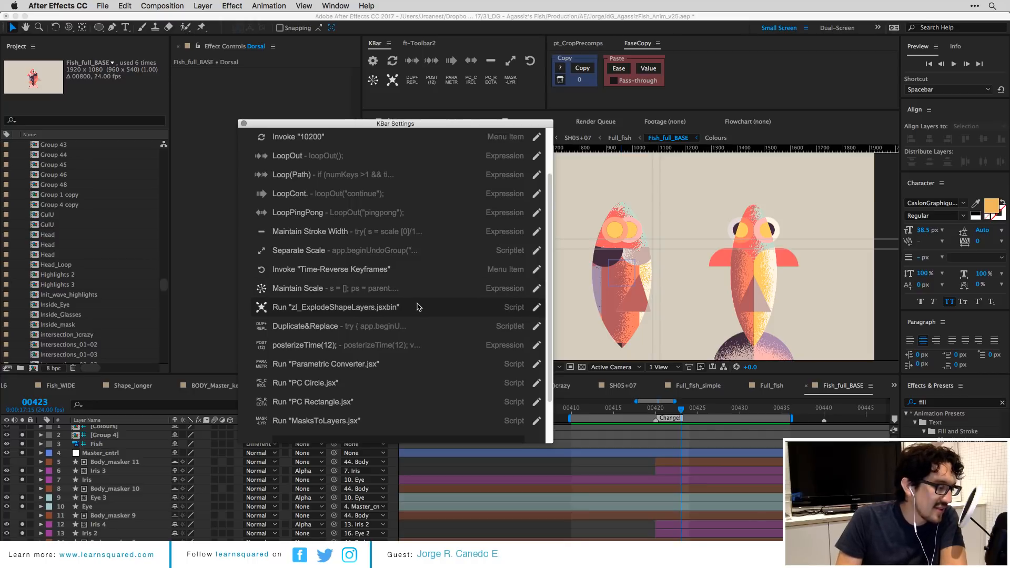
scroll(410, 303, down, 4)
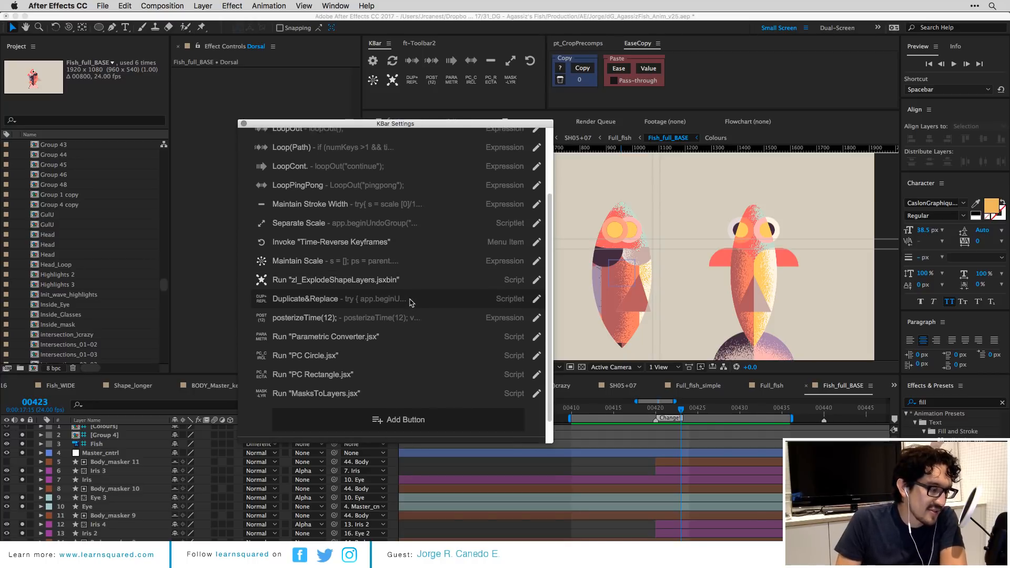
scroll(409, 303, down, 2)
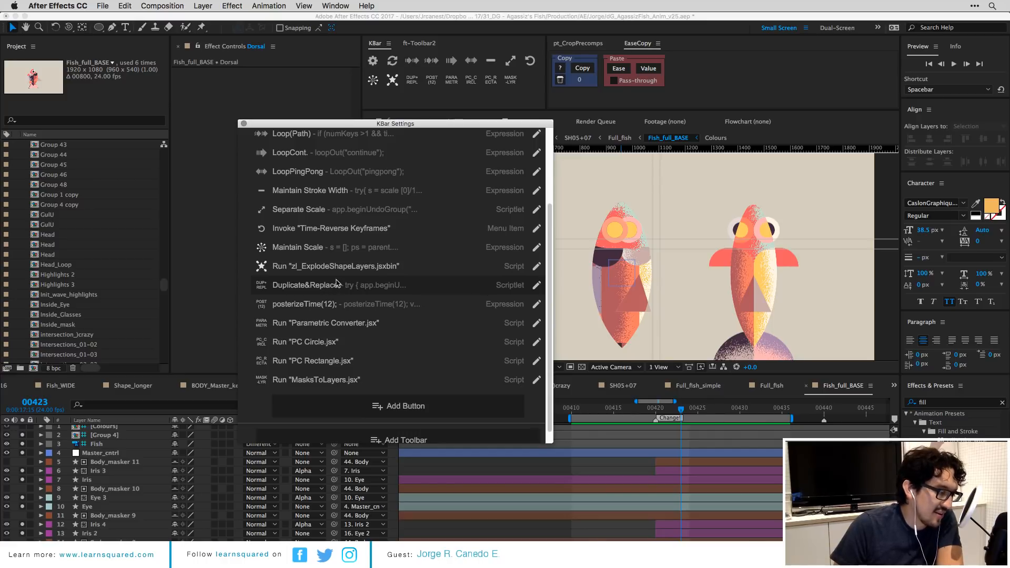
scroll(339, 292, down, 1)
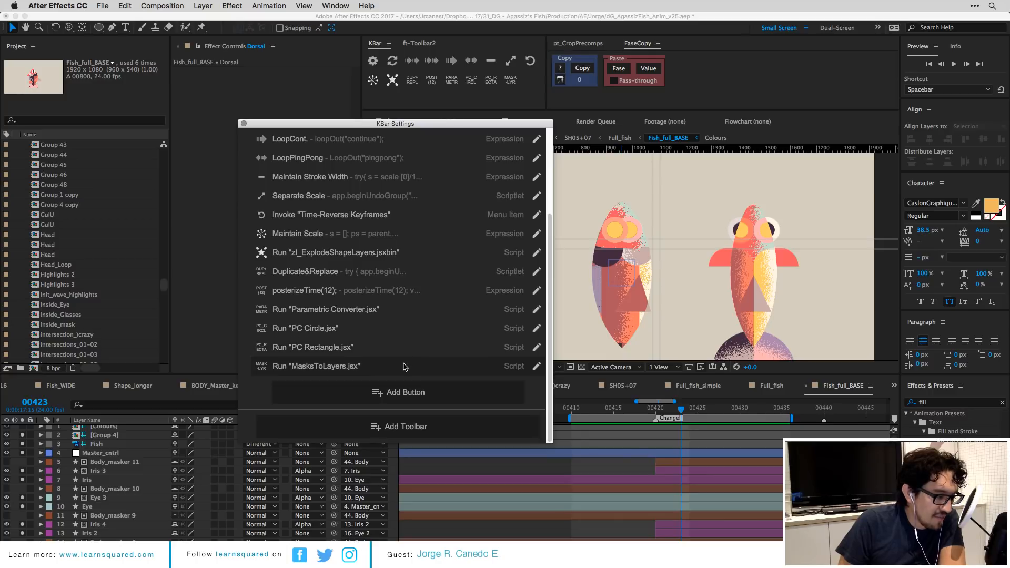
scroll(420, 337, up, 5)
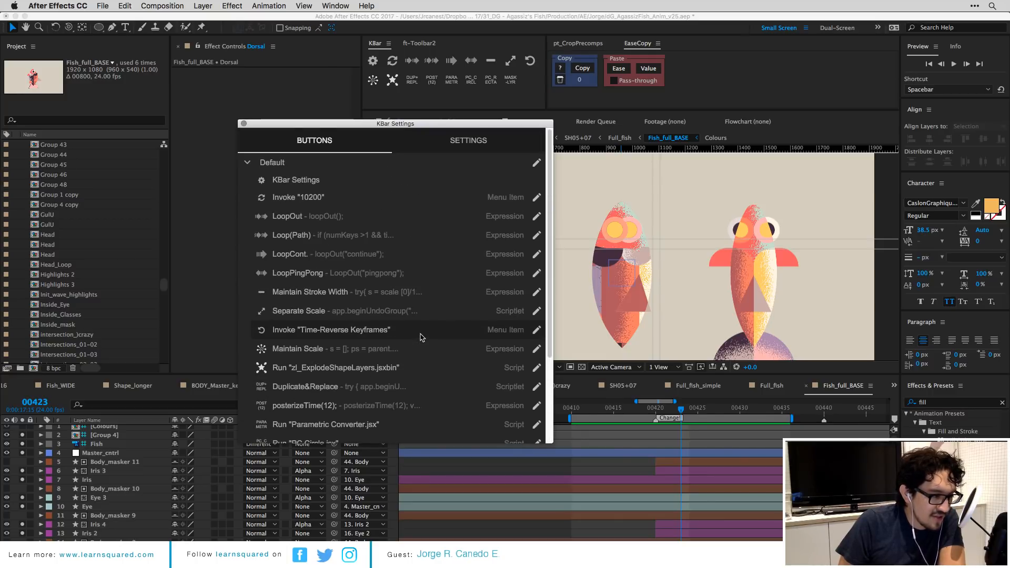
scroll(420, 337, down, 5)
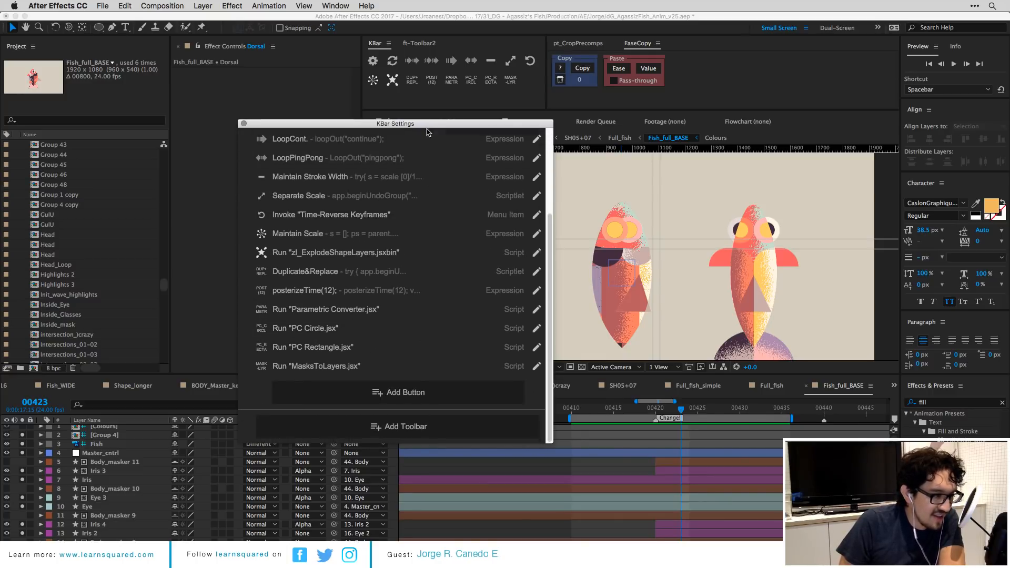
drag(427, 126, 423, 110)
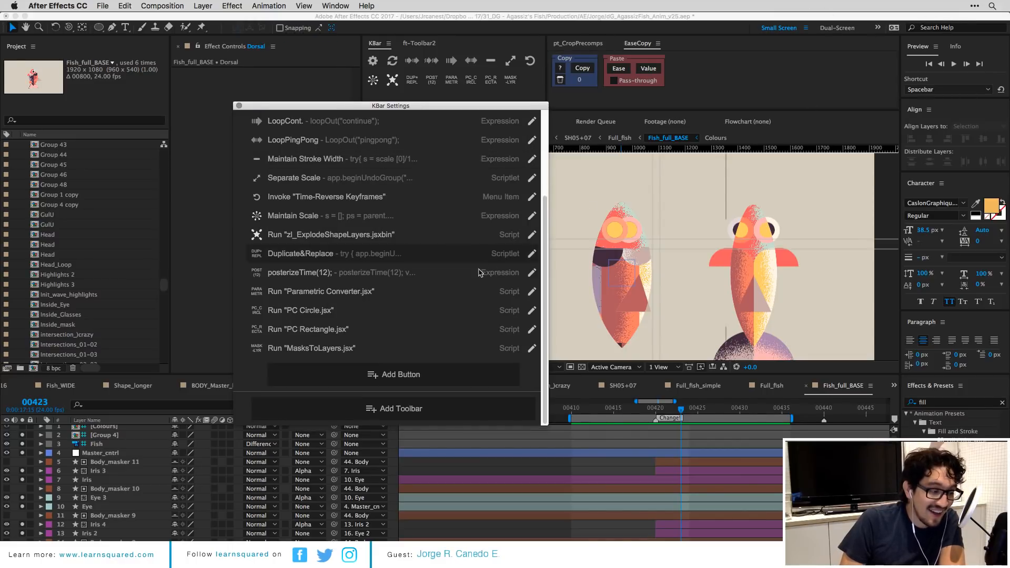
scroll(441, 329, down, 2)
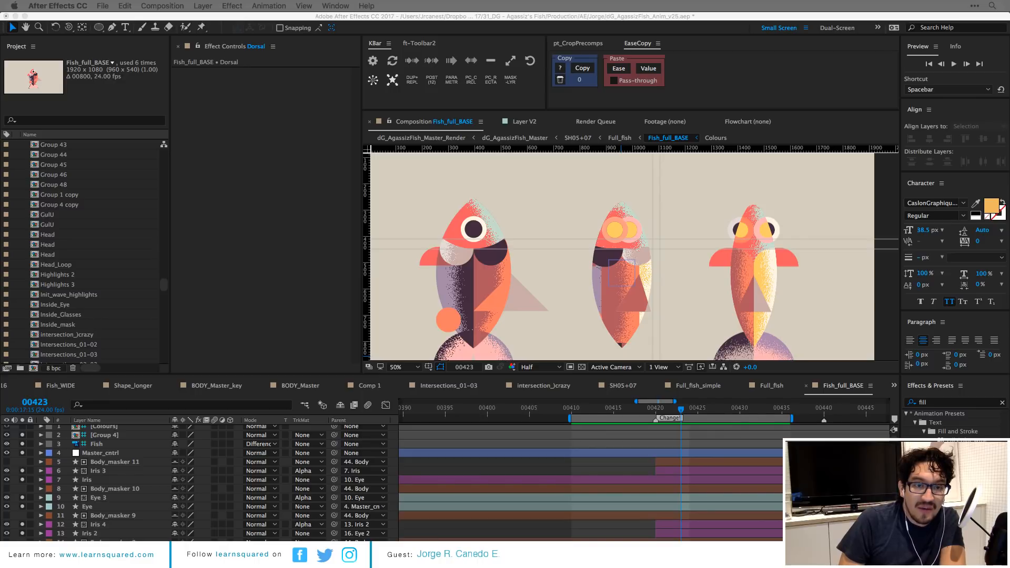
key(ctrl+Up)
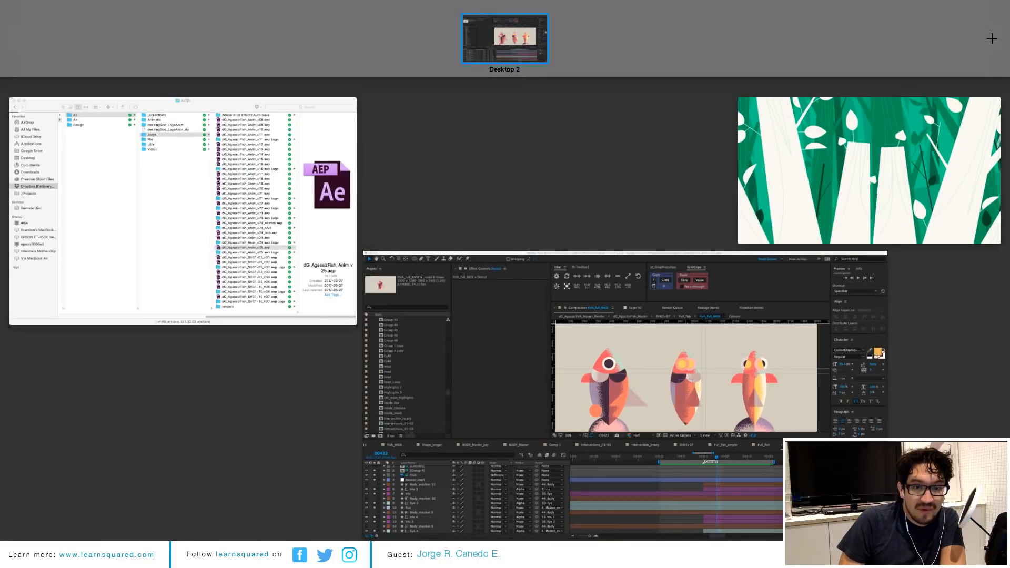
key(ctrl+Up)
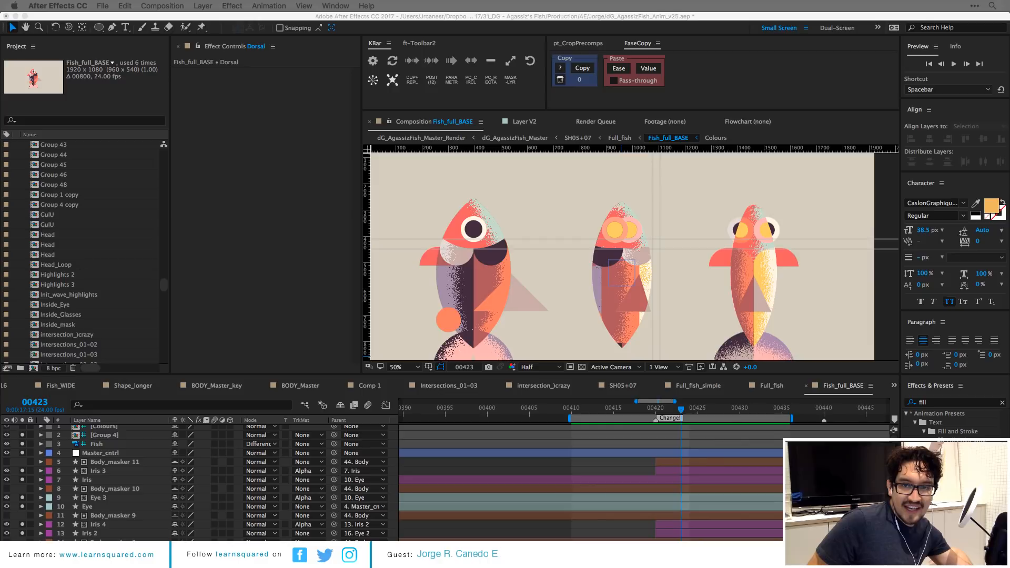
mouse_move(1009, 128)
mouse_down()
mouse_move(817, 147)
mouse_move(1009, 138)
mouse_up()
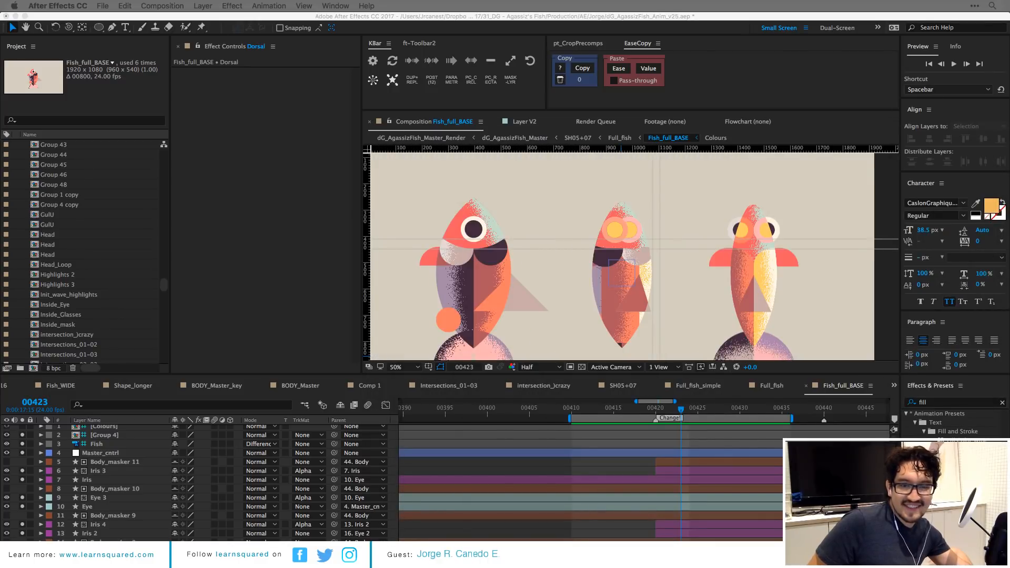